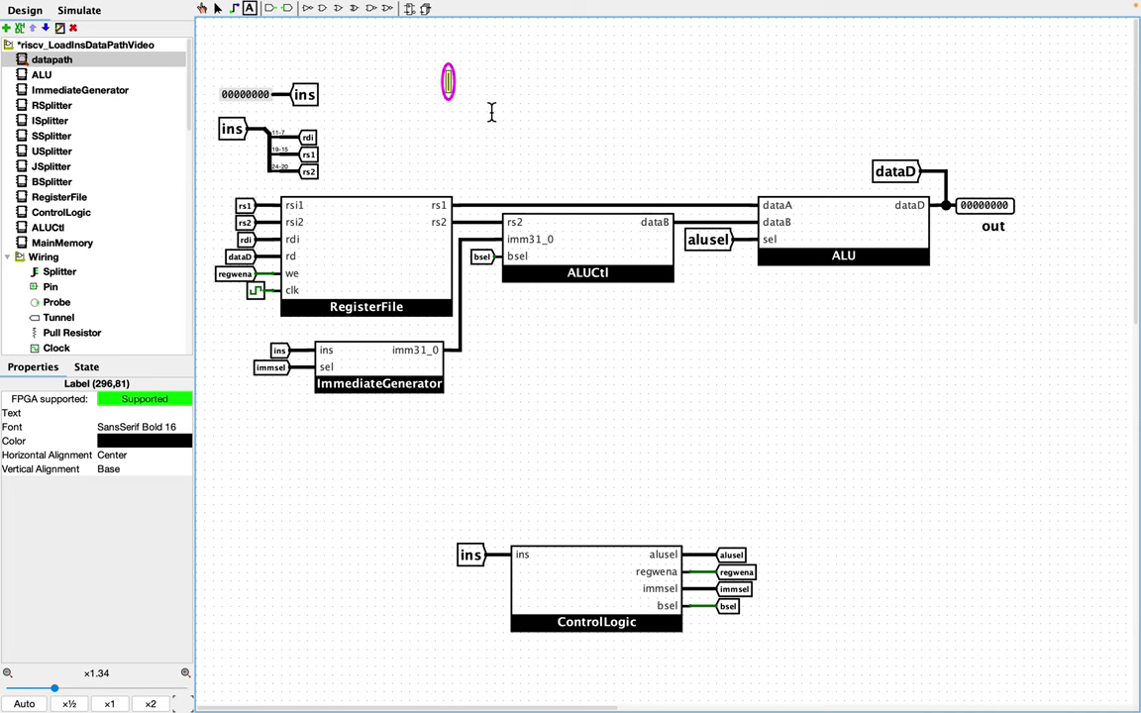
Step: Enter "lb x2, 2(x3)" as the text of the new label above the datapath
type("lb x2,")
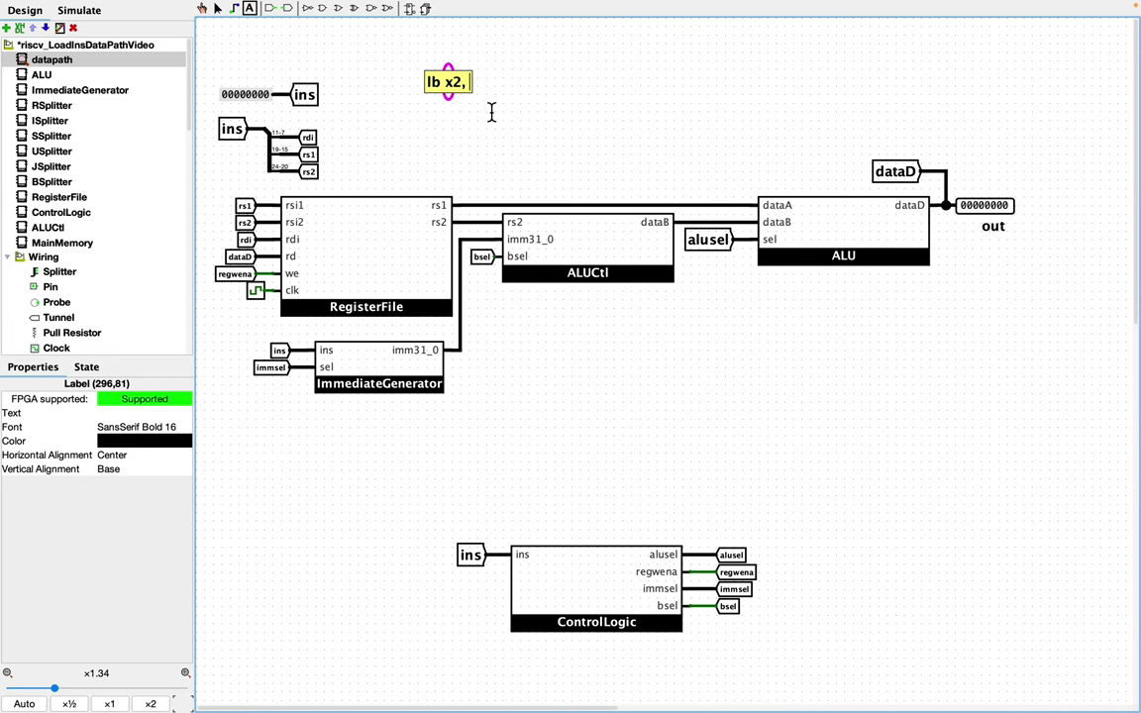
type("2(")
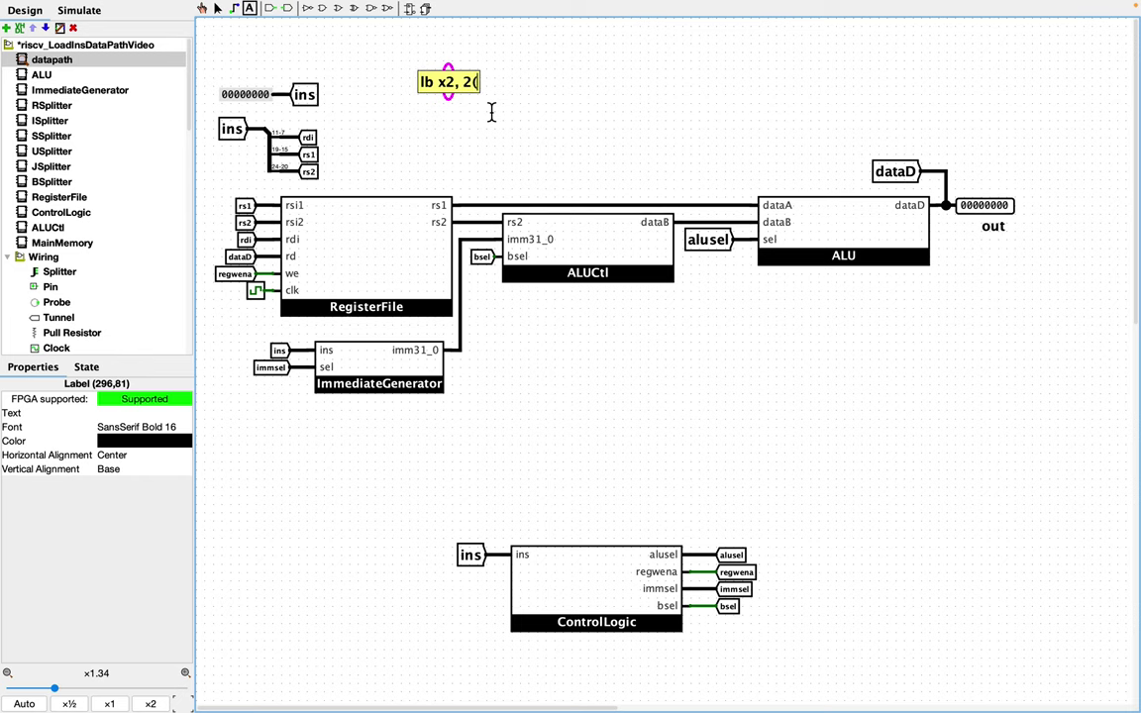
type("x3)")
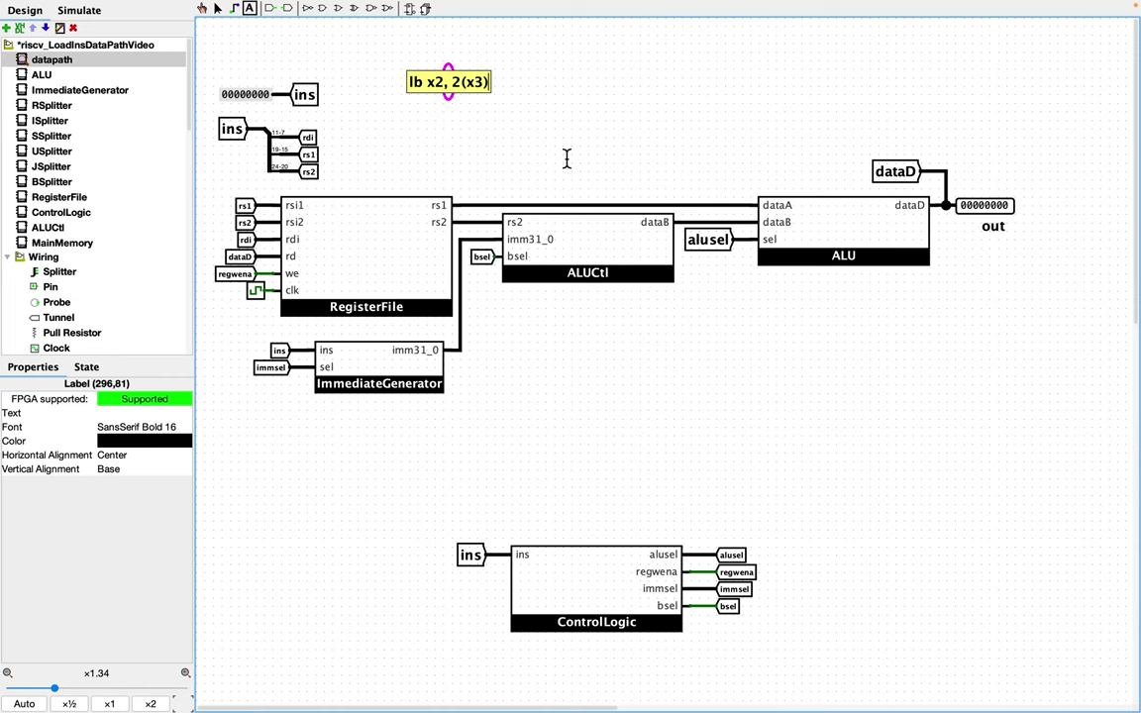
Step: Add a second text label reading "lbu x2, 2(x3)" below the lb label
left_click(439, 126)
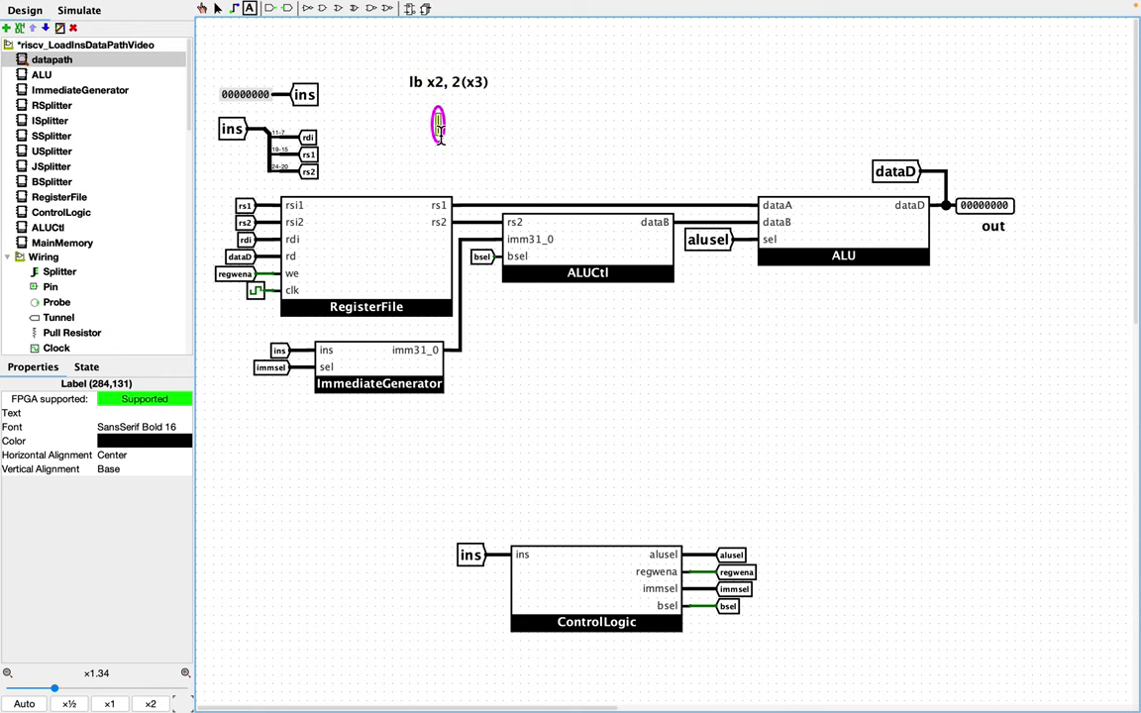
type("lbu x")
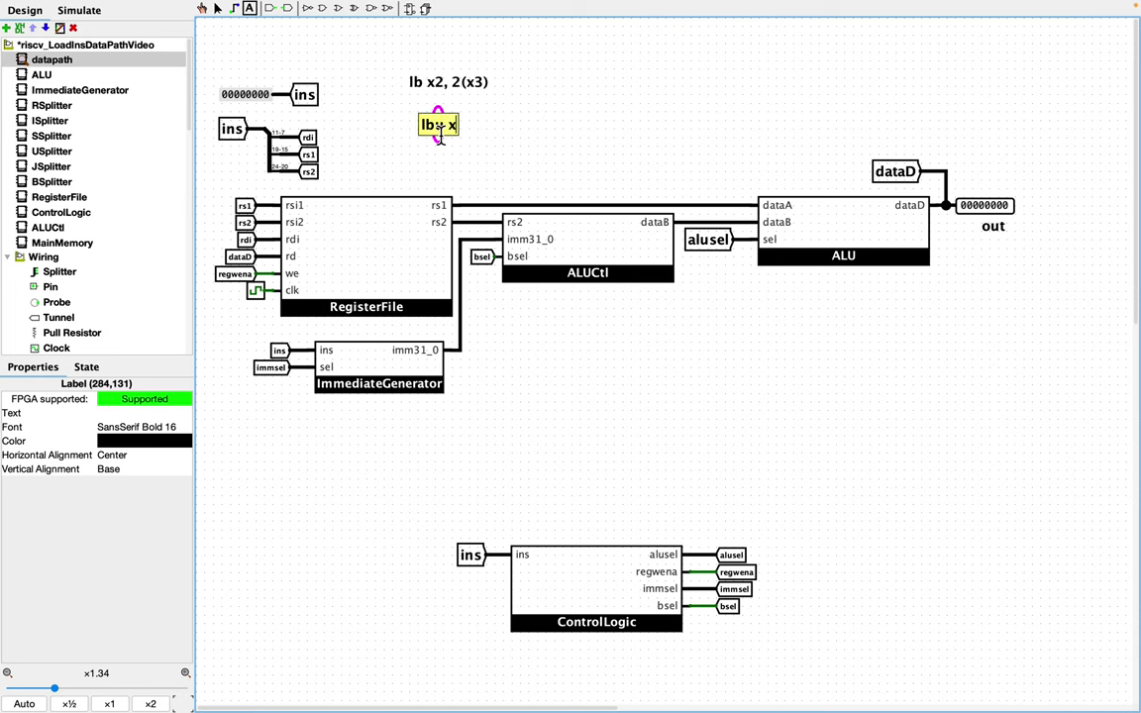
type(", 2")
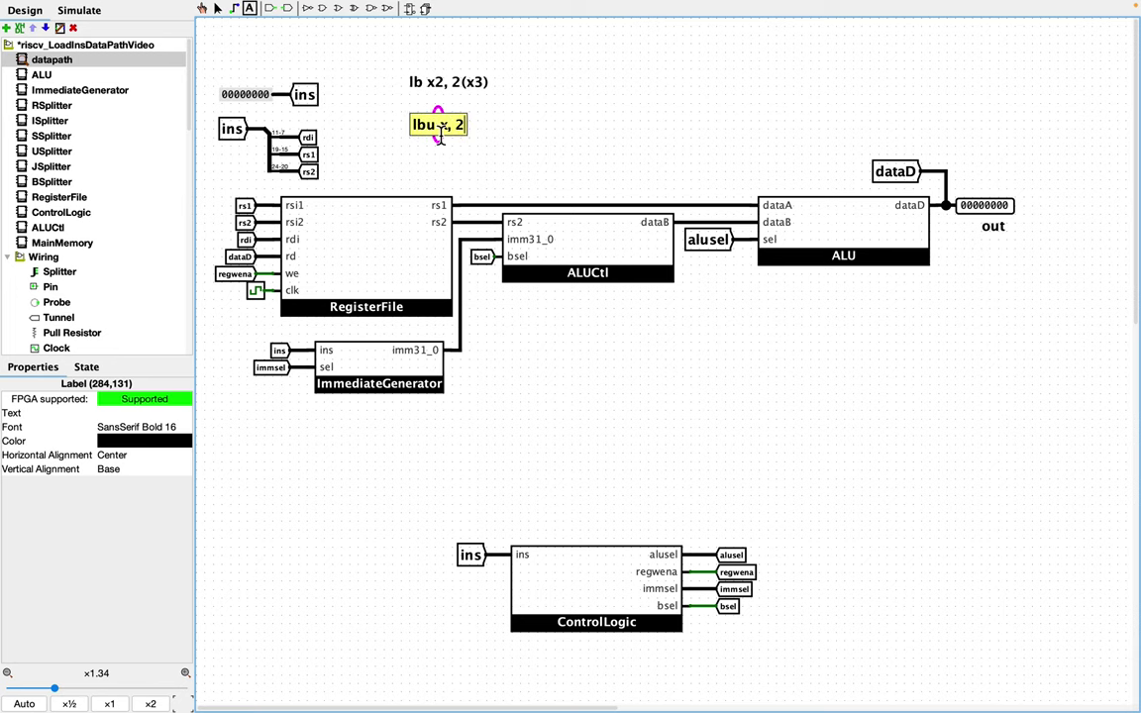
type("(x3)")
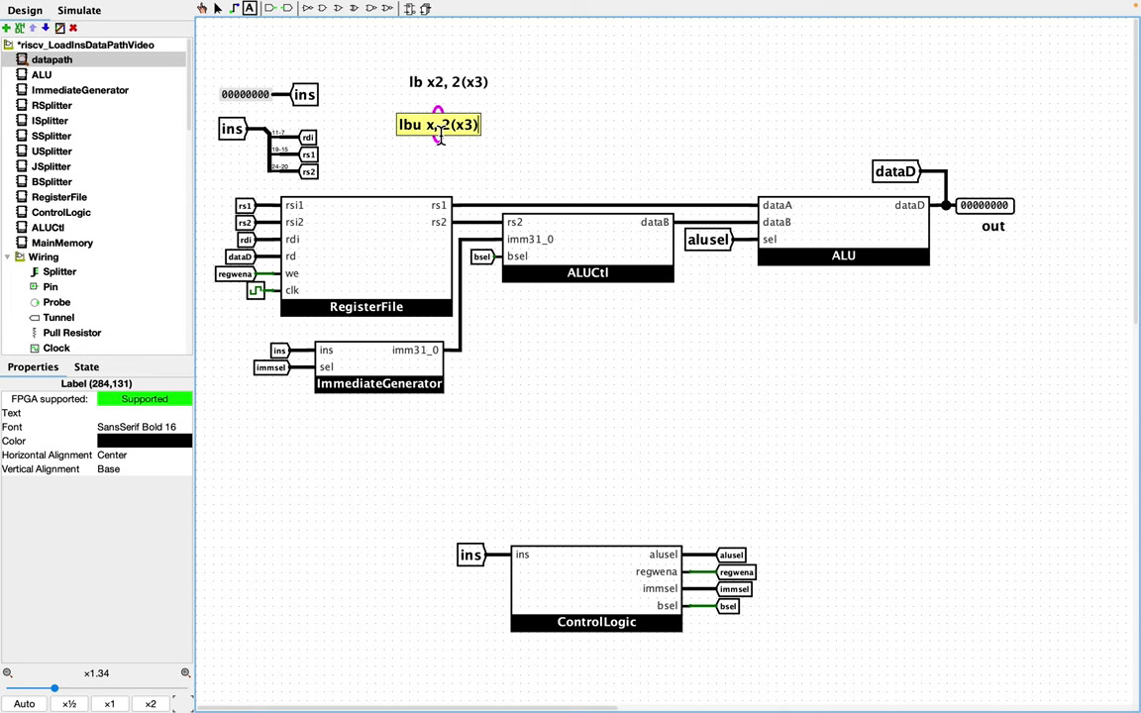
left_click(435, 138)
type("2")
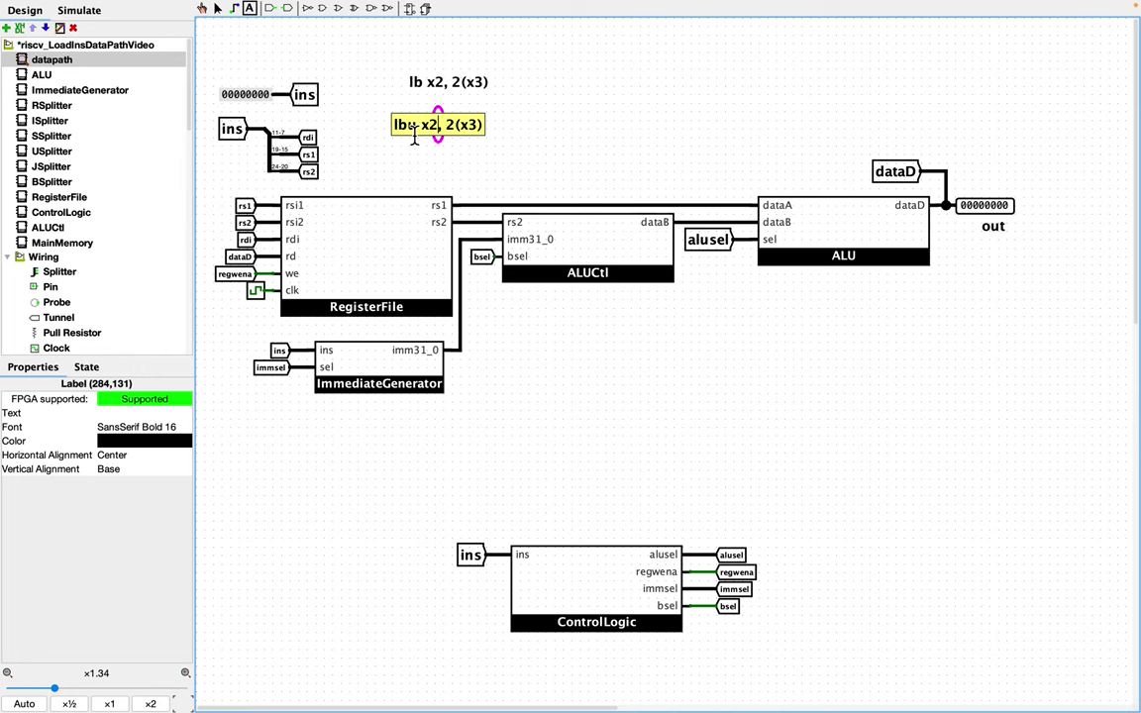
left_click(489, 85)
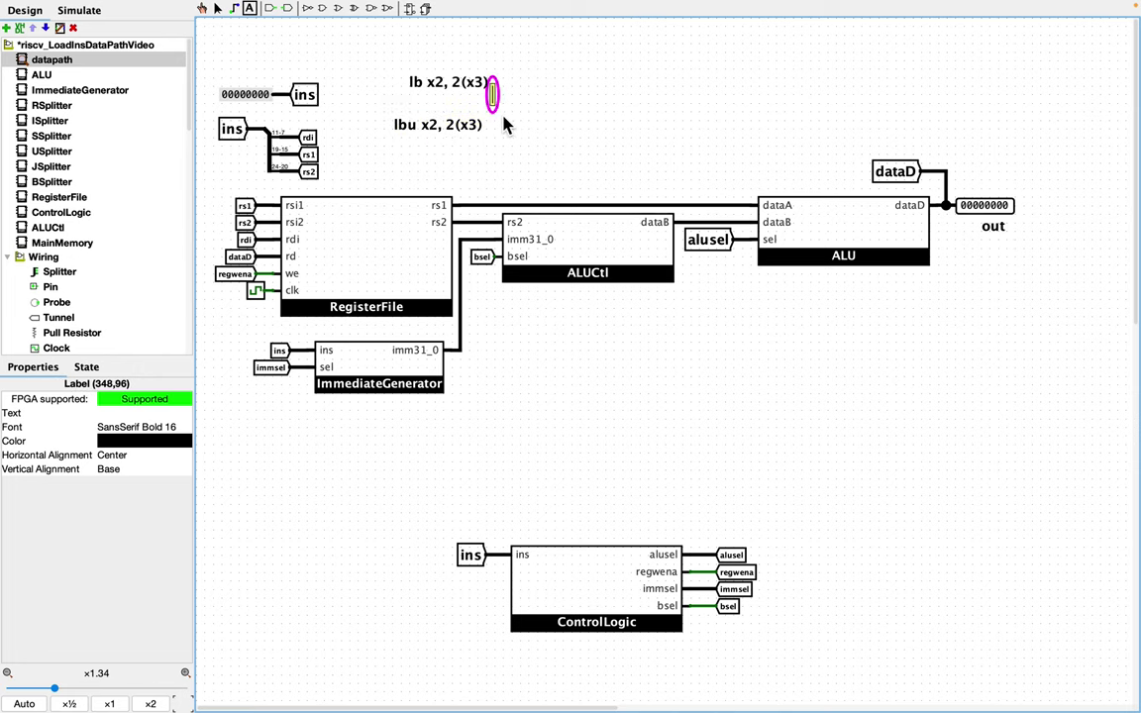
left_click(380, 78)
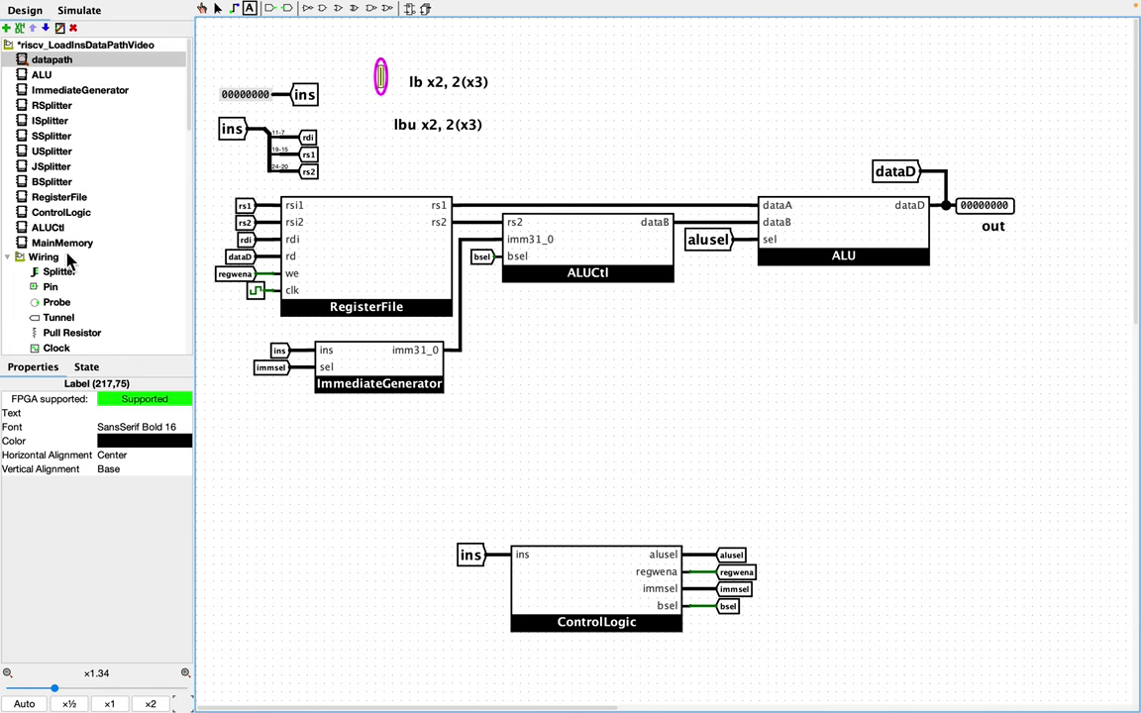
Step: Place a RAM component from the Memory library below the ALU in the datapath circuit
scroll(71, 201, "down", 3)
scroll(71, 201, "down", 10)
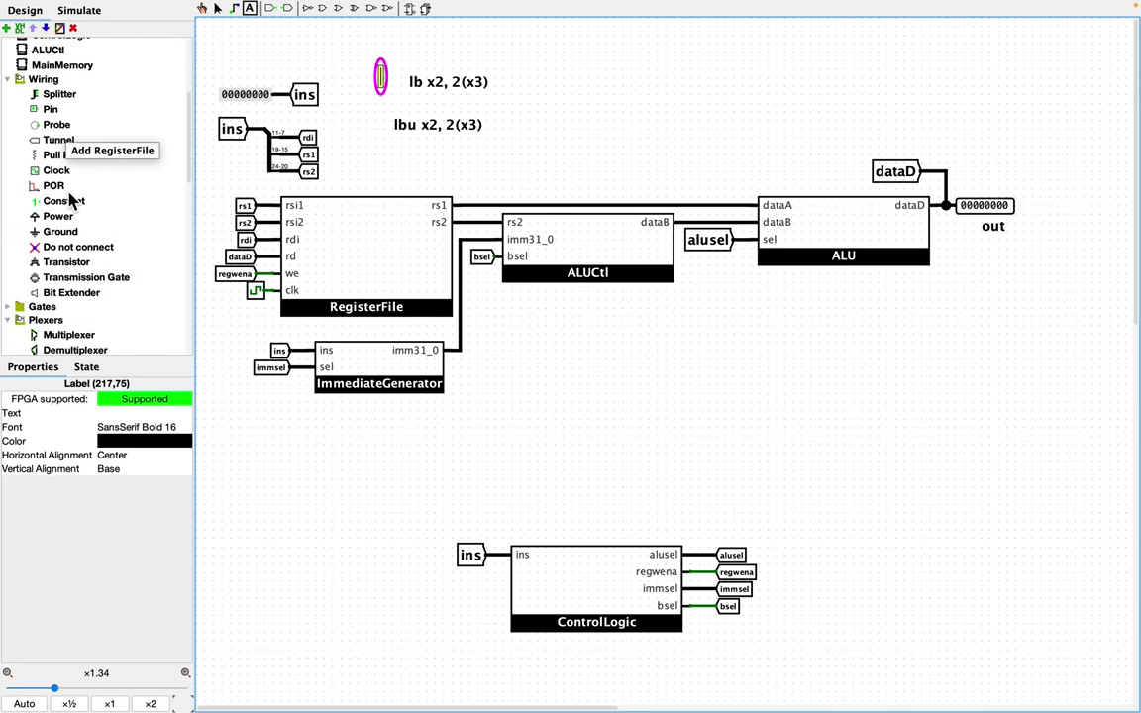
scroll(71, 280, "down", 5)
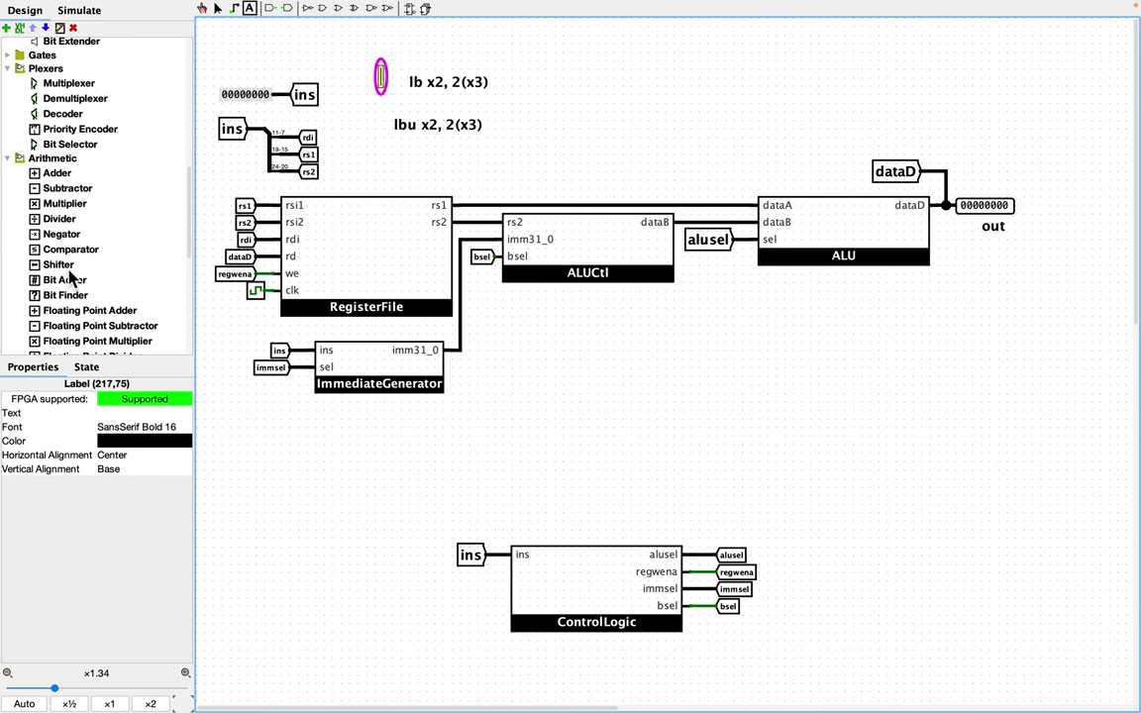
scroll(71, 280, "up", 12)
scroll(72, 280, "down", 10)
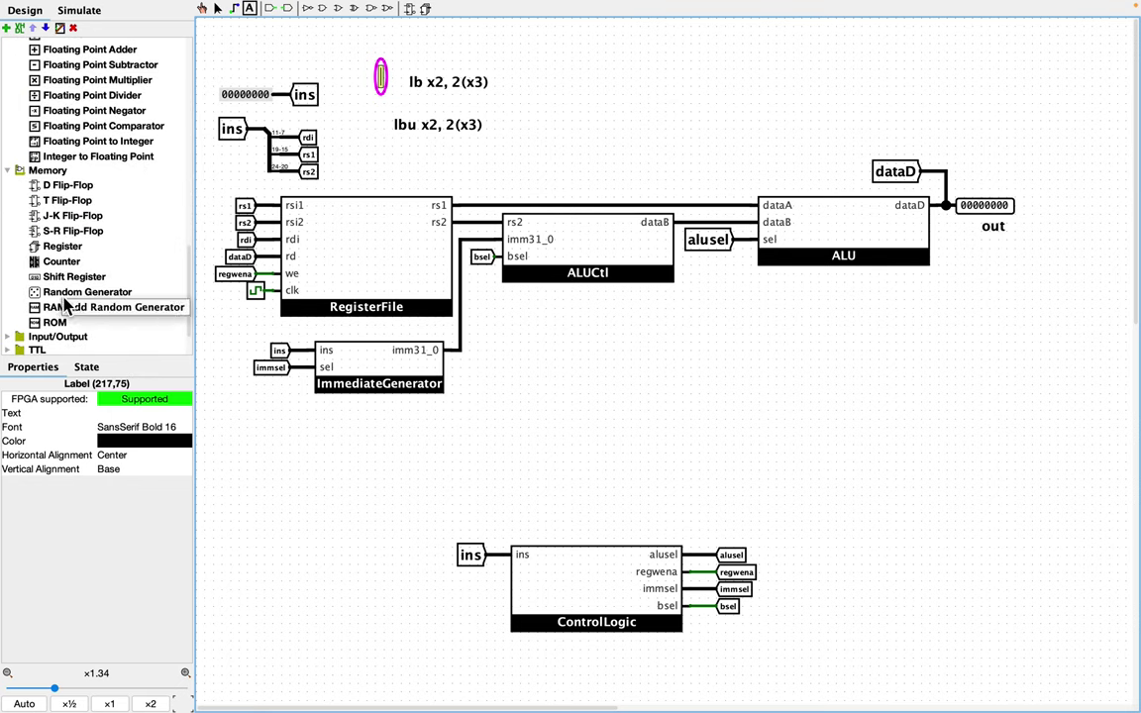
left_click(58, 307)
left_click(745, 333)
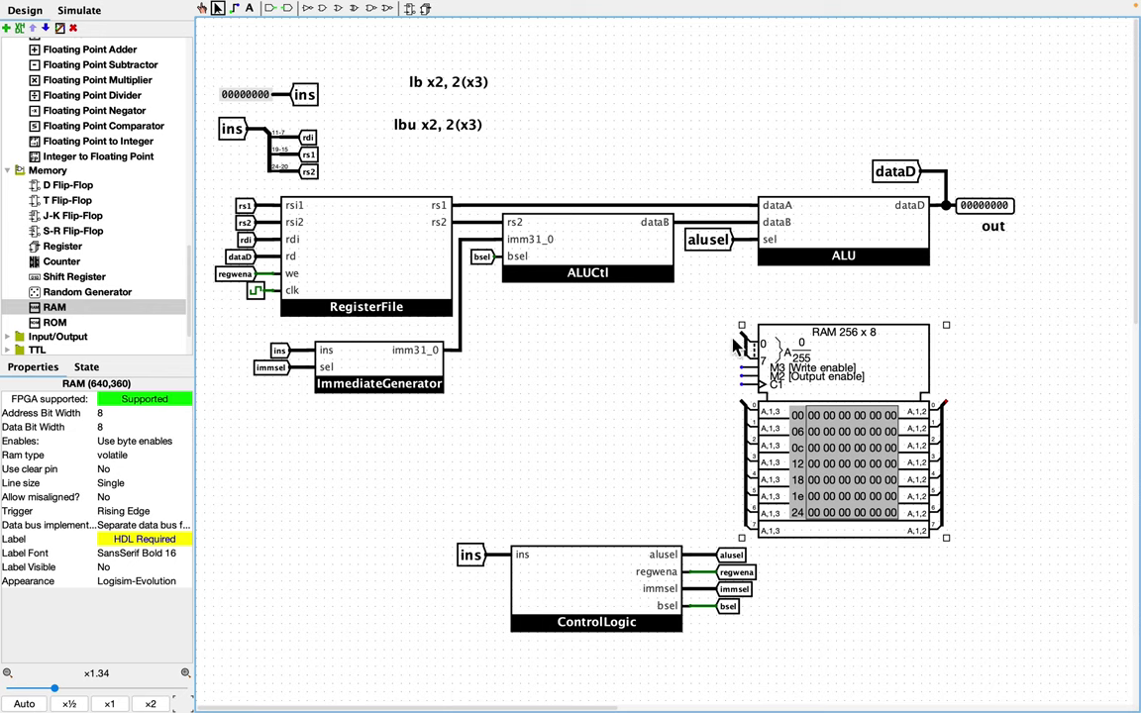
Step: Set the RAM's appearance to Classic Logisim and shift the component slightly to the left
left_click(141, 581)
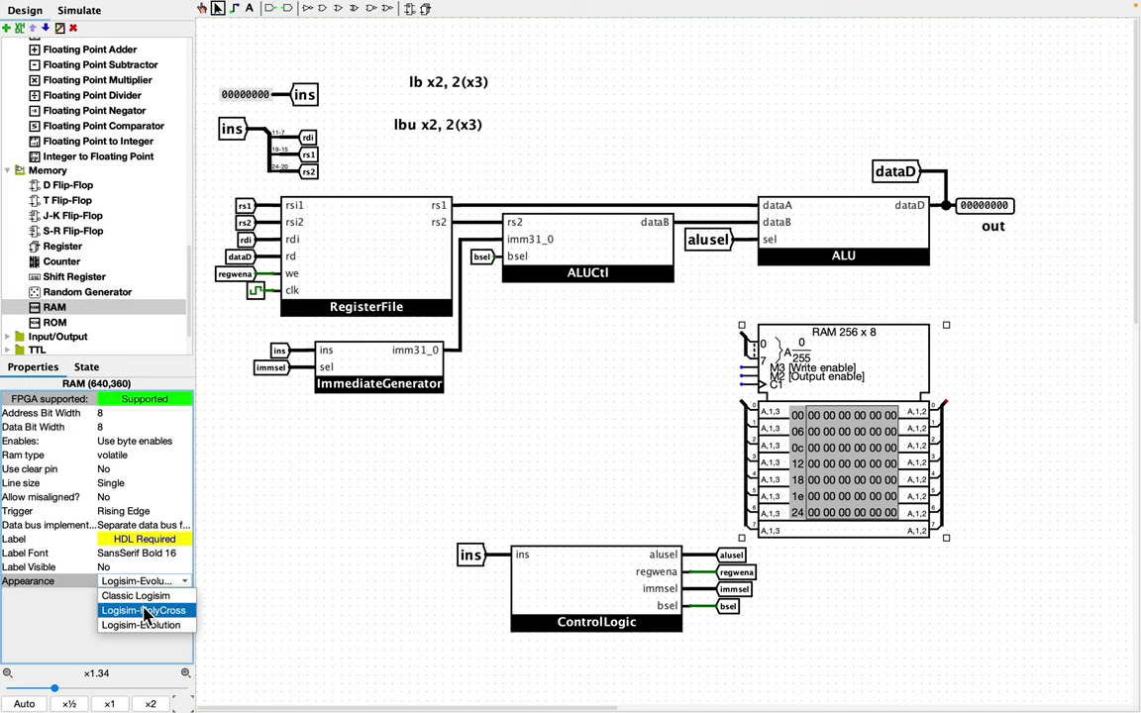
left_click(138, 595)
left_click_drag(814, 393, 789, 394)
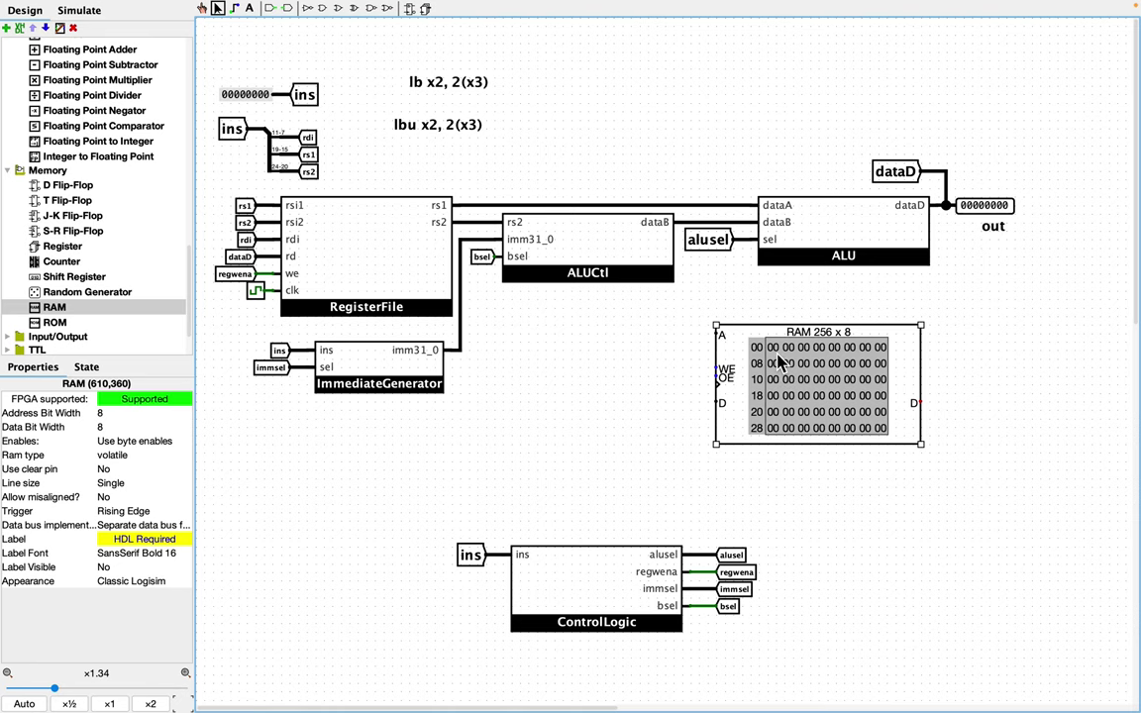
Step: Set the RAM's data bit width to 32
left_click(107, 427)
type("32")
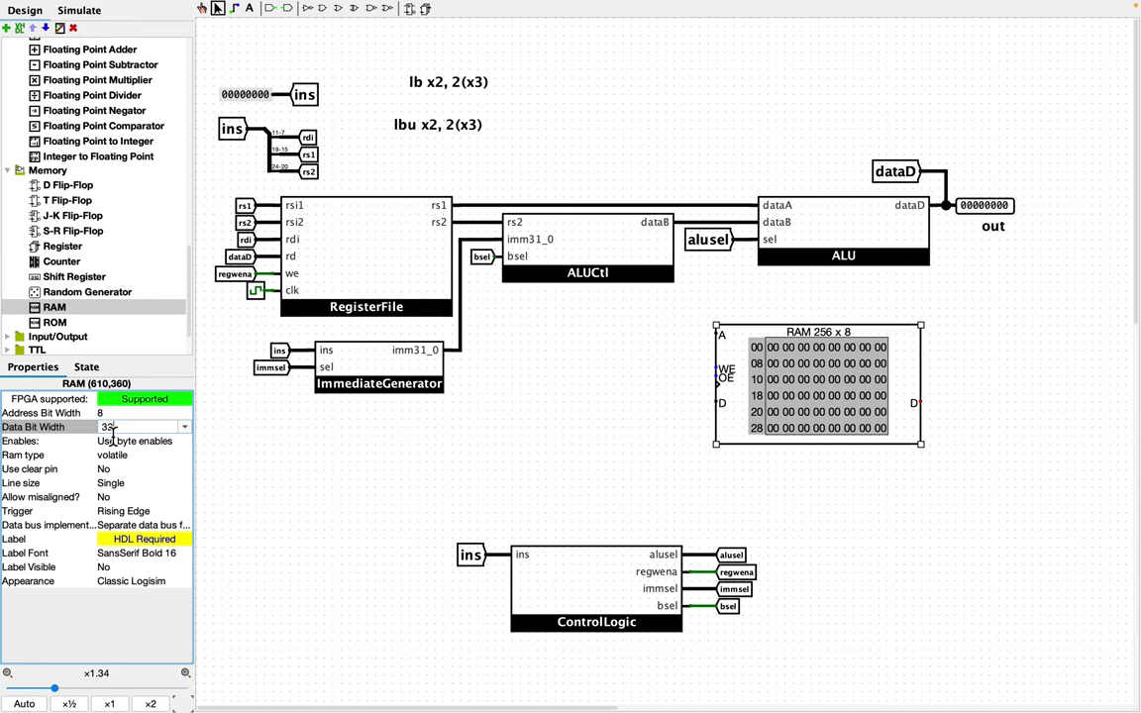
key("Return")
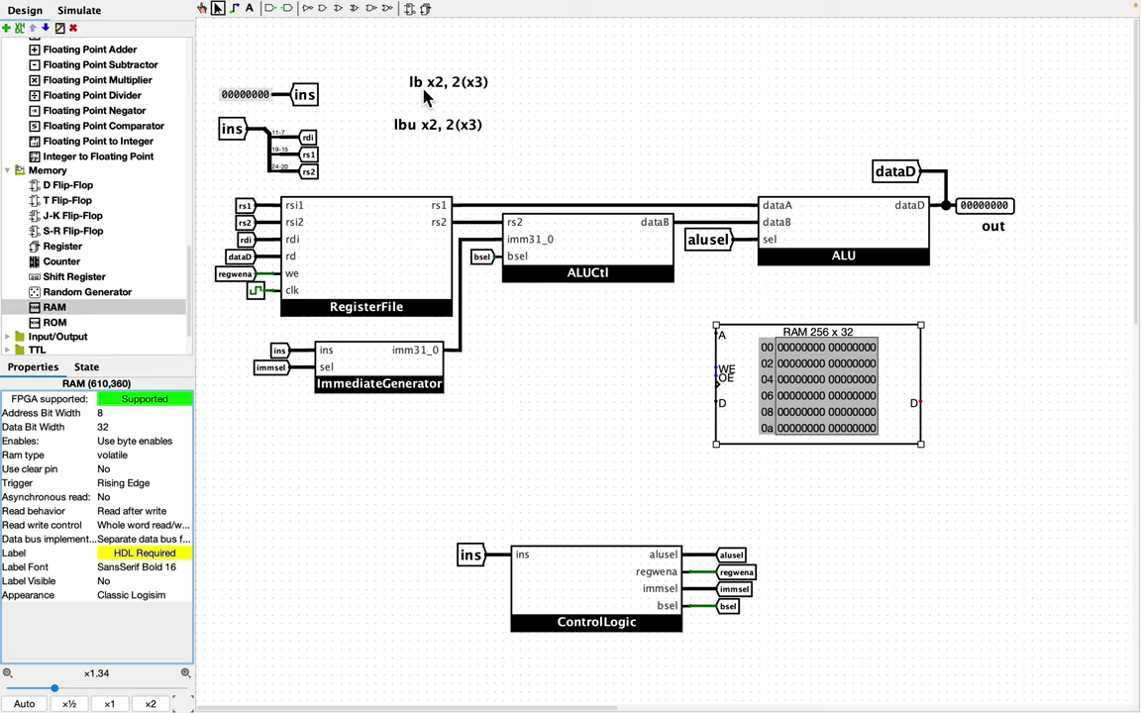
Step: Add the text labels "lh x2, 2(x3)" and "lhu" to the right of the lb and lbu labels
key("ctrl+4")
left_click(553, 81)
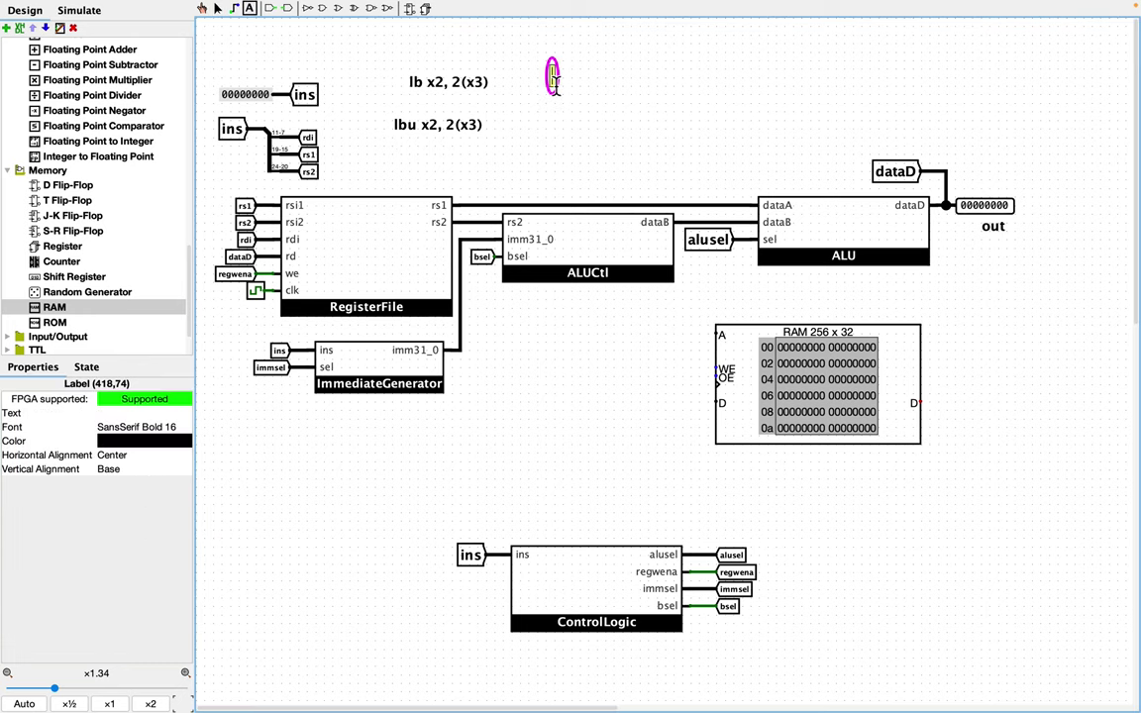
type("lb")
type(" x2,")
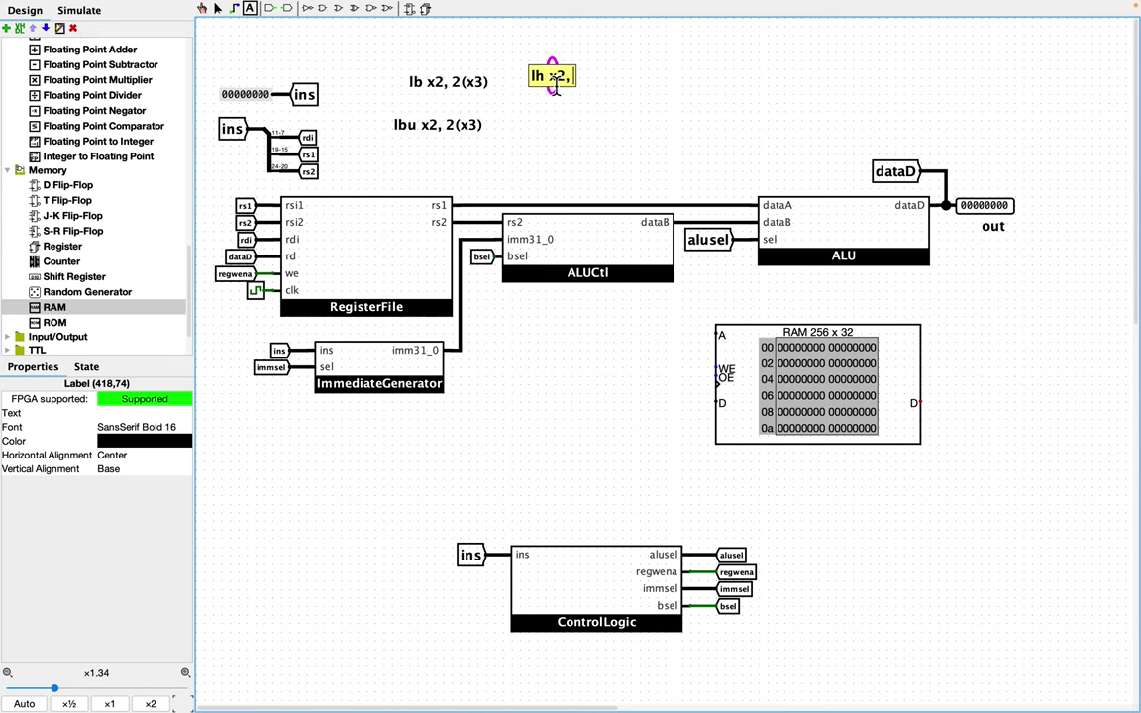
type("0(")
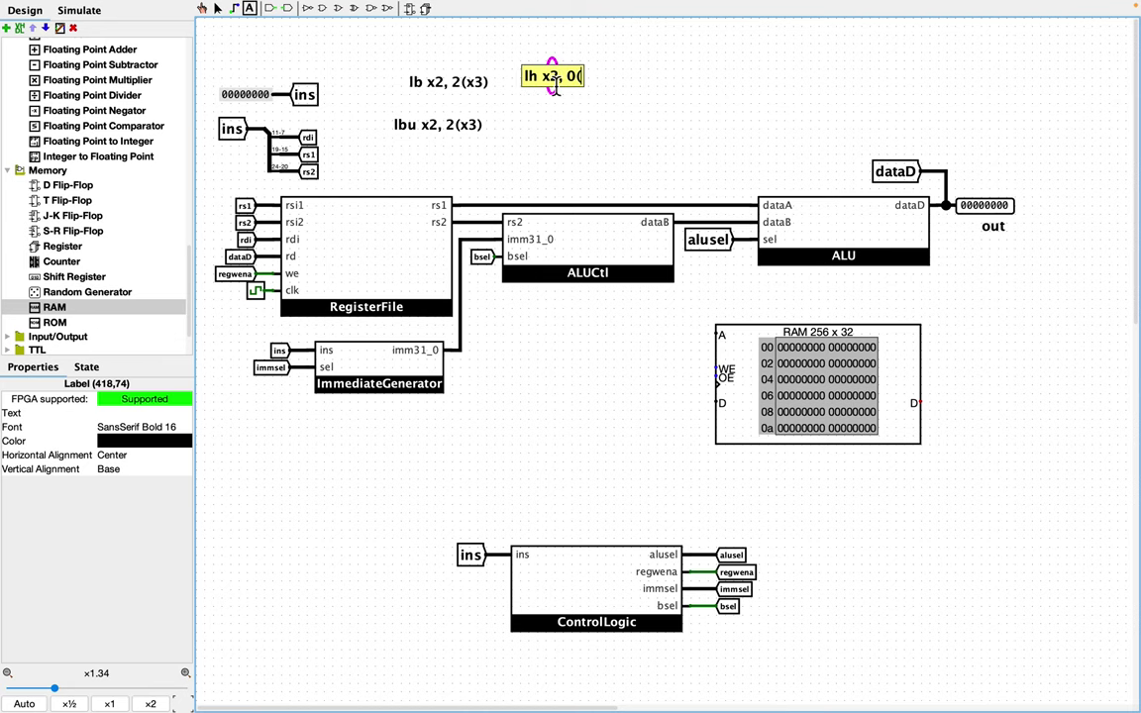
type("x3)")
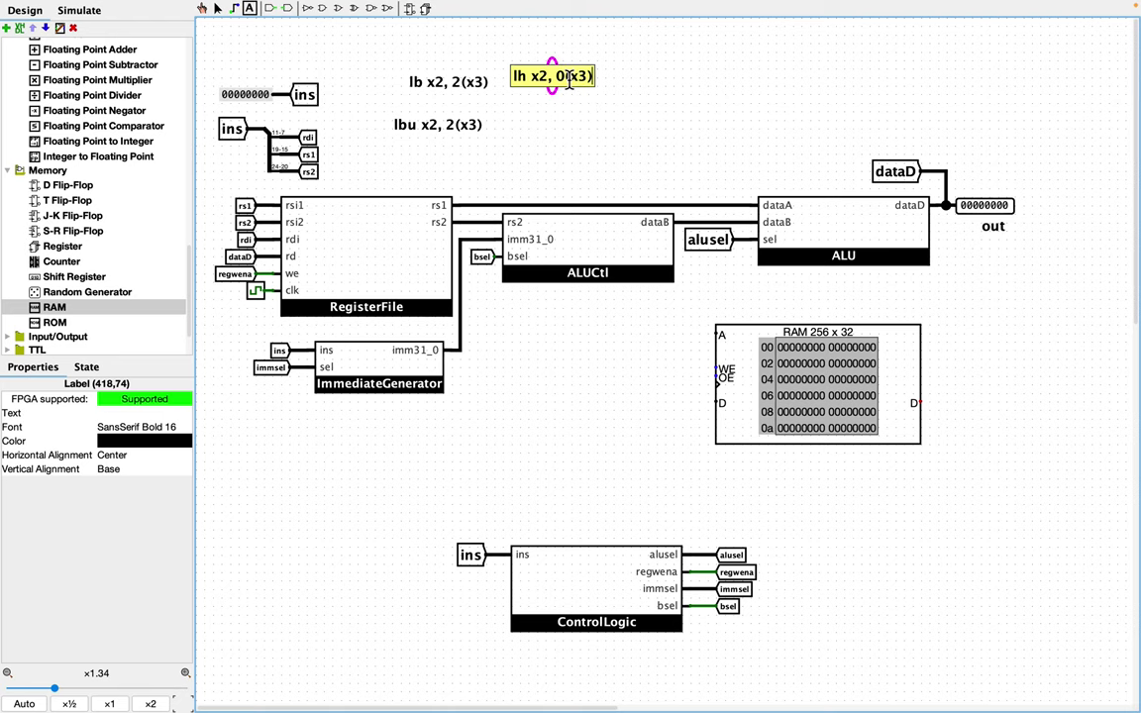
key("Left")
key("Left")
key("Left")
key("Left")
key("BackSpace")
type("2")
left_click(535, 115)
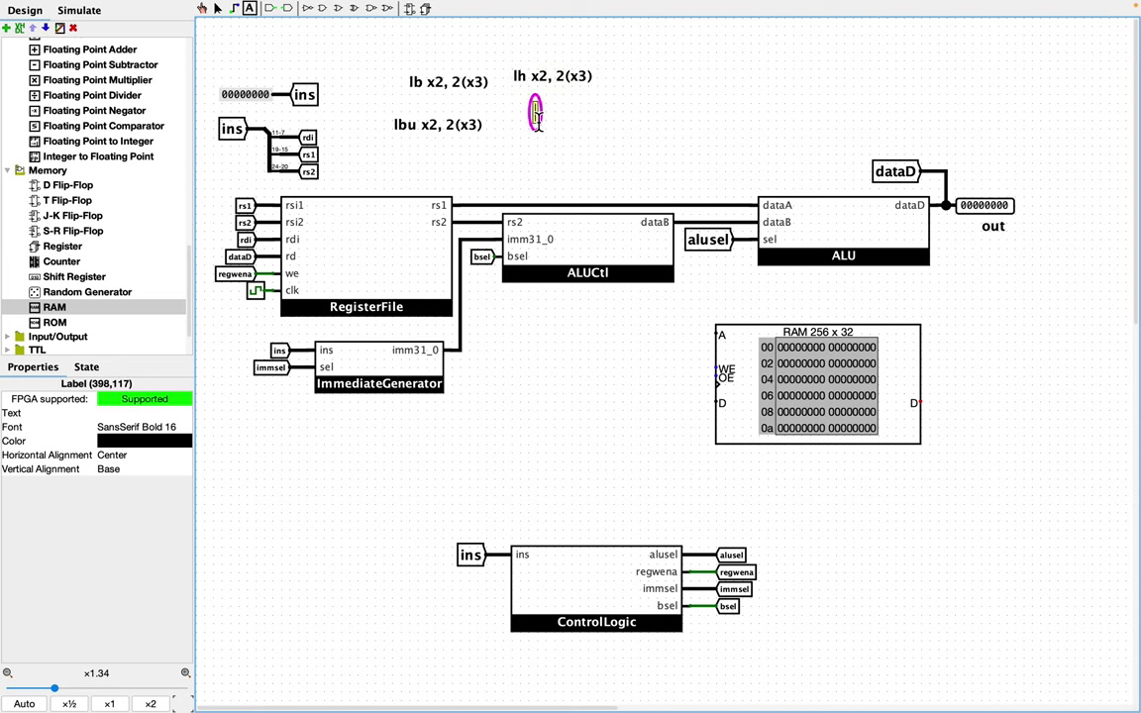
type("lhu")
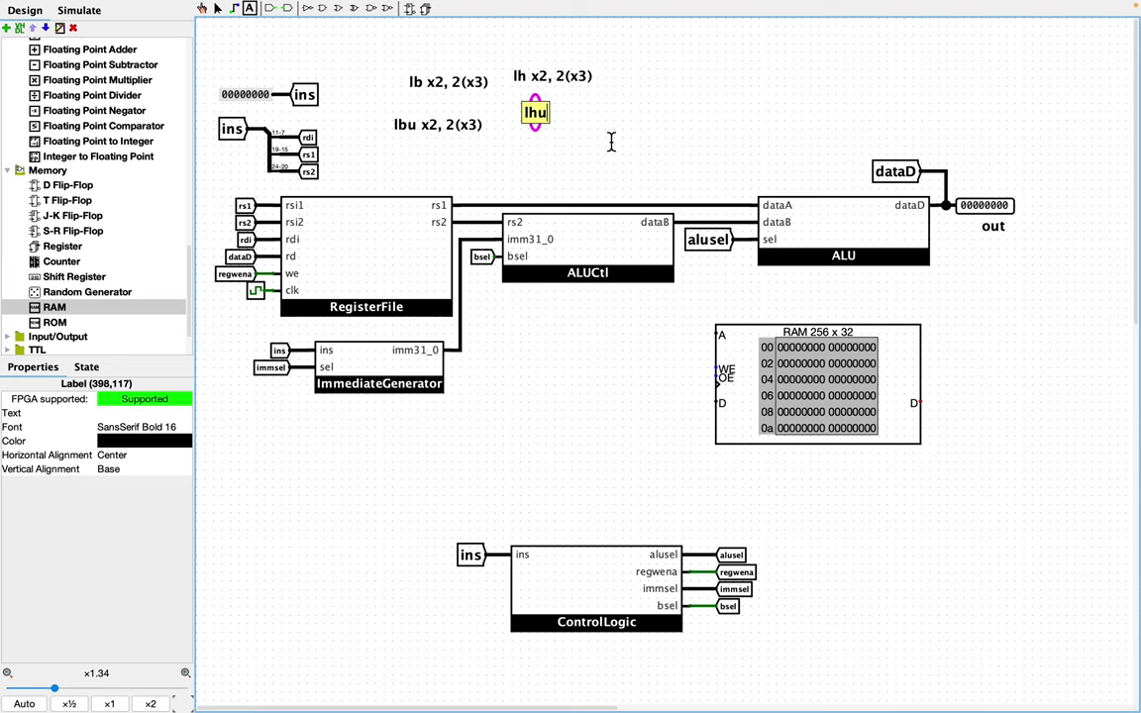
Step: Delete the lh and lhu text labels from the datapath circuit
key("ctrl+2")
left_click(526, 87)
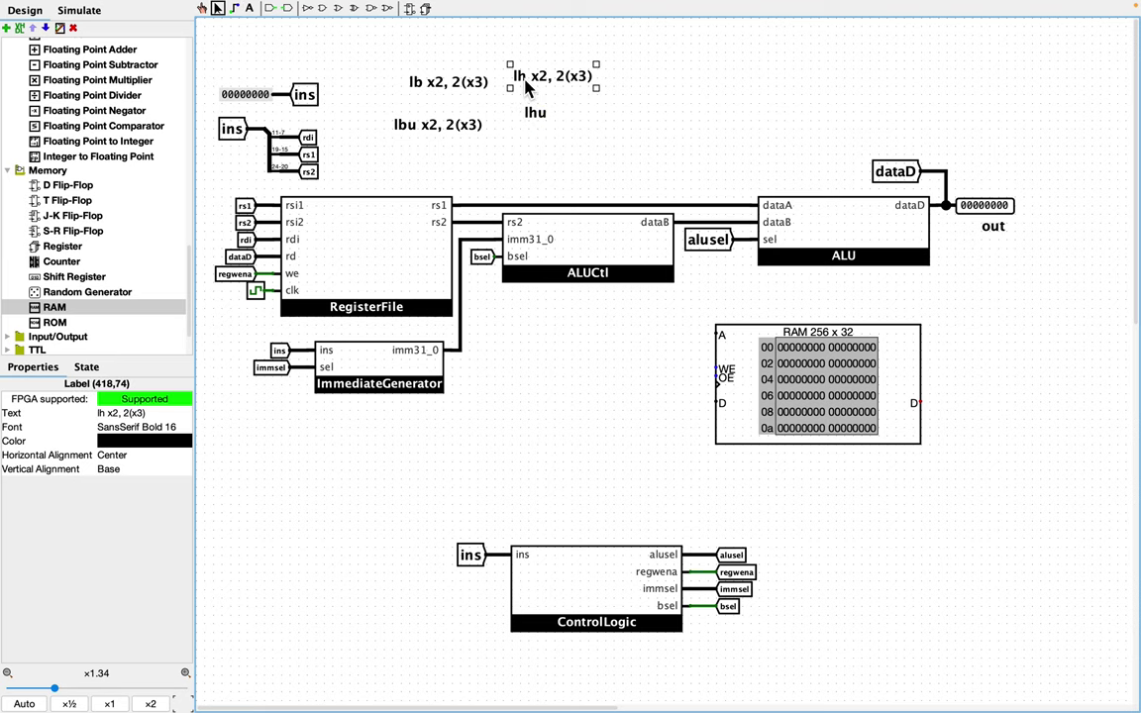
key("Delete")
left_click(535, 112)
key("Delete")
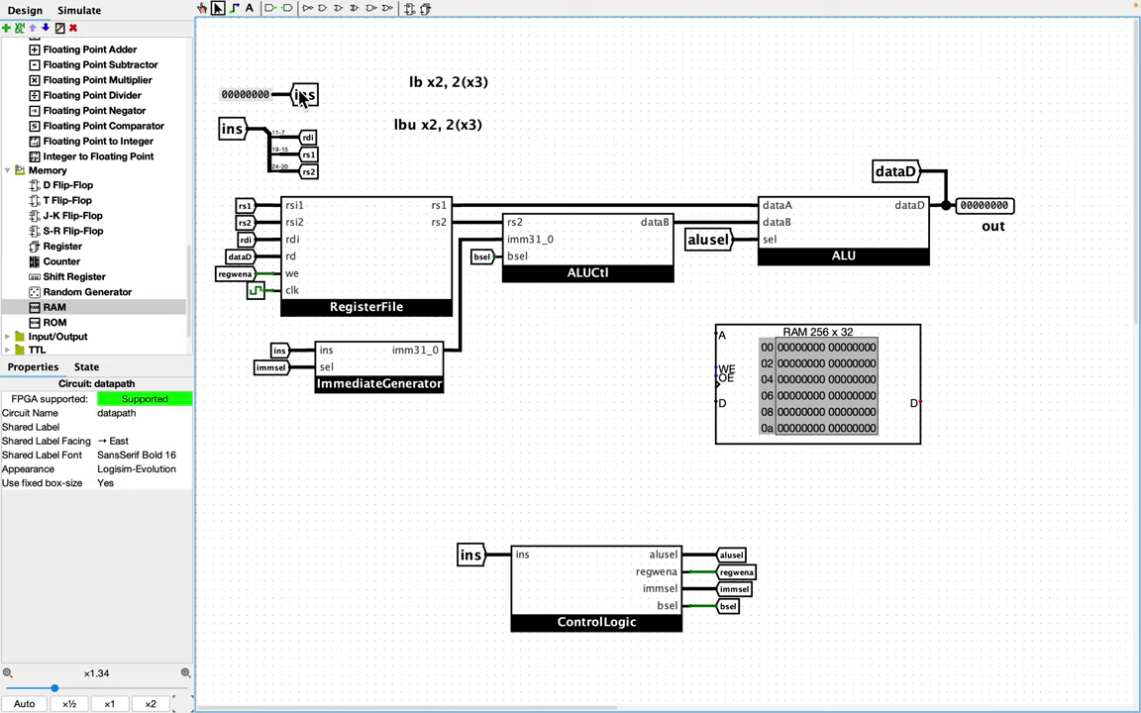
Step: Add a new circuit named LoadByte to the project
left_click(7, 29)
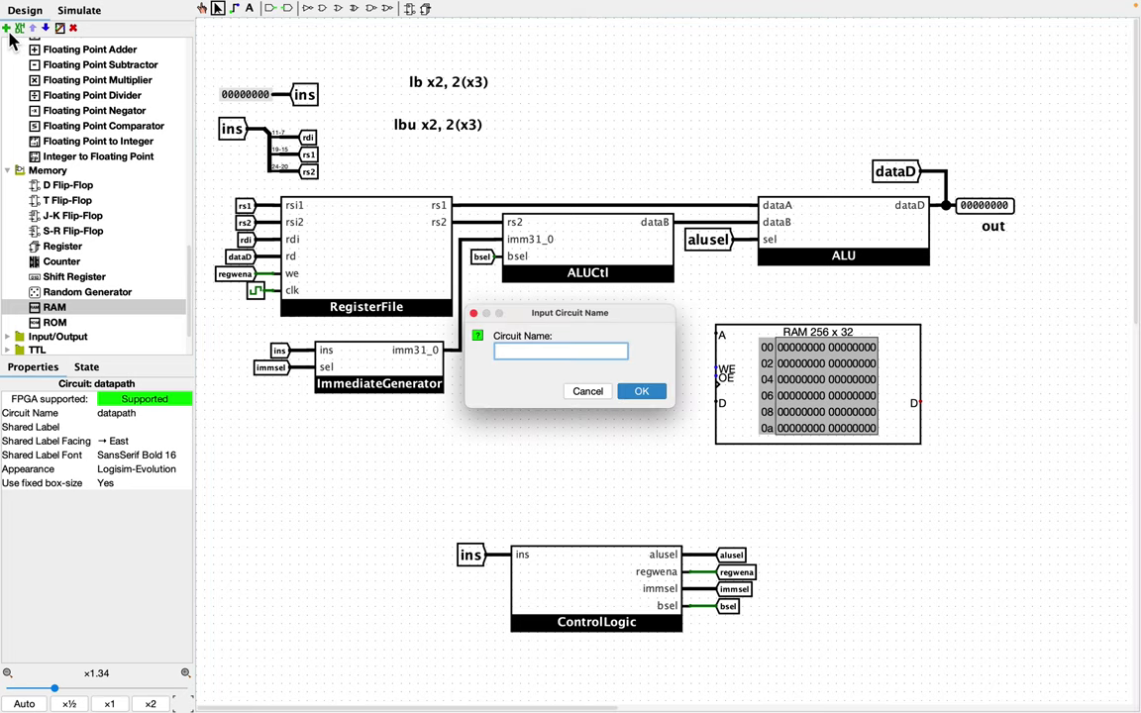
type("LoadBuyt")
key("BackSpace")
key("BackSpace")
key("BackSpace")
type("yte")
key("Return")
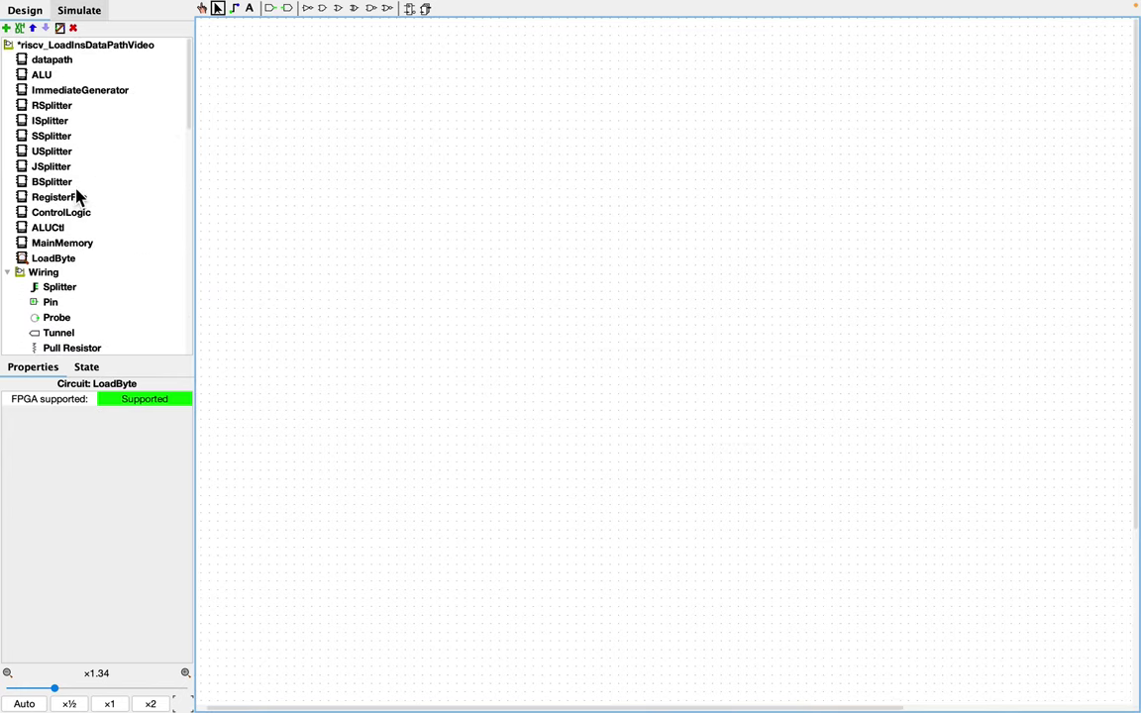
Step: Place a tunnel in the LoadByte circuit's upper-left area and set its data bits to 32
scroll(77, 196, "down", 5)
left_click(60, 166)
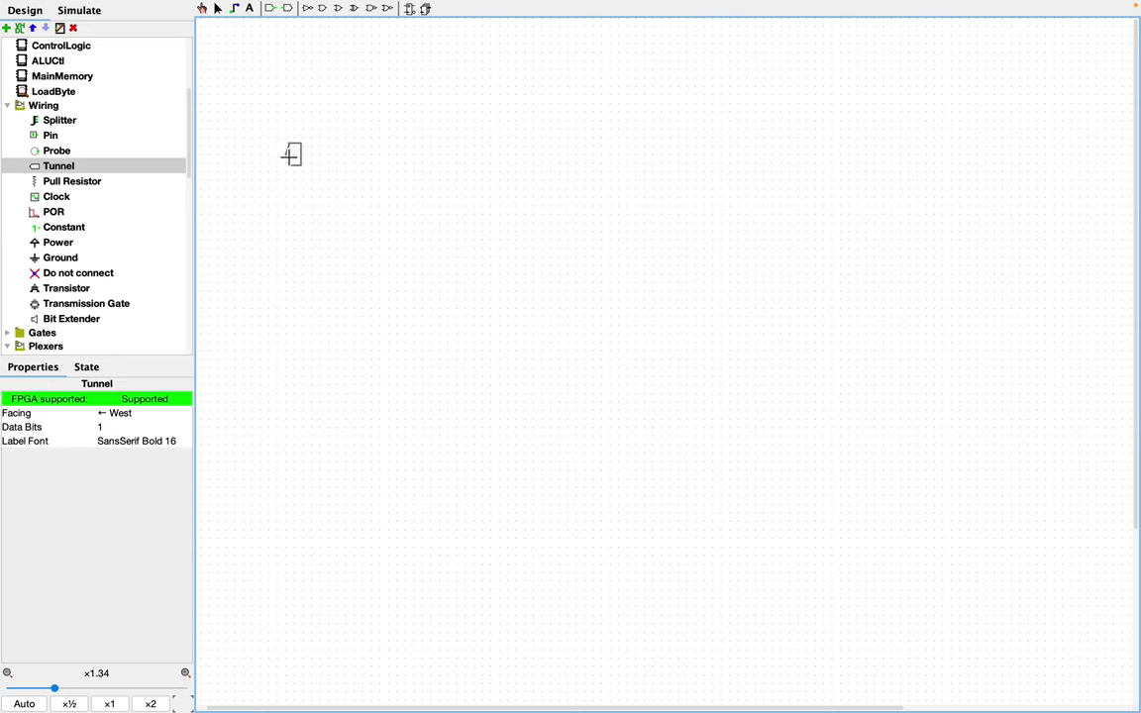
left_click(287, 131)
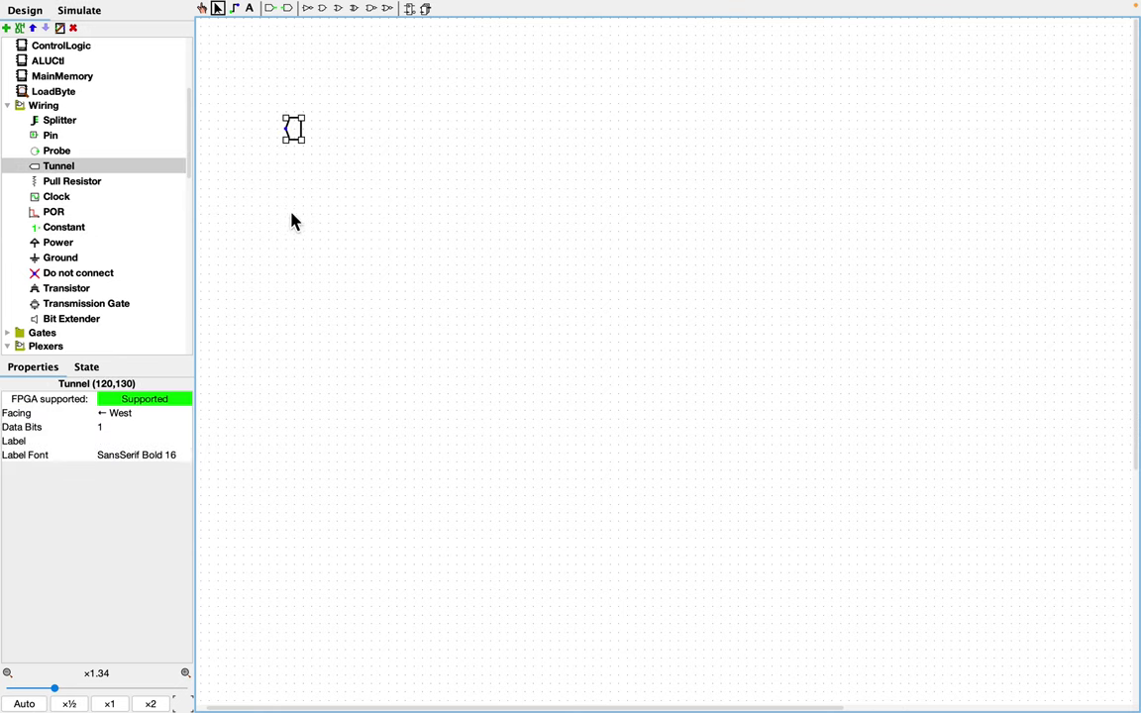
left_click(129, 428)
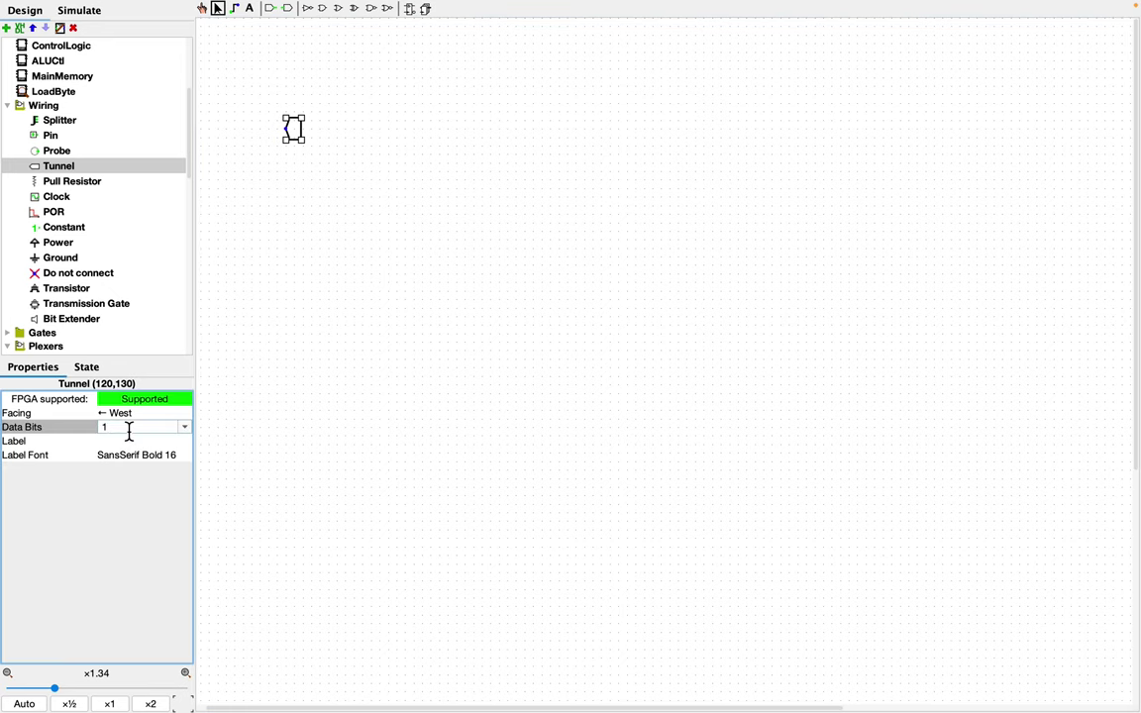
key("BackSpace")
type("32")
key("Return")
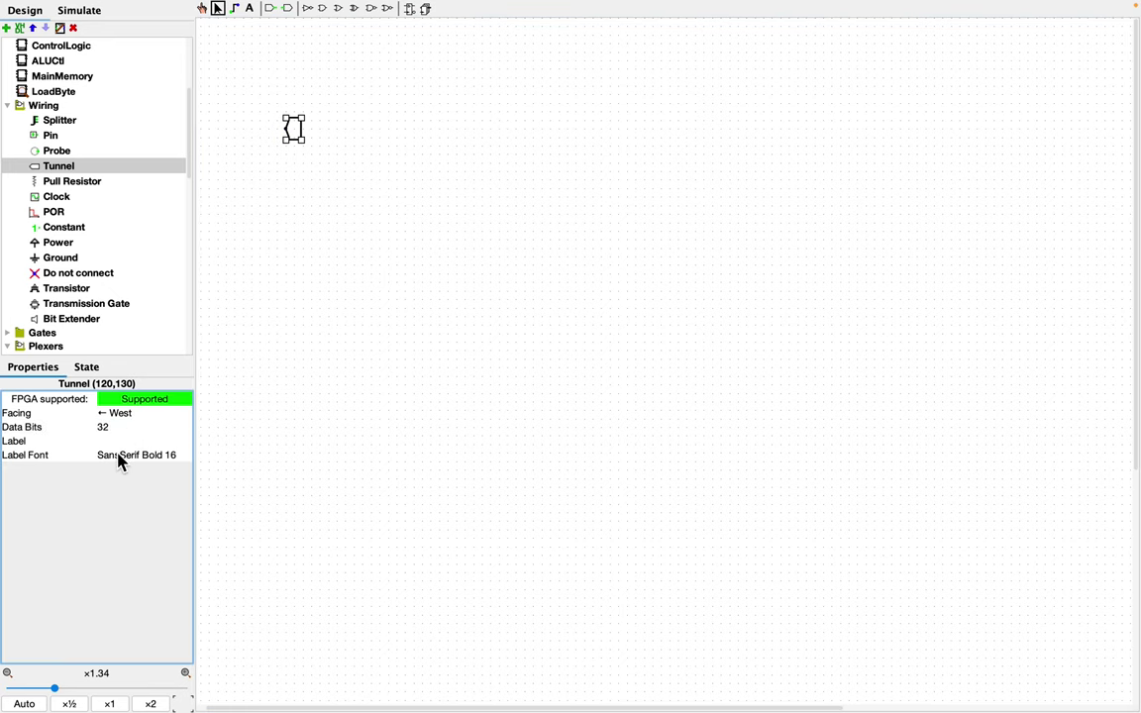
Step: Label the tunnel A_t and move it slightly to the right
left_click(120, 443)
type("A_")
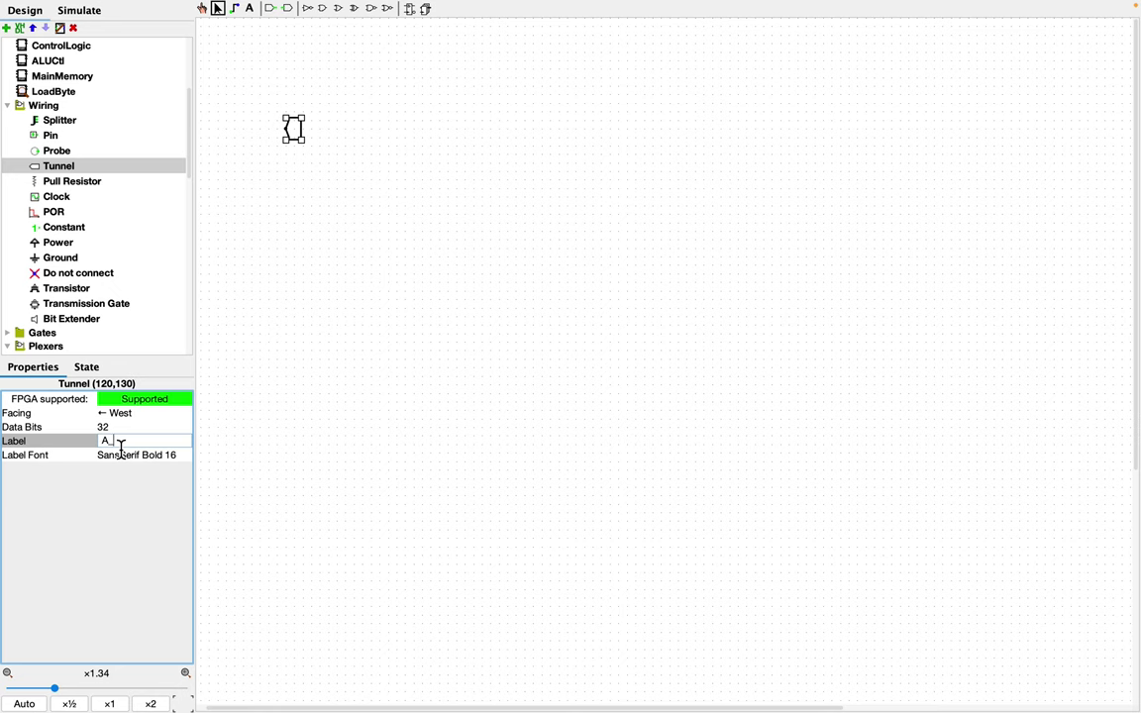
type("t")
left_click(120, 455)
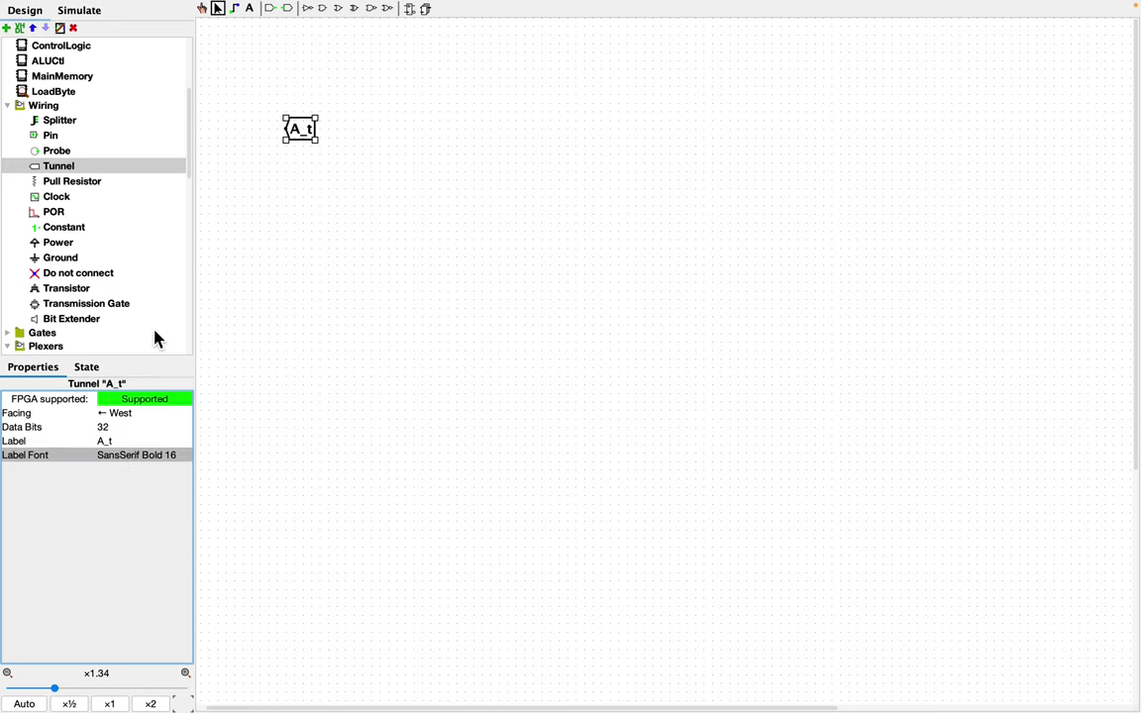
left_click_drag(308, 142, 328, 147)
left_click(327, 168)
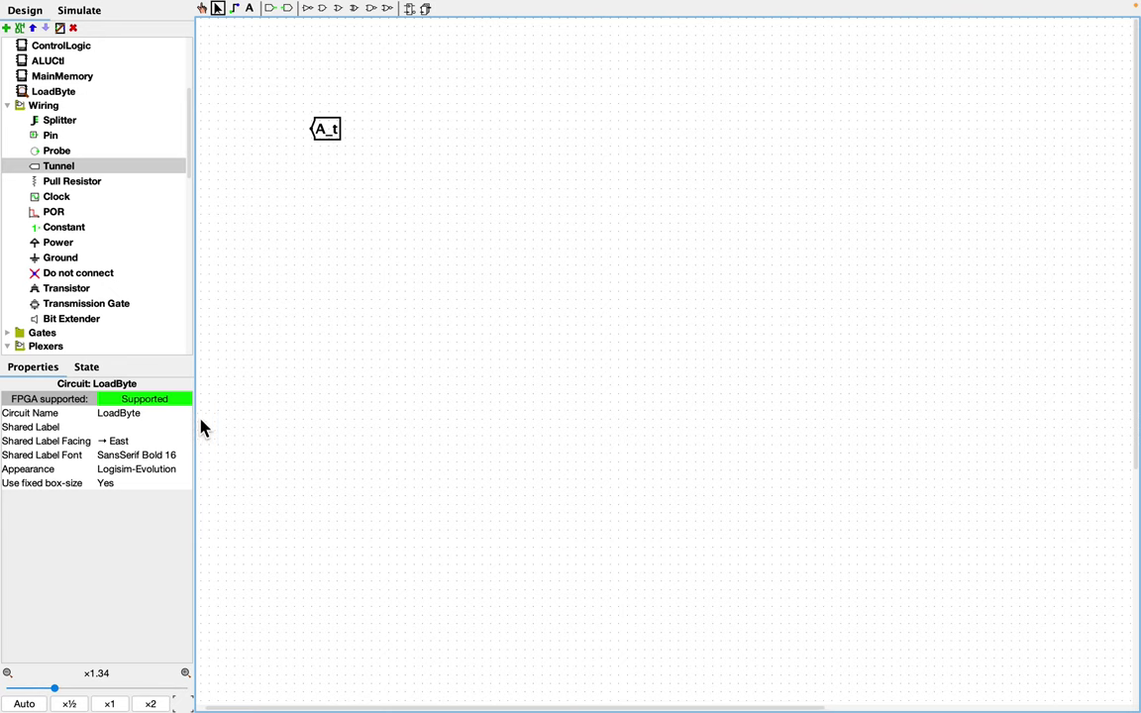
Step: Place a second tunnel below the A_t tunnel and label it lw_t
left_click(60, 165)
left_click(328, 180)
left_click(133, 440)
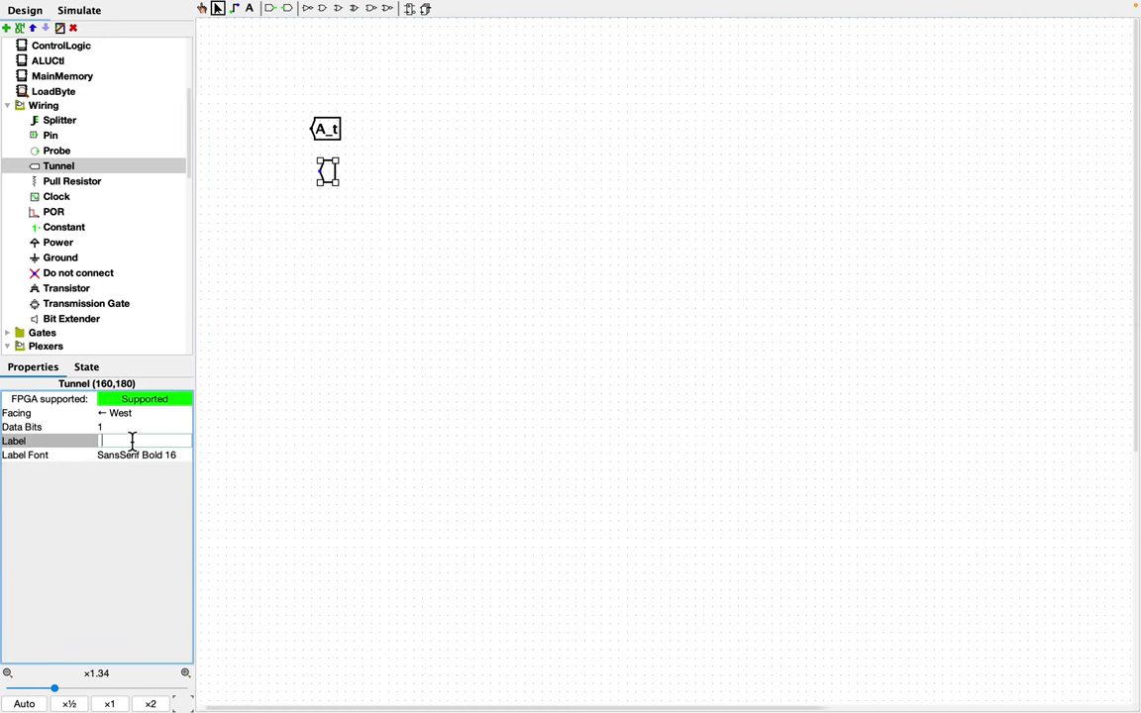
type("lw_t")
key("Return")
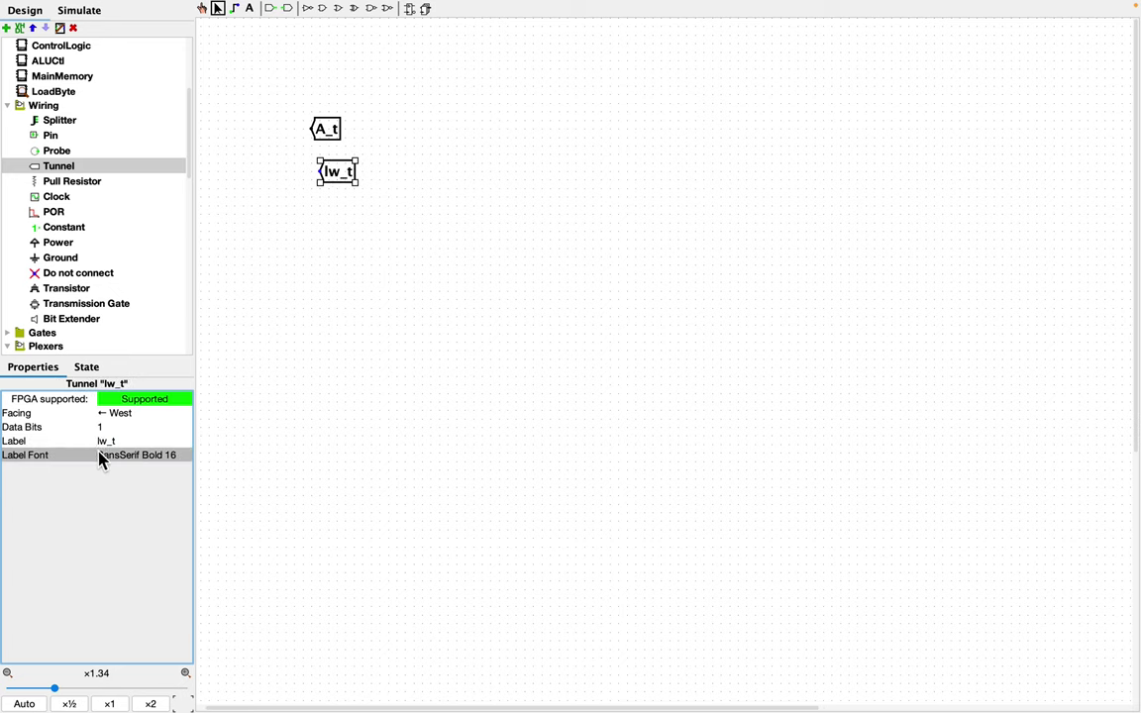
Step: Set the lw_t tunnel's data bits to 32 and align its left end with the A_t tunnel
left_click(107, 429)
type("32")
key("Return")
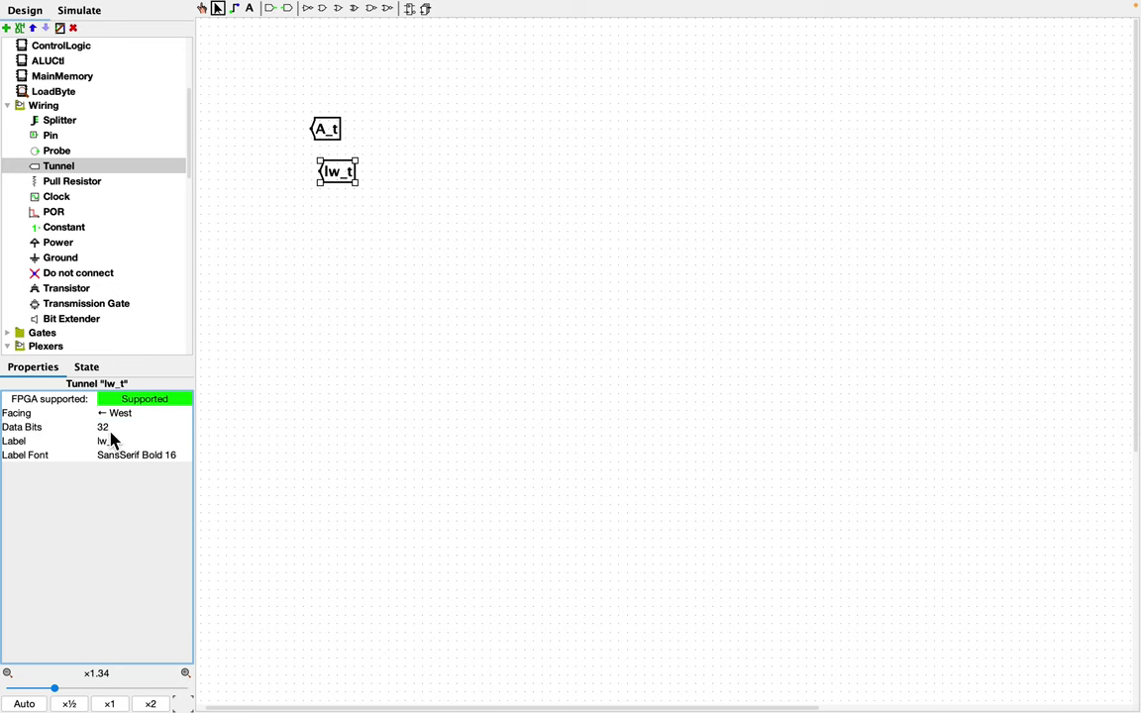
left_click_drag(334, 186, 322, 188)
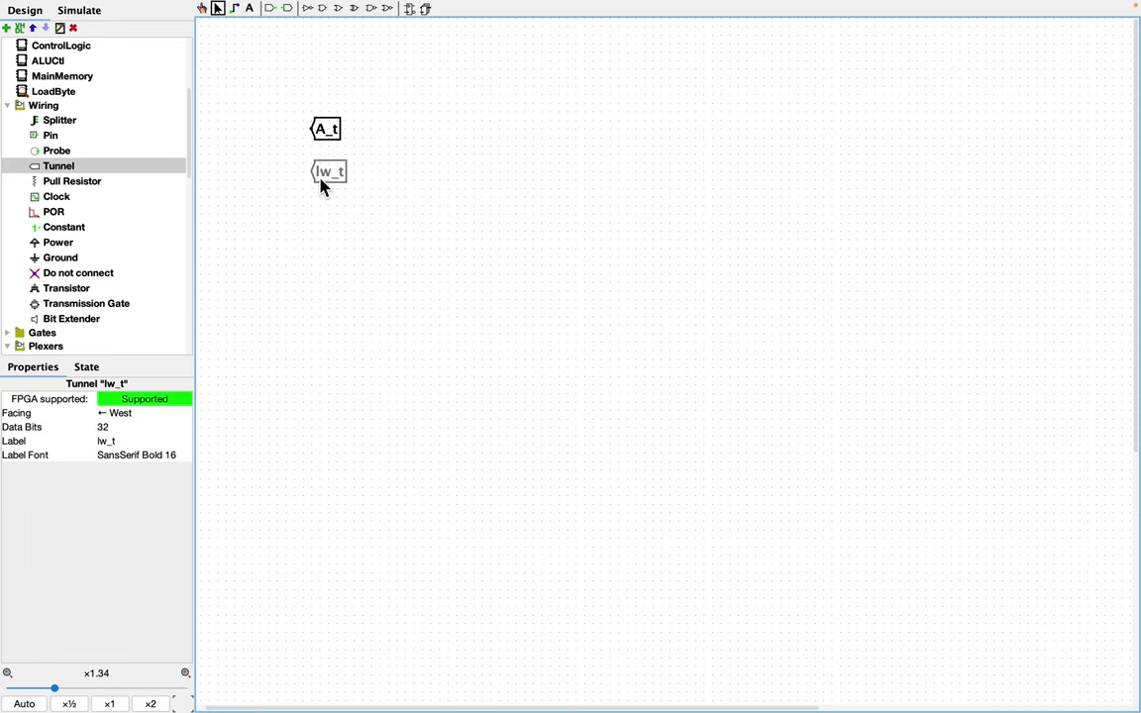
left_click(322, 188)
Step: Place a constant to the left of the A_t tunnel and set its data bits to 32
left_click(64, 227)
left_click(271, 138)
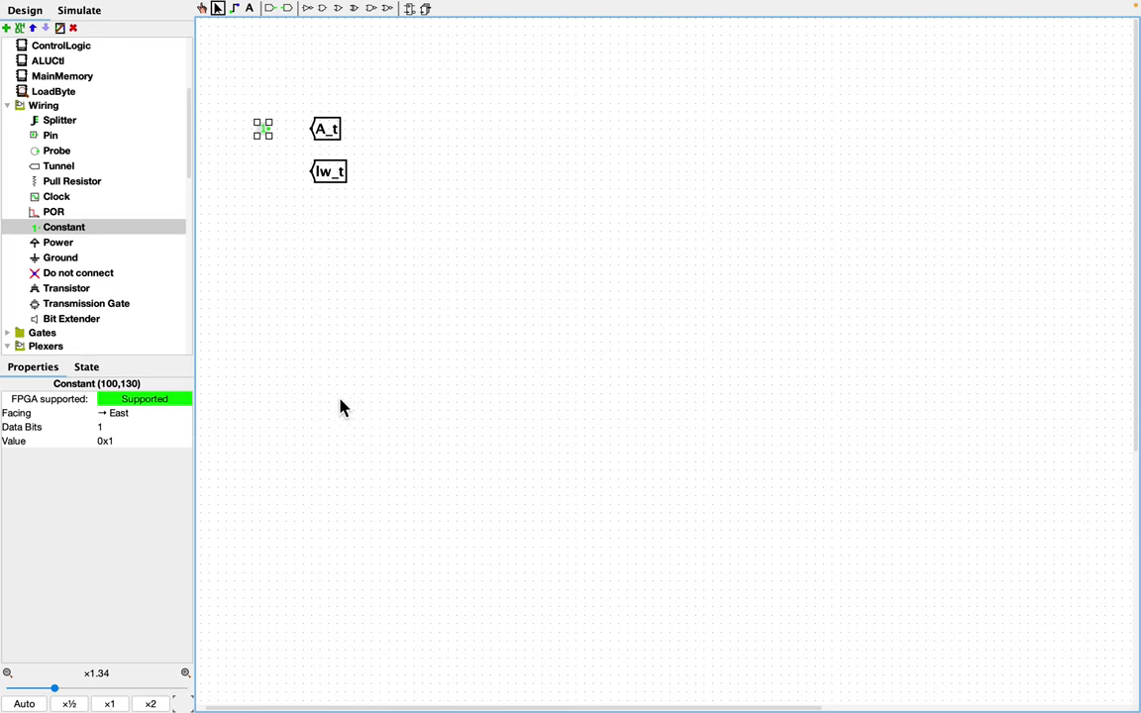
left_click(122, 442)
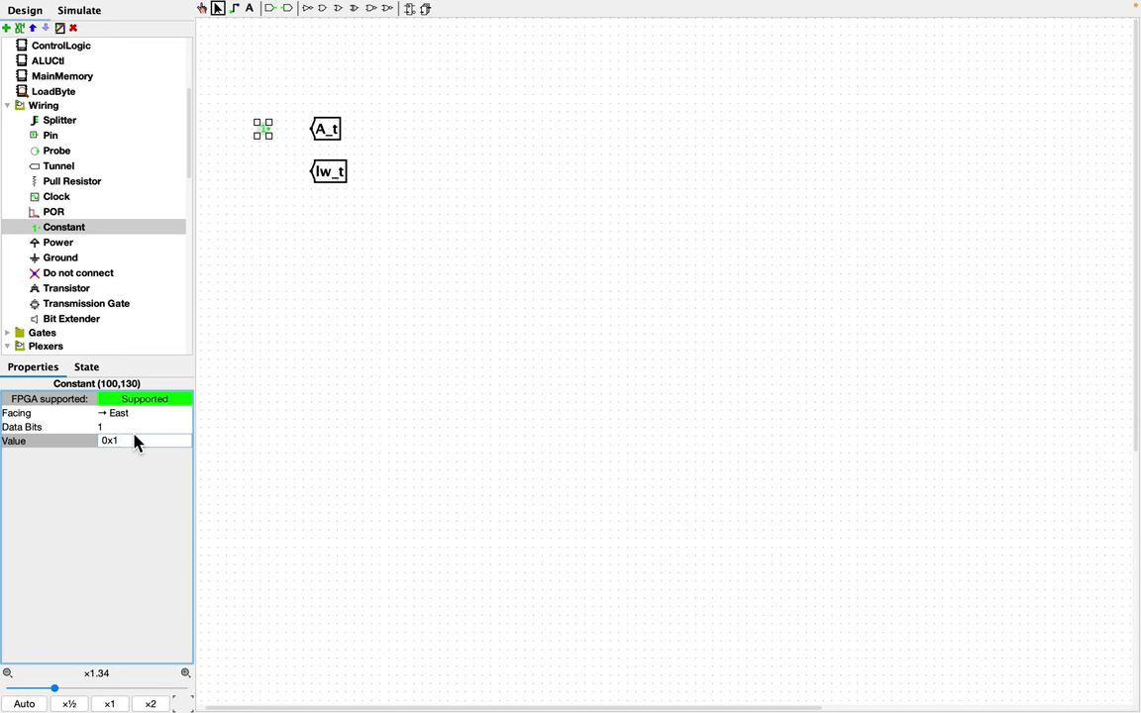
left_click(126, 431)
key("BackSpace")
type("32")
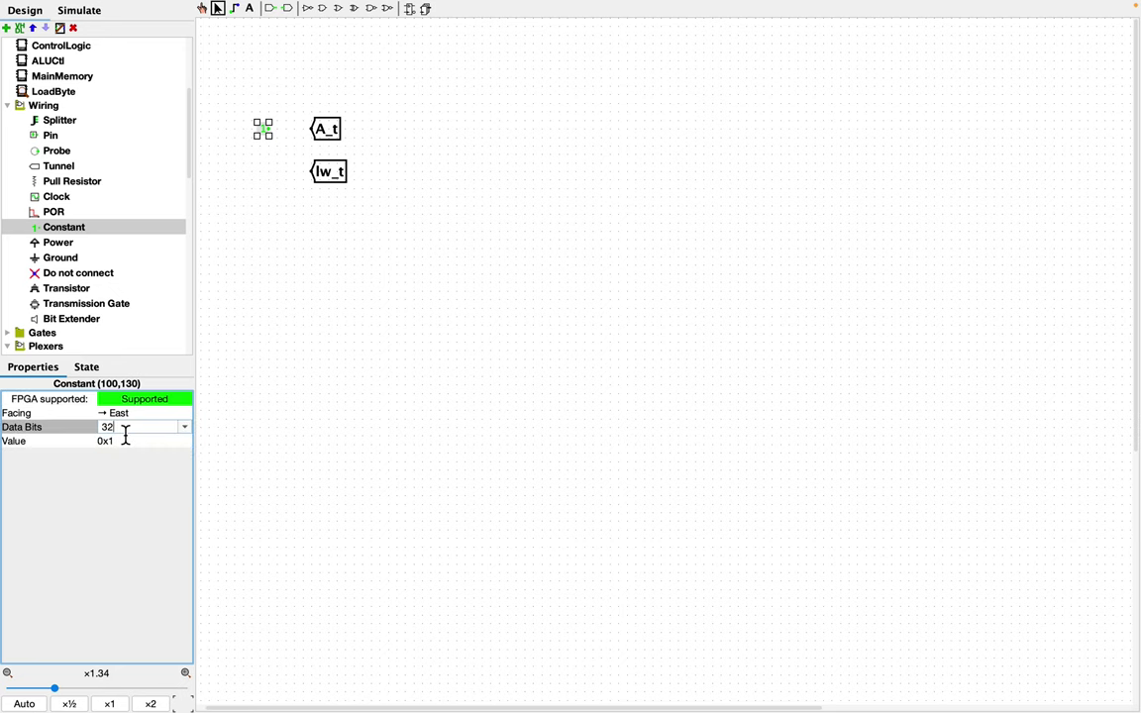
key("Return")
Step: Set the value of the constant beside A_t to 0x6
left_click(142, 443)
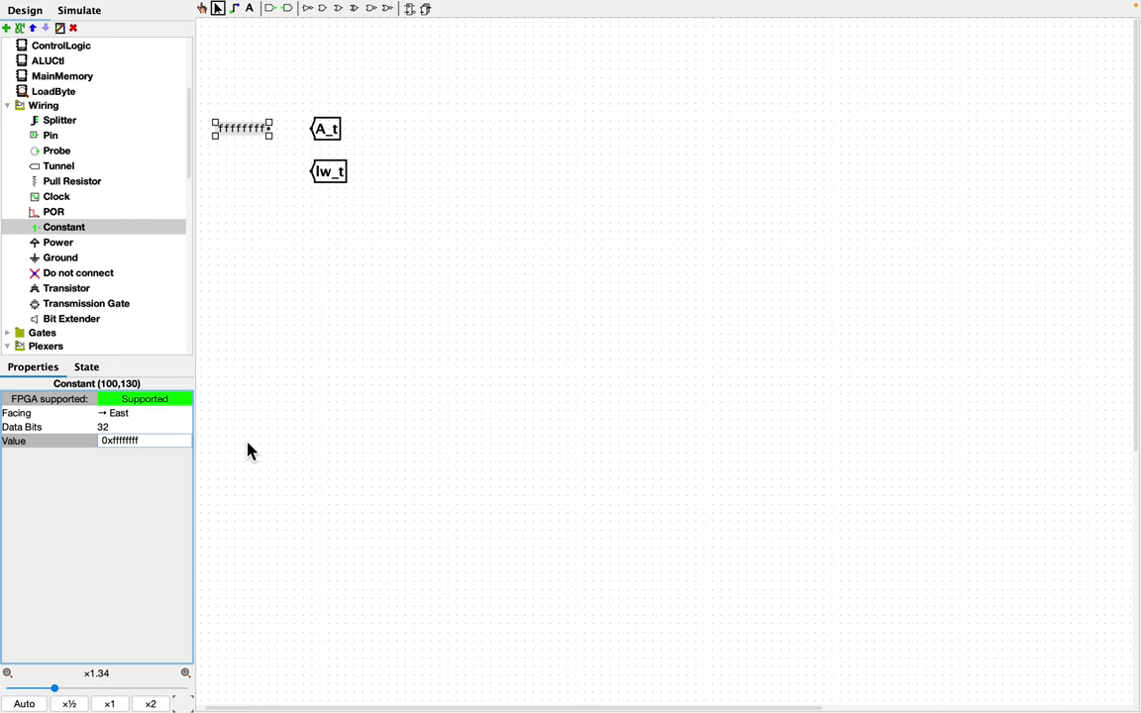
key("BackSpace")
key("BackSpace")
key("BackSpace")
key("BackSpace")
key("BackSpace")
key("BackSpace")
key("BackSpace")
key("BackSpace")
type("6")
key("Return")
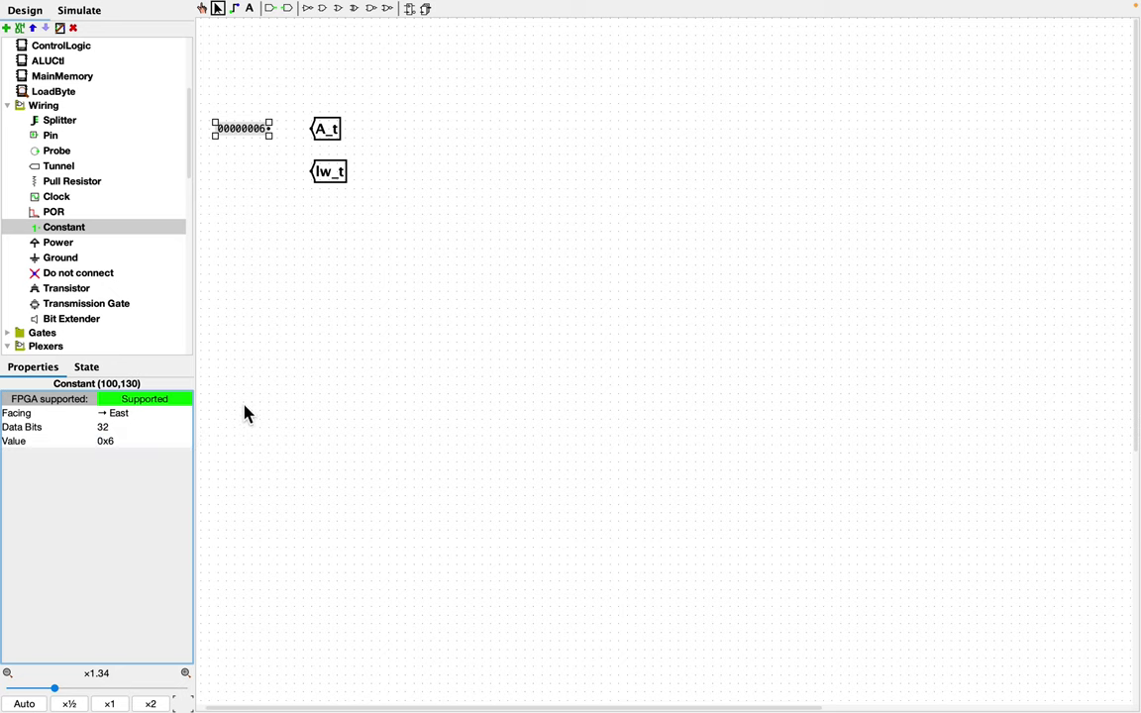
left_click(242, 214)
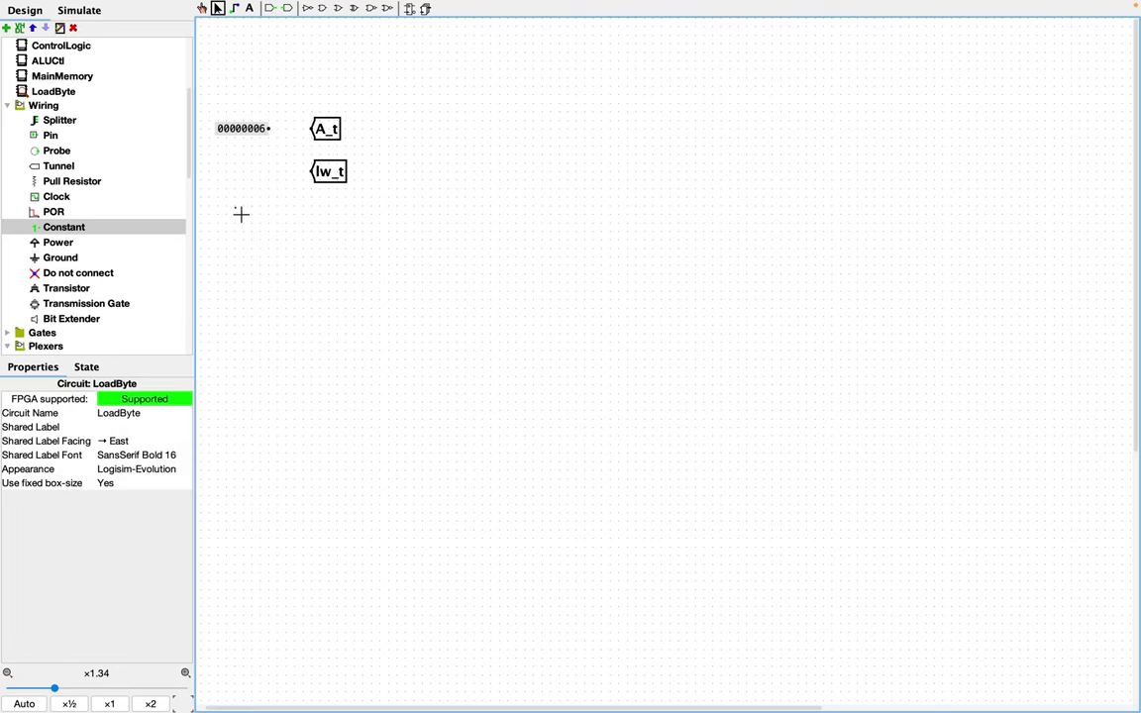
Step: Place a constant to the left of the lw_t tunnel and set its data bits to 32
left_click(65, 228)
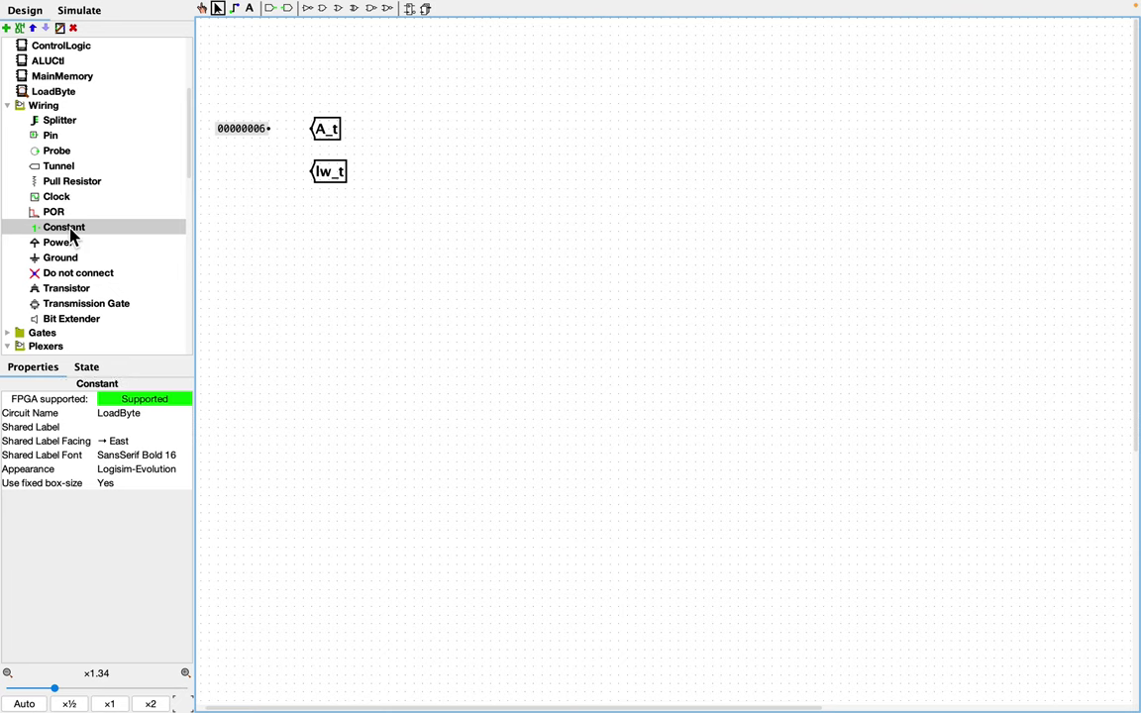
left_click(256, 172)
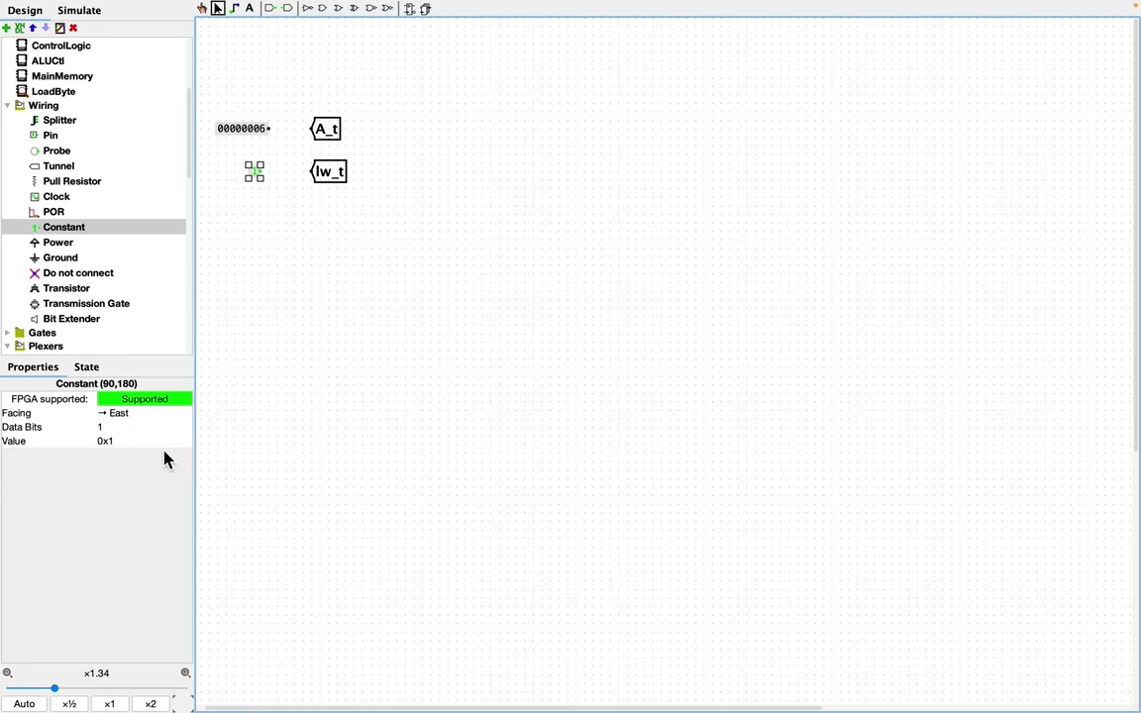
left_click(133, 432)
type("32")
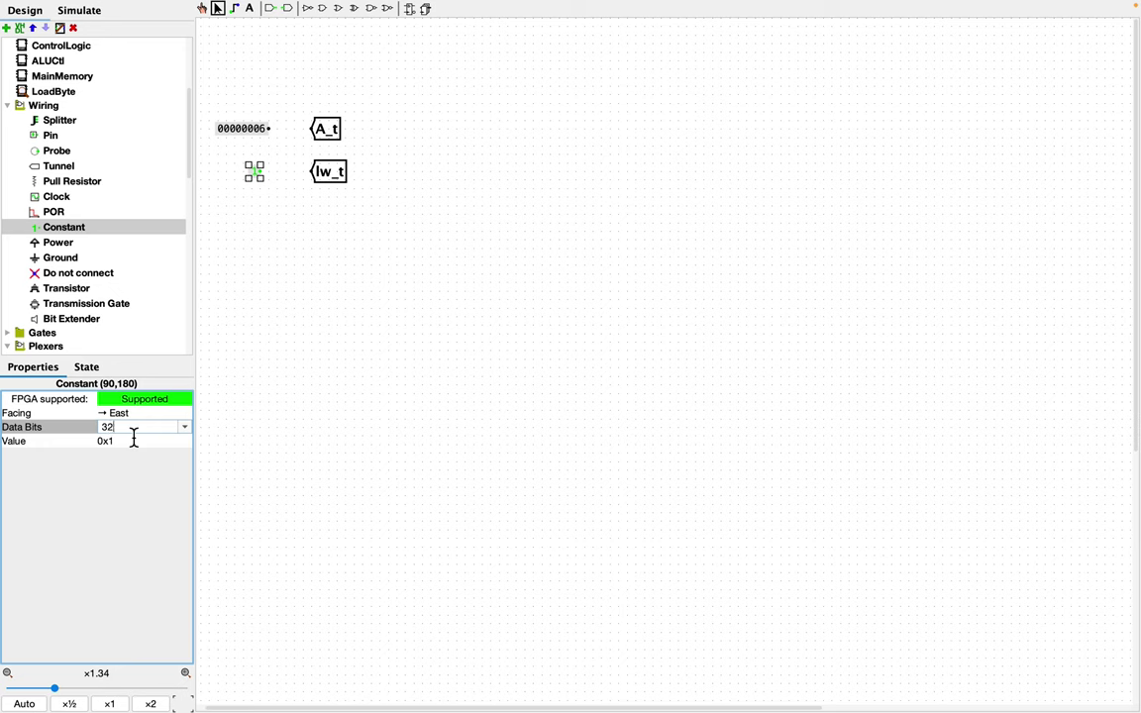
key("Return")
Step: Set the value of the constant beside lw_t to 0x11223344
left_click(147, 443)
key("BackSpace")
key("BackSpace")
key("BackSpace")
key("BackSpace")
key("BackSpace")
key("BackSpace")
key("BackSpace")
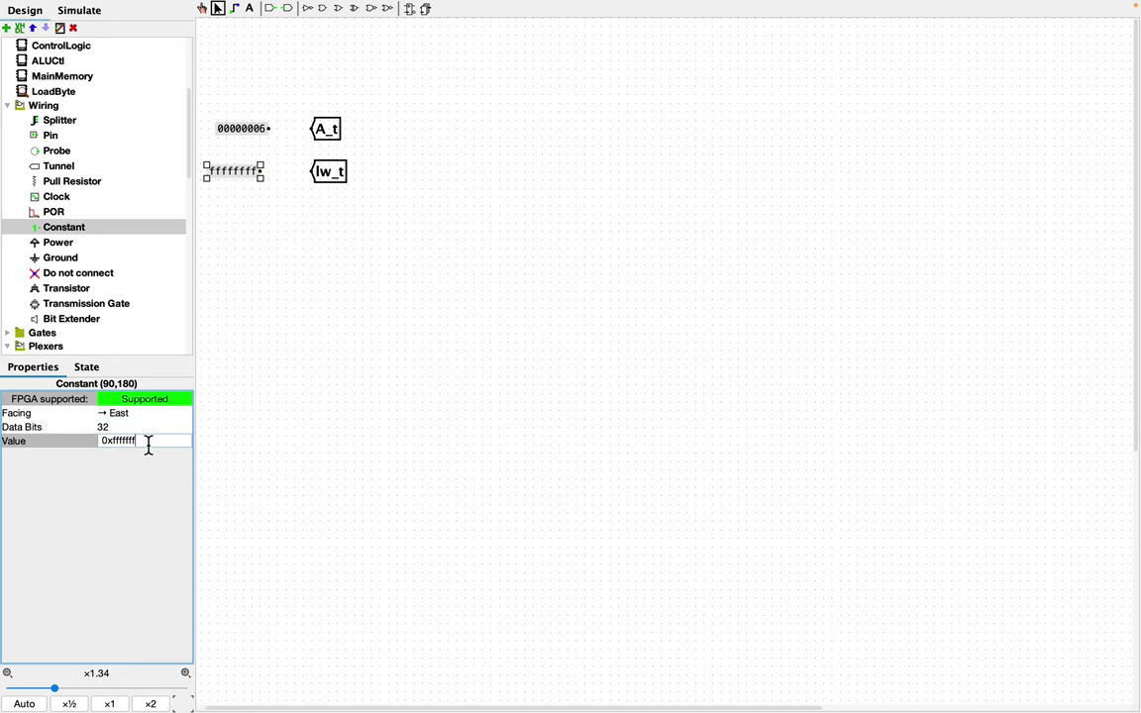
key("BackSpace")
type("11223344")
key("Return")
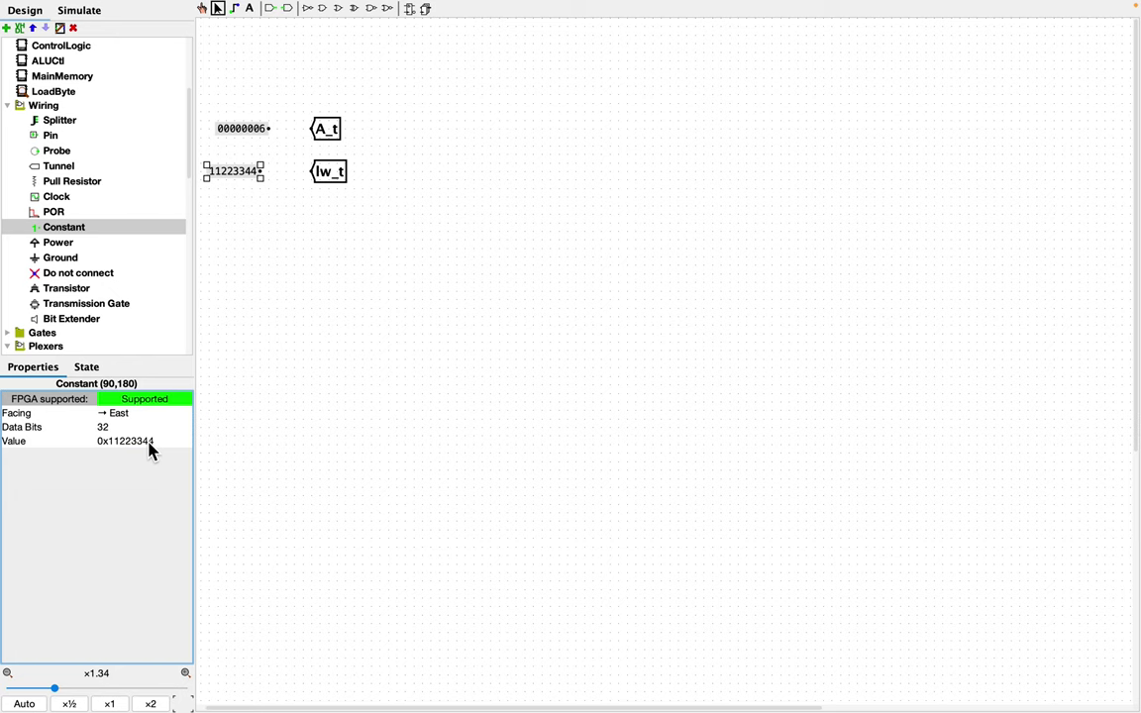
Step: Wire the two constants to the A_t and lw_t tunnels beside them
left_click(253, 176)
left_click_drag(257, 175, 312, 181)
left_click_drag(269, 130, 313, 134)
left_click(305, 282)
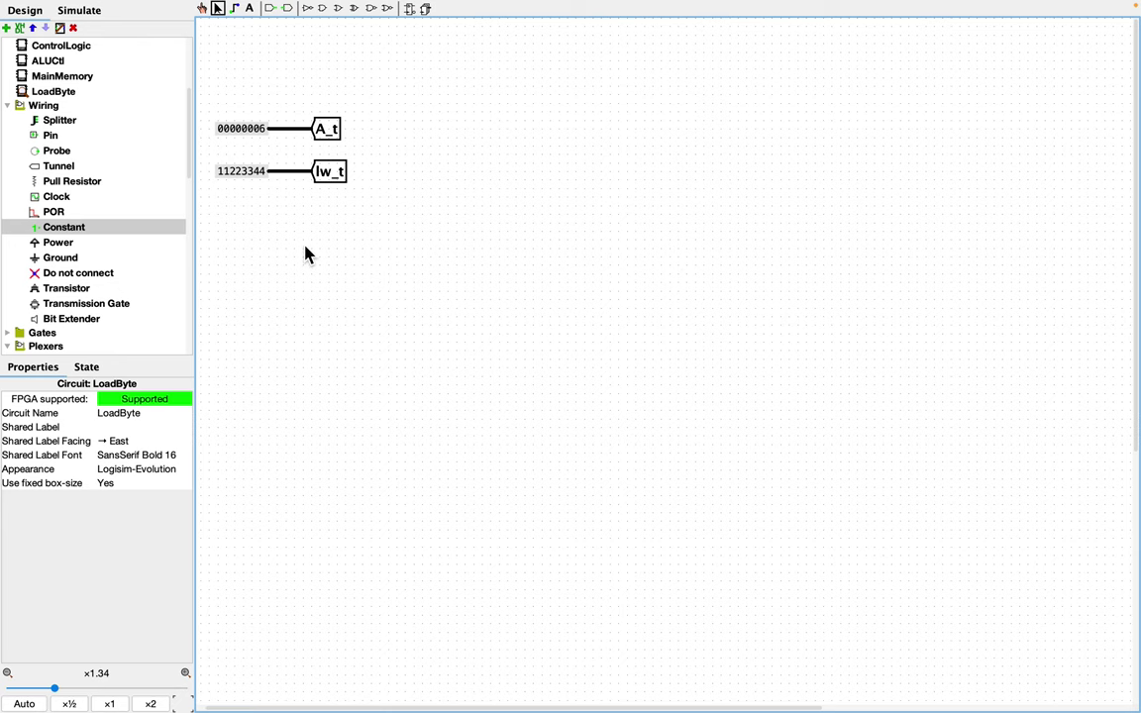
Step: Place a pin in the circuit's upper-right area and configure it as a 32-bit output with hexadecimal radix
left_click(49, 136)
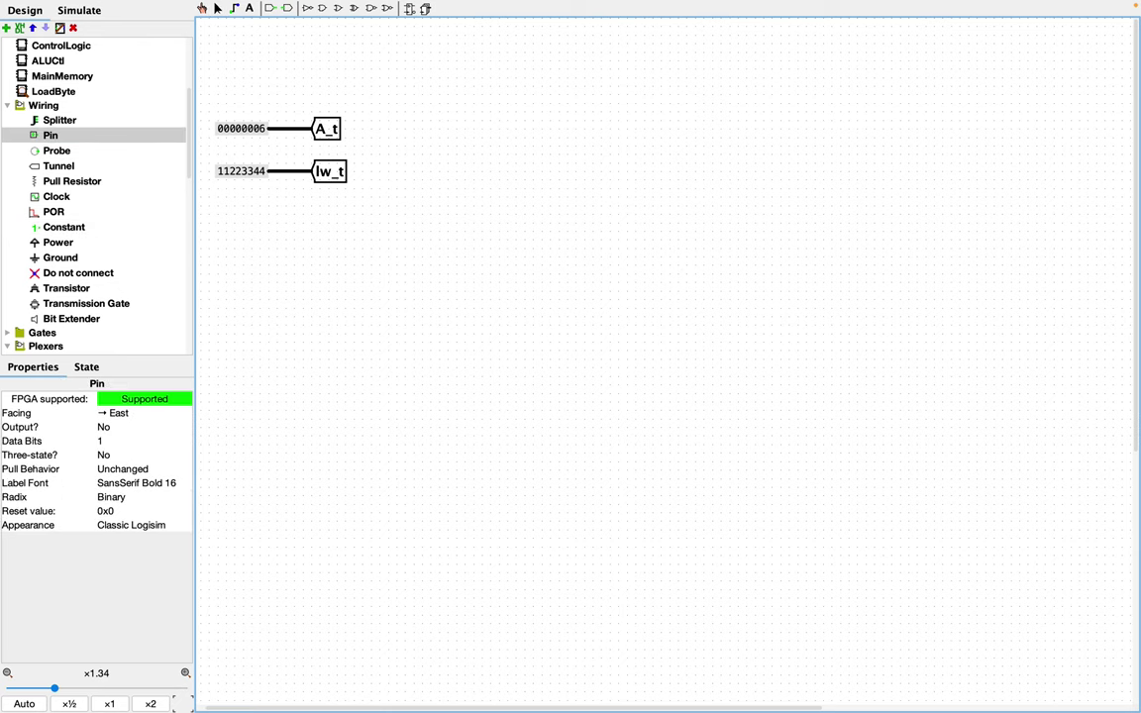
left_click(916, 147)
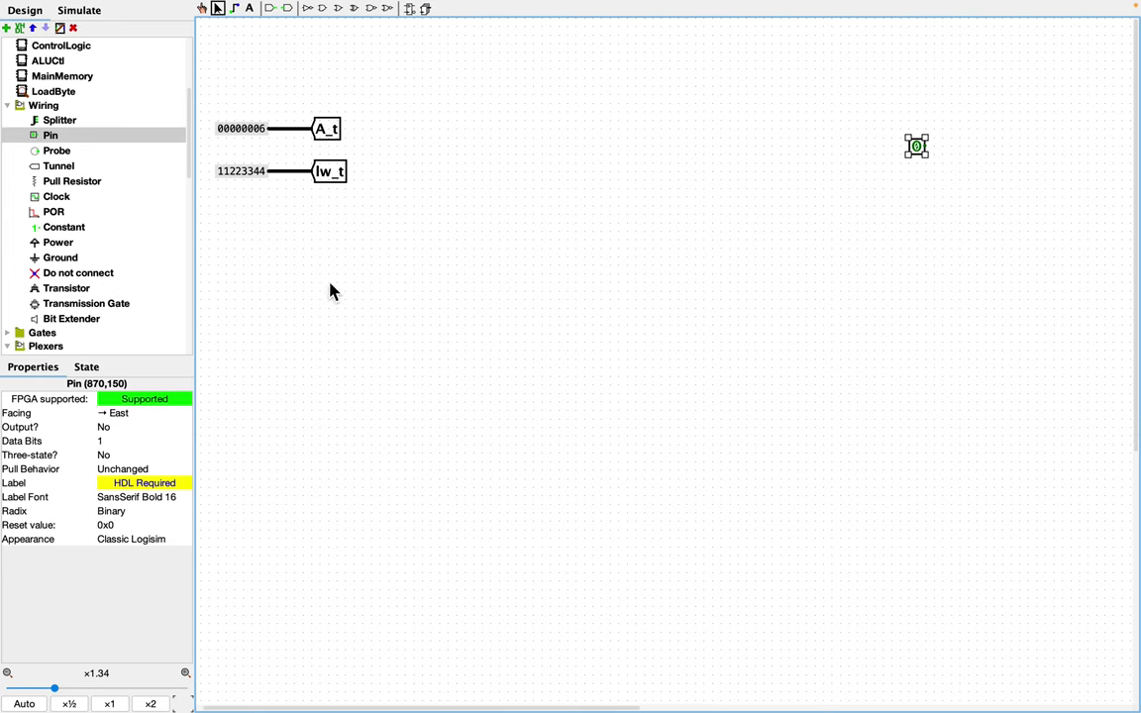
left_click(144, 511)
left_click(134, 567)
Step: Connect a 32-bit tunnel labeled lb_t to the output pin and duplicate the pair below it, labeled lbu_t
left_click(59, 165)
left_click(838, 156)
left_click(145, 441)
type("lb_t")
left_click_drag(852, 127, 996, 166)
key("ctrl+d")
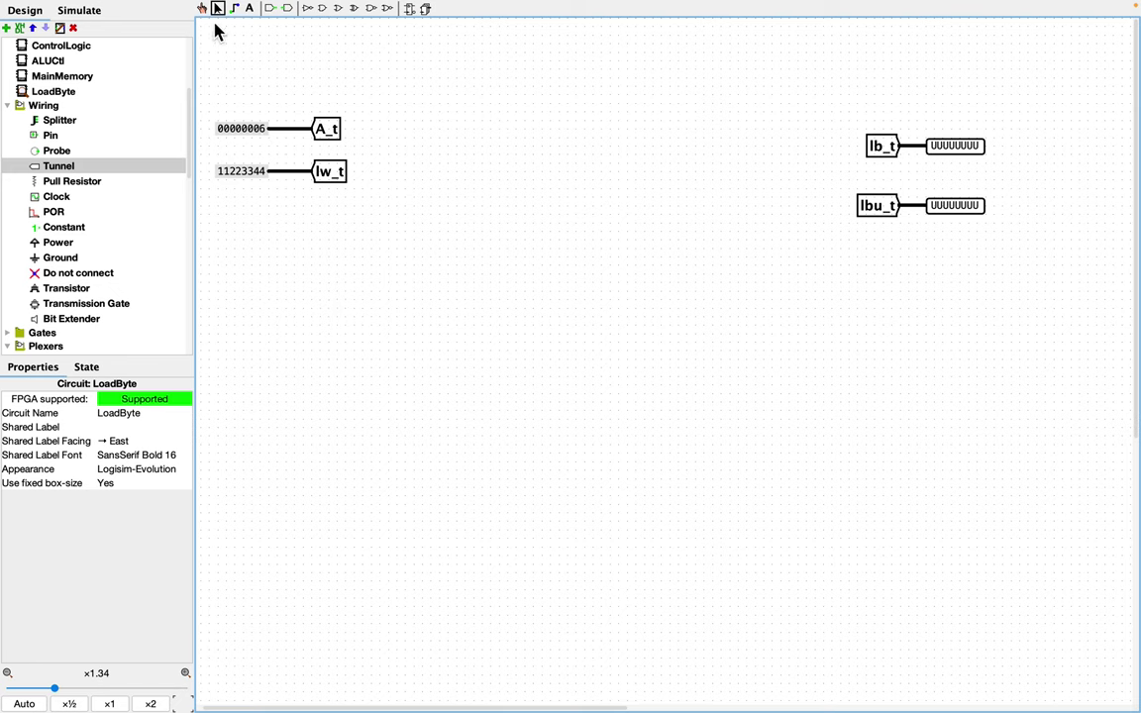
Step: Place a two-input AND gate below the lw_t tunnel
left_click(323, 8)
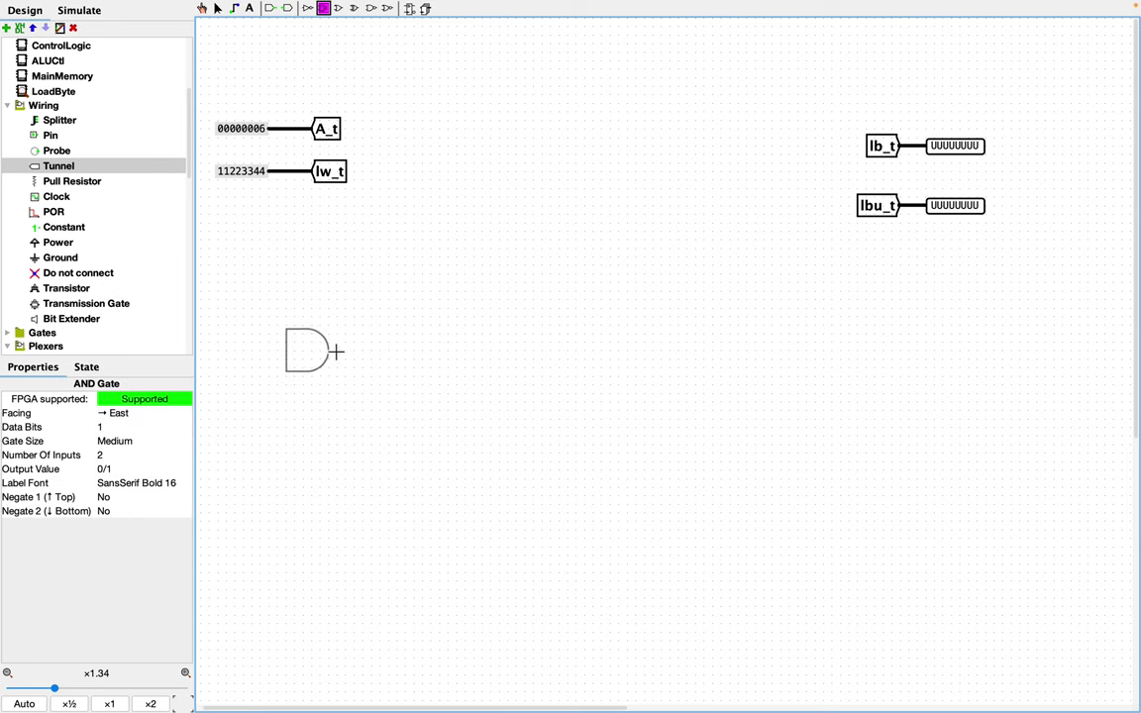
left_click(371, 317)
left_click(316, 424)
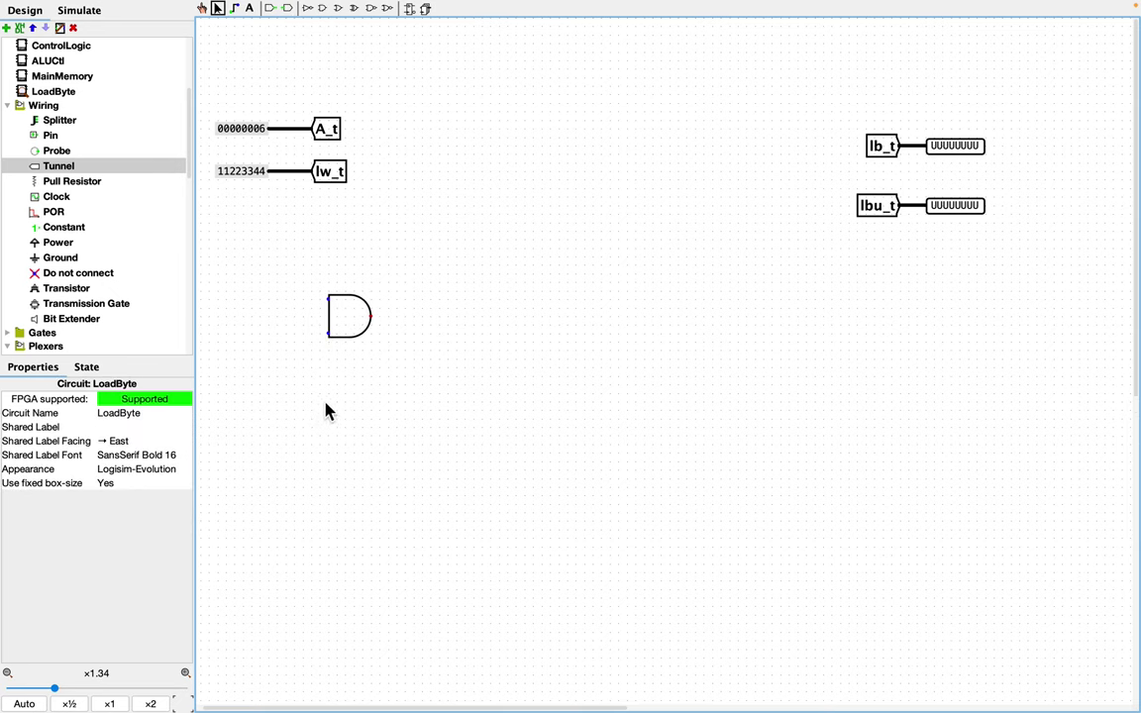
Step: Copy the A_t tunnel and connect the copy to the AND gate's upper input
left_click(327, 129)
key("ctrl+c")
key("ctrl+v")
left_click_drag(327, 129, 289, 299)
left_click(327, 366)
Step: Connect a 32-bit constant with value 0x3 to the AND gate's lower input
left_click(70, 227)
left_click(301, 333)
left_click(161, 446)
type("3")
left_click(255, 369)
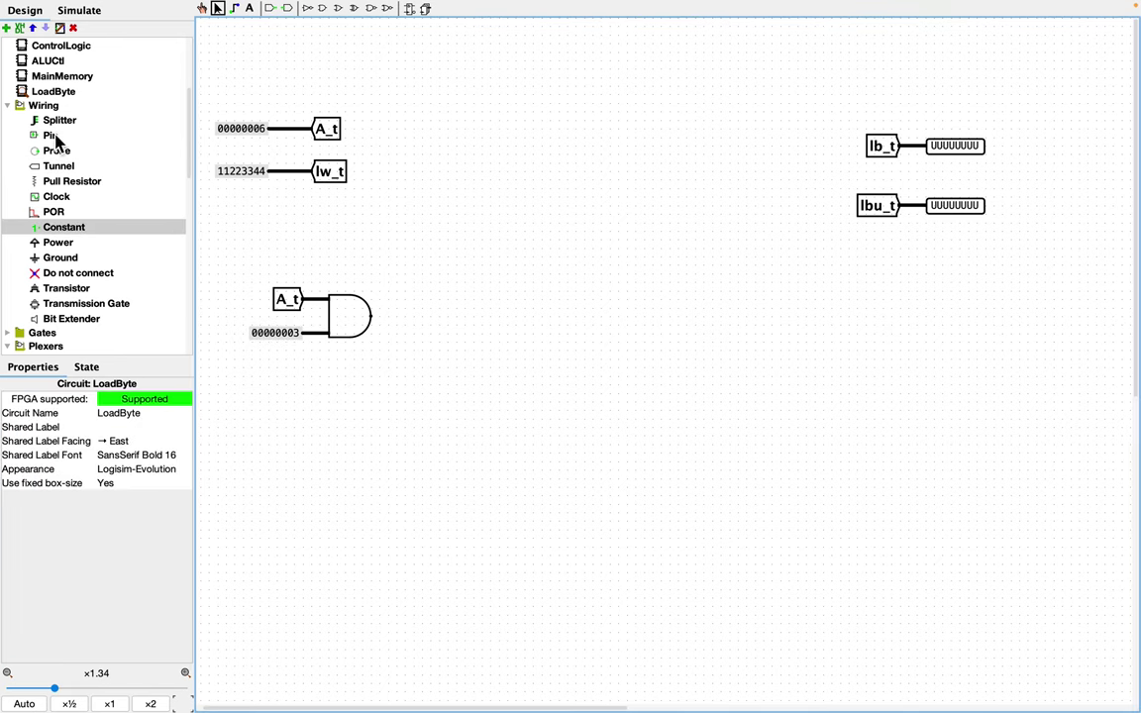
Step: Attach a 32-bit hexadecimal output pin to the AND gate's output and move it above and to the right of the gate
left_click(51, 135)
left_click(379, 317)
key("Left")
left_click(145, 511)
left_click(129, 540)
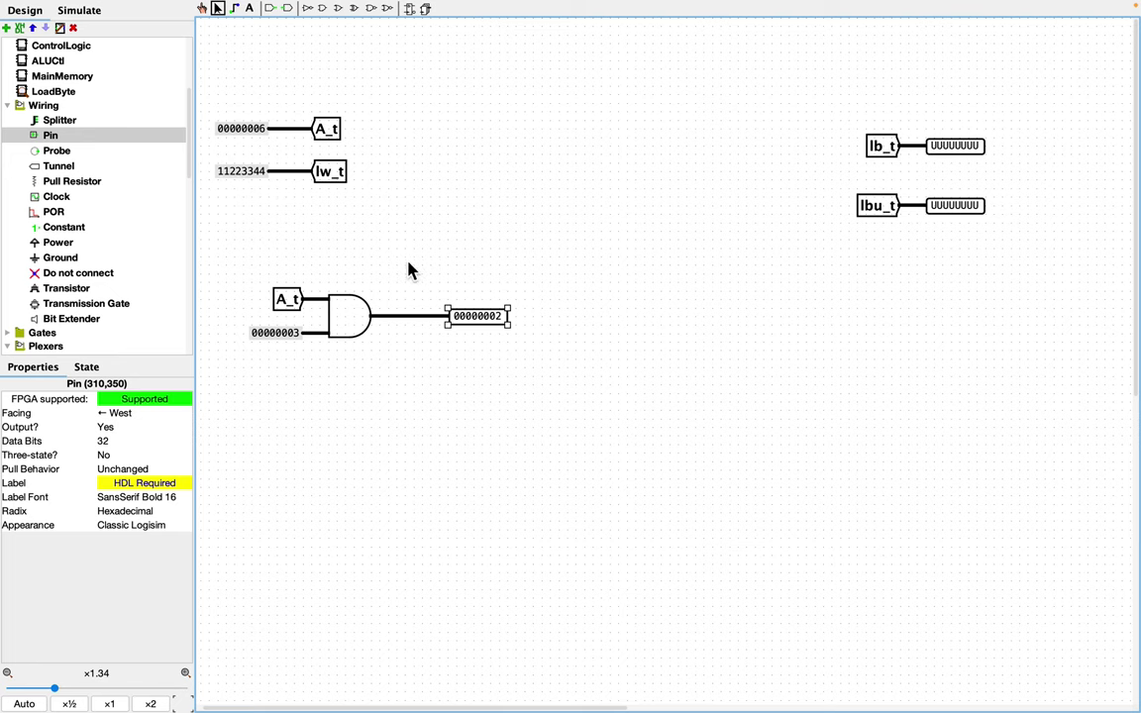
left_click_drag(472, 322, 428, 271)
left_click(442, 363)
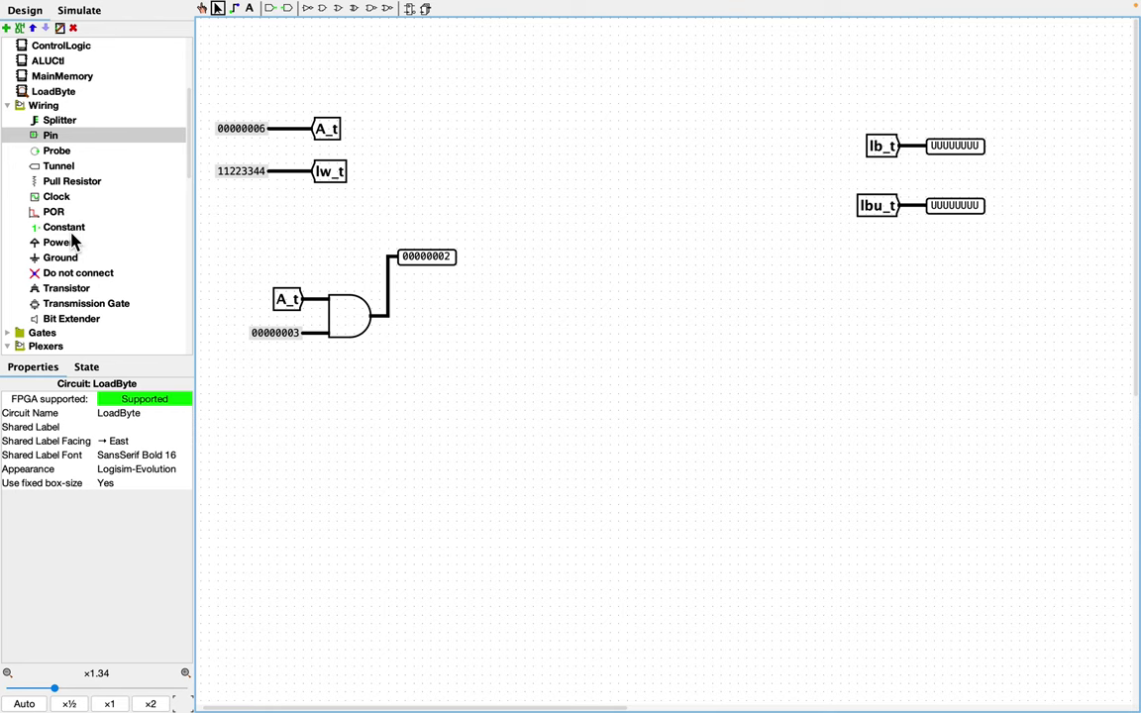
Step: Place a subtractor to the right of the AND gate and set its data bits to 32
scroll(71, 237, "down", 5)
scroll(74, 243, "down", 2)
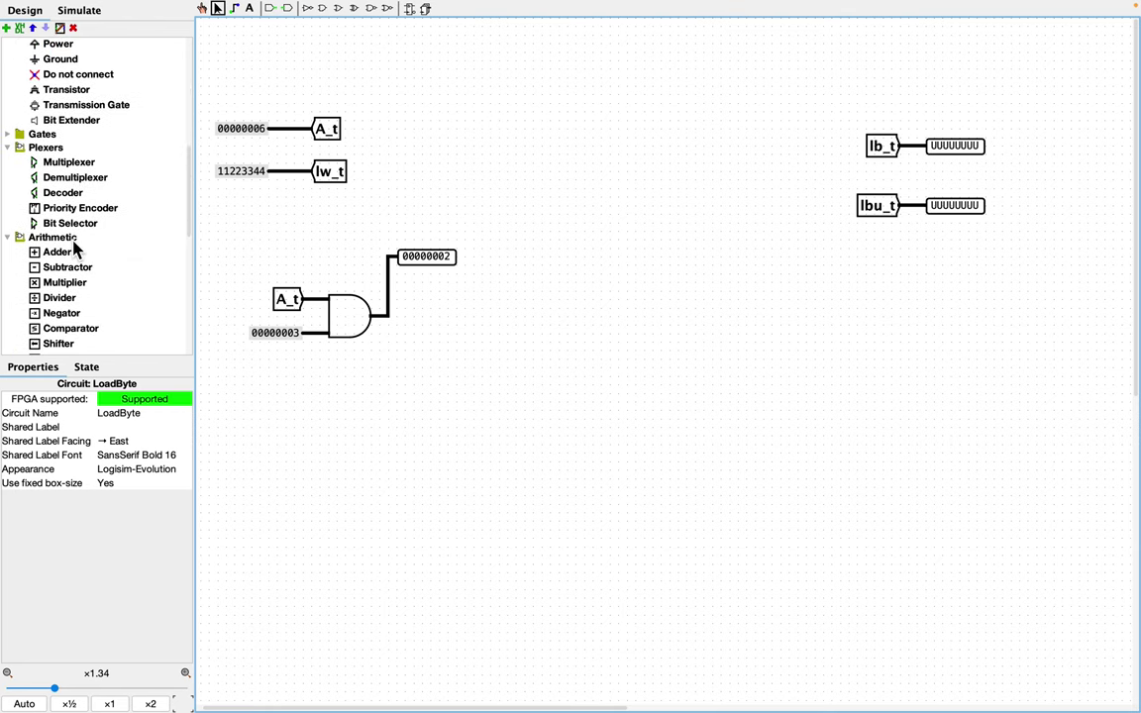
left_click(73, 268)
left_click(485, 326)
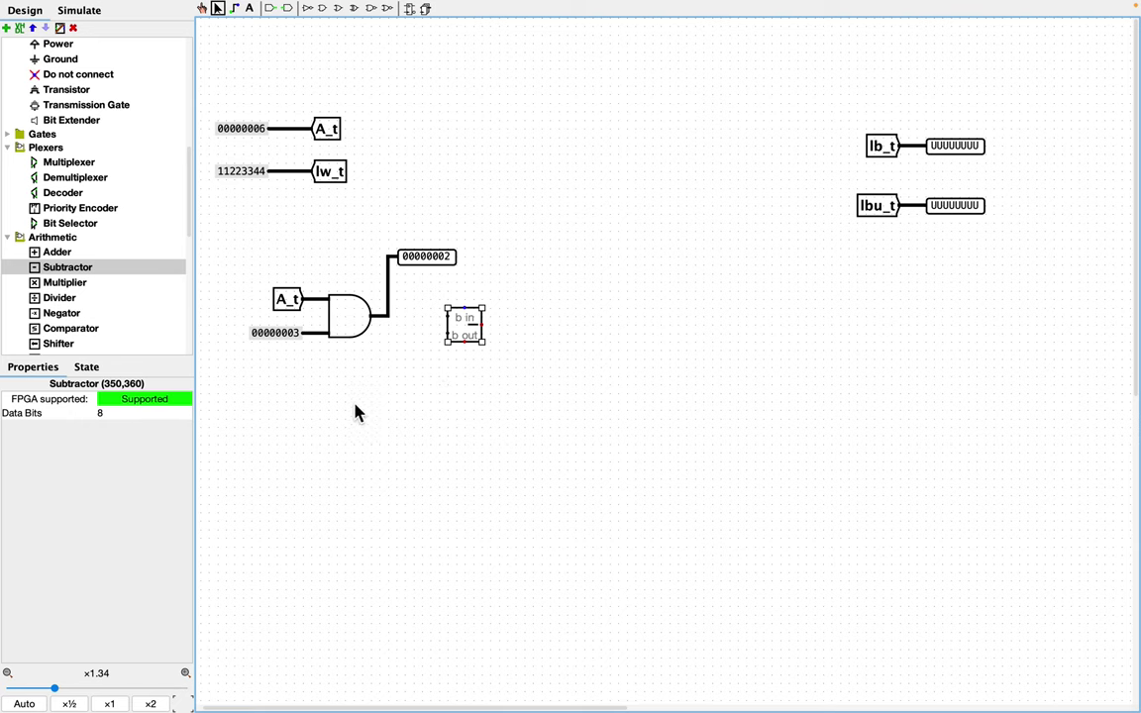
left_click(142, 422)
key("BackSpace")
type("32")
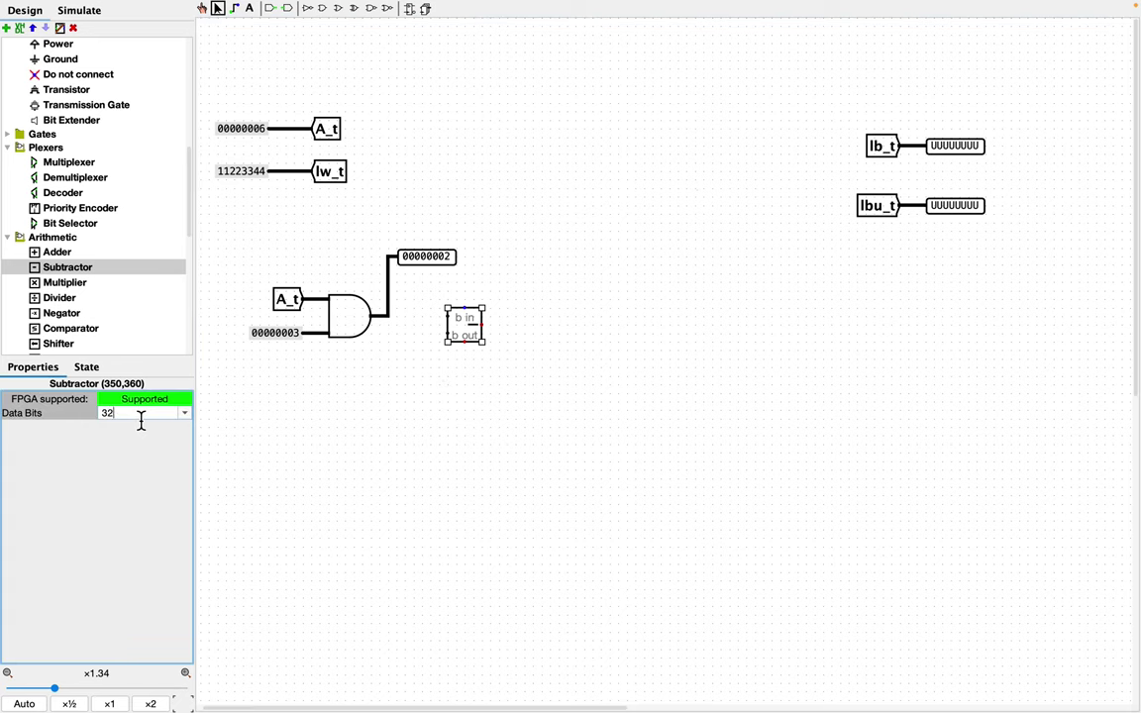
key("Return")
Step: Place a 32-bit constant level with the subtractor's upper input and move the subtractor right to make room
scroll(81, 154, "up", 5)
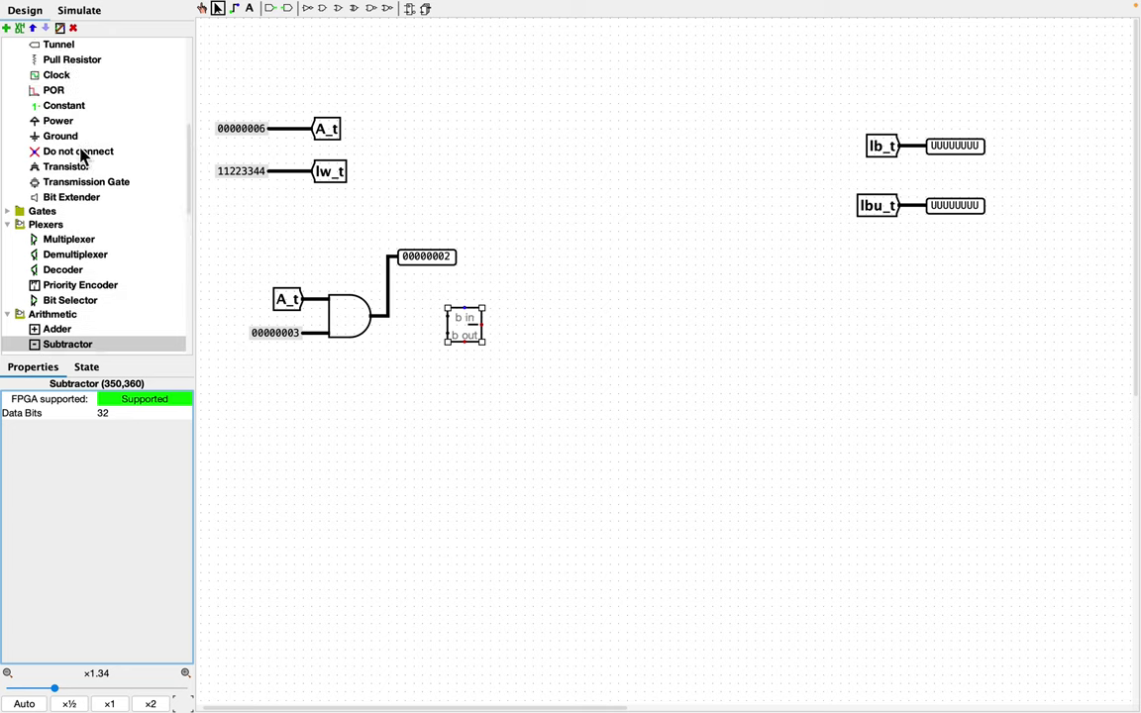
left_click(63, 174)
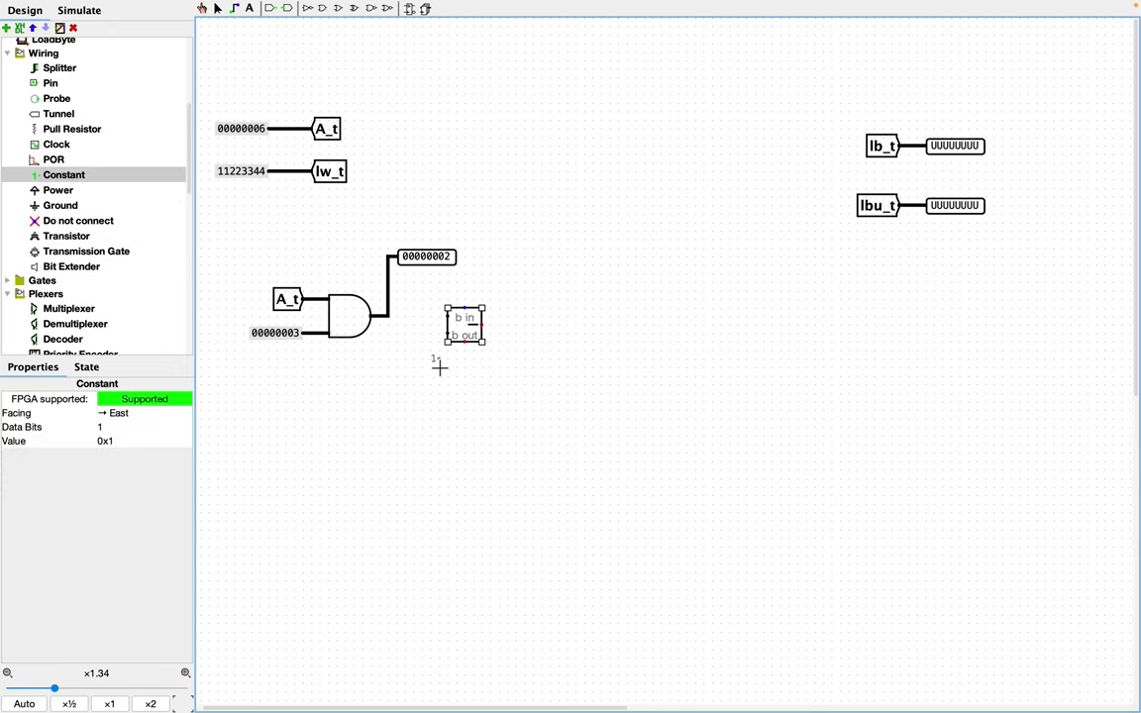
left_click(396, 363)
left_click_drag(466, 326, 491, 323)
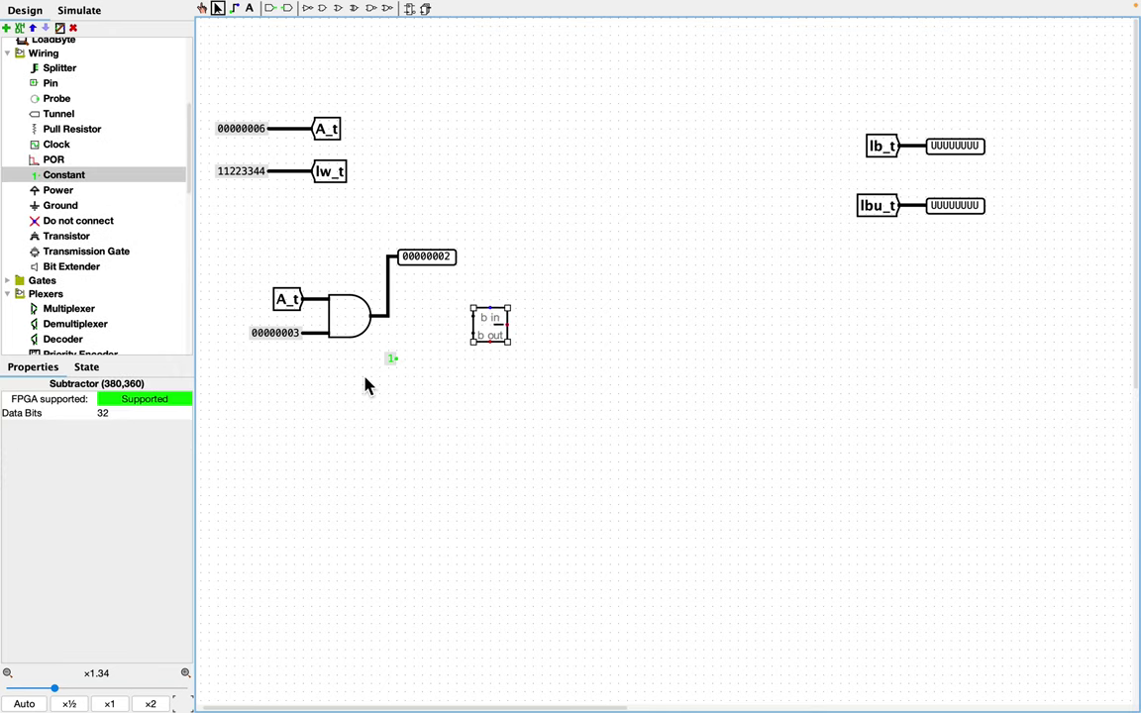
left_click_drag(392, 363, 436, 326)
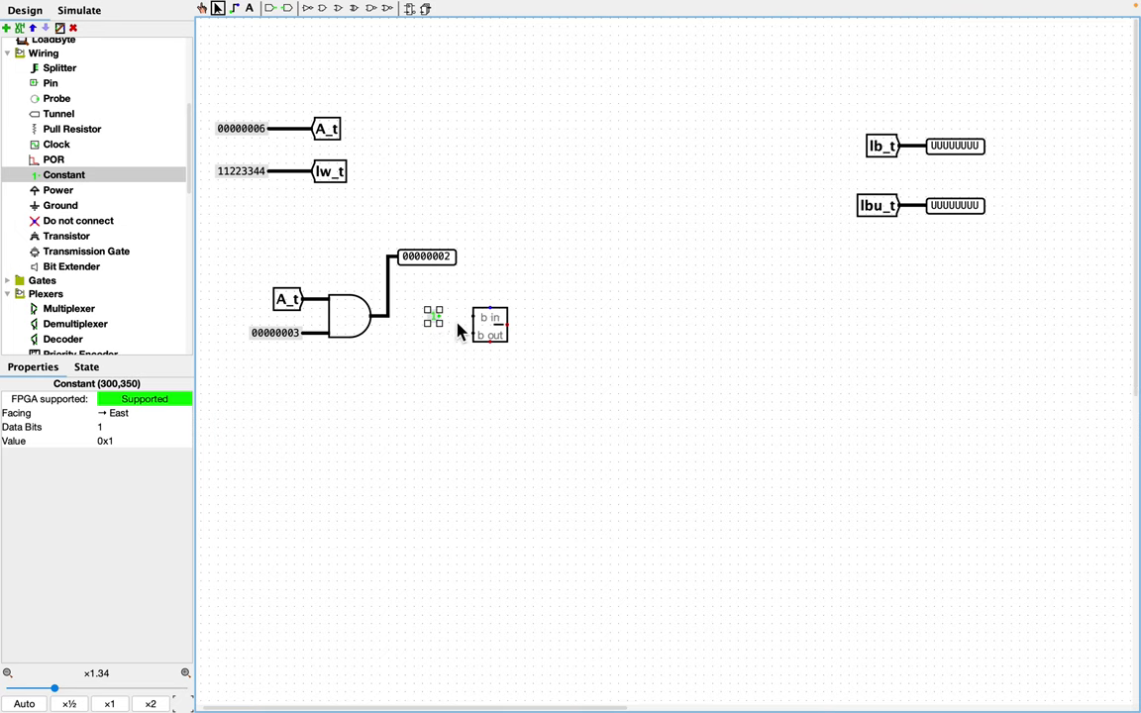
left_click(145, 429)
type("32")
key("Return")
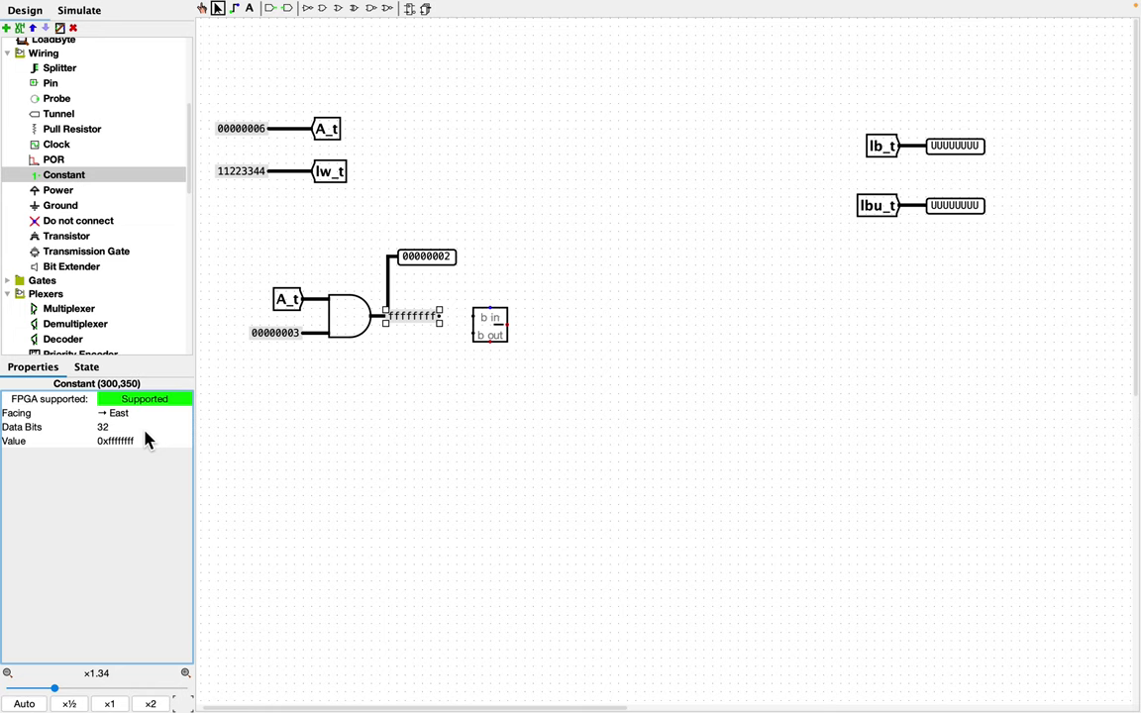
Step: Set the value of the constant beside the subtractor to 0x3 and move the subtractor farther right
left_click(150, 443)
key("BackSpace")
key("BackSpace")
key("BackSpace")
key("BackSpace")
key("BackSpace")
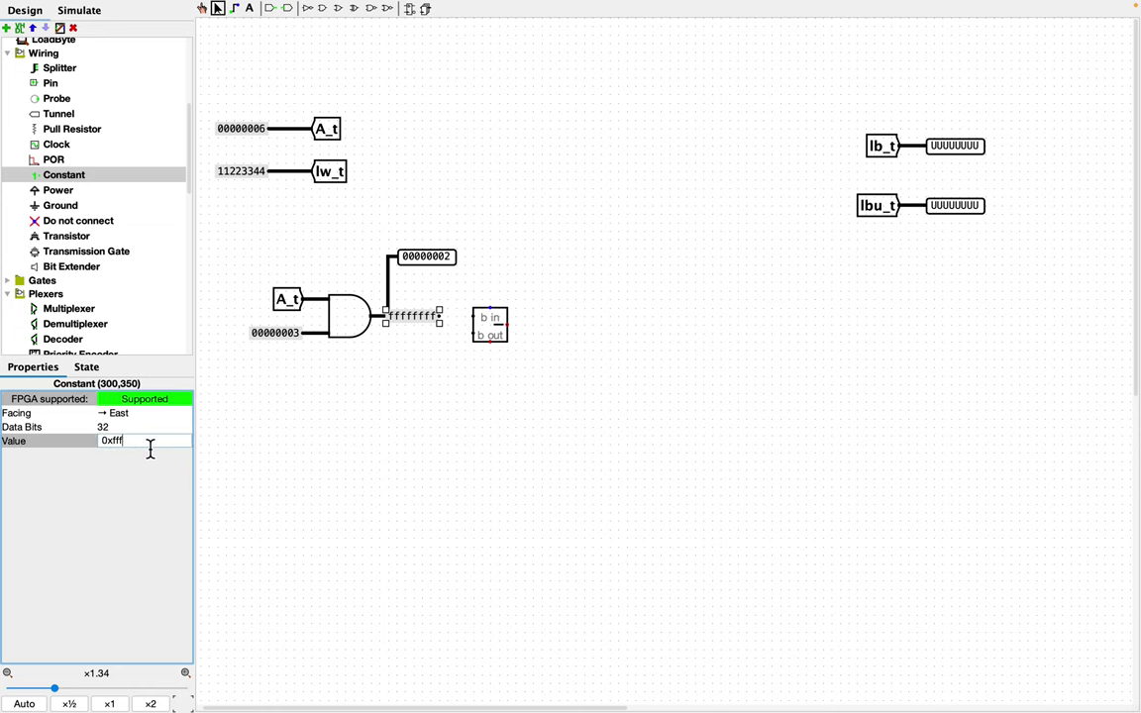
key("BackSpace")
key("BackSpace")
key("BackSpace")
type("3")
key("Return")
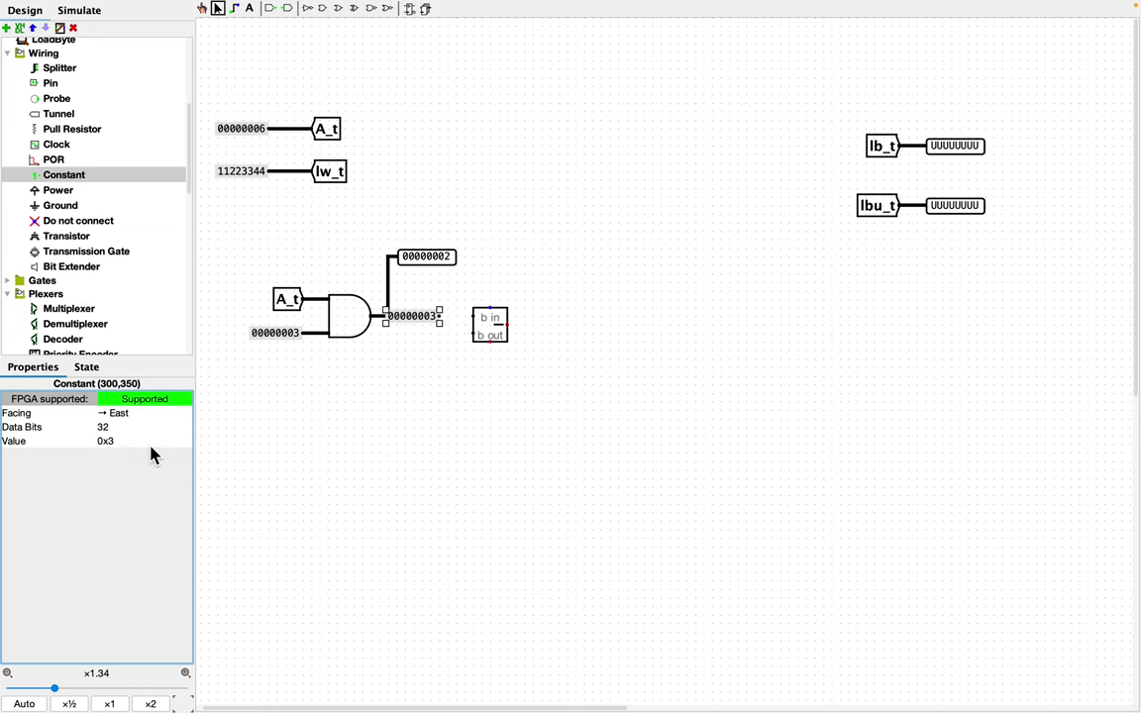
left_click_drag(490, 323, 515, 324)
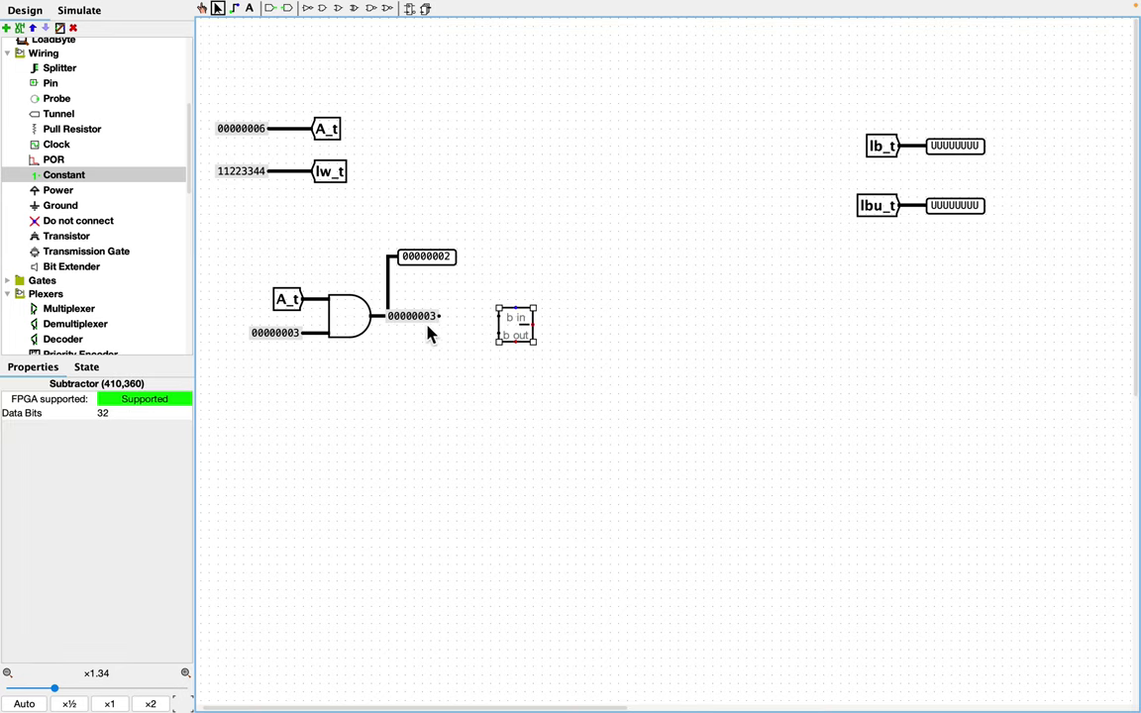
Step: Attach the 0x3 constant to the subtractor's upper input and shift both slightly upward
left_click_drag(428, 325, 483, 328)
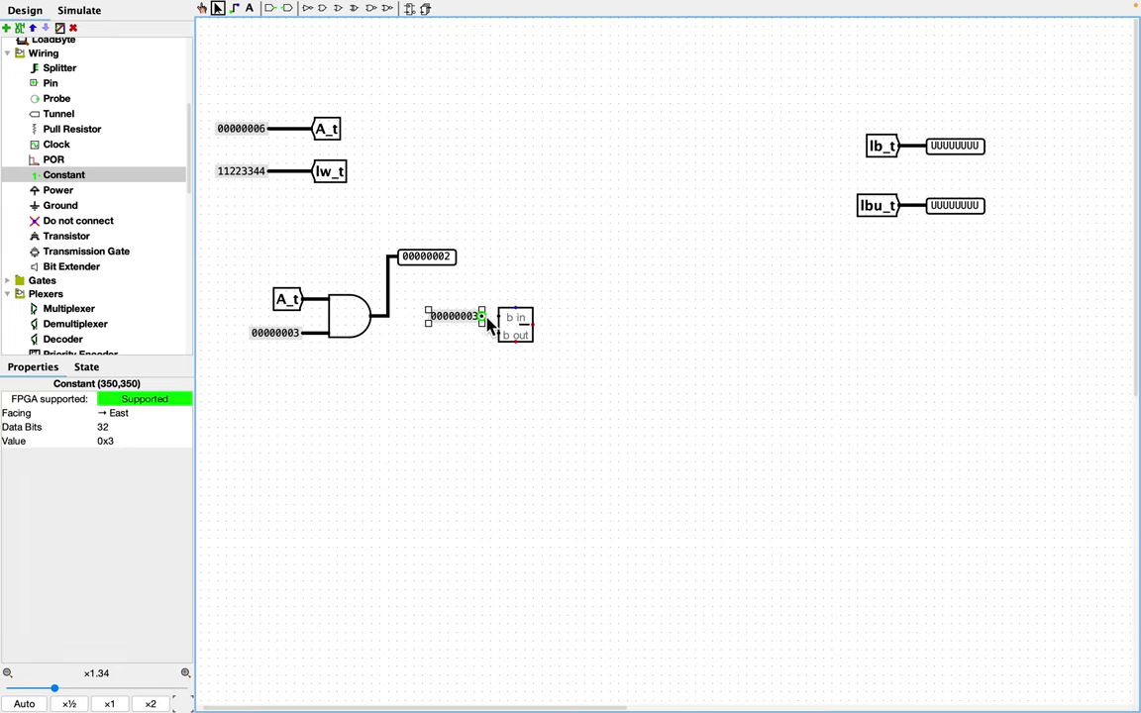
left_click(456, 294)
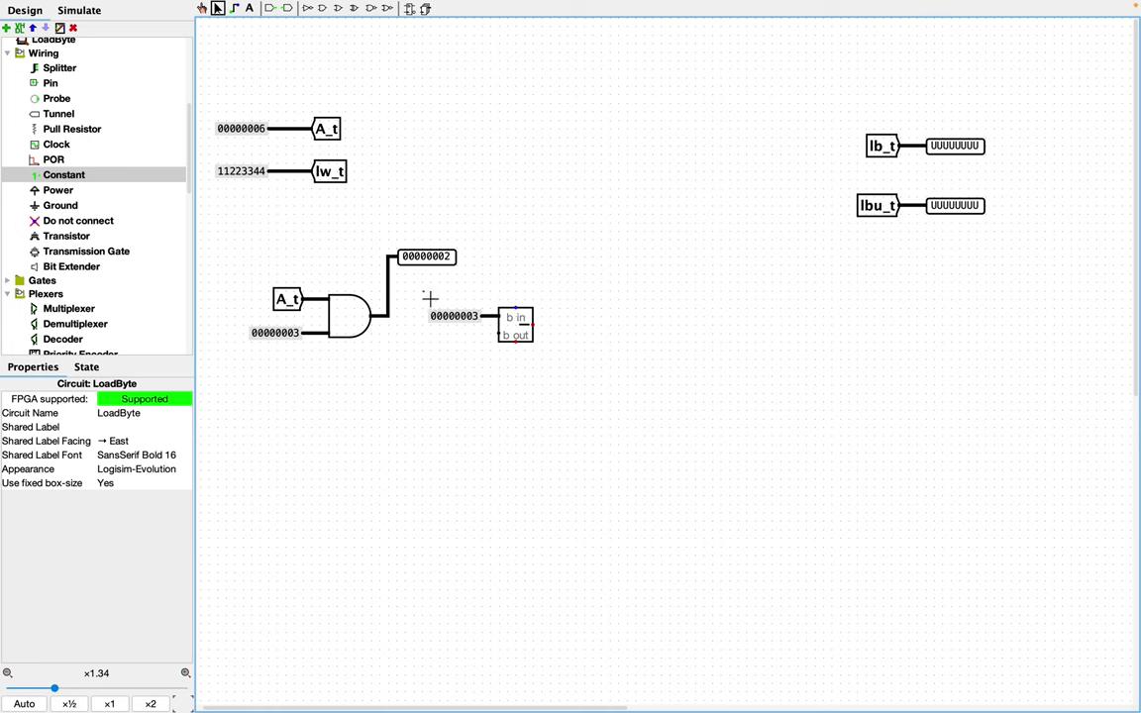
left_click_drag(429, 298, 521, 312)
left_click(478, 345)
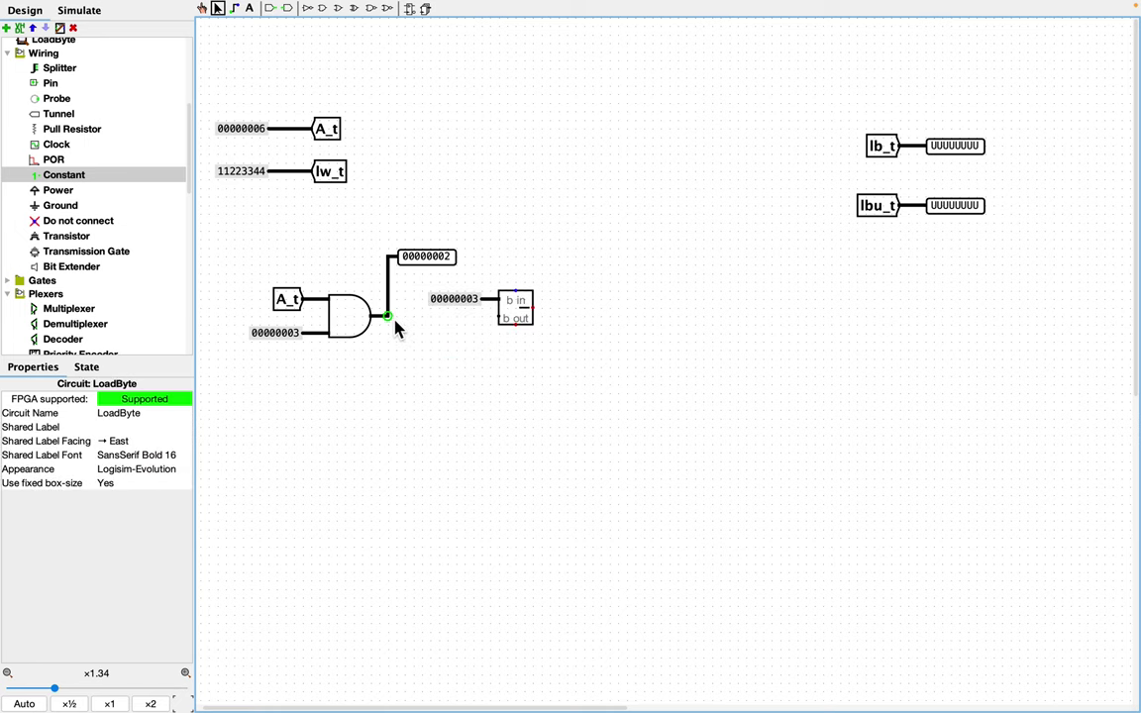
Step: Wire the AND gate's output to the subtractor's lower input and move the subtractor with its constant closer to the gate
left_click_drag(393, 319, 499, 316)
left_click_drag(423, 283, 492, 325)
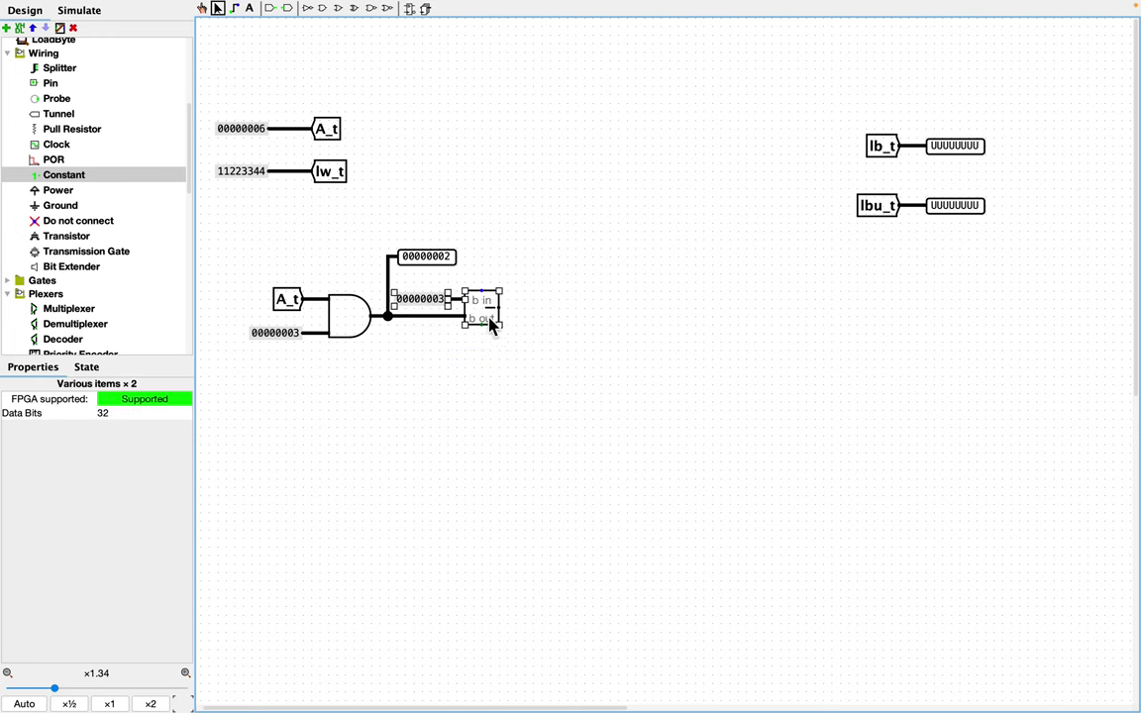
left_click(447, 311)
Step: Duplicate the AND gate's output pin and wire the copy to the subtractor's output, placing it above and to the right
left_click(433, 261)
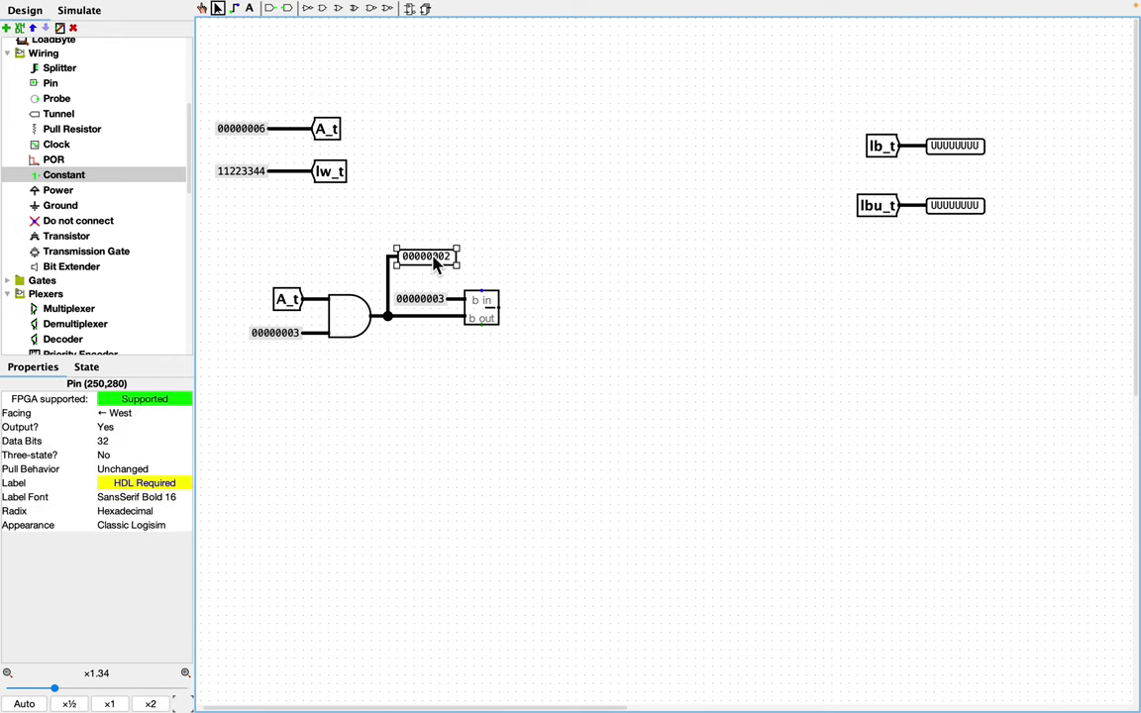
key("ctrl+d")
left_click_drag(459, 273, 575, 268)
left_click(532, 320)
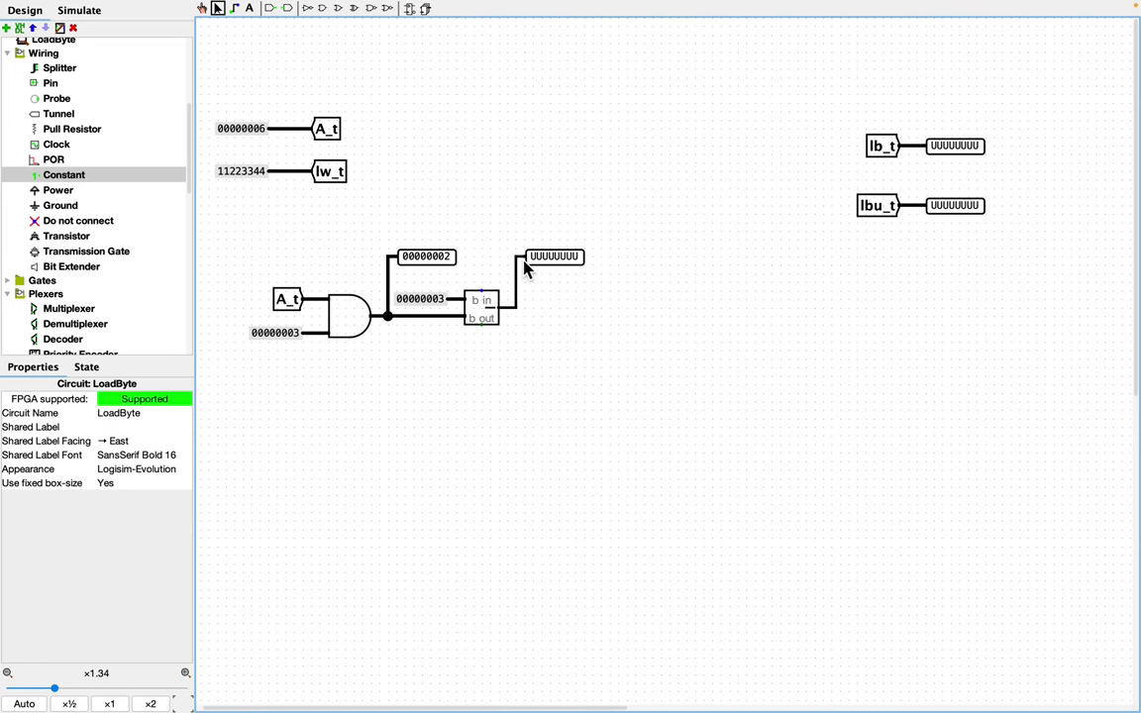
left_click_drag(516, 256, 526, 256)
Step: Place a shifter to the right of the subtractor, connect its upper input to the subtractor's output and set its data bits to 32
scroll(71, 235, "down", 5)
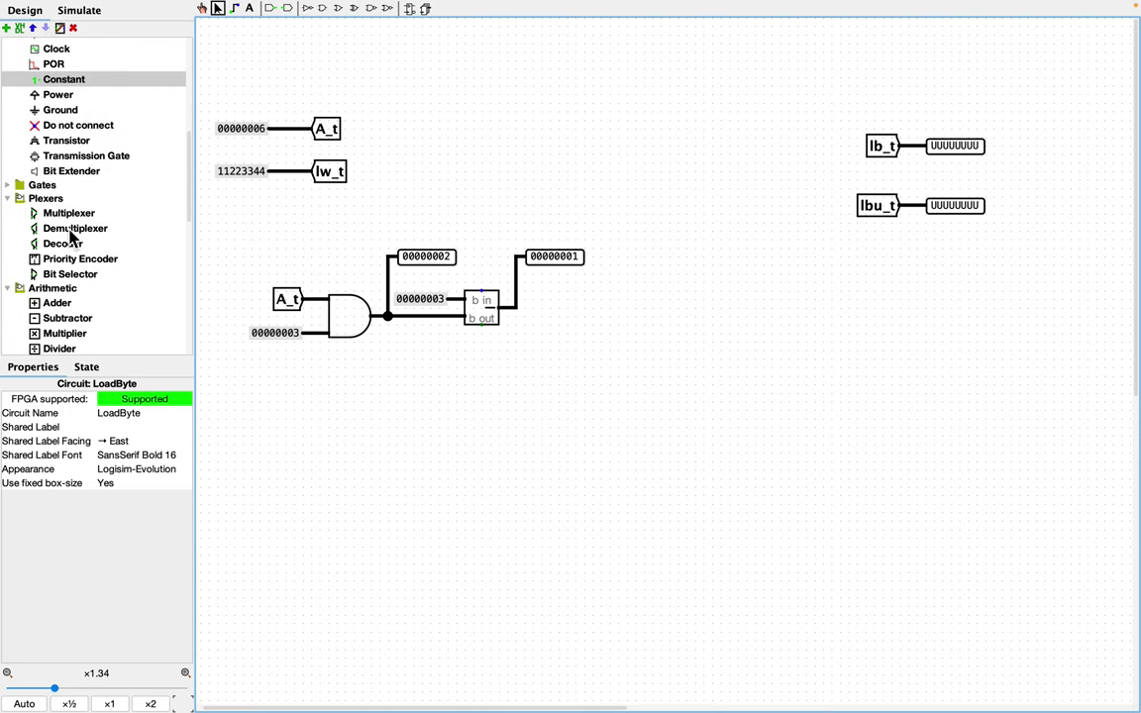
scroll(71, 235, "down", 2)
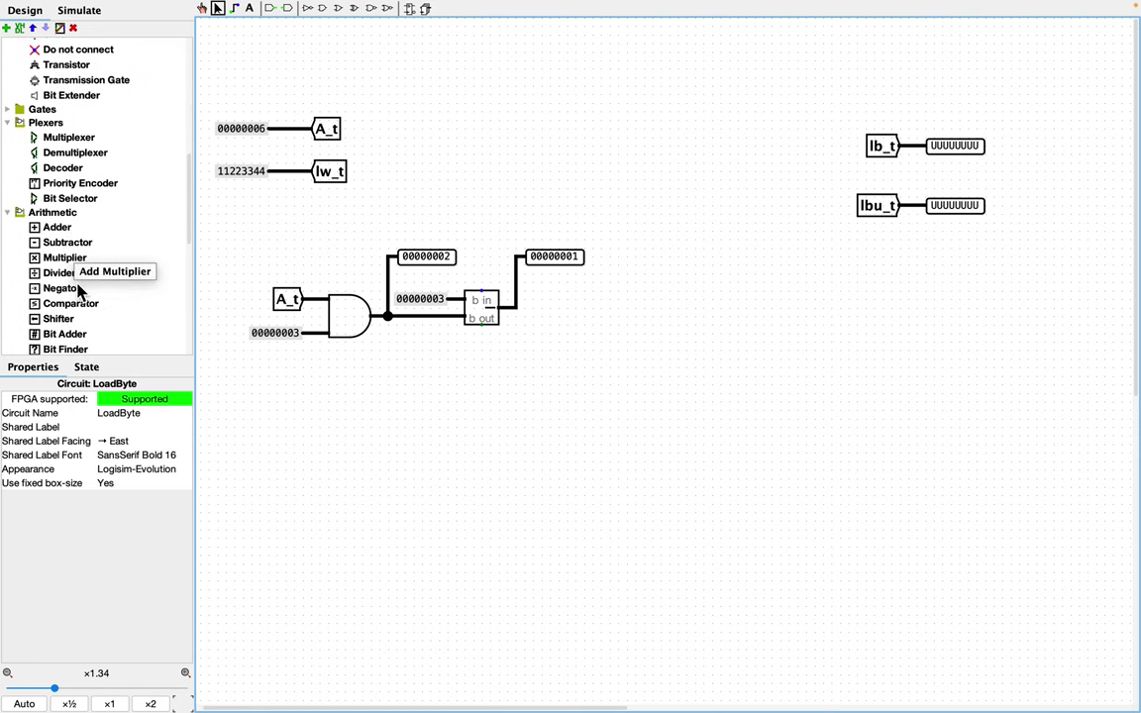
left_click(58, 318)
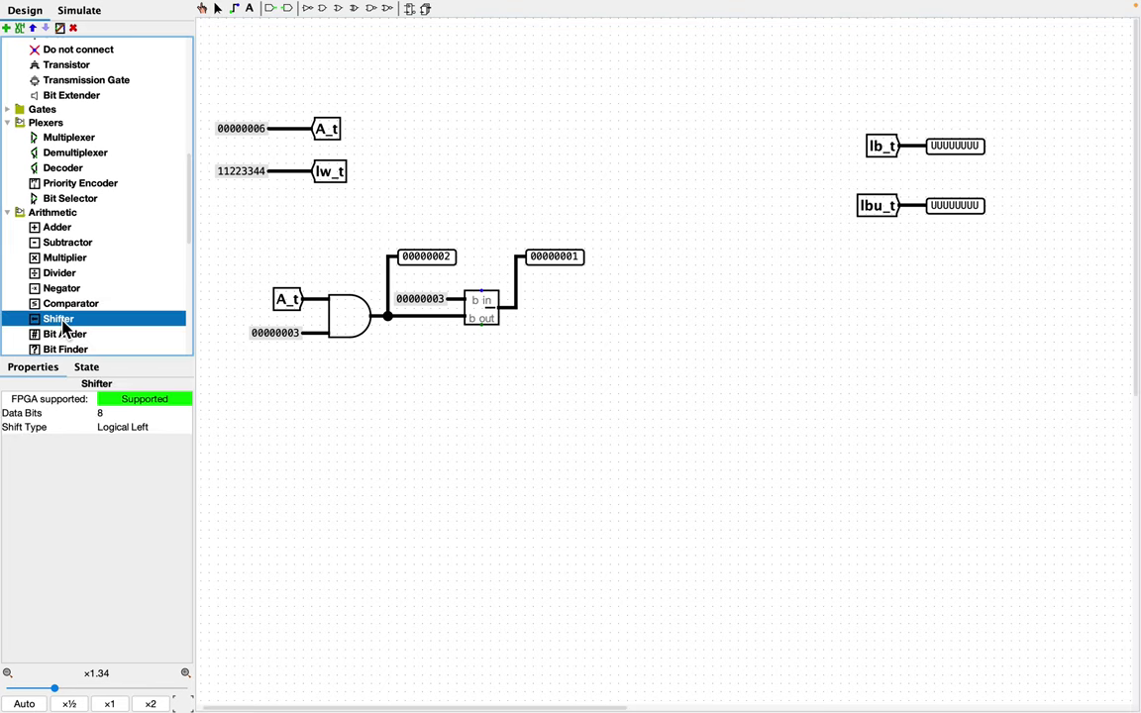
left_click(593, 309)
left_click(573, 374)
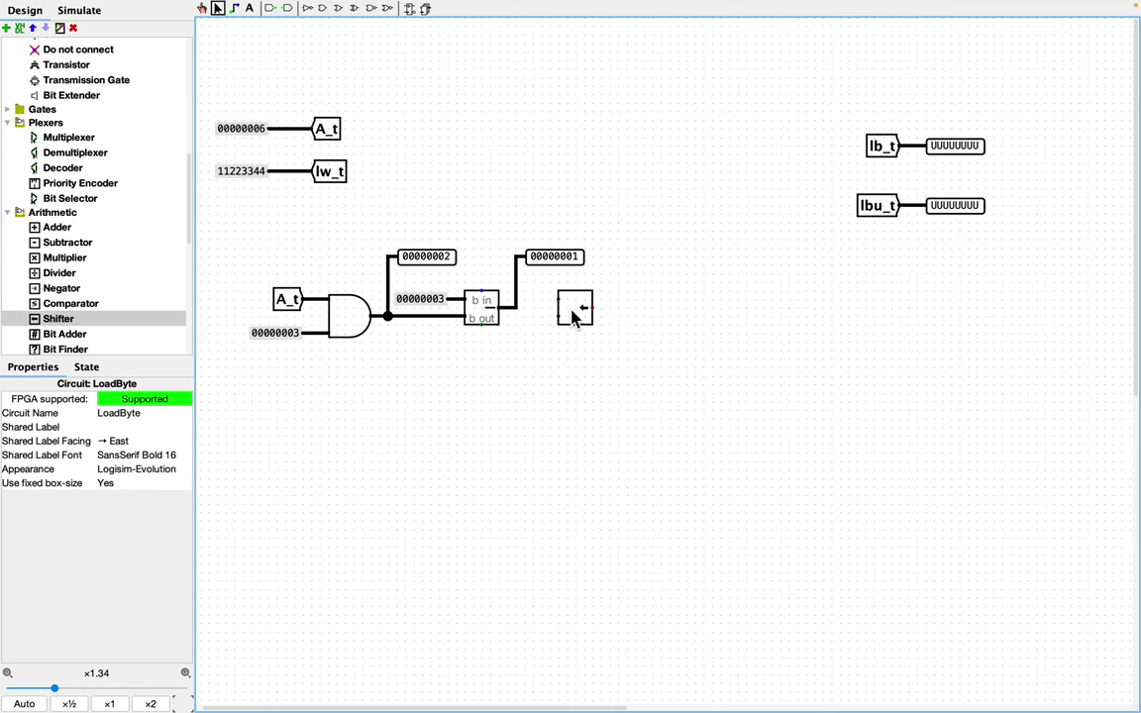
mouse_move(576, 311)
left_mouse_down()
mouse_move(576, 322)
mouse_move(559, 308)
left_mouse_up()
left_click(144, 418)
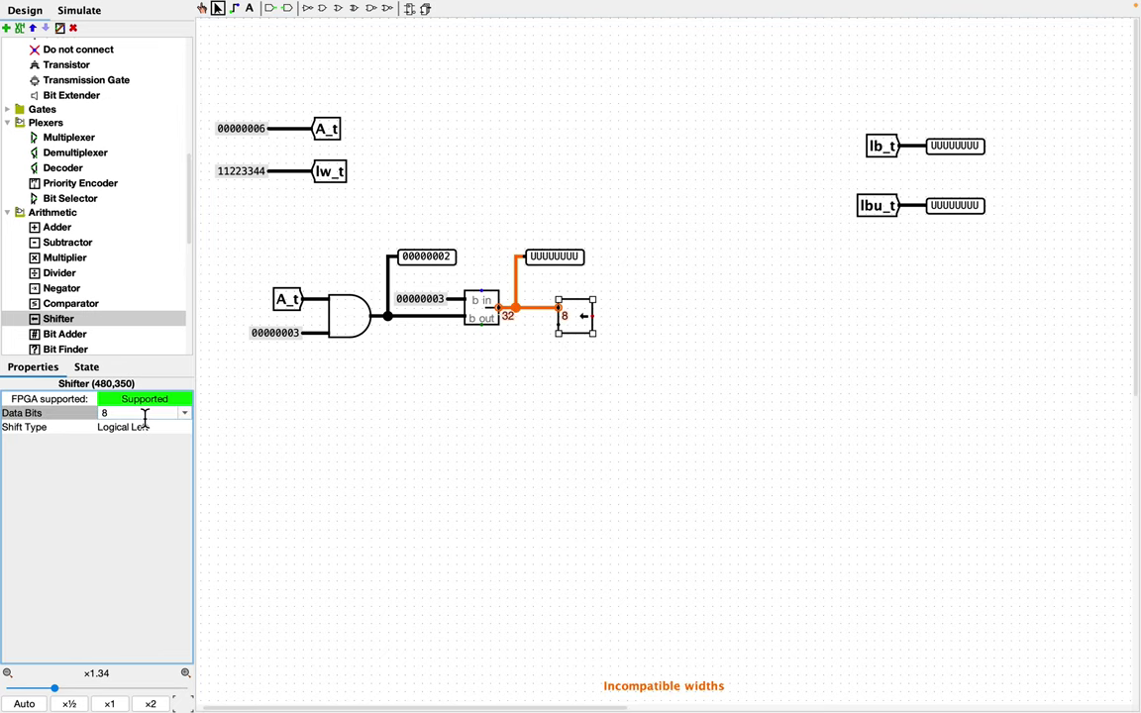
type("32")
key("Return")
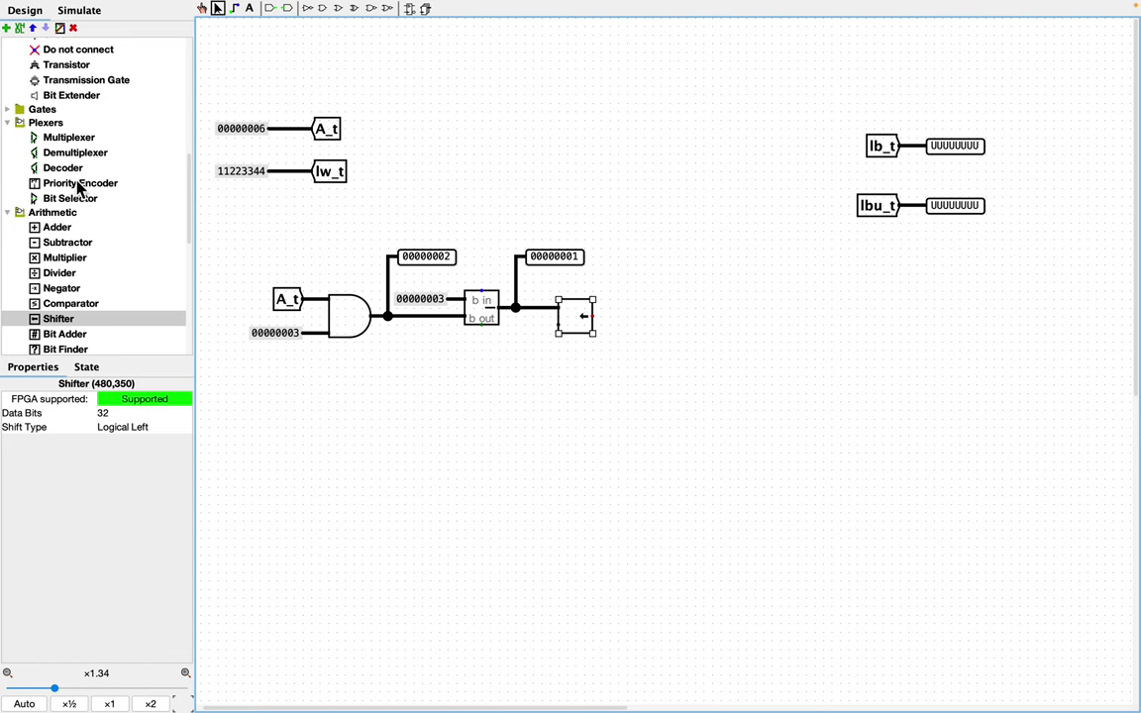
Step: Place a constant below and to the left of the shifter with 3 data bits and the value 0x3
scroll(80, 188, "up", 5)
left_click(64, 242)
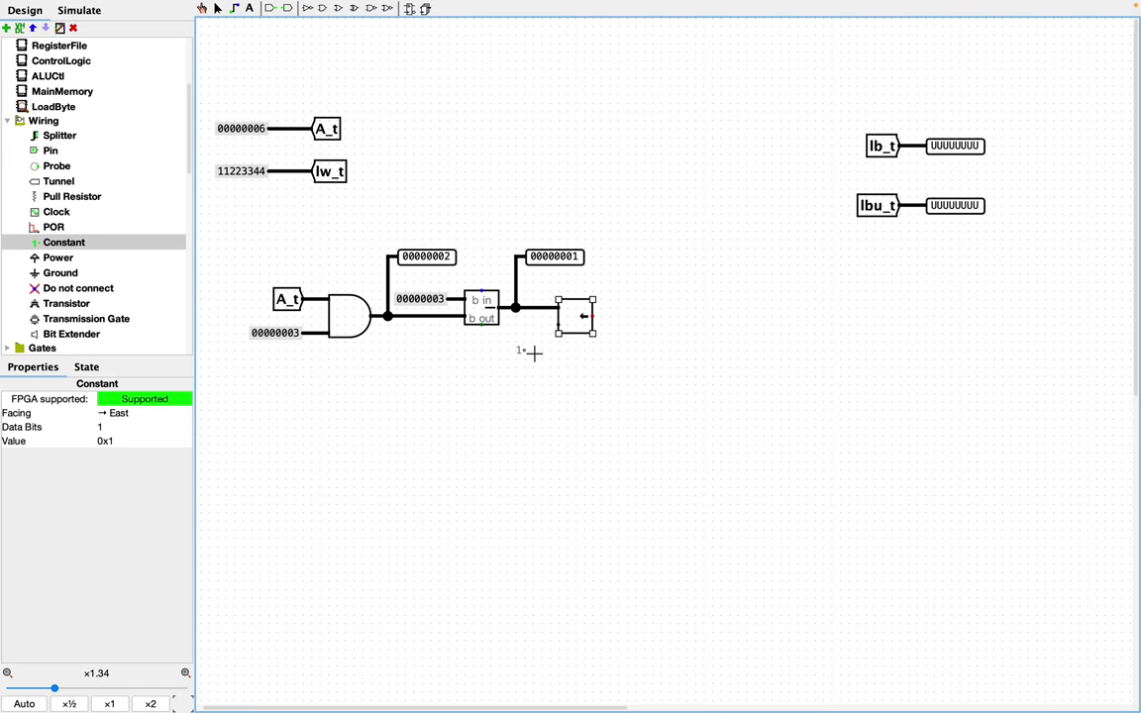
left_click(519, 351)
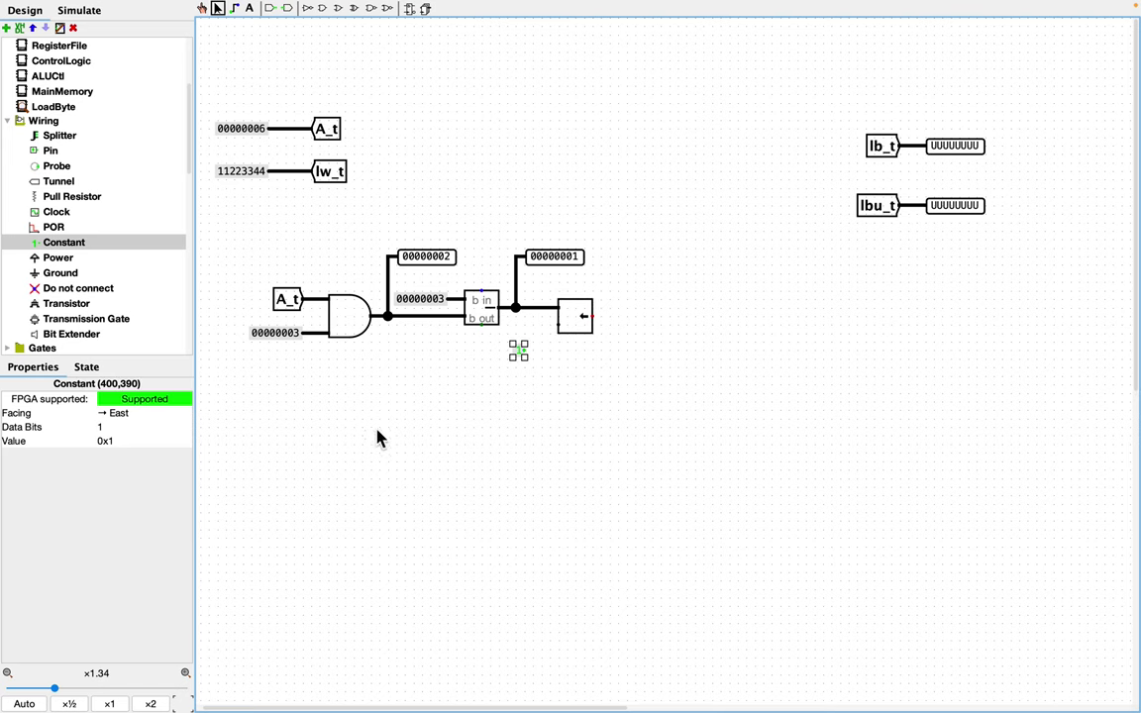
left_click(131, 445)
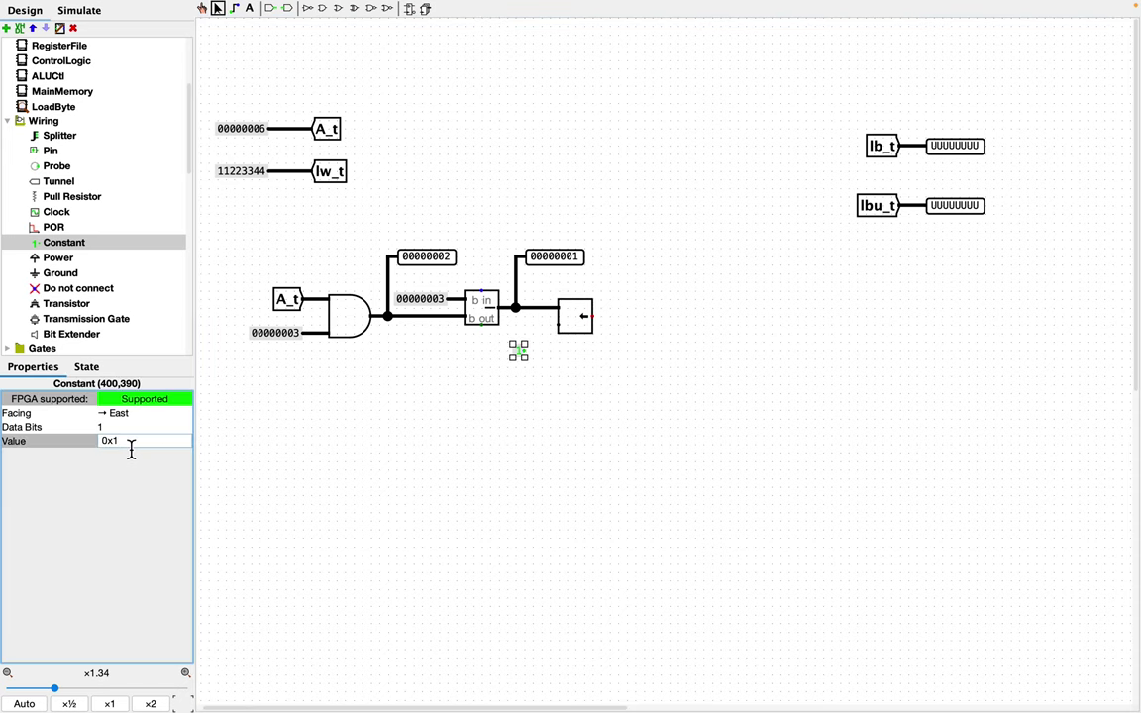
left_click(127, 429)
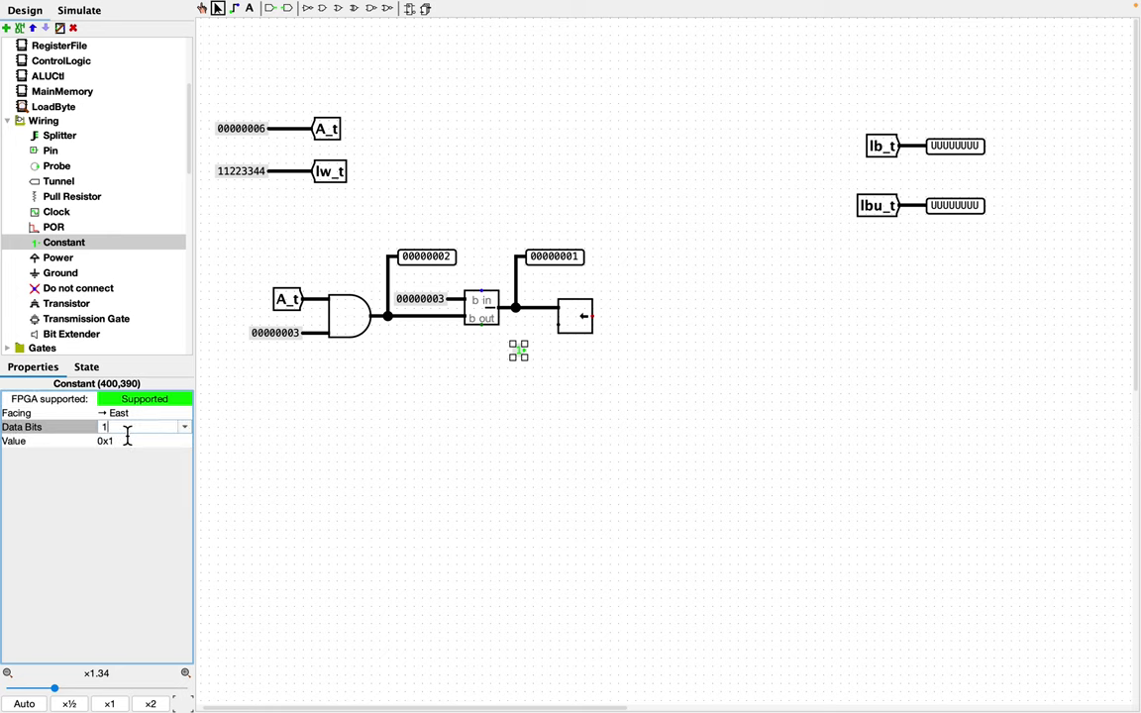
type("3")
key("Return")
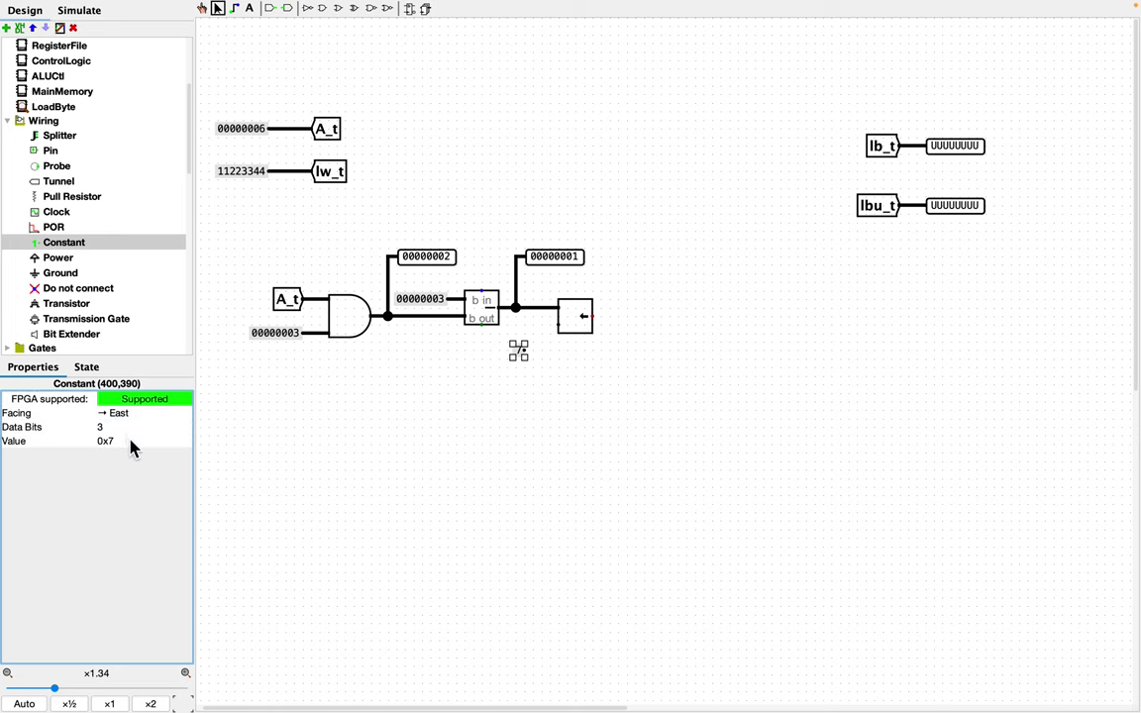
left_click(129, 442)
key("BackSpace")
type("3")
key("Return")
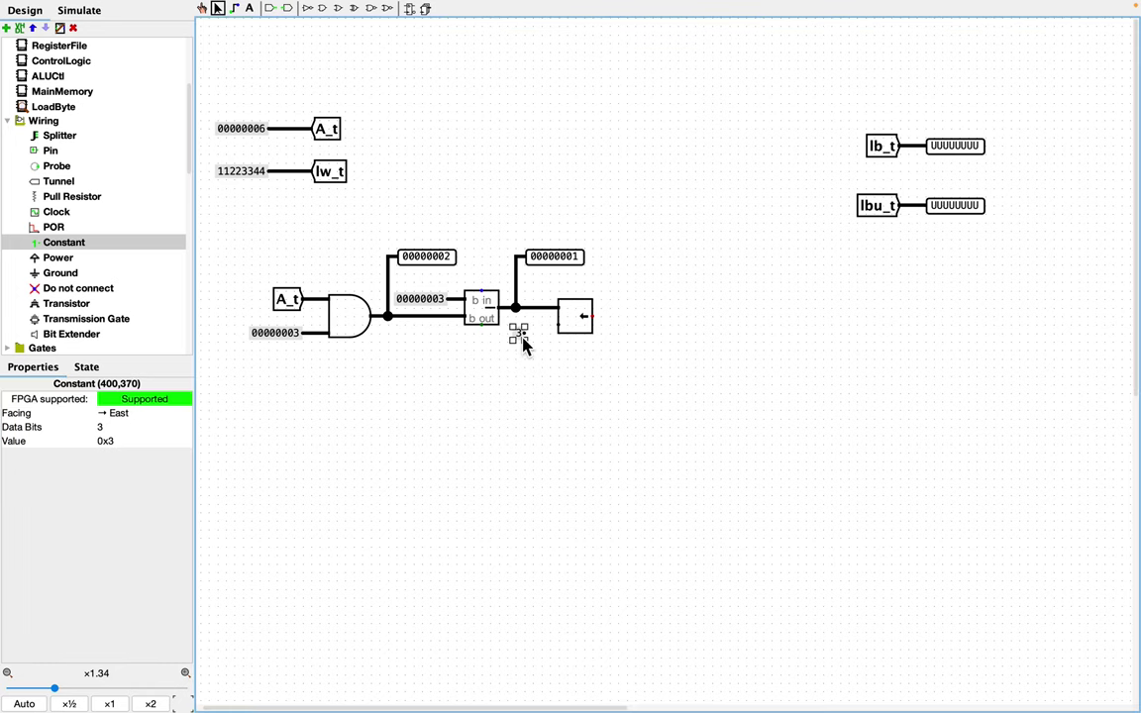
Step: Connect the new 0x3 constant to the shifter's lower input and set its data bits to 5 to match that input
left_click(533, 339)
left_click(367, 389)
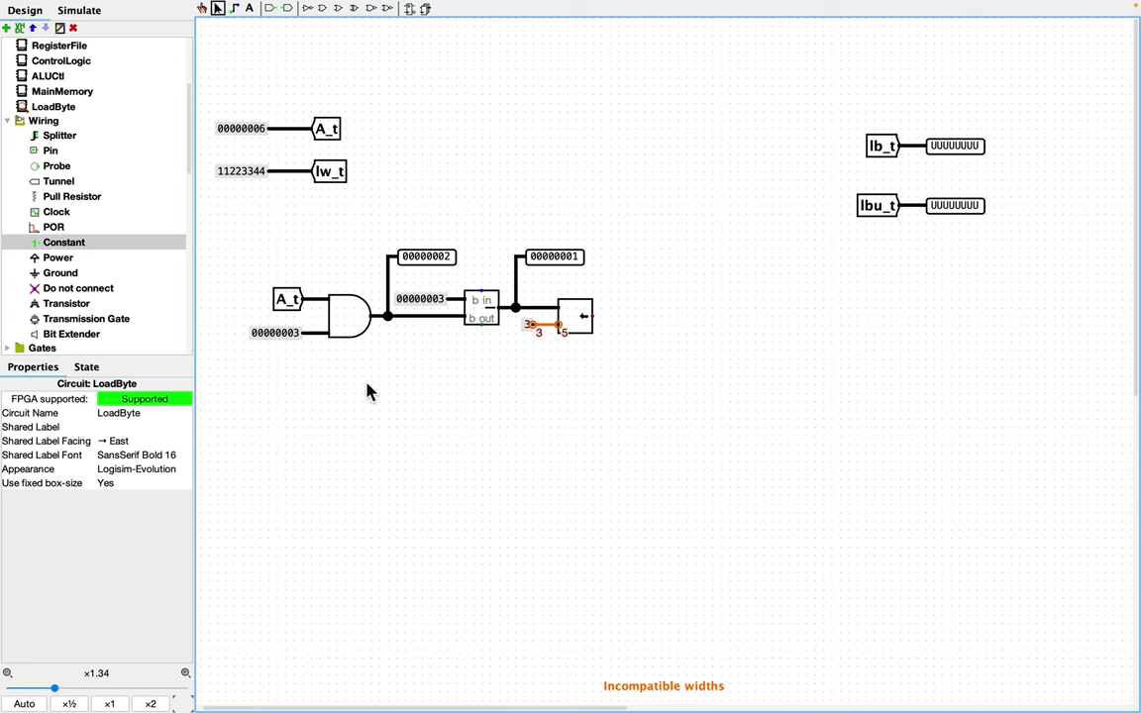
left_click(528, 331)
left_click(111, 429)
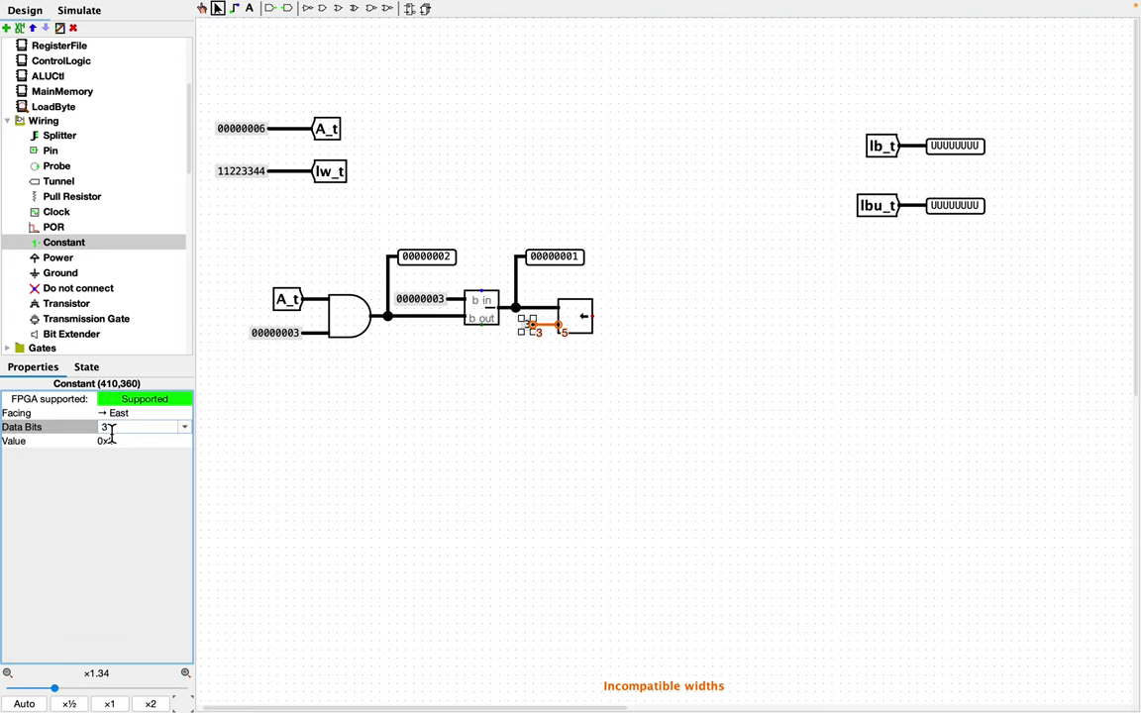
type("8")
key("Return")
left_click(589, 387)
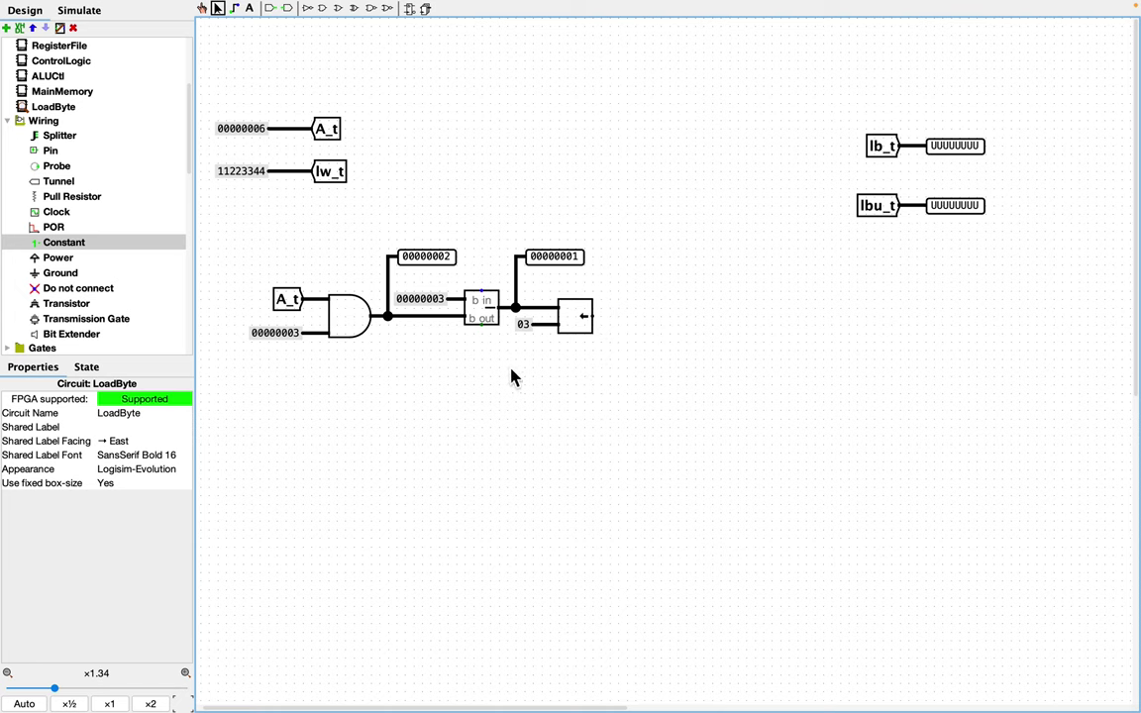
Step: Duplicate the subtractor's output pin and wire the copy to the shifter's output, placing it above and to the right
left_click(567, 260)
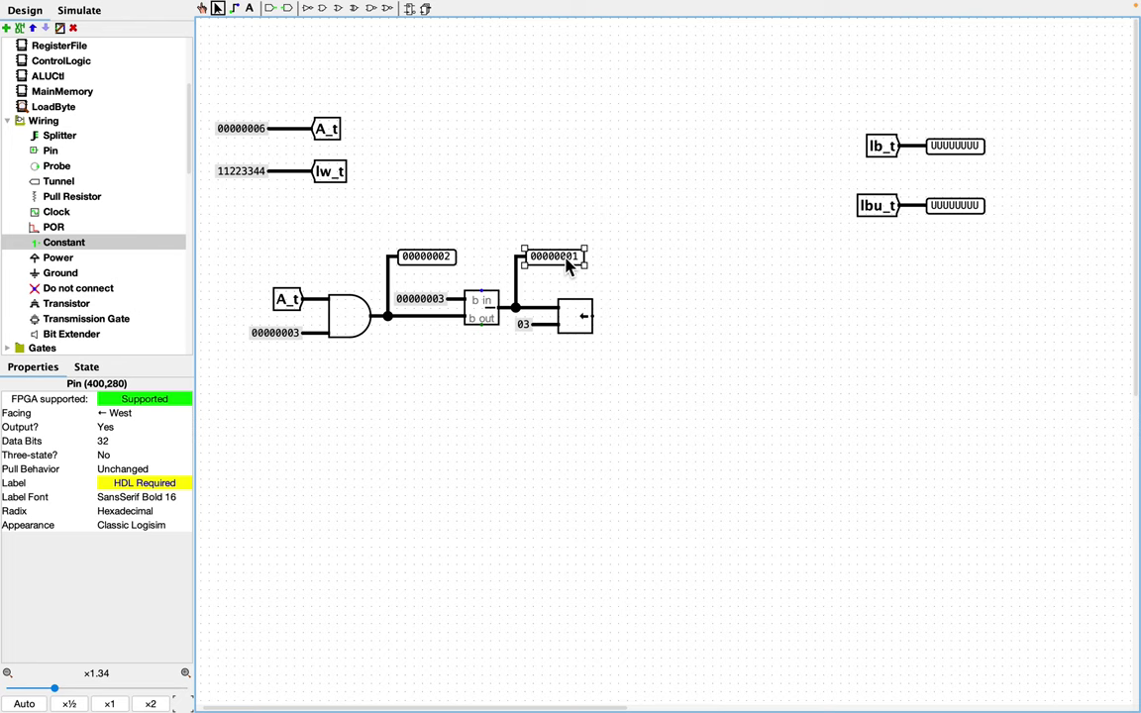
mouse_move(568, 266)
left_mouse_down()
mouse_move(585, 259)
mouse_move(637, 281)
mouse_move(659, 268)
mouse_move(613, 283)
mouse_move(611, 323)
mouse_move(599, 327)
left_mouse_up()
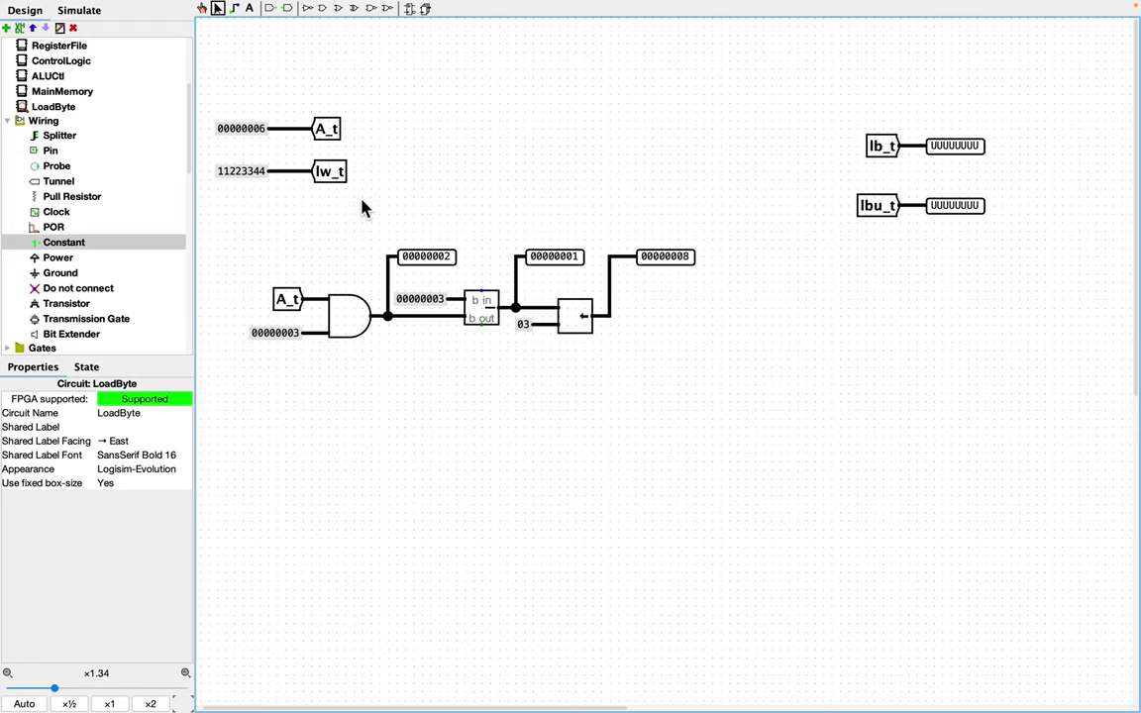
Step: Place a second shifter to the right of the first one
scroll(99, 297, "down", 5)
left_click(58, 278)
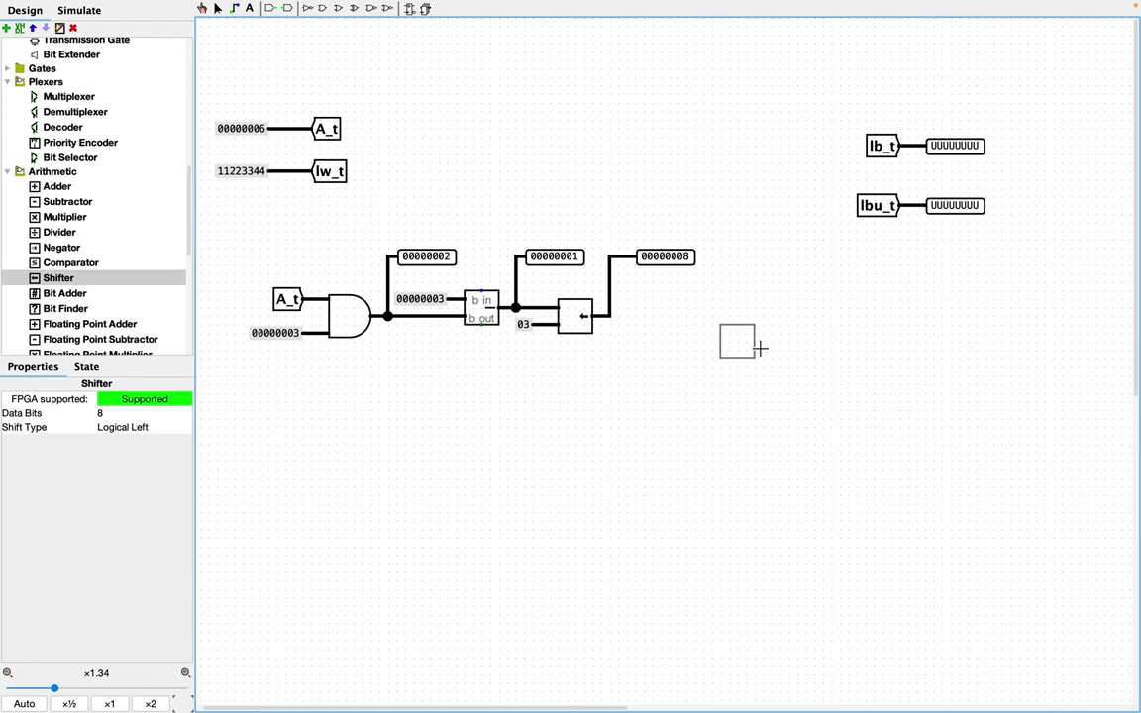
left_click(711, 325)
Step: Copy the lw_t tunnel, face the copy east and connect it to the second shifter's upper input
left_click(337, 186)
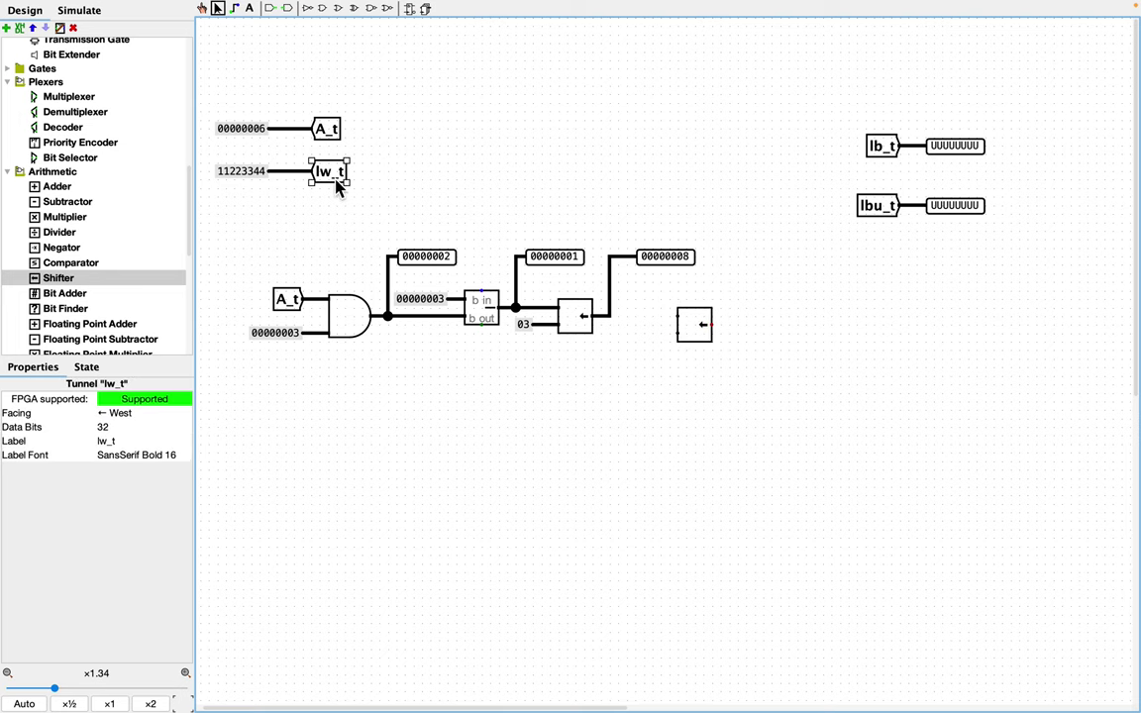
key("ctrl+c")
key("ctrl+v")
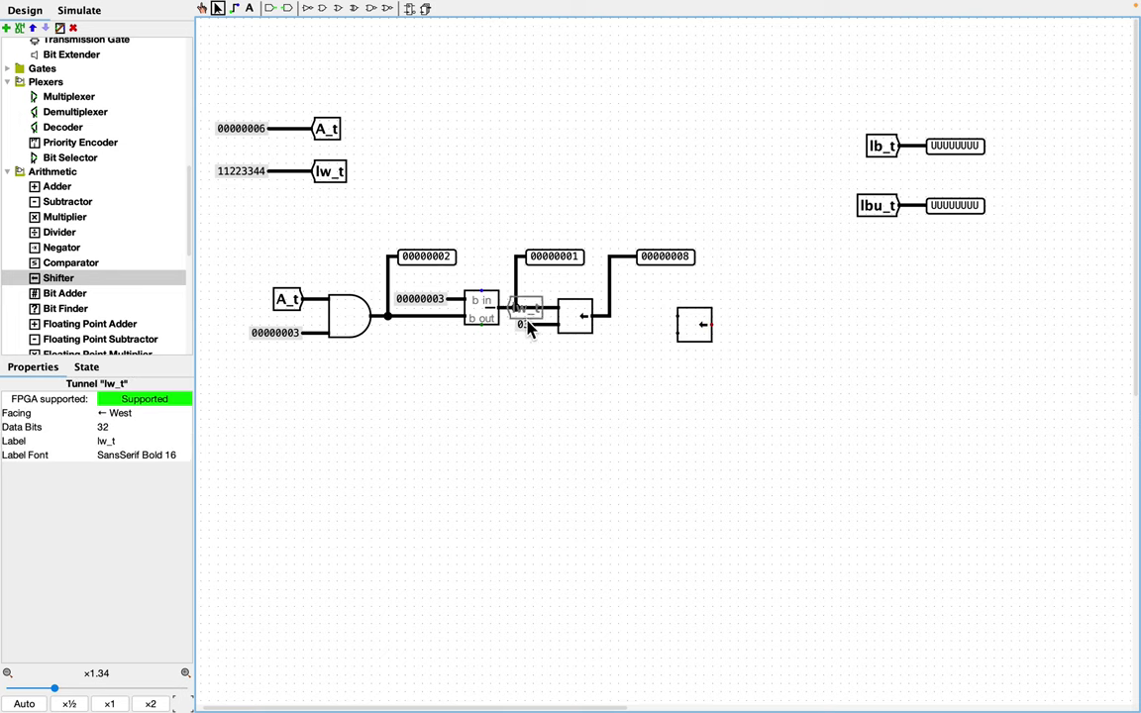
left_click(643, 382)
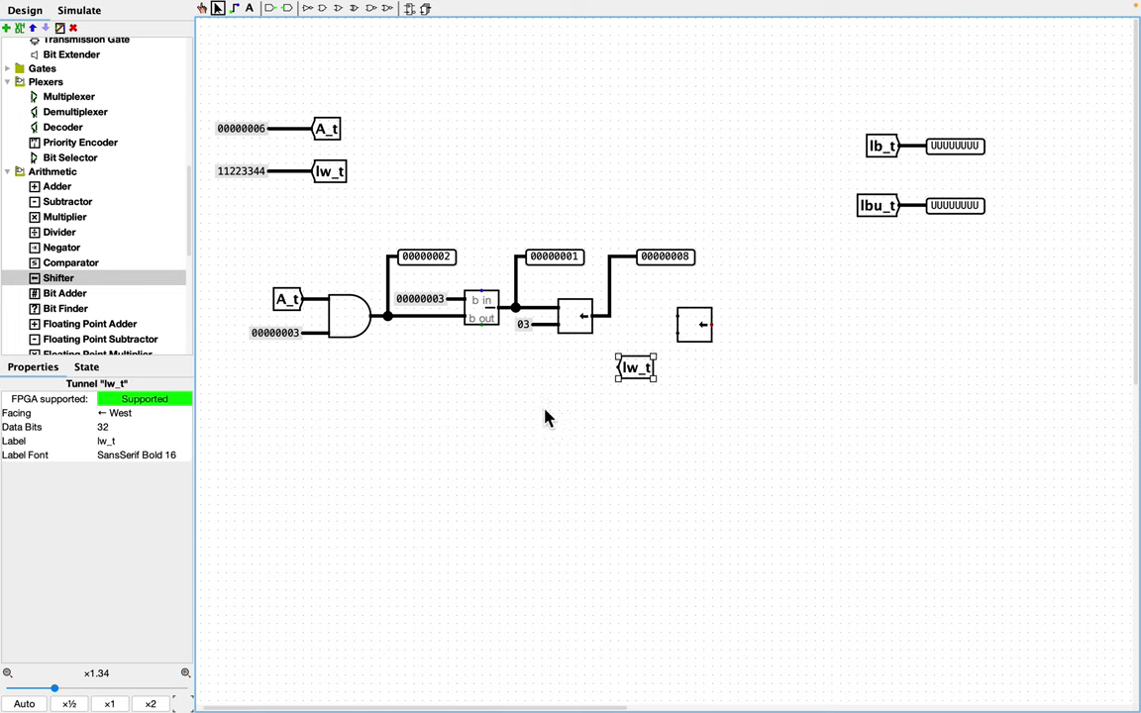
left_click(121, 413)
left_click(132, 462)
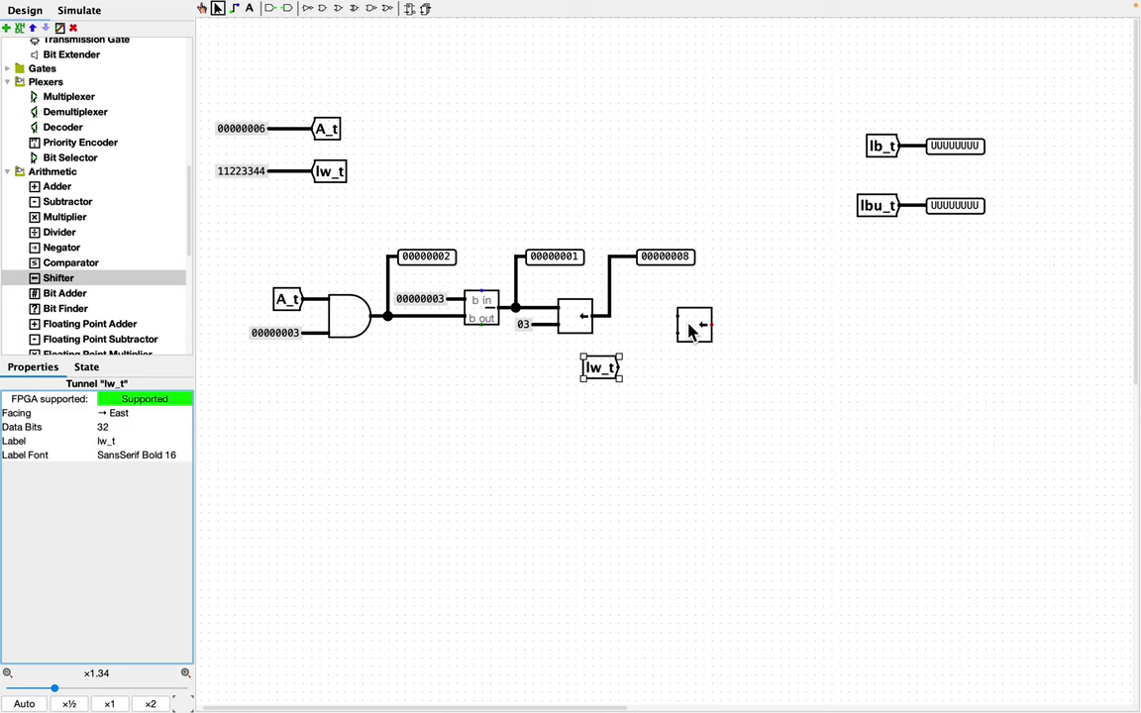
left_click_drag(691, 333, 701, 315)
left_click_drag(600, 368, 657, 305)
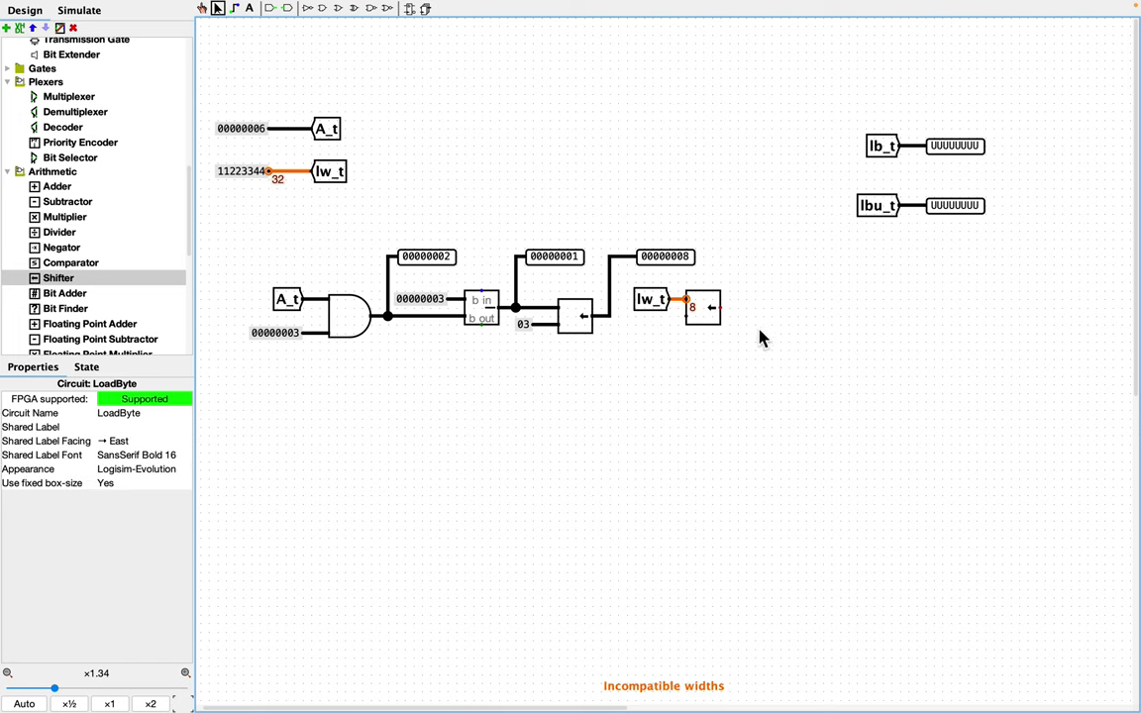
Step: Set the second shifter's data bits to 32
left_click(709, 320)
left_click(109, 416)
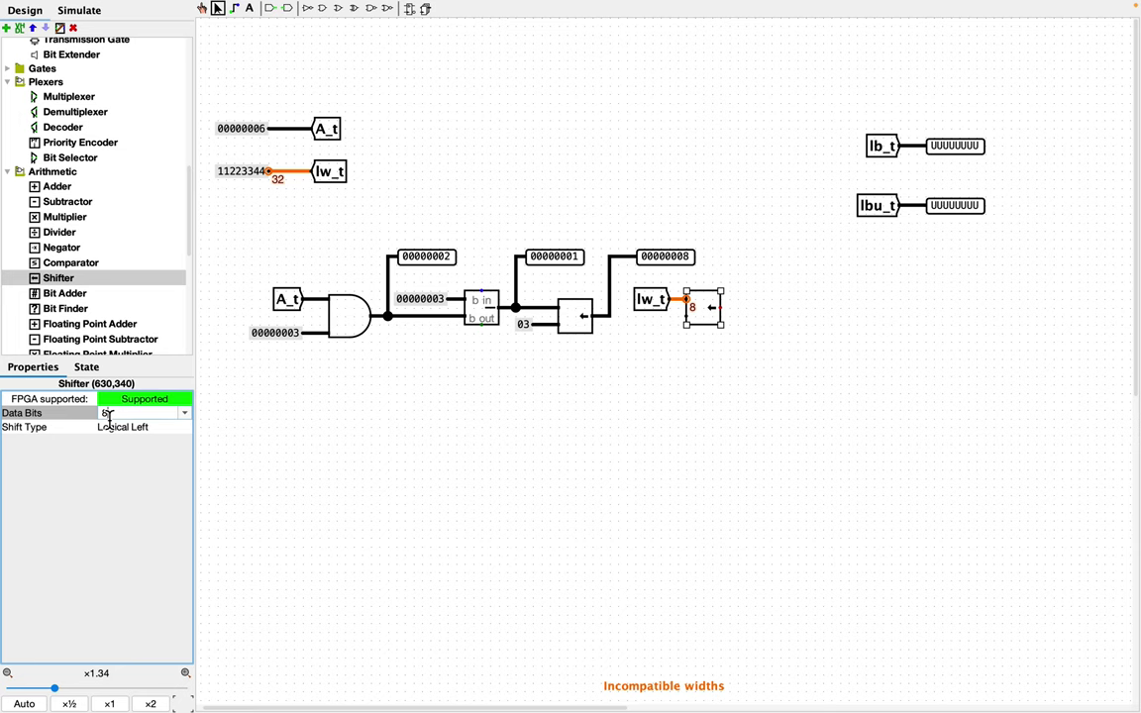
type("32")
key("Return")
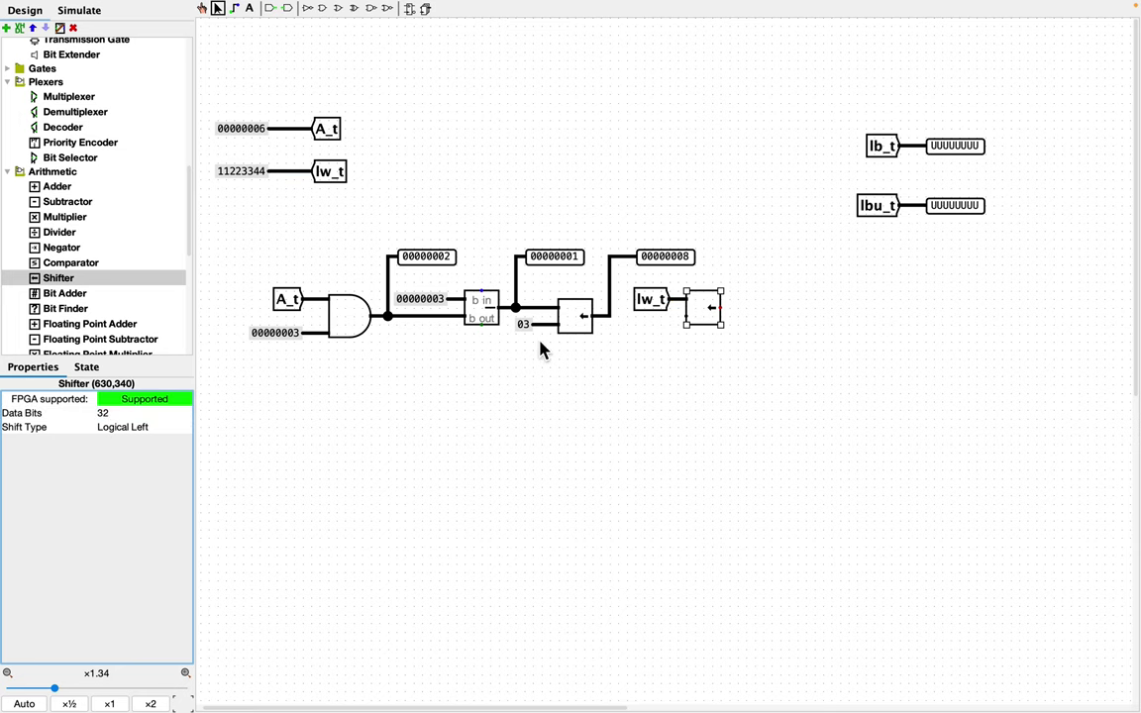
Step: Try to wire the first shifter's output directly to the second shifter's lower input, and delete that wire
left_click_drag(612, 320, 689, 319)
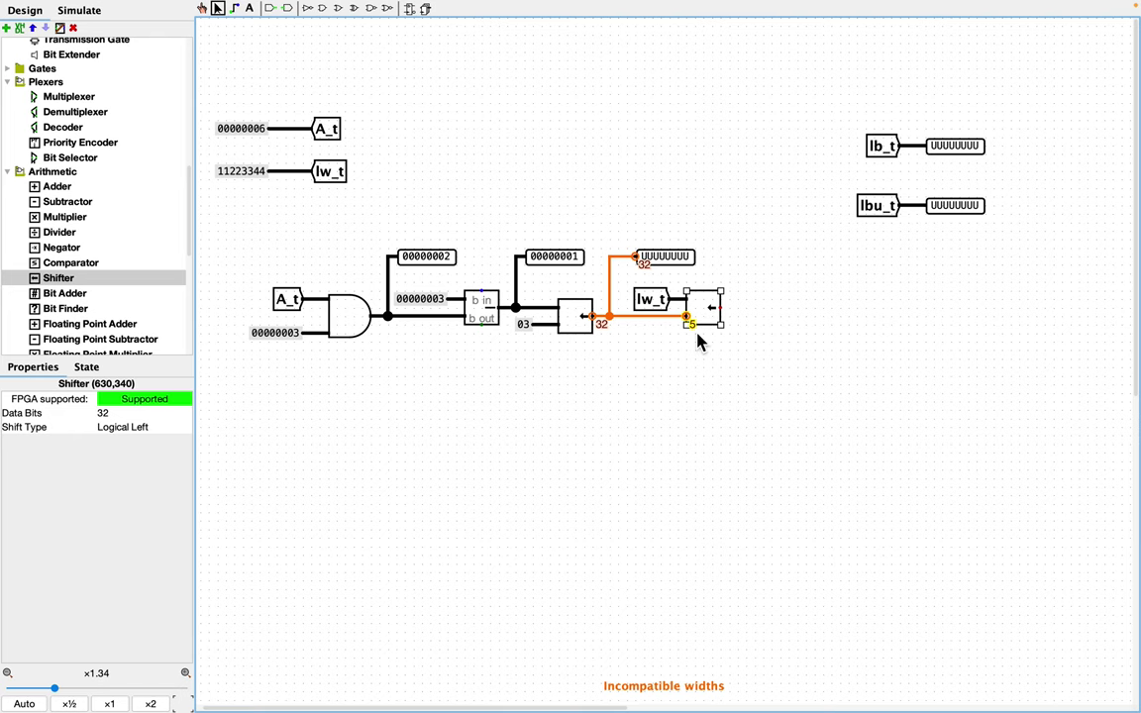
left_click(631, 323)
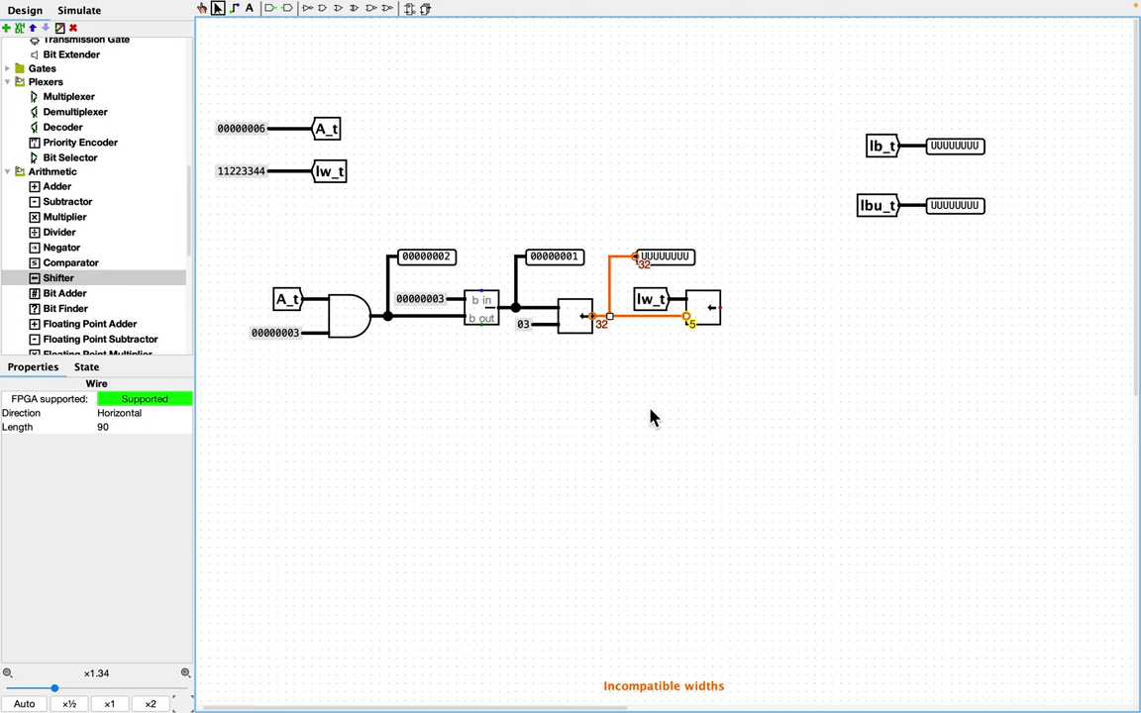
key("Delete")
Step: Place a Bit Selector below the lw_t tunnel that feeds the second shifter
scroll(99, 262, "up", 3)
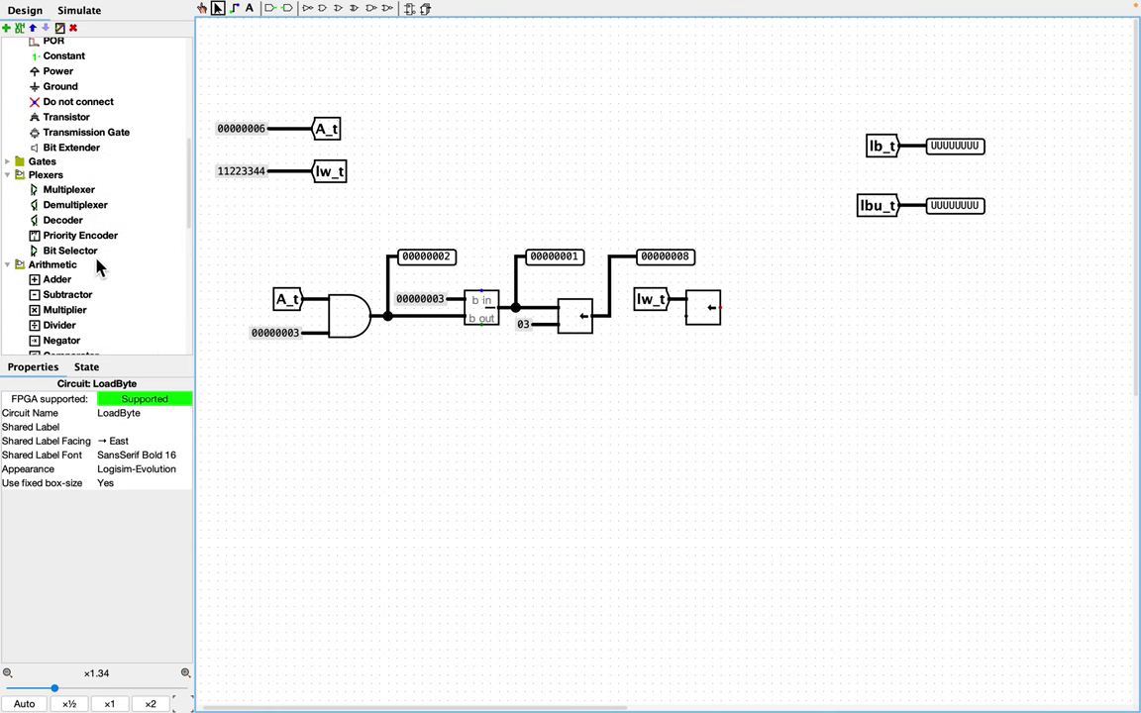
left_click(87, 251)
left_click(672, 377)
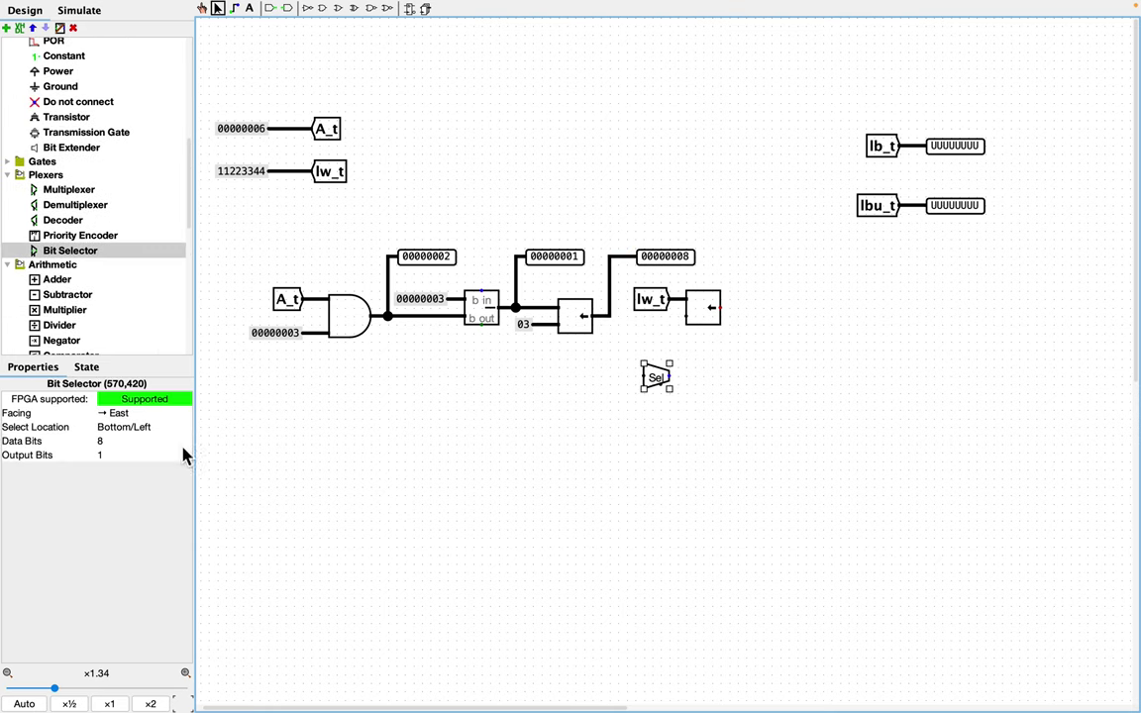
Step: Configure the Bit Selector with 32 data bits and 5 output bits
left_click(119, 443)
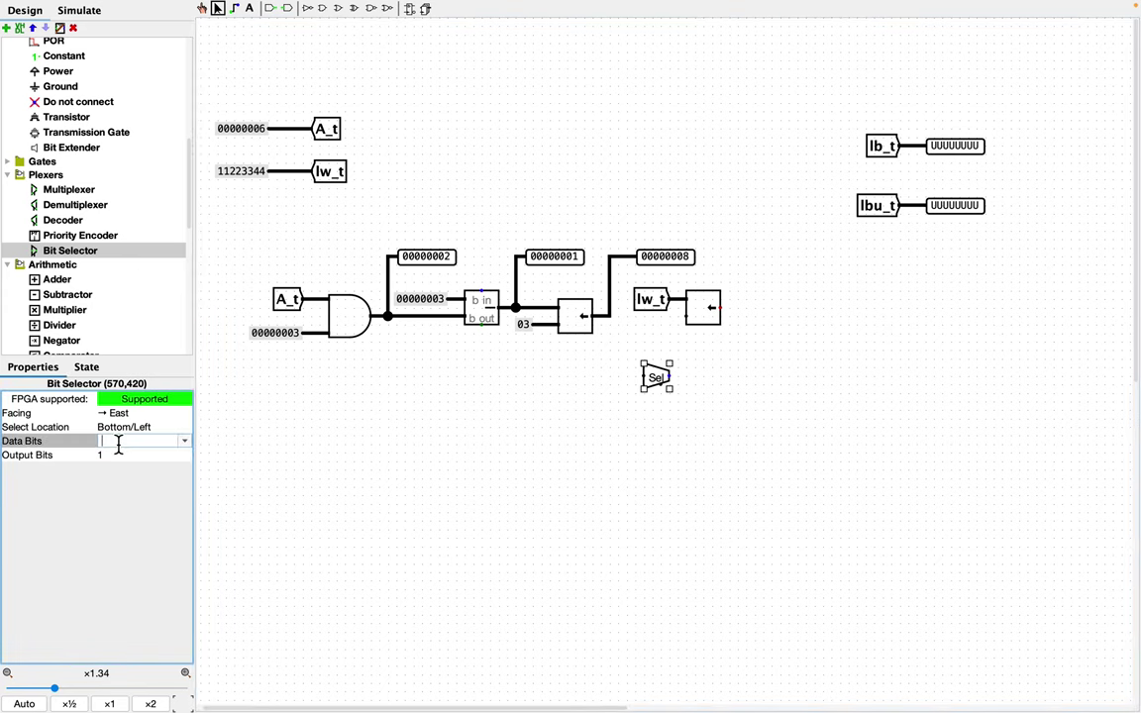
type("32")
key("Return")
left_click(119, 456)
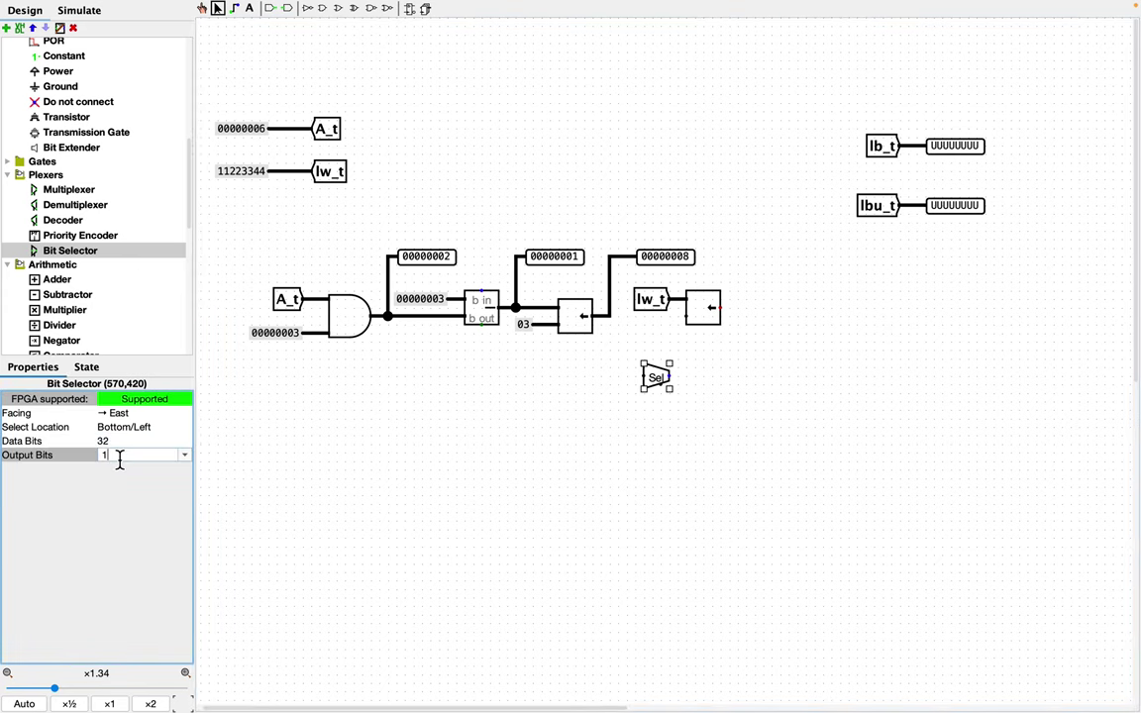
type("5")
key("Return")
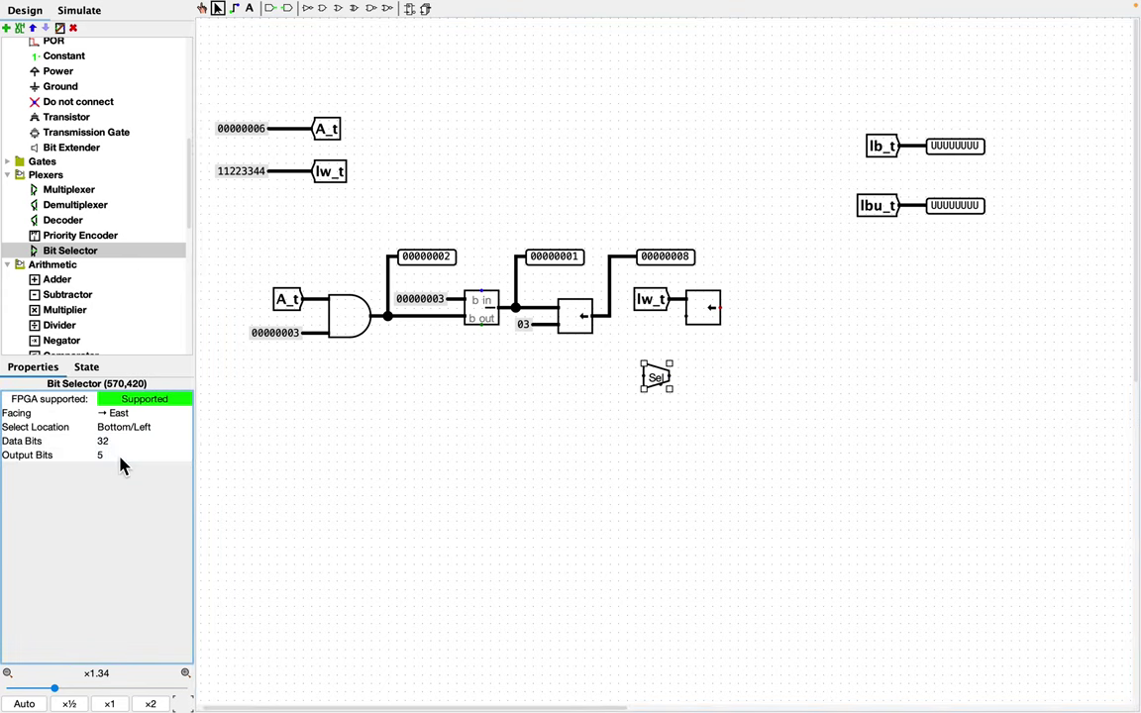
left_click(515, 454)
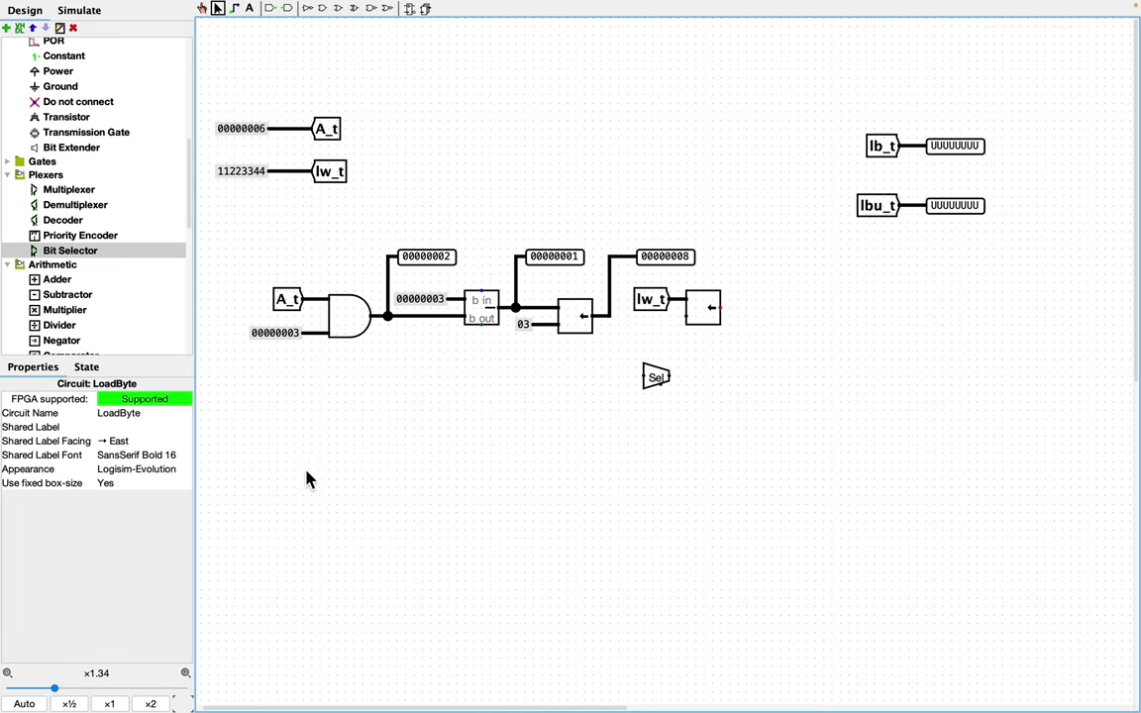
Step: Place a constant just below the Bit Selector and set its value to 0x0
left_click(655, 377)
scroll(251, 461, "down", 1)
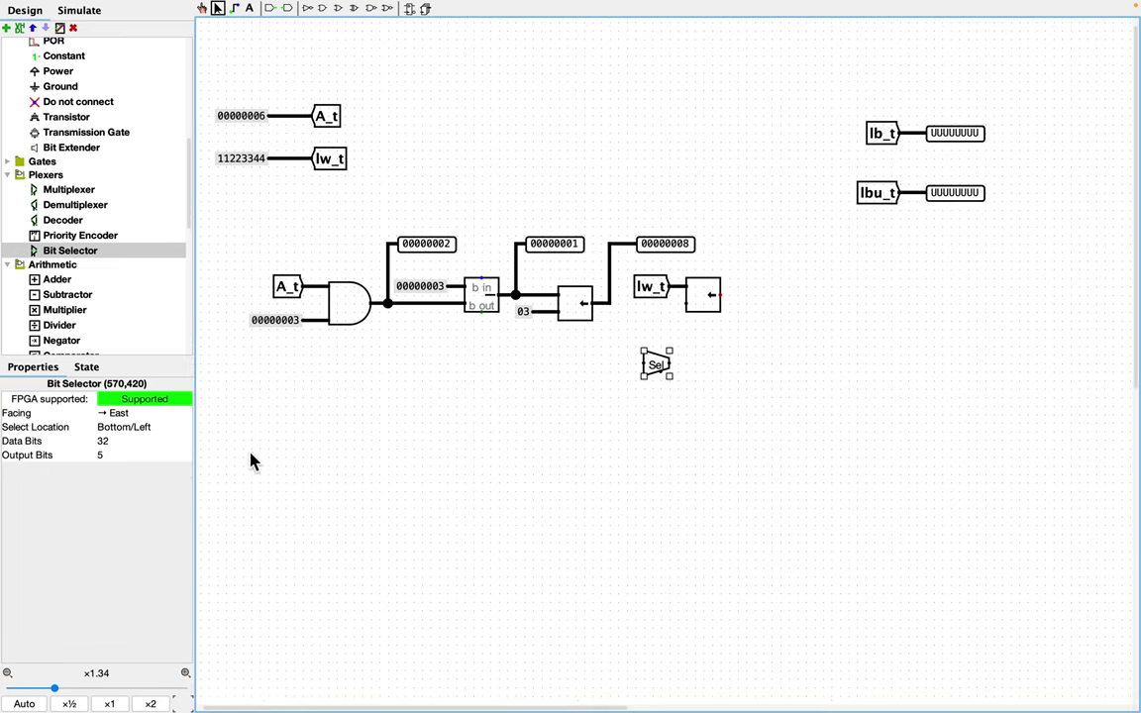
scroll(74, 176, "up", 3)
left_click(71, 203)
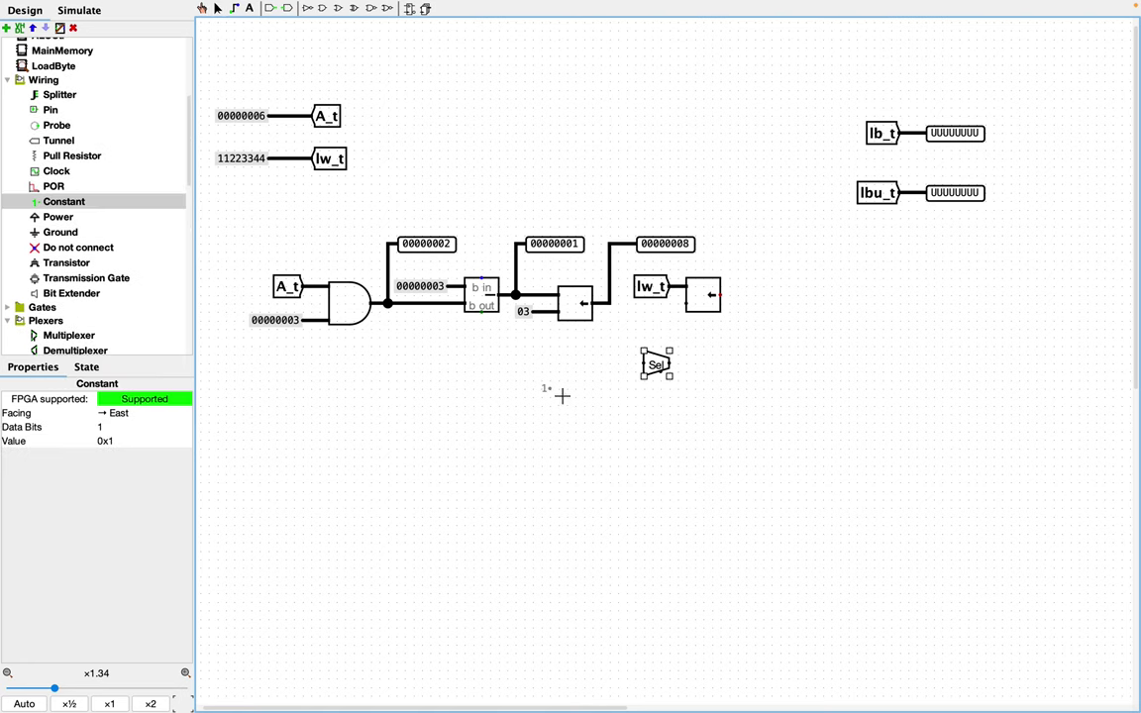
left_click(624, 408)
left_click(132, 442)
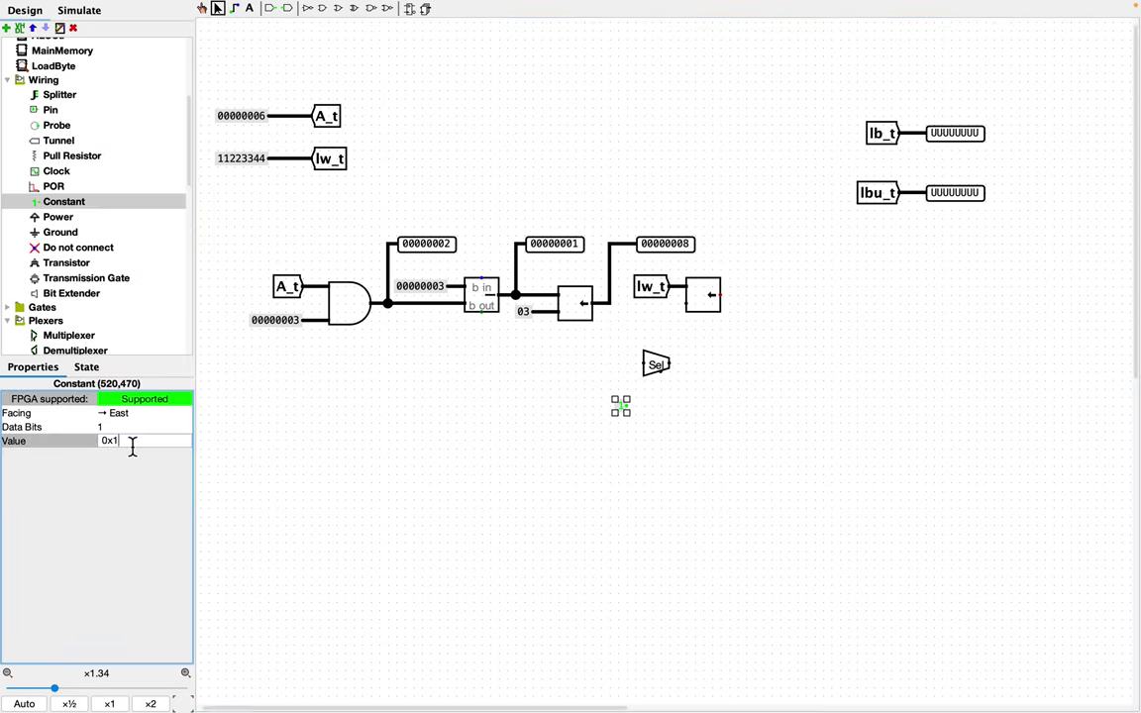
key("BackSpace")
type("0")
key("Return")
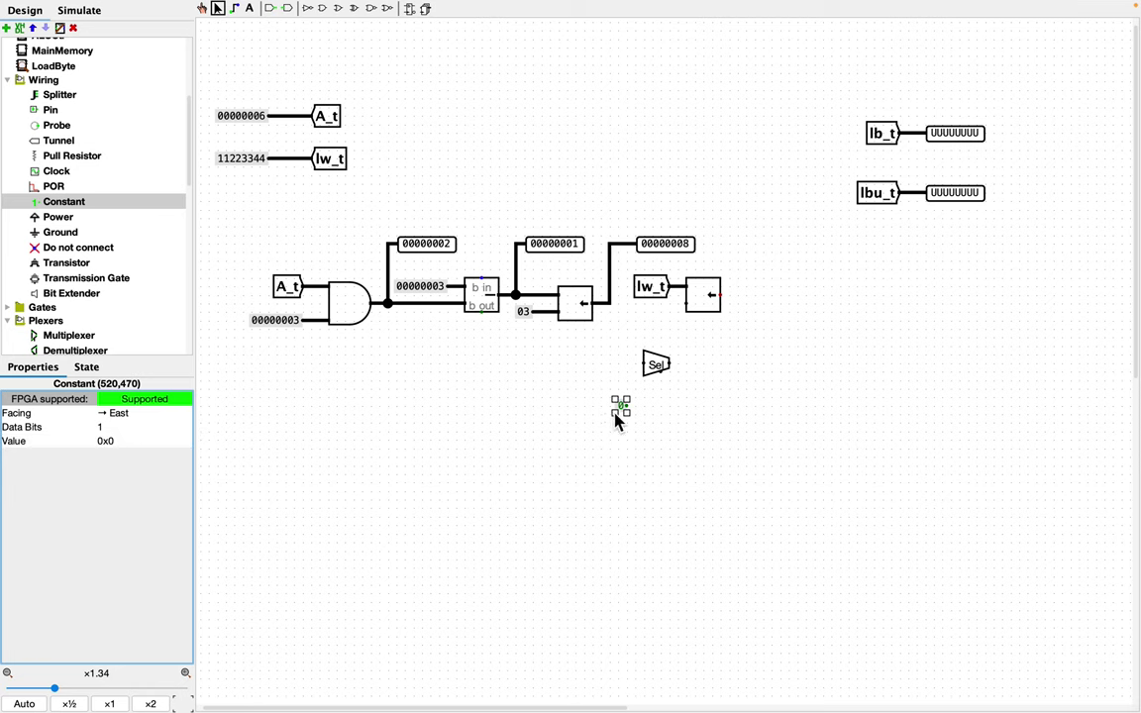
Step: Connect the constant to the Bit Selector's select input and set its data bits to 3
mouse_move(630, 405)
left_mouse_down()
mouse_move(647, 403)
mouse_move(662, 376)
mouse_move(642, 388)
left_mouse_up()
left_click(645, 398)
left_click(117, 427)
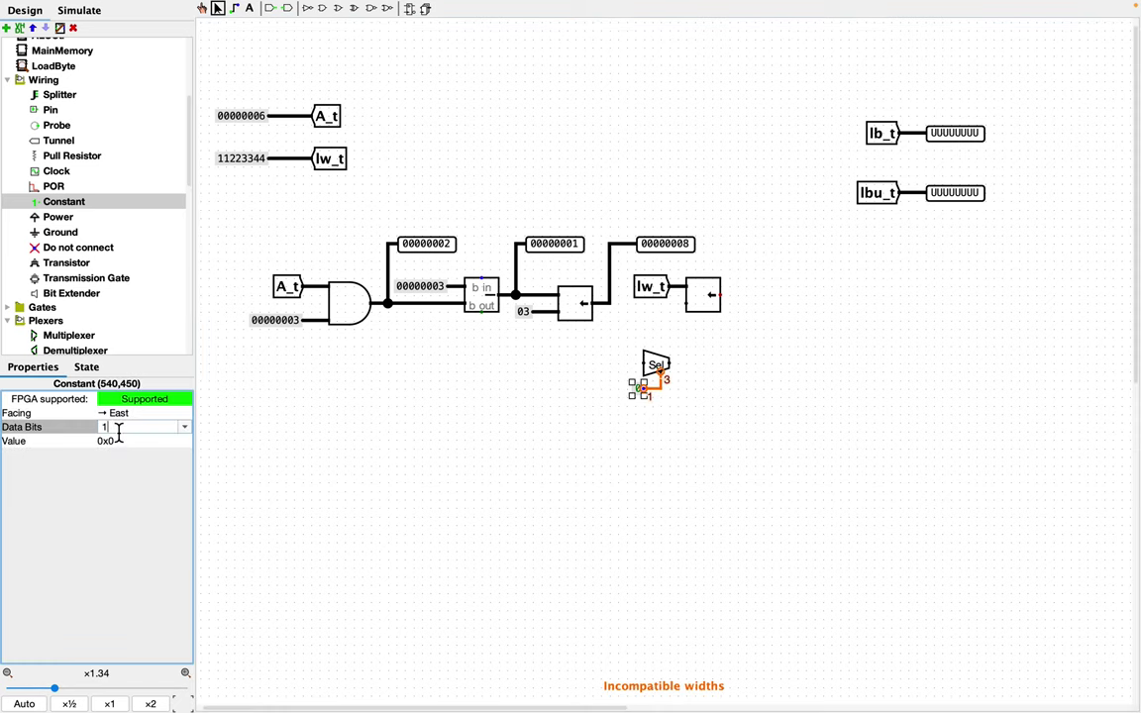
type("4")
key("BackSpace")
type("3")
key("Return")
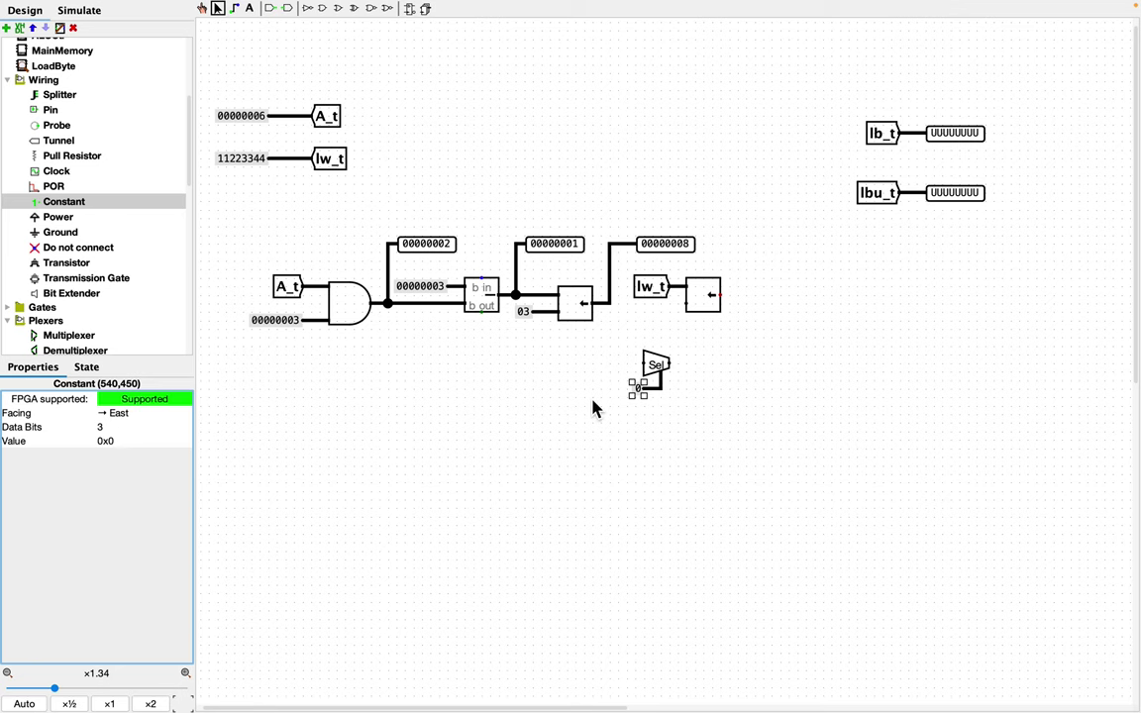
Step: Move the Bit Selector and its constant to the first shifter's output, and connect the Bit Selector's output to the second shifter's lower input
left_click_drag(623, 266, 822, 313)
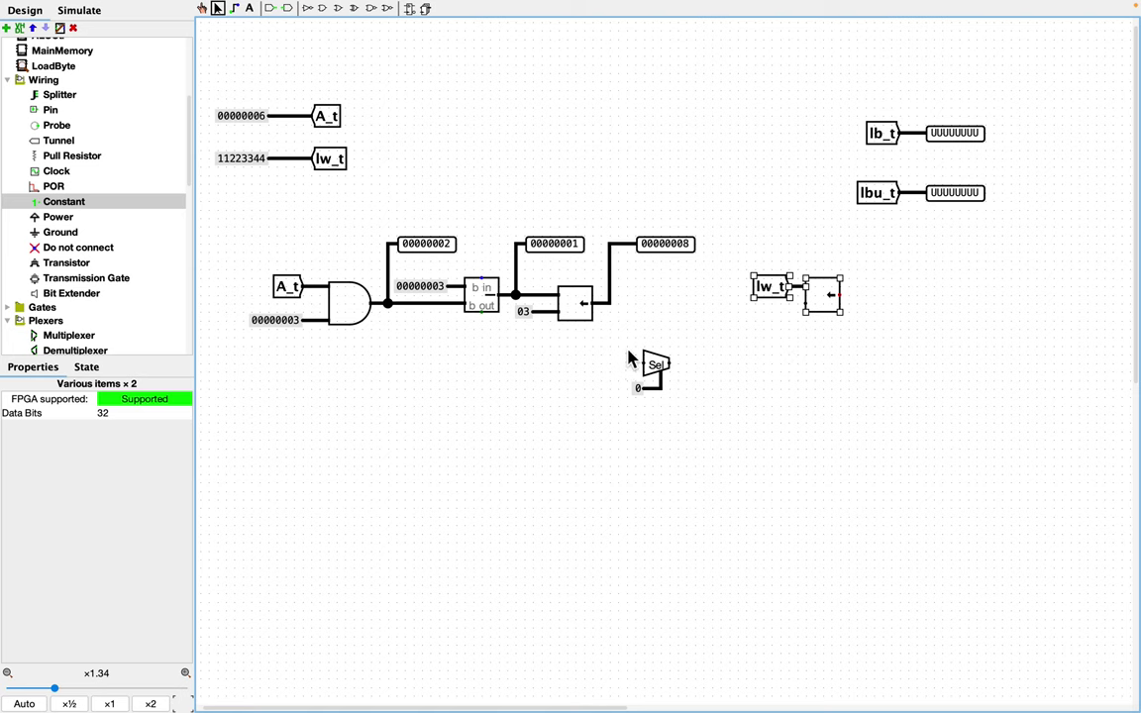
left_click_drag(624, 344, 715, 414)
left_click_drag(657, 372, 650, 310)
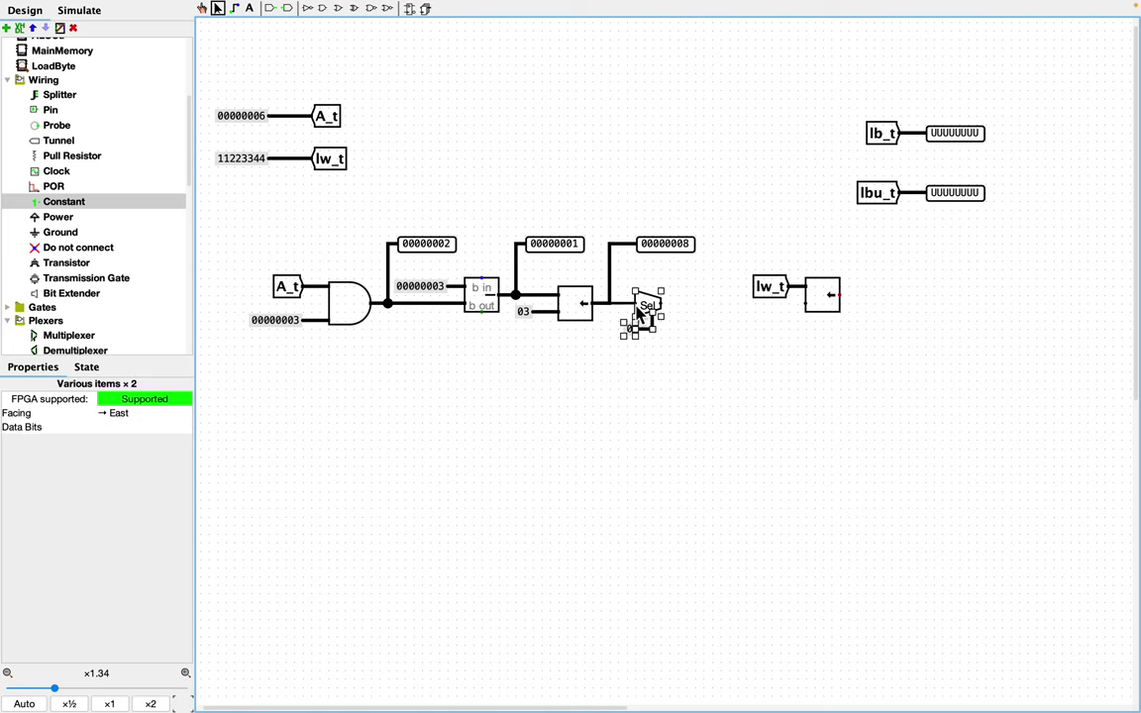
left_click(739, 370)
left_click_drag(740, 262, 881, 343)
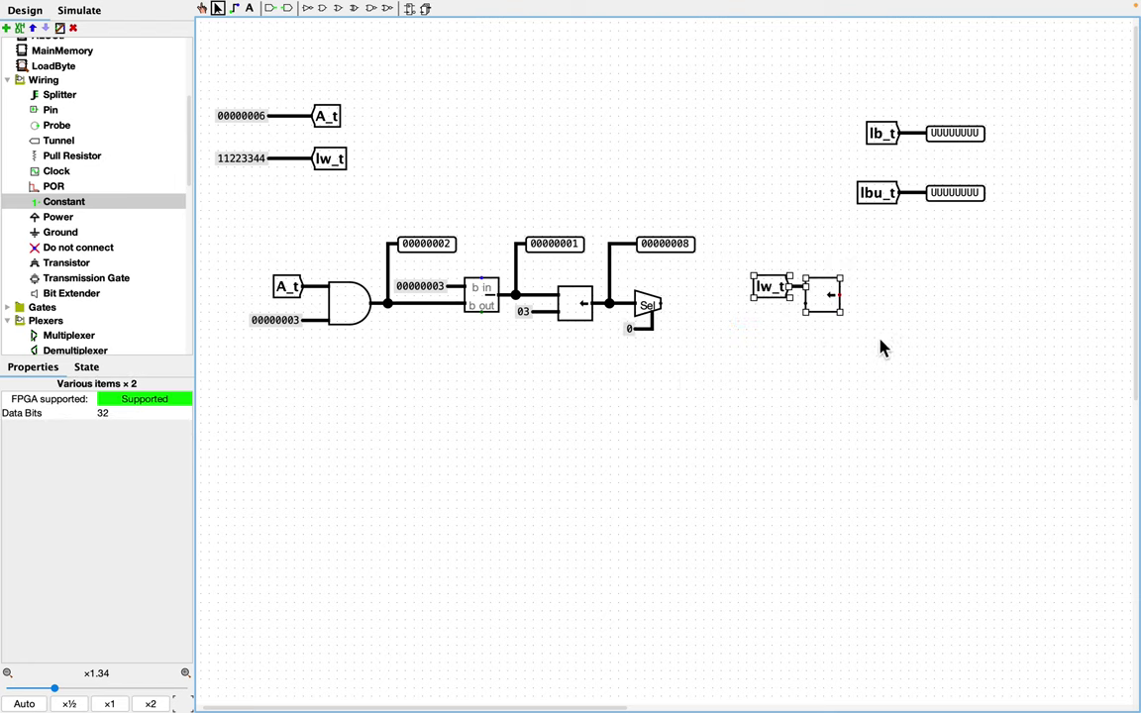
left_click_drag(822, 302, 712, 303)
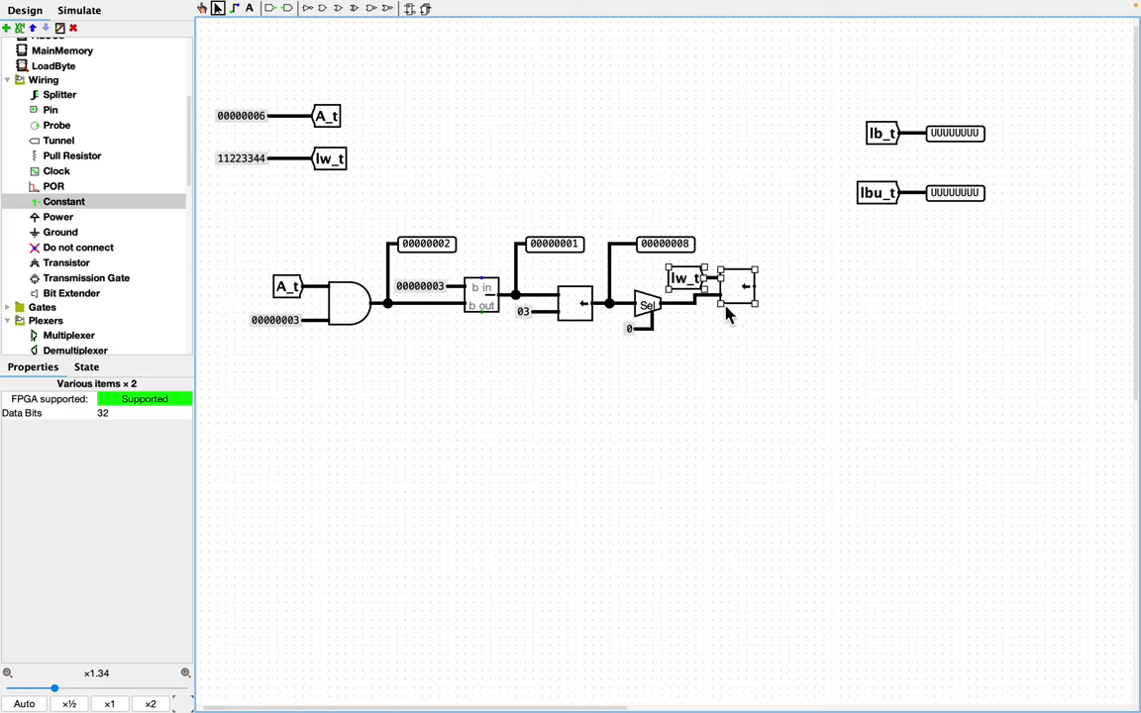
Step: Duplicate the output pin above the first shifter's output and wire the copy to the second shifter's output
left_click(671, 251)
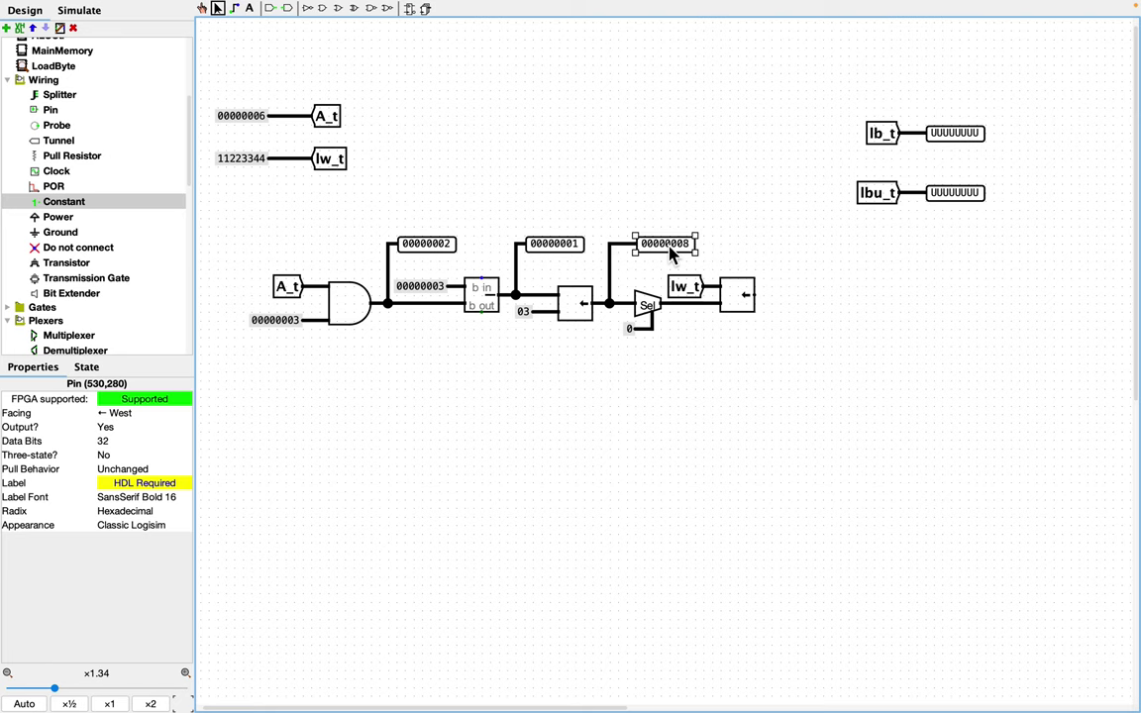
key("ctrl+d")
left_click_drag(671, 252, 817, 252)
left_click(781, 316)
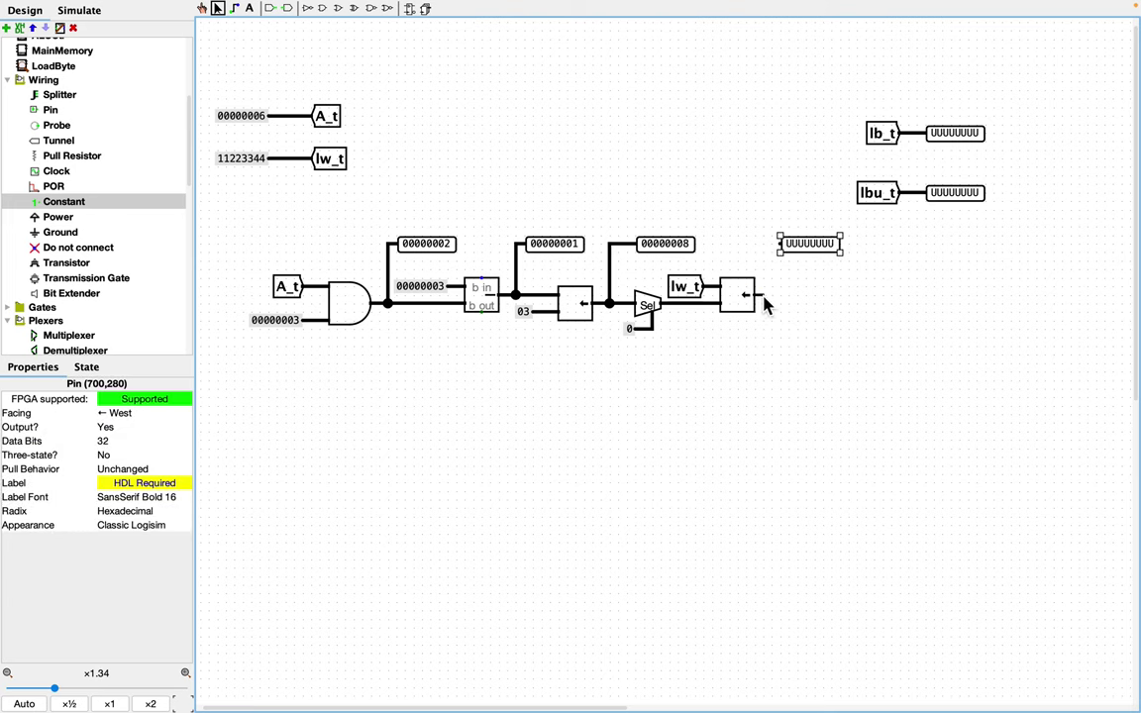
left_click_drag(758, 297, 781, 243)
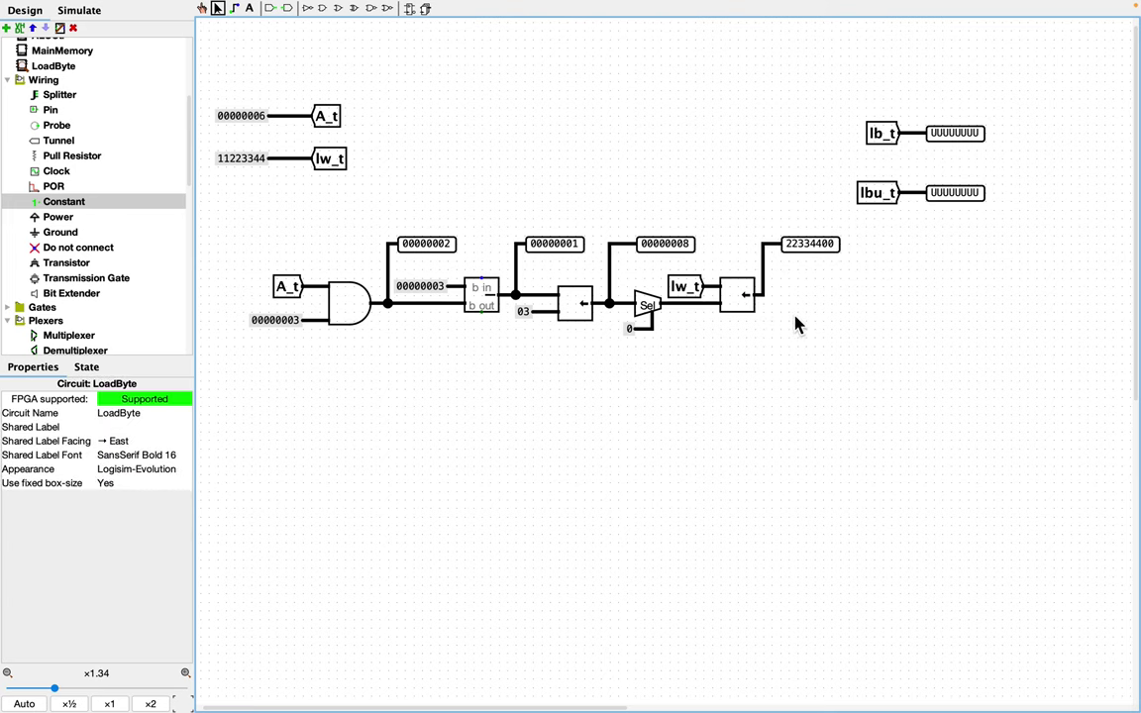
Step: Set the second shifter's shift type to Logical Right
left_click(749, 309)
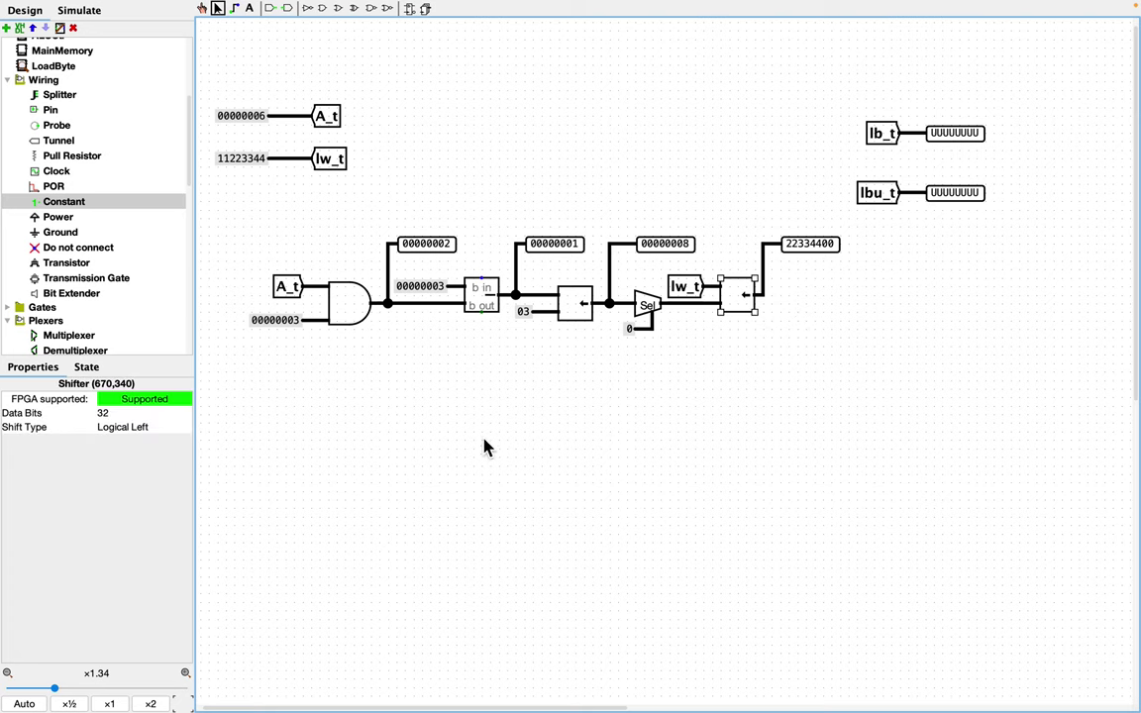
left_click(153, 427)
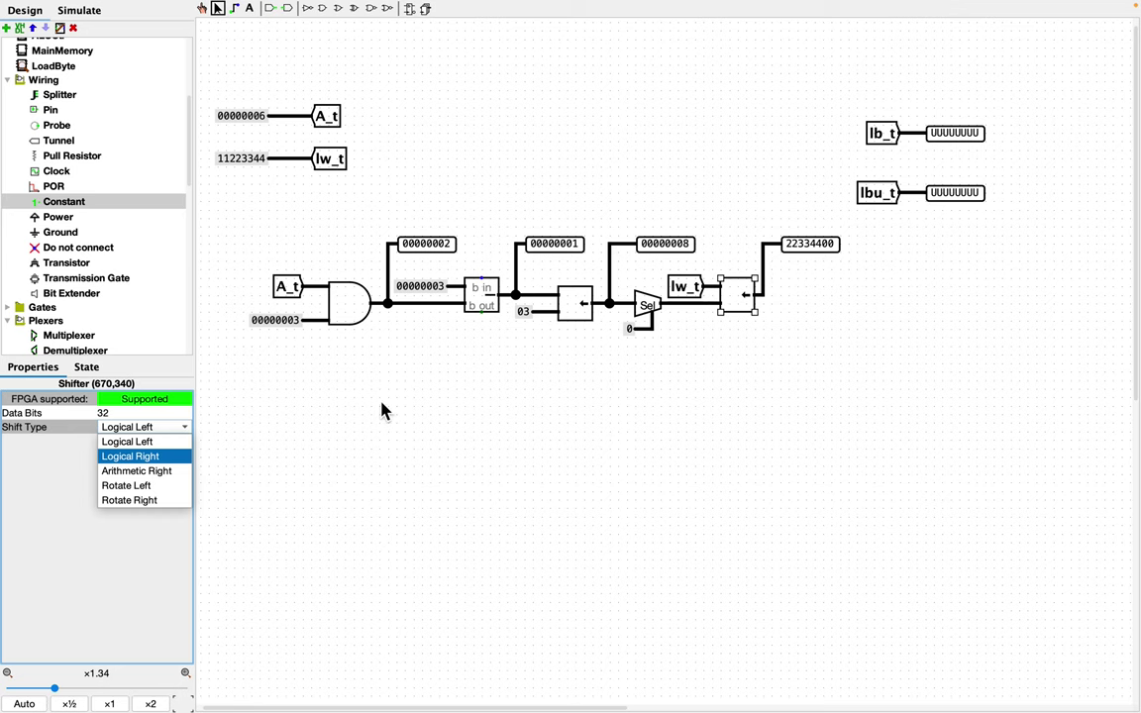
left_click(119, 442)
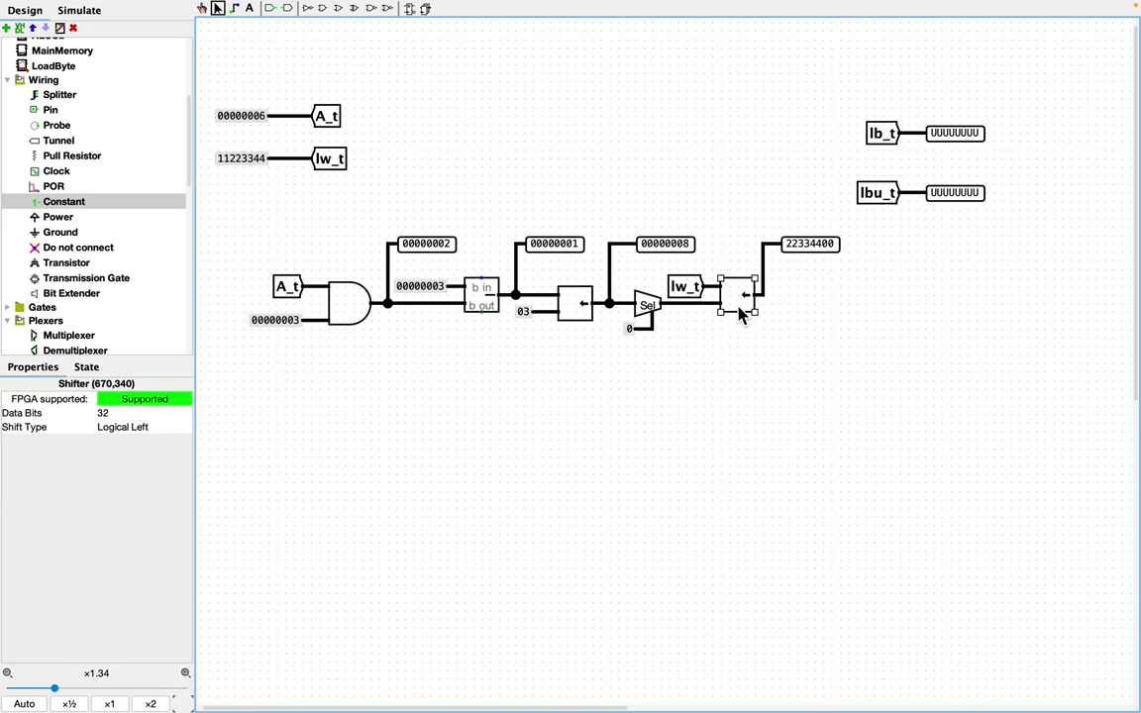
left_click(137, 427)
left_click(124, 455)
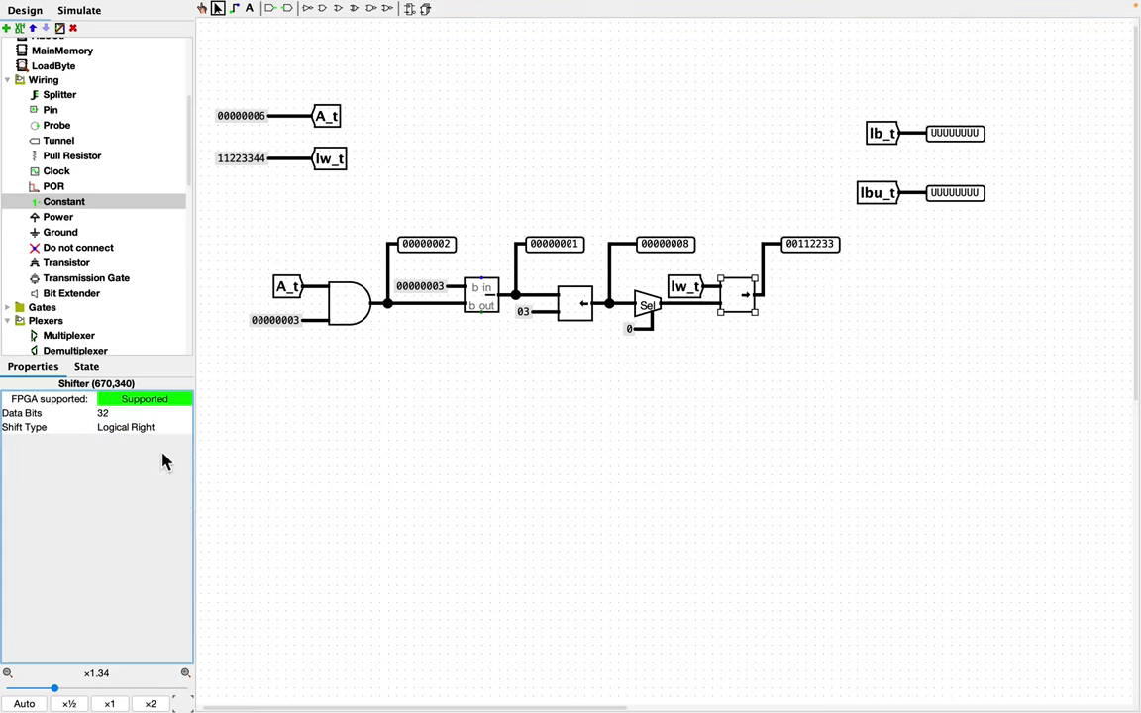
left_click(666, 402)
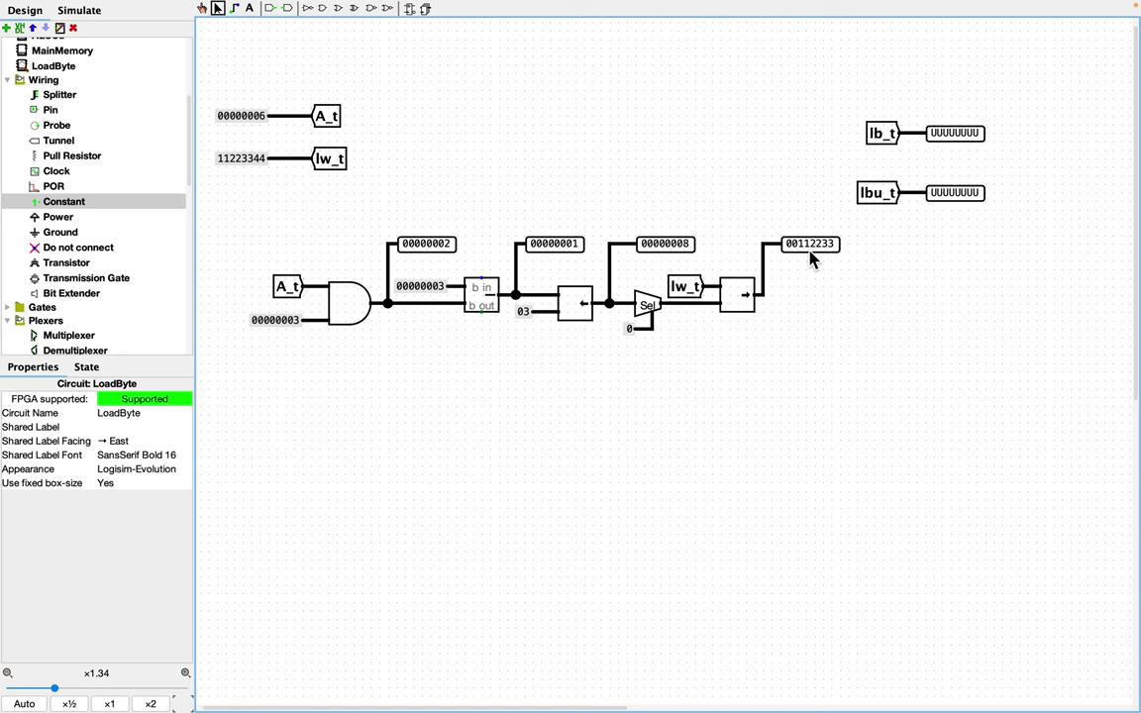
Step: Move the lb_t and lbu_t tunnels with their output pins farther away, and place an AND gate above the second shifter's output pin
left_click_drag(723, 210, 1056, 64)
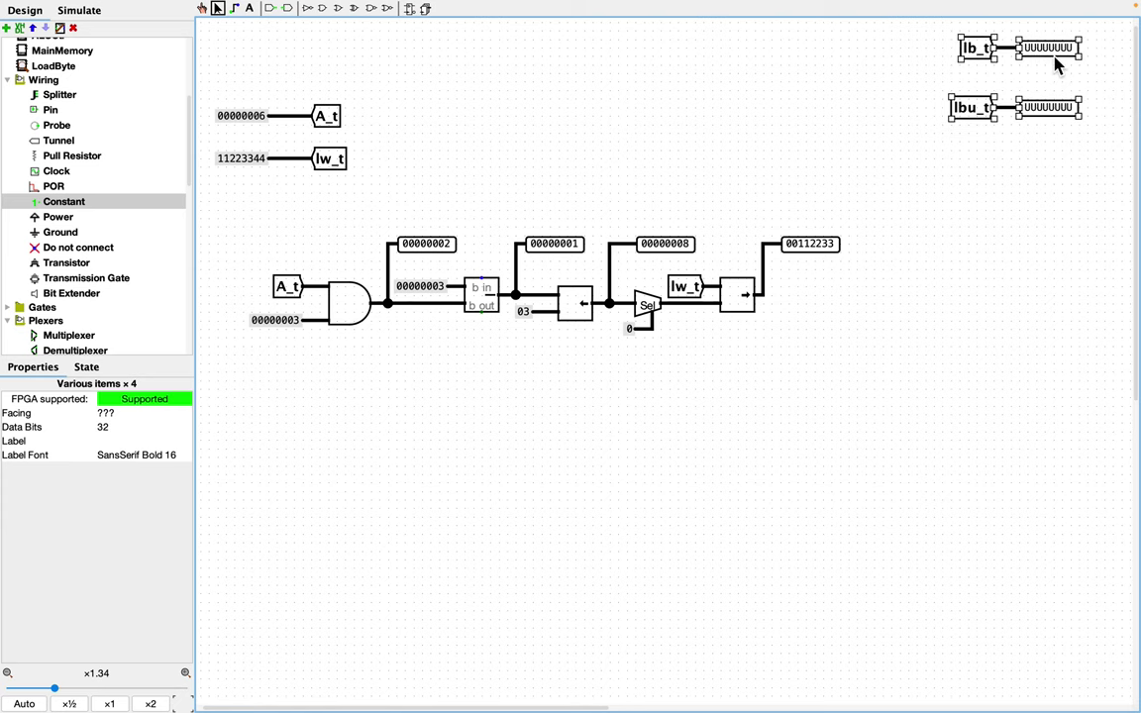
left_click(902, 248)
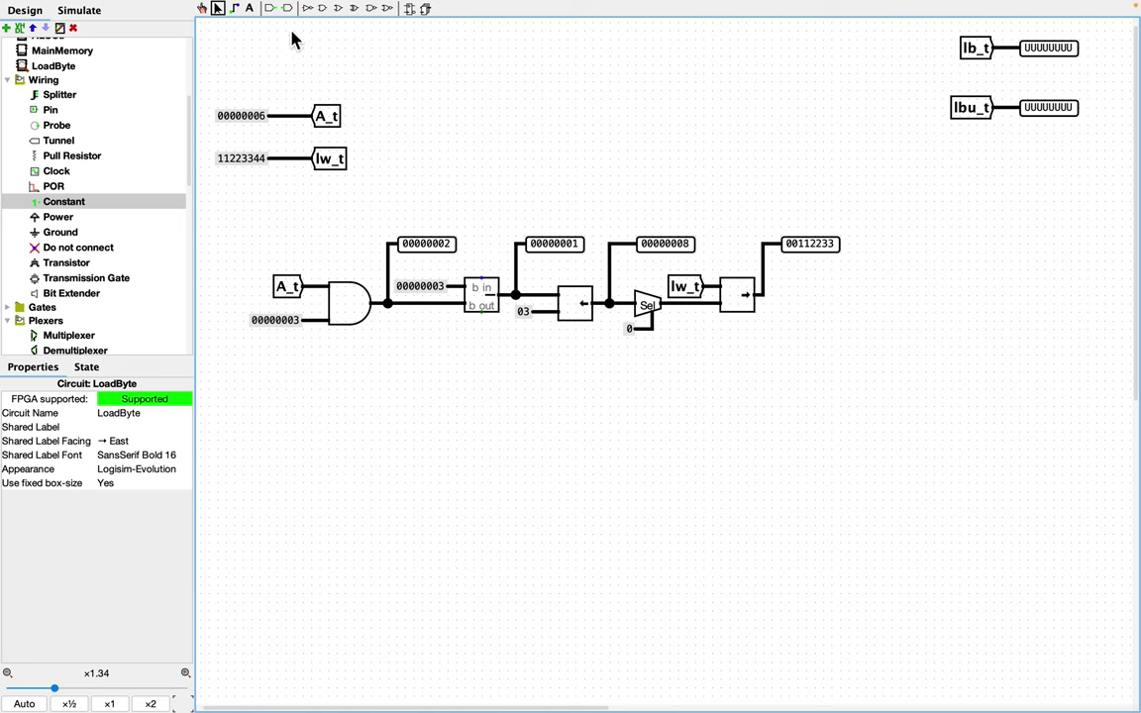
left_click(322, 8)
left_click(832, 159)
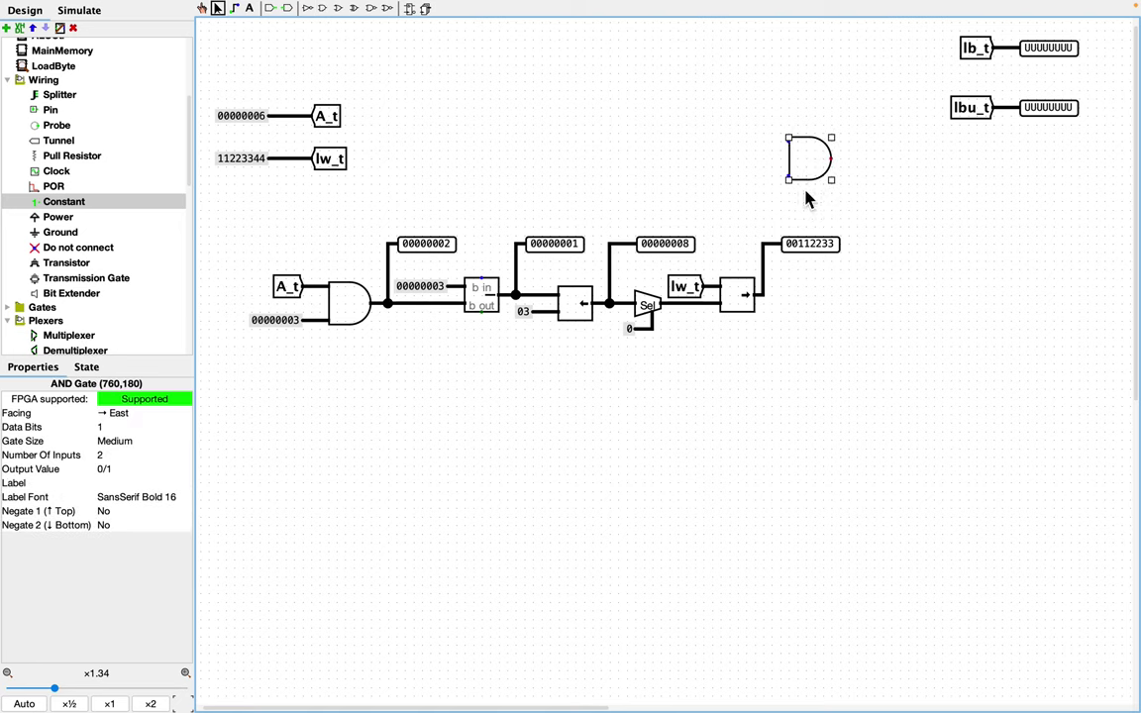
Step: Wire the second shifter's output to the new AND gate's lower input and set the gate's data bits to 32
mouse_move(765, 244)
left_mouse_down()
mouse_move(767, 187)
mouse_move(798, 181)
left_mouse_up()
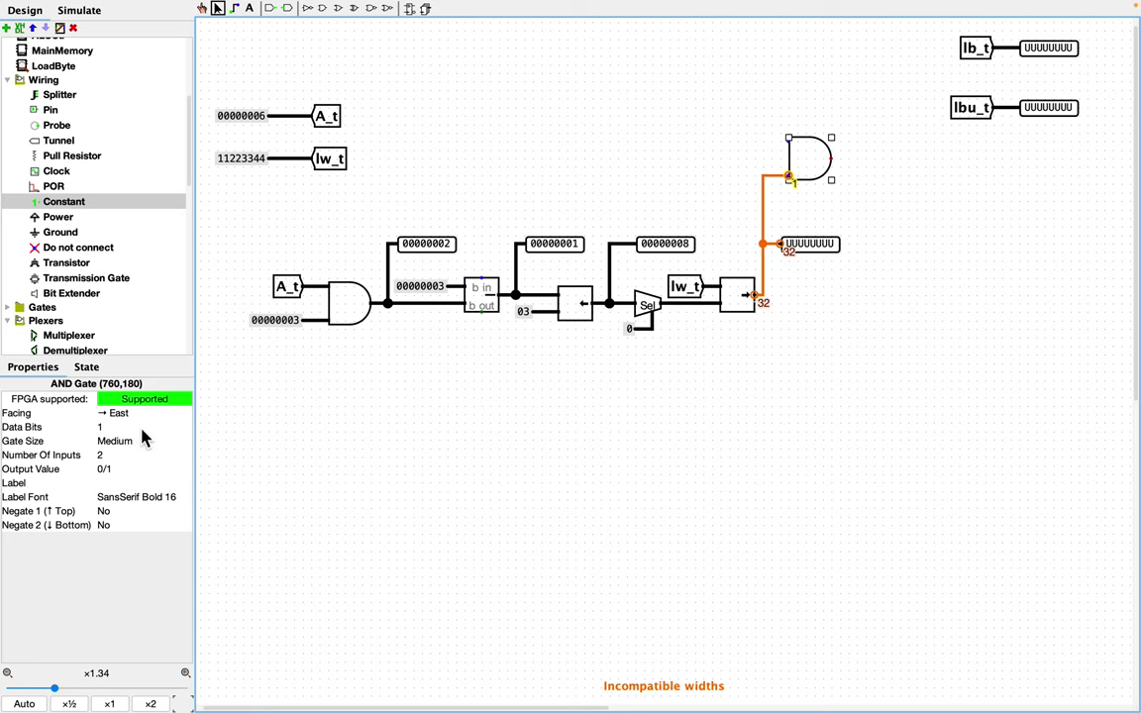
left_click(141, 428)
type("32")
key("Return")
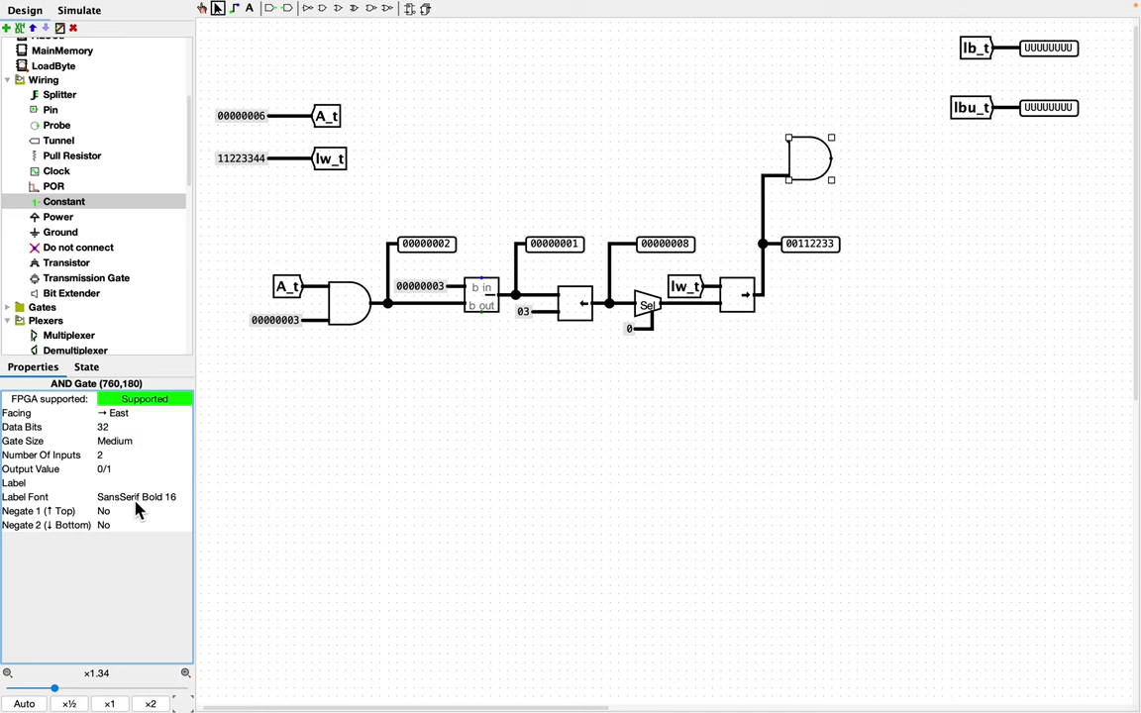
Step: Place a constant beside the new AND gate's upper input and set its data bits to 32
left_click(63, 201)
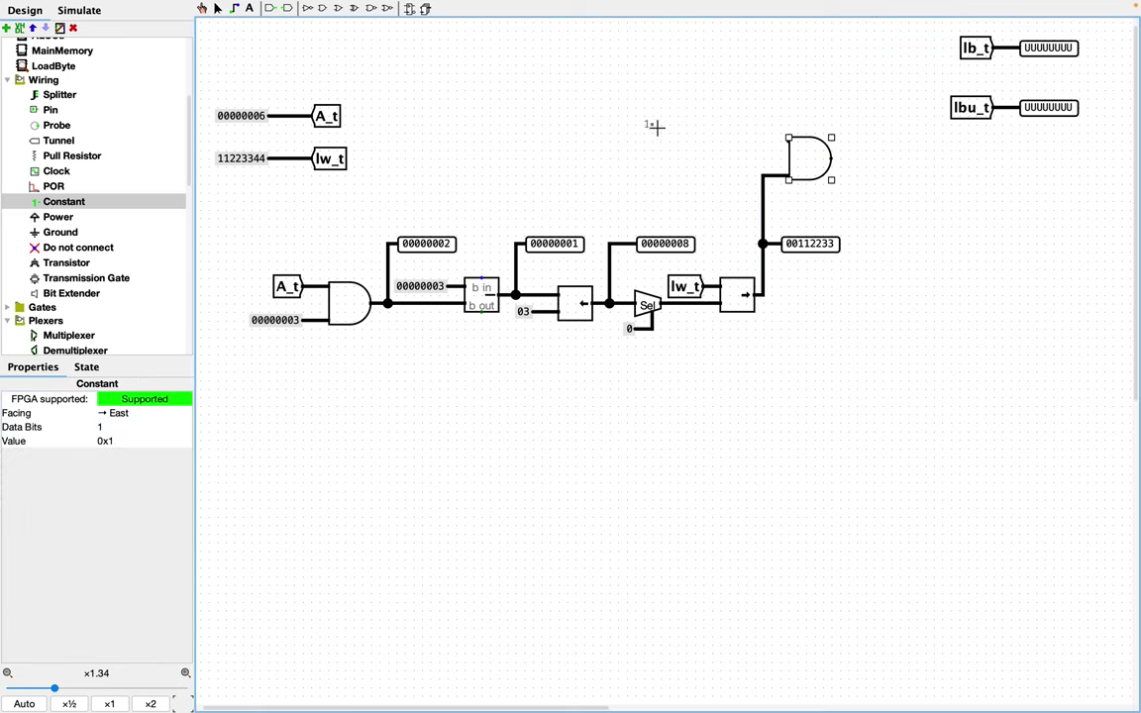
left_click(740, 141)
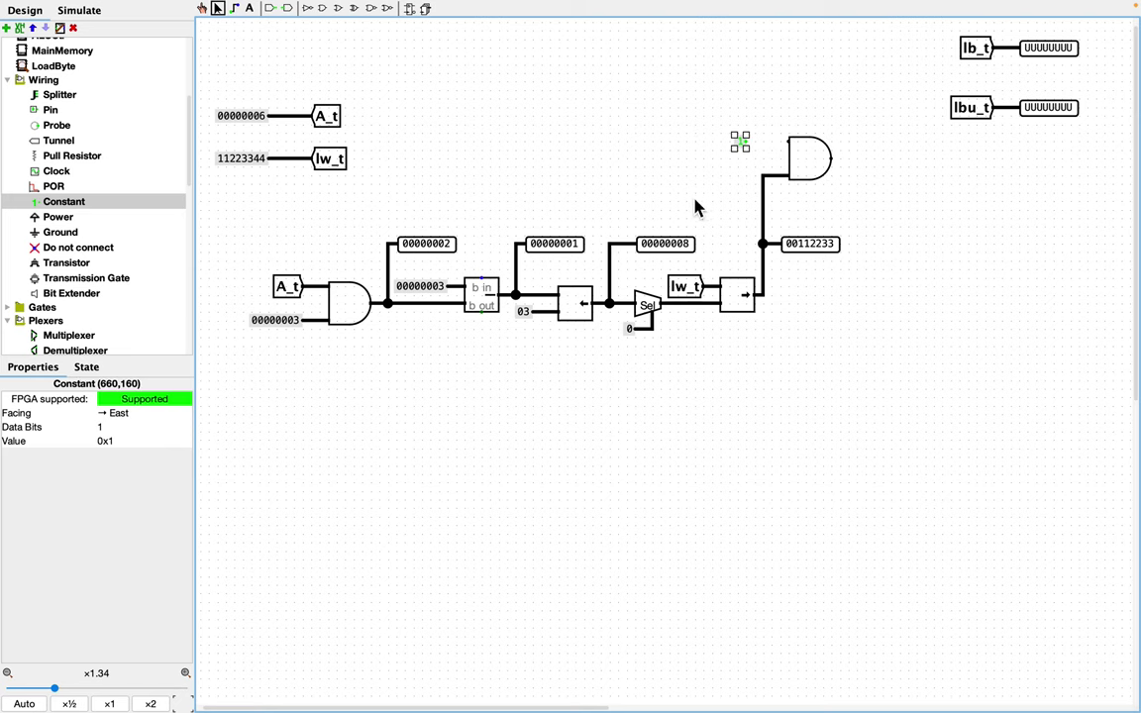
left_click(123, 429)
type("32")
key("Return")
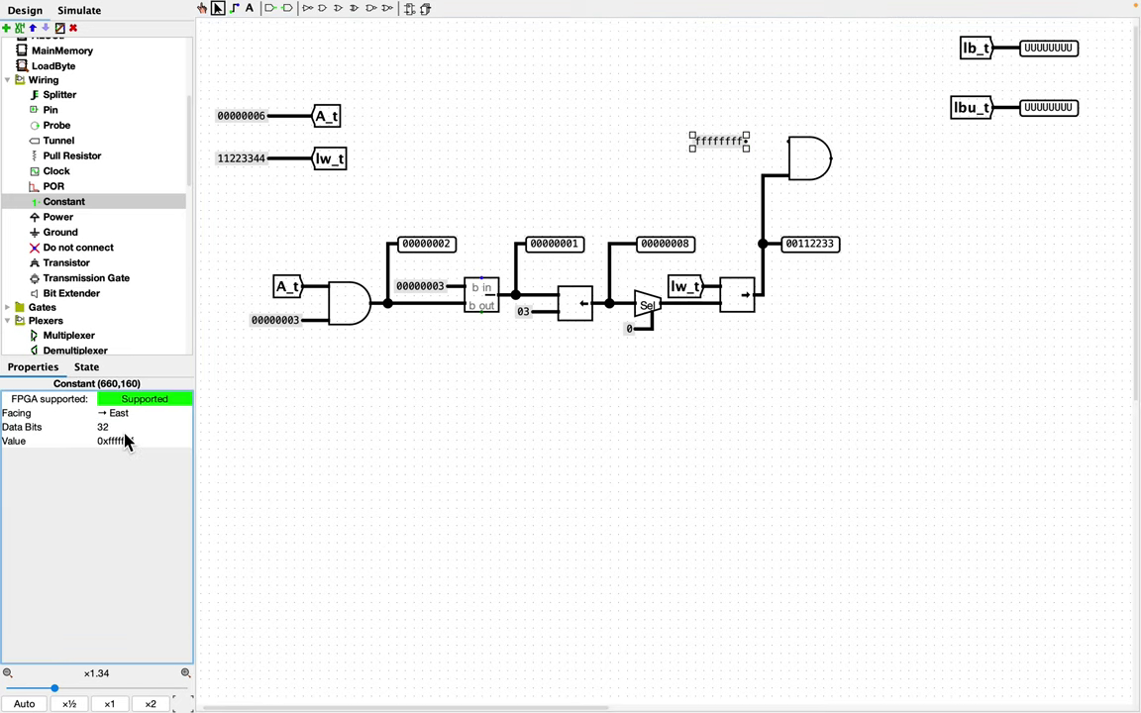
Step: Set the new constant's value to 0xff and connect it to the AND gate's upper input
left_click(144, 443)
key("BackSpace")
key("BackSpace")
key("BackSpace")
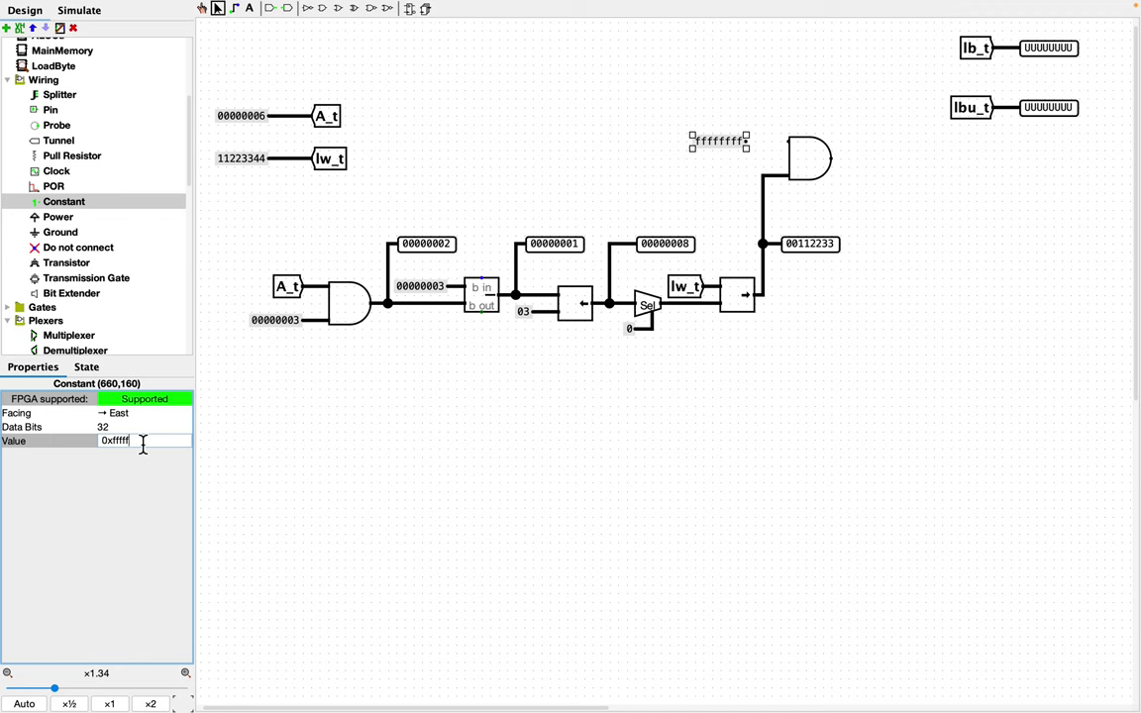
key("BackSpace")
key("BackSpace")
key("BackSpace")
key("Return")
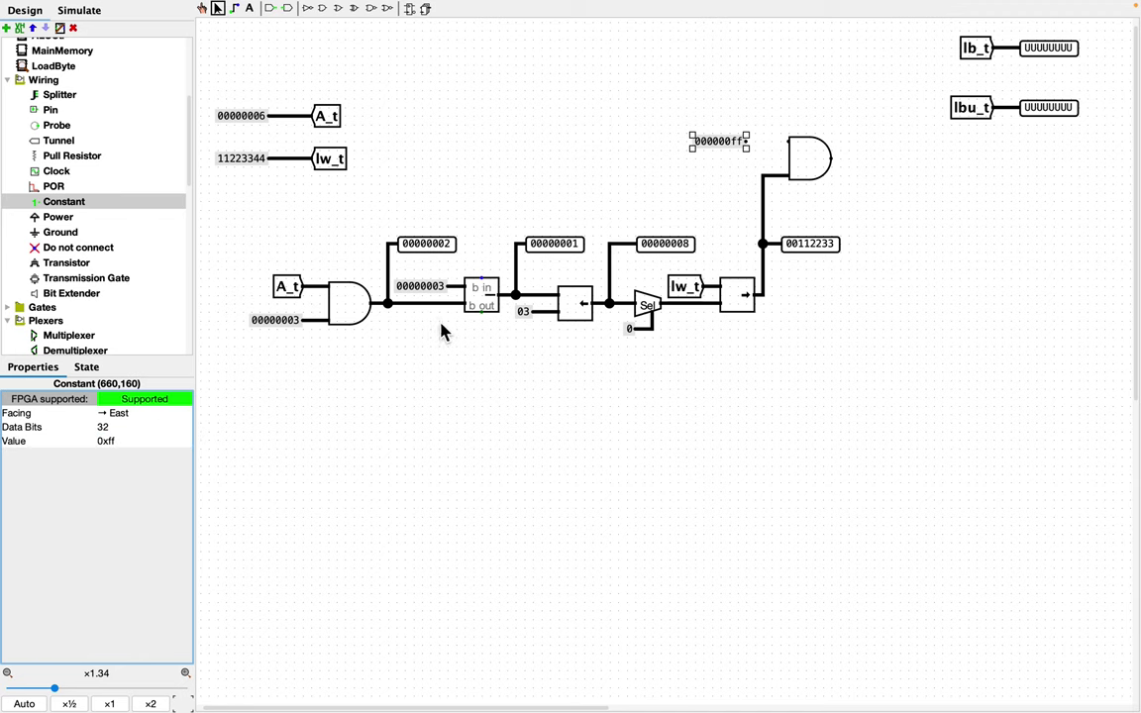
mouse_move(747, 142)
left_mouse_down()
mouse_move(788, 142)
mouse_move(758, 152)
left_mouse_up()
left_click(877, 178)
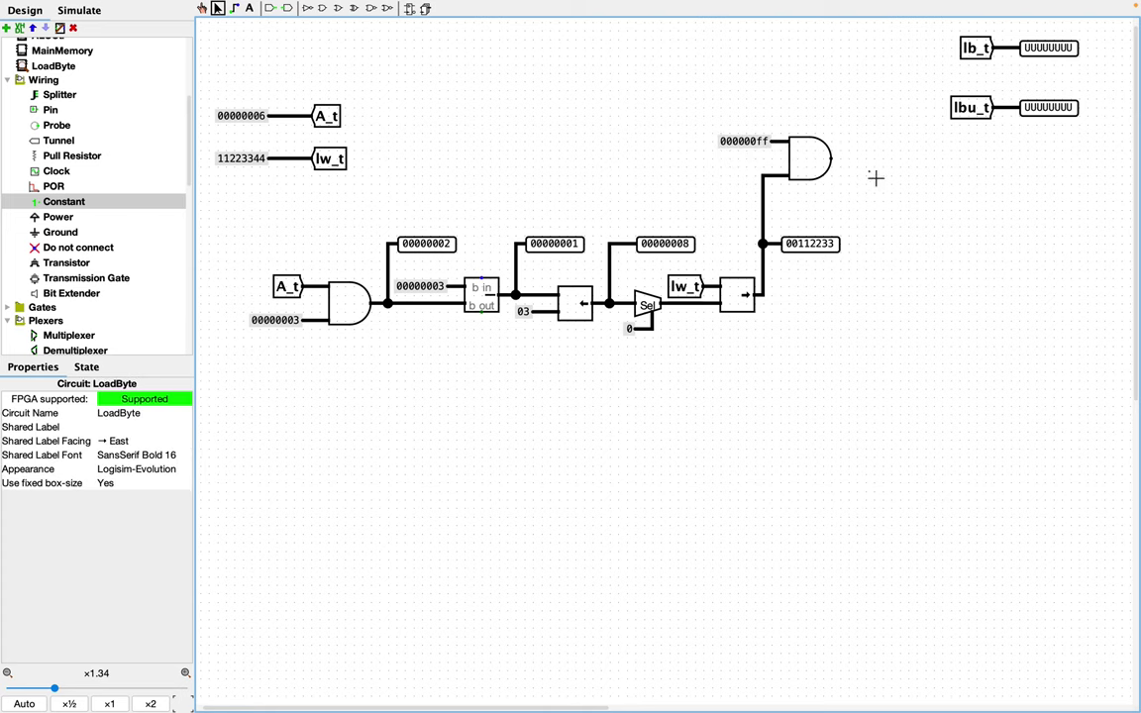
Step: Place a copy of the lbu_t tunnel facing west beside the 0xff AND gate and wire the gate's output to it
left_click(976, 119)
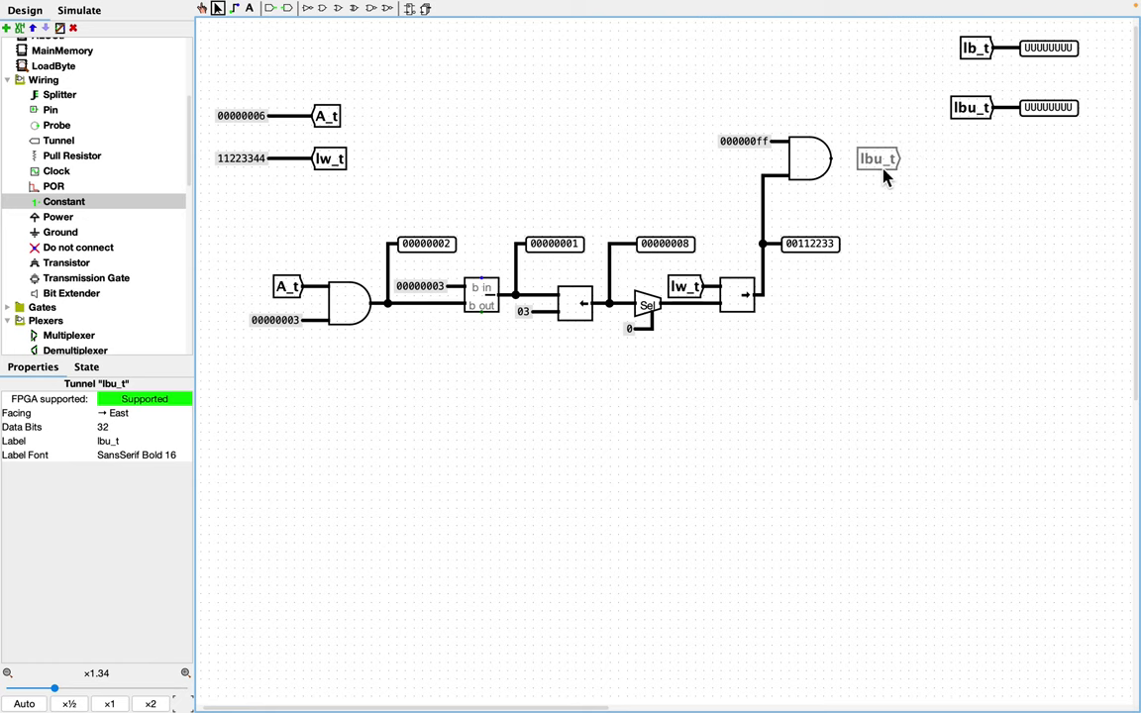
left_click(884, 176)
left_click(124, 414)
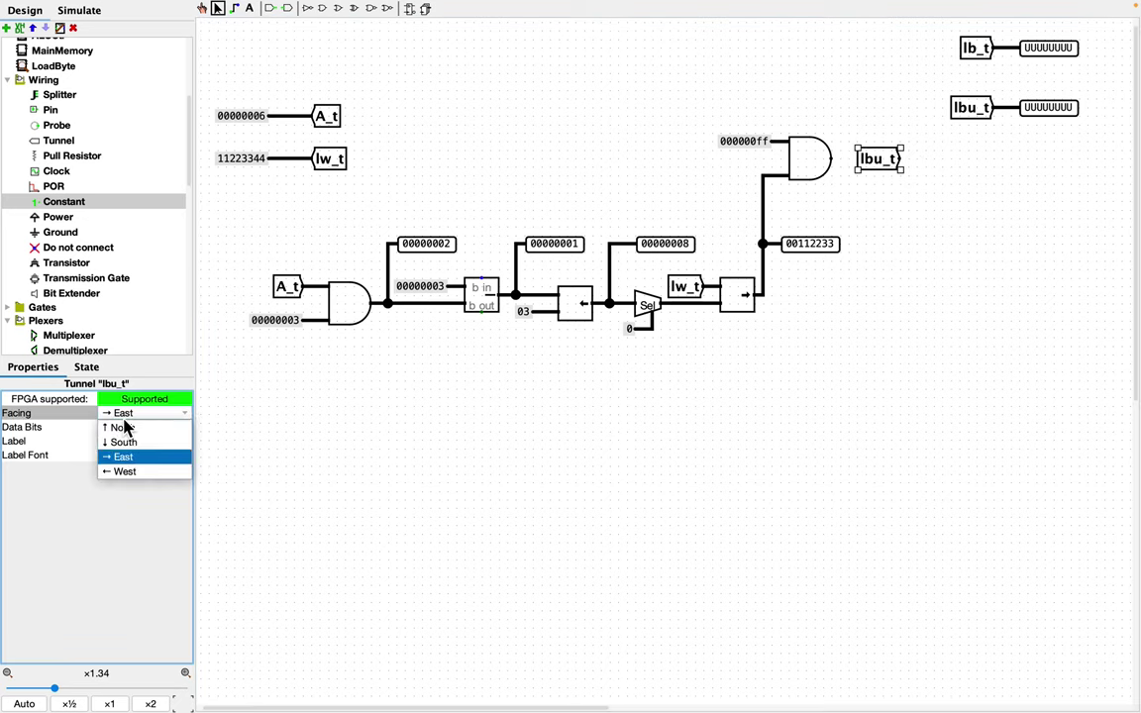
left_click(124, 471)
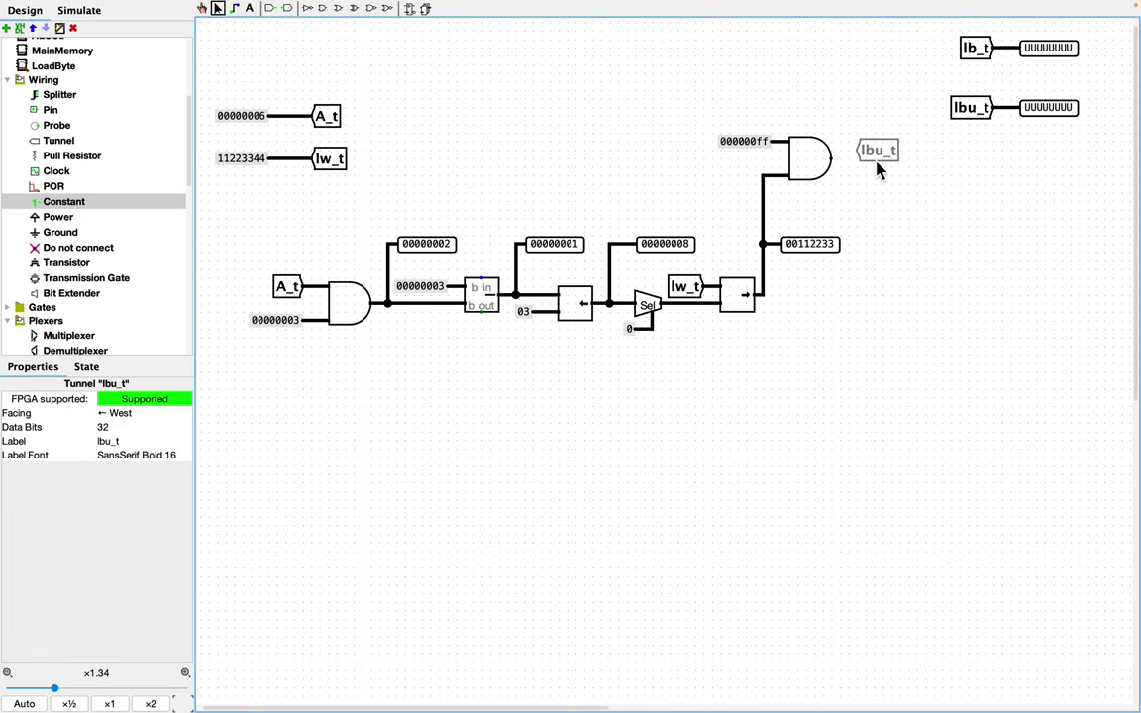
left_click(878, 178)
left_click(1045, 213)
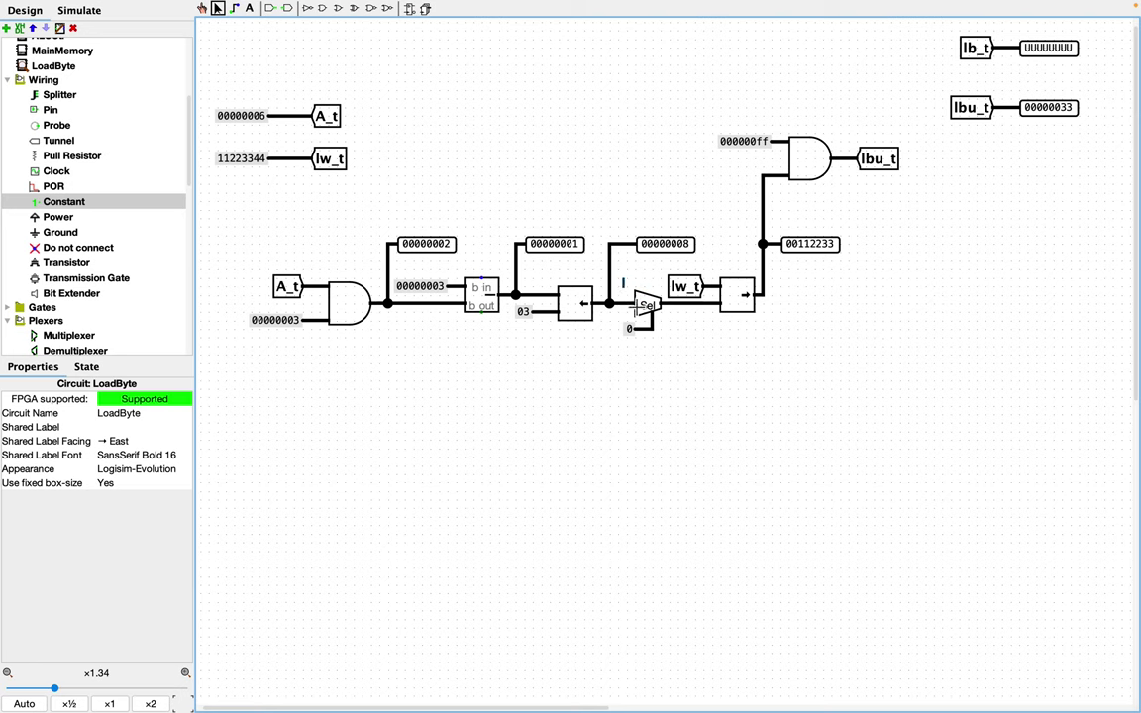
Step: Duplicate the bit selector with its select constant and place the copy after the second shifter
left_click_drag(622, 280, 680, 404)
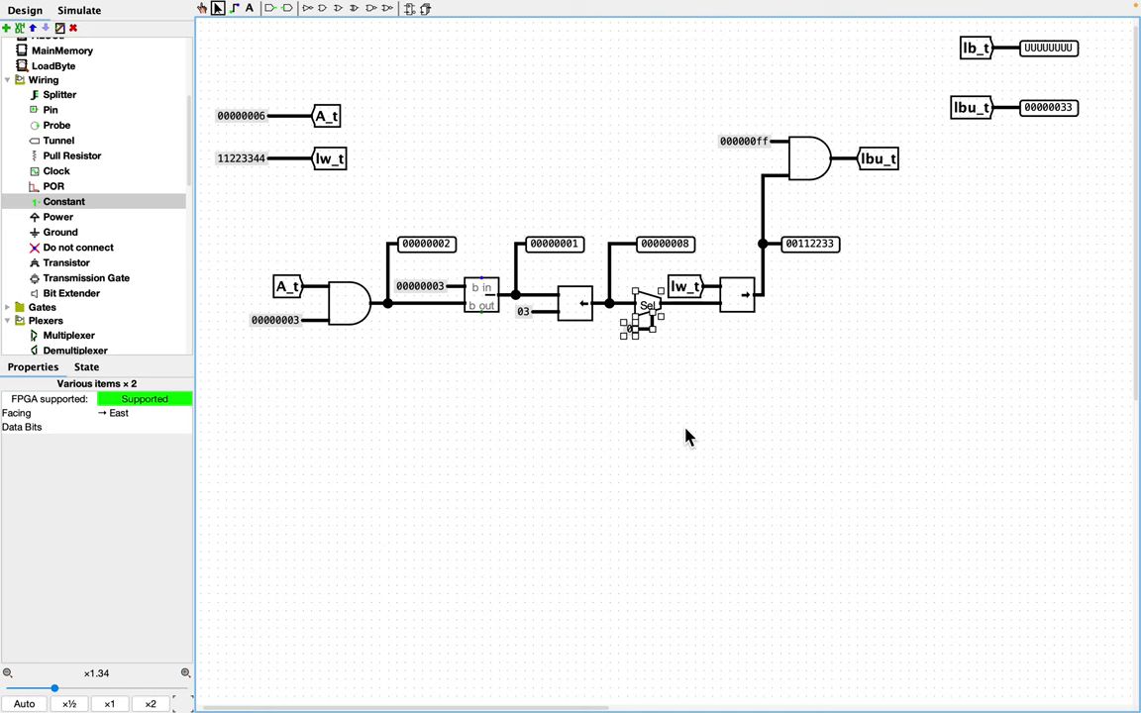
key("ctrl+v")
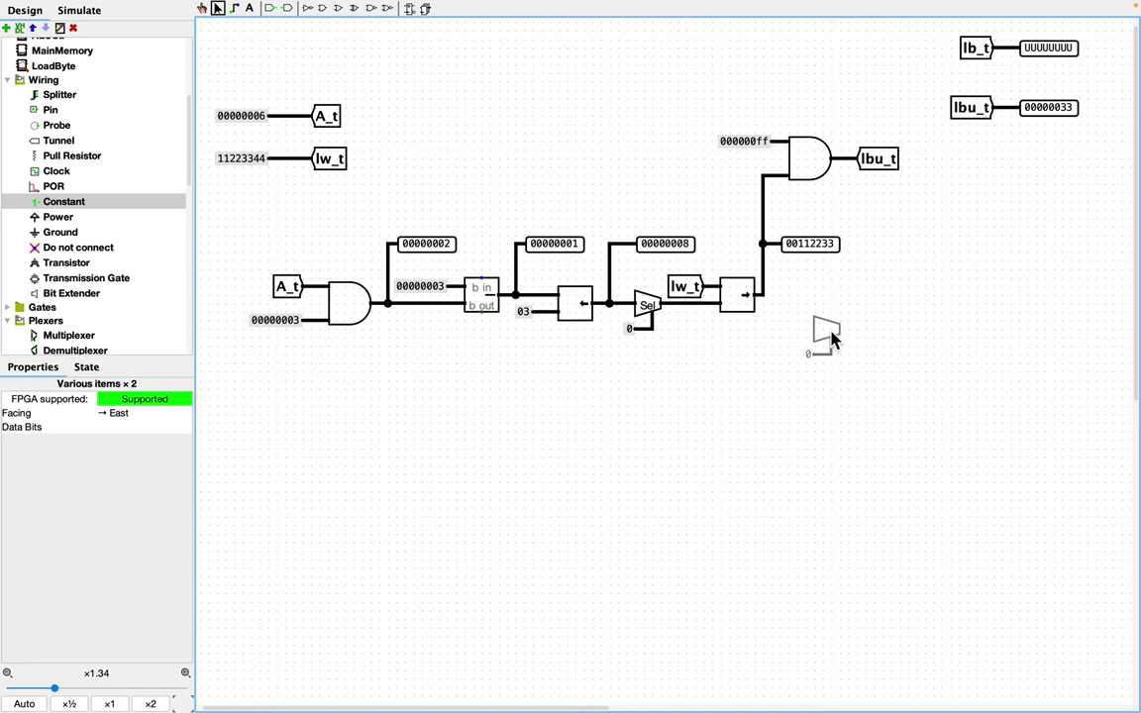
left_click(816, 305)
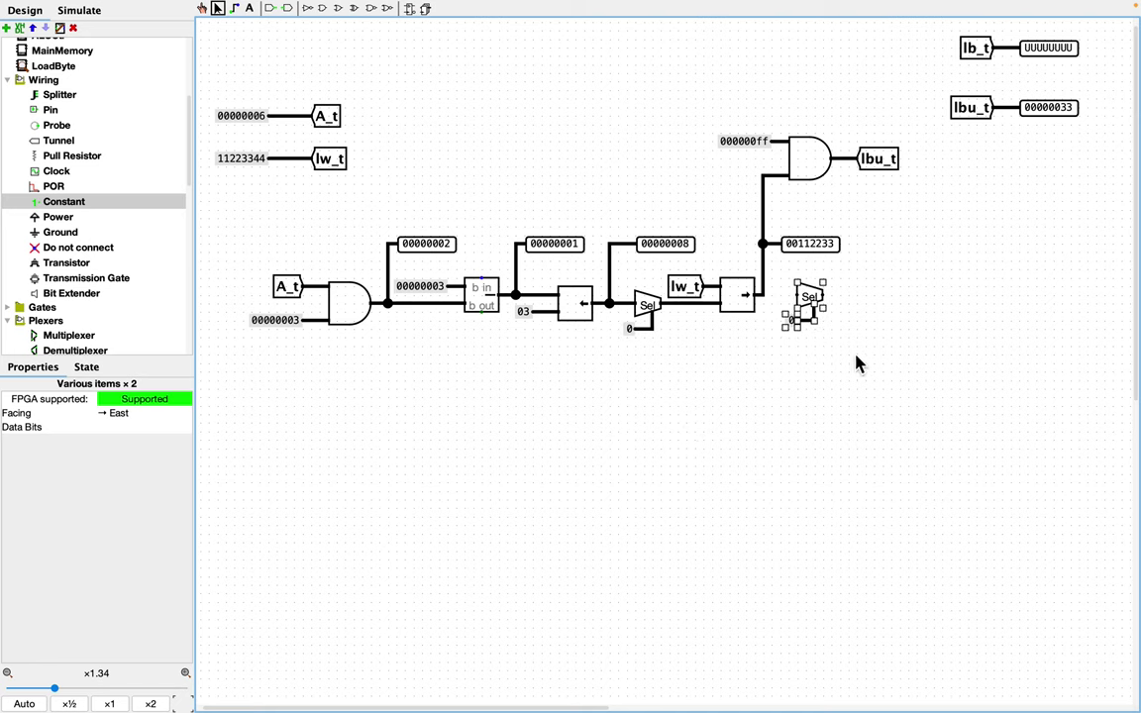
left_click(858, 364)
Step: Set the copied bit selector's output bits to 8
left_click(811, 300)
left_click(120, 443)
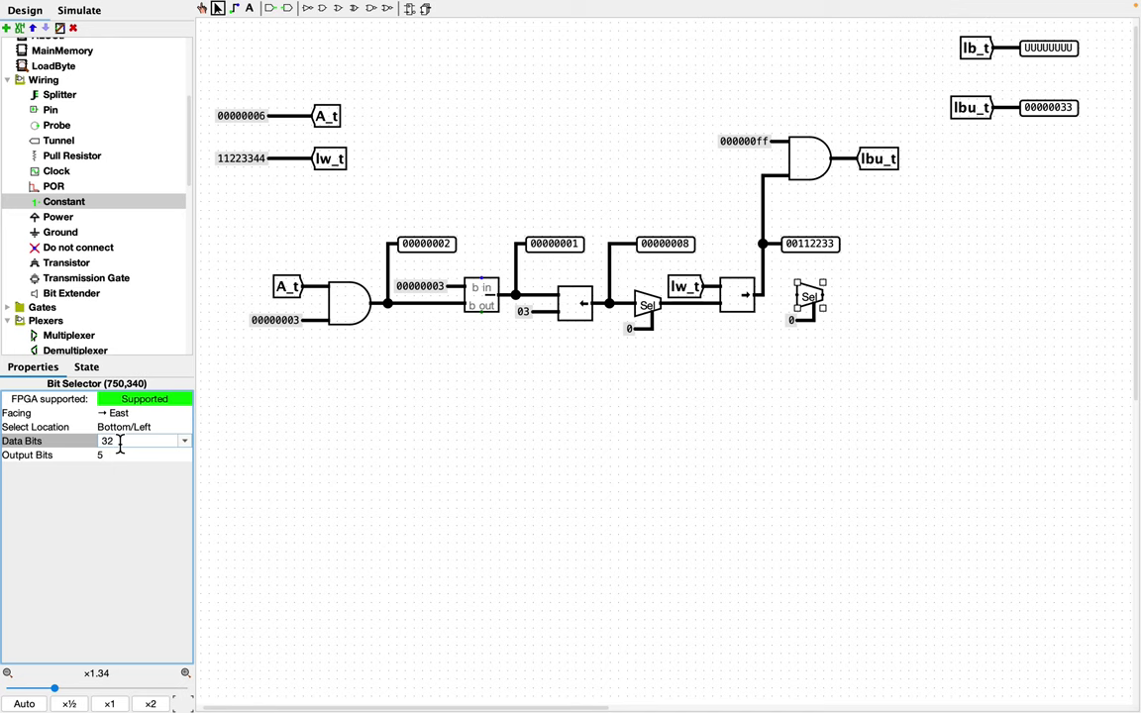
key("Return")
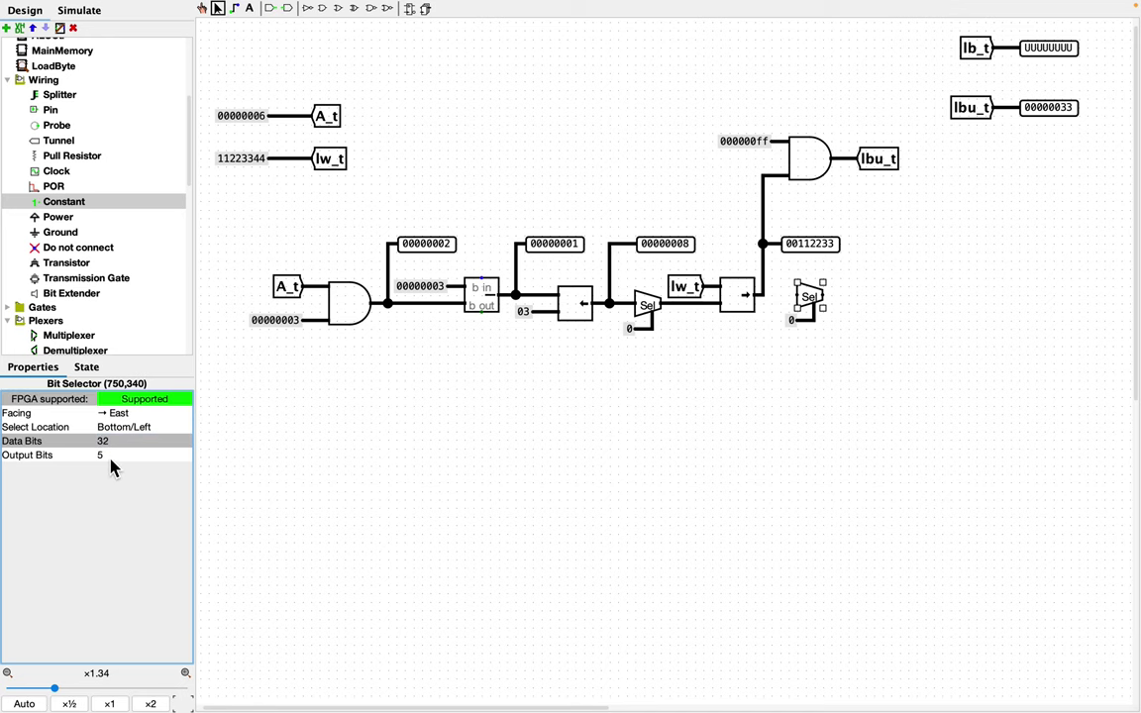
left_click(109, 457)
key("BackSpace")
type("8")
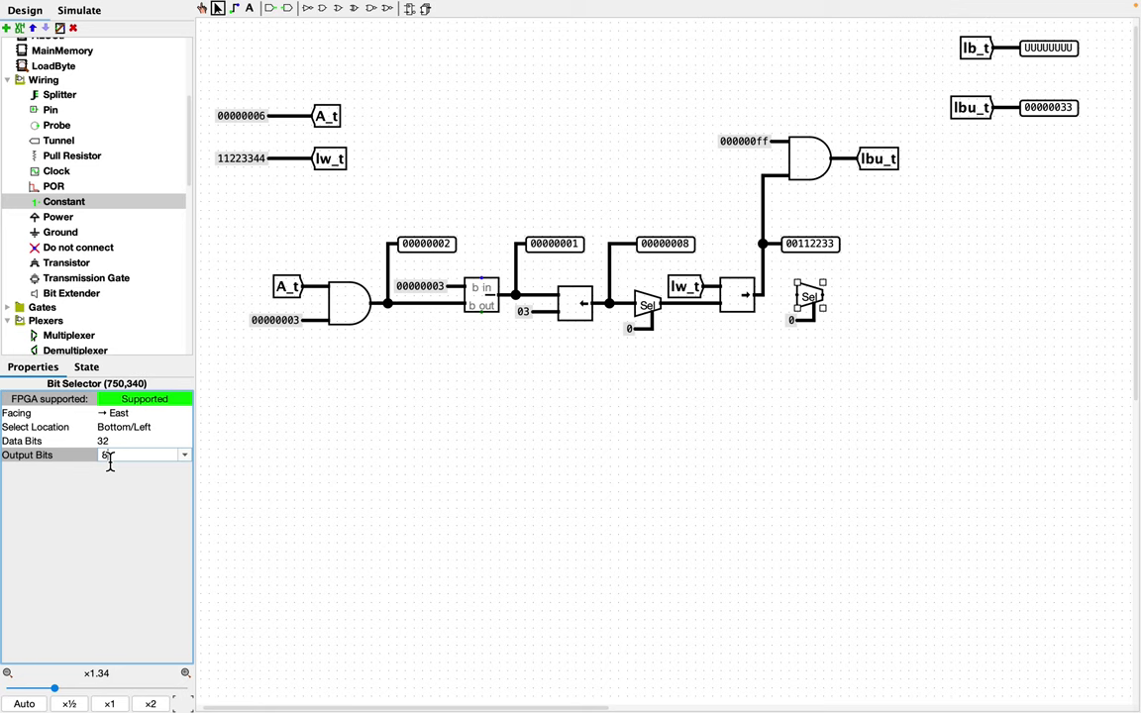
key("Return")
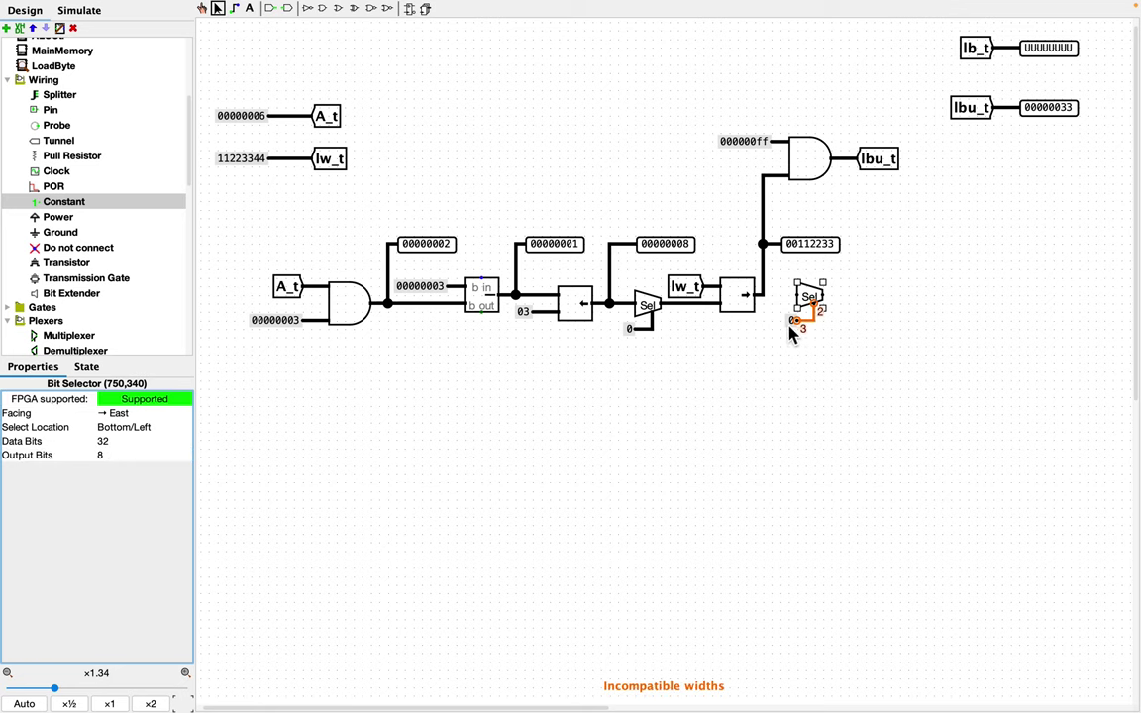
Step: Set the copied select constant's data bits to 2 and wire the second shifter's output to the new bit selector's input
left_click(792, 328)
left_click(121, 429)
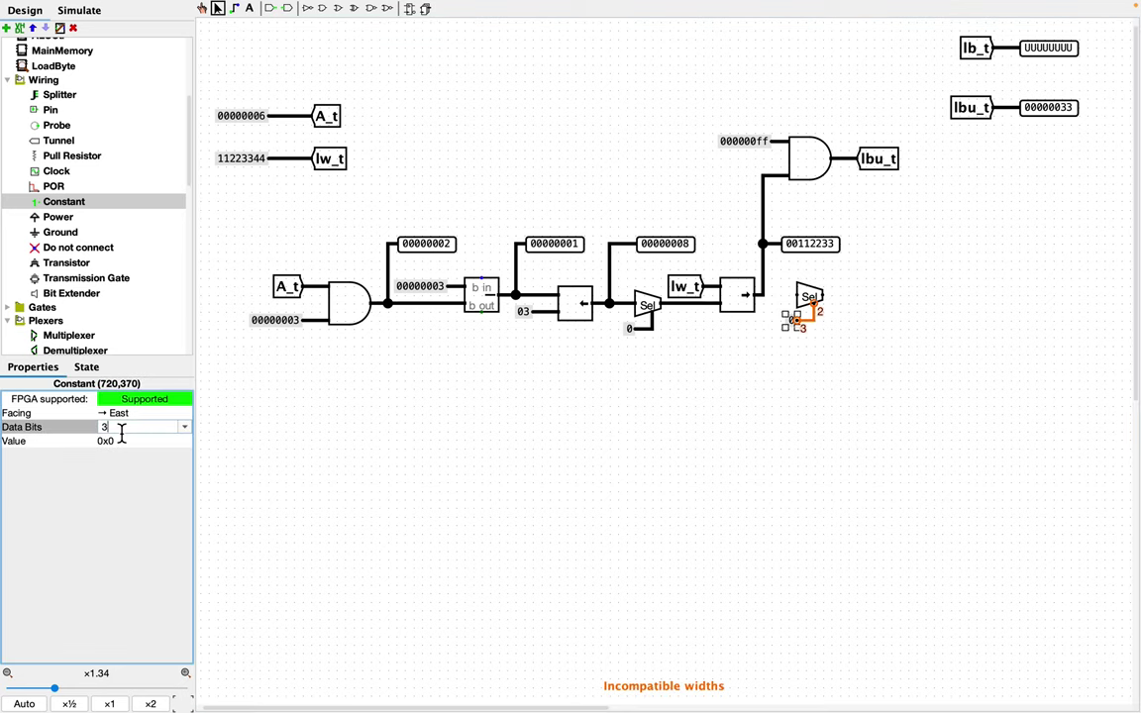
key("BackSpace")
type("2")
key("Return")
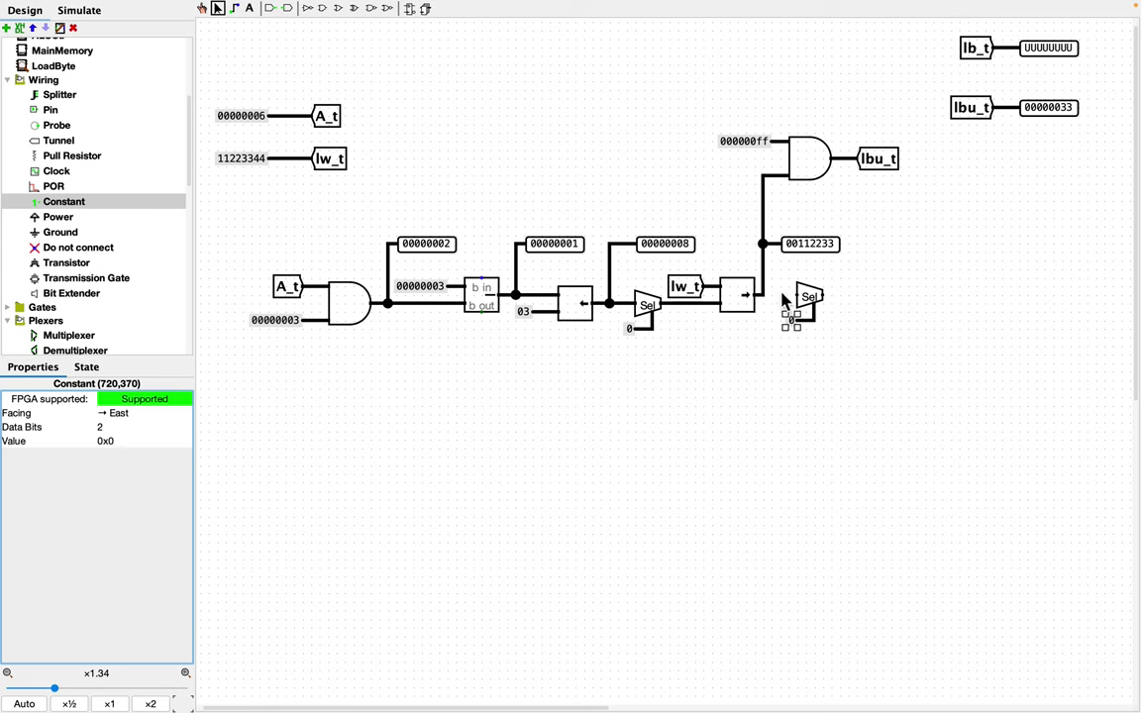
left_click_drag(763, 294, 797, 297)
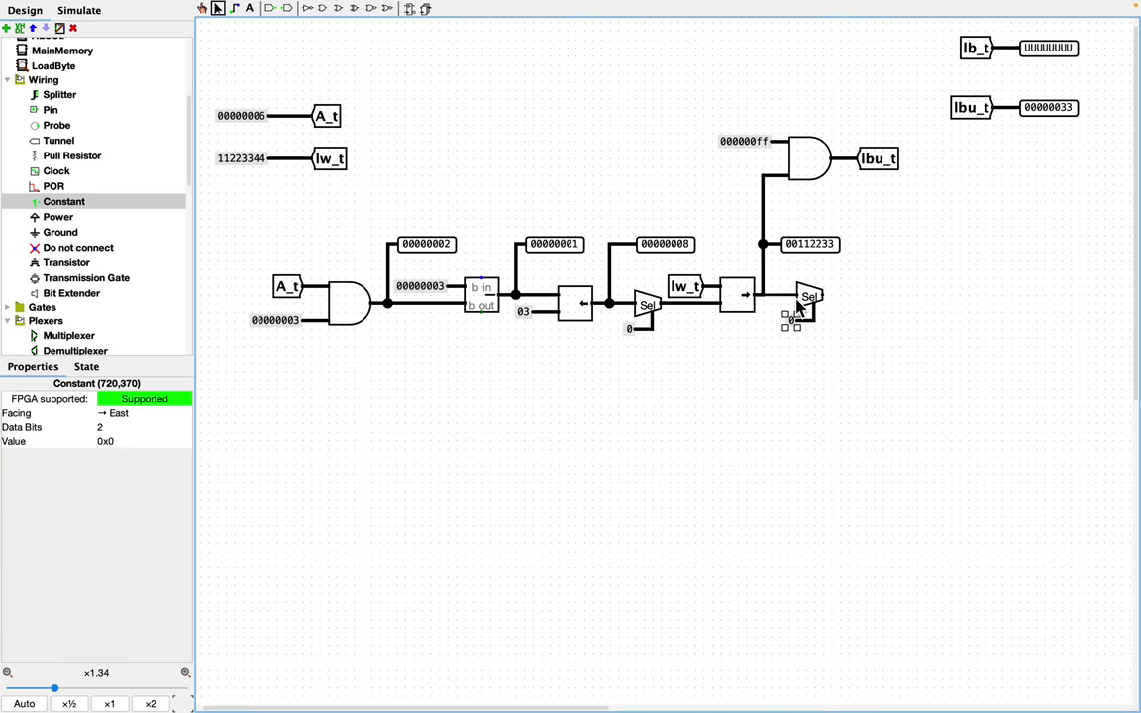
left_click(735, 441)
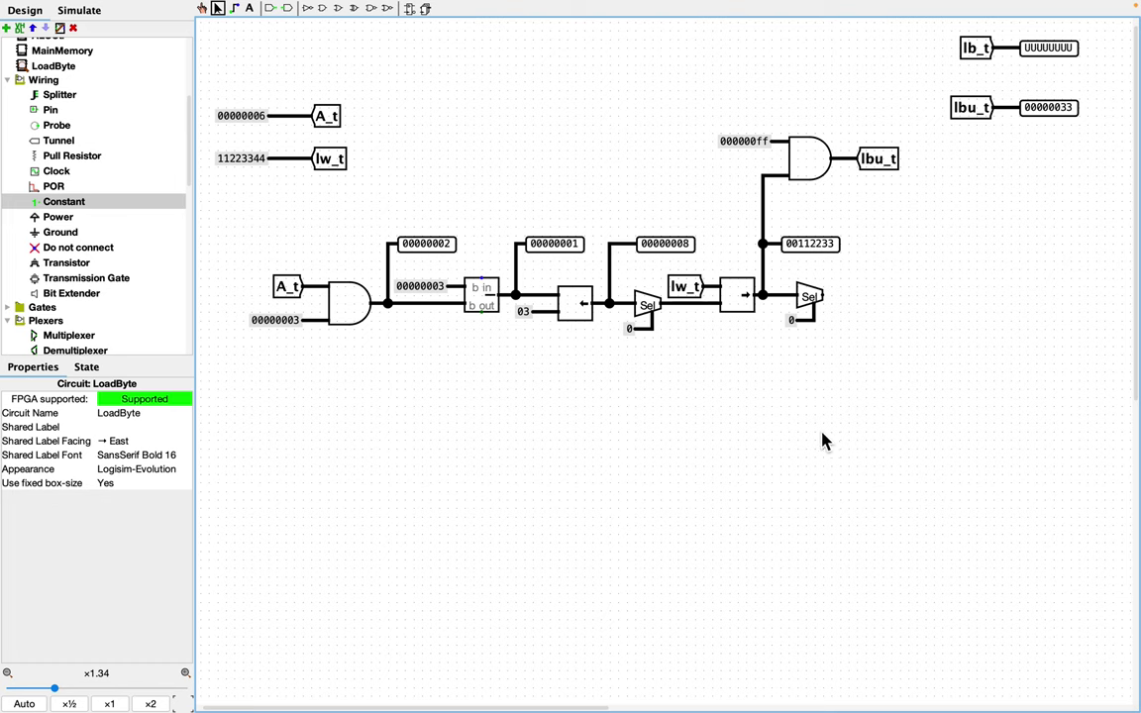
Step: Place a sign Bit Extender after the new bit selector, set its output width to 32, and wire the selector's output to it
scroll(70, 288, "down", 1)
left_click(68, 260)
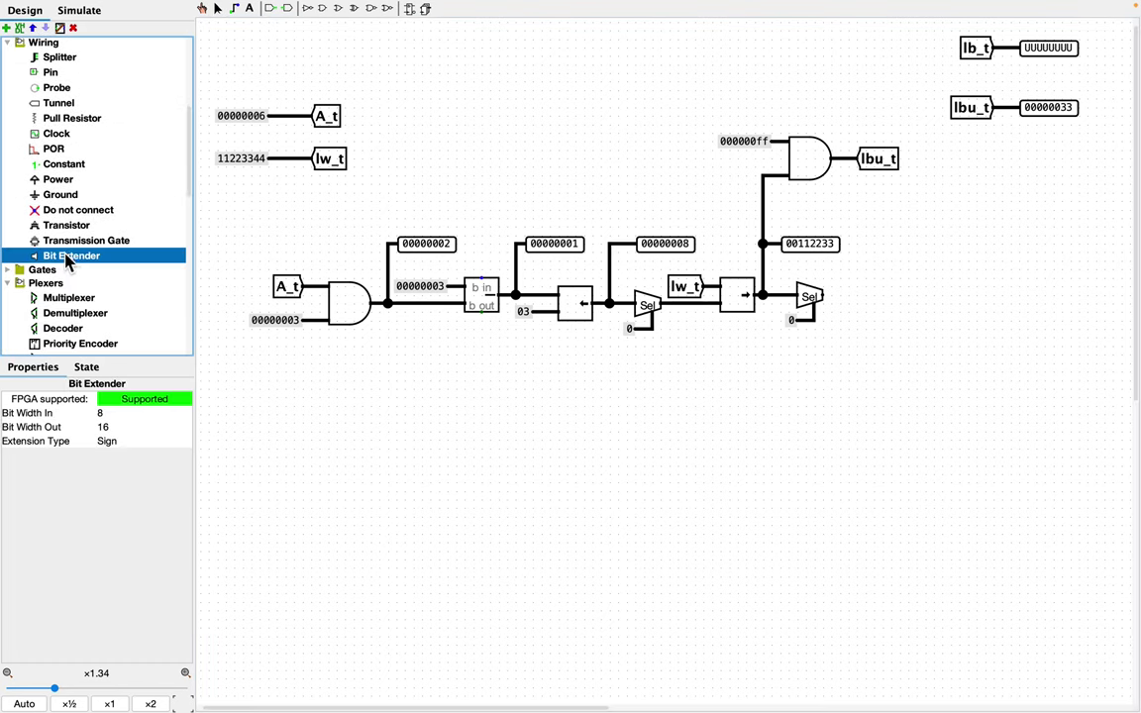
left_click(883, 295)
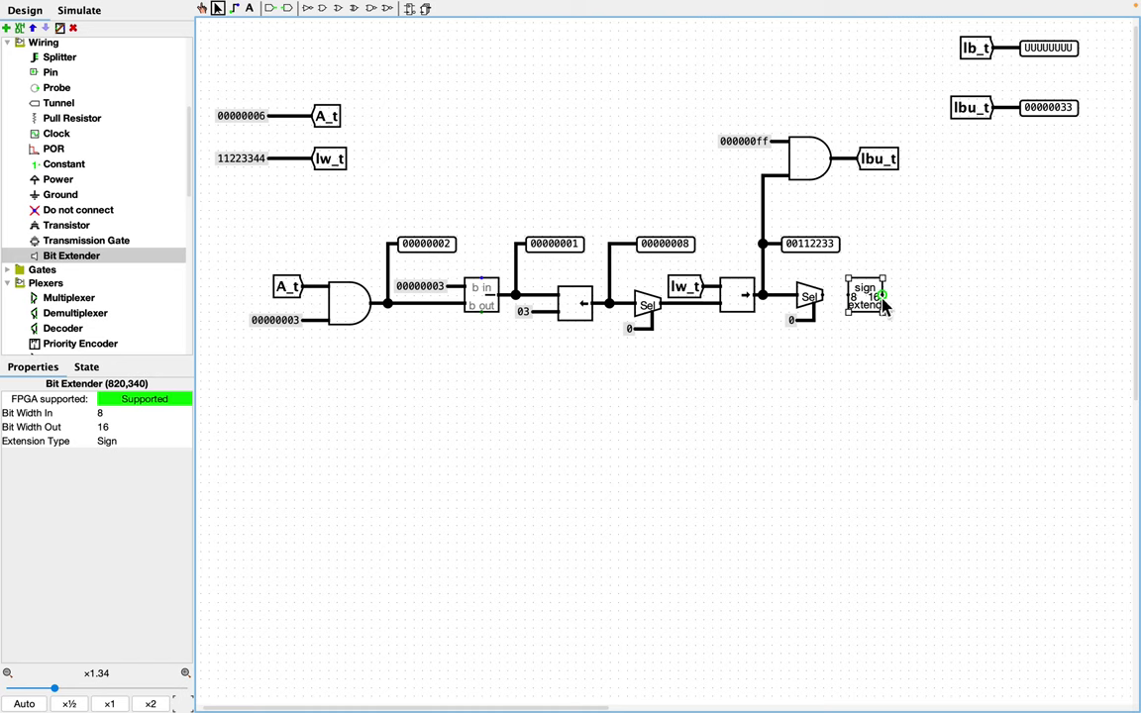
key("BackSpace")
key("BackSpace")
type("32")
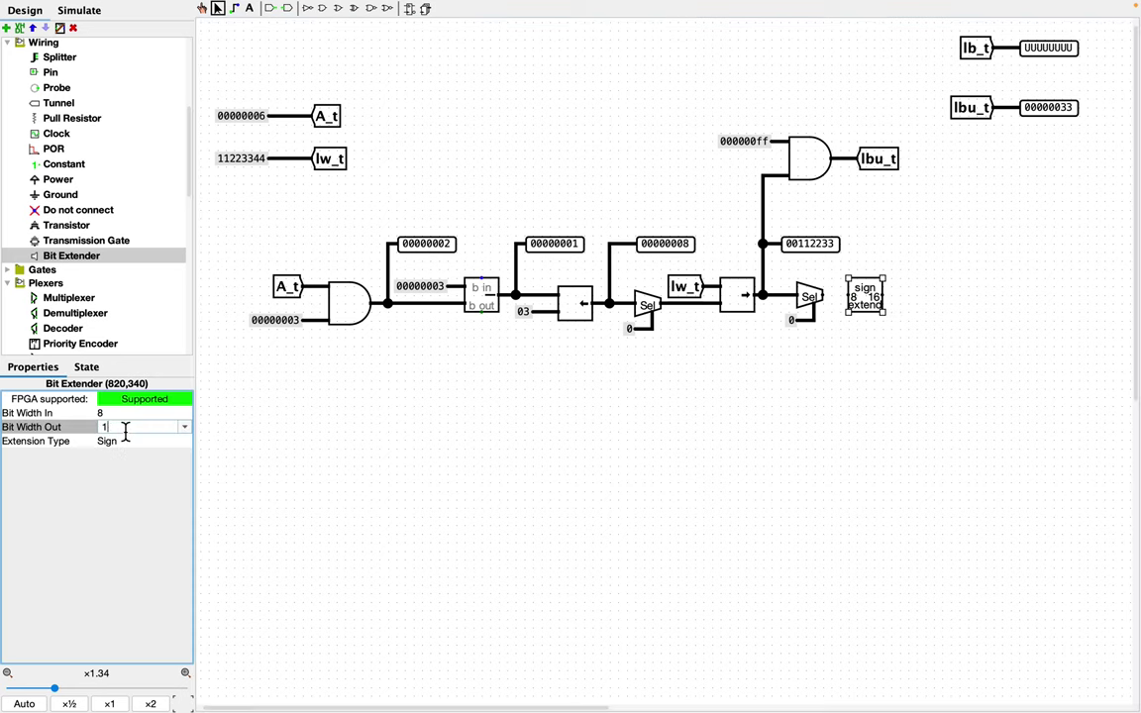
key("Return")
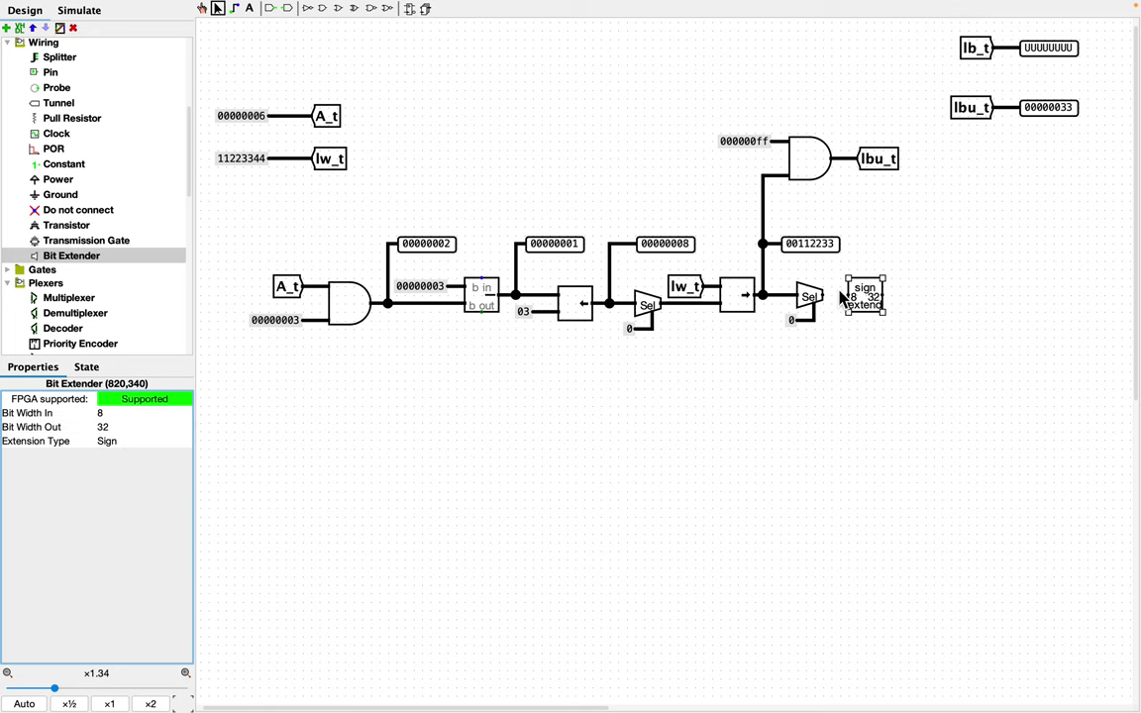
left_click(852, 378)
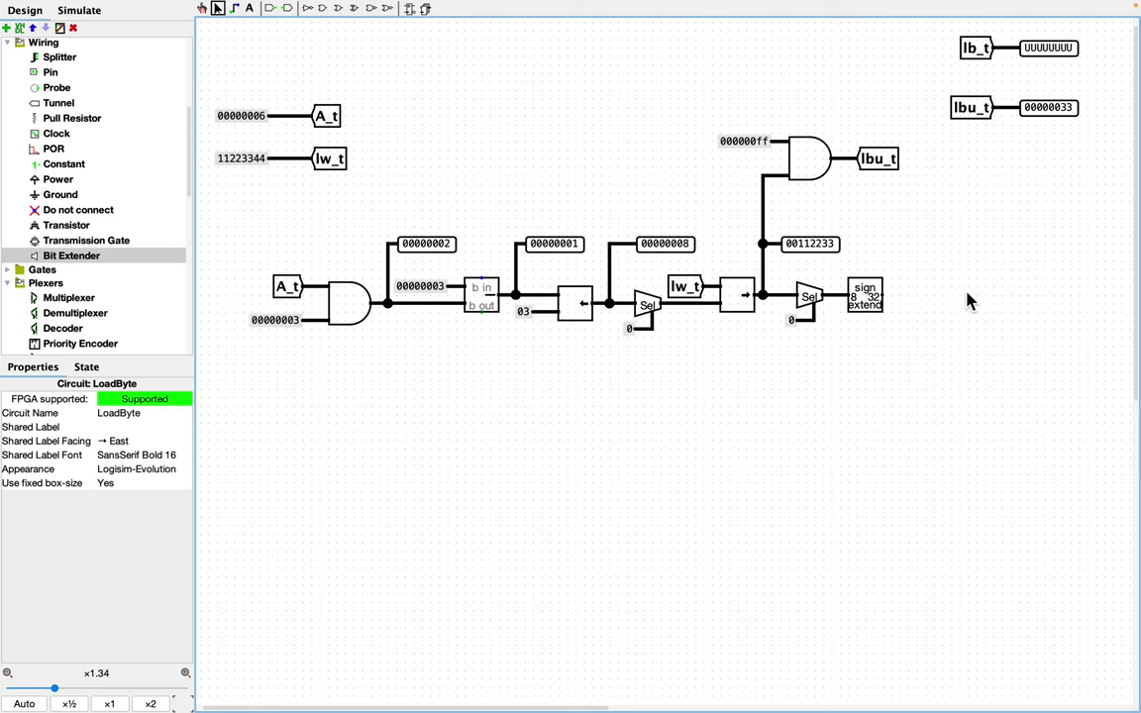
Step: Place a copy of the lb_t tunnel facing west beside the Bit Extender and wire the extender's output to it
left_click(976, 66)
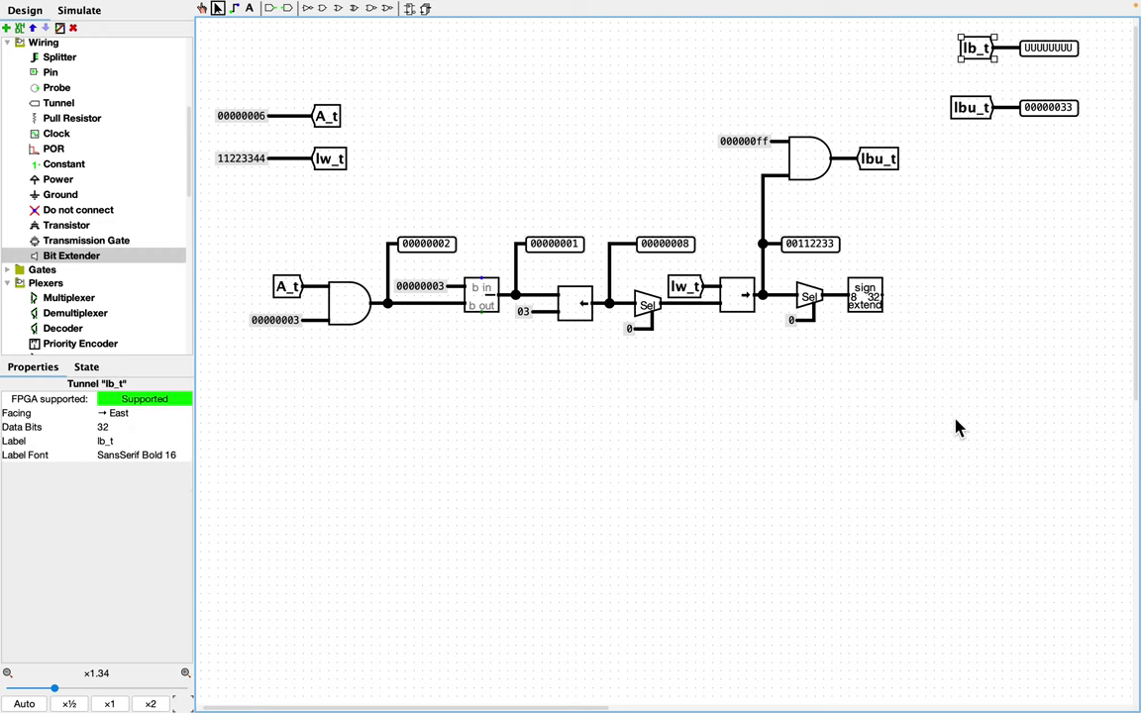
key("ctrl+c")
key("ctrl+v")
left_click(931, 313)
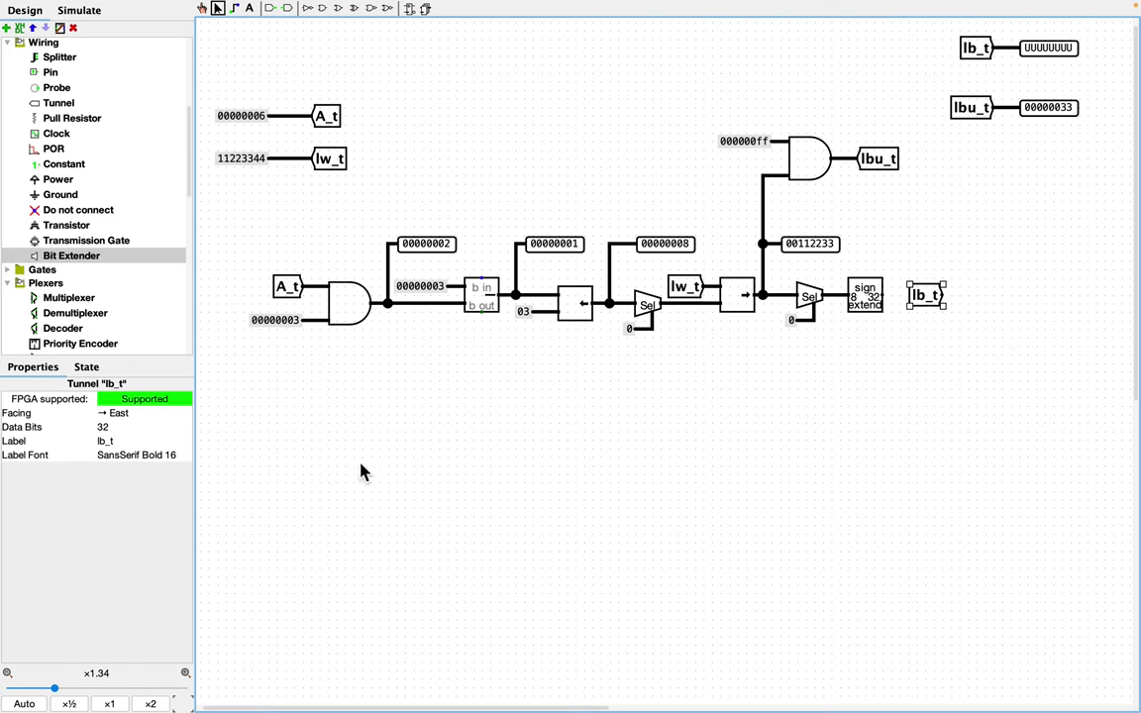
left_click(149, 417)
left_click(144, 471)
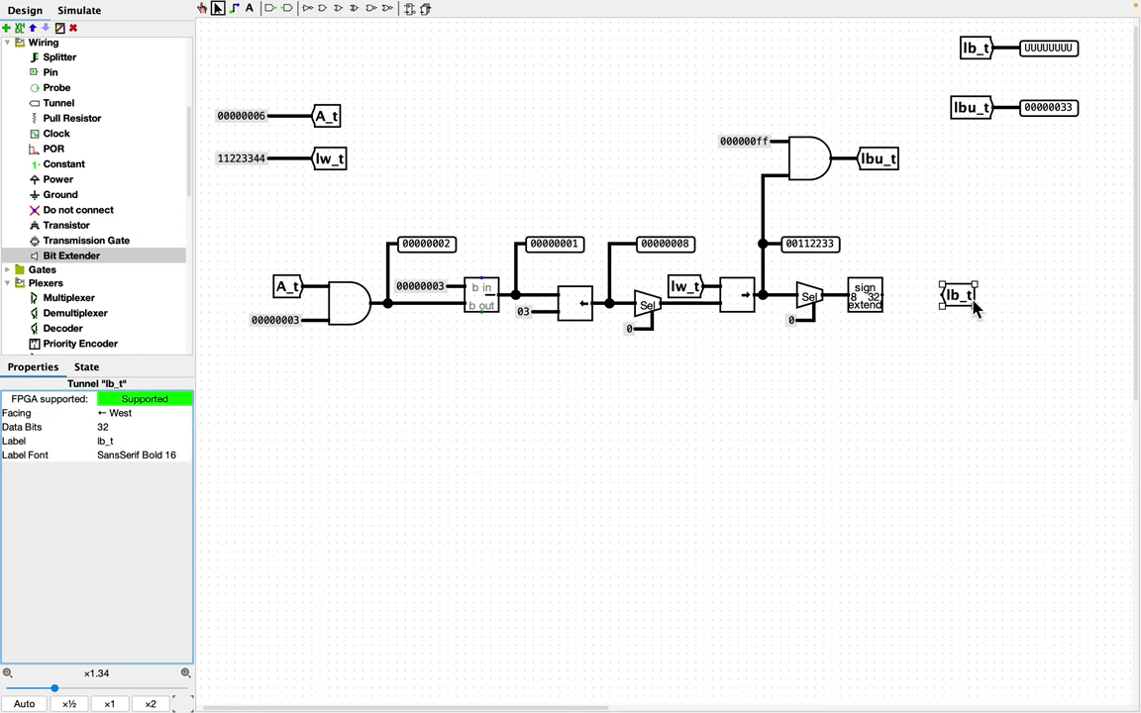
left_click_drag(973, 308, 946, 308)
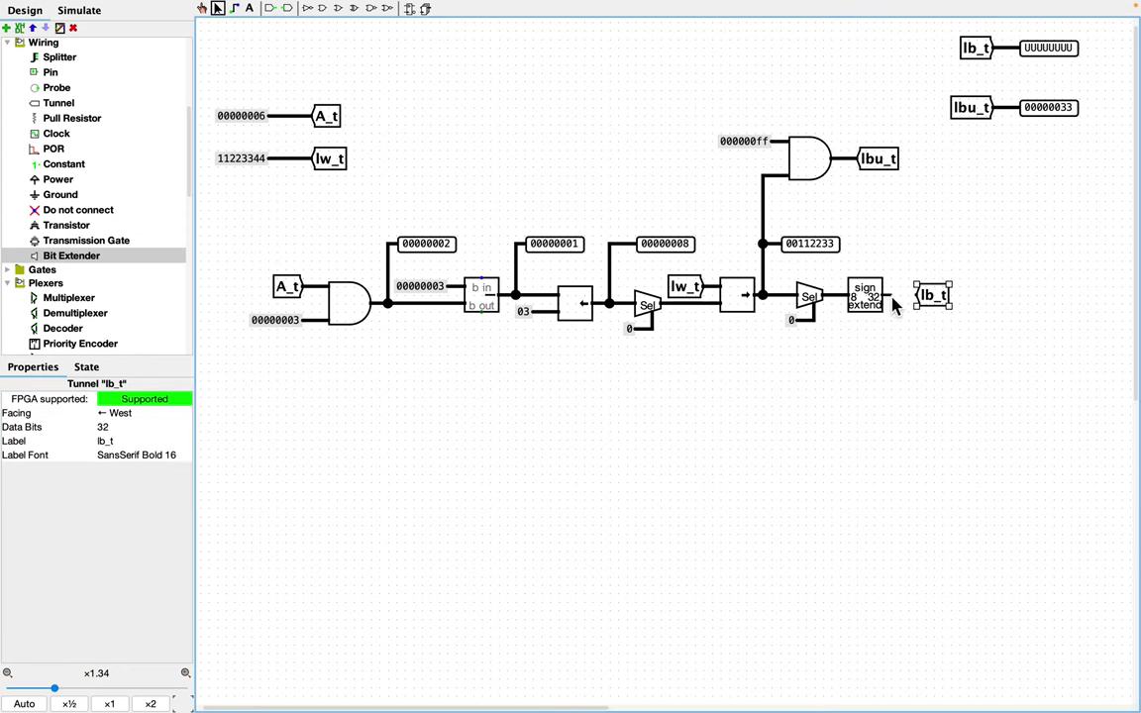
left_click(981, 288)
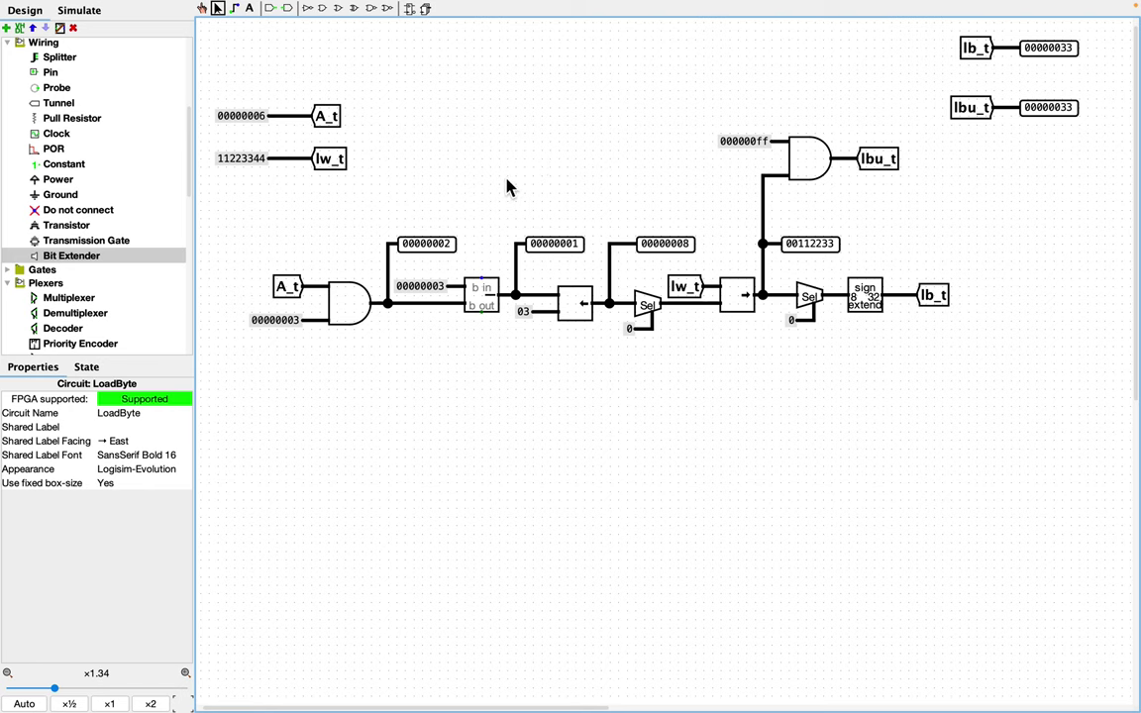
Step: Set the constant feeding the lw_t tunnel to 0x11228044
left_click(250, 174)
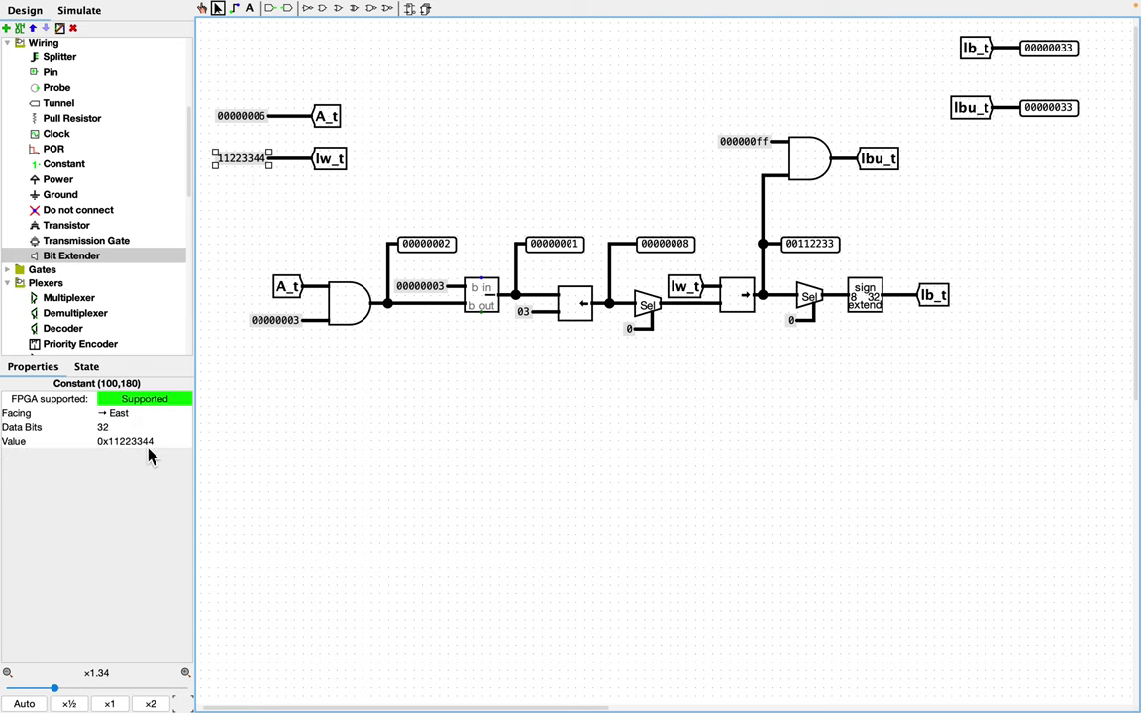
left_click(149, 442)
key("BackSpace")
key("BackSpace")
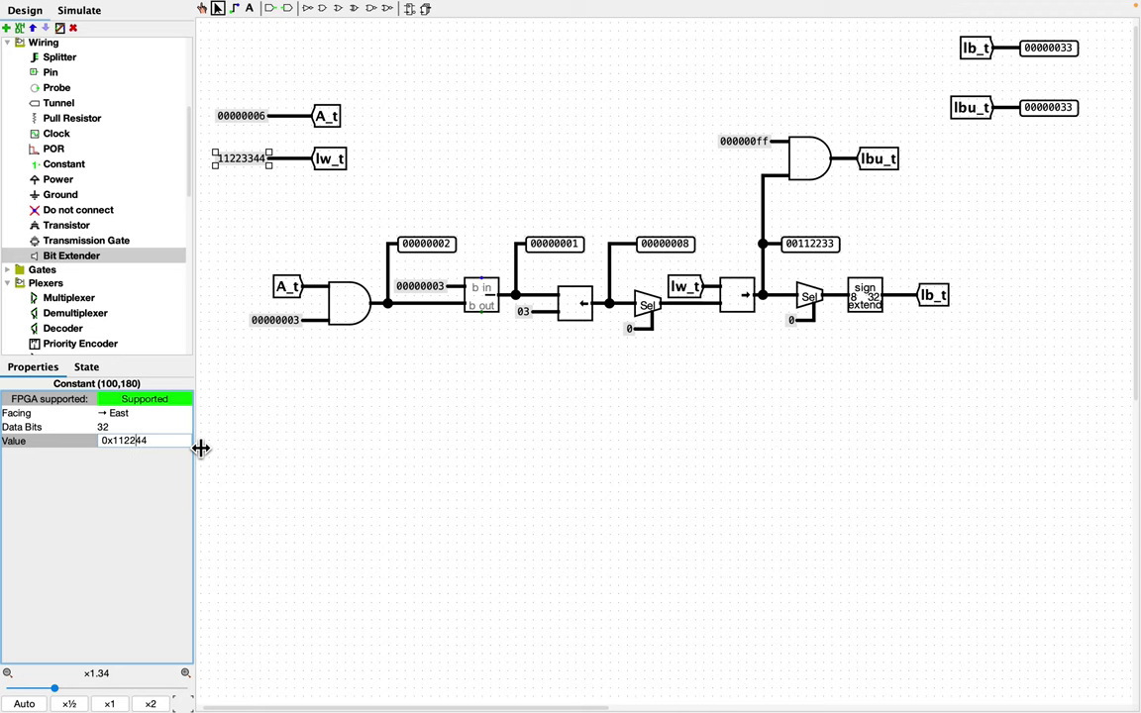
type("80")
key("Return")
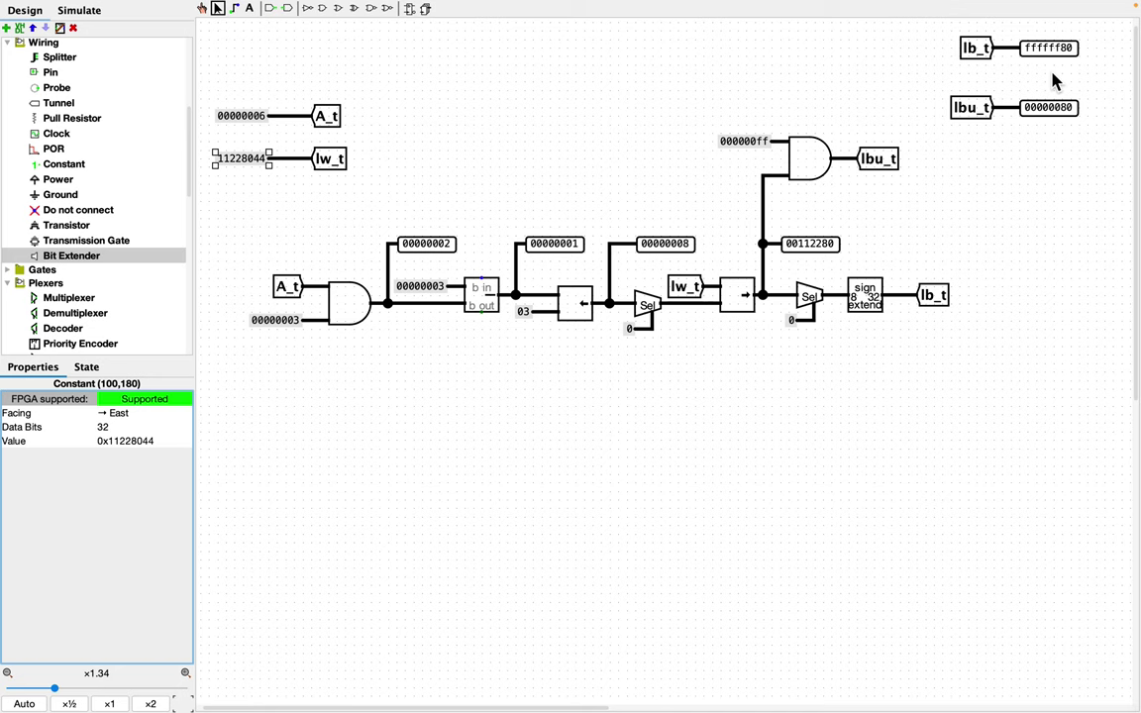
Step: Set the constant feeding the lw_t tunnel to 0x11227f44
left_click(136, 441)
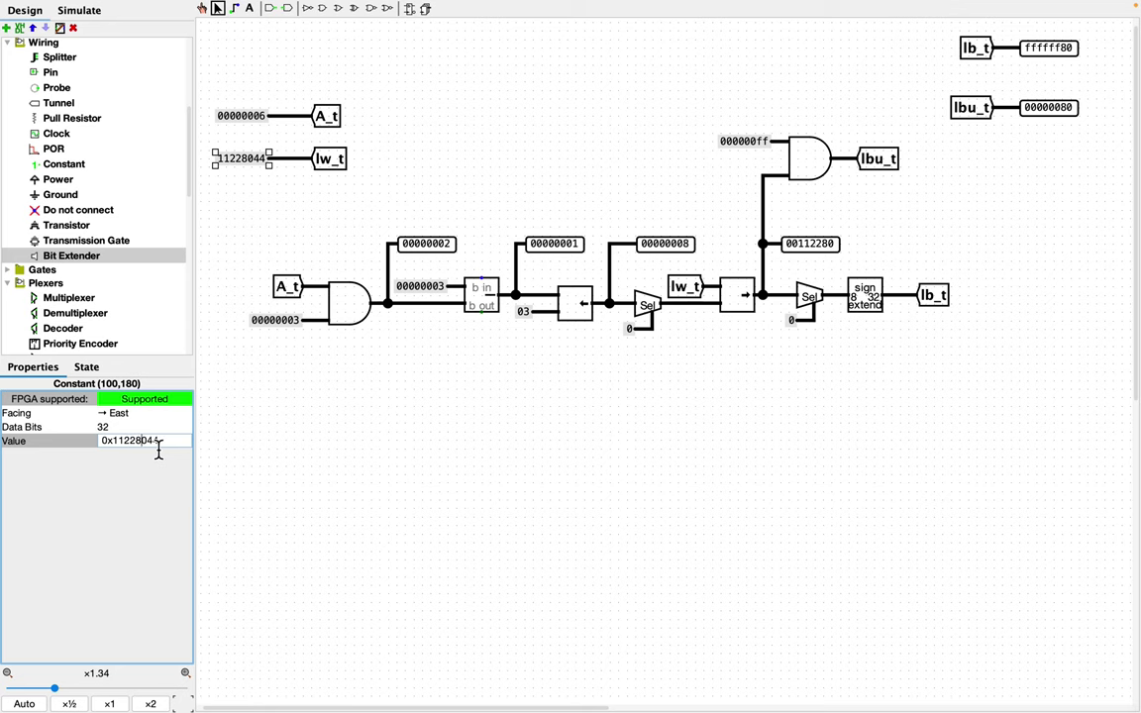
key("BackSpace")
key("BackSpace")
type("7f")
key("Return")
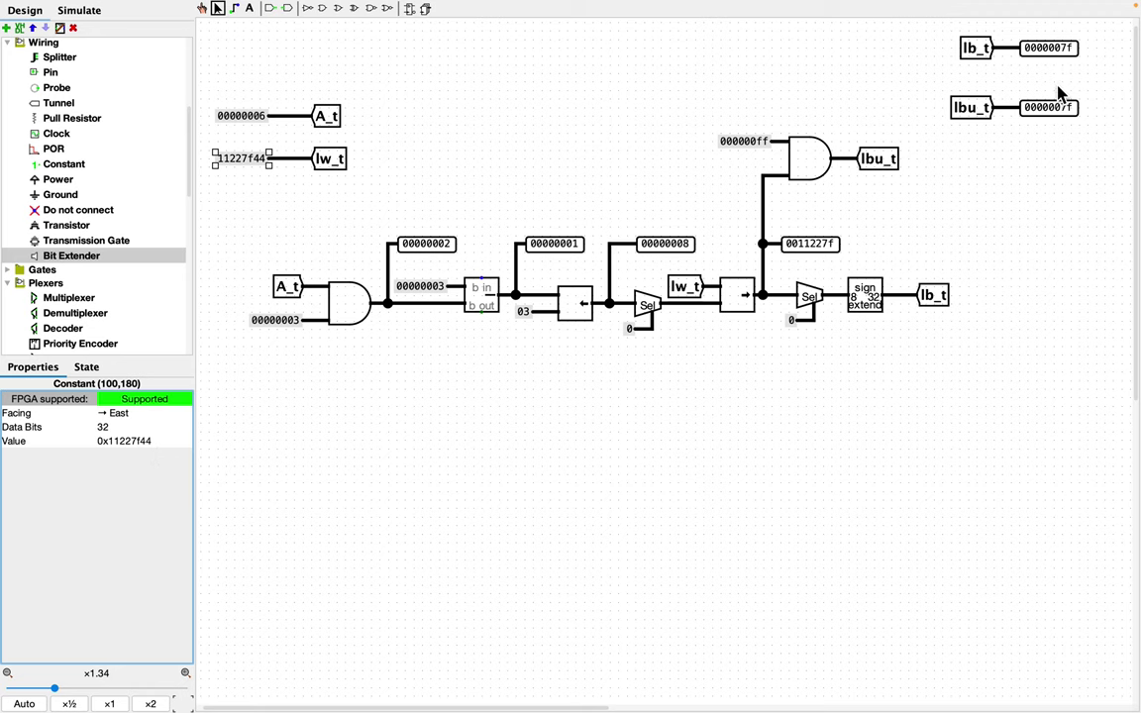
left_click(476, 166)
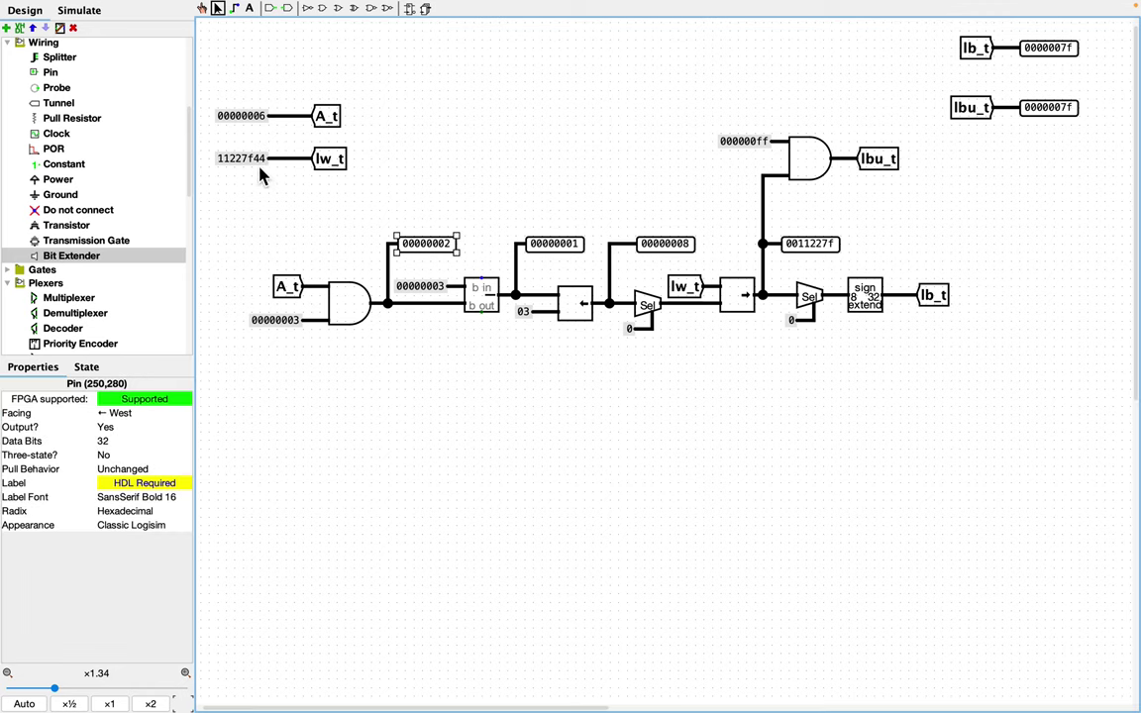
Step: Set the constant feeding the A_t tunnel to 0x9
left_click(238, 115)
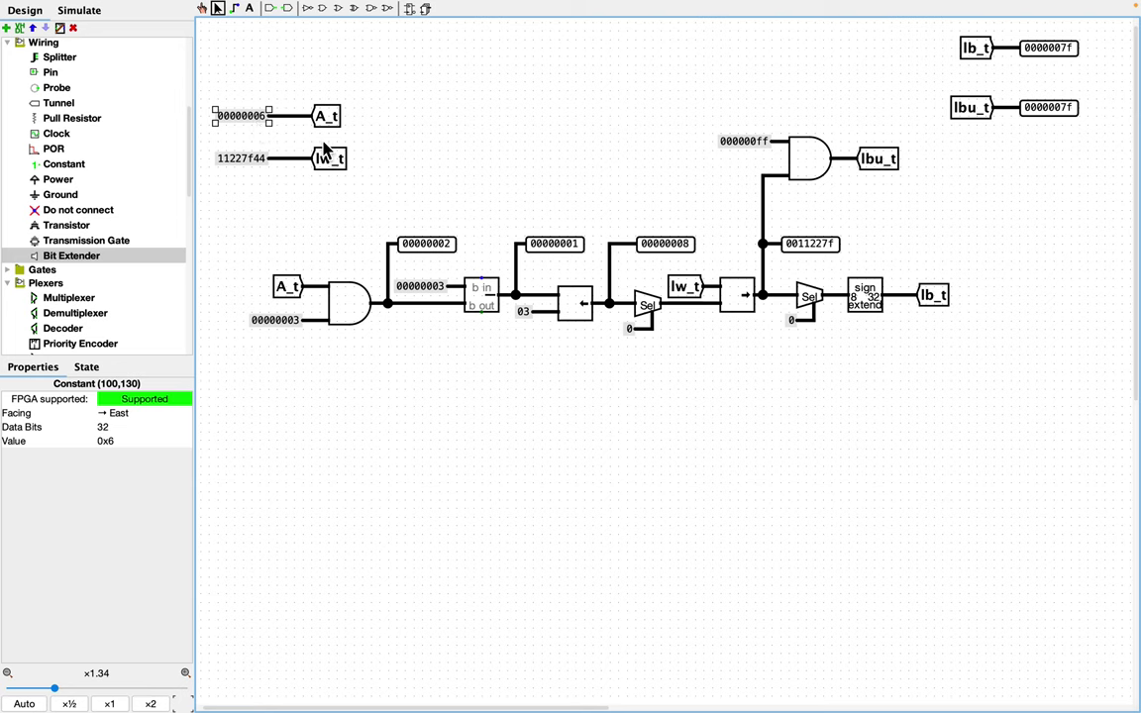
left_click(145, 445)
key("BackSpace")
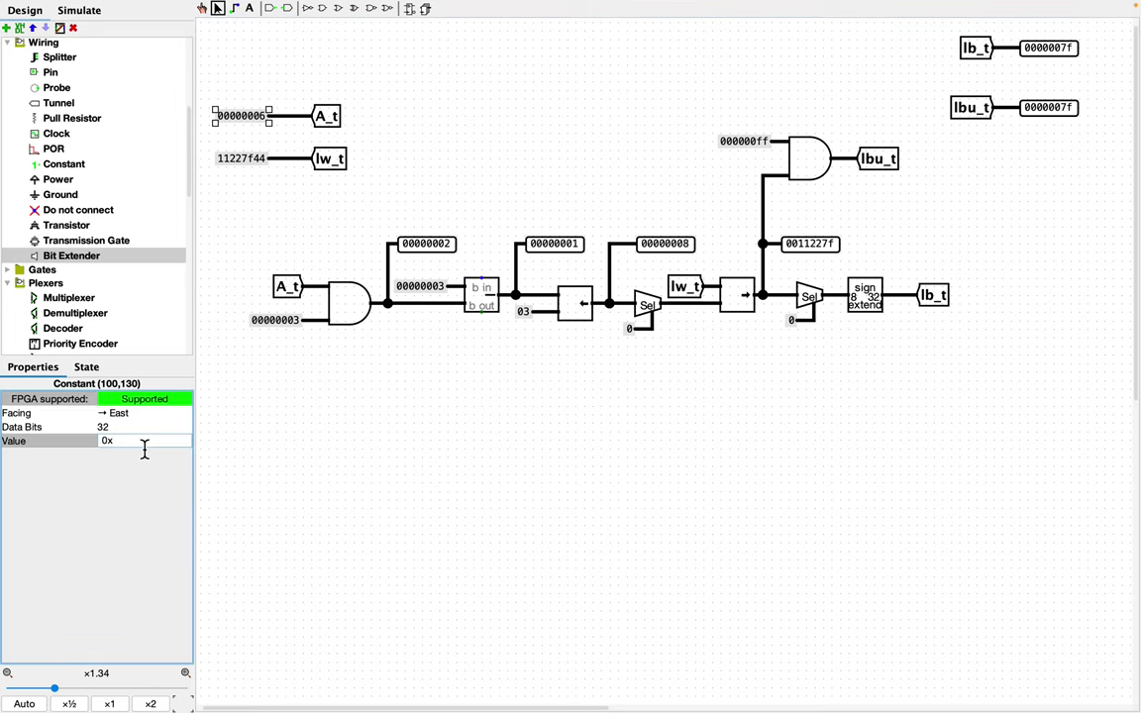
type("9")
key("Return")
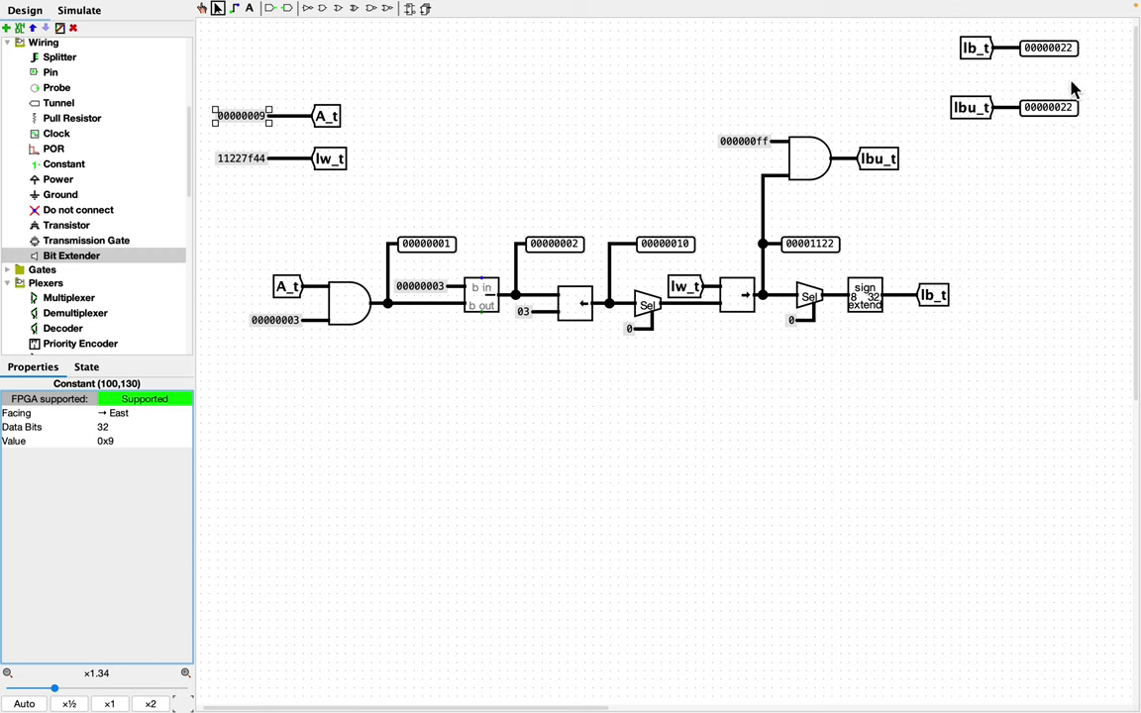
Step: Set the constant feeding the A_t tunnel to 0x8
left_click(140, 444)
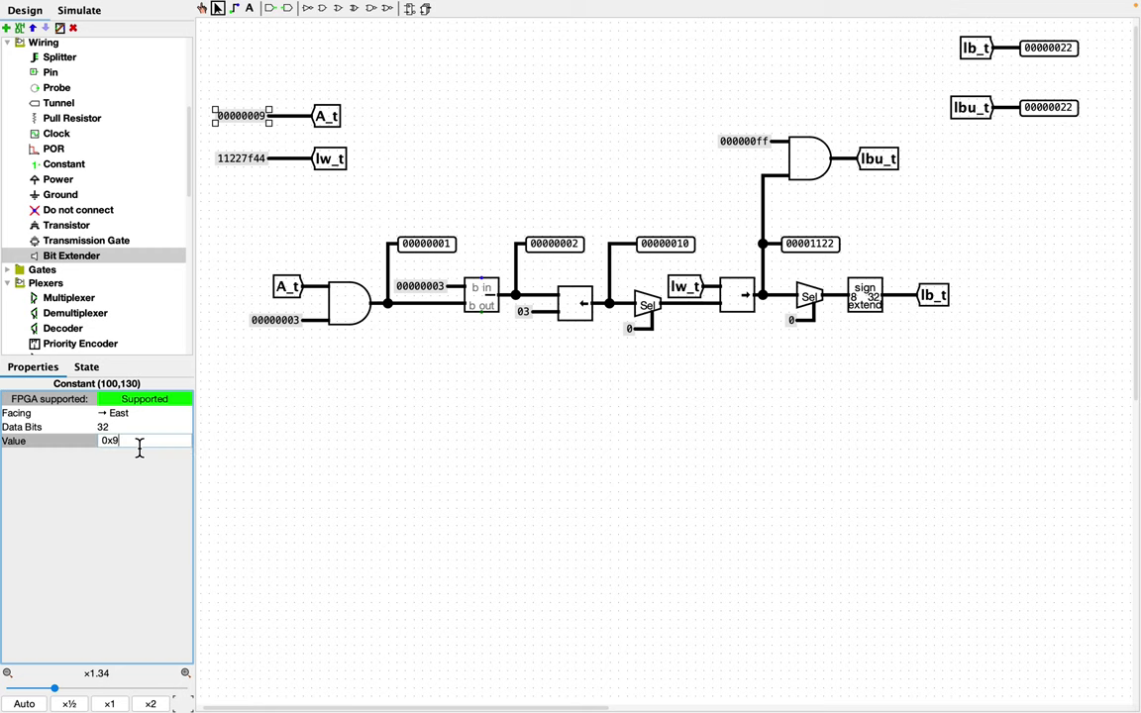
key("BackSpace")
type("8")
key("Return")
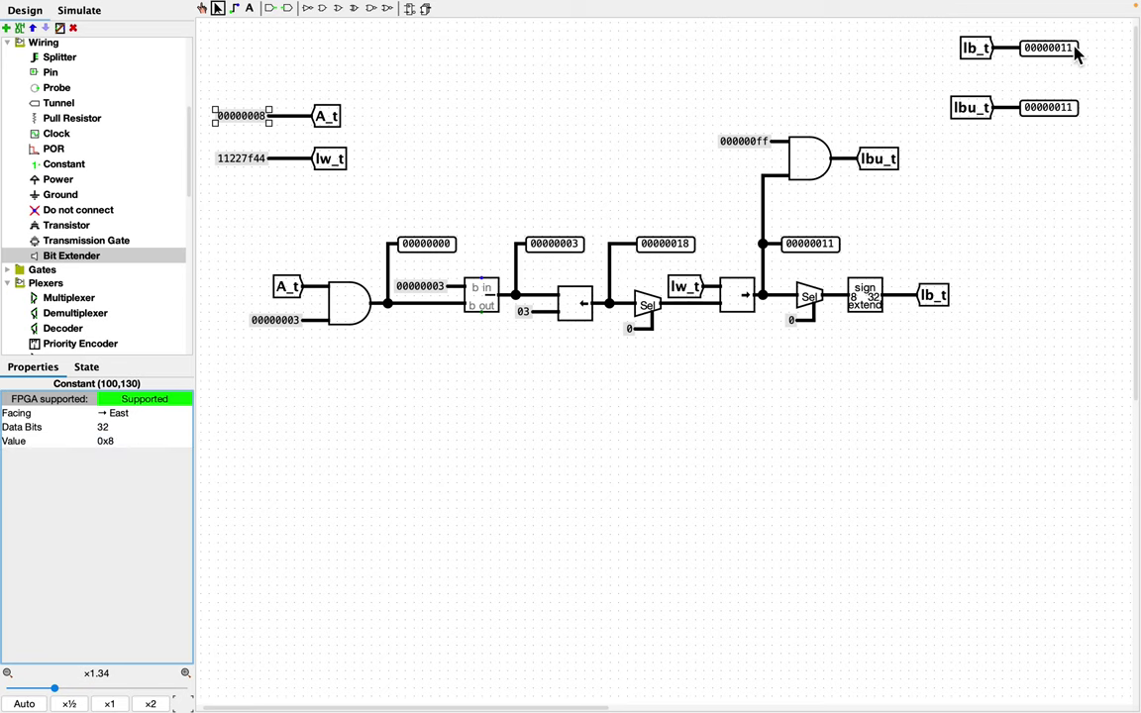
Step: Delete the four intermediate hexadecimal value displays between the A_t AND gate and the sign extender, along with their leftover stub wires
scroll(1034, 146, "right", 3)
scroll(441, 361, "right", 3)
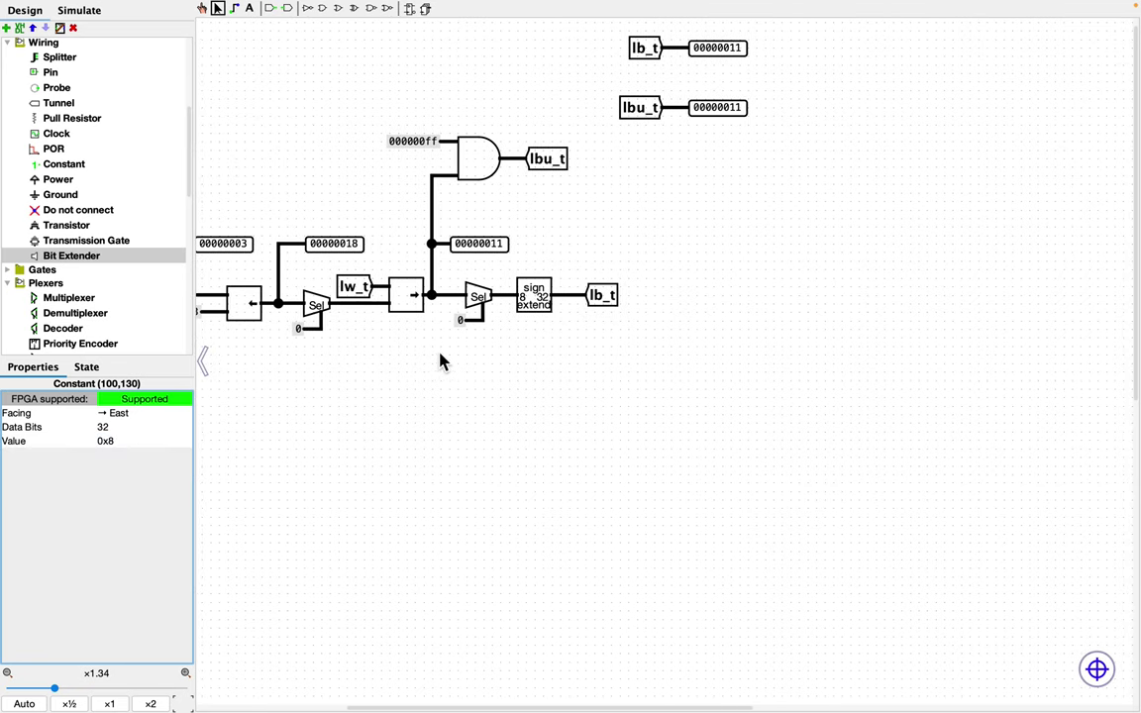
scroll(428, 360, "left", 6)
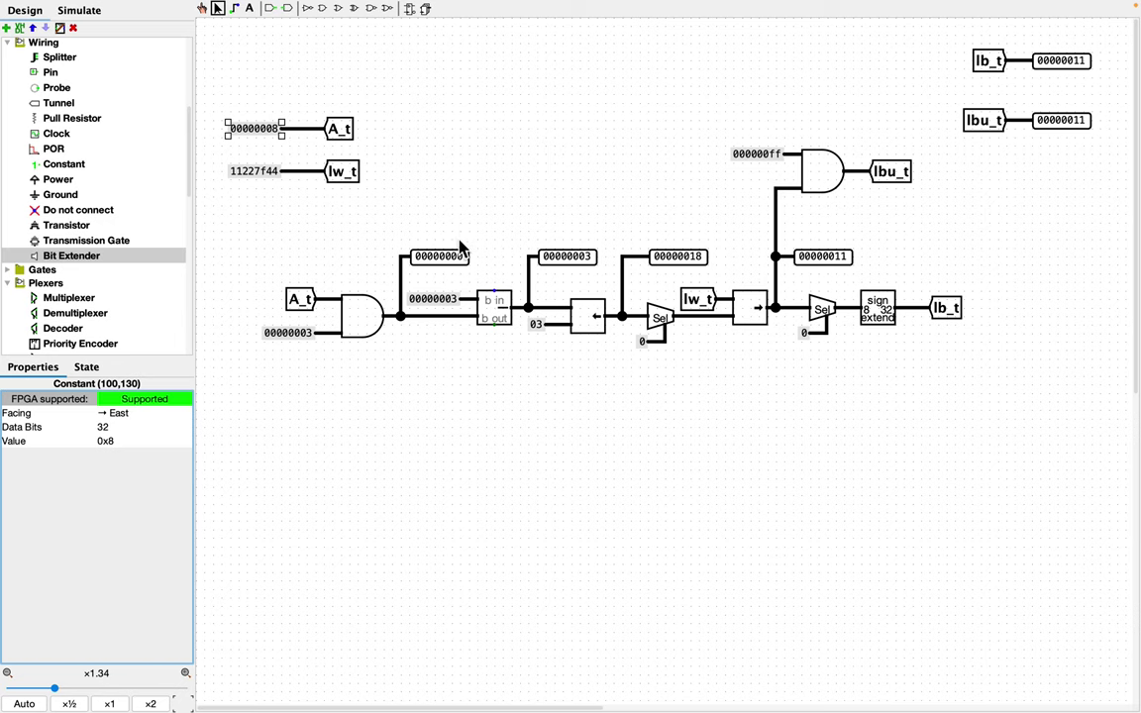
left_click(444, 265)
key("Delete")
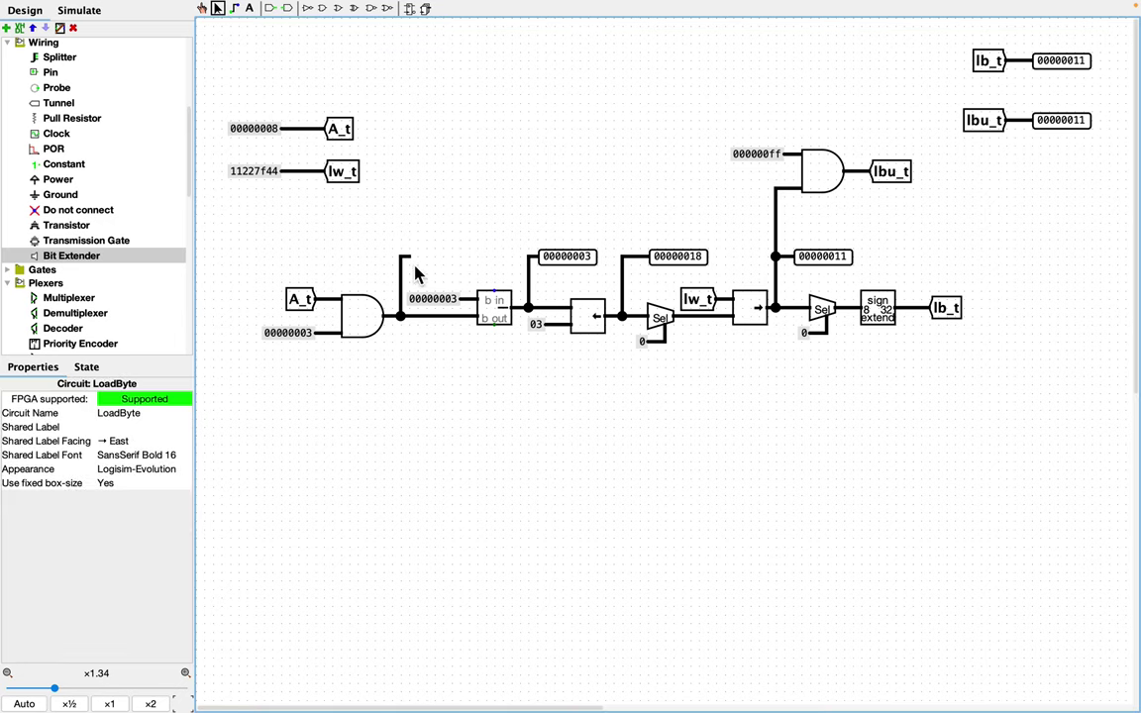
left_click(405, 259)
key("Delete")
left_click(558, 261)
key("Delete")
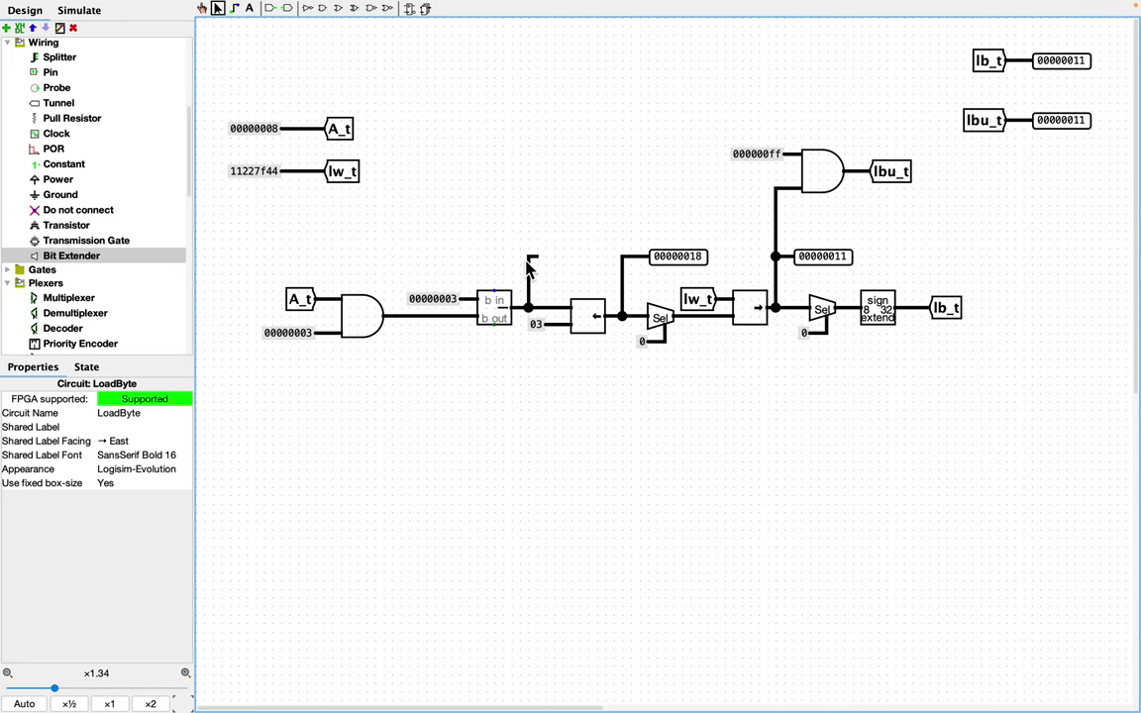
left_click(530, 259)
key("Delete")
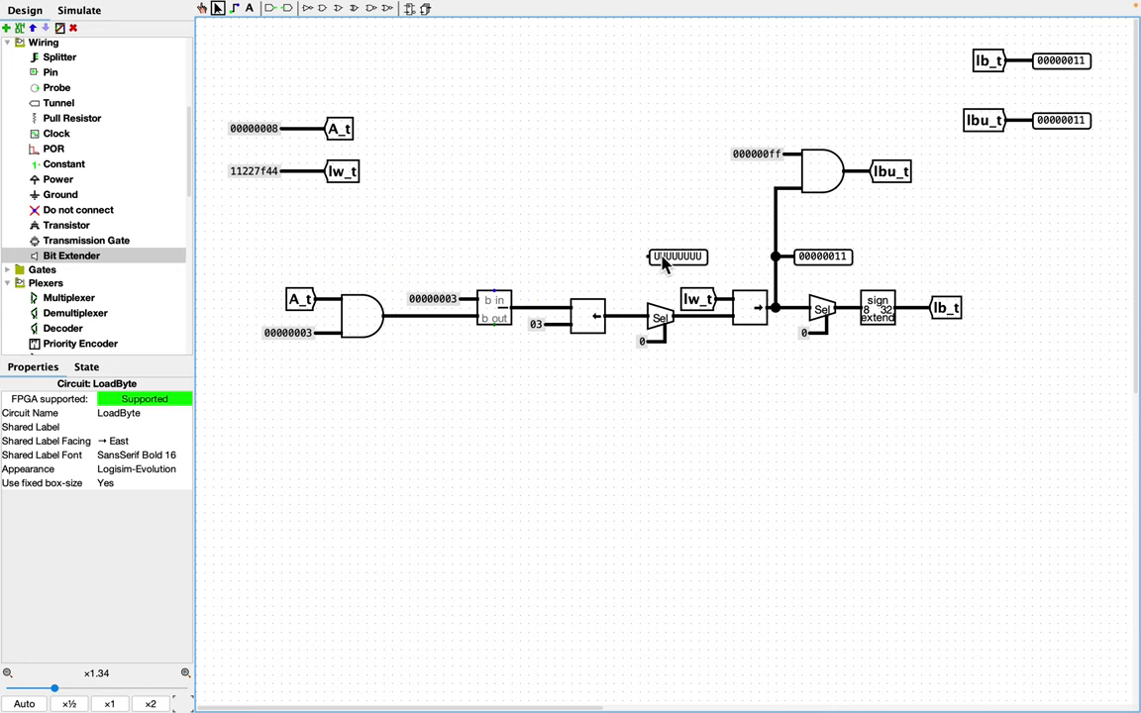
left_click(656, 256)
key("Delete")
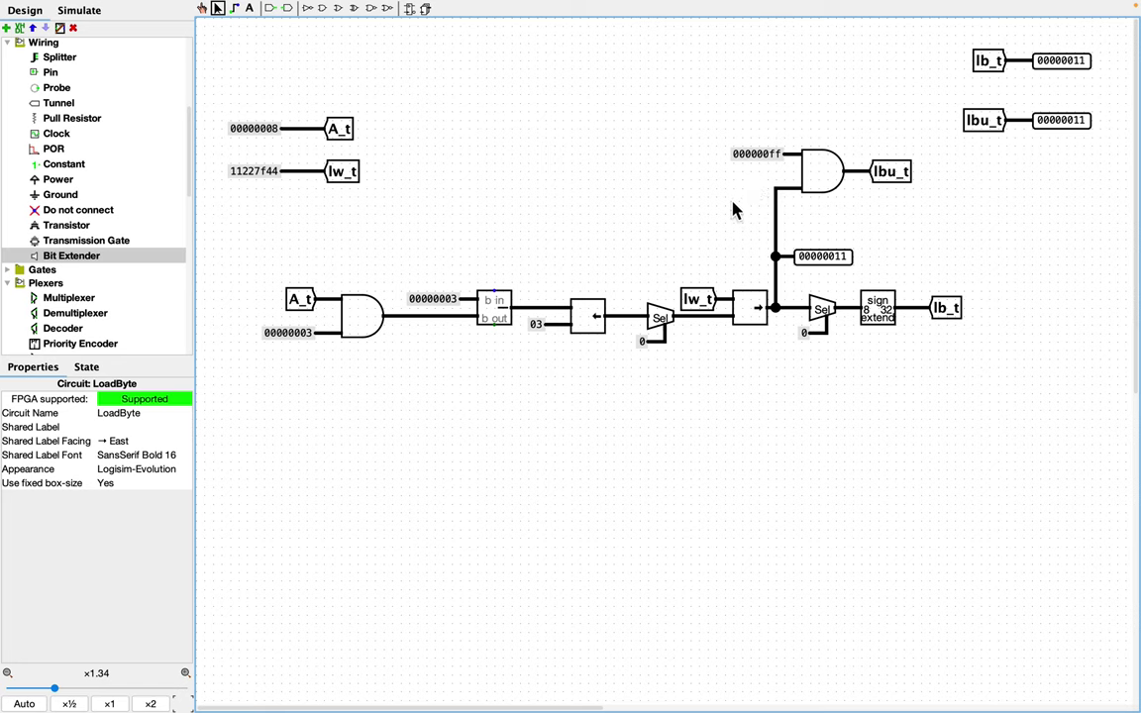
left_click(837, 257)
key("Delete")
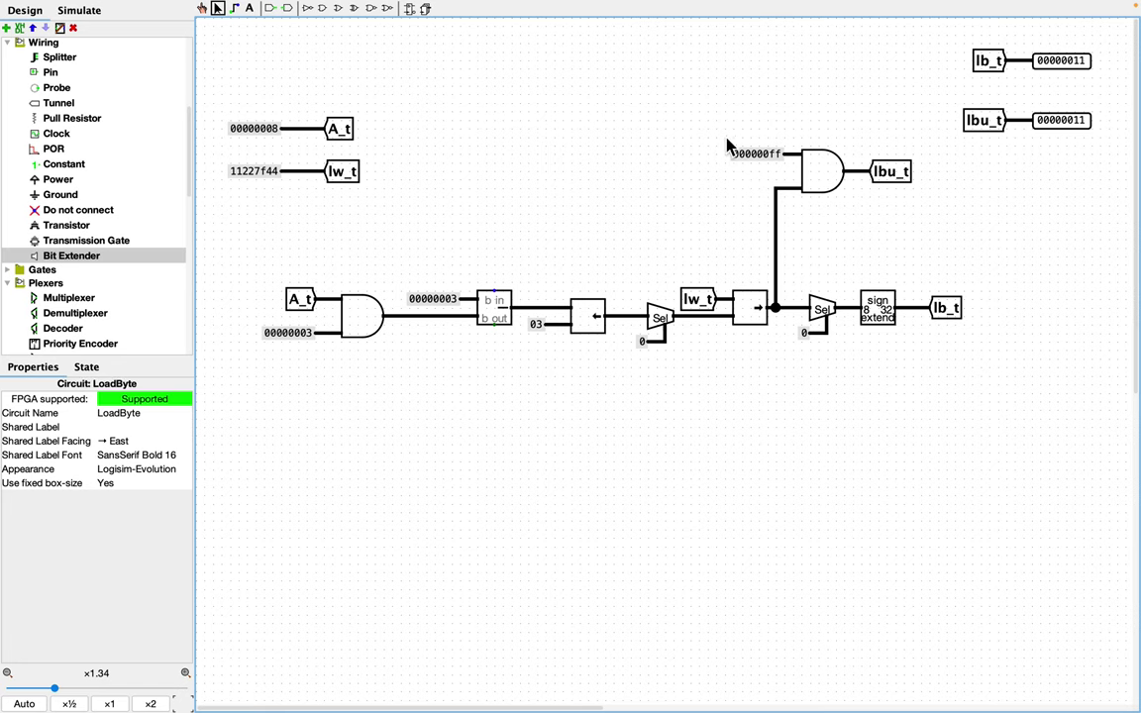
Step: Move the lbu_t AND gate, its 0xff constant and the lbu_t tunnel down closer to the shifter row
left_click_drag(710, 128, 917, 196)
left_click_drag(820, 184, 821, 245)
left_click(938, 246)
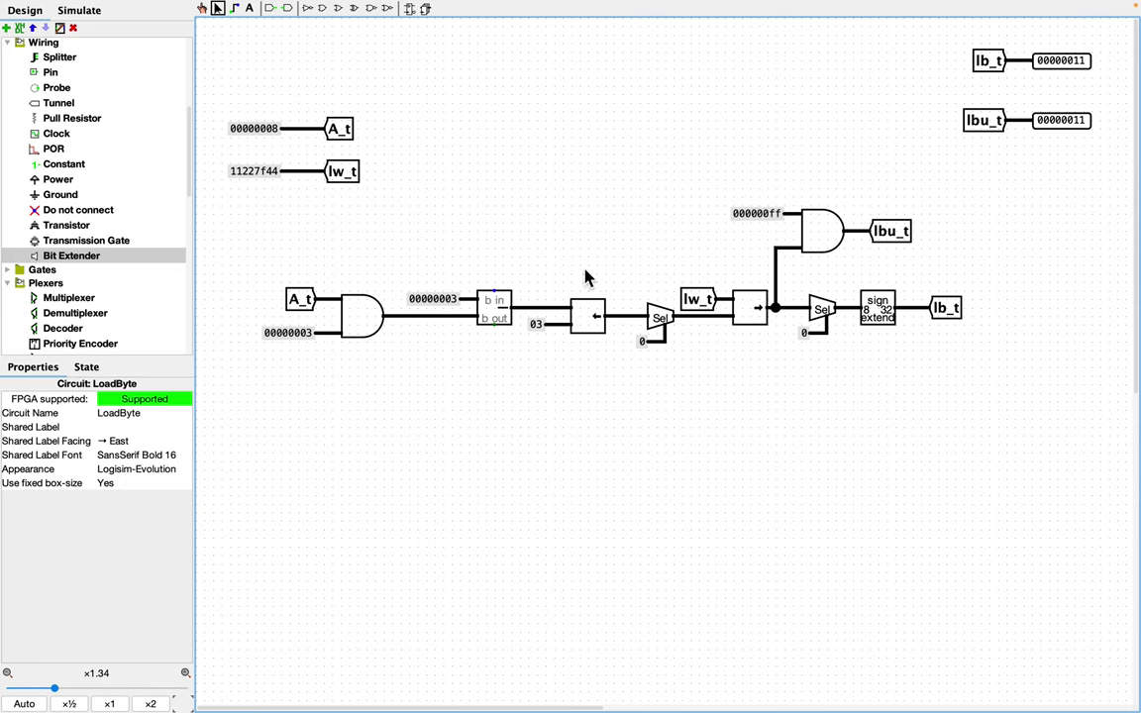
Step: Delete the constants feeding the A_t and lw_t tunnels
left_click(253, 129)
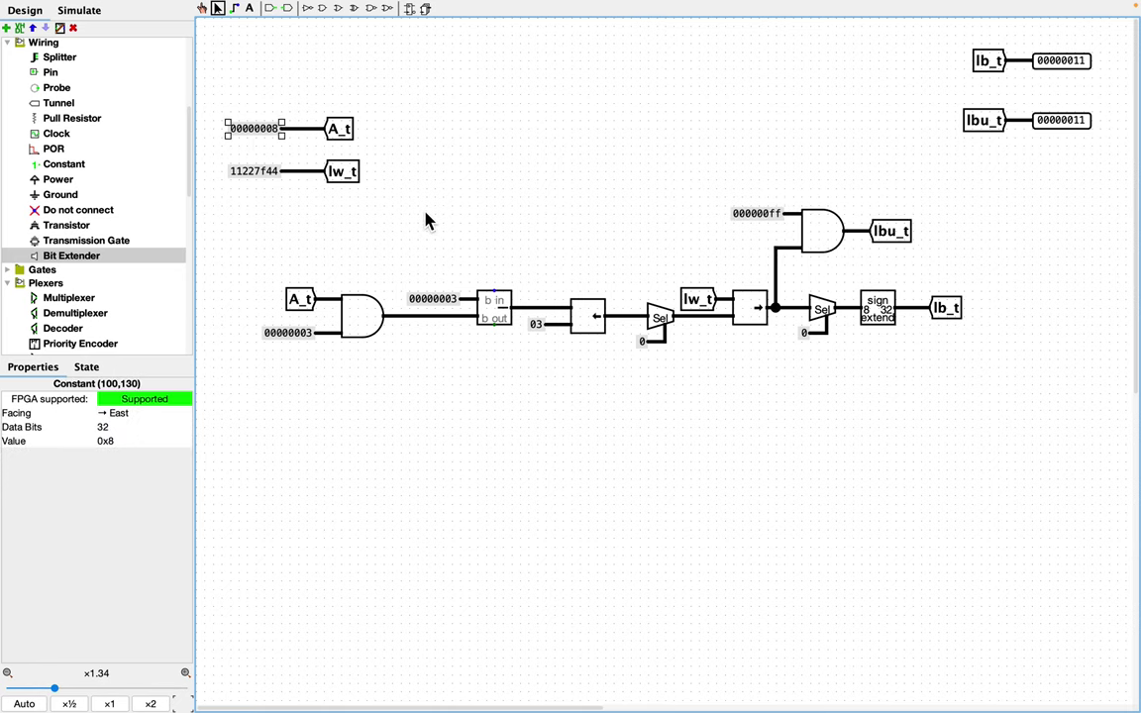
key("Delete")
left_click(249, 174)
key("Delete")
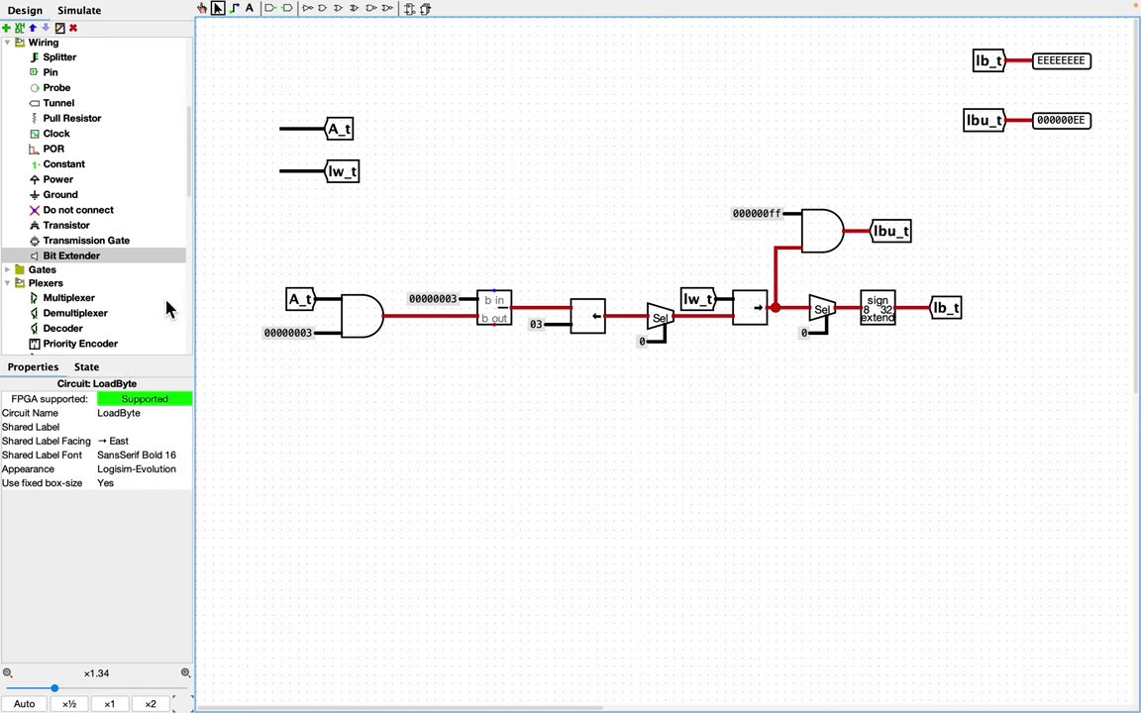
Step: Place an input pin beside the A_t tunnel with 32 data bits and hexadecimal radix
left_click(51, 73)
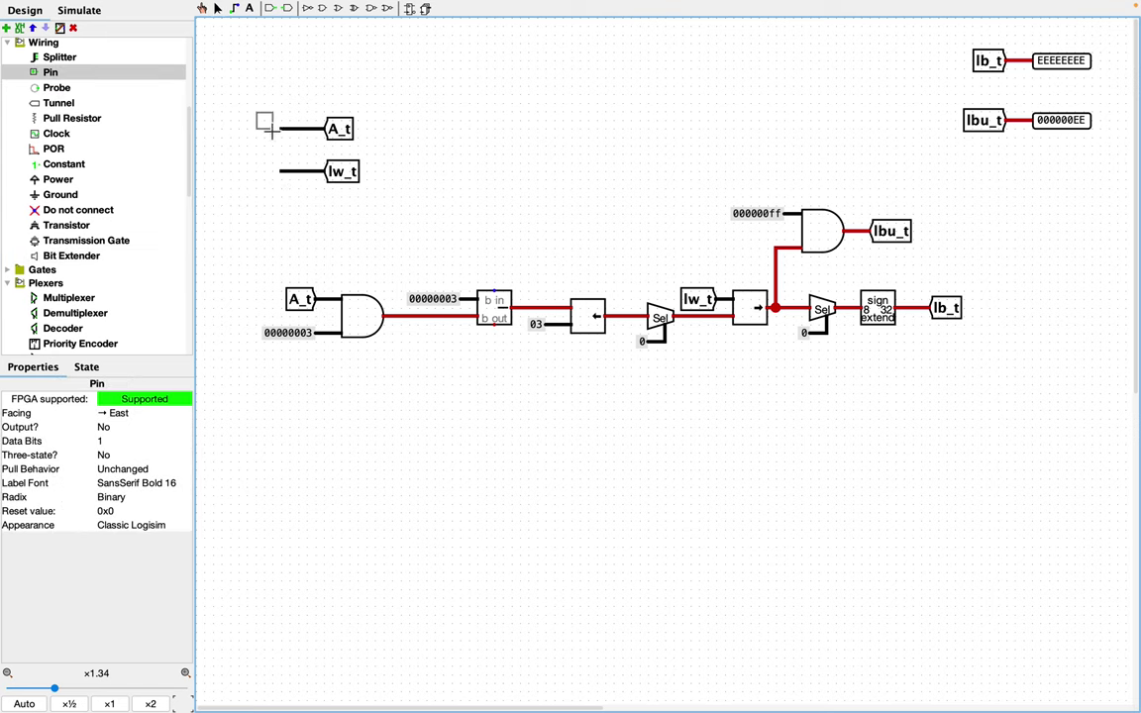
left_click(239, 129)
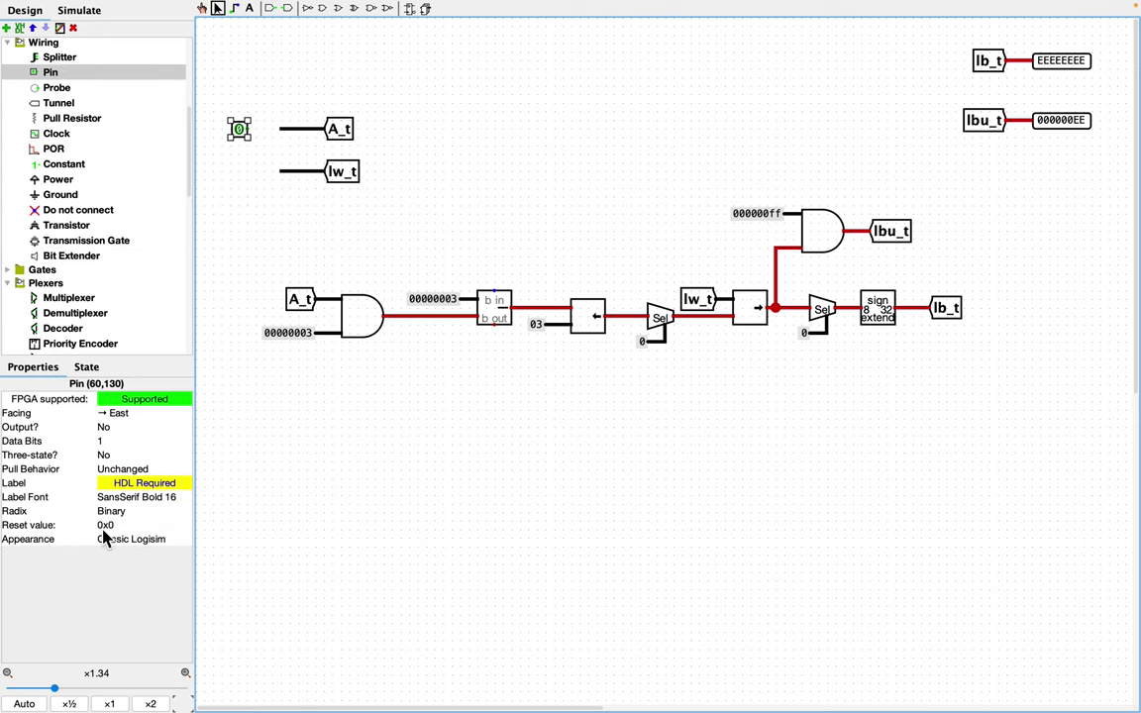
left_click(114, 442)
type("32")
key("Return")
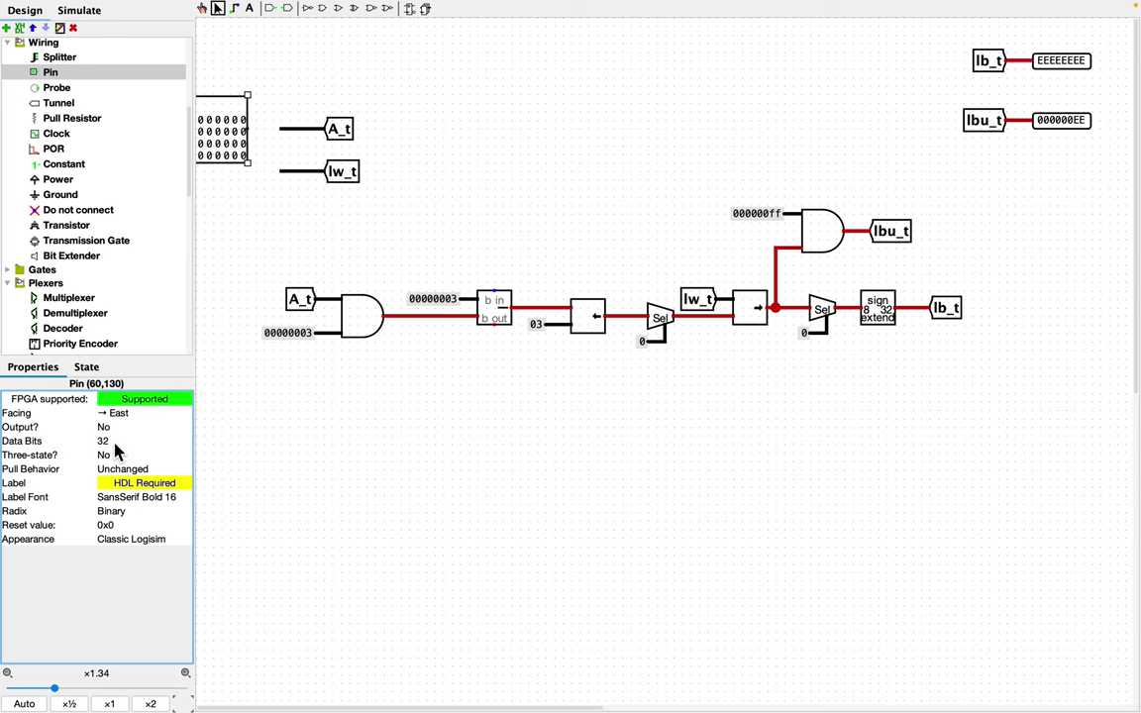
left_click(124, 512)
left_click(134, 583)
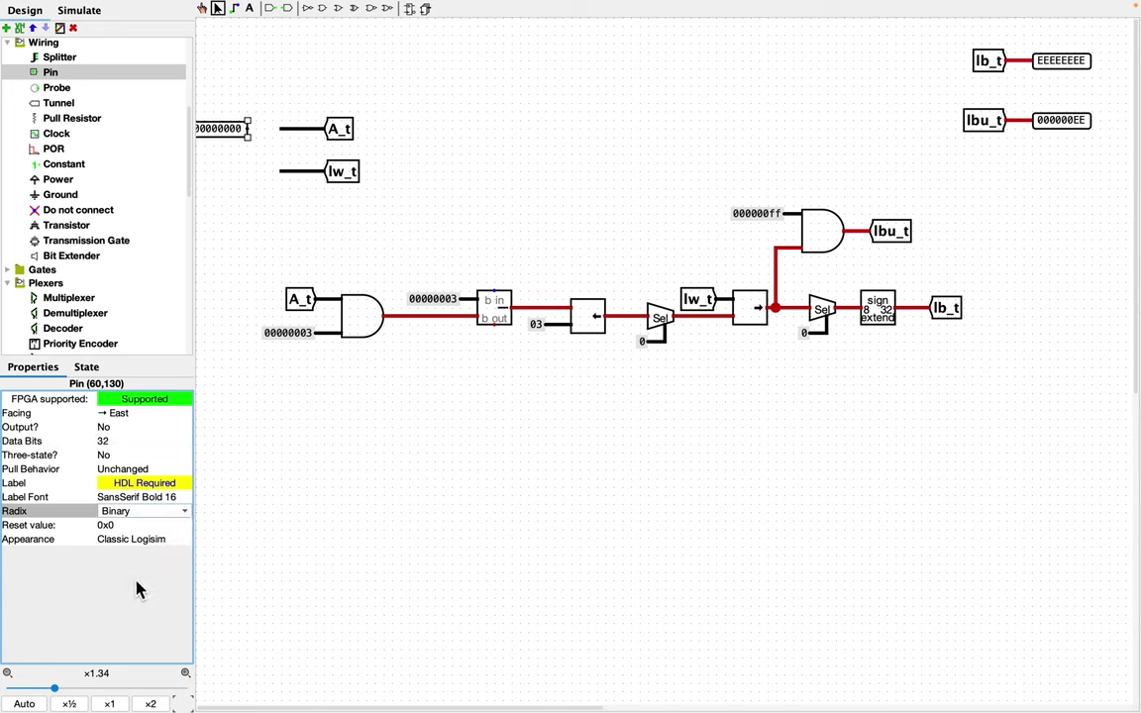
Step: Connect the input pin to the A_t tunnel's wire and place a copy of the pin feeding the lw_t tunnel
left_click(238, 142)
left_click_drag(267, 130, 281, 130)
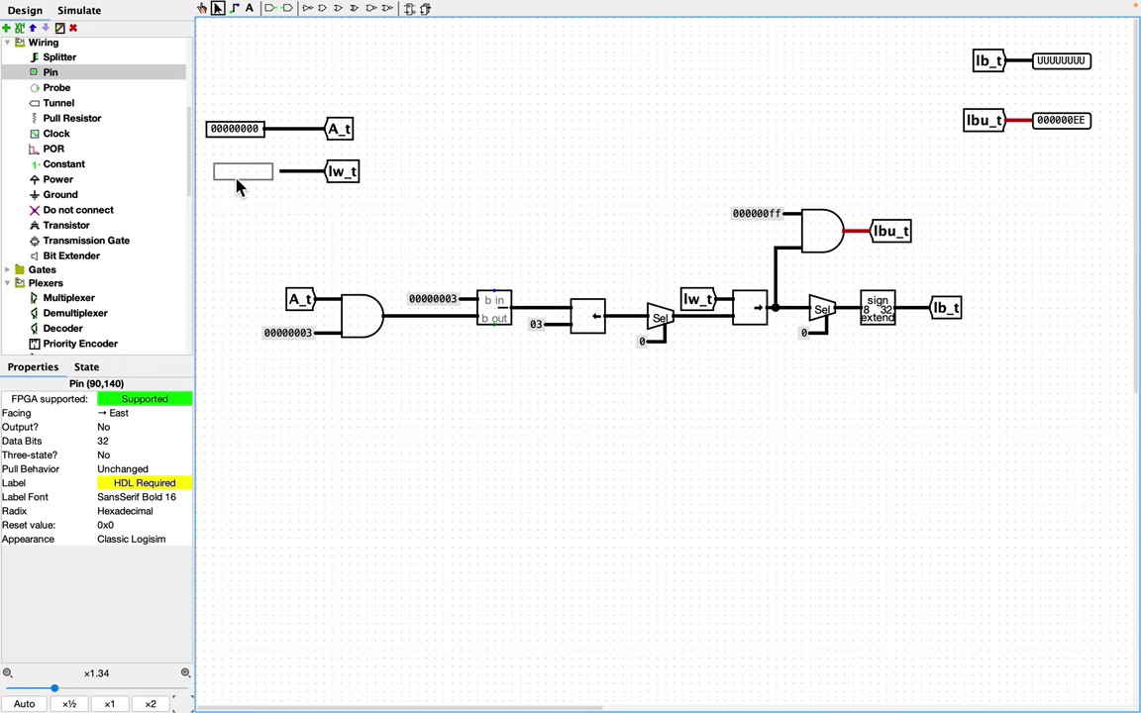
left_click(237, 184)
left_click(285, 211)
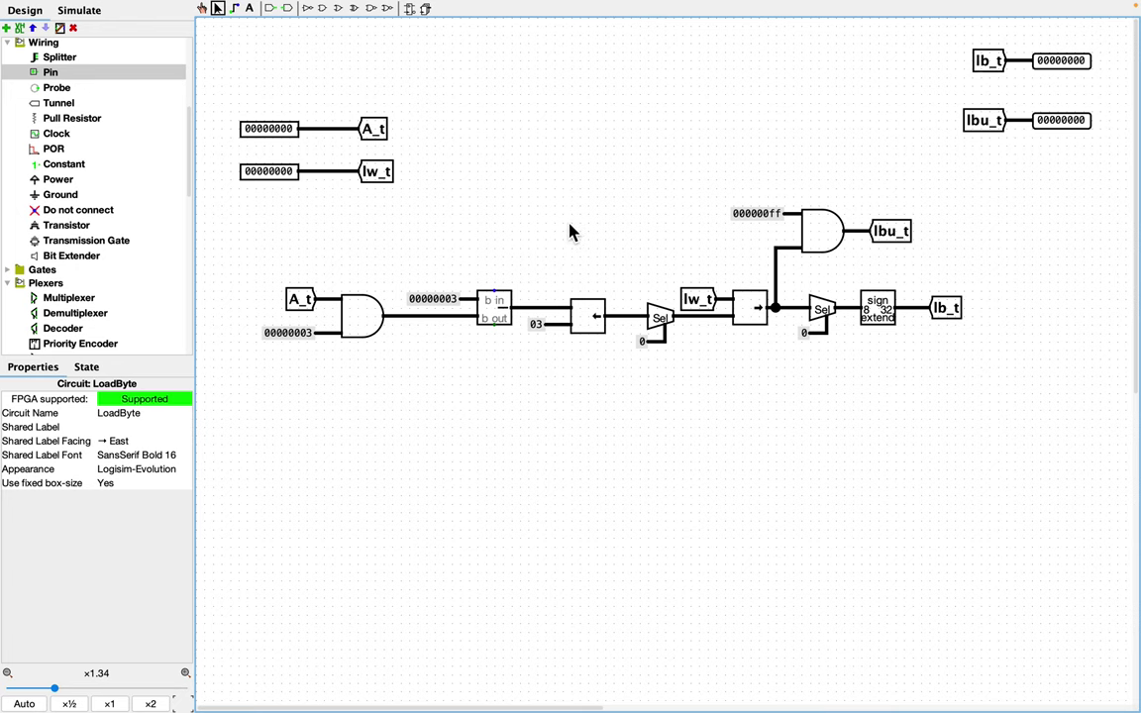
Step: Create a new circuit named LoadHalfWord
left_click(7, 29)
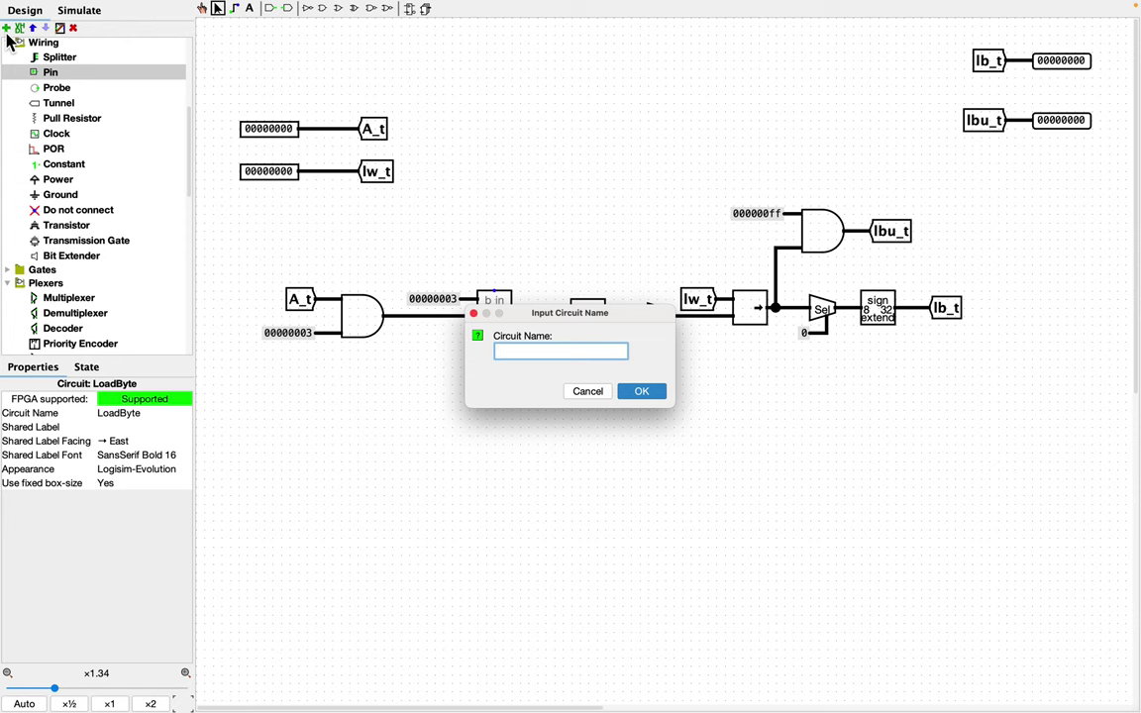
type("LoadHalfWord")
key("Return")
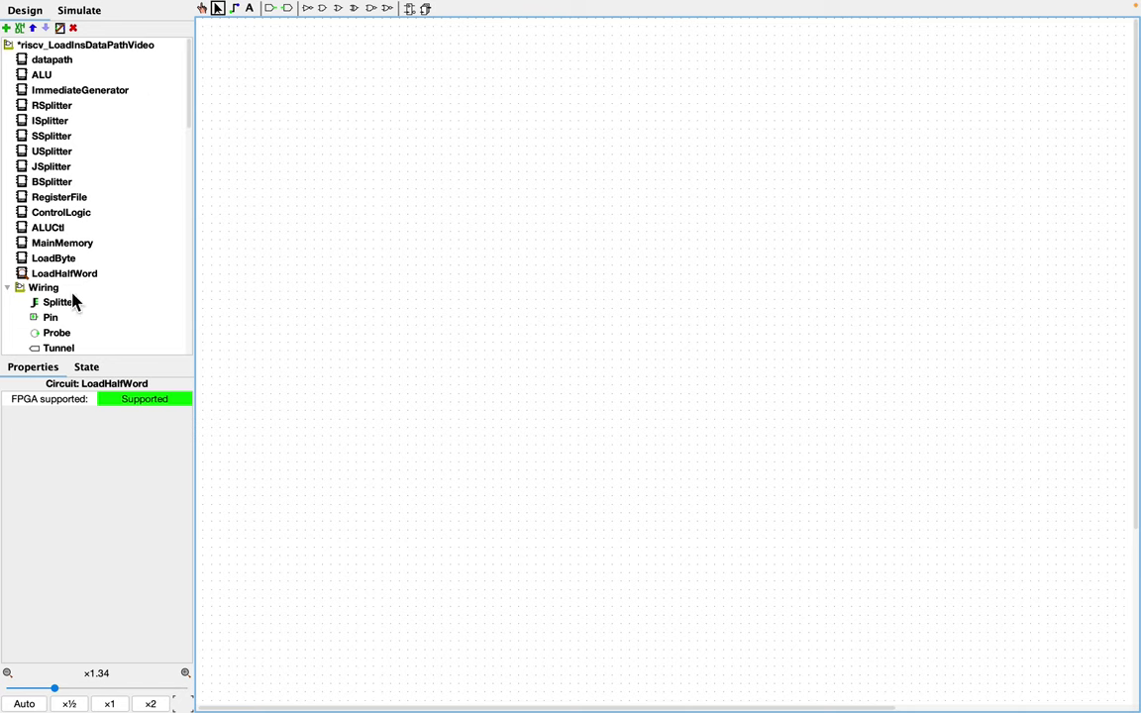
Step: Copy the input pins with their A_t and lw_t tunnels from LoadByte into the LoadHalfWord circuit
double_click(99, 258)
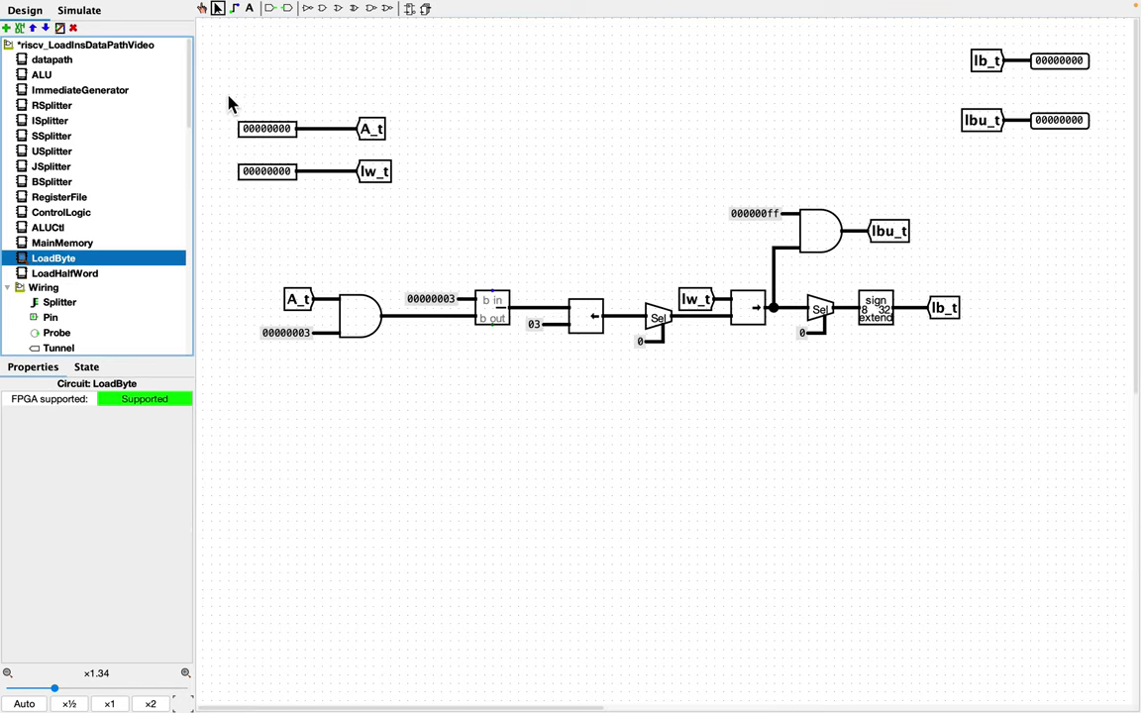
left_click_drag(227, 91, 451, 233)
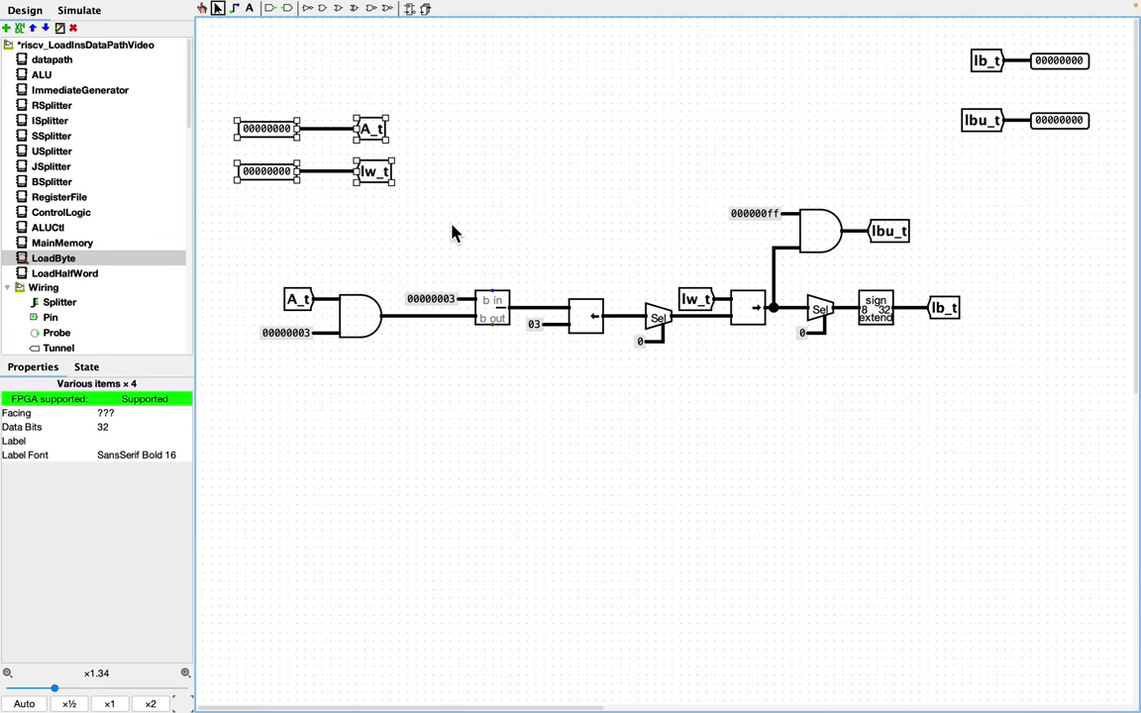
double_click(89, 273)
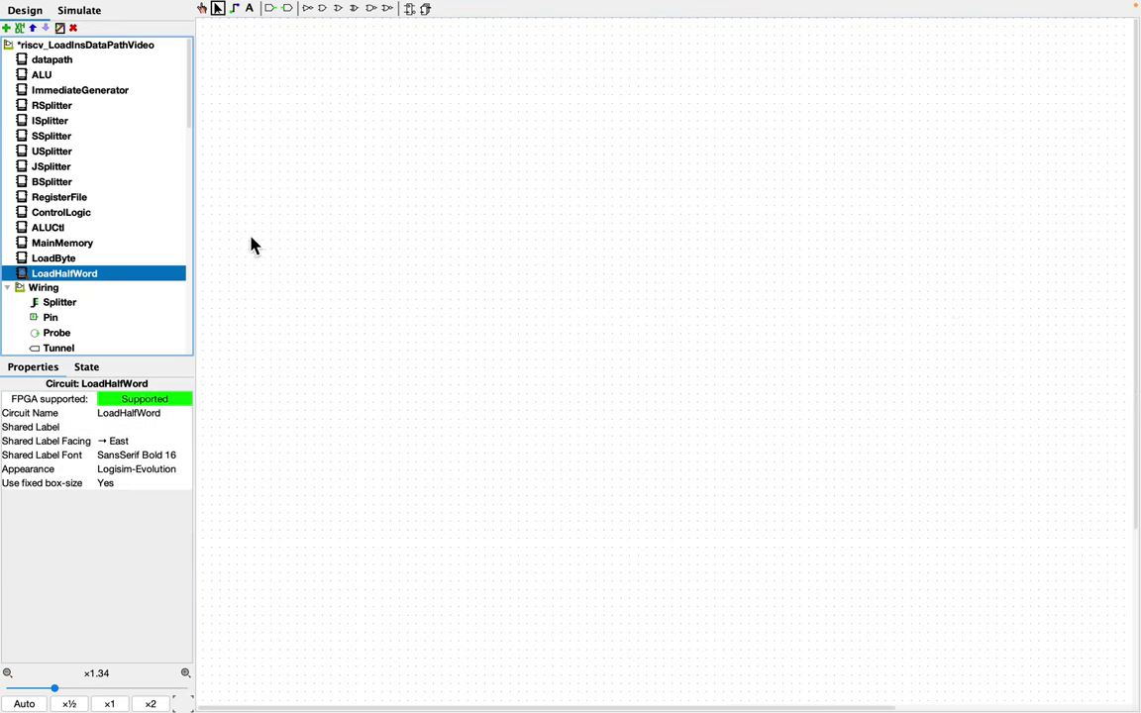
left_click(300, 217)
key("ctrl+v")
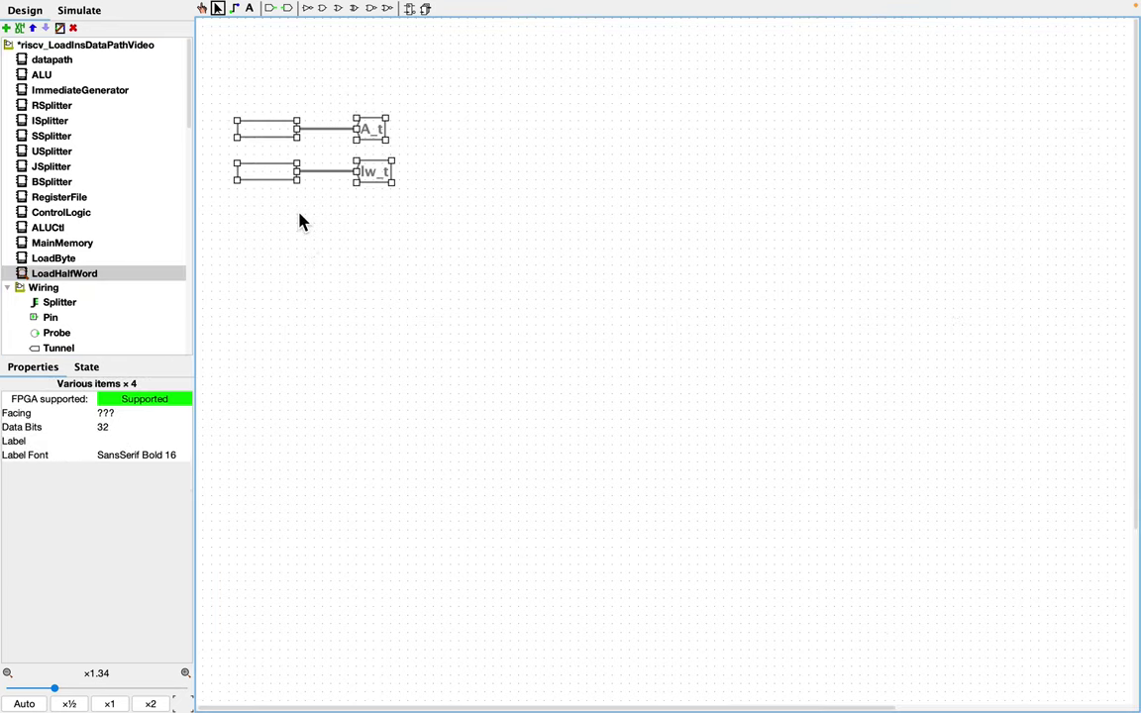
left_click(337, 277)
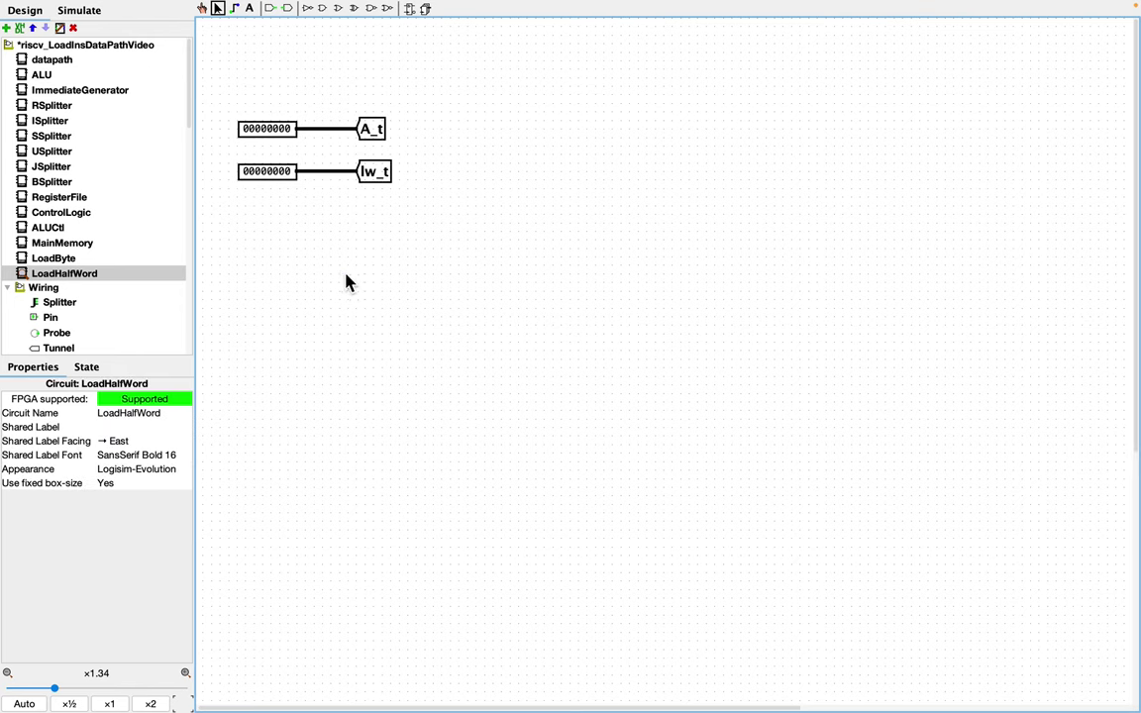
Step: Copy the lb_t and lbu_t tunnels with their output pins from LoadByte into the LoadHalfWord circuit
double_click(62, 259)
left_click_drag(953, 32, 1109, 191)
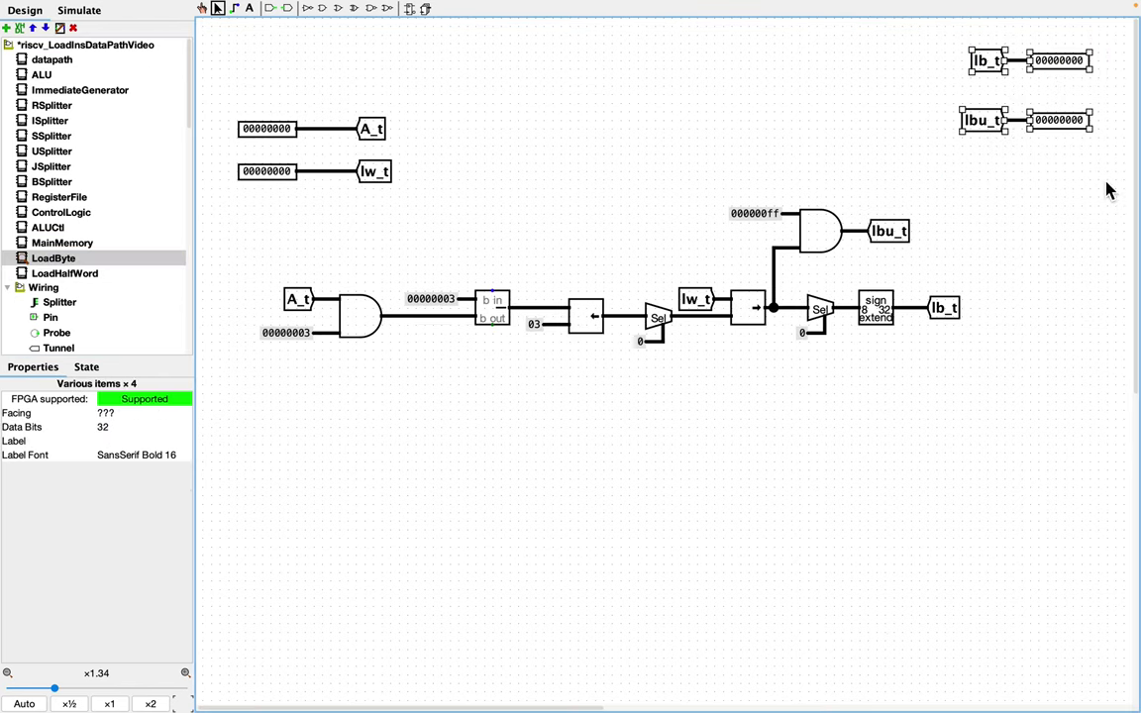
left_click(103, 277)
double_click(99, 277)
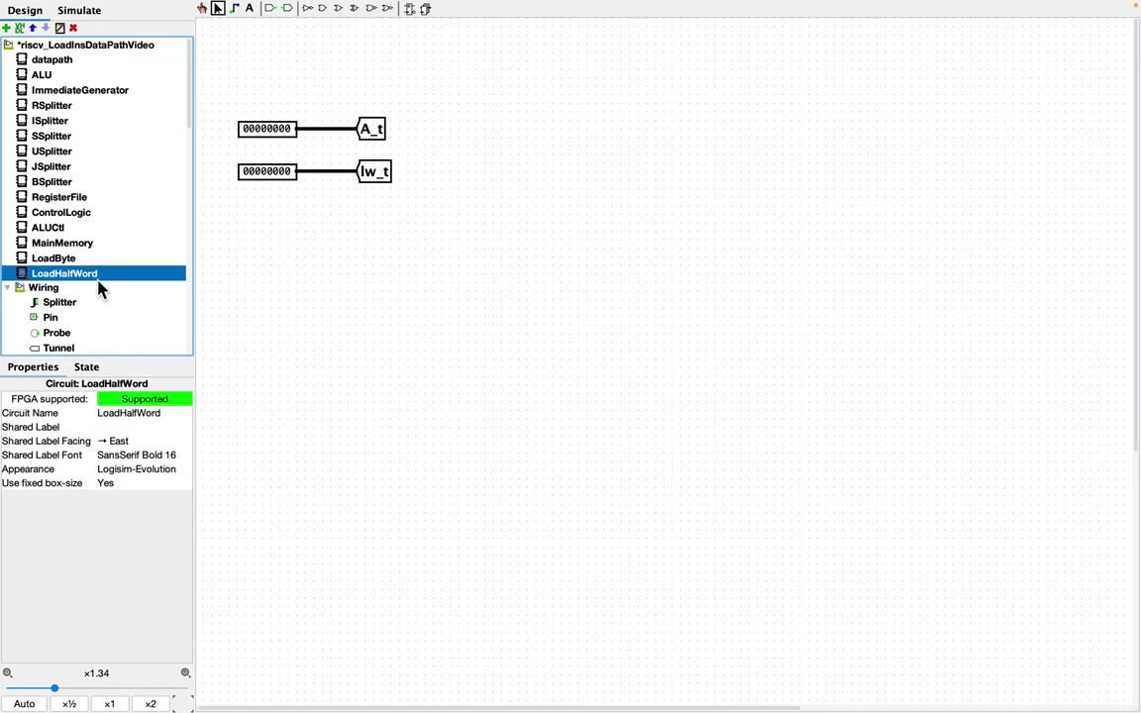
left_click(701, 216)
key("super+v")
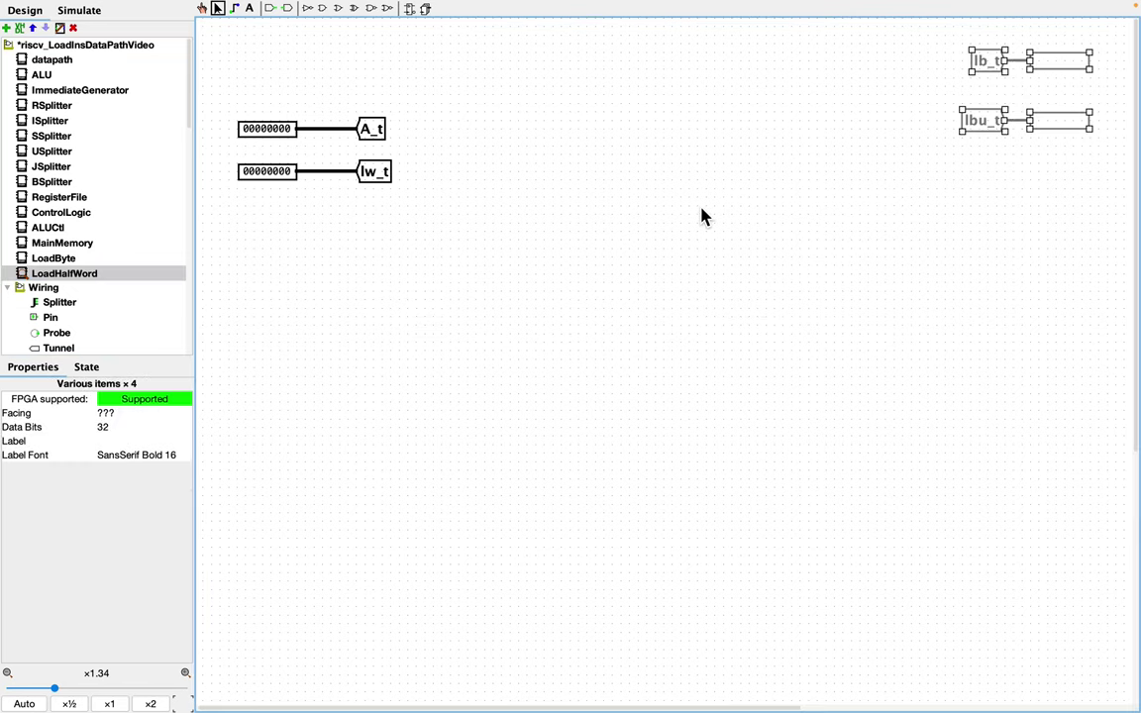
left_click(768, 264)
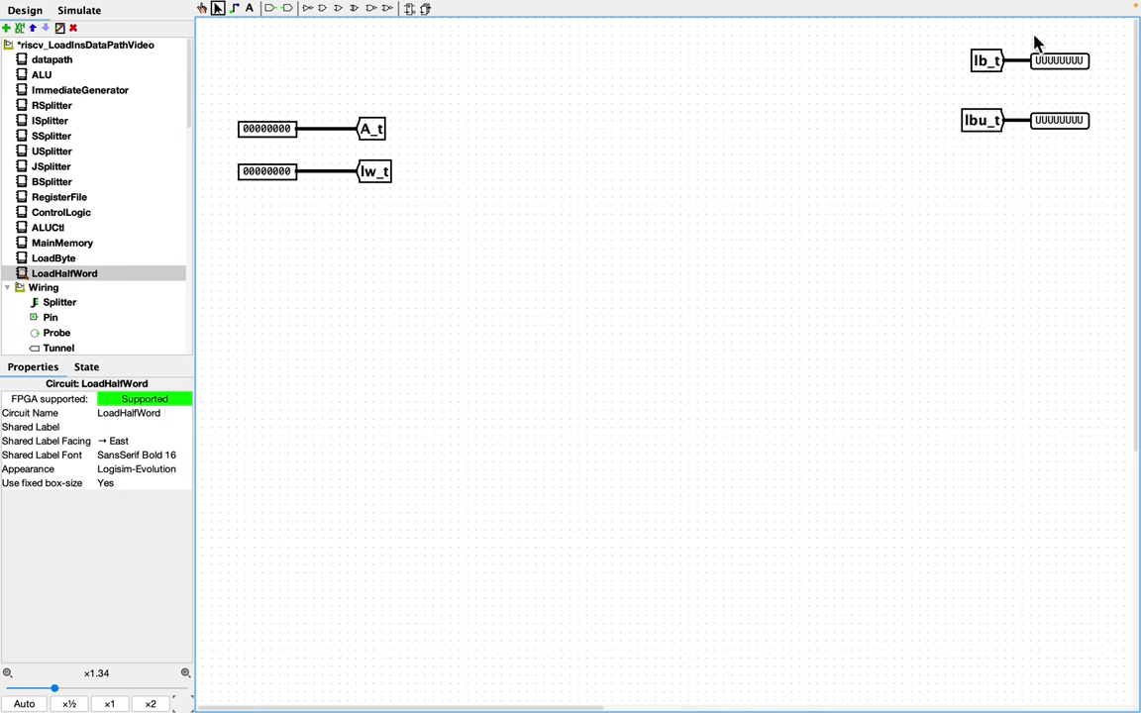
Step: Relabel the pasted lb_t tunnel in LoadHalfWord as lh_t
left_click(989, 70)
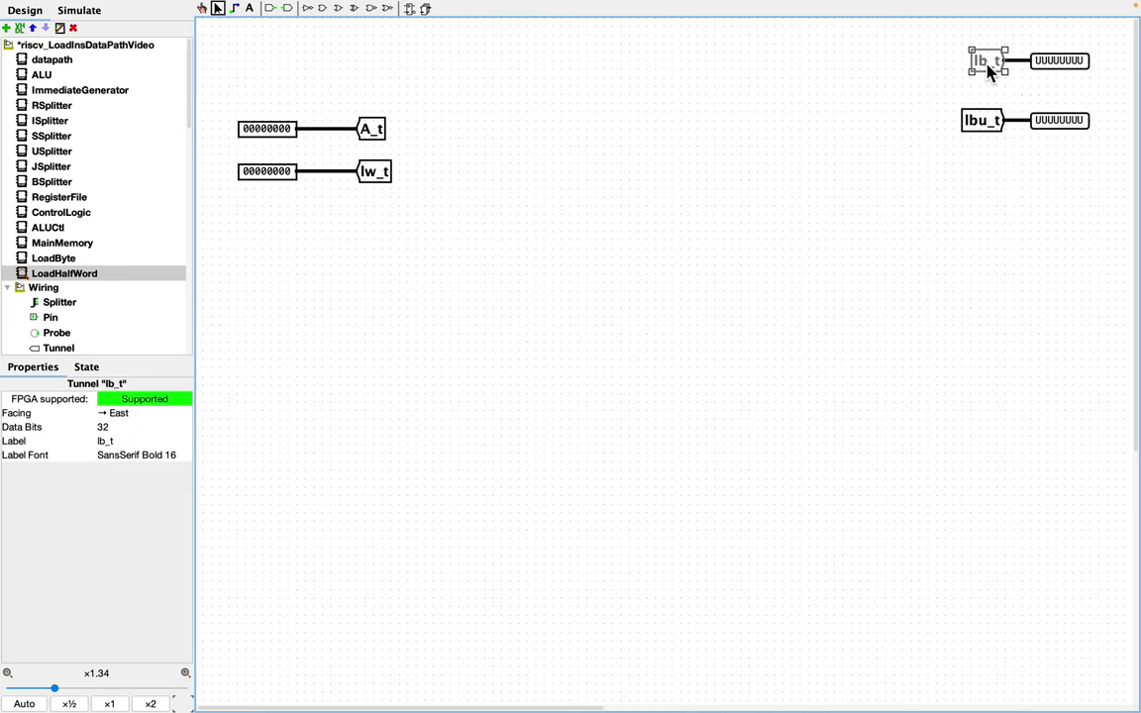
left_click(142, 440)
key("Left")
key("Left")
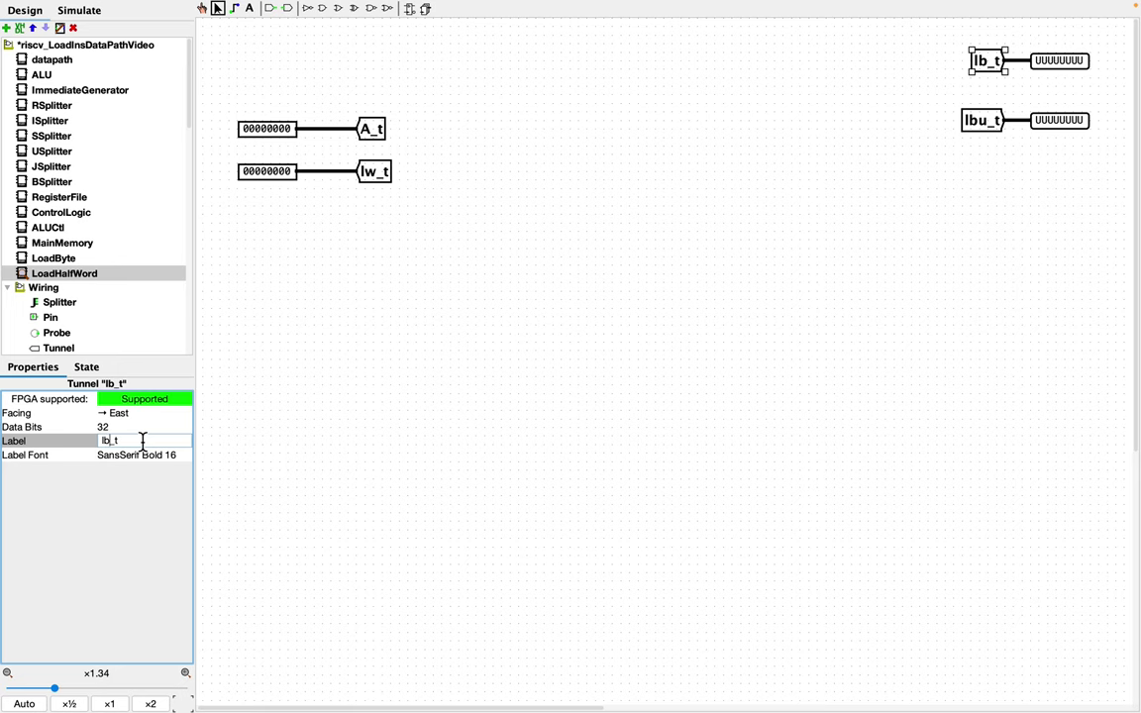
key("BackSpace")
type("h")
key("Return")
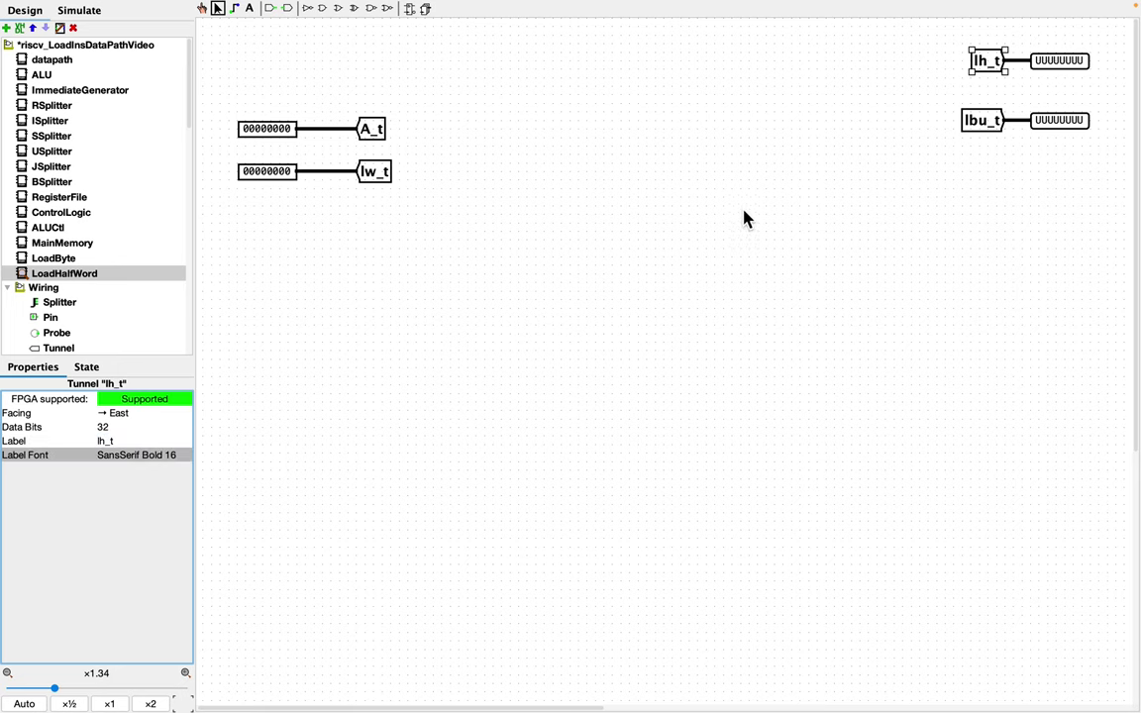
Step: Relabel the pasted lbu_t tunnel in LoadHalfWord as lhu_t
left_click(980, 127)
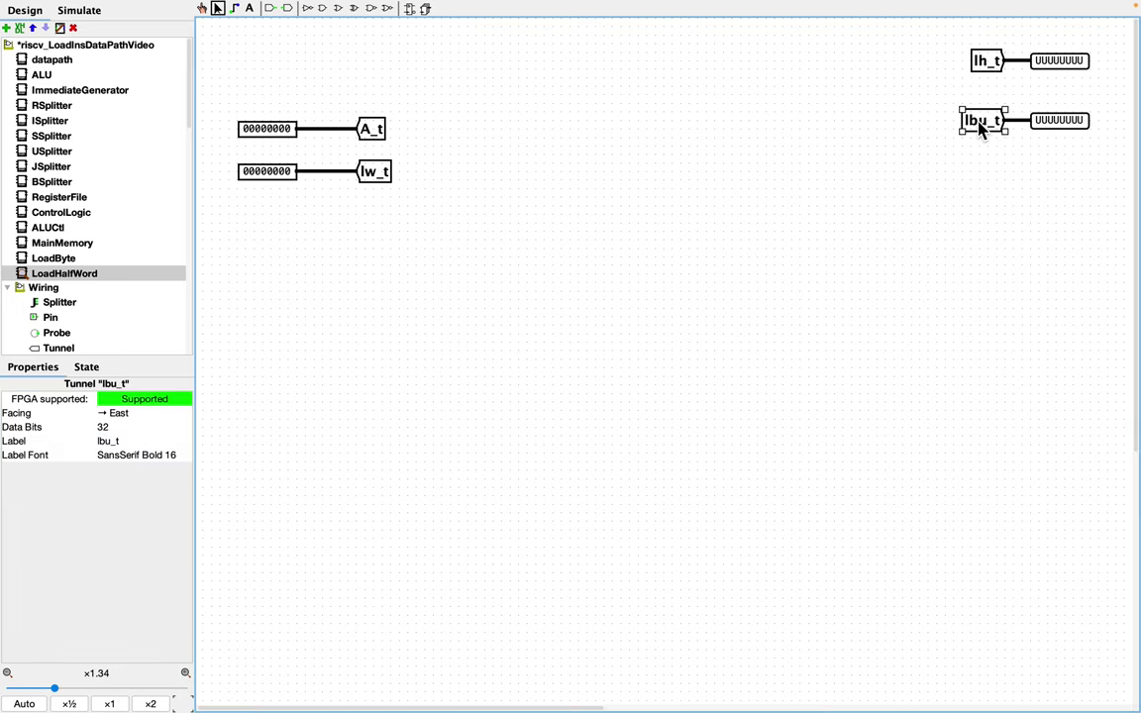
left_click(134, 443)
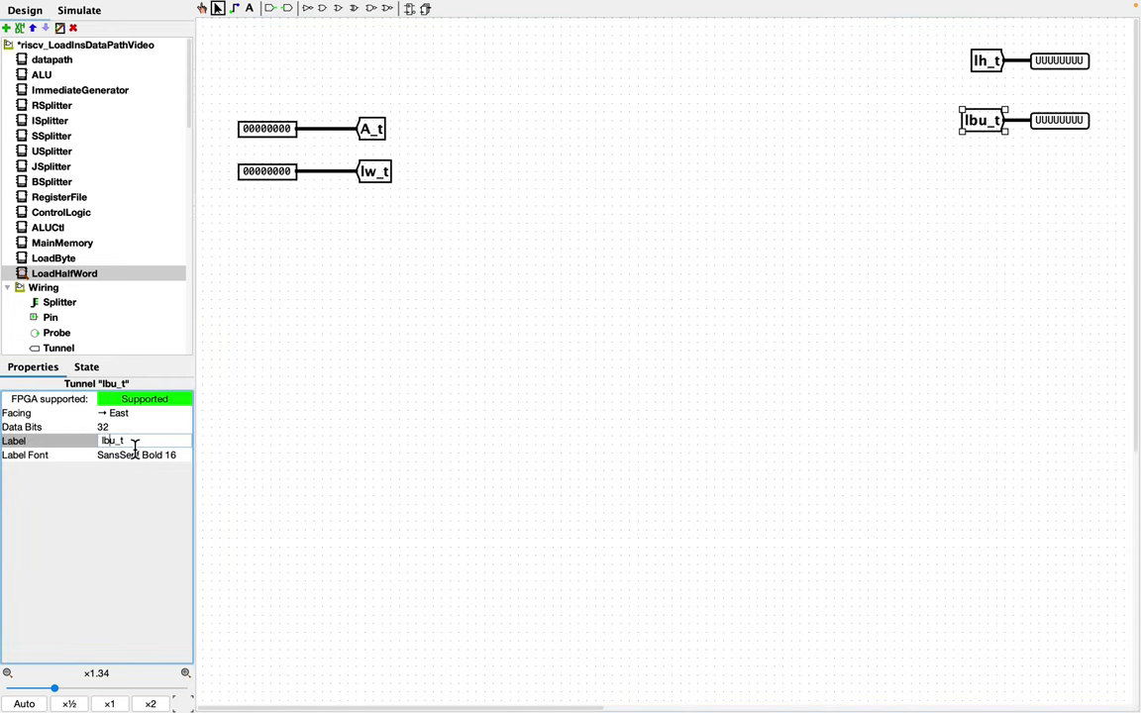
key("Left")
key("Left")
key("Left")
key("BackSpace")
type("h")
left_click(138, 454)
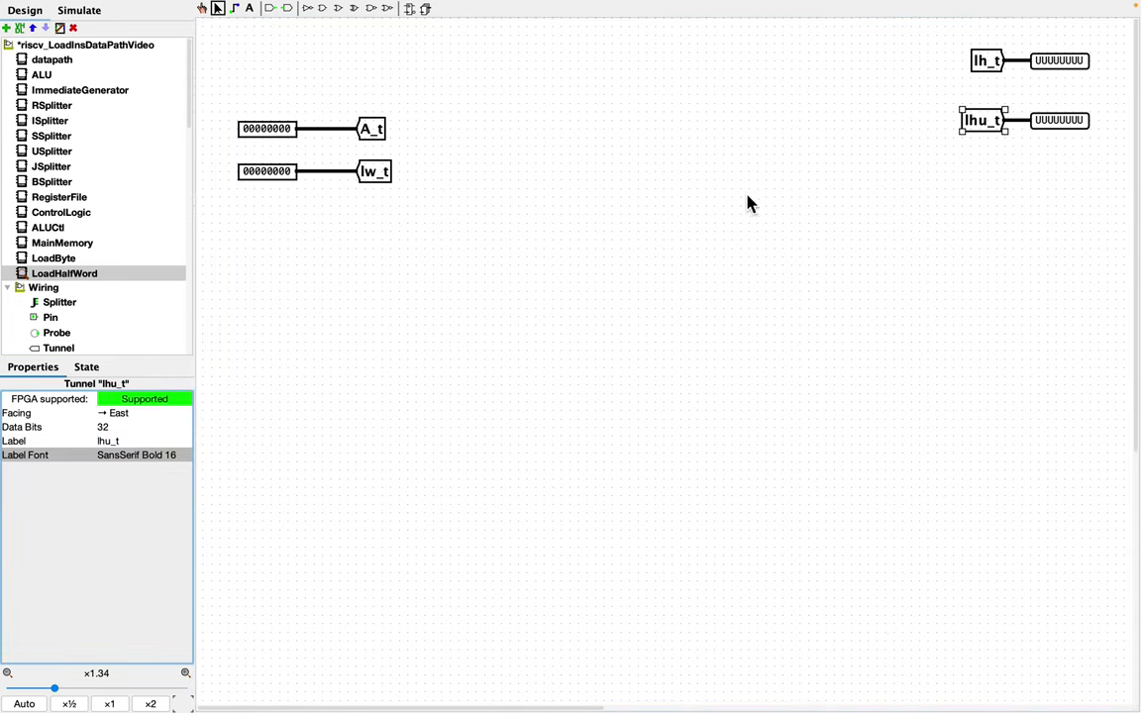
Step: Delete the two input pins feeding the A_t and lw_t tunnels in LoadHalfWord
left_click(281, 139)
key("Delete")
left_click(279, 175)
key("Delete")
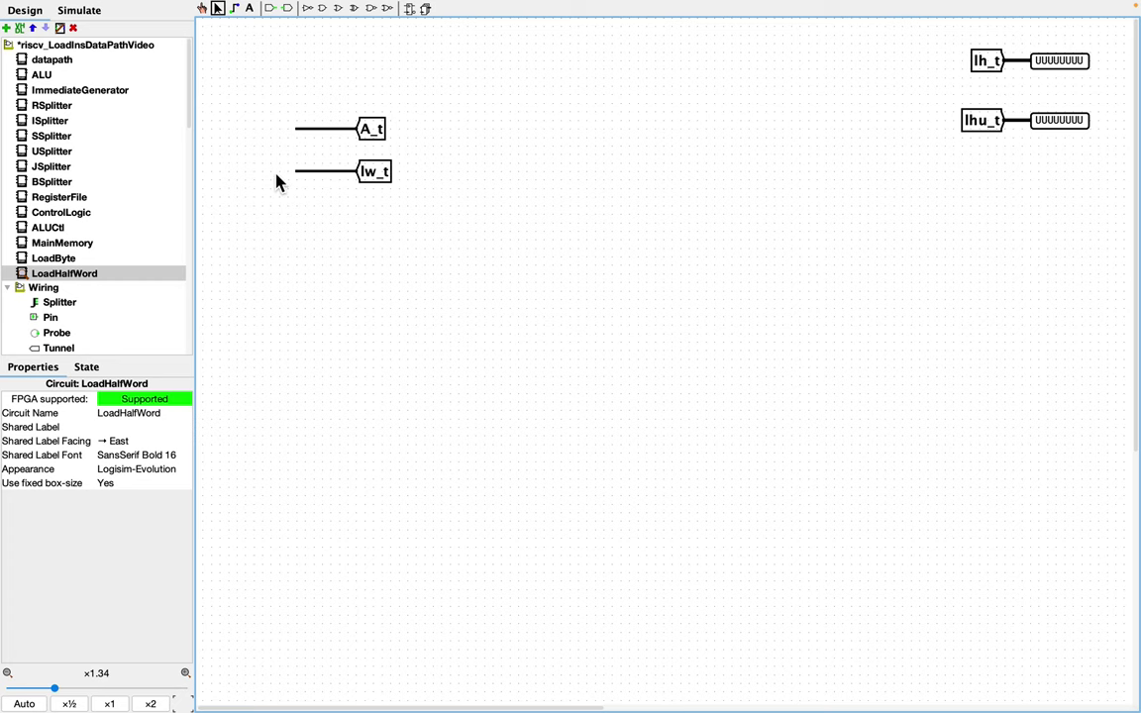
Step: Place a Constant beside the open end of the A_t wire and set its data bits to 32
scroll(87, 315, "down", 3)
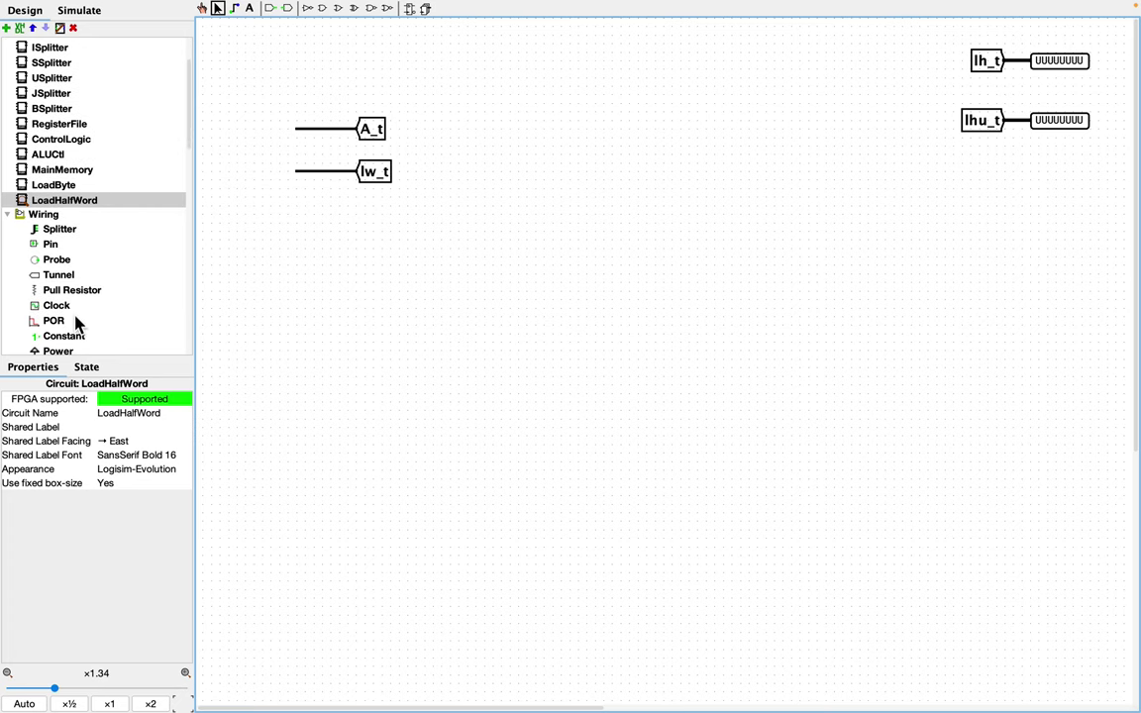
scroll(79, 319, "down", 1)
left_click(70, 310)
left_click(260, 130)
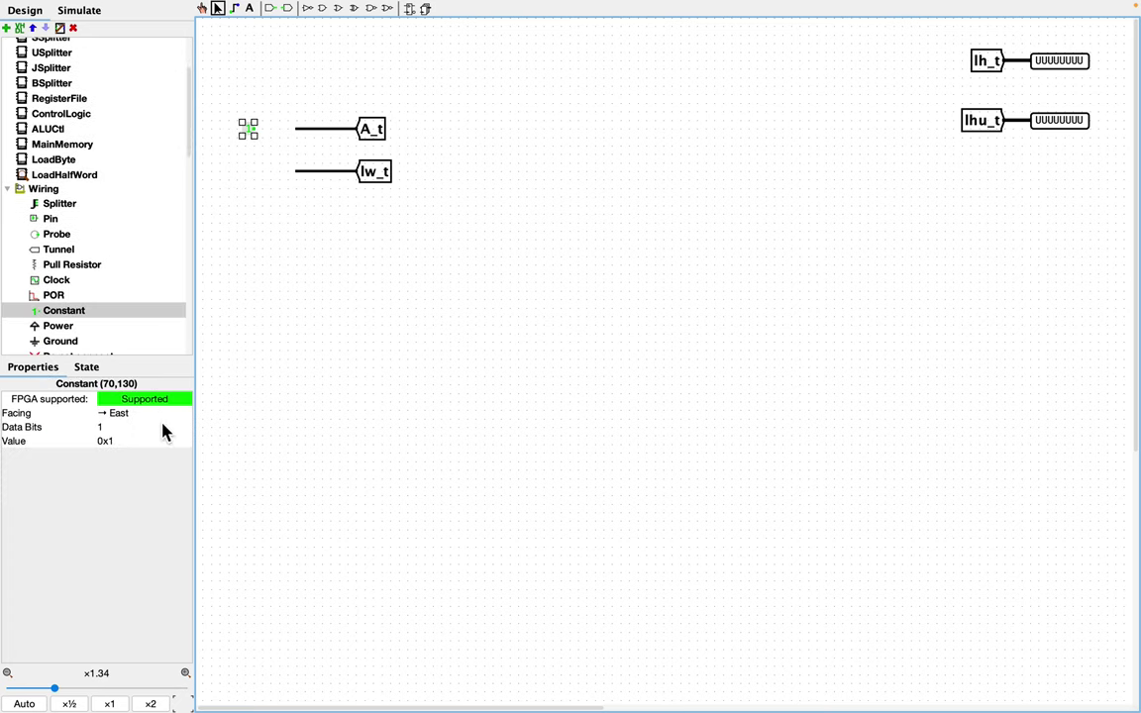
left_click(128, 432)
type("32")
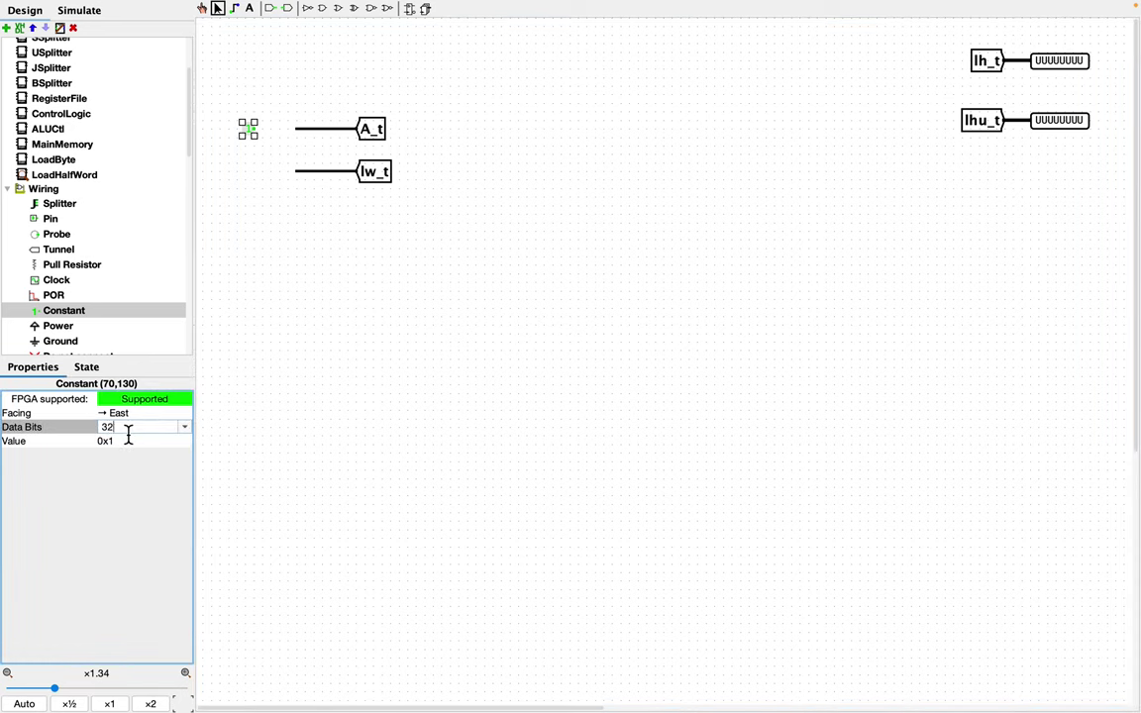
key("Return")
Step: Set the value of the constant beside the A_t wire to 0x6
left_click(142, 443)
key("BackSpace")
key("BackSpace")
key("BackSpace")
key("BackSpace")
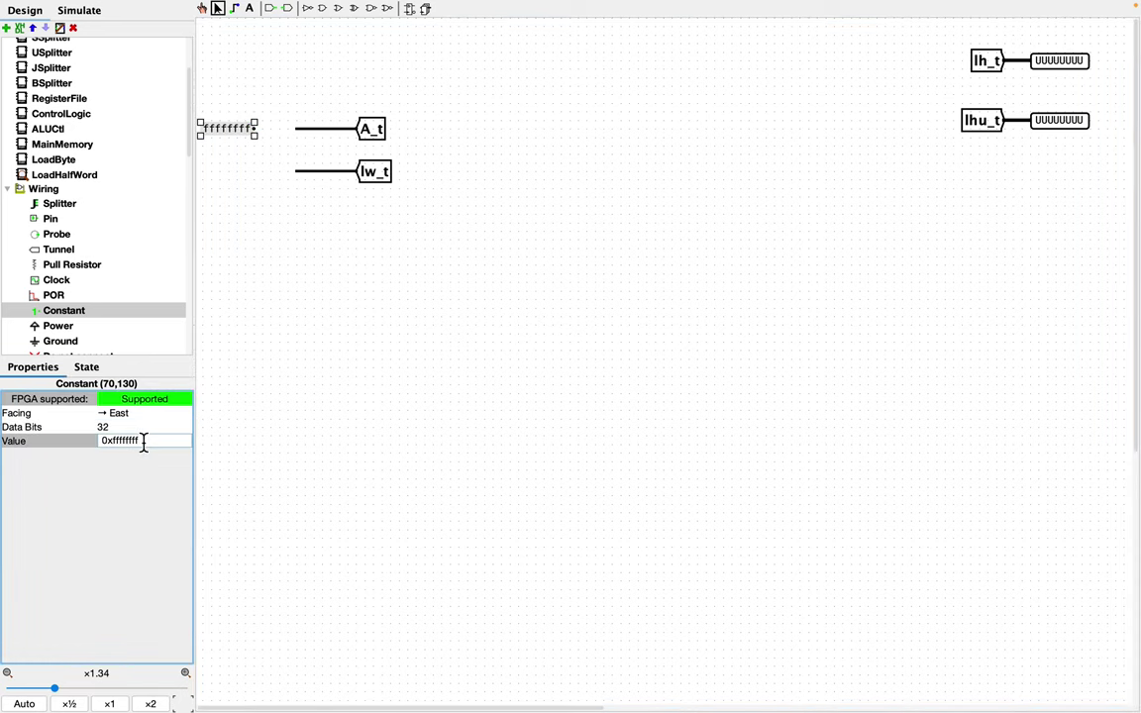
key("BackSpace")
key("BackSpace")
key("BackSpace")
key("BackSpace")
type("6")
key("Return")
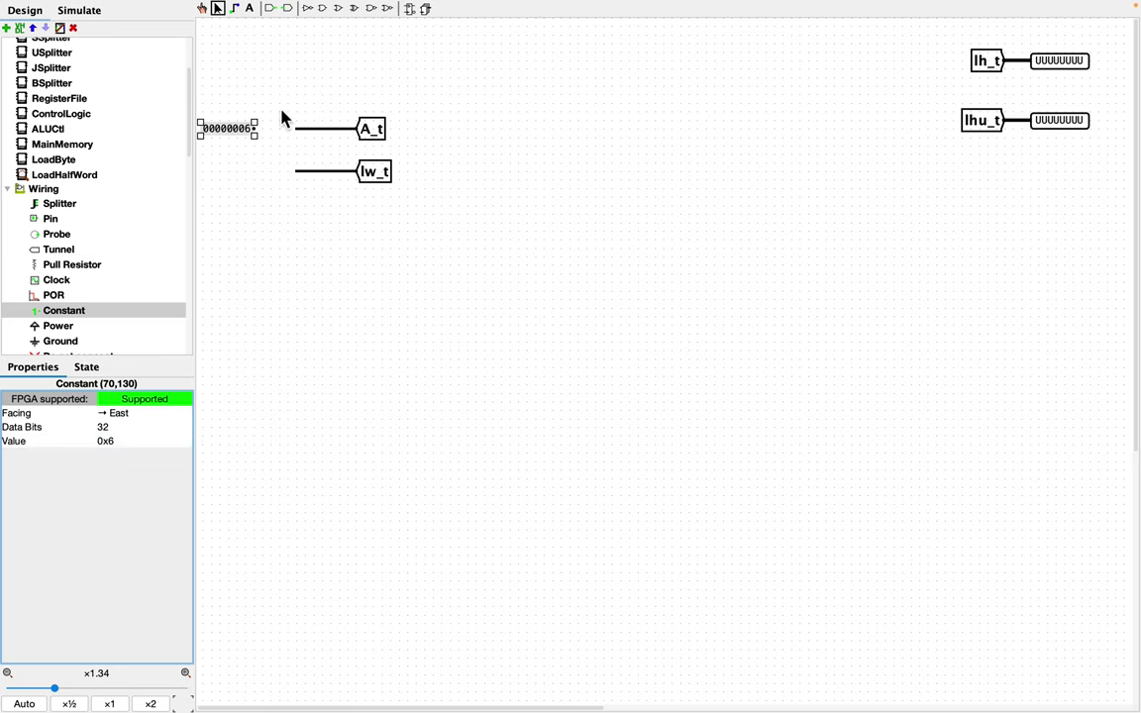
Step: Connect the 0x6 constant to the A_t wire and move the A_t tunnel closer to it
left_click_drag(234, 133, 295, 142)
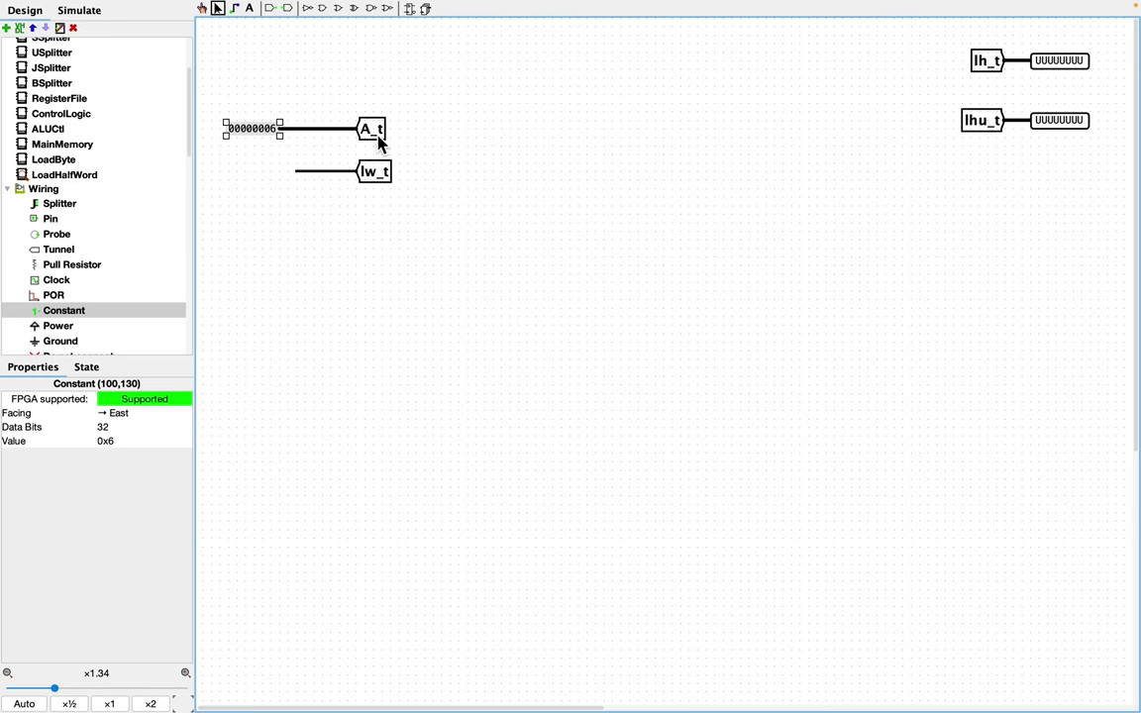
left_click_drag(377, 143, 340, 139)
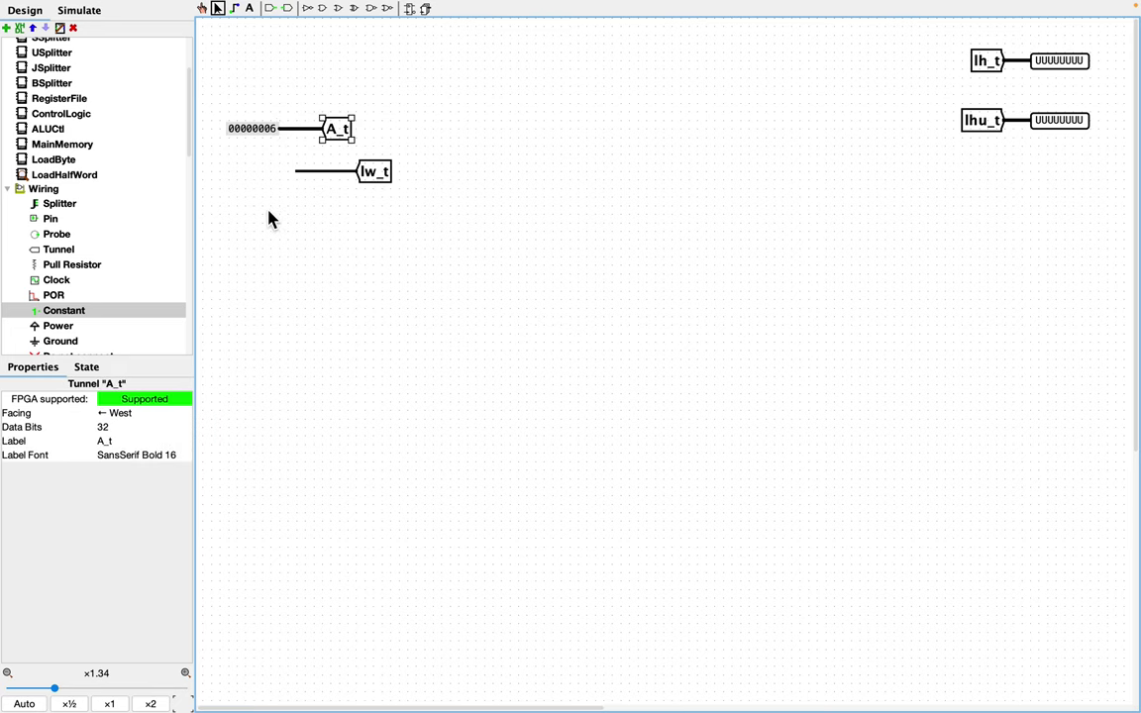
left_click(265, 247)
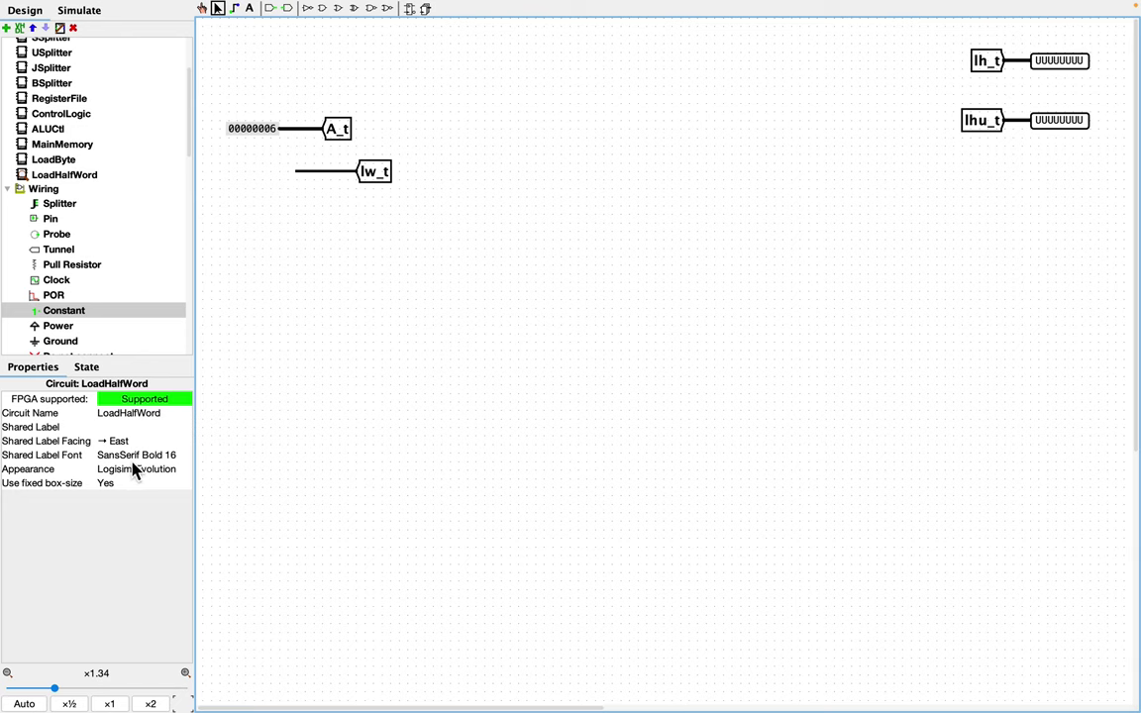
Step: Place a second Constant beside the open lw_t wire and set its data bits to 32
left_click(76, 315)
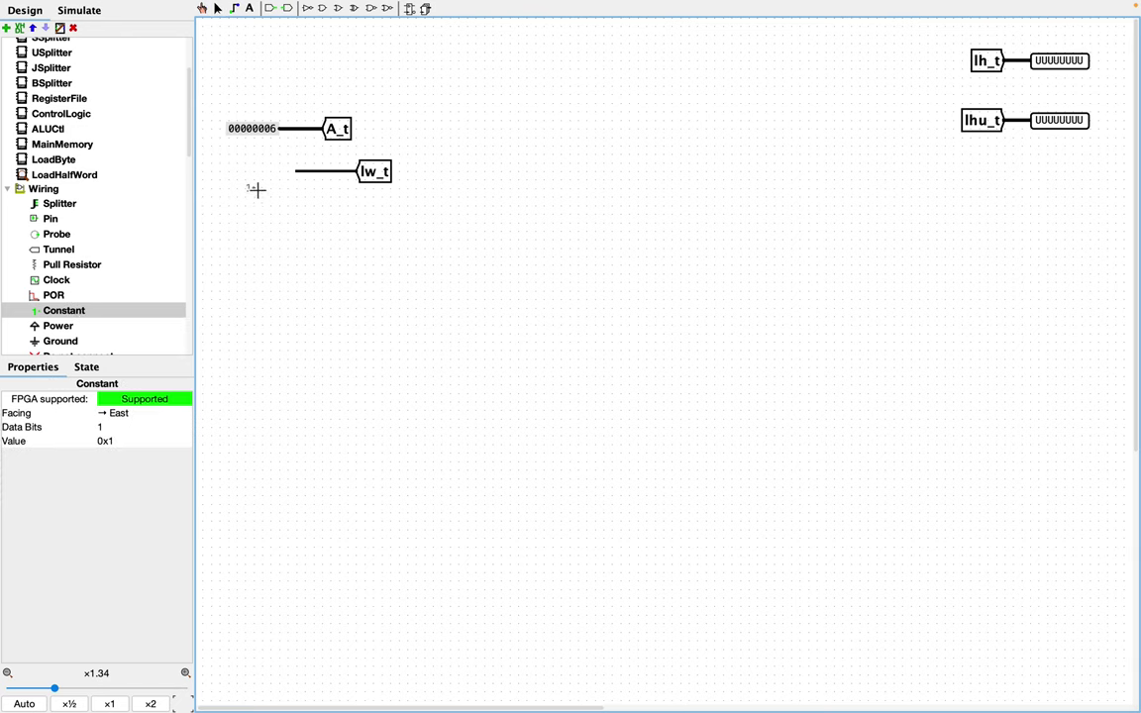
left_click(247, 180)
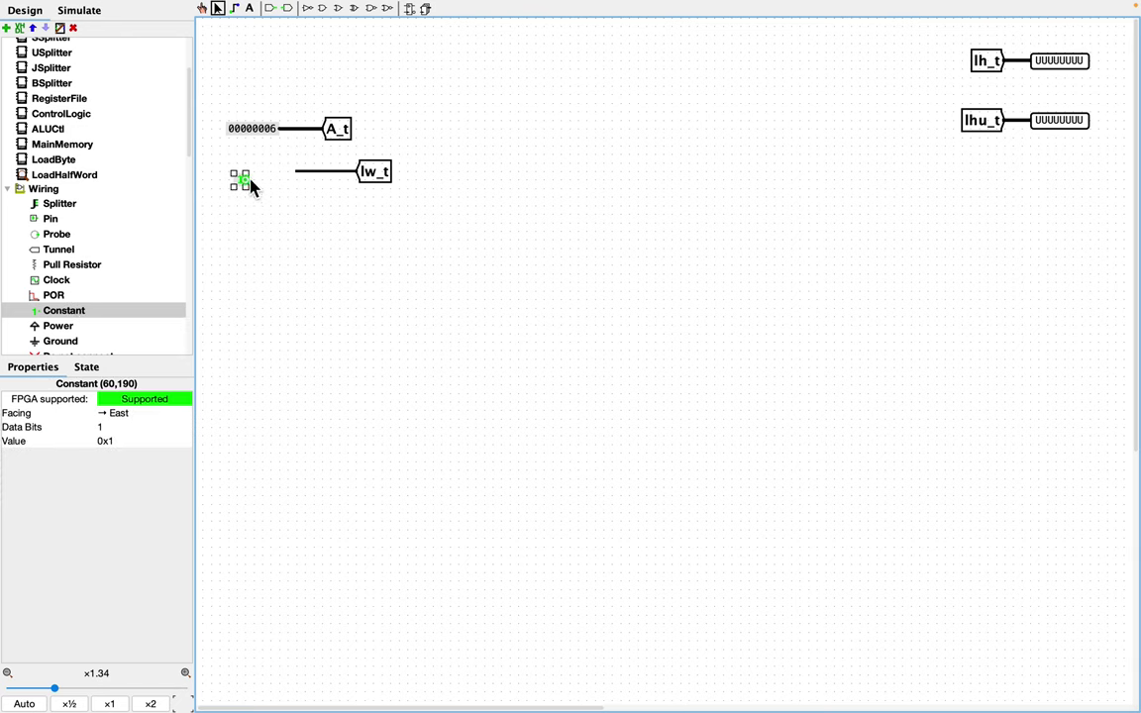
left_click(139, 440)
type("0x112233")
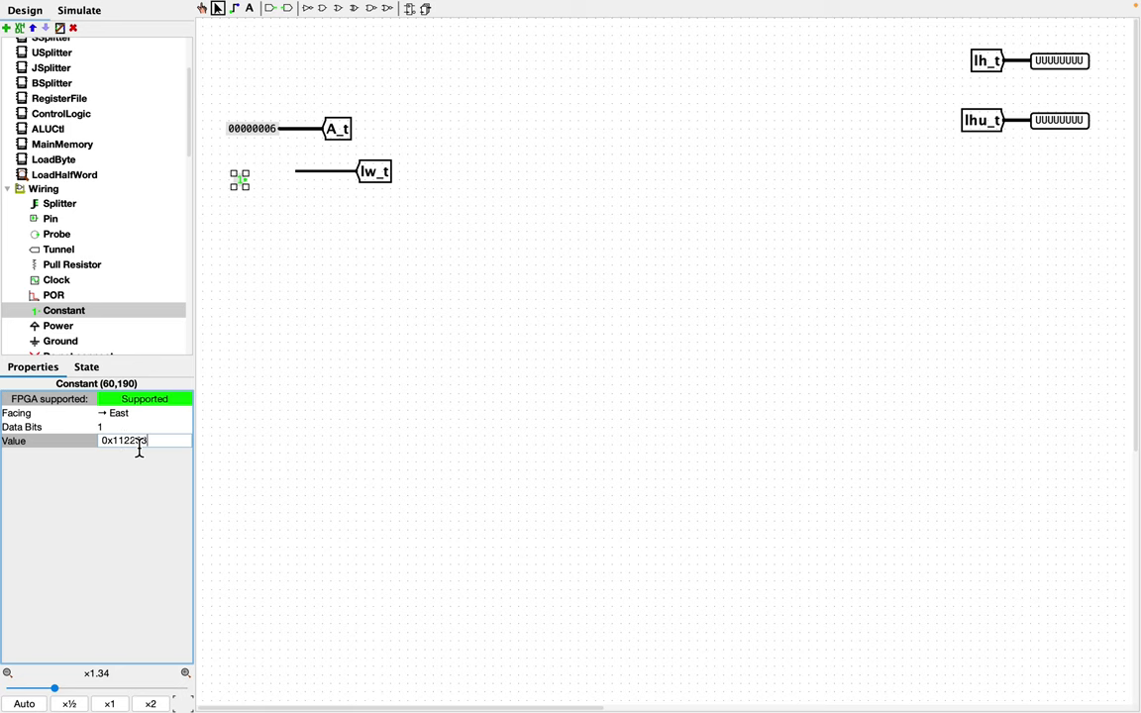
left_click(143, 430)
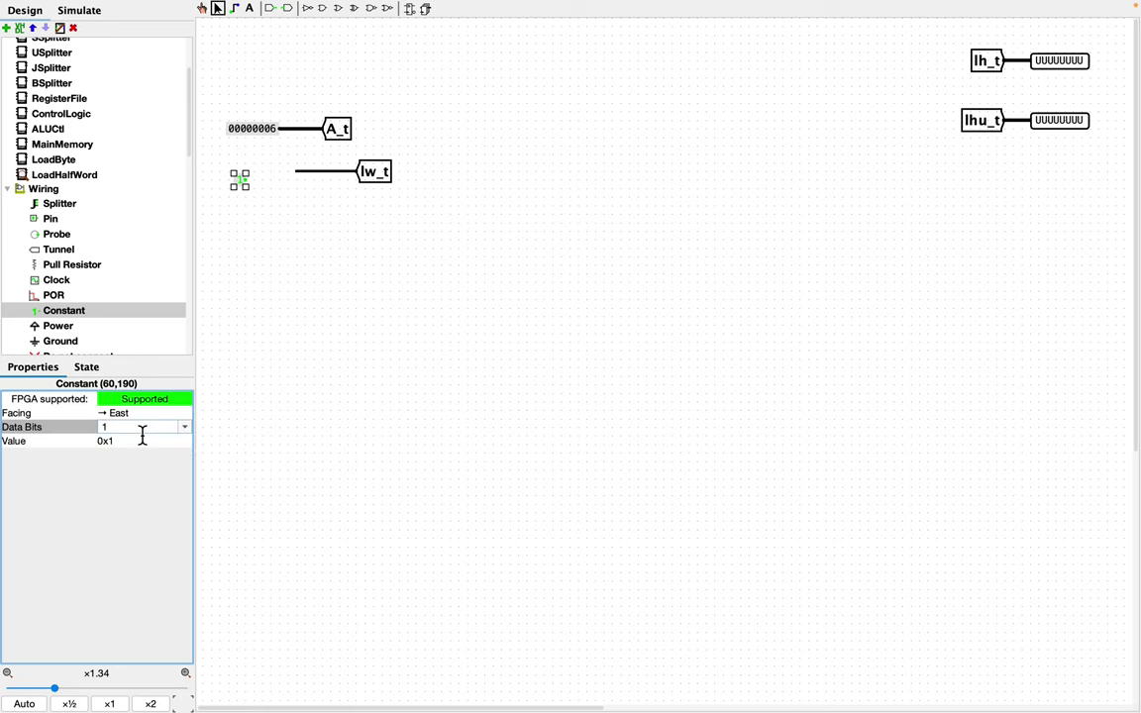
type("32")
key("Return")
Step: Set the value of the constant beside the lw_t wire to 0x11223344
left_click(146, 443)
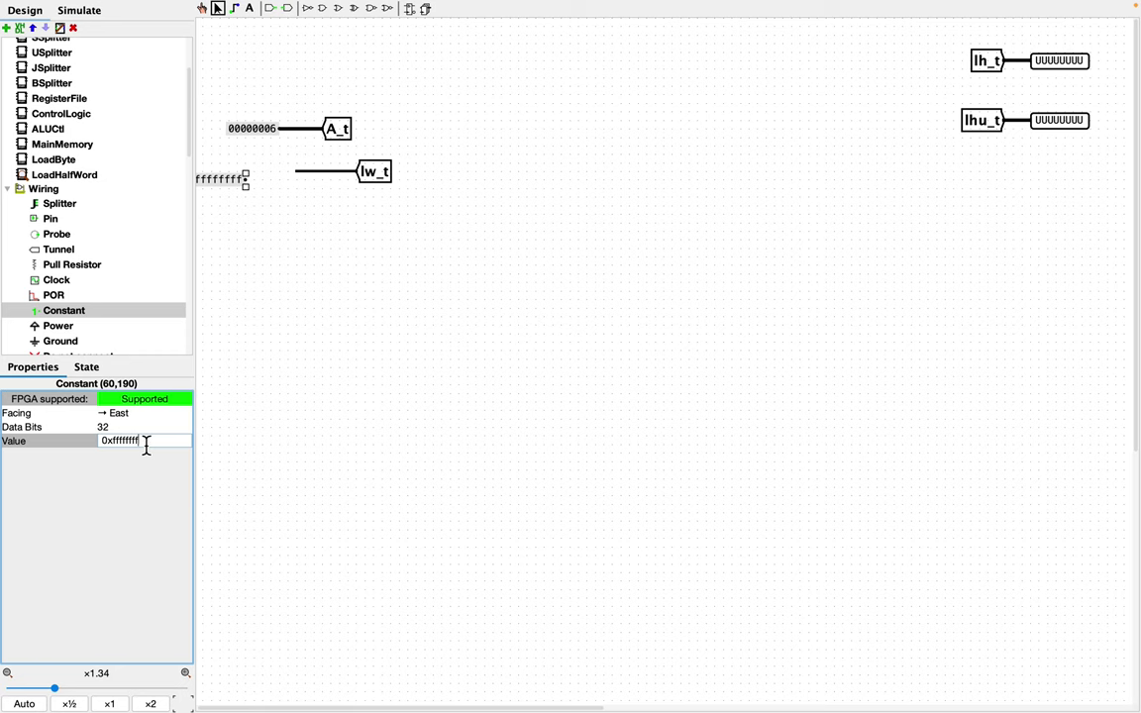
key("BackSpace")
key("BackSpace")
key("BackSpace")
key("BackSpace")
key("BackSpace")
key("BackSpace")
key("BackSpace")
key("BackSpace")
type("11223344")
key("Return")
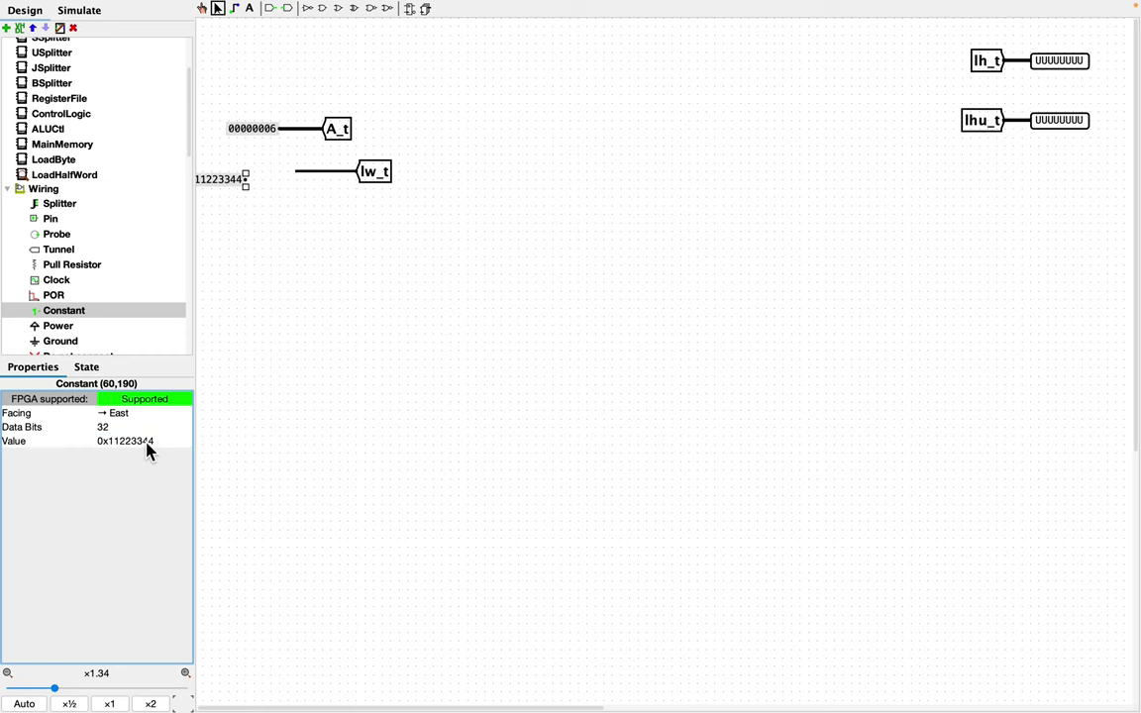
Step: Connect the 0x11223344 constant to the lw_t wire and move the lw_t tunnel closer to it
left_click_drag(224, 188, 264, 183)
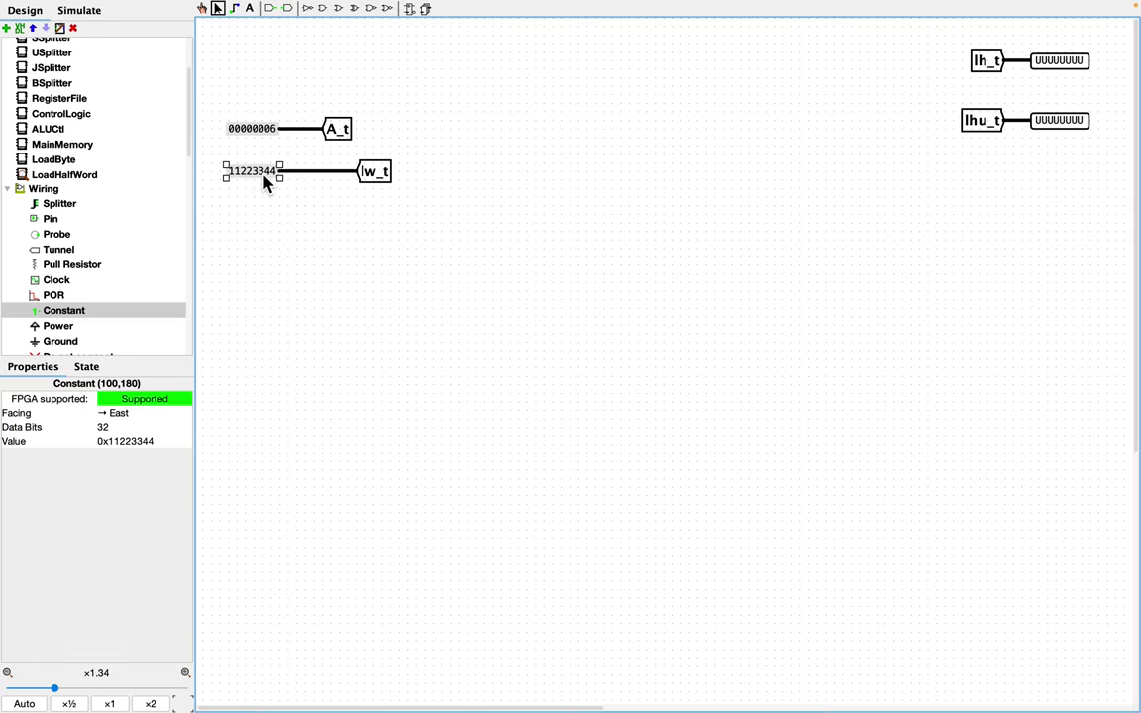
left_click_drag(382, 178, 348, 182)
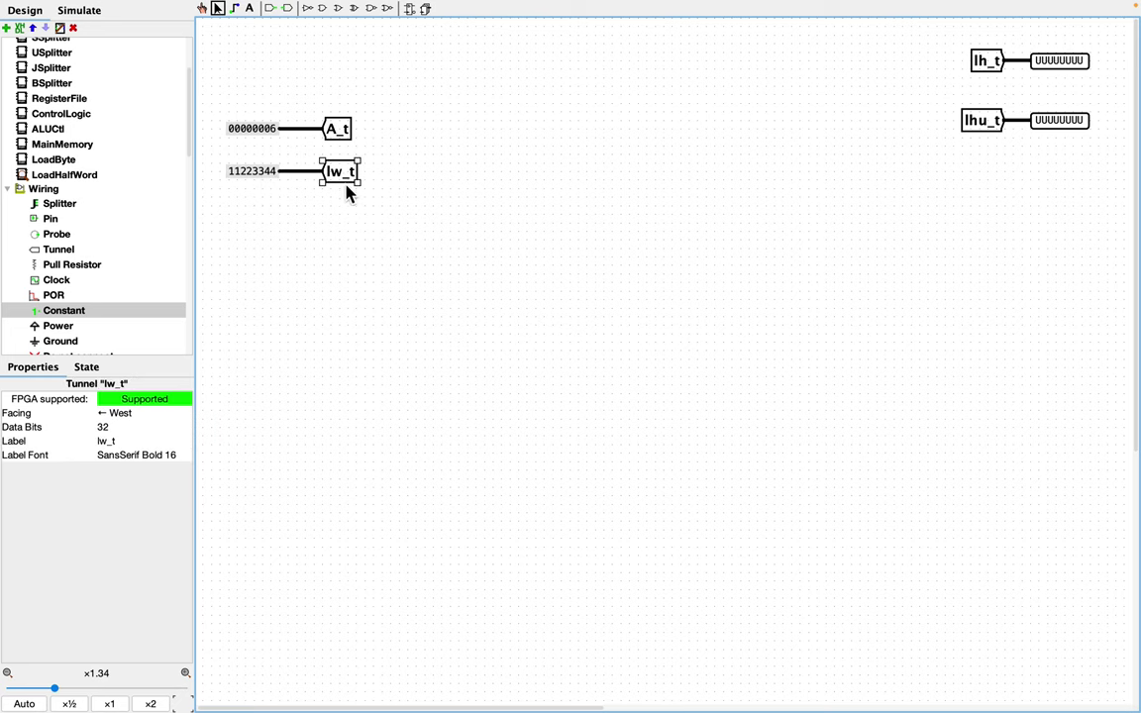
left_click(349, 218)
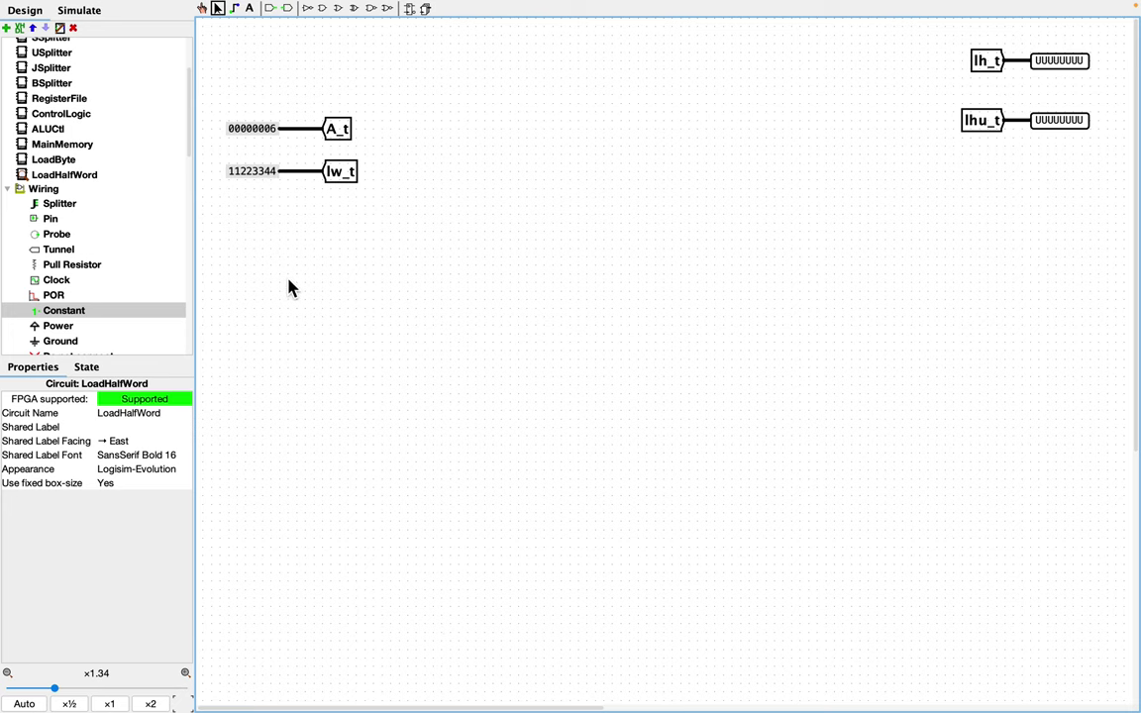
Step: Place a Bit Selector in the open area below the lw_t tunnel and set its data bits to 32
scroll(90, 297, "down", 3)
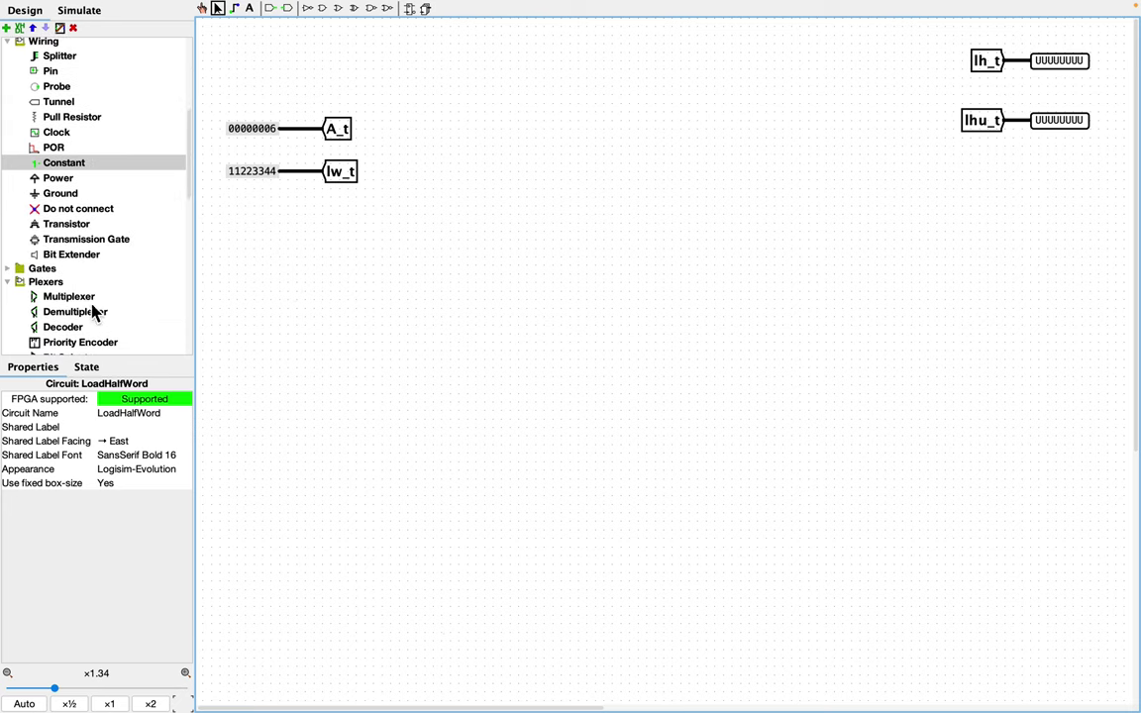
scroll(69, 297, "down", 3)
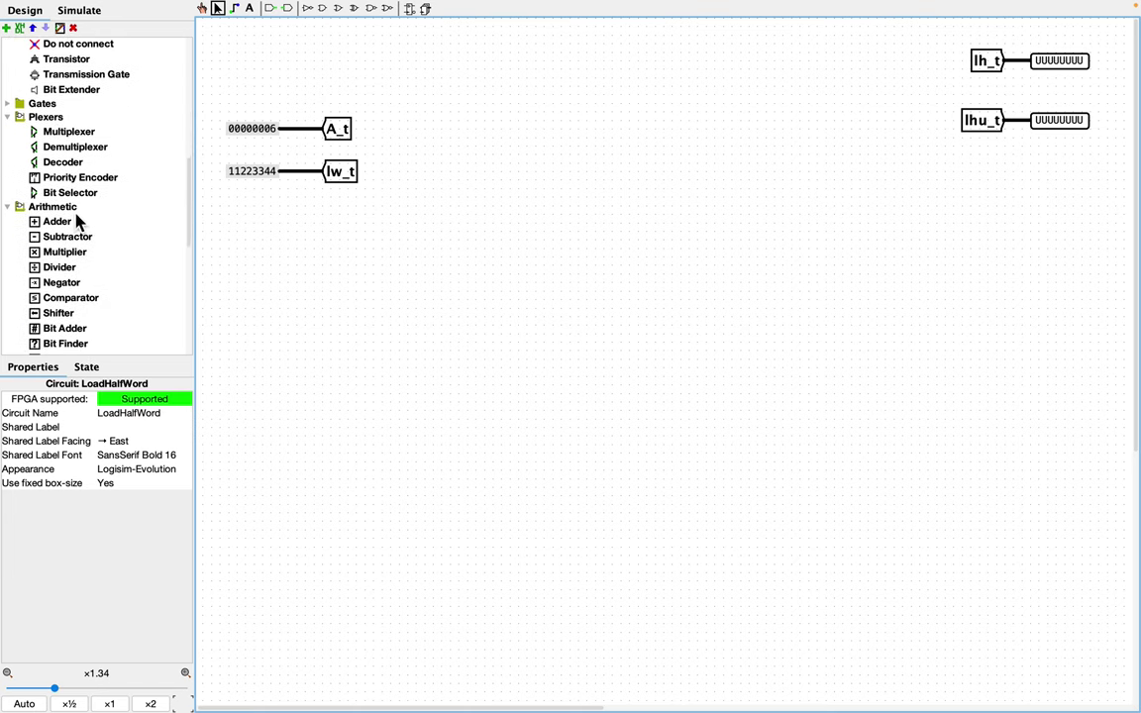
left_click(73, 194)
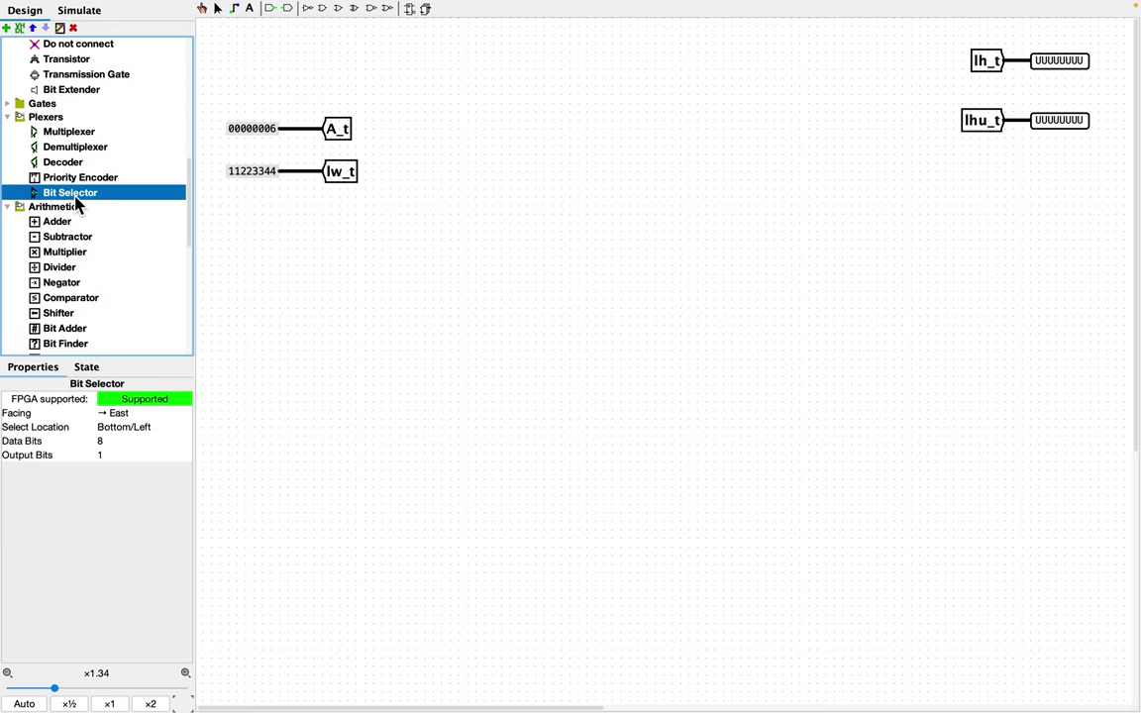
left_click(394, 333)
left_click(403, 377)
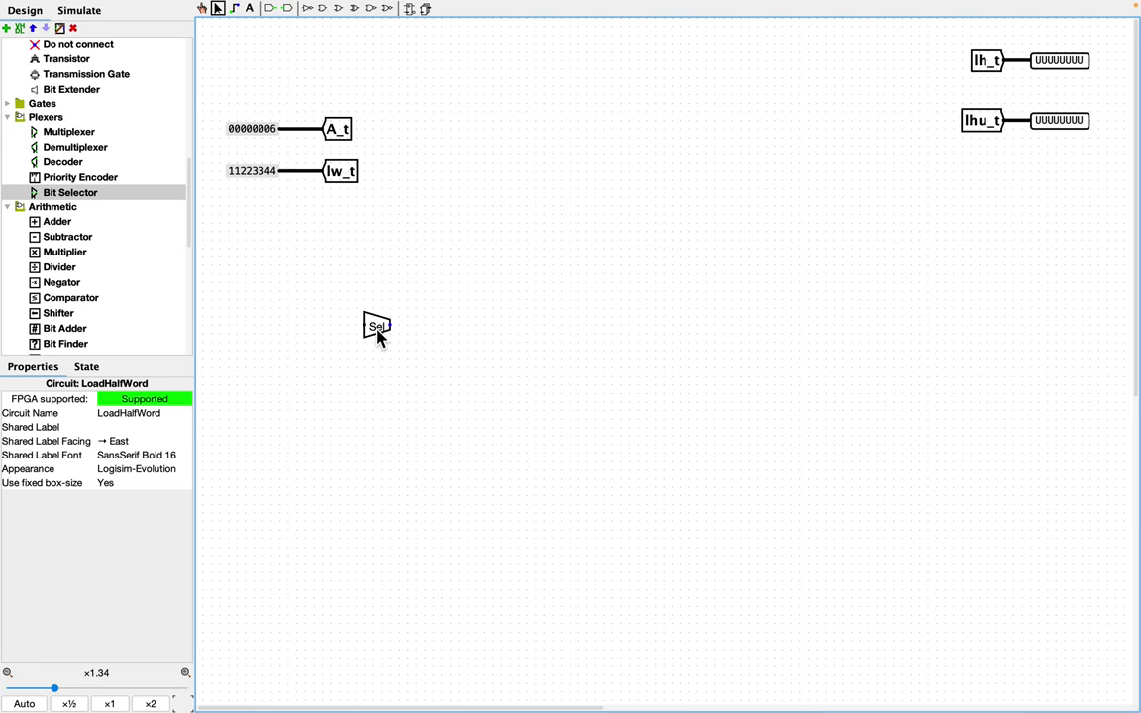
left_click(379, 335)
left_click(122, 442)
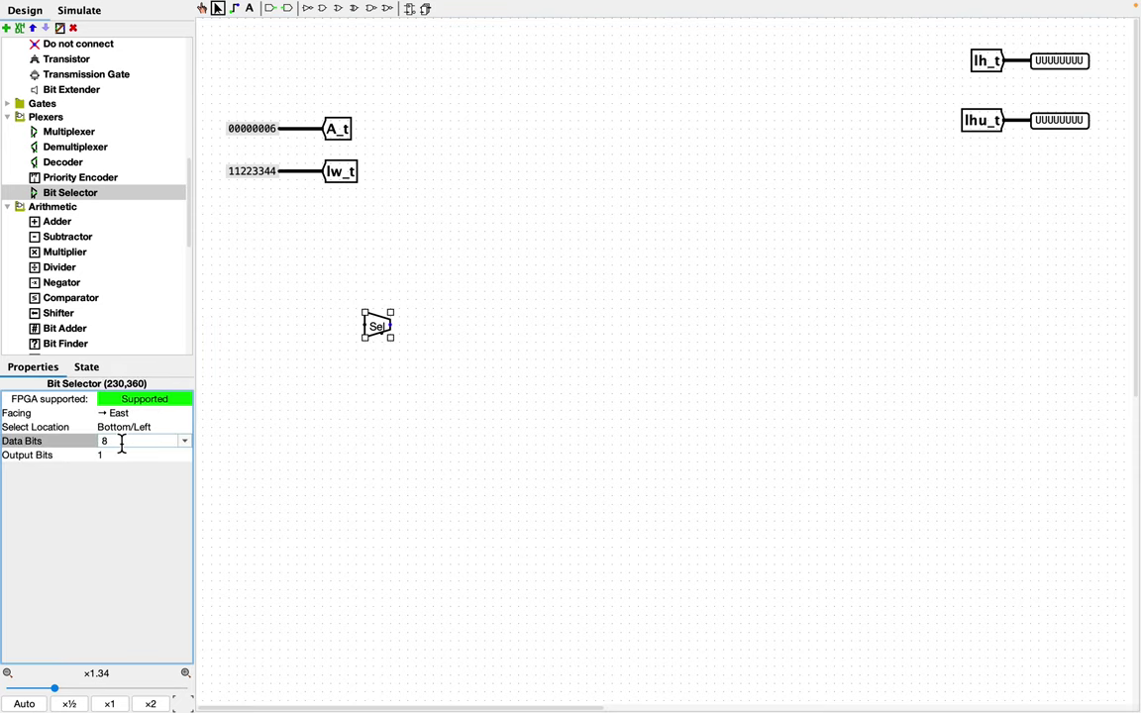
type("32")
key("Return")
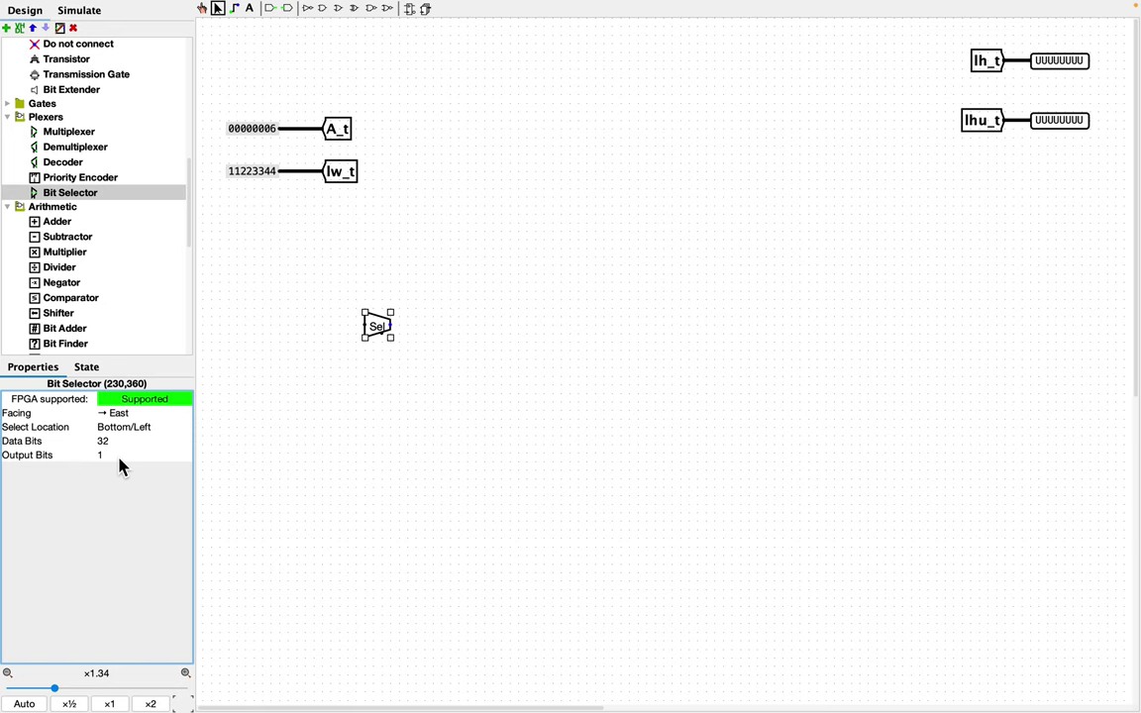
left_click(376, 392)
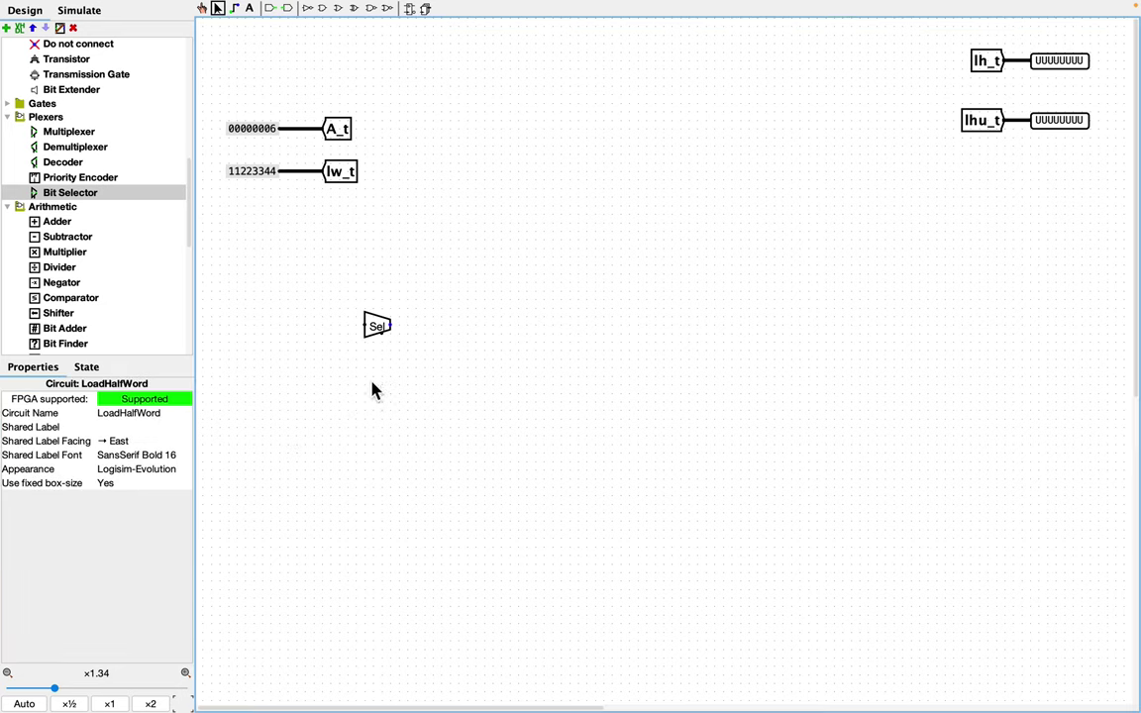
Step: Copy the A_t tunnel to the input side of the Bit Selector and set its facing to East
left_click(339, 142)
key("ctrl+c")
key("ctrl+v")
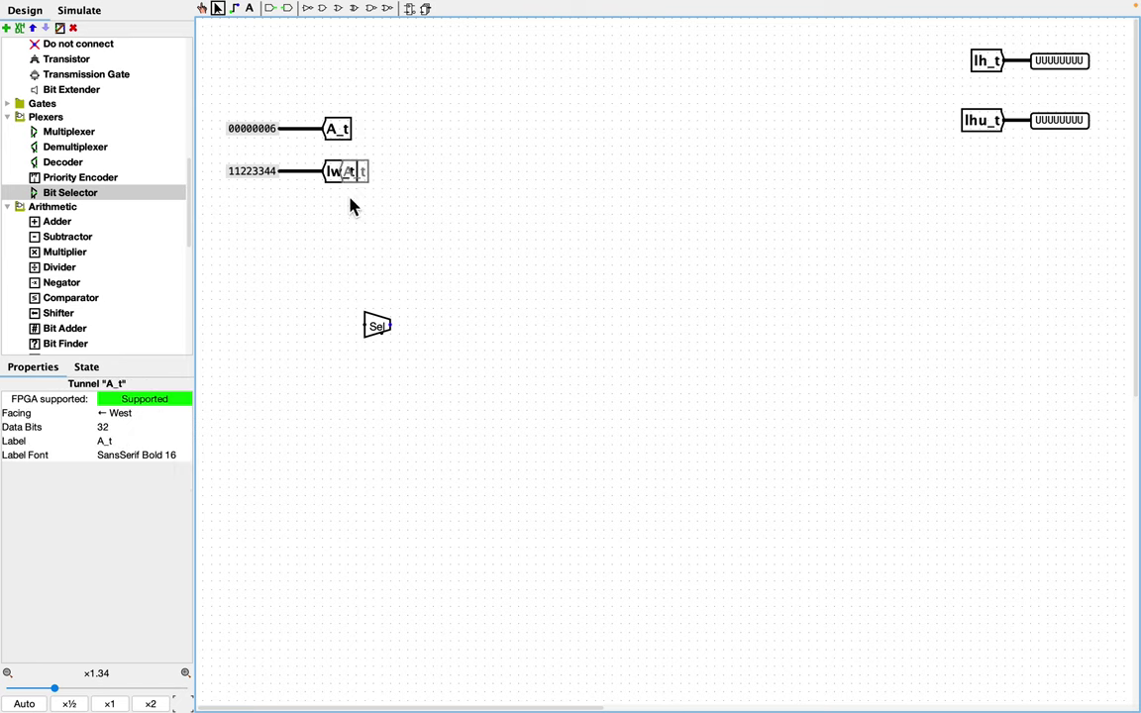
left_click(327, 334)
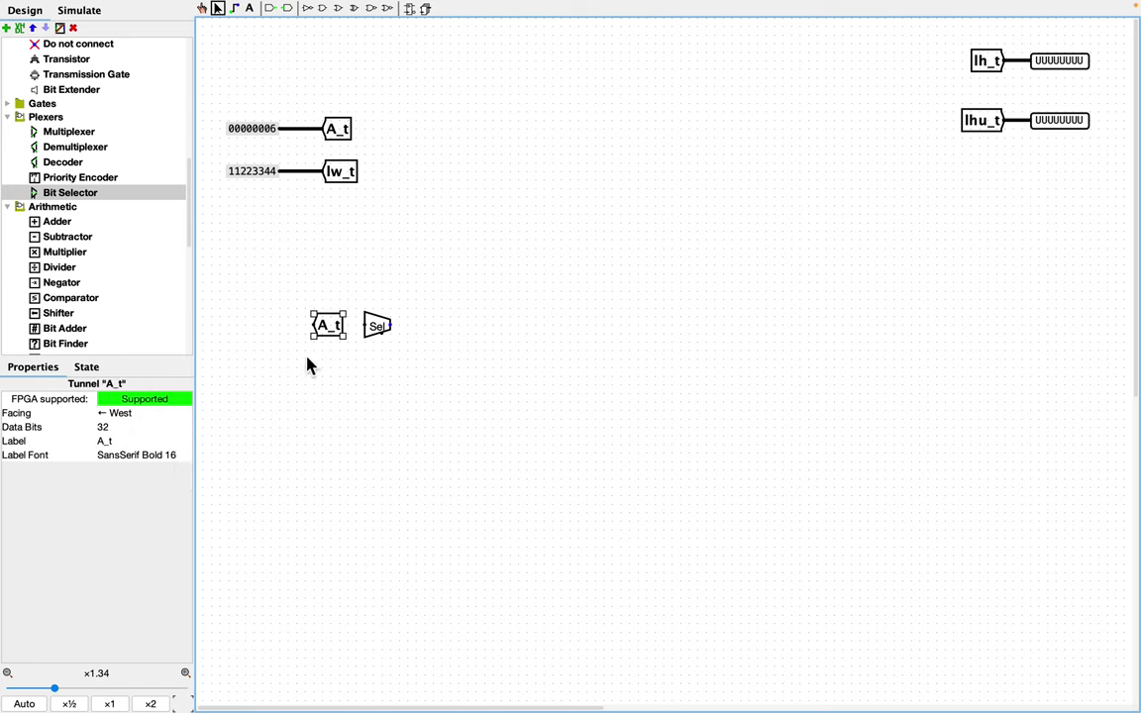
left_click(140, 413)
left_click(140, 472)
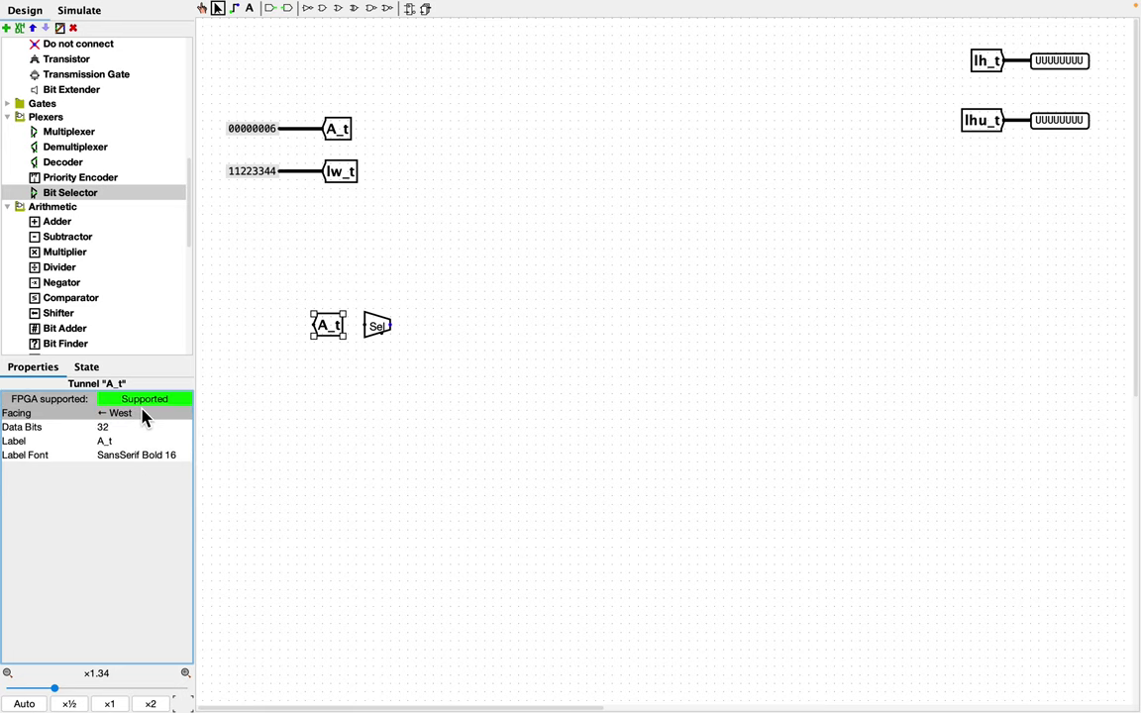
left_click(144, 414)
left_click(139, 457)
Step: Wire the copied A_t tunnel to the Bit Selector's data input
left_click_drag(302, 331, 365, 333)
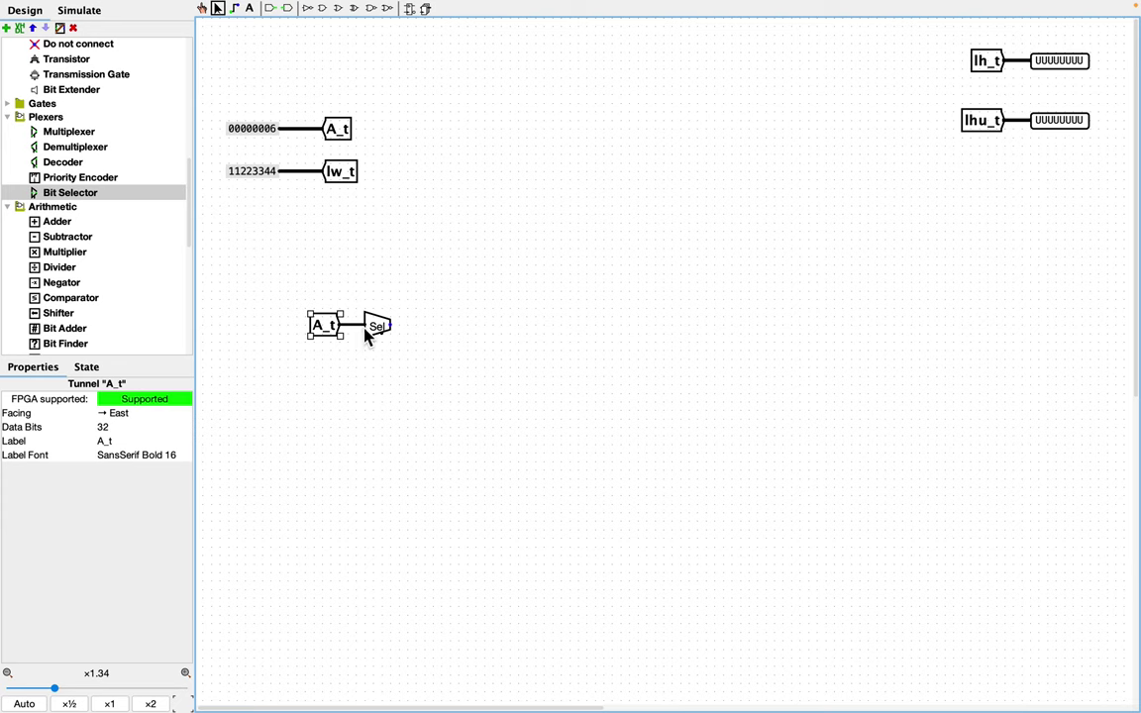
left_click(362, 359)
left_click(381, 331)
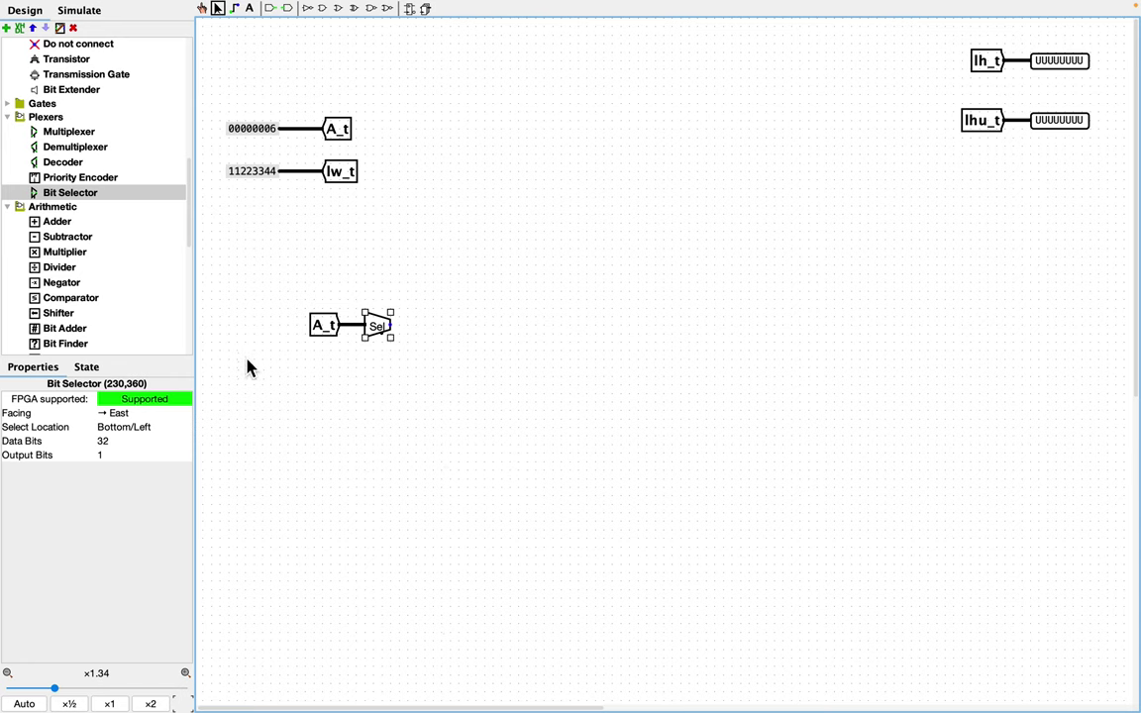
Step: Place a Constant below the Bit Selector and wire it to the selector's select input
scroll(85, 179, "up", 5)
left_click(69, 218)
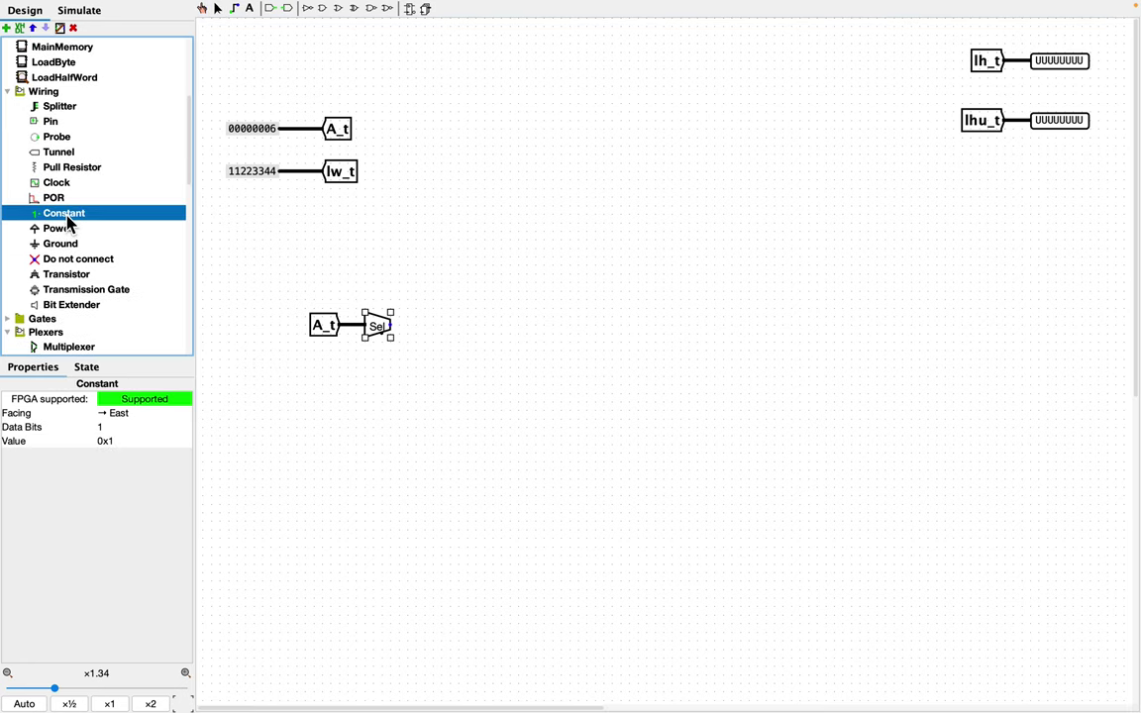
left_click(364, 369)
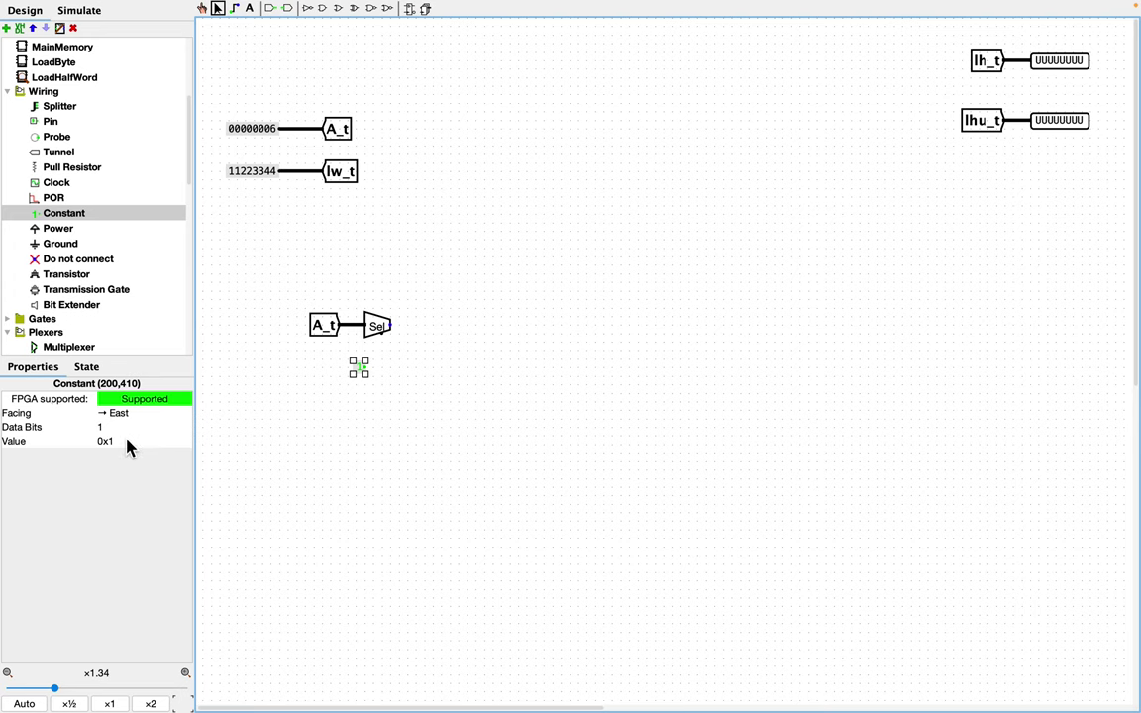
left_click_drag(365, 368, 383, 339)
left_click(362, 374)
Step: Set the Constant feeding the Bit Selector's select input to 5 data bits and value 0x1
left_click(137, 427)
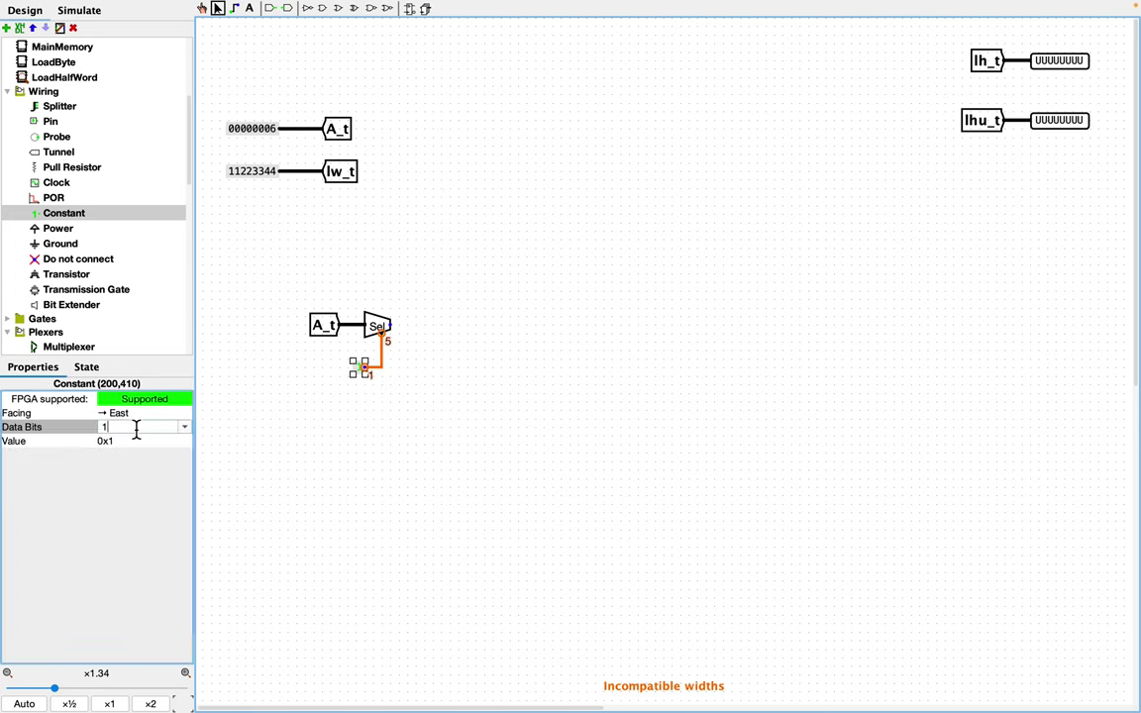
type("5")
key("Return")
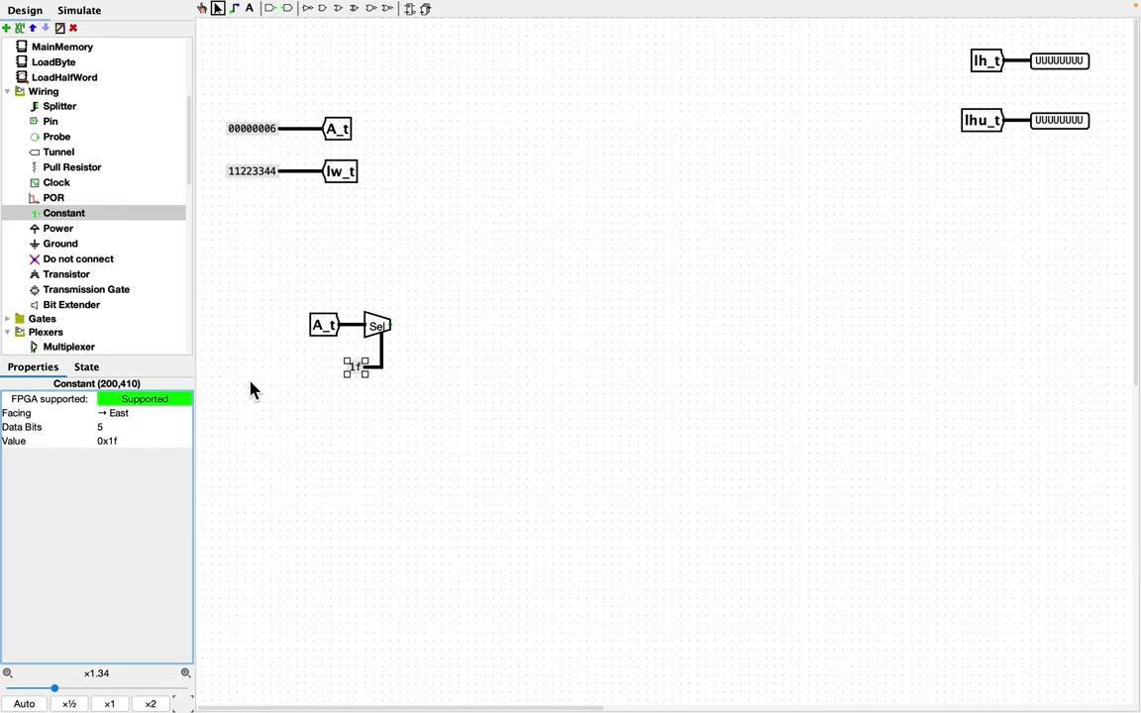
left_click(163, 442)
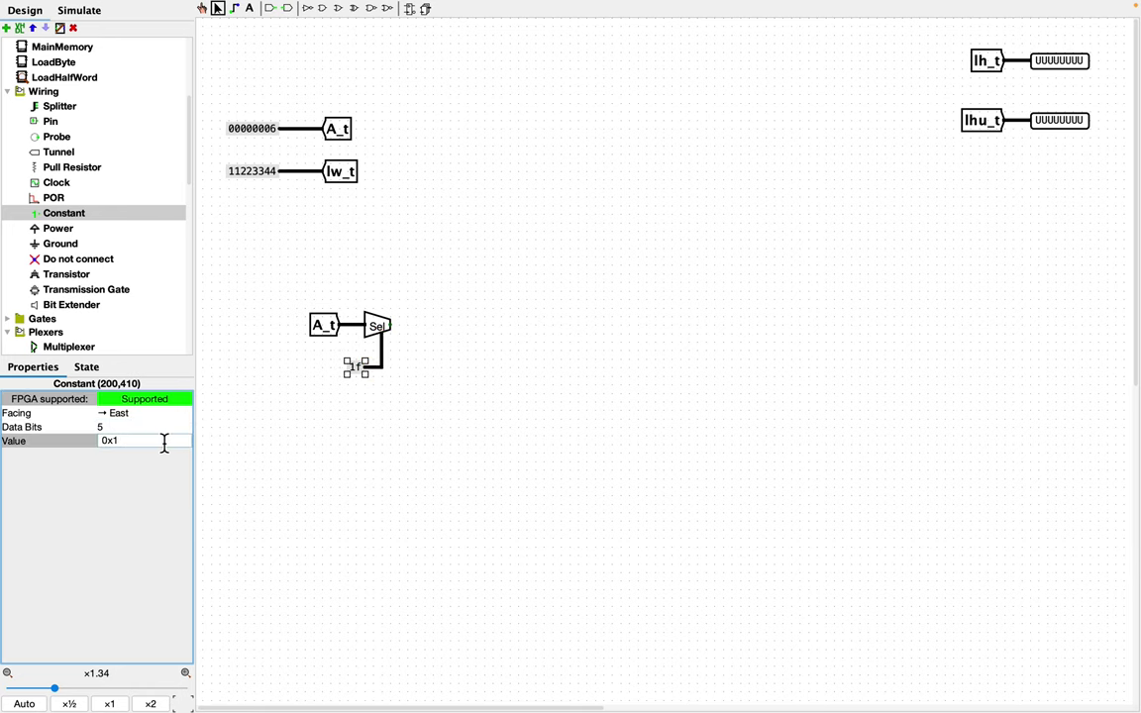
left_click(380, 332)
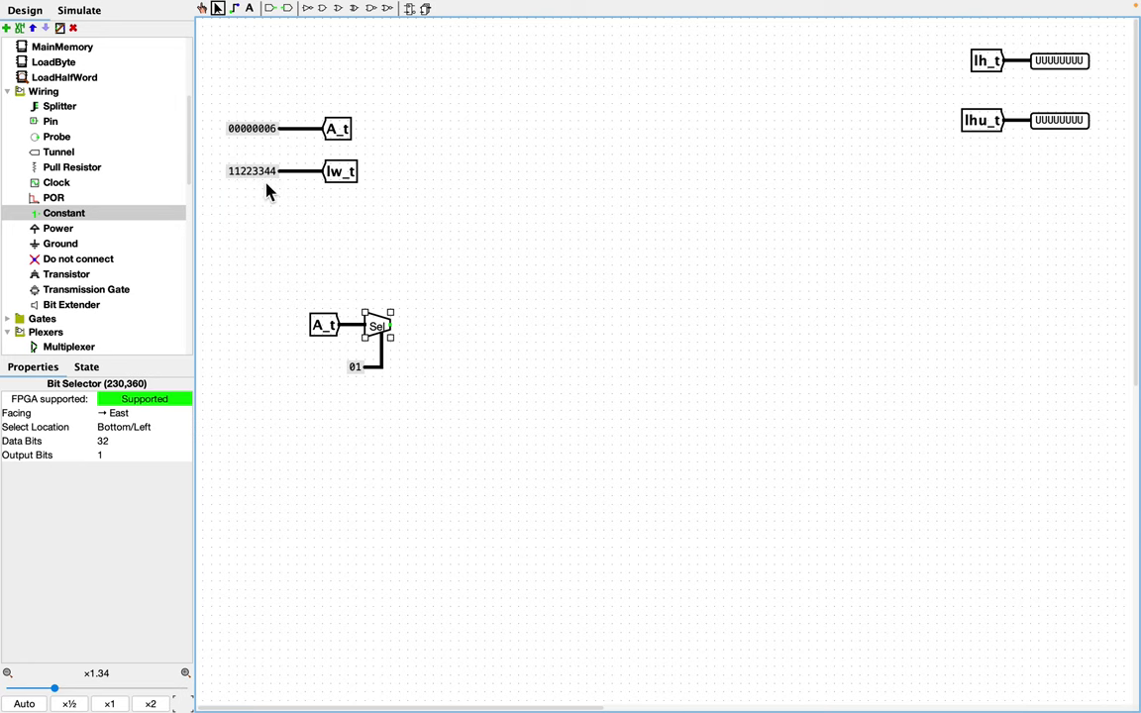
Step: Place a second Bit Selector up and to the right of the first and wire the first's output to its select input
scroll(69, 277, "down", 5)
left_click(69, 273)
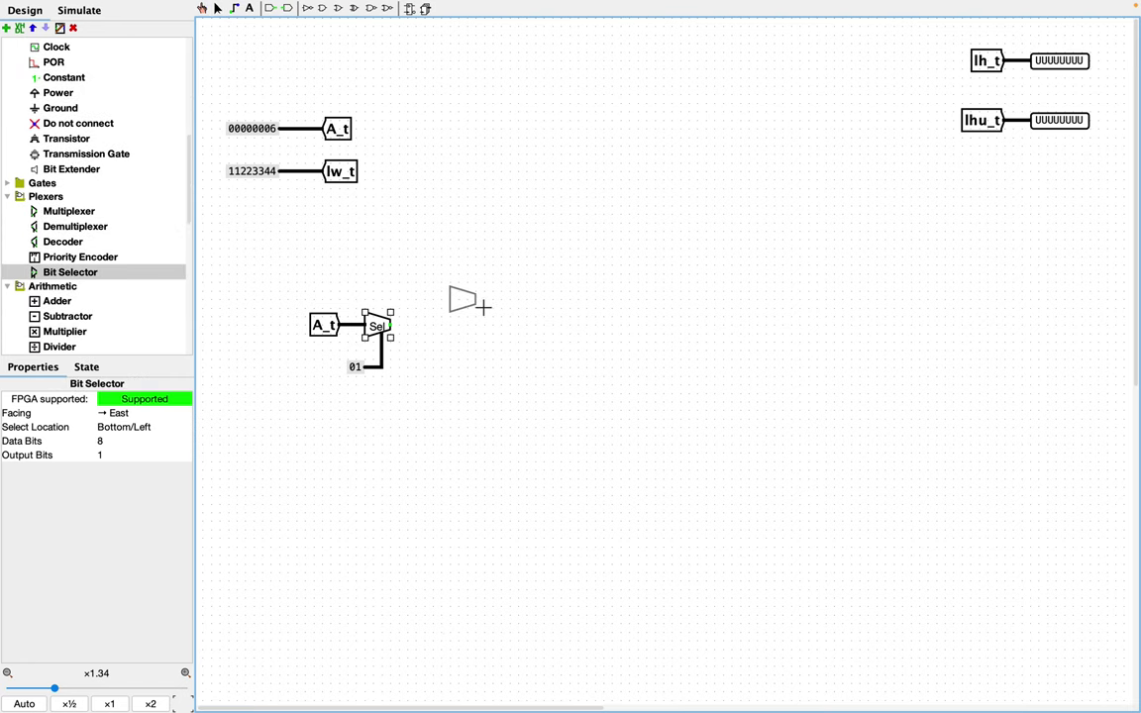
left_click(458, 293)
mouse_move(391, 325)
left_mouse_down()
mouse_move(433, 326)
mouse_move(452, 302)
left_mouse_up()
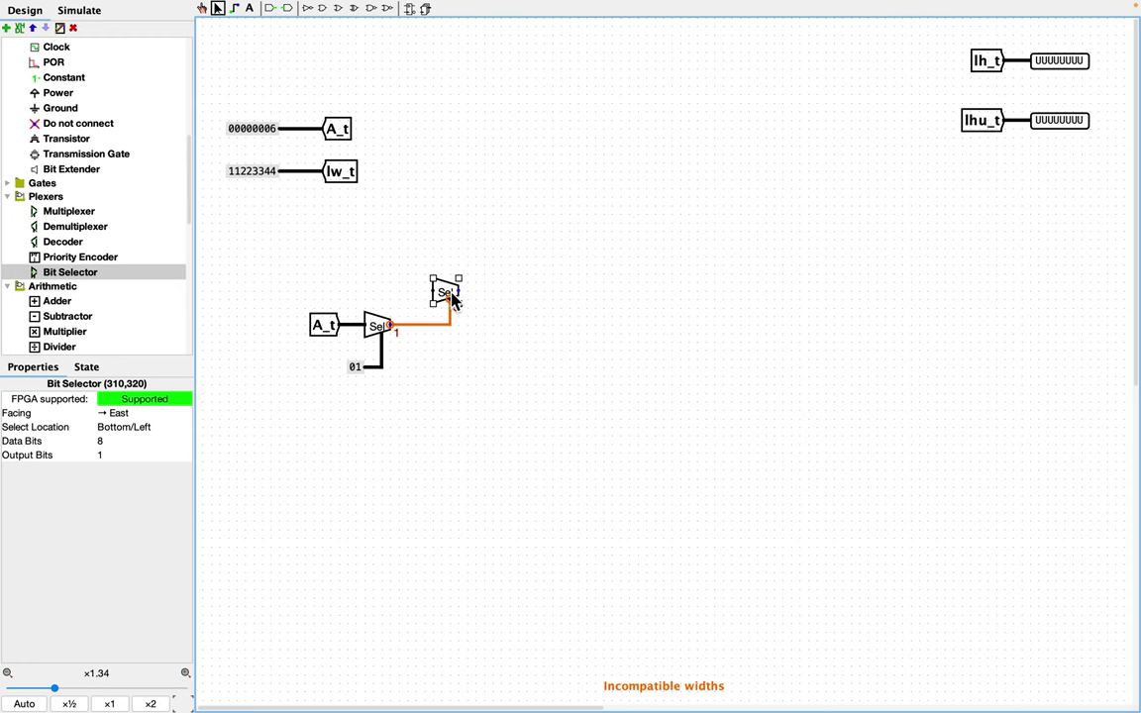
Step: Set the second Bit Selector's data bits to 32 and its output bits to 16
left_click(132, 442)
key("BackSpace")
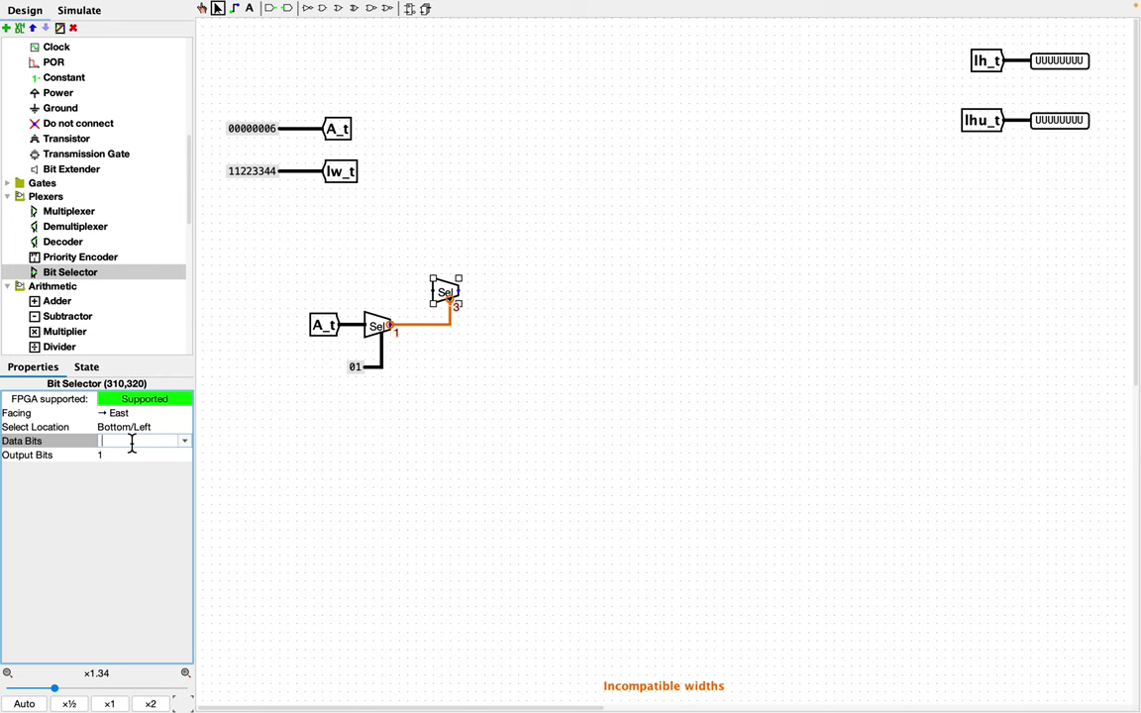
type("32")
key("Return")
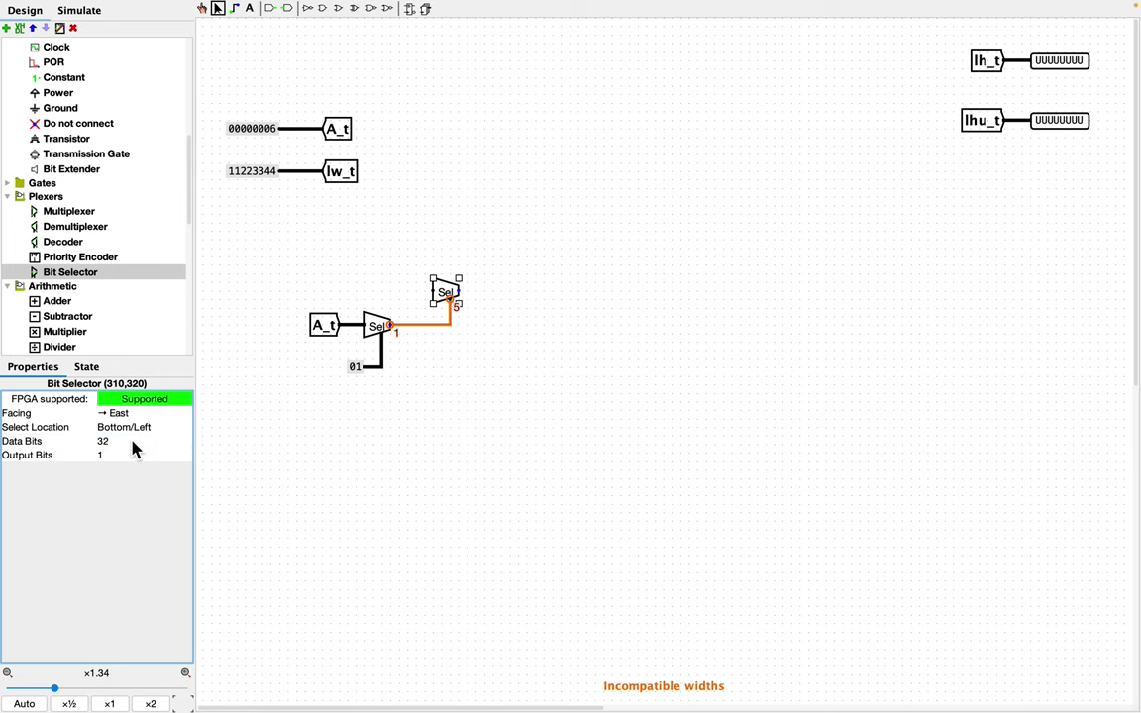
left_click(133, 456)
key("BackSpace")
type("16")
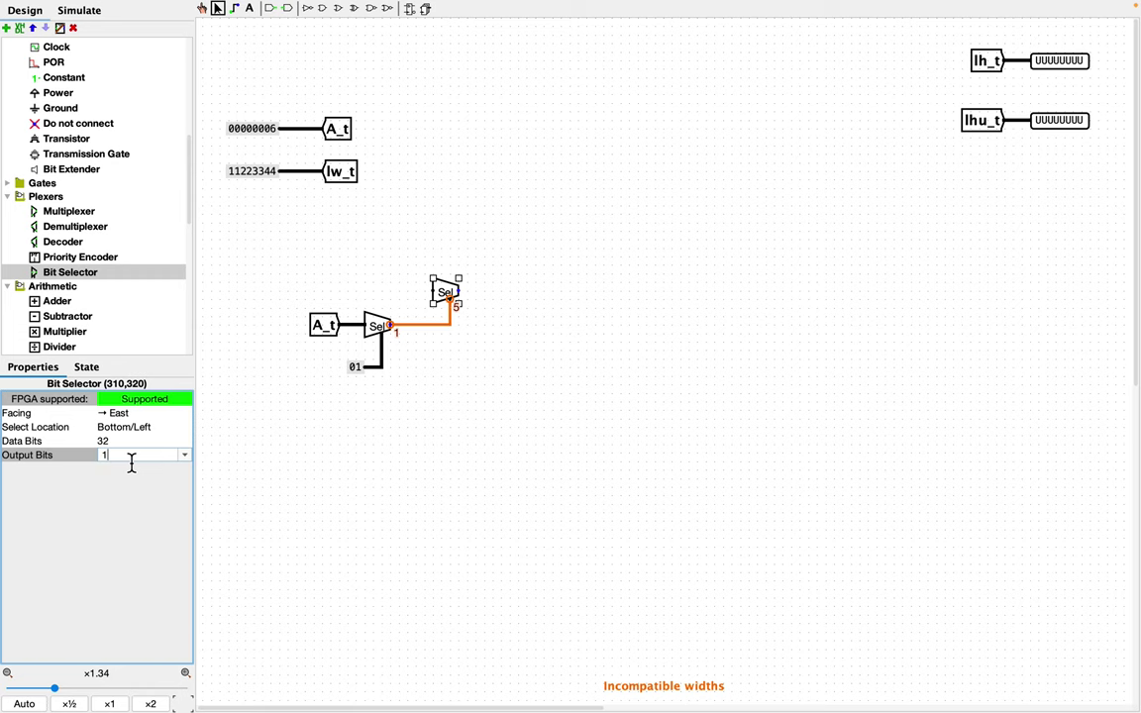
key("Return")
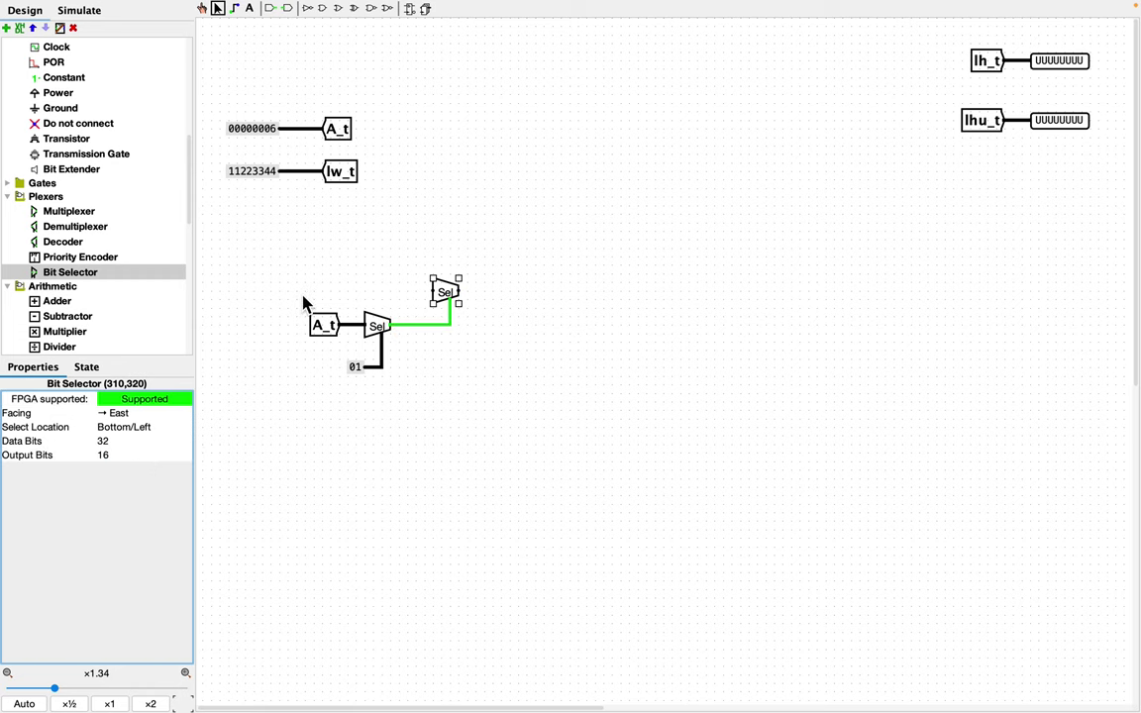
Step: Connect an East-facing copy of the lw_t tunnel to the second Bit Selector's data input
left_click(333, 183)
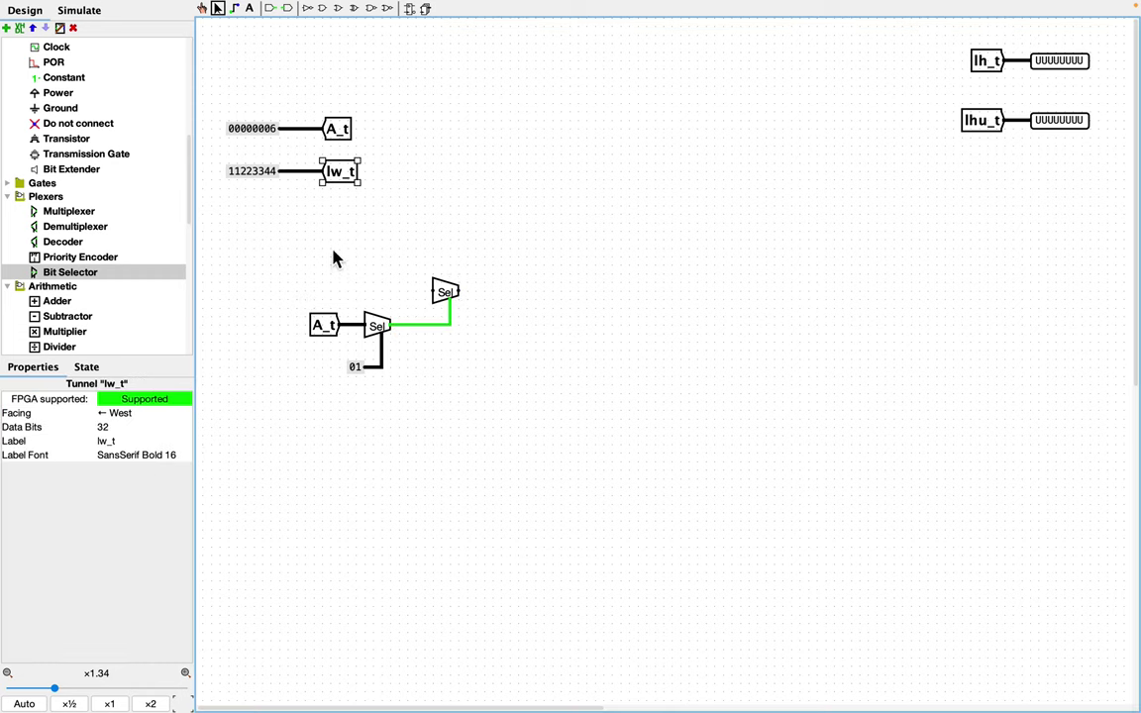
key("ctrl+d")
left_click_drag(358, 202, 373, 304)
left_click(115, 413)
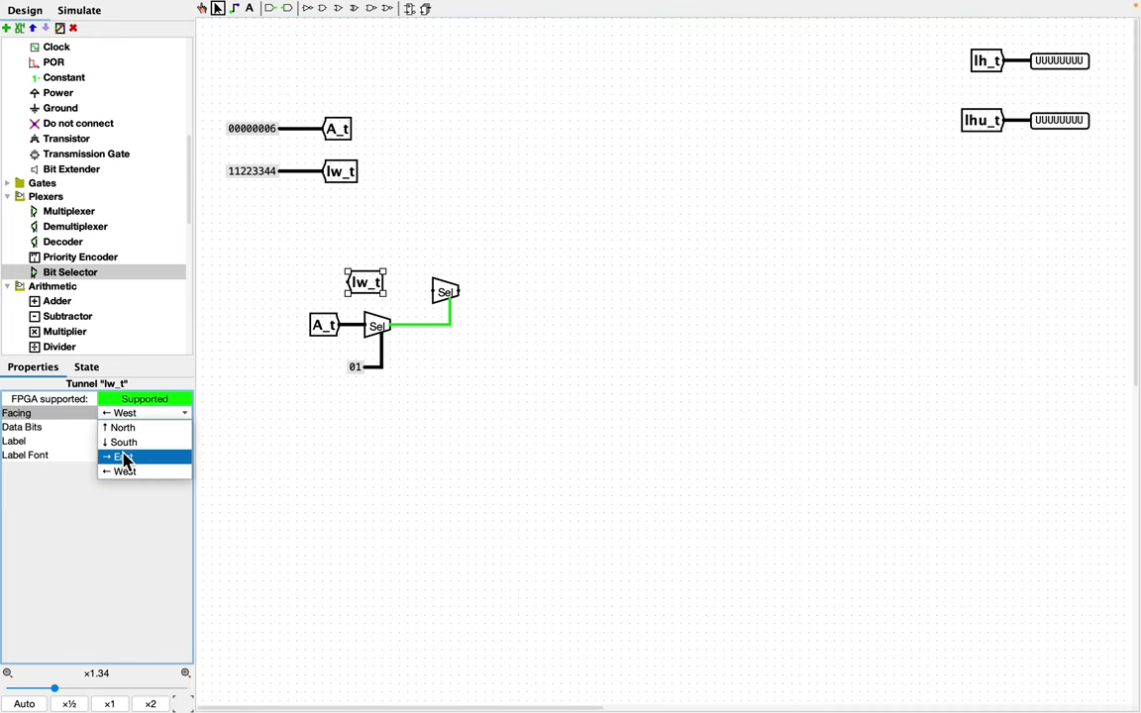
left_click(124, 442)
left_click(138, 449)
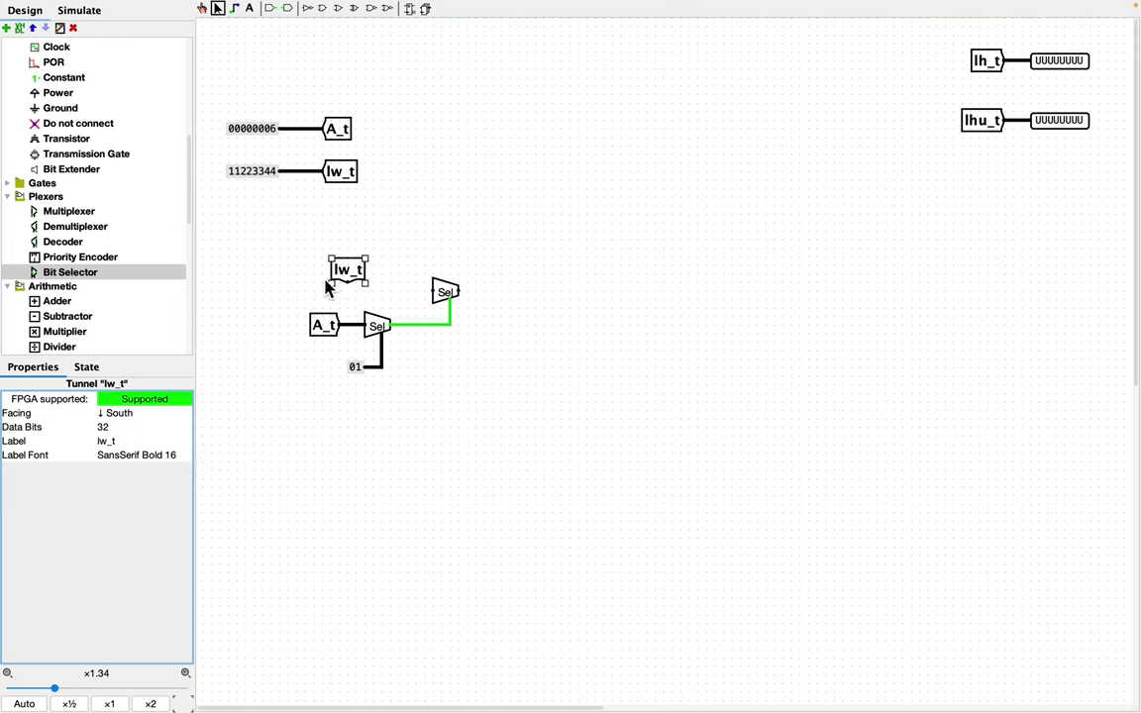
left_click(132, 415)
left_click(140, 457)
left_click_drag(338, 295, 378, 307)
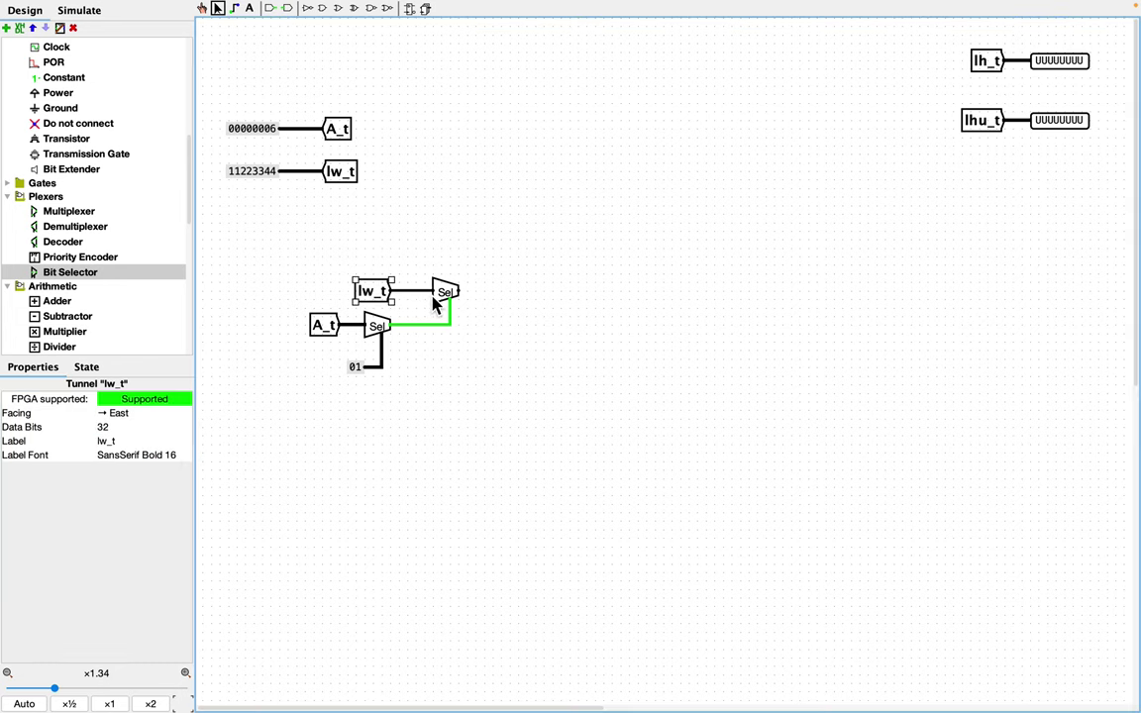
left_click(432, 358)
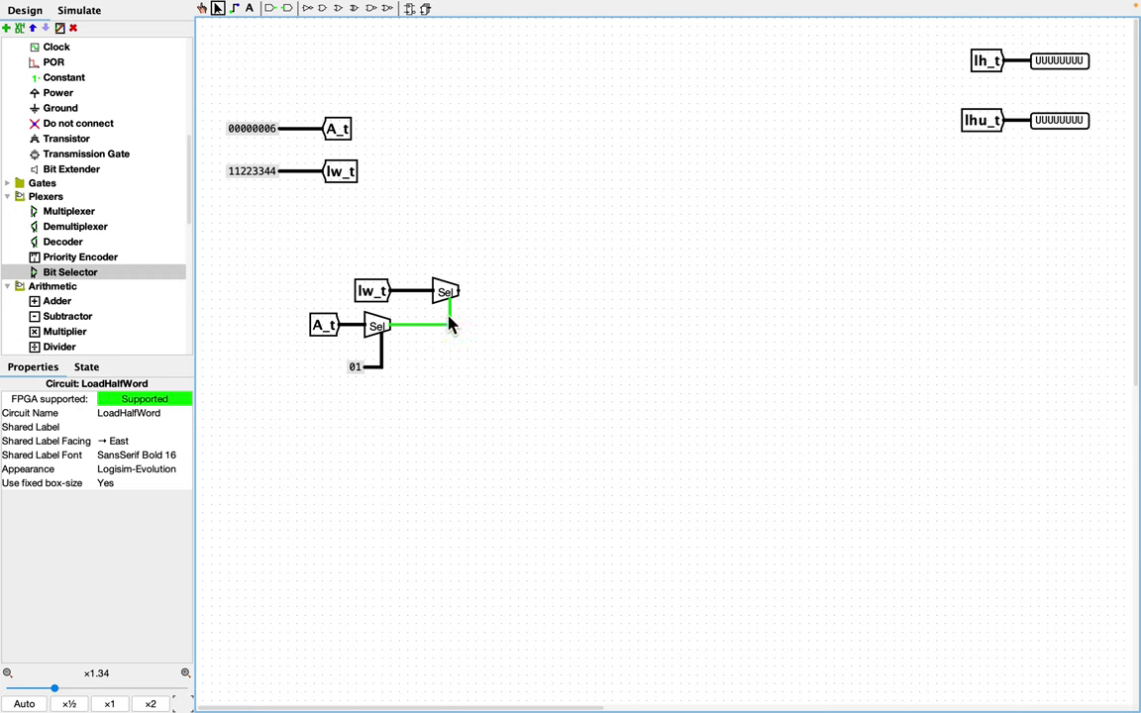
Step: Place a Pin to the right of the second Bit Selector and set its facing to West
scroll(94, 255, "up", 3)
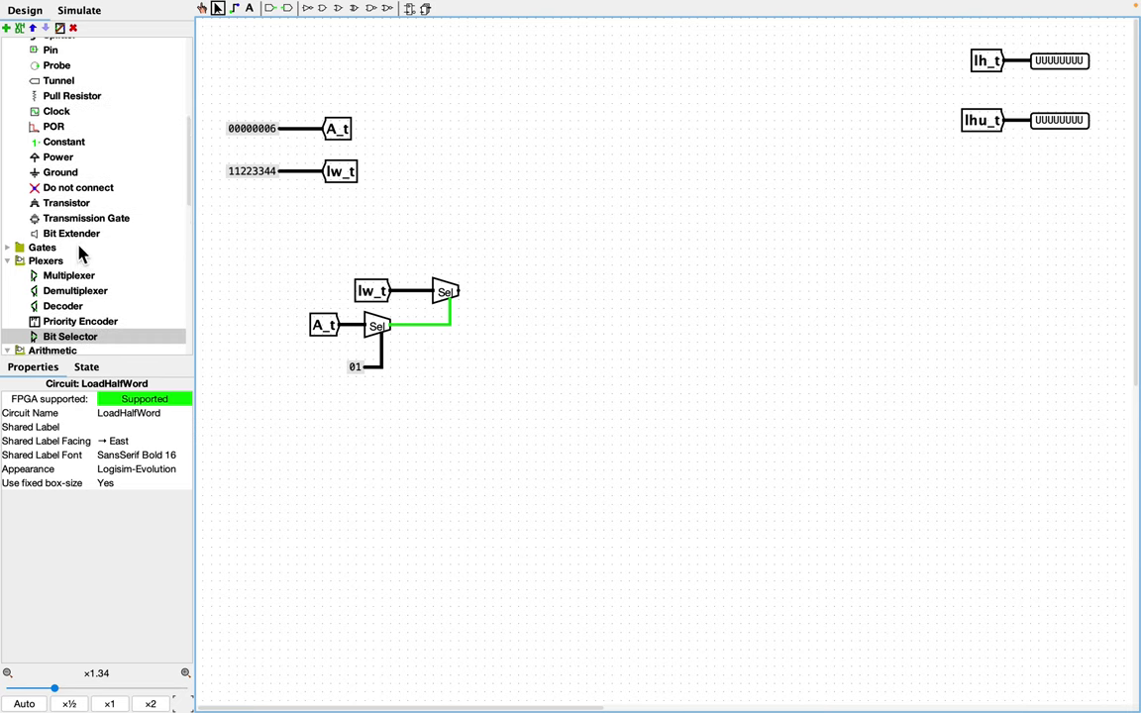
scroll(59, 146, "up", 4)
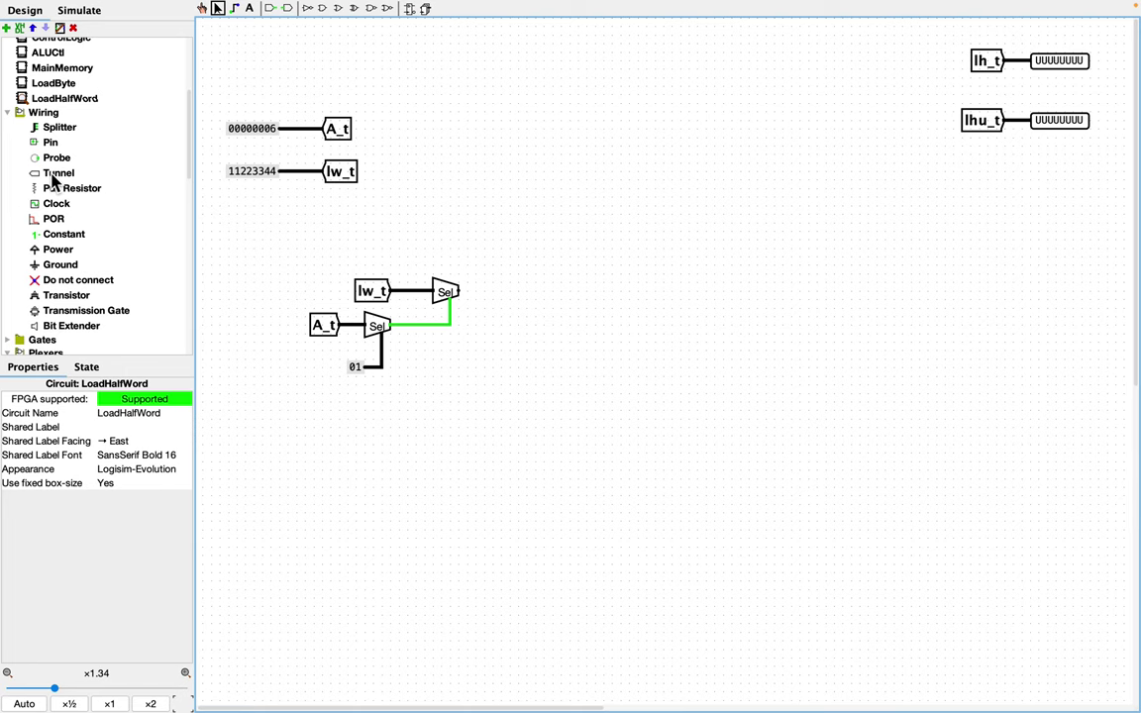
left_click(52, 144)
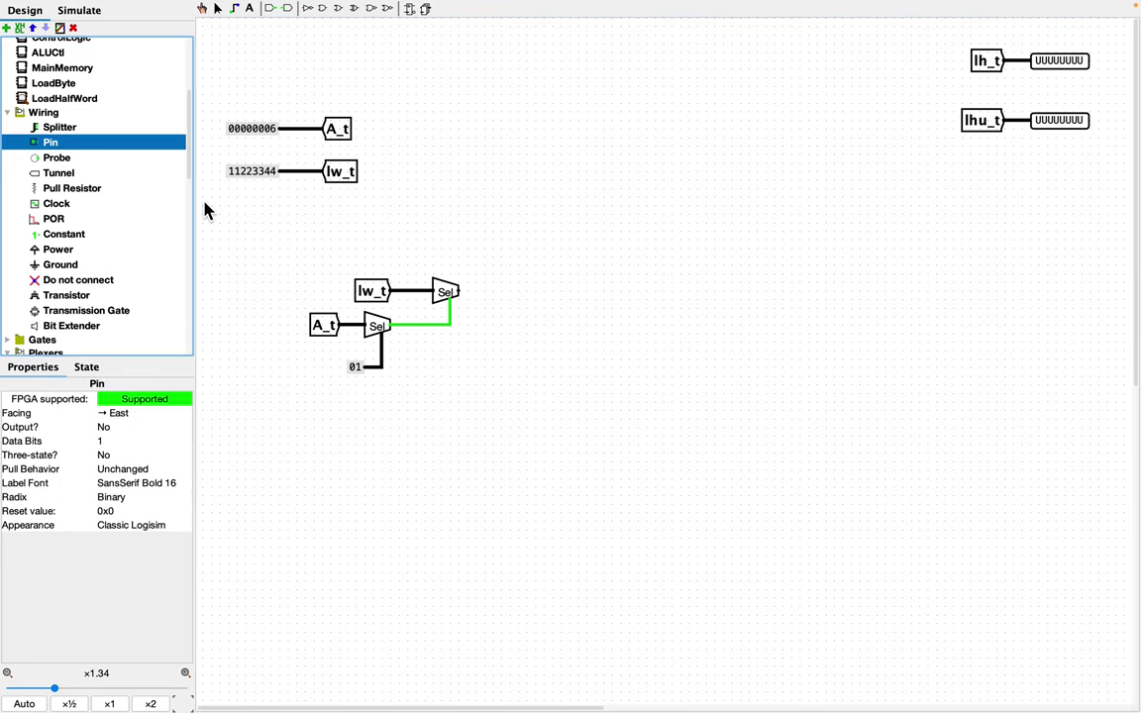
left_click(518, 291)
left_click(153, 423)
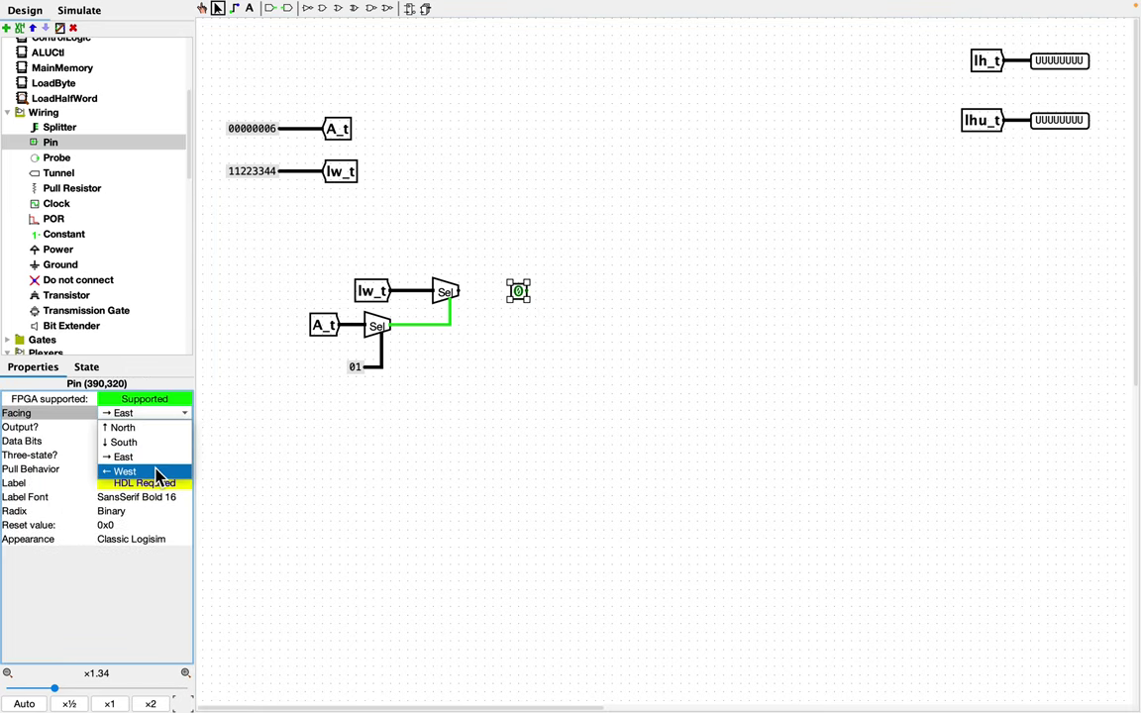
left_click(155, 473)
left_click_drag(536, 302, 527, 307)
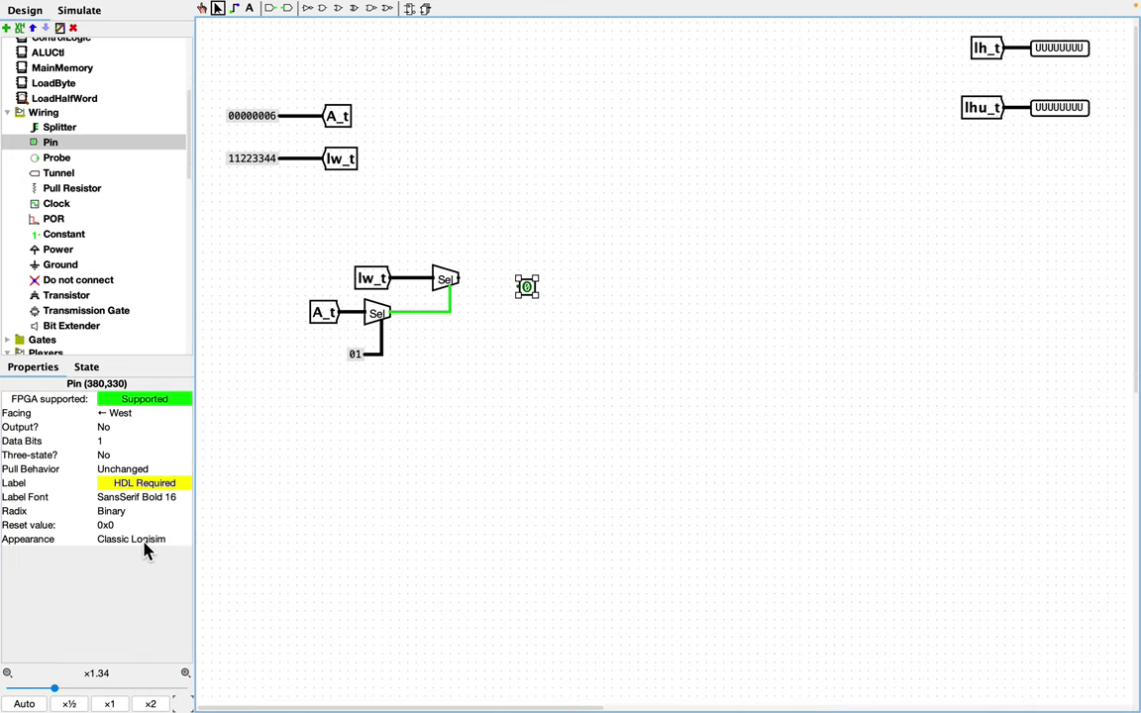
Step: Set the new pin's data bits to 32 and its radix to Hexadecimal
left_click(126, 442)
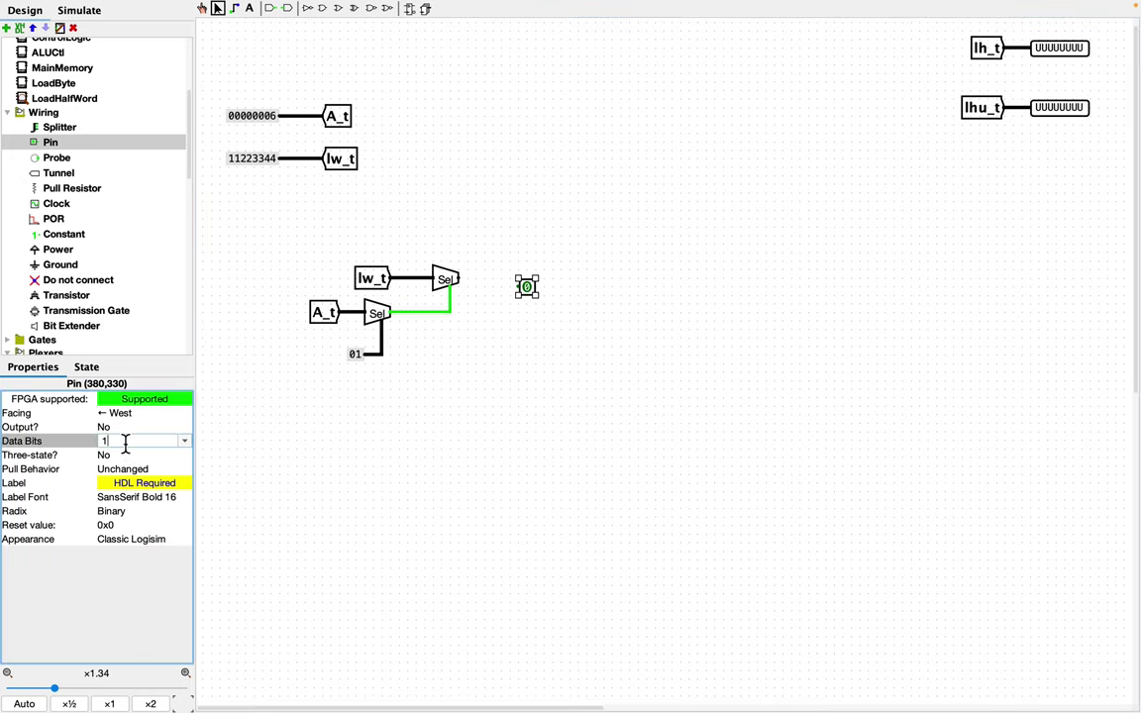
key("BackSpace")
type("32")
key("Return")
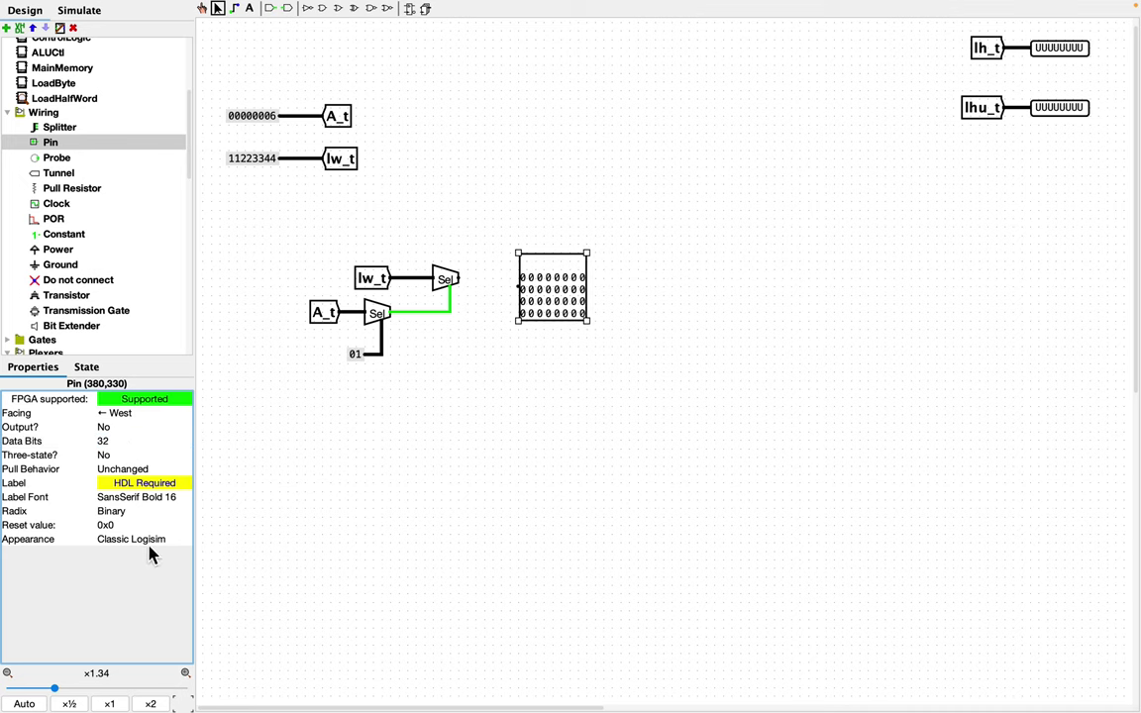
left_click(121, 523)
left_click(104, 583)
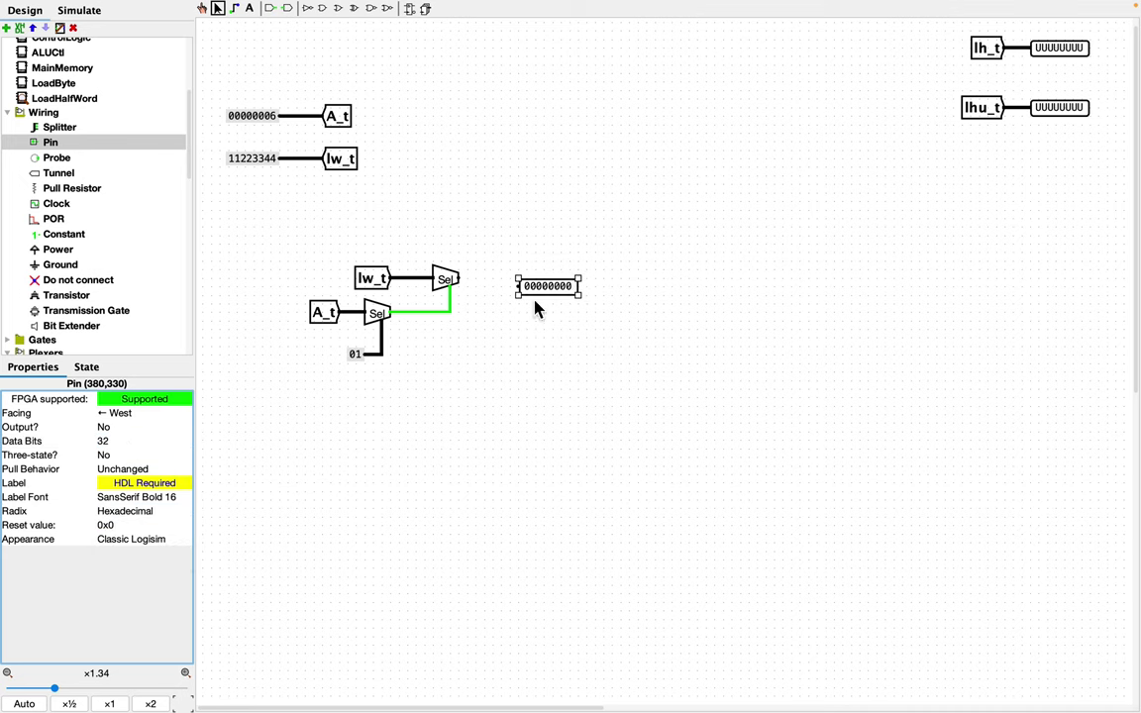
Step: Wire the pin to the second Bit Selector's output and set its data bits to 16
left_click_drag(541, 298, 507, 288)
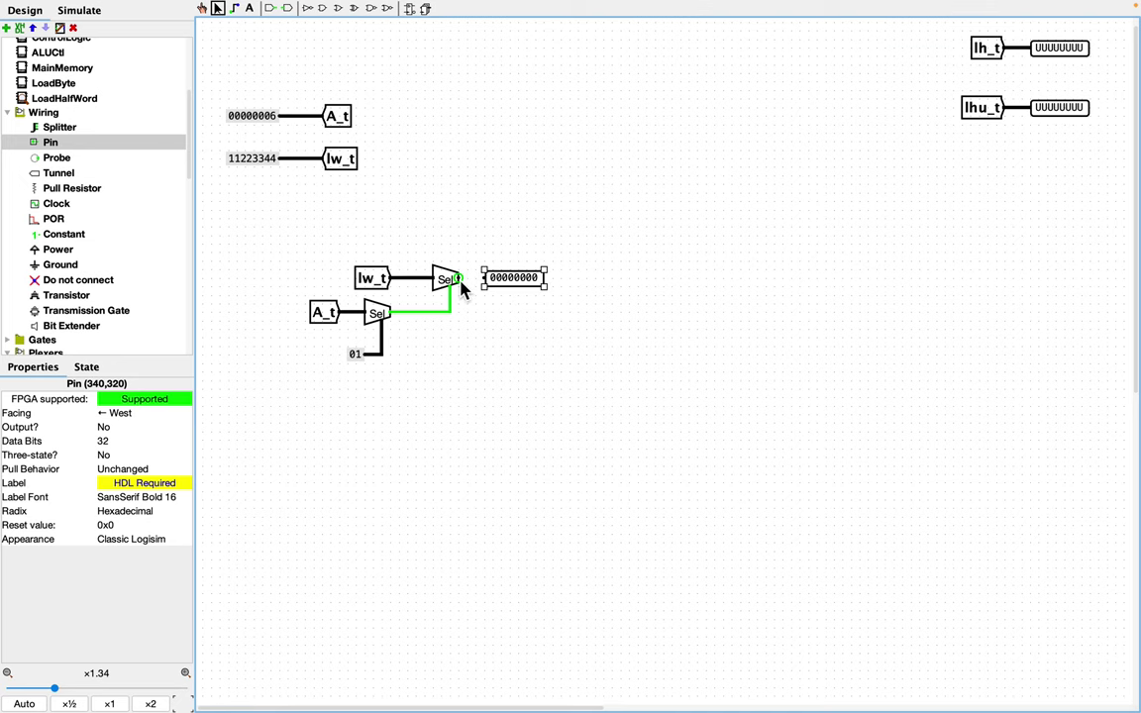
left_click(487, 322)
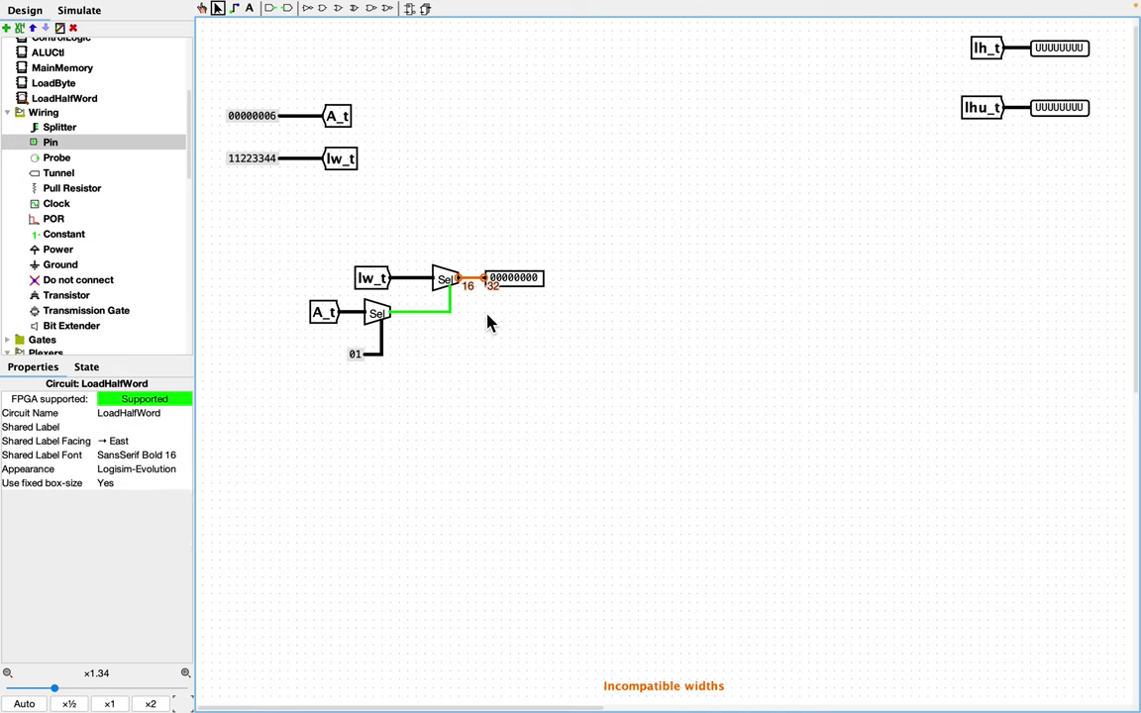
left_click(519, 289)
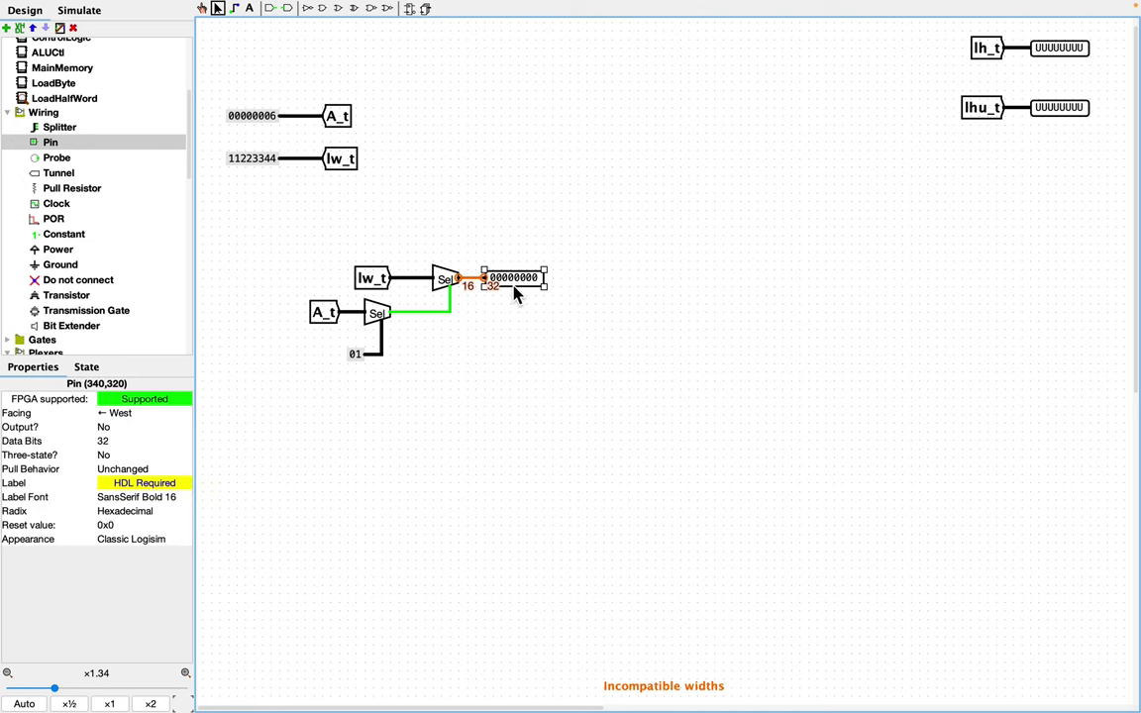
left_click(130, 443)
key("BackSpace")
key("BackSpace")
type("16")
key("Return")
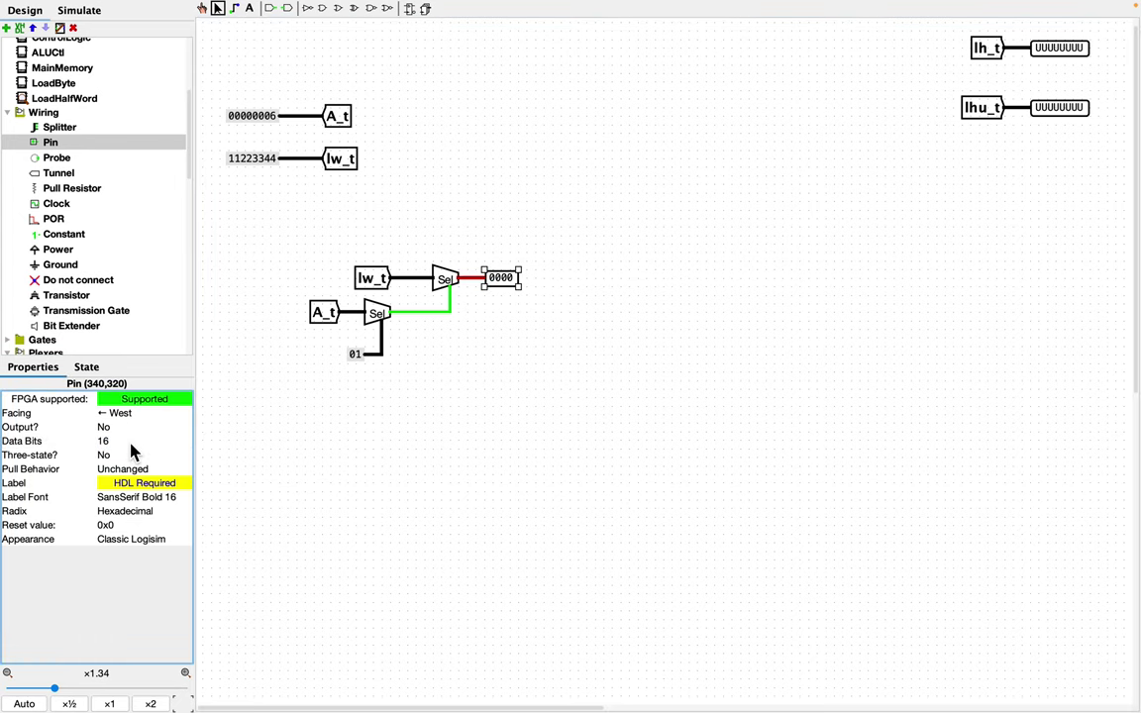
Step: Turn the 16-bit pin into an output pin by setting its Output? option to Yes
left_click(507, 294)
left_click(505, 279)
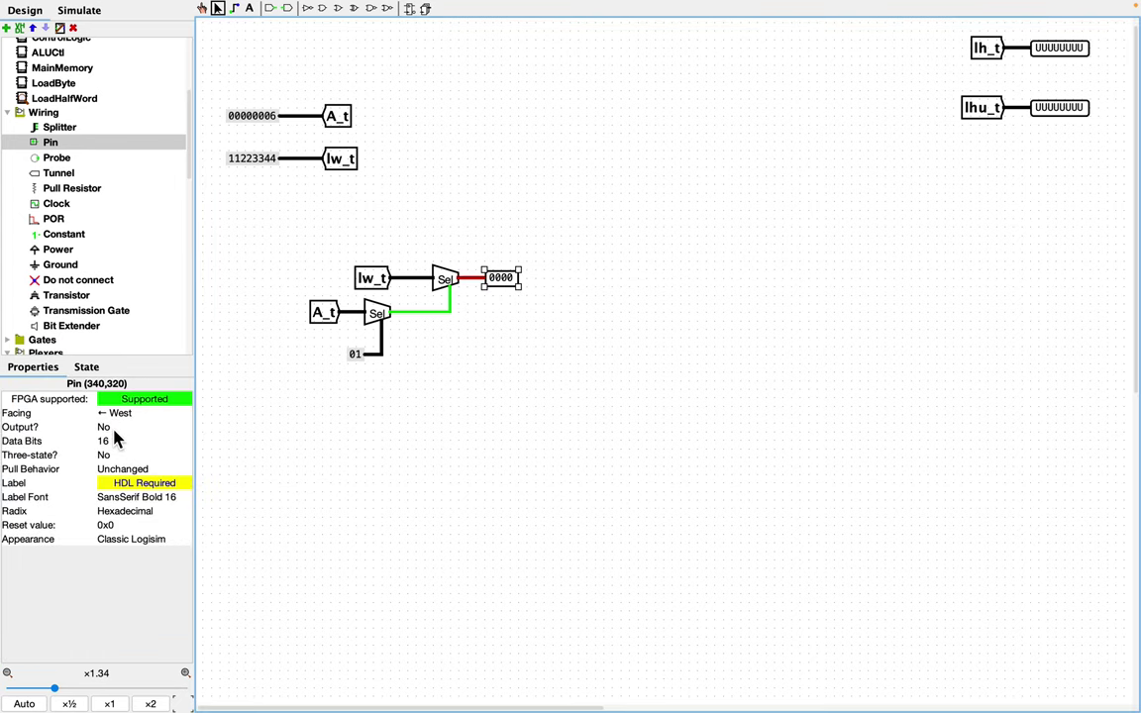
left_click(113, 428)
left_click(111, 441)
left_click(532, 367)
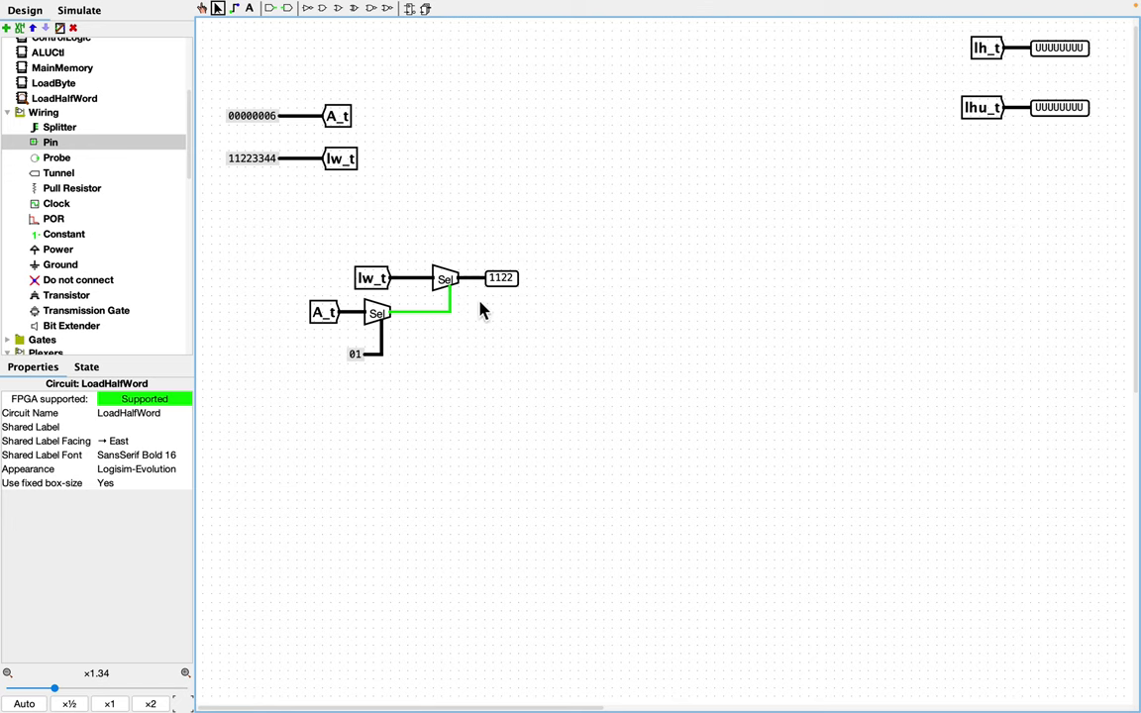
Step: Replace the wire between the two Bit Selectors with a NOT gate from the first's output to the second's select input
left_click(454, 317)
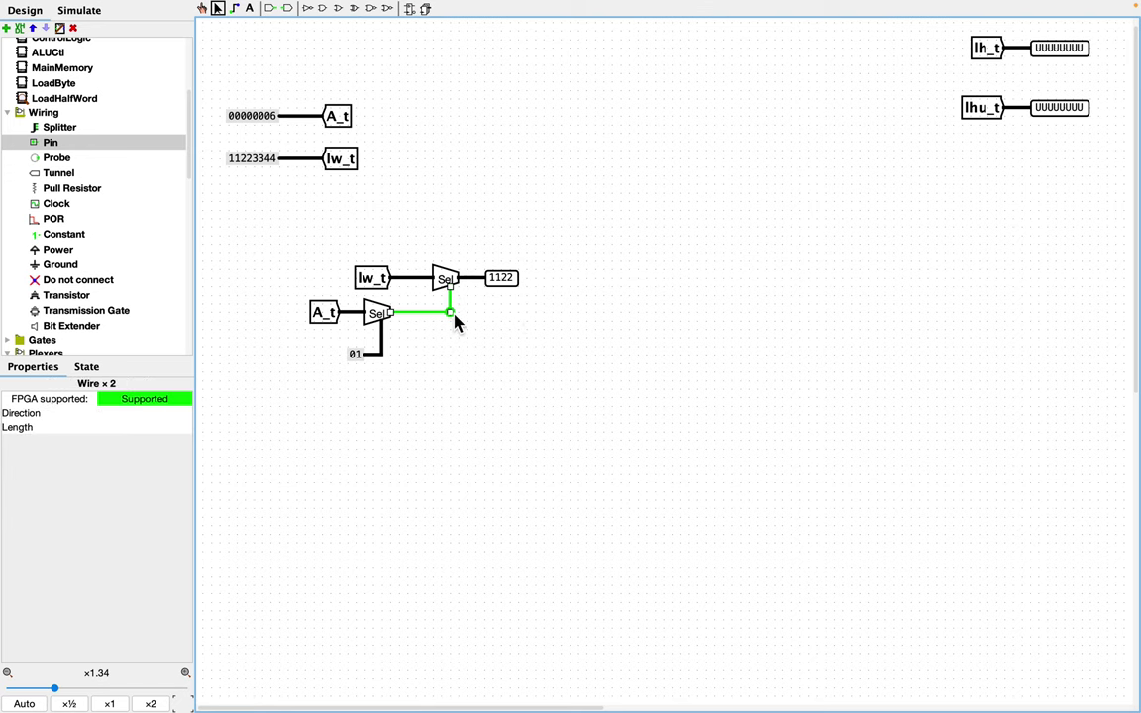
key("Delete")
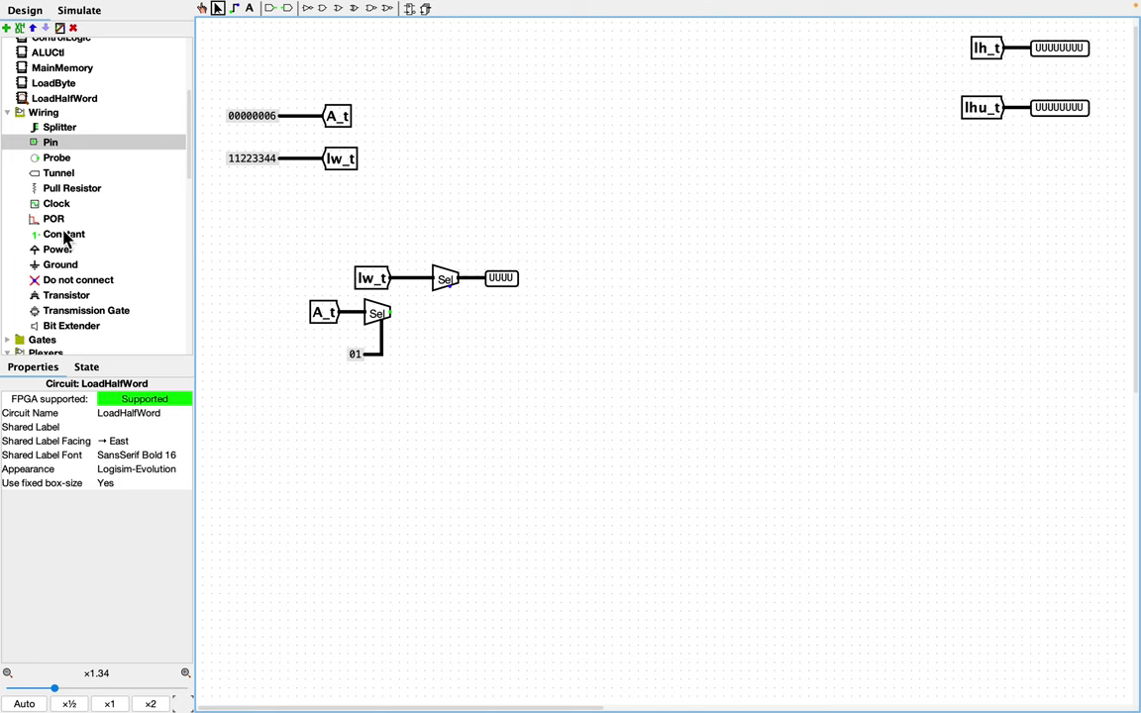
left_click(310, 10)
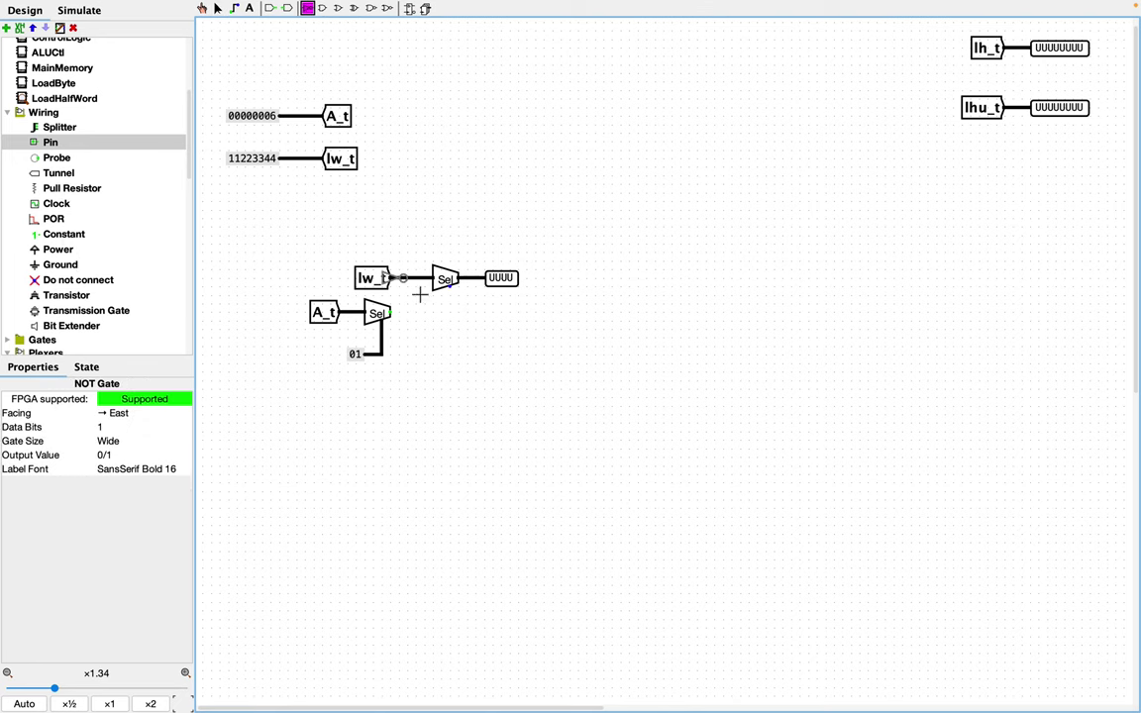
left_click(441, 315)
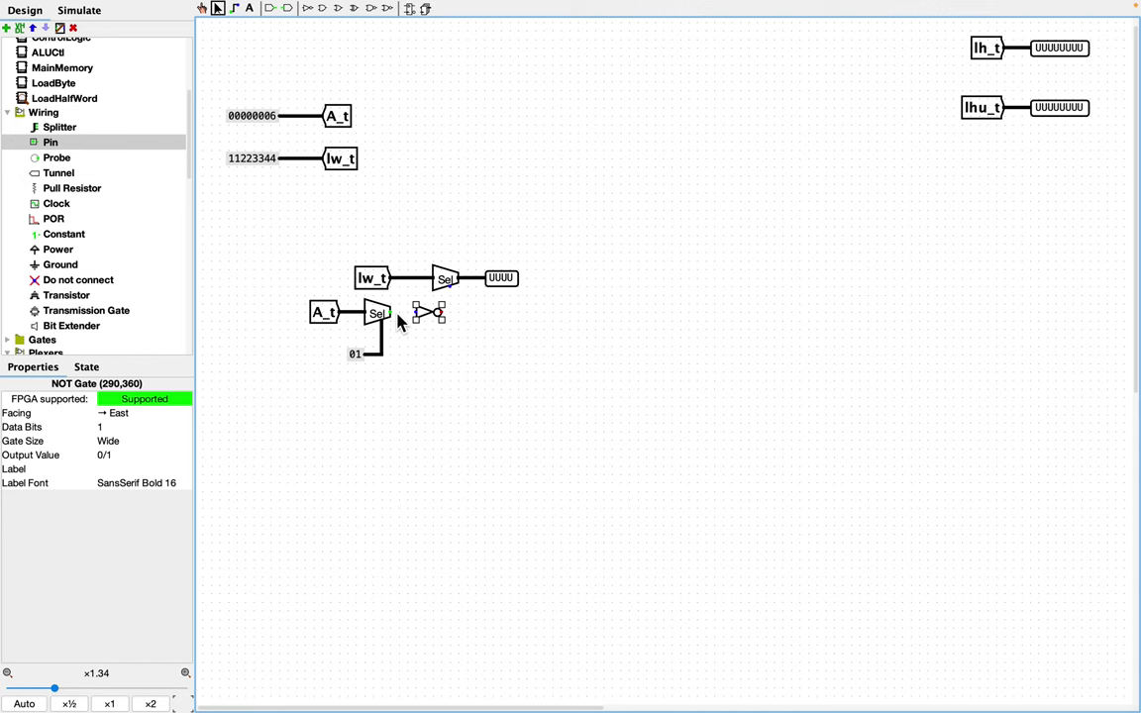
left_click_drag(394, 314, 452, 291)
left_click(536, 370)
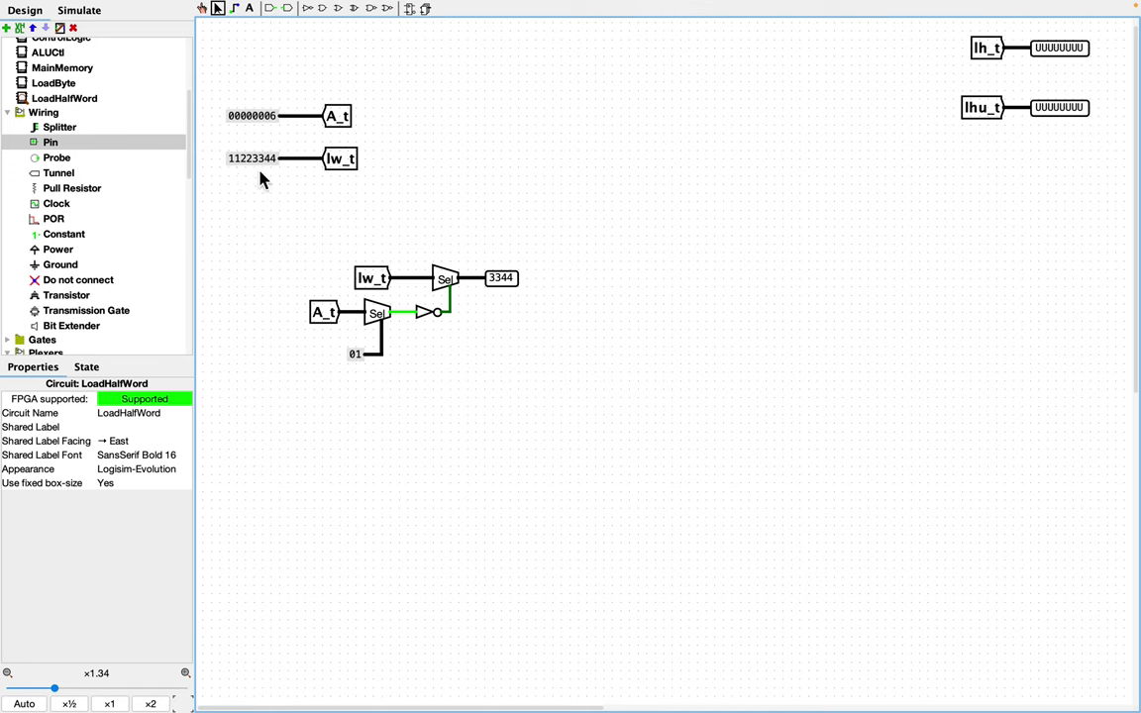
Step: Set the constant feeding the A_t tunnel to 0x4
left_click(270, 127)
left_click(146, 441)
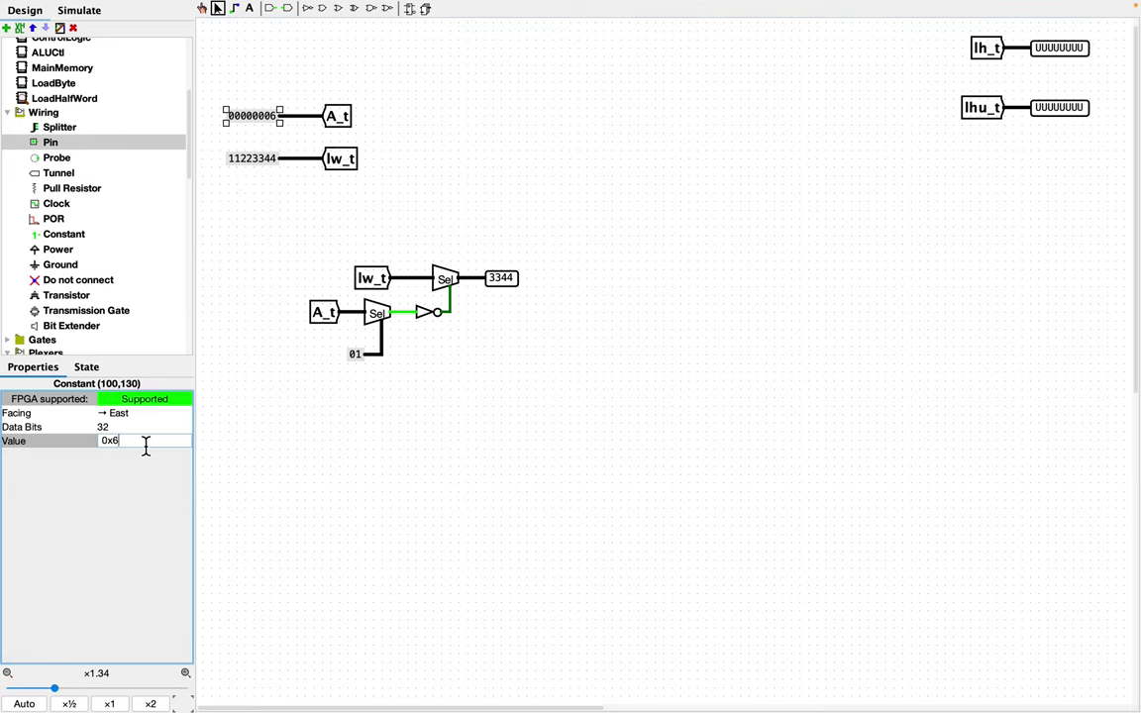
key("BackSpace")
type("4")
key("Return")
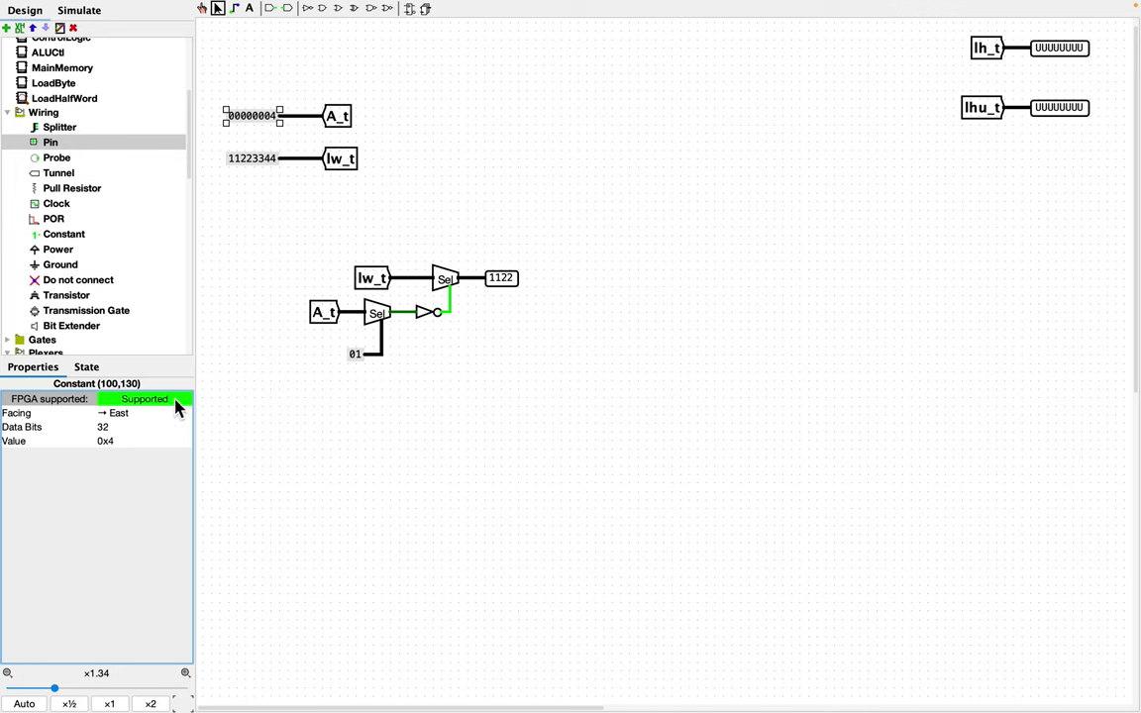
Step: Place a Bit Extender above the 16-bit output pin and set its Bit Width In to 16
scroll(92, 258, "down", 5)
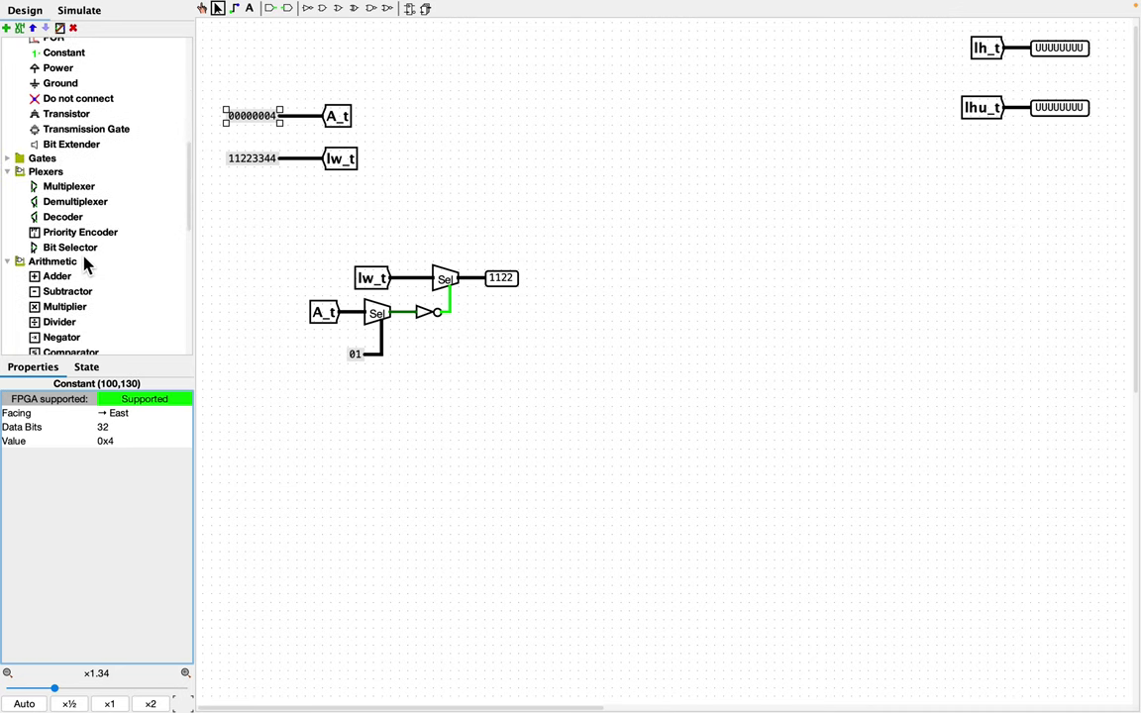
scroll(85, 259, "down", 6)
scroll(82, 265, "up", 3)
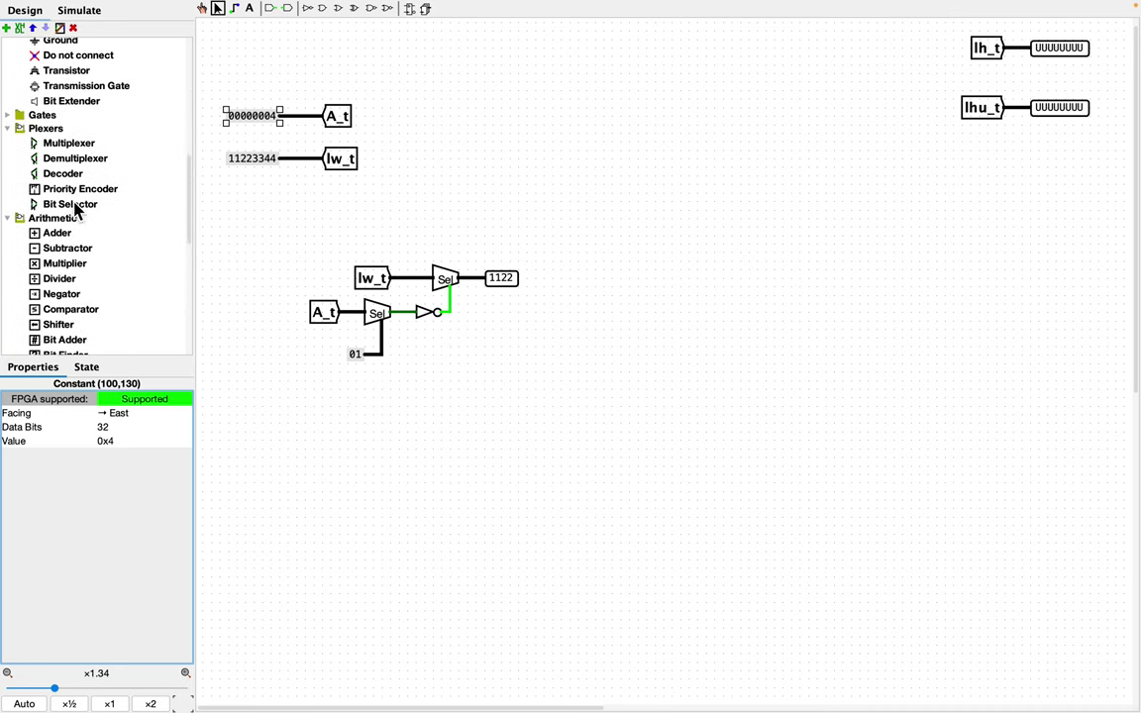
left_click(71, 101)
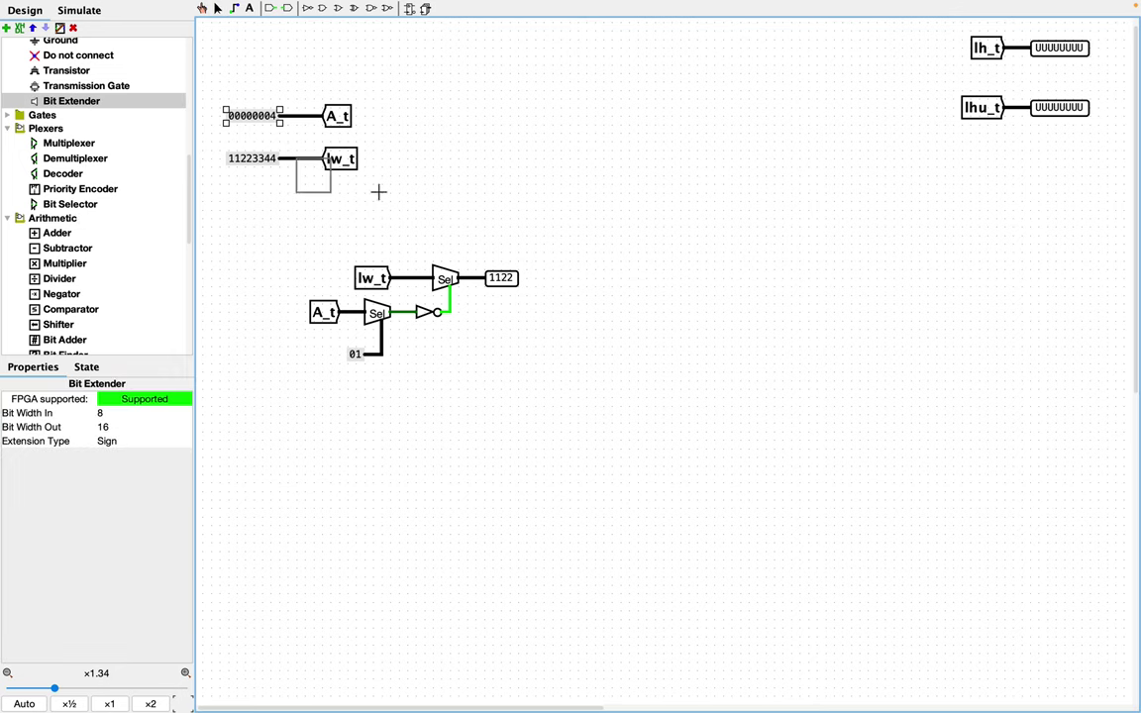
left_click(522, 235)
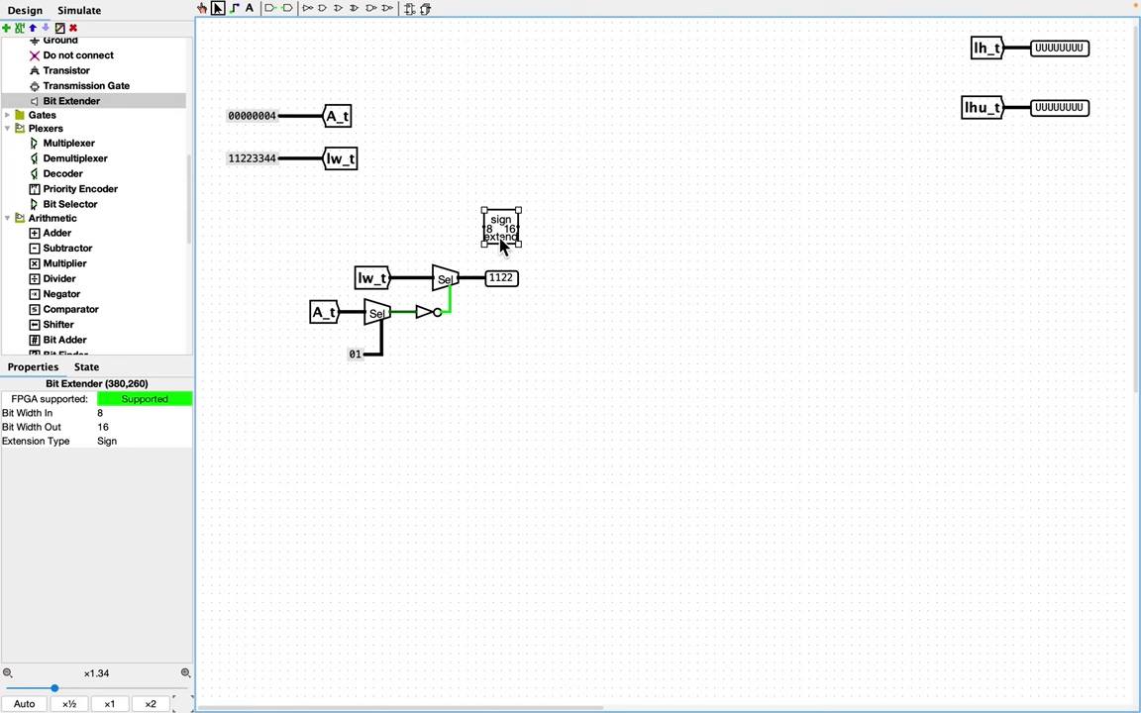
left_click(128, 414)
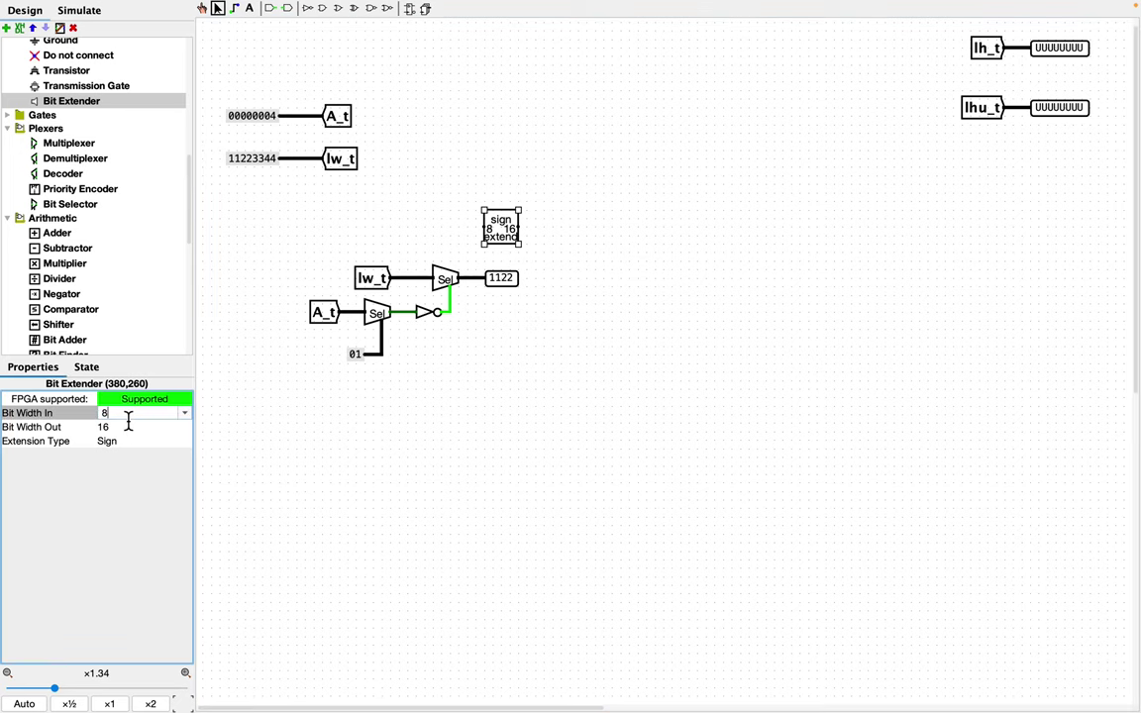
key("BackSpace")
type("16")
key("Return")
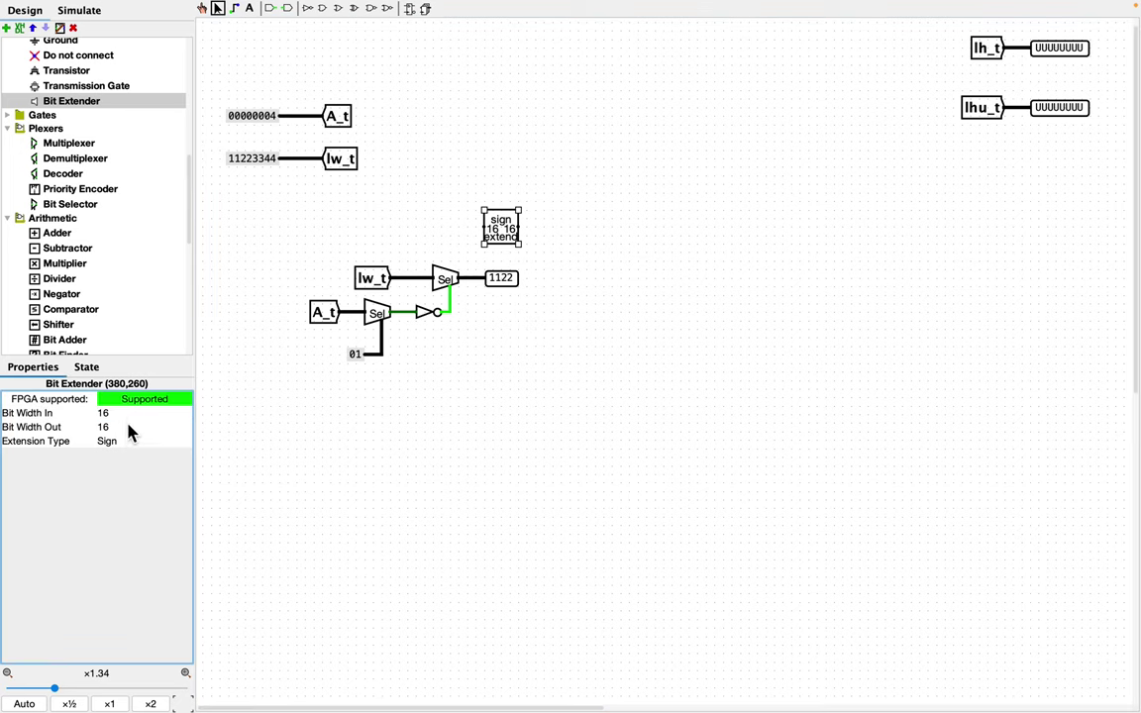
Step: Set the extender's Bit Width Out to 32 and wire its input to the output of the lw_t Bit Selector
left_click(127, 428)
key("BackSpace")
key("BackSpace")
type("32")
key("Return")
left_click_drag(509, 224, 517, 224)
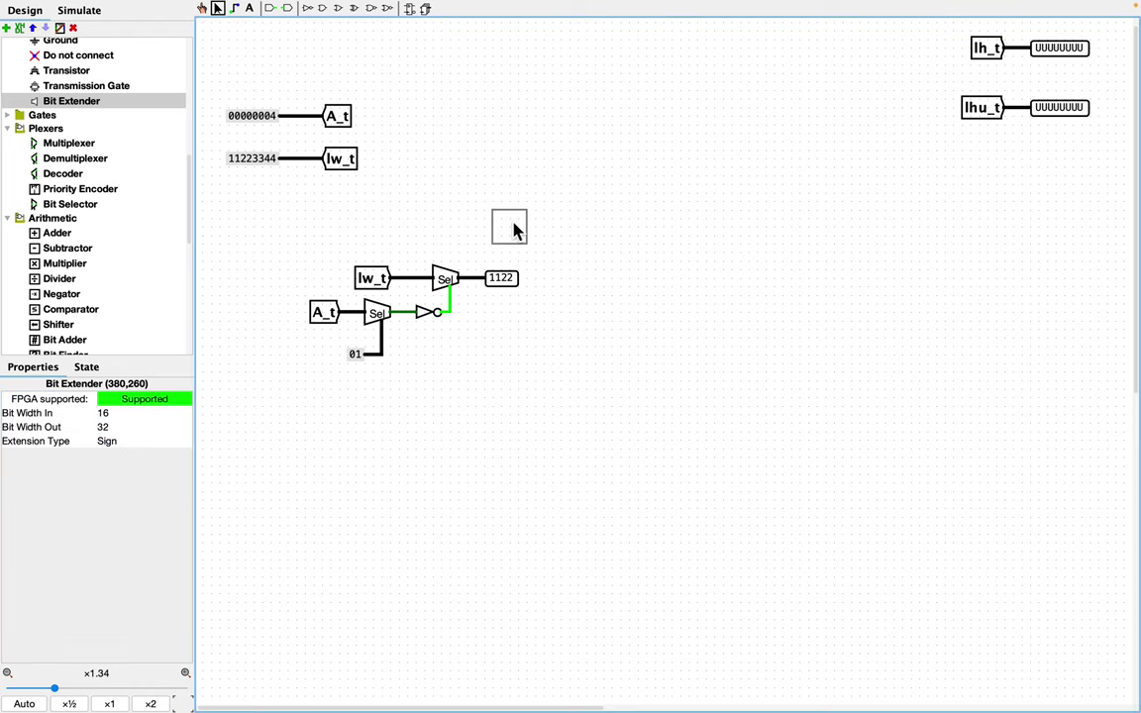
left_click_drag(464, 279, 492, 227)
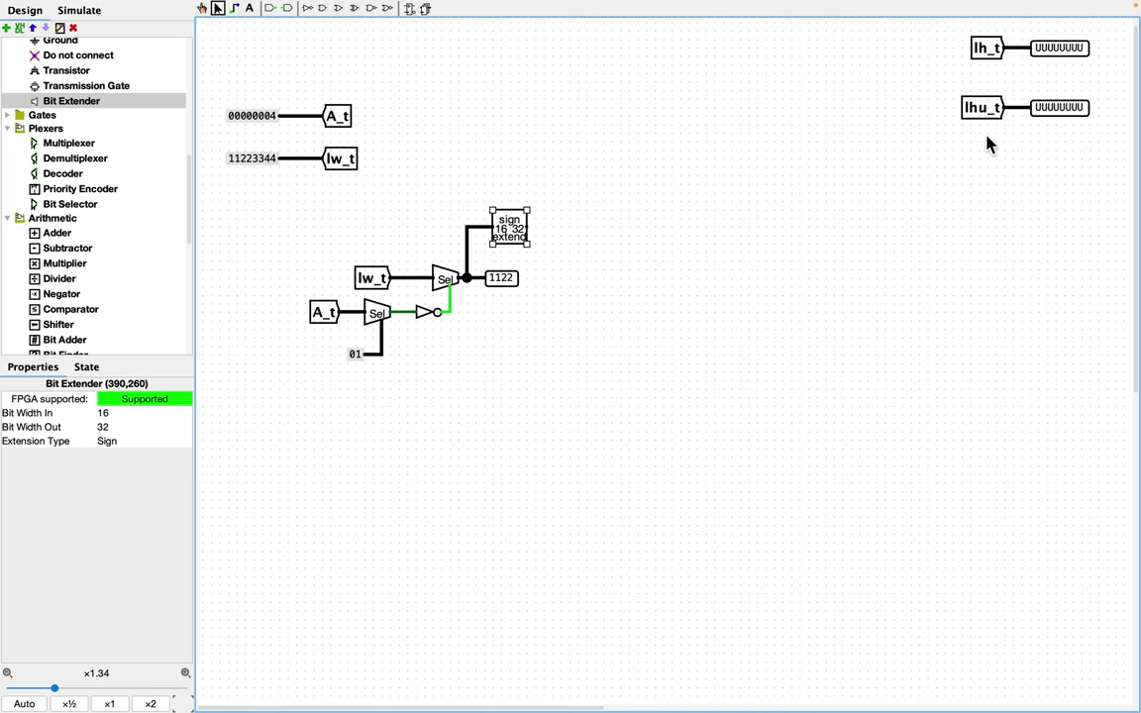
Step: Duplicate the lh_t tunnel beside the sign extender, face it West, and wire it to the extender's output
left_click(990, 53)
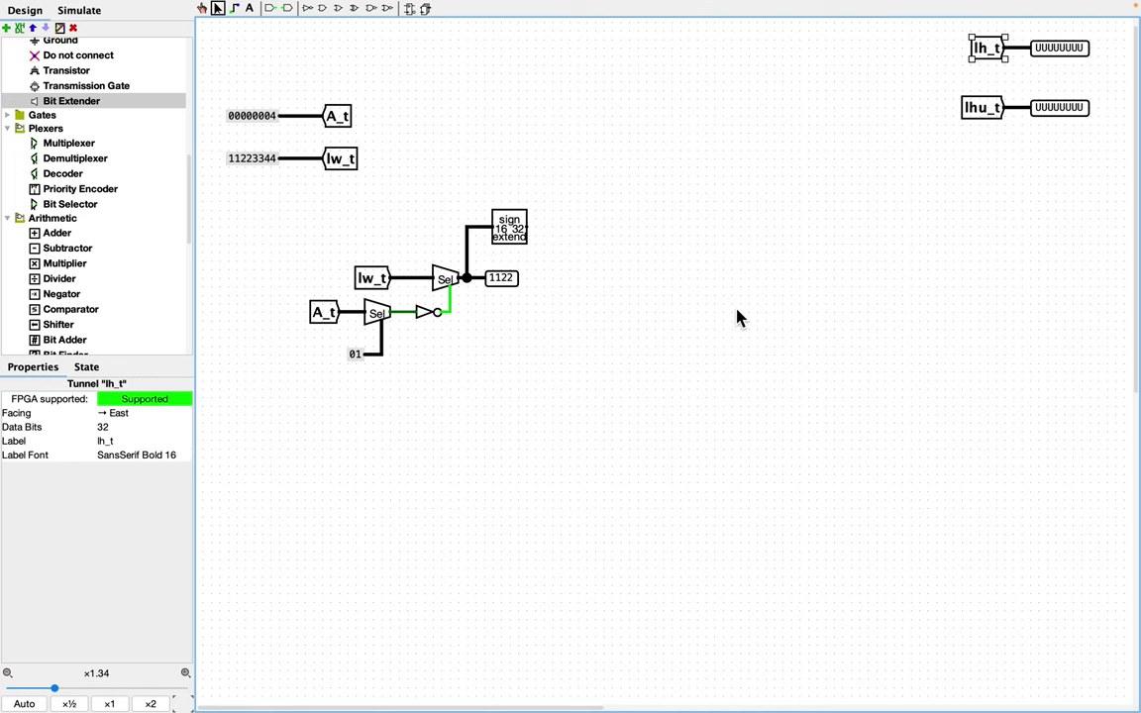
key("ctrl+d")
left_click_drag(997, 69, 584, 241)
left_click(139, 424)
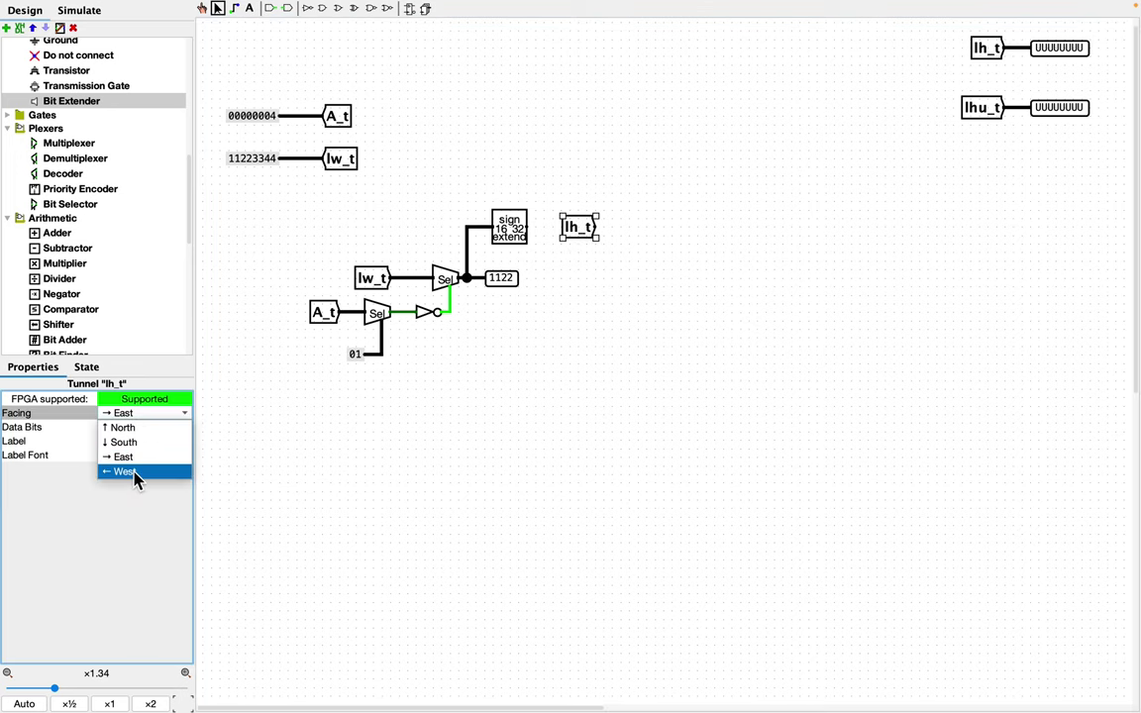
left_click(137, 473)
left_click_drag(630, 232, 605, 231)
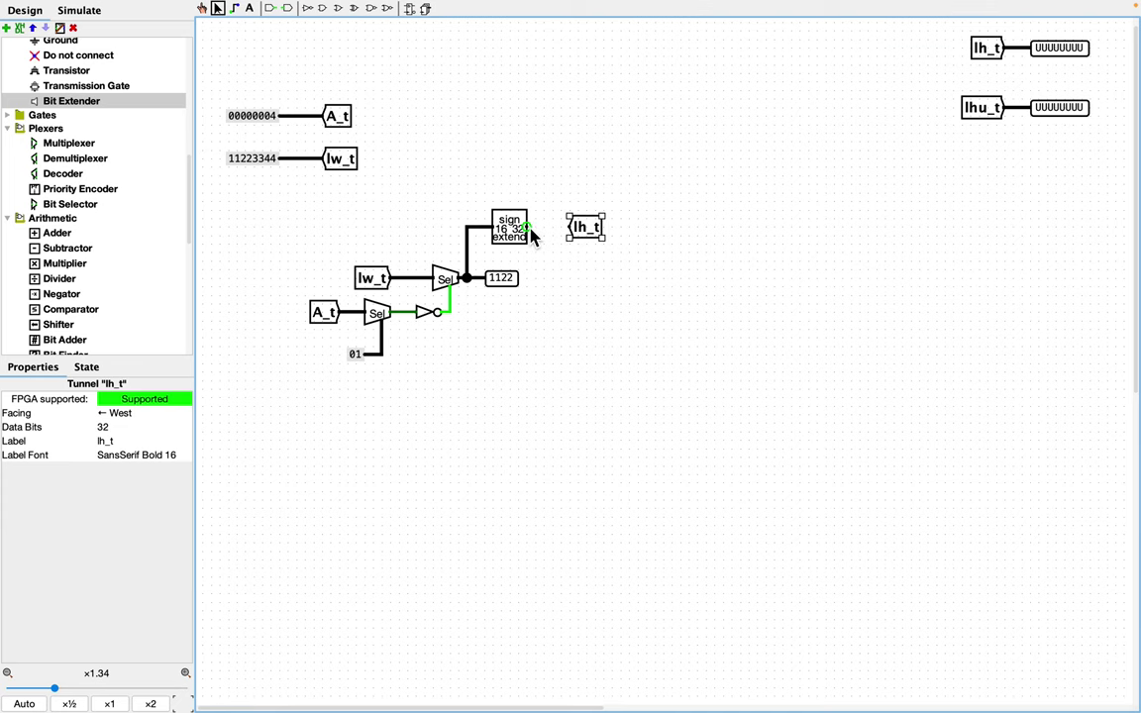
left_click(739, 280)
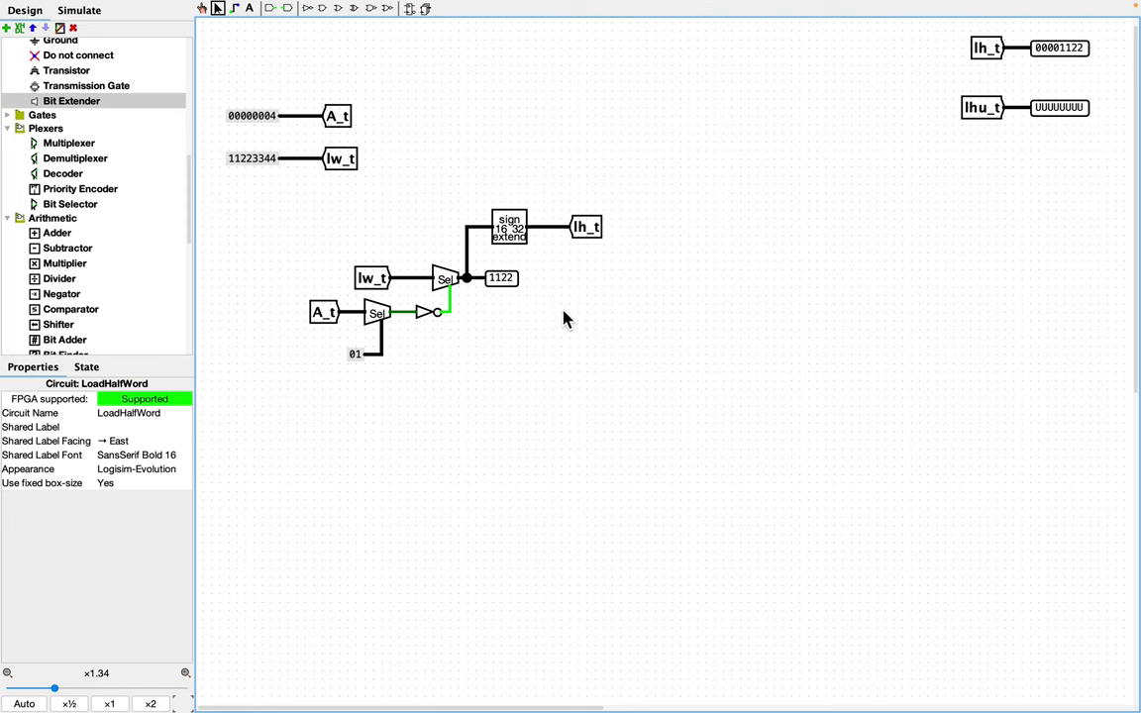
Step: Duplicate the sign extender below as a Zero-type extender and wire its input to the lw_t Bit Selector's output
left_click(502, 236)
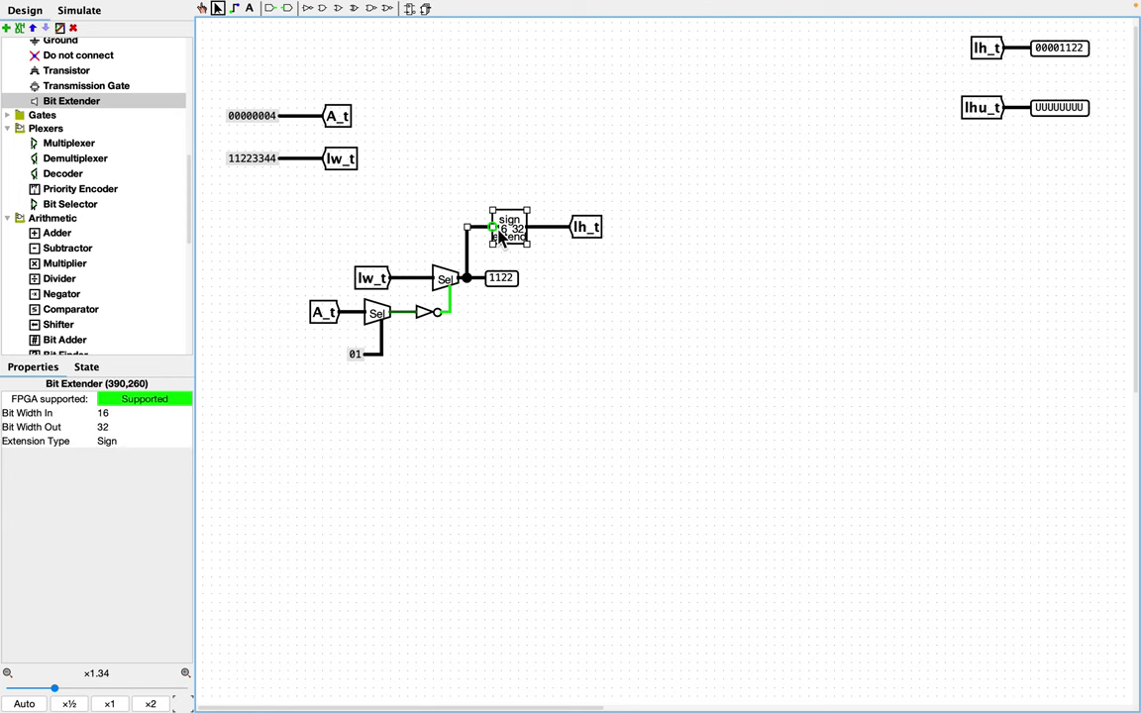
left_click(590, 329)
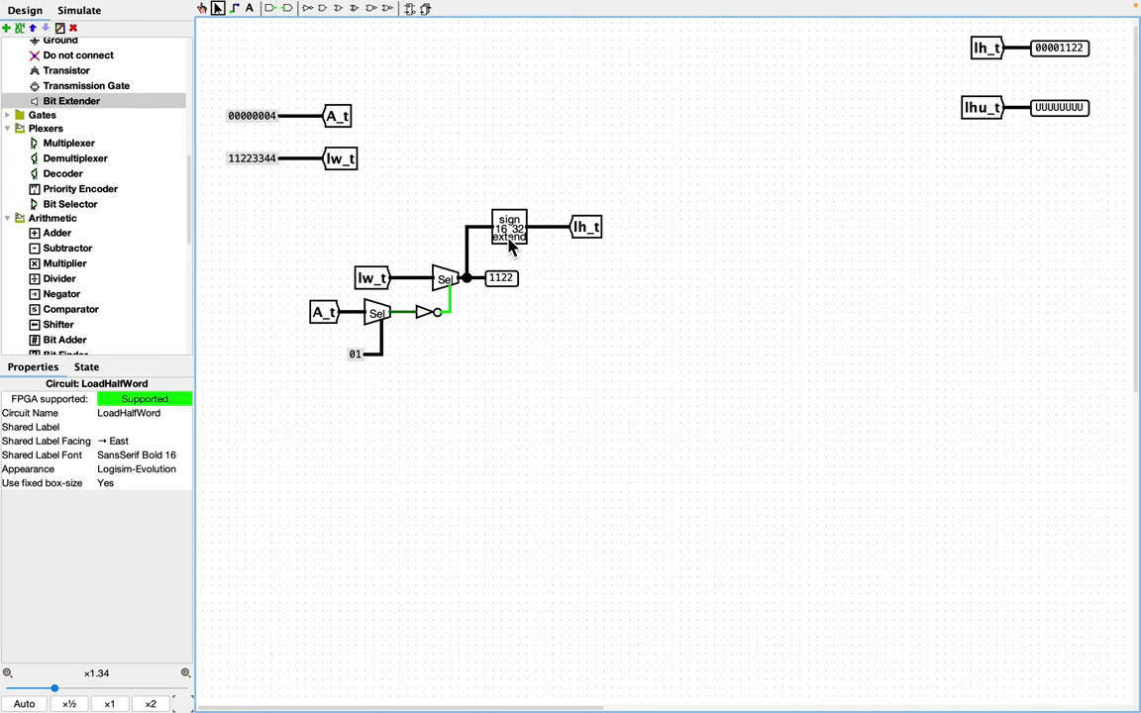
left_click(511, 248)
key("ctrl+d")
left_click_drag(511, 248, 518, 335)
left_click(537, 348)
left_click(126, 448)
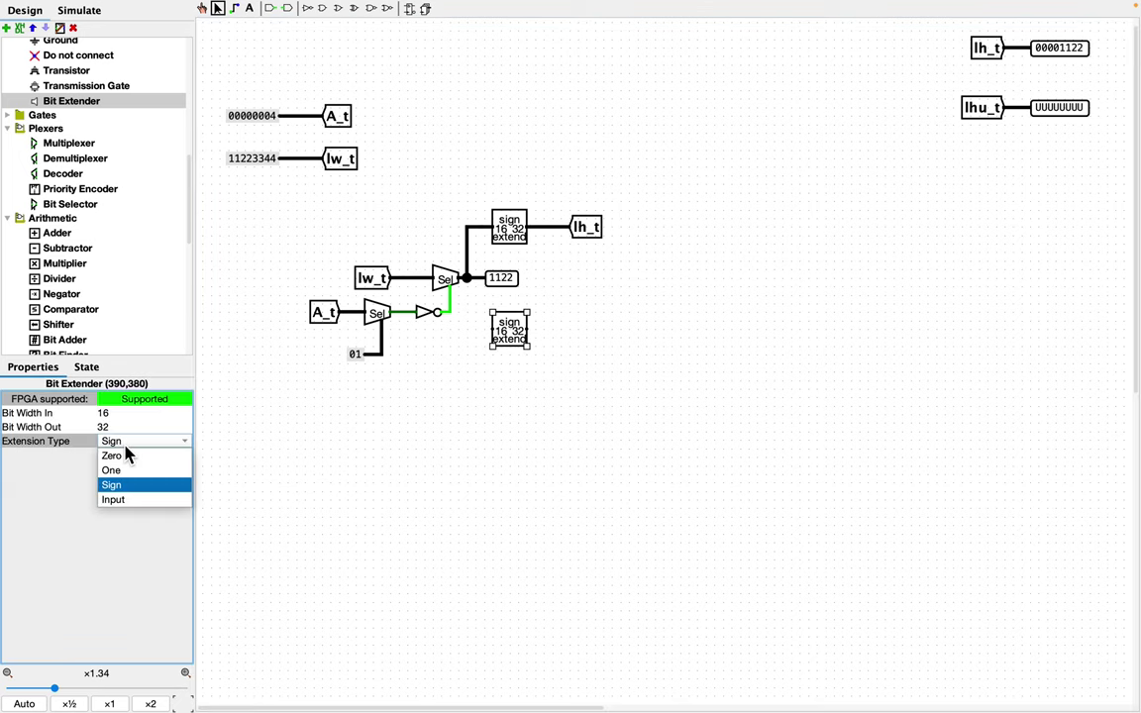
left_click(123, 456)
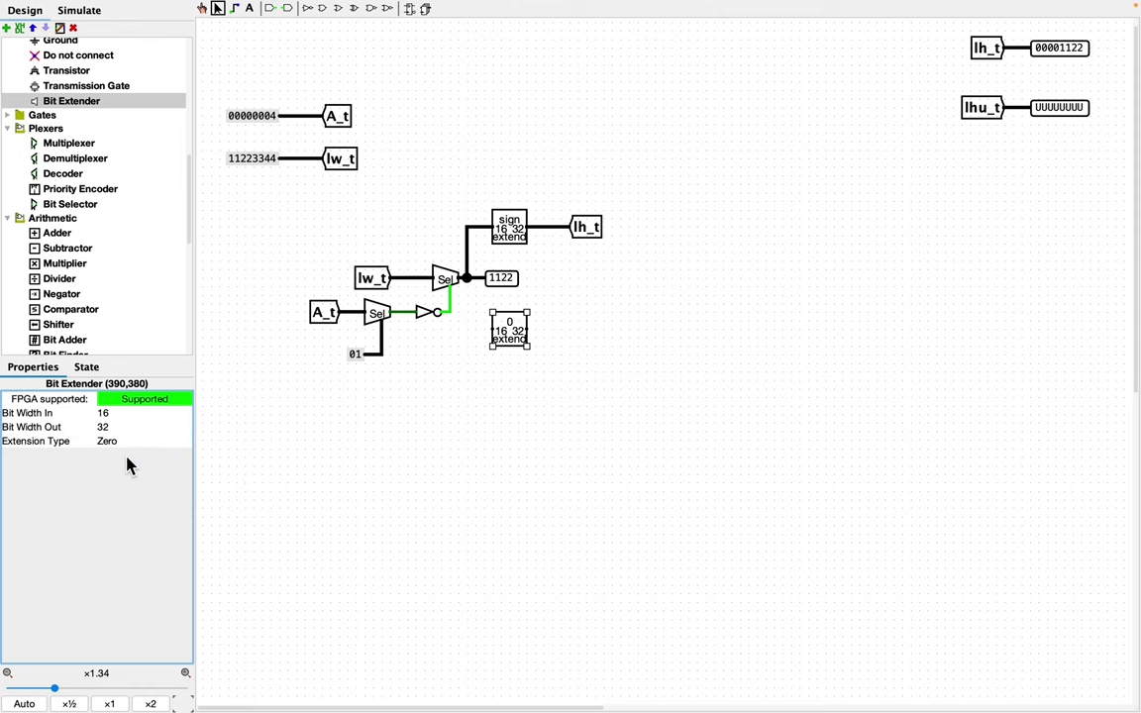
mouse_move(466, 278)
left_mouse_down()
mouse_move(483, 336)
mouse_move(493, 334)
left_mouse_up()
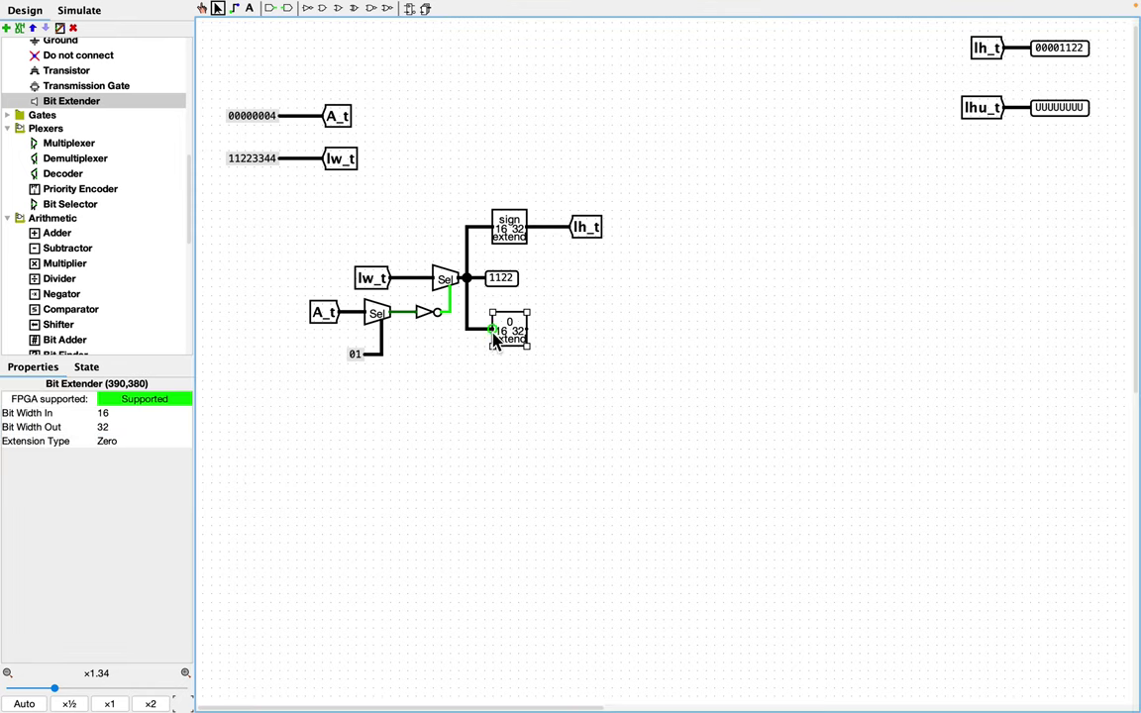
Step: Duplicate the lhu_t tunnel beside the zero extender, face it West, and connect it to the extender's output
left_click(983, 116)
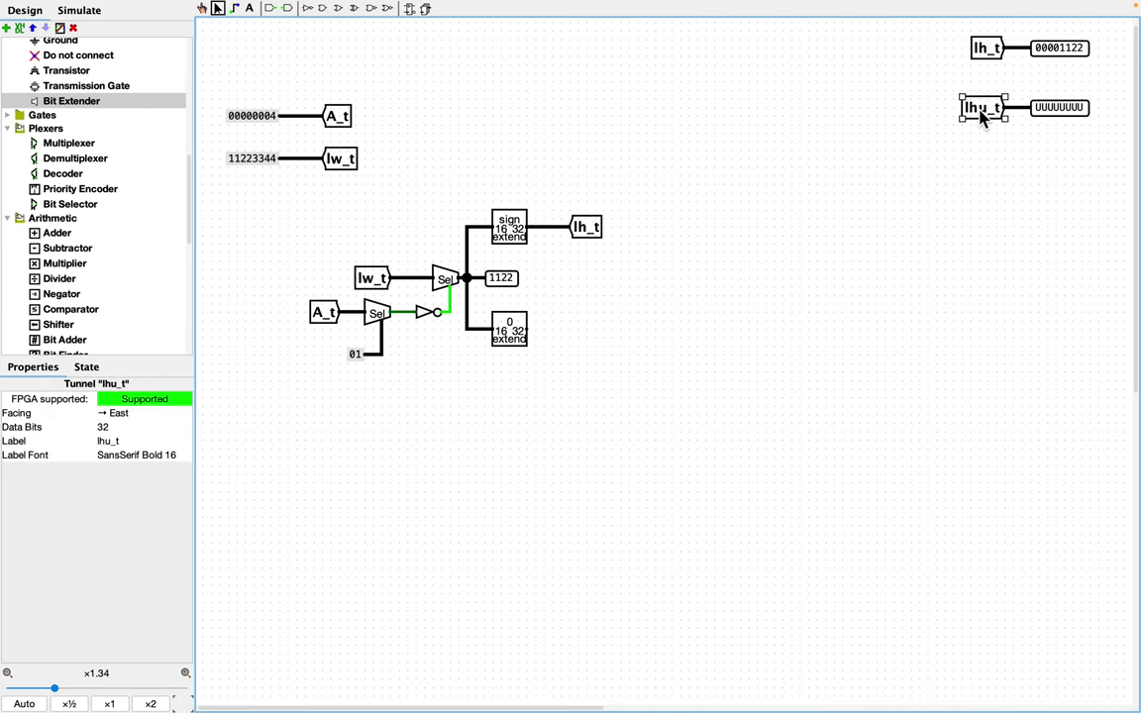
left_click_drag(983, 116, 586, 337)
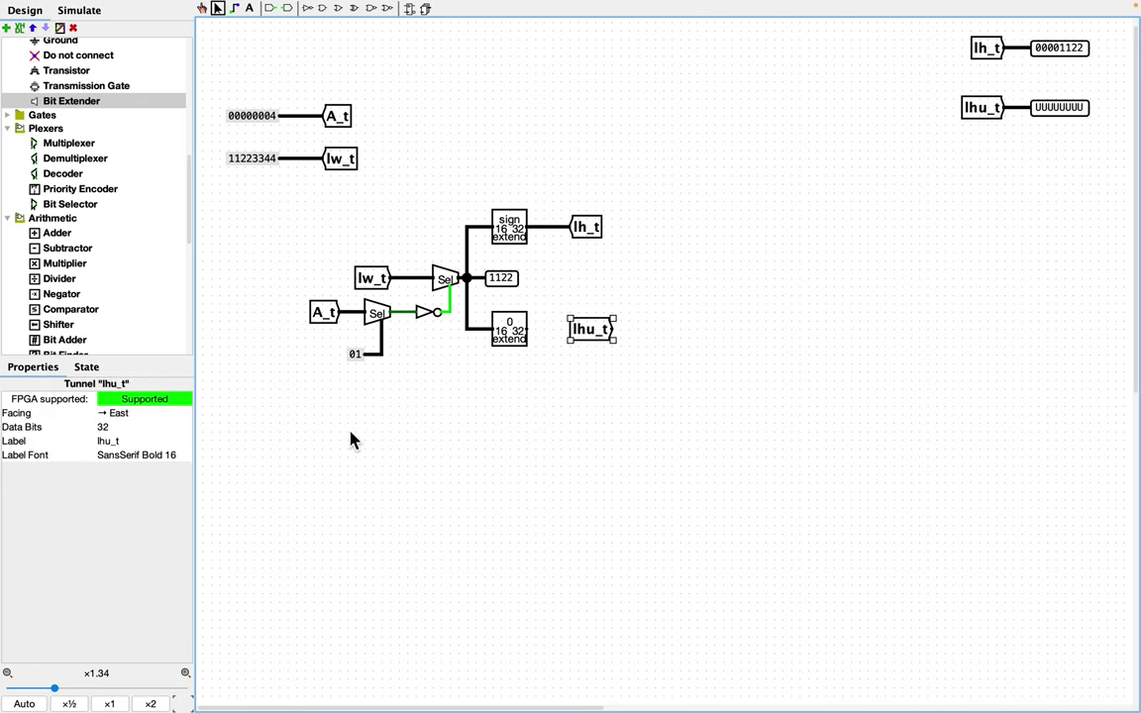
left_click(123, 413)
left_click(140, 471)
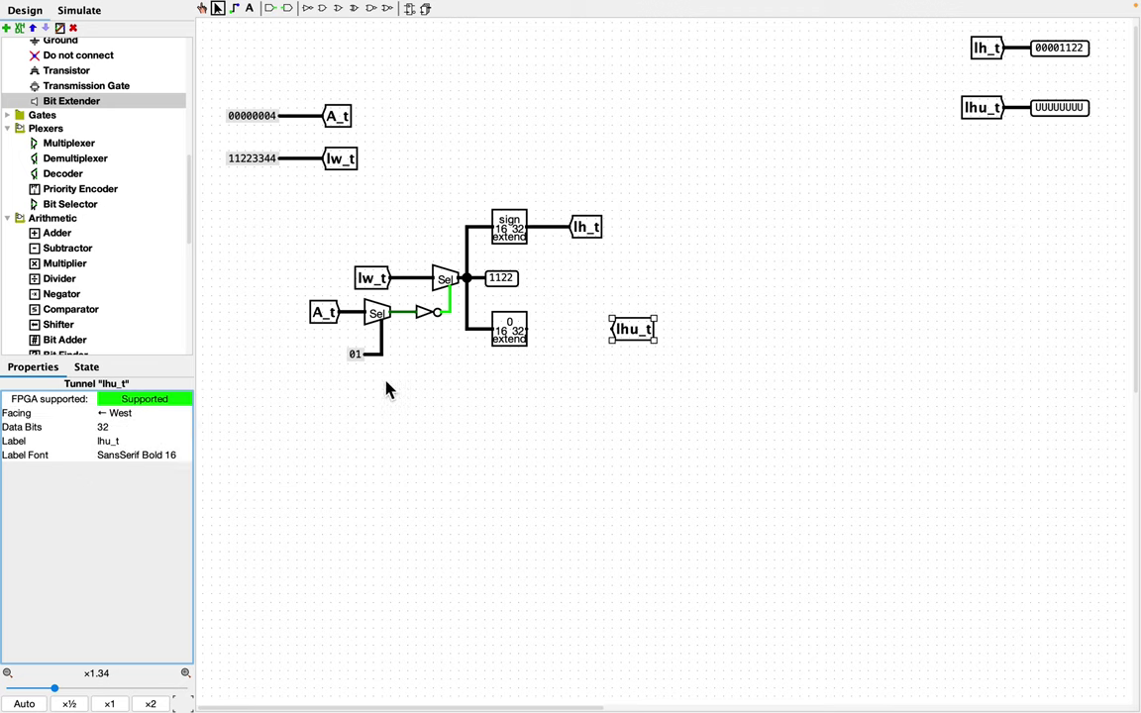
mouse_move(629, 339)
left_mouse_down()
mouse_move(557, 338)
mouse_move(592, 338)
left_mouse_up()
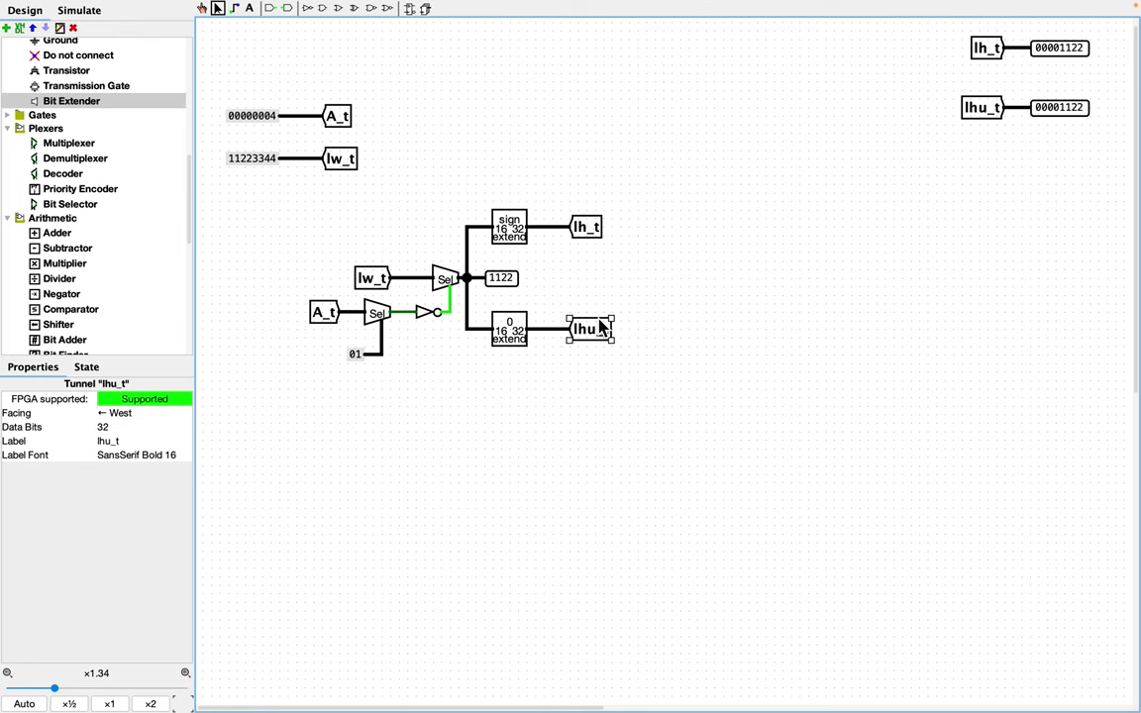
Step: Set the constant feeding the lw_t tunnel to 0x81223344 to test sign extension
left_click(243, 161)
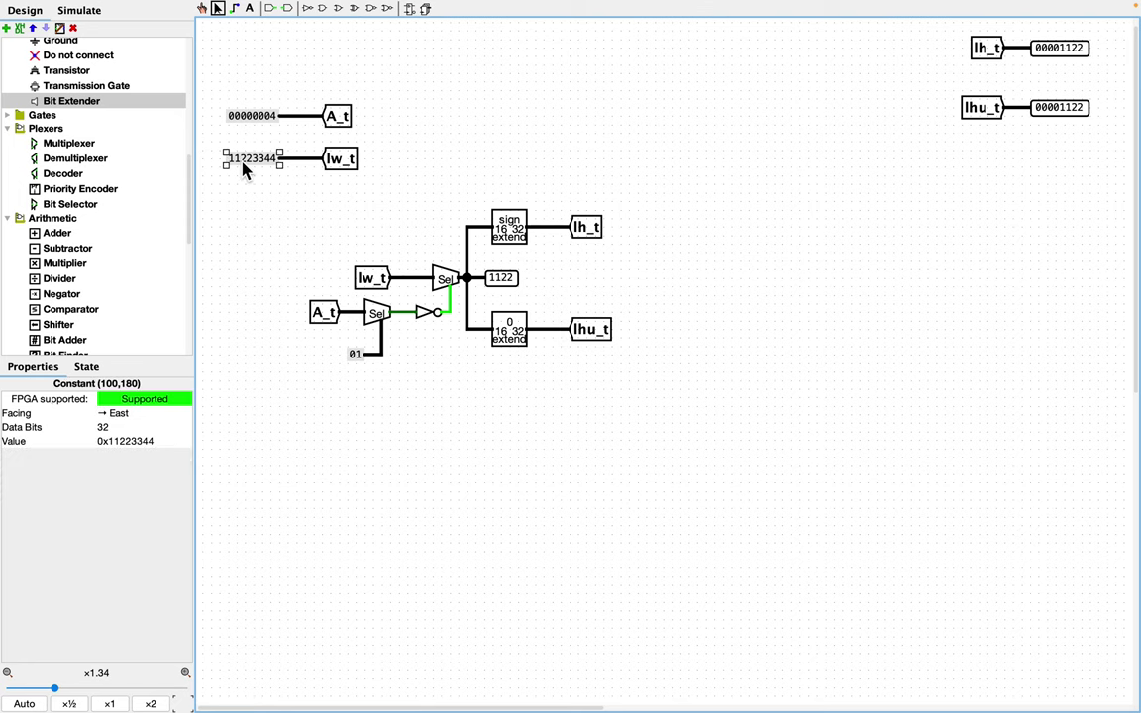
left_click(161, 448)
key("Left")
key("Left")
key("Left")
key("Left")
key("Left")
key("Left")
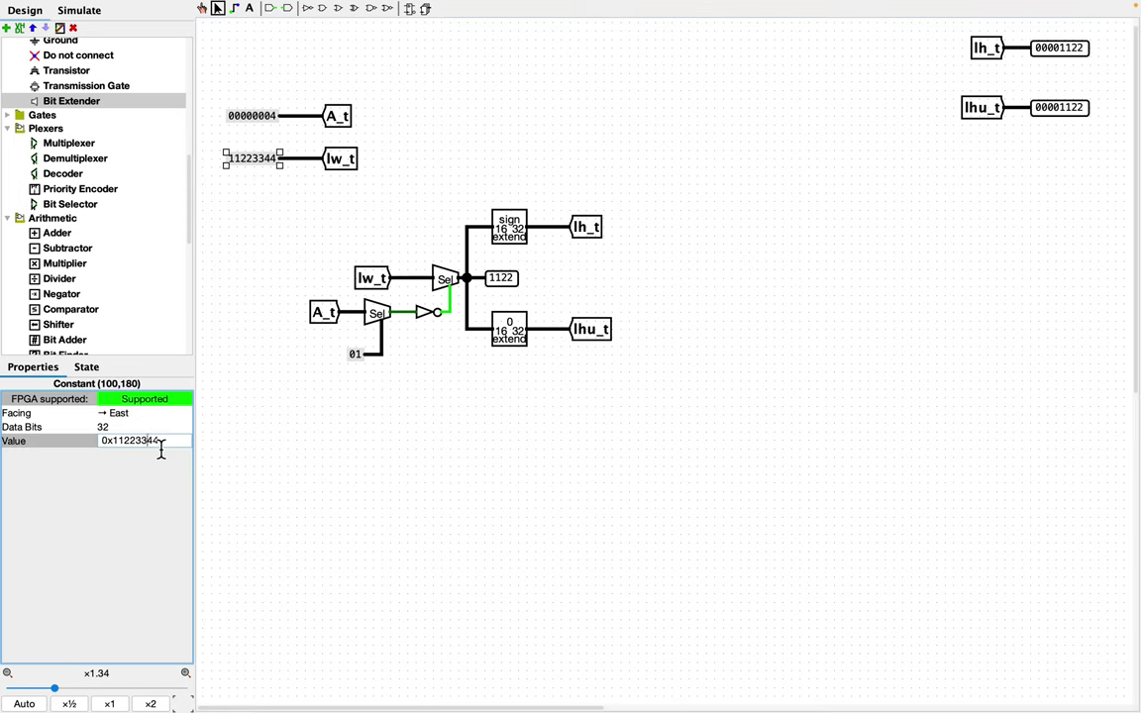
key("BackSpace")
type("8")
key("Return")
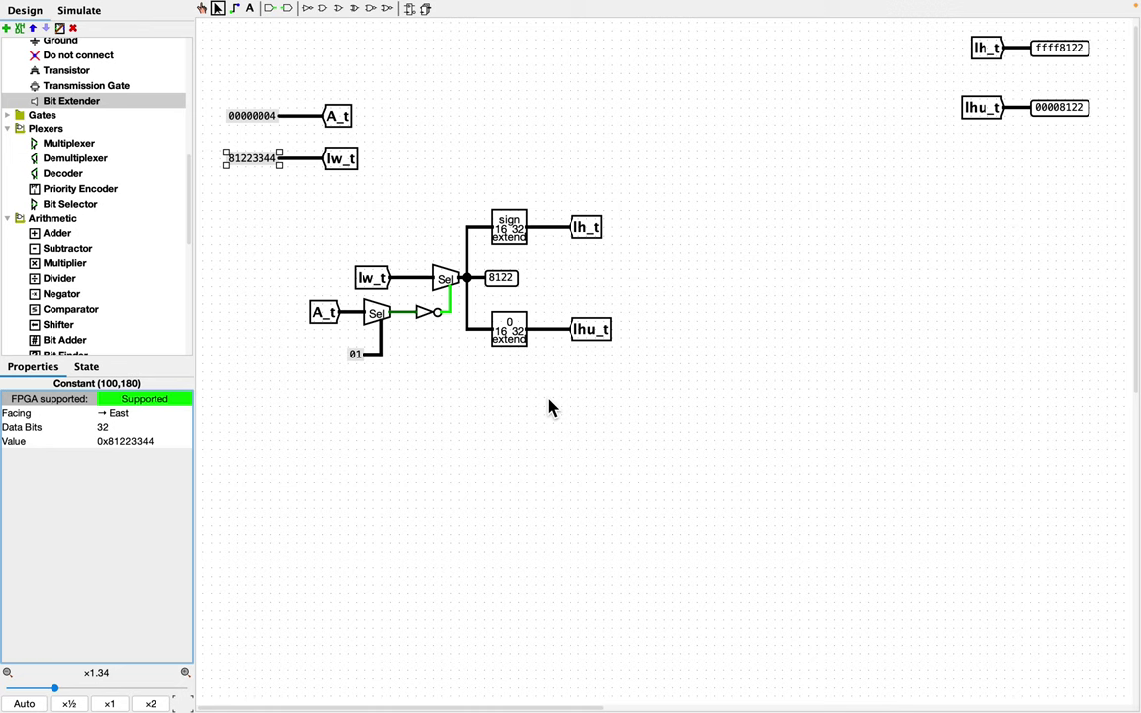
Step: Set the constant feeding the A_t tunnel to 0x5
left_click(277, 123)
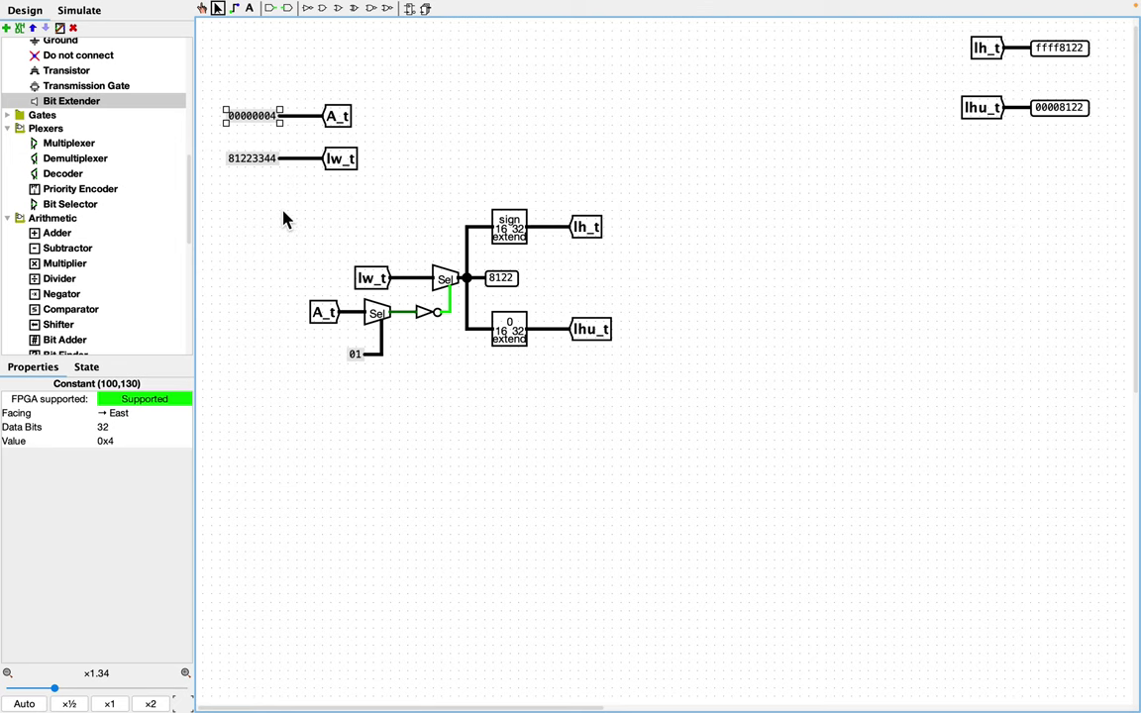
left_click(146, 441)
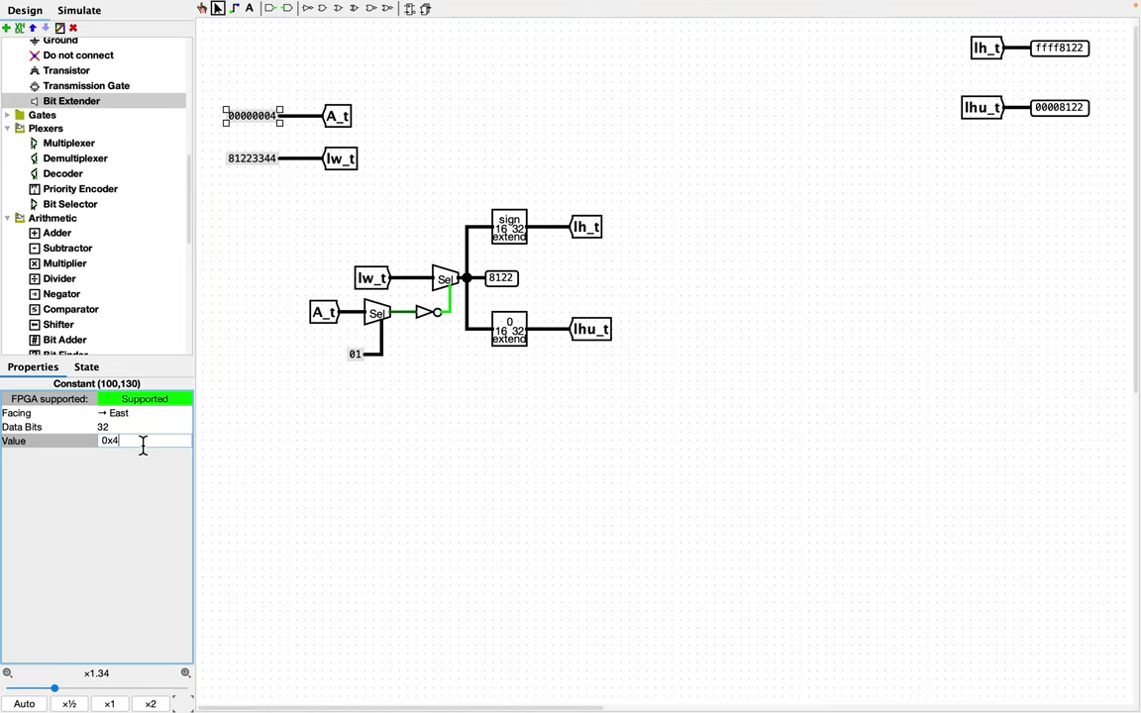
key("BackSpace")
type("5")
key("Return")
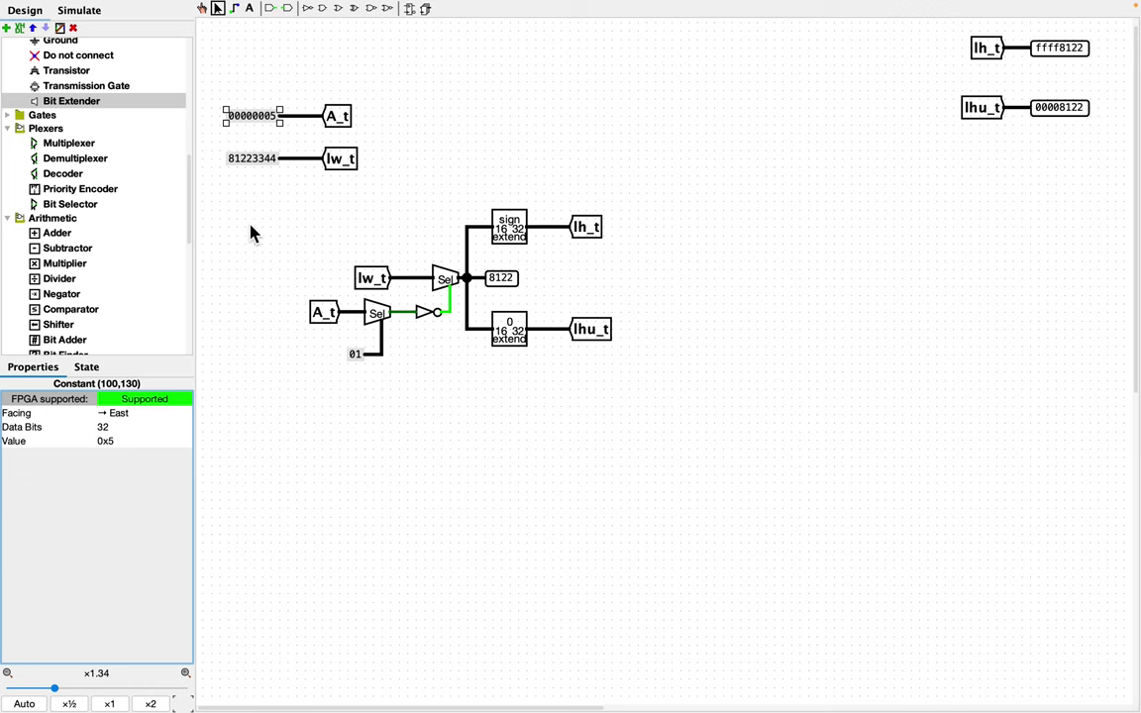
Step: Delete the 16-bit test output pin and its leftover wire stub at the lw_t Bit Selector's output
left_click(505, 280)
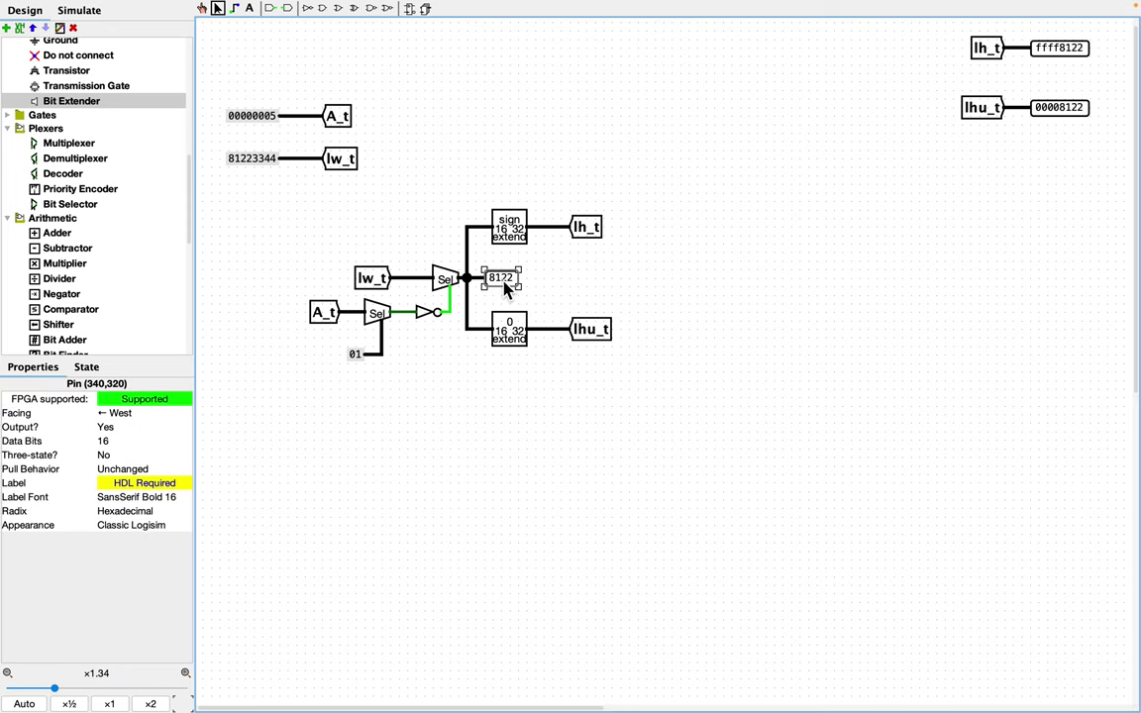
key("Delete")
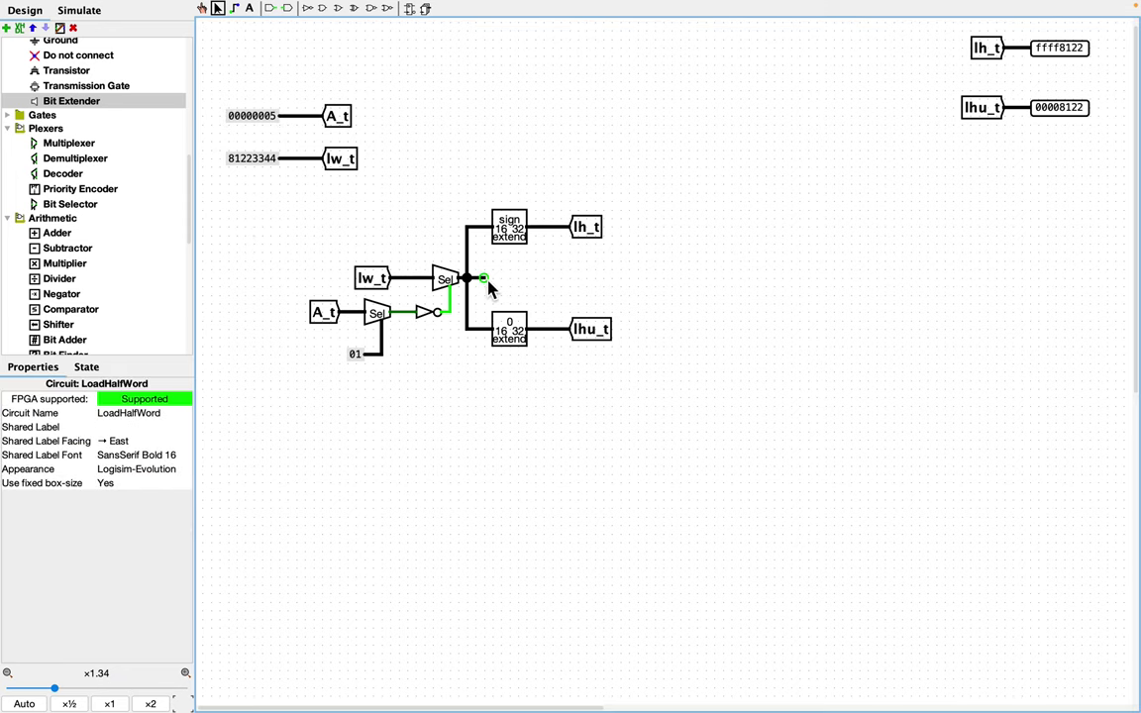
left_click(485, 281)
key("Delete")
Step: Delete the constant feeding the A_t tunnel and place an input pin near the open end of its wire
left_click(252, 120)
key("Delete")
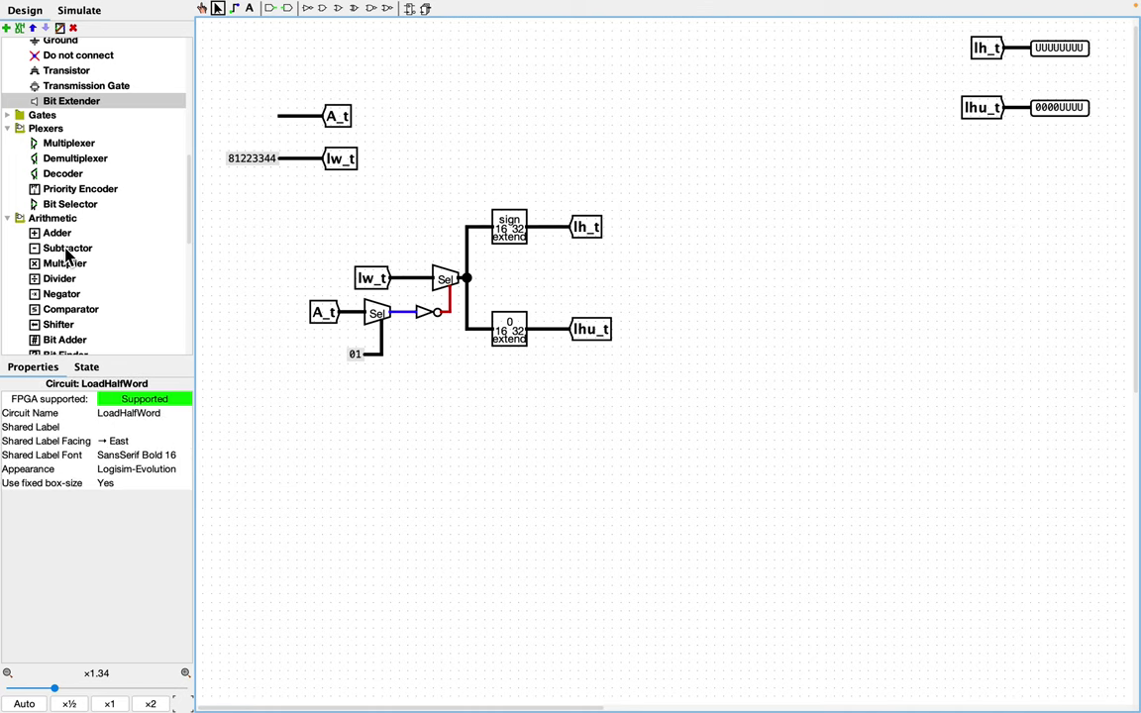
scroll(77, 174, "up", 7)
scroll(79, 224, "down", 2)
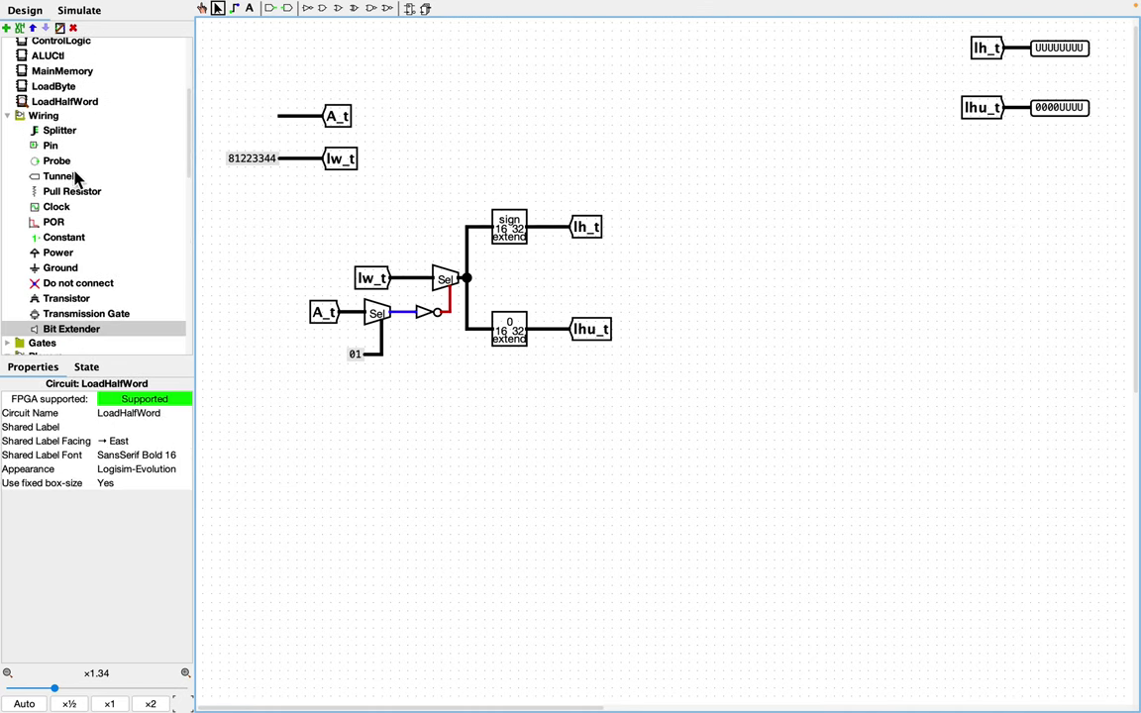
left_click(61, 145)
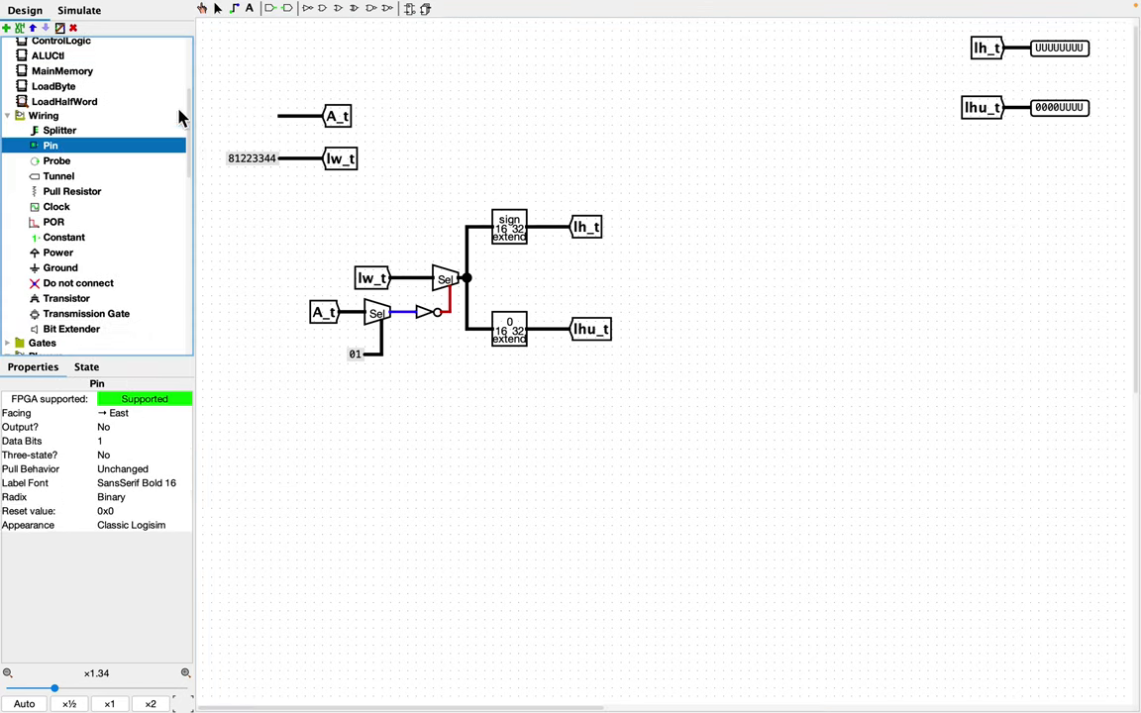
left_click(238, 116)
Step: Set the new input pin to 32 data bits with Hexadecimal radix and connect it to the A_t tunnel's wire
left_click(124, 441)
key("BackSpace")
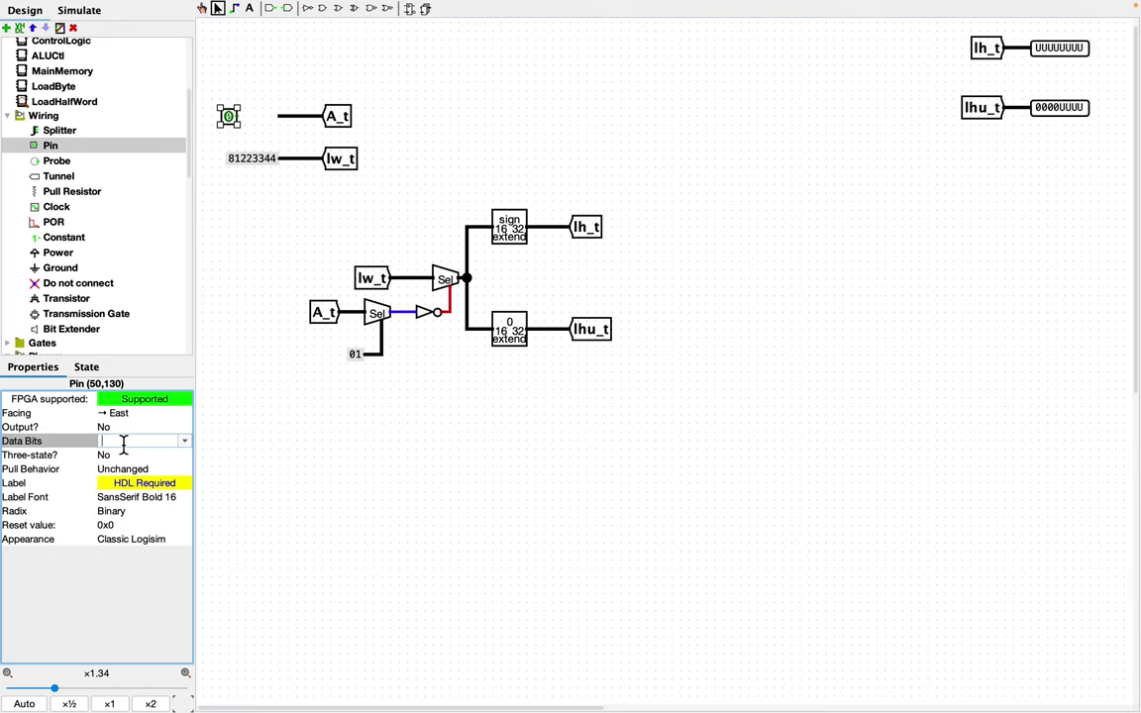
type("32")
key("Return")
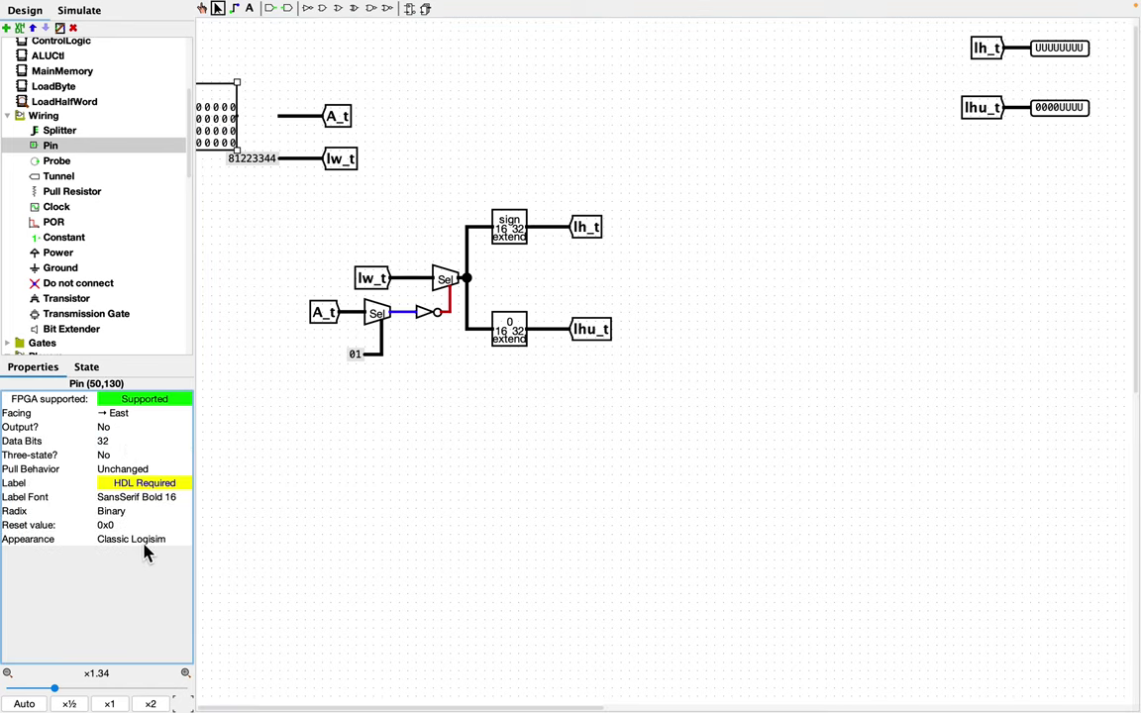
left_click(122, 511)
left_click(131, 583)
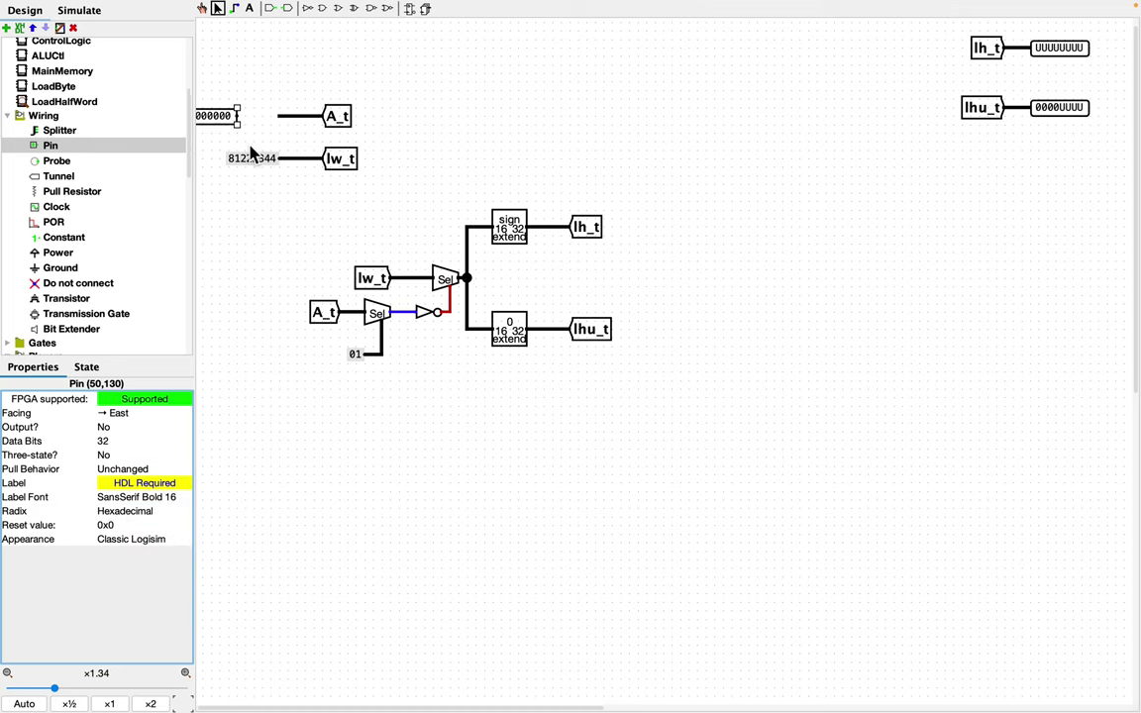
left_click_drag(215, 132, 263, 122)
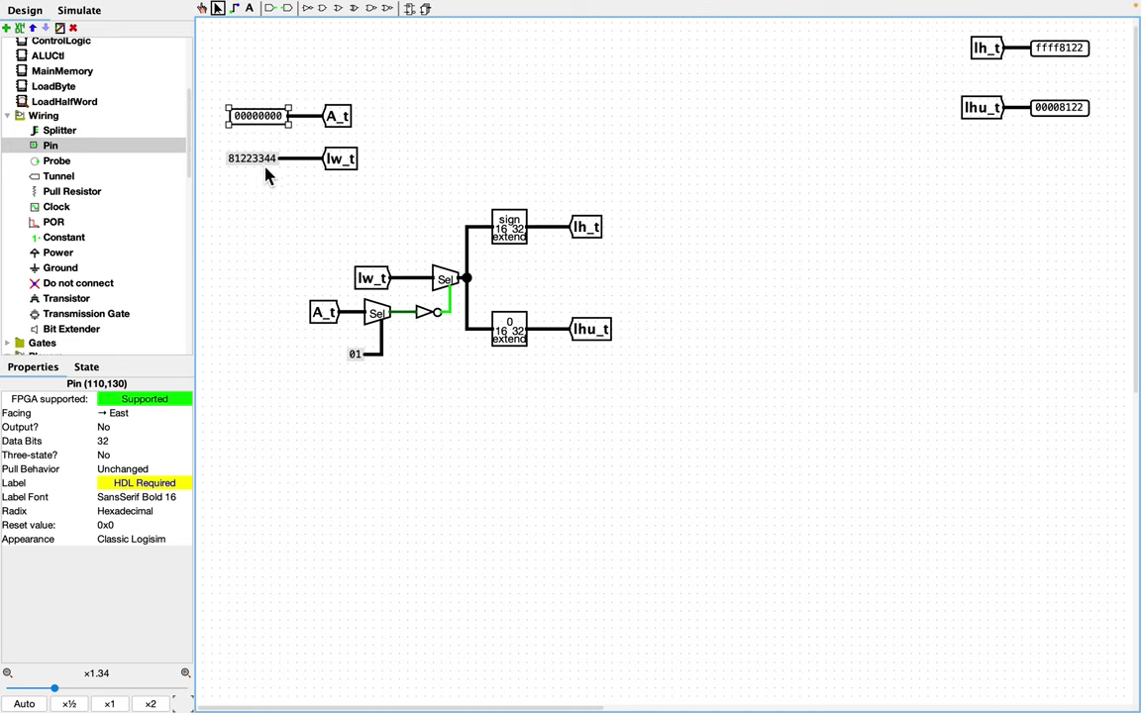
Step: Replace the constant feeding the lw_t tunnel with a duplicate of the A_t input pin, connected to the wire
left_click(262, 171)
key("Delete")
left_click(253, 128)
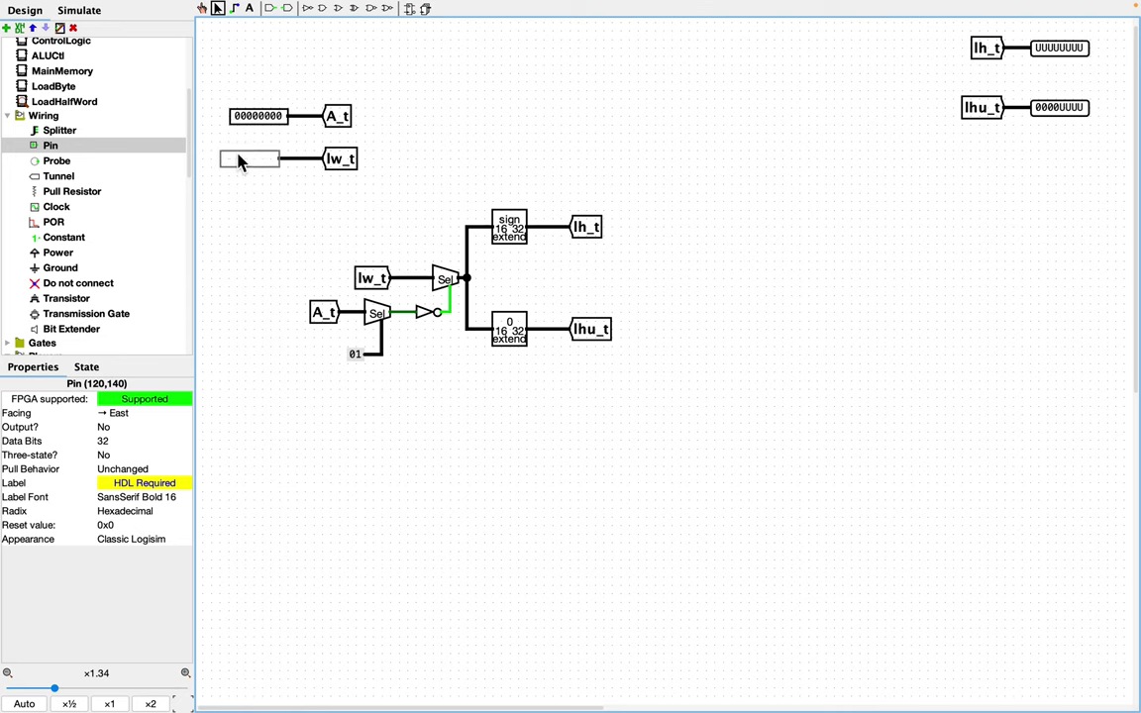
left_click(233, 163)
left_click_drag(231, 163, 263, 166)
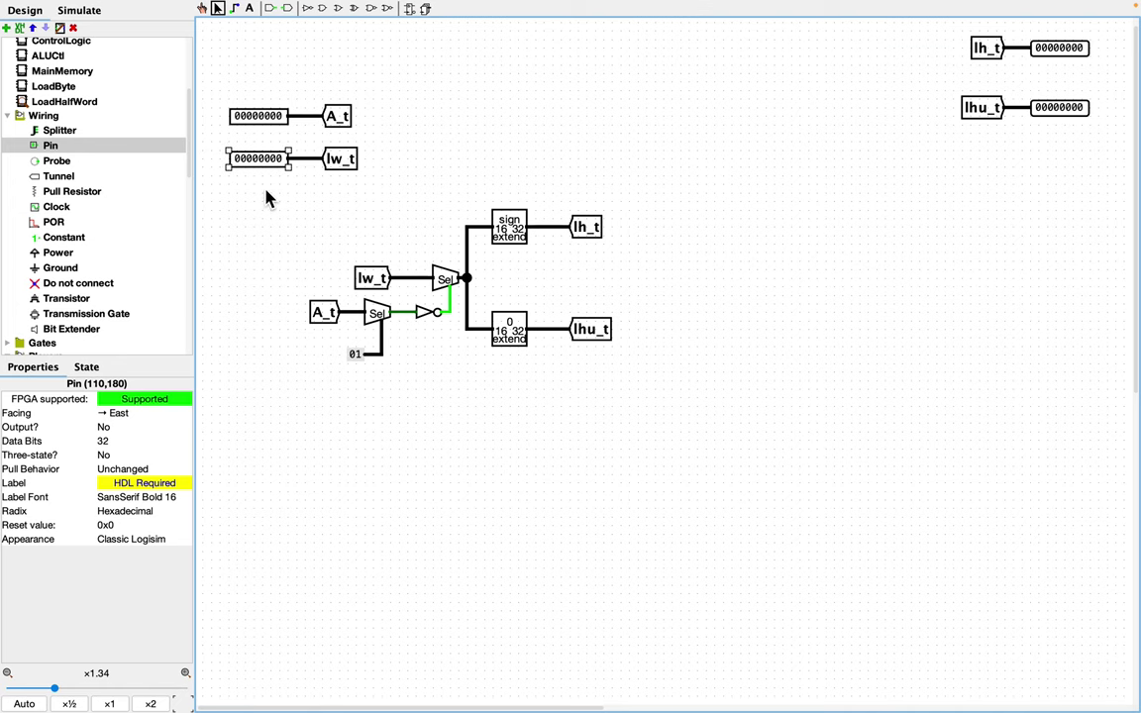
left_click(266, 201)
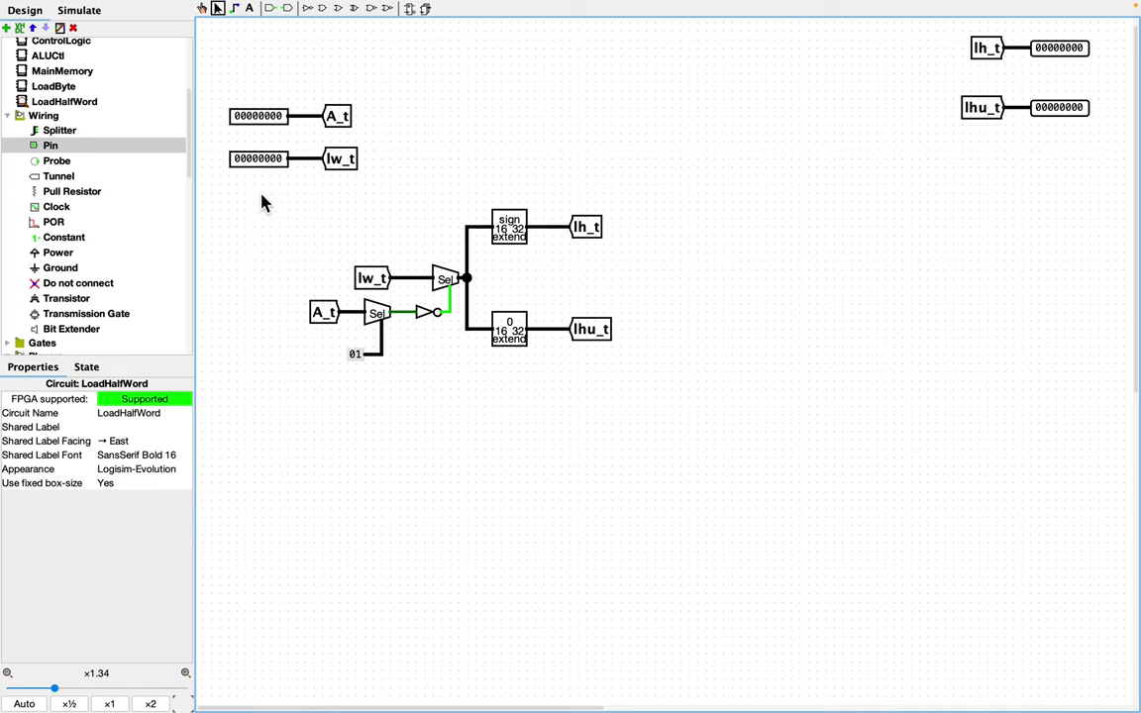
Step: Add a new circuit named LoadCtl to the project
left_click(8, 28)
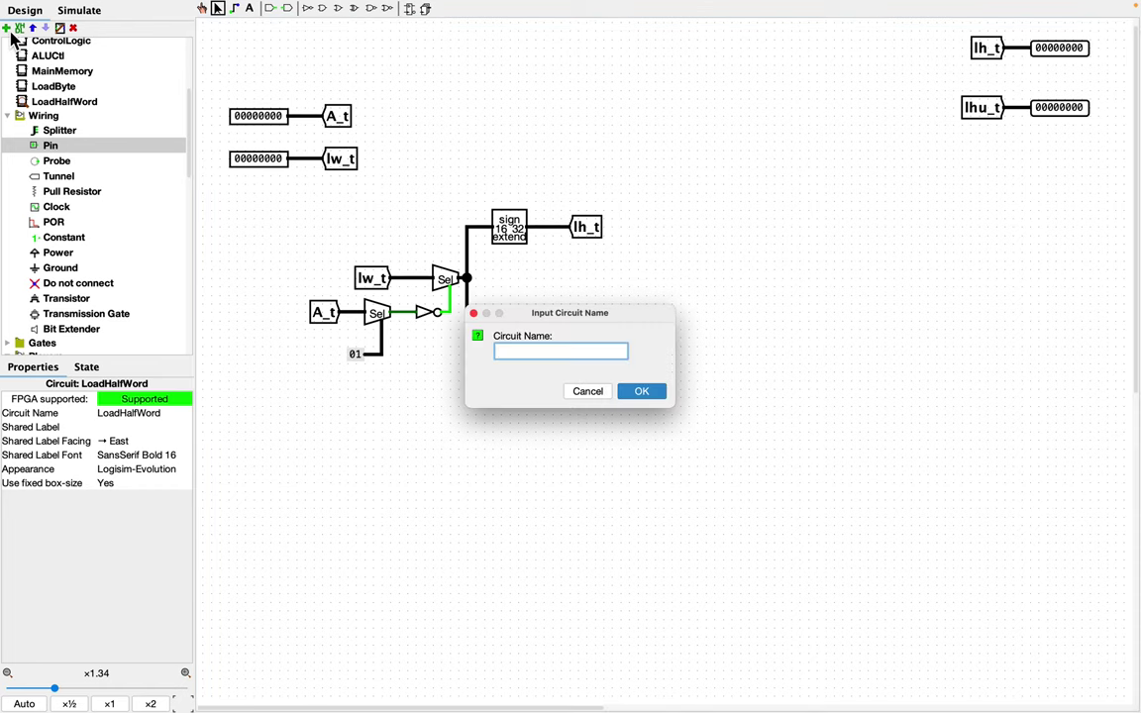
type("lo")
key("BackSpace")
key("BackSpace")
type("LoadCtl")
key("Return")
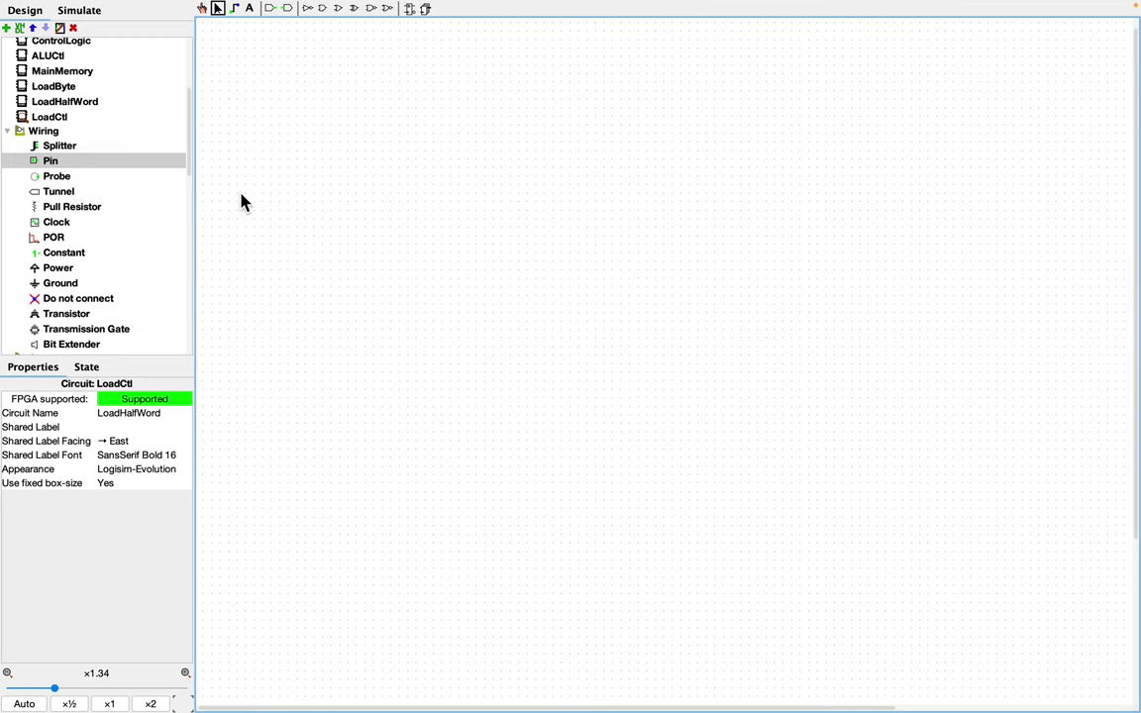
Step: Place a tunnel near the upper-left corner of the LoadCtl circuit and label it A_t
left_click(59, 191)
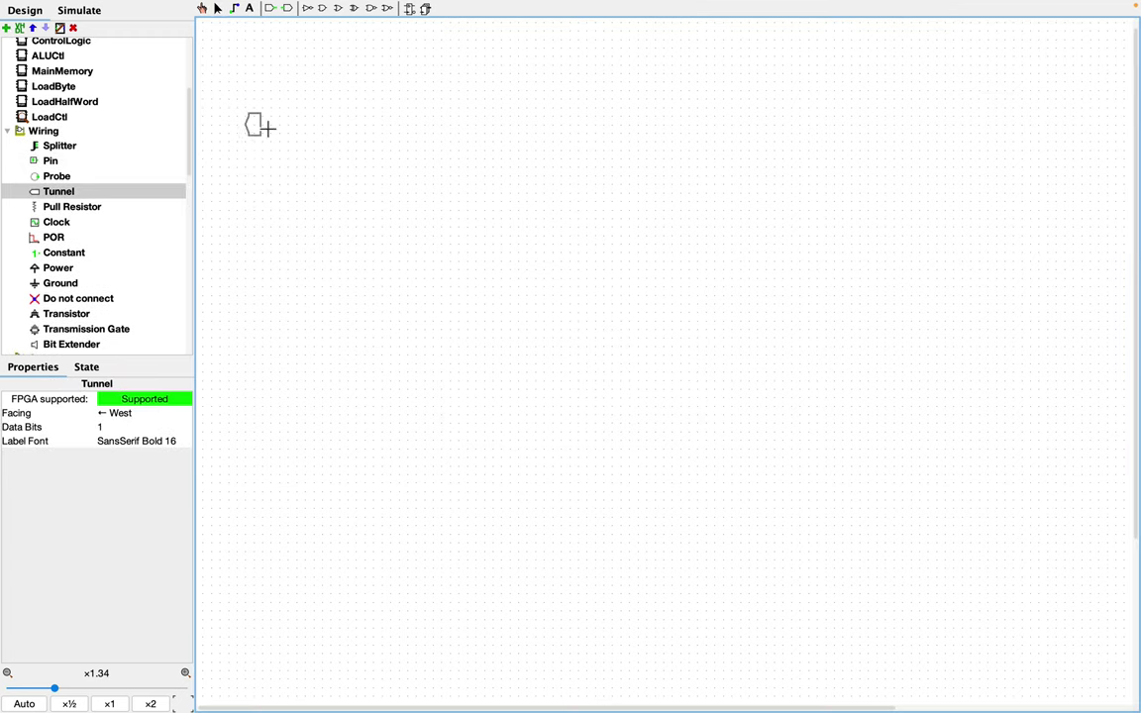
left_click(304, 87)
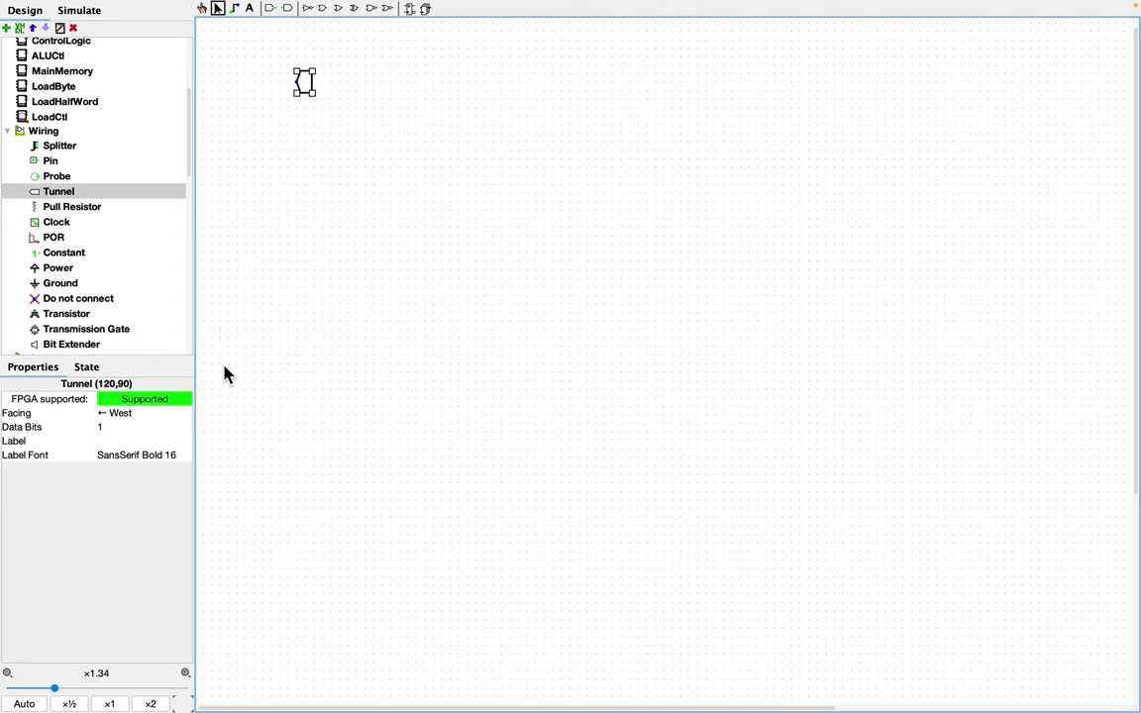
left_click(127, 441)
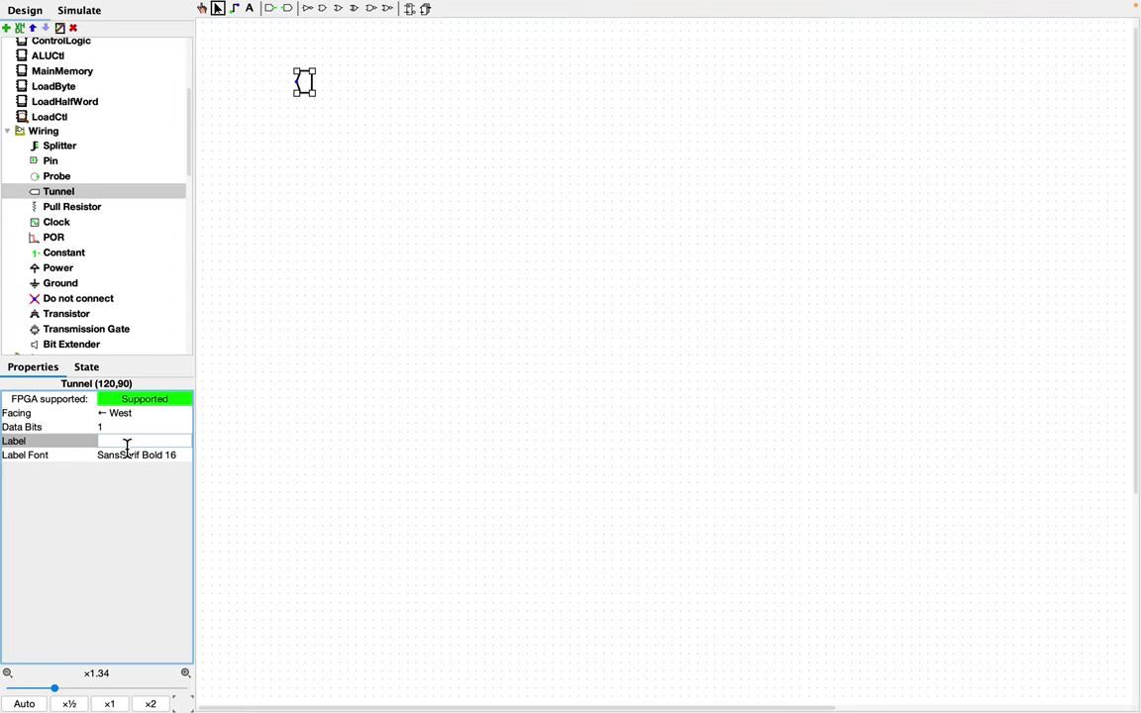
type("A_t")
key("Return")
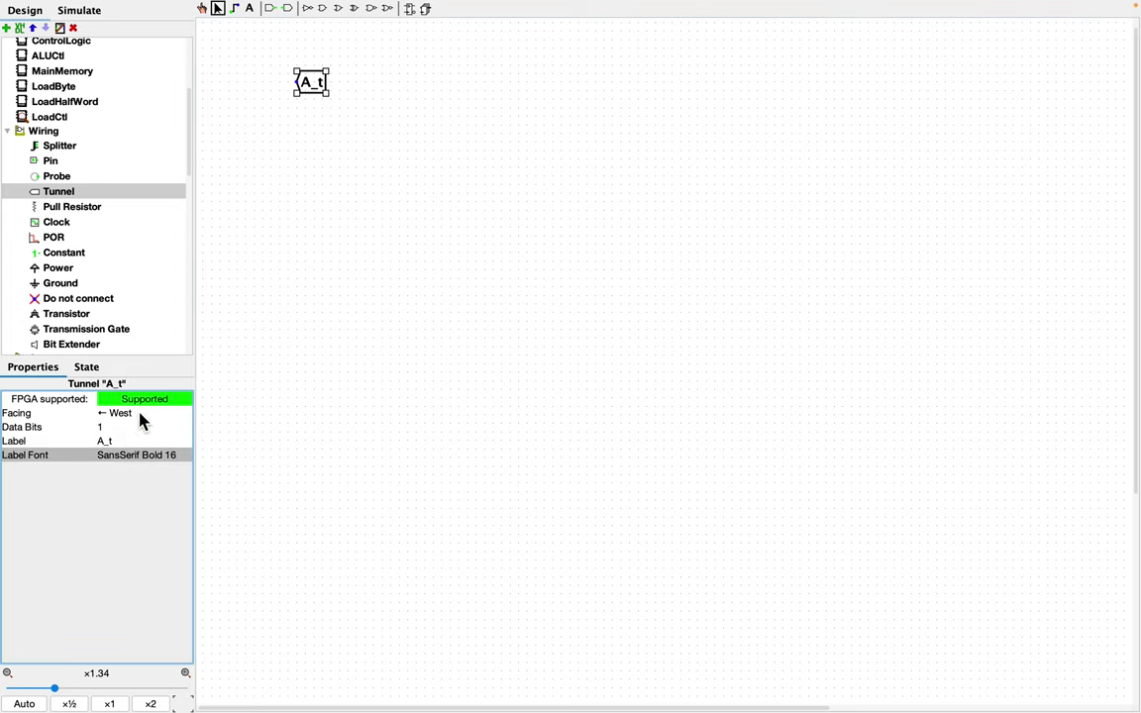
left_click(322, 181)
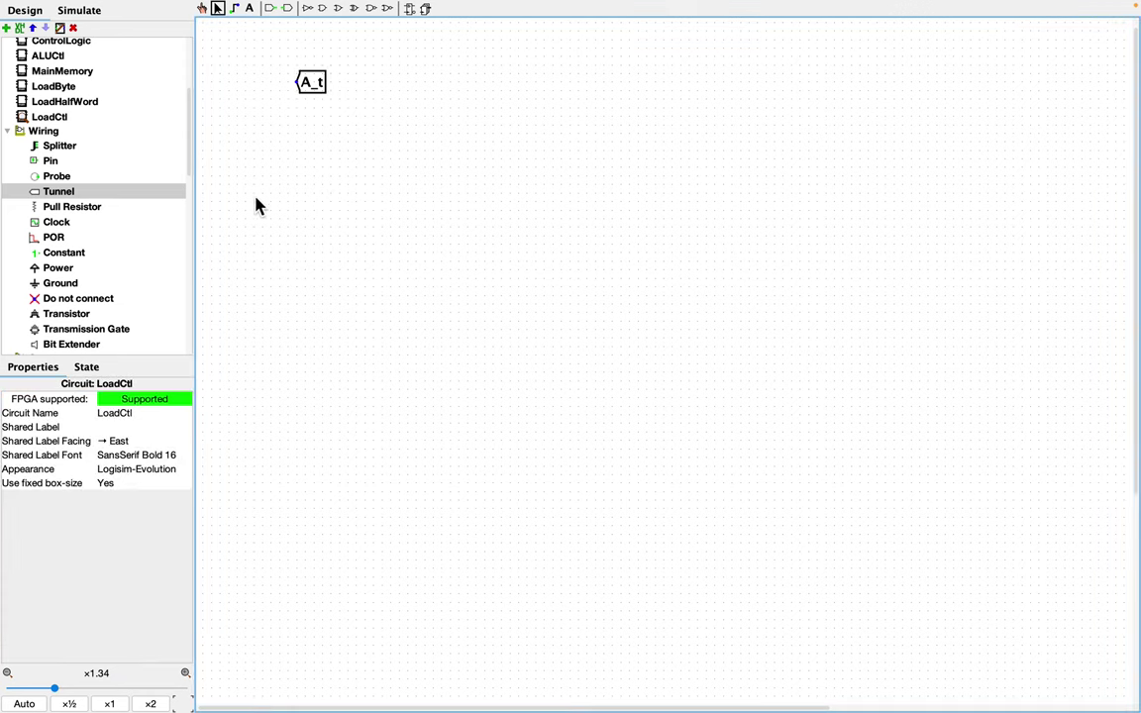
Step: Place a tunnel labelled lw_t below A_t and align it with the A_t tunnel
left_click(94, 192)
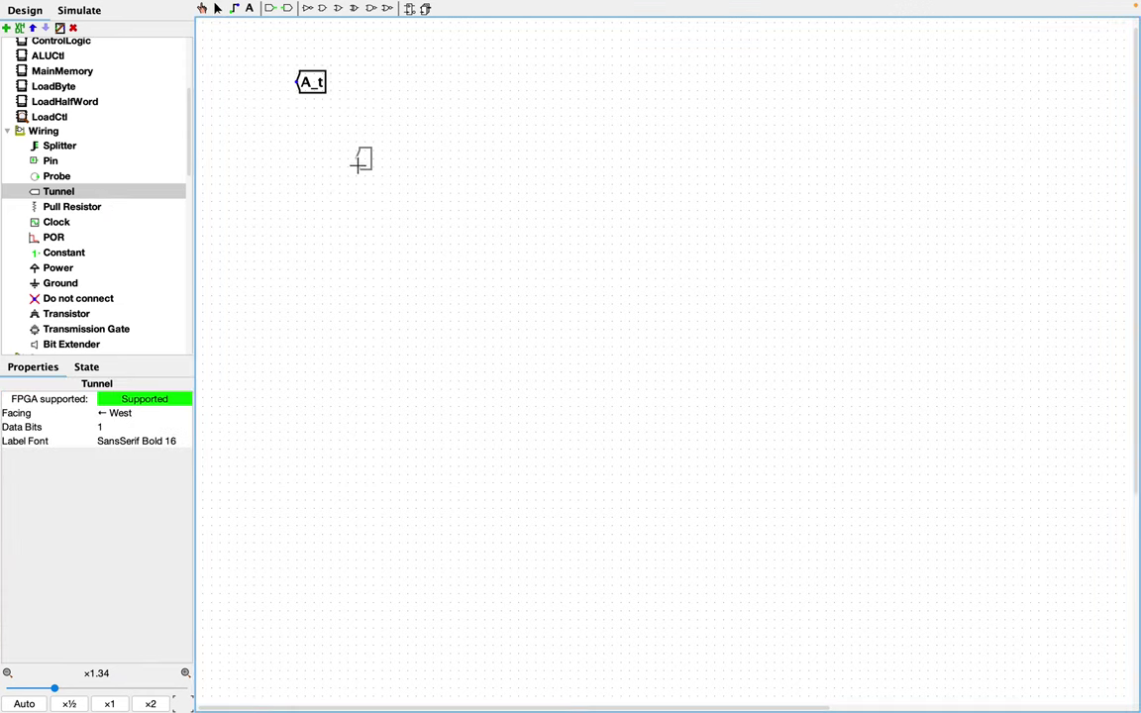
left_click(311, 135)
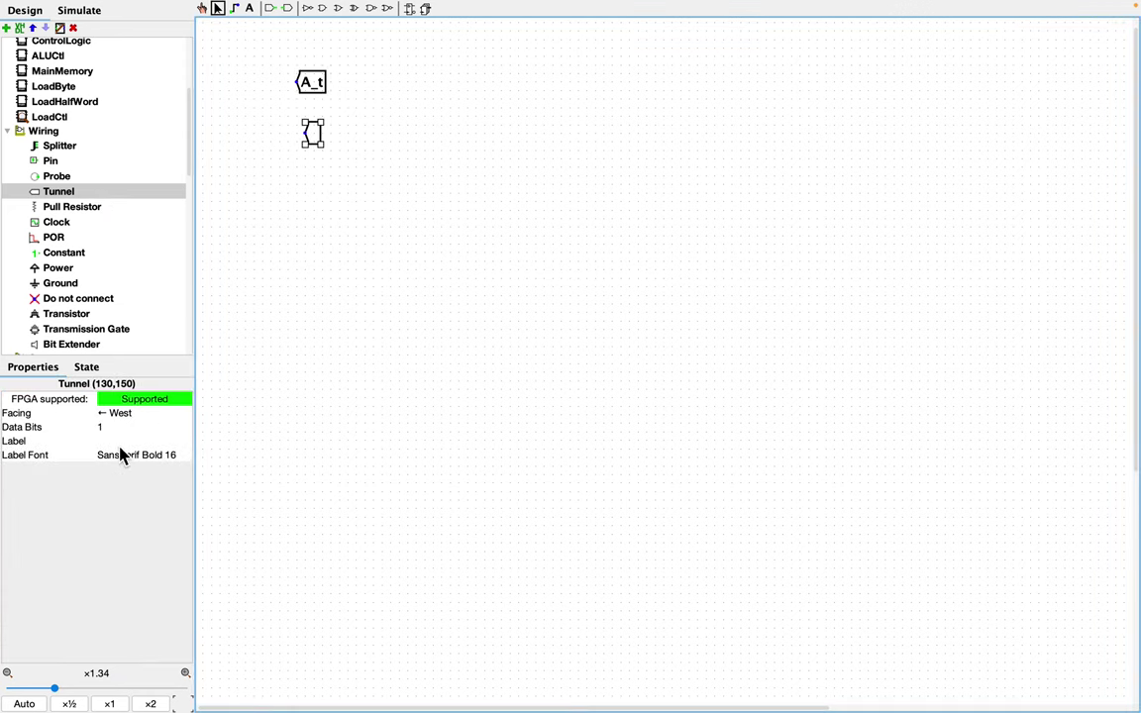
left_click(118, 443)
type("lw_")
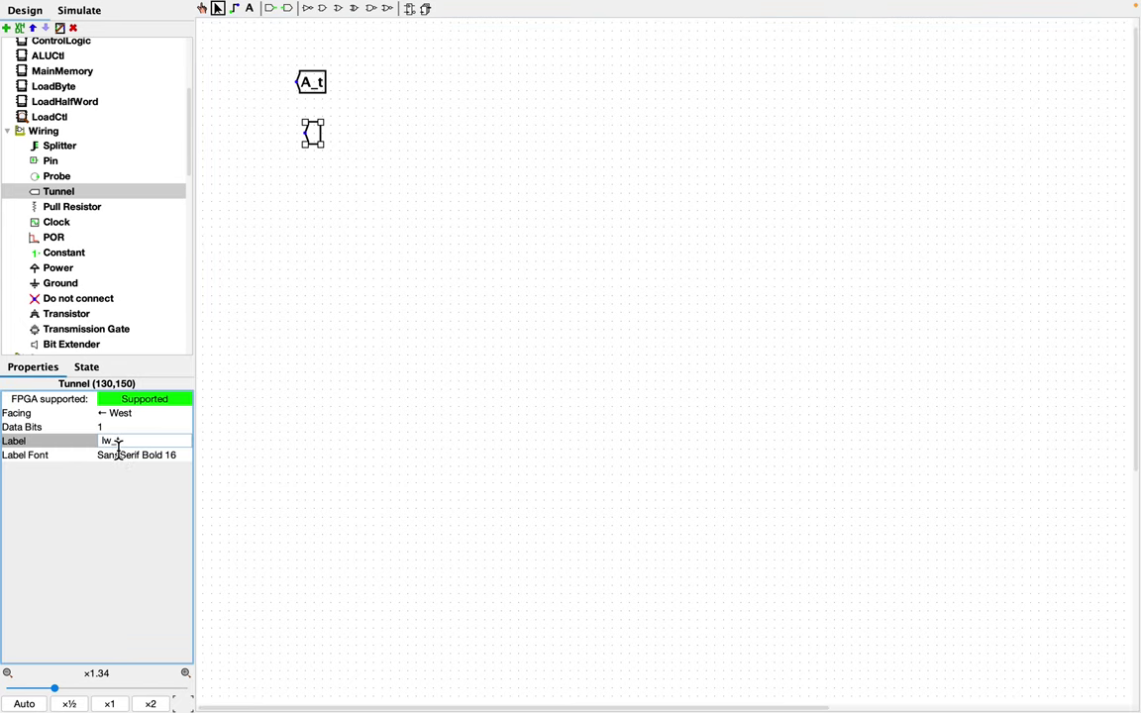
type("t")
left_click(119, 456)
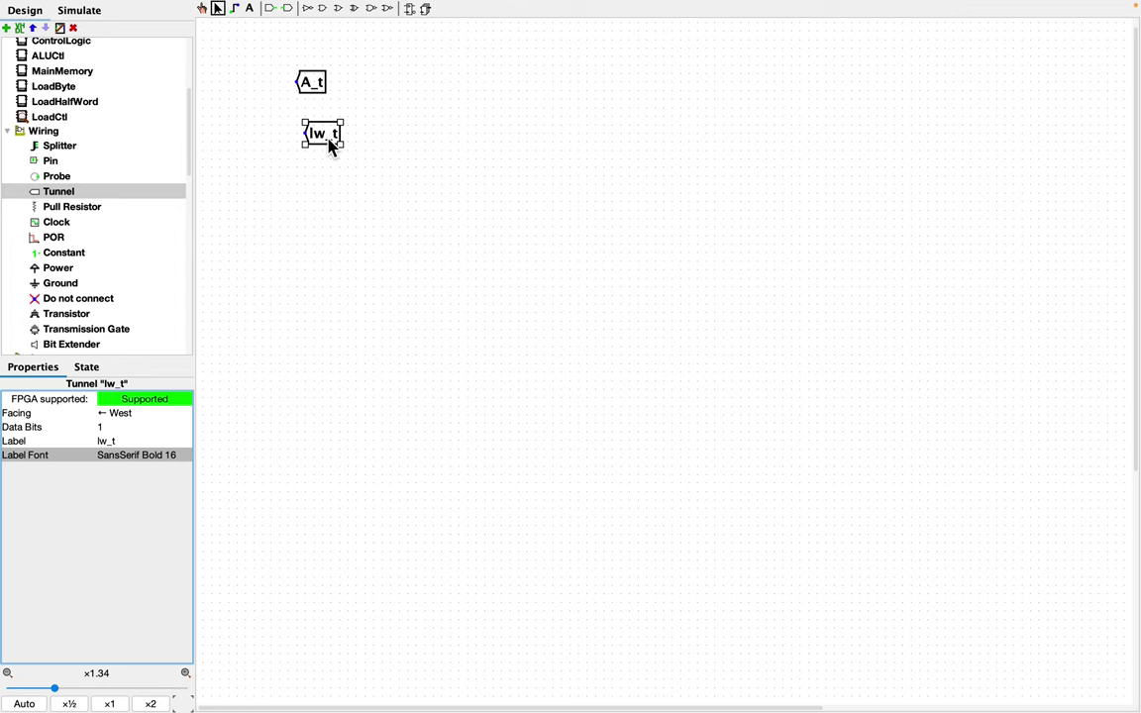
left_click_drag(331, 145, 321, 148)
left_click(327, 188)
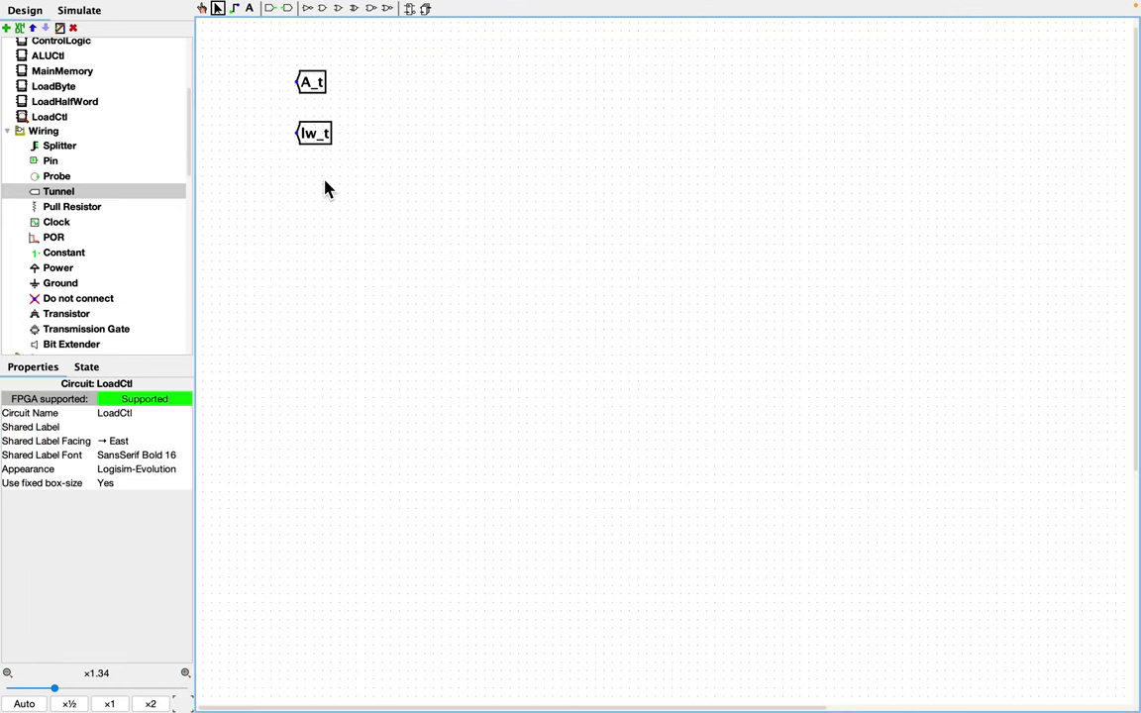
Step: Place a tunnel labelled lsel_t below lw_t and align it with the tunnels above
left_click(77, 191)
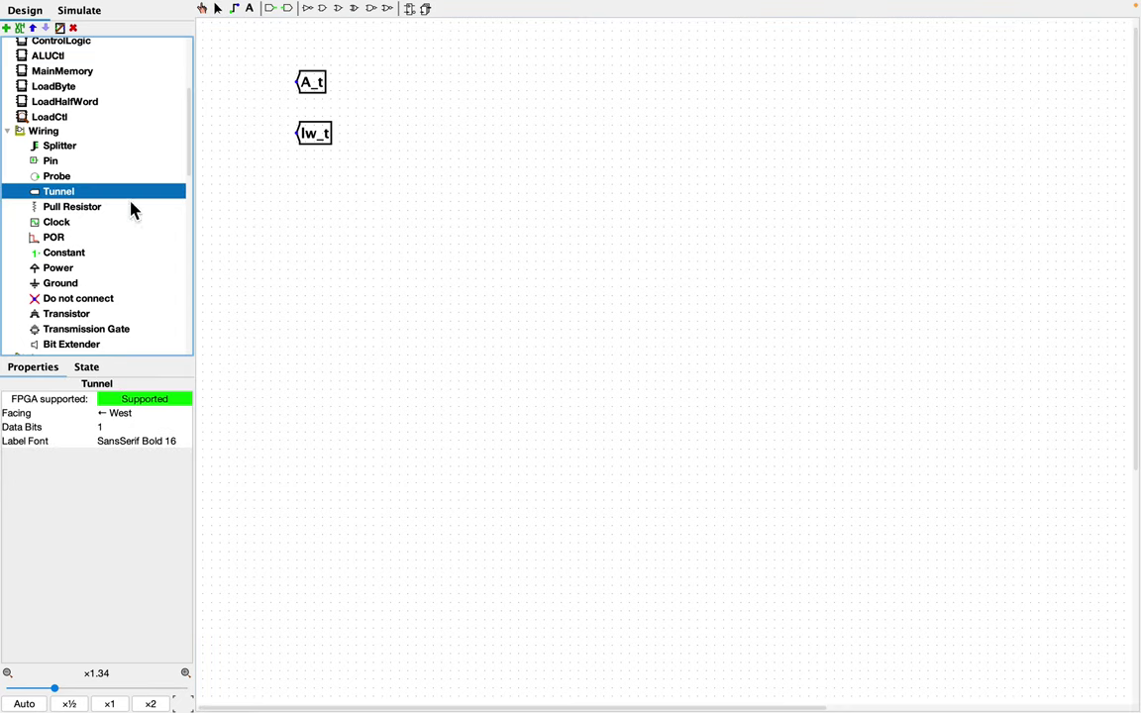
left_click(312, 184)
left_click(131, 441)
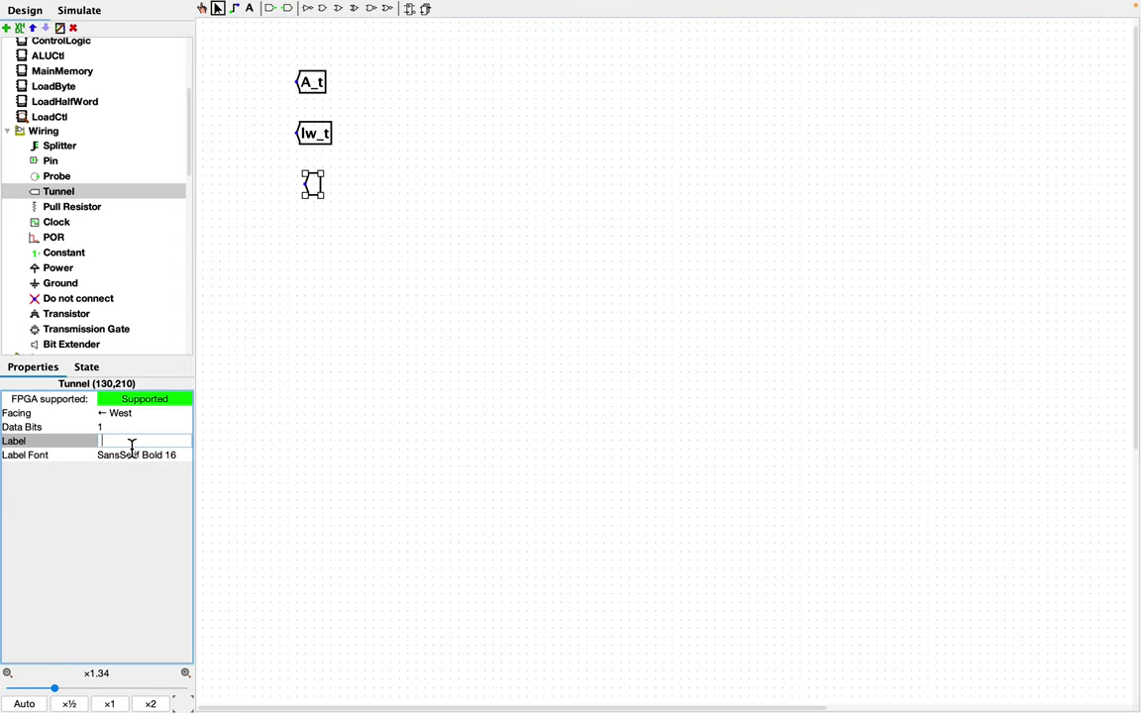
type("lsel_t")
key("Return")
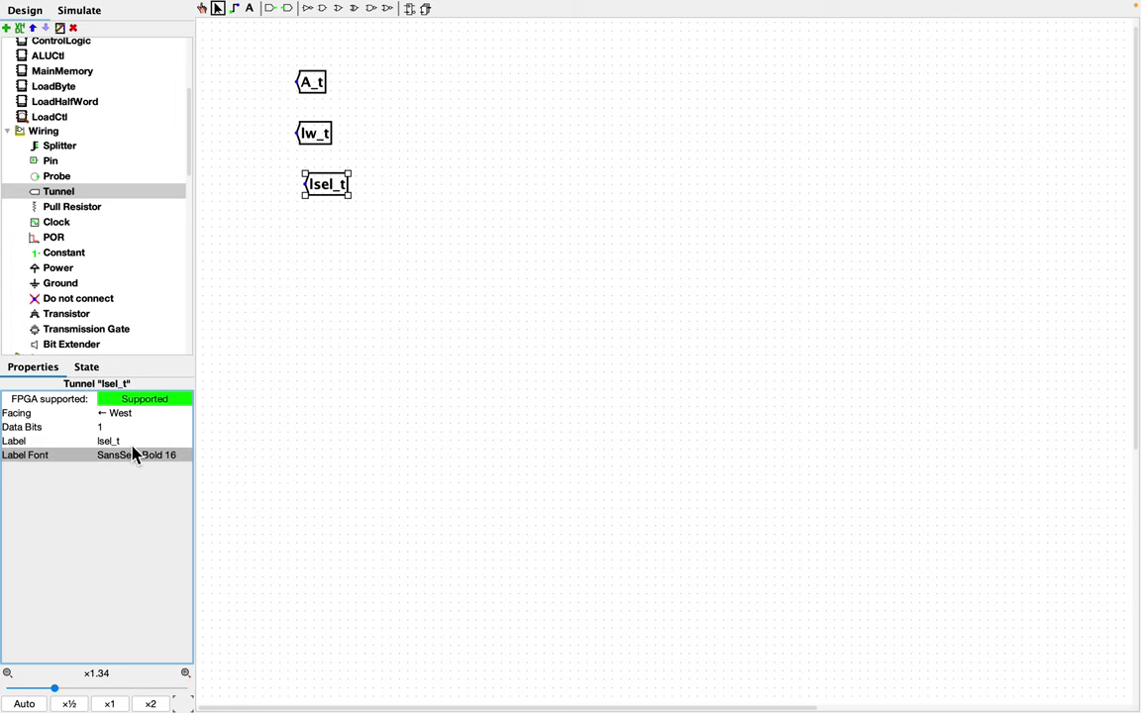
left_click_drag(326, 197, 318, 196)
left_click(330, 247)
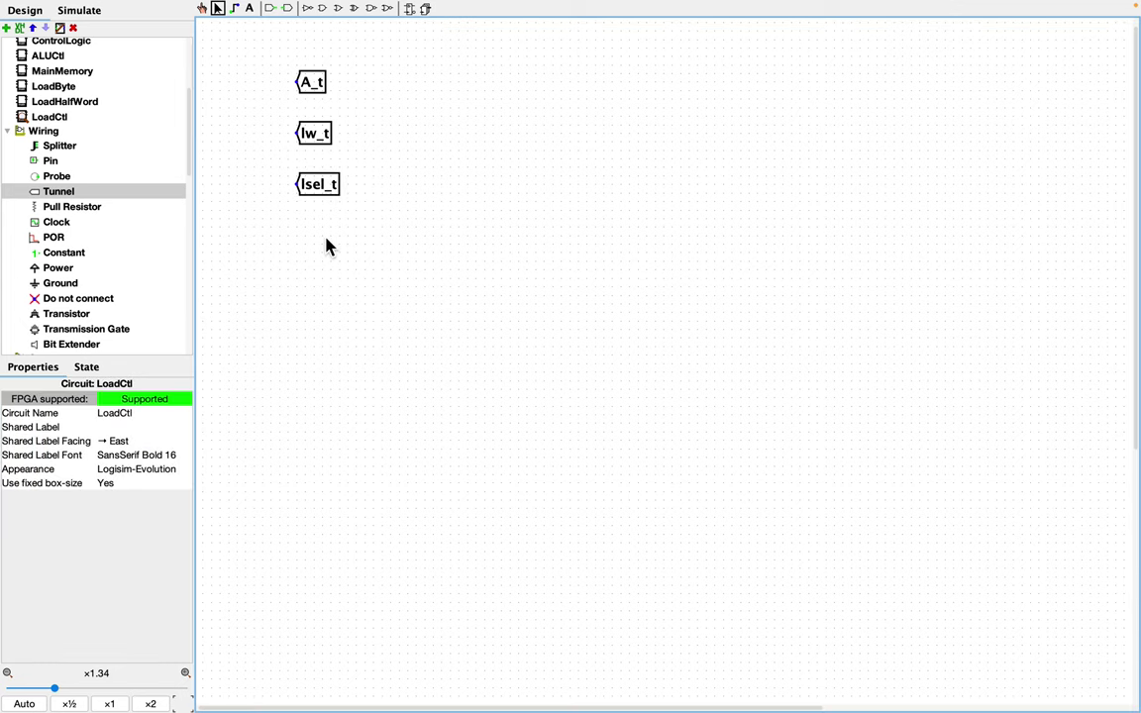
Step: Place a fourth tunnel below lsel_t and label it wbswl_t
left_click(75, 190)
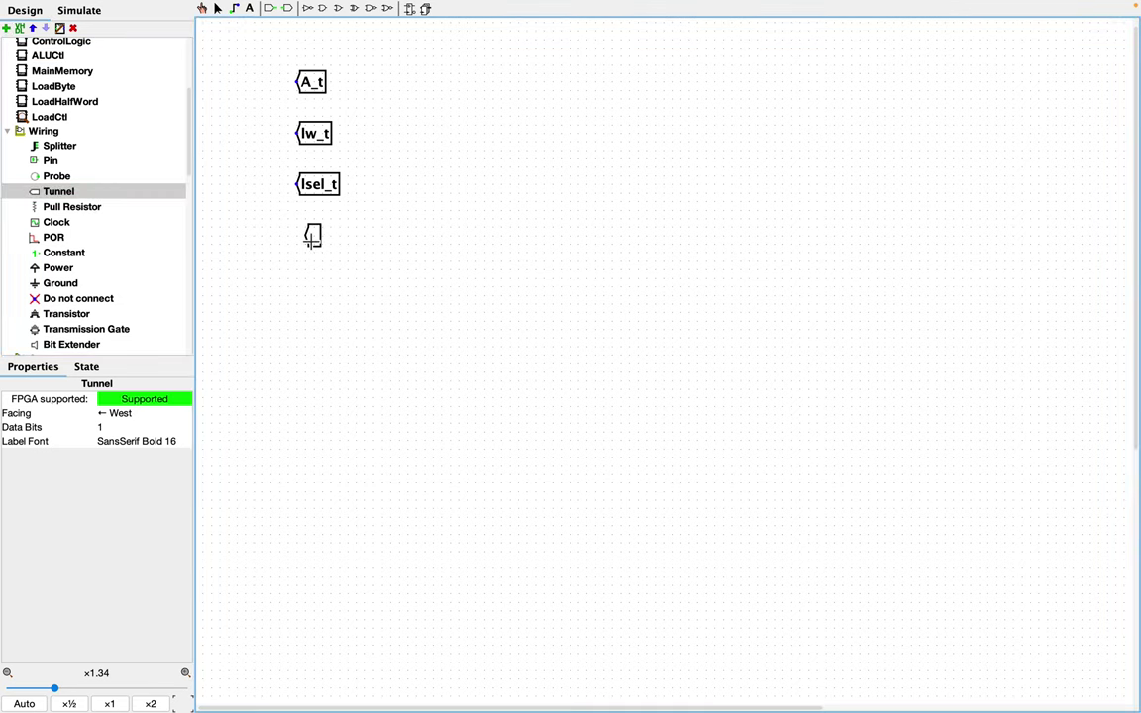
left_click(312, 236)
left_click(128, 443)
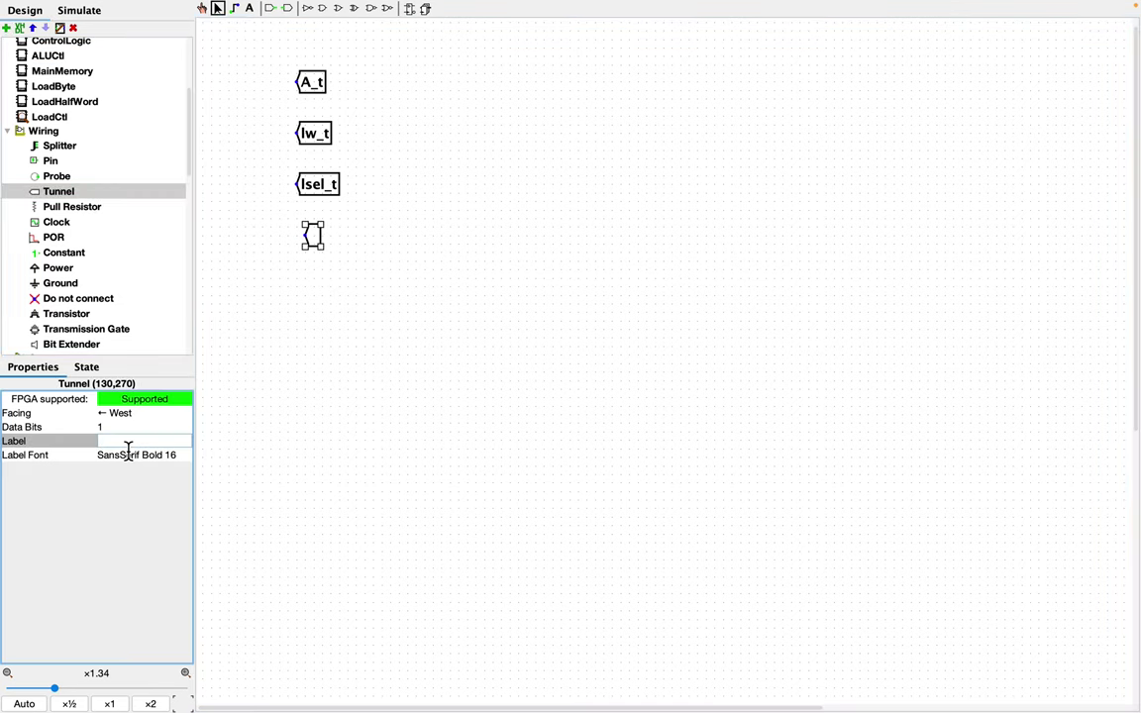
type("wbsw_")
type("_t")
key("Return")
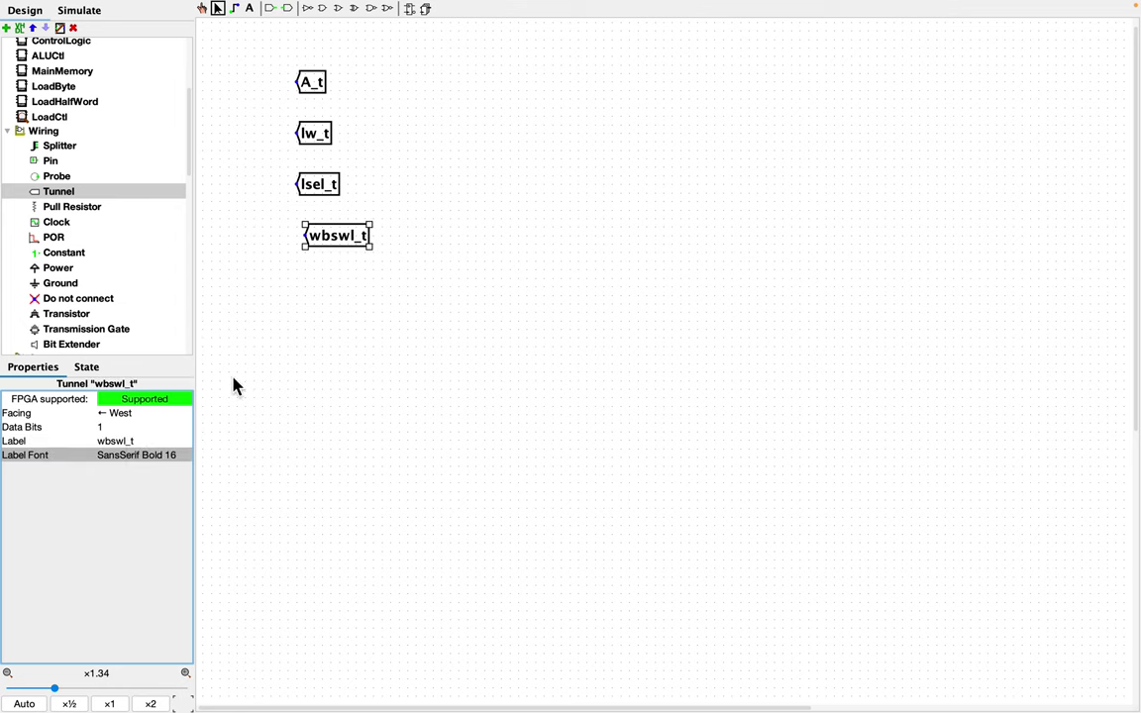
Step: Correct the fourth tunnel's label to wbsel_t and align it with the tunnels above
left_click(148, 442)
key("Left")
key("Left")
key("Left")
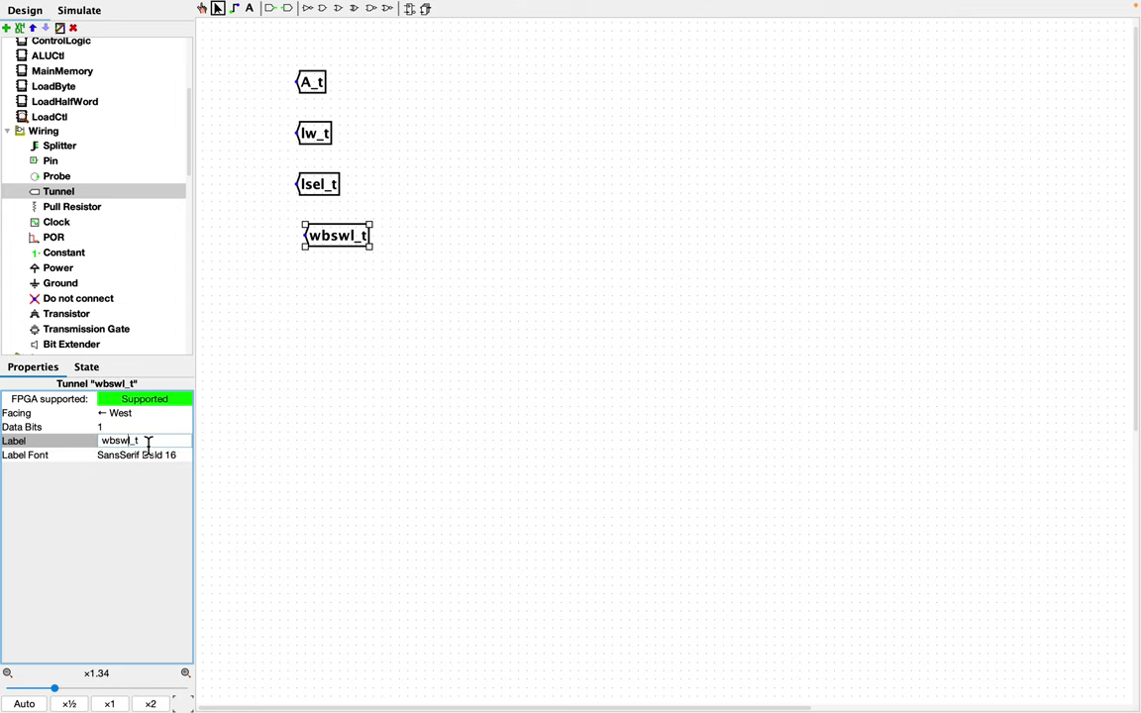
key("BackSpace")
type("e")
key("Return")
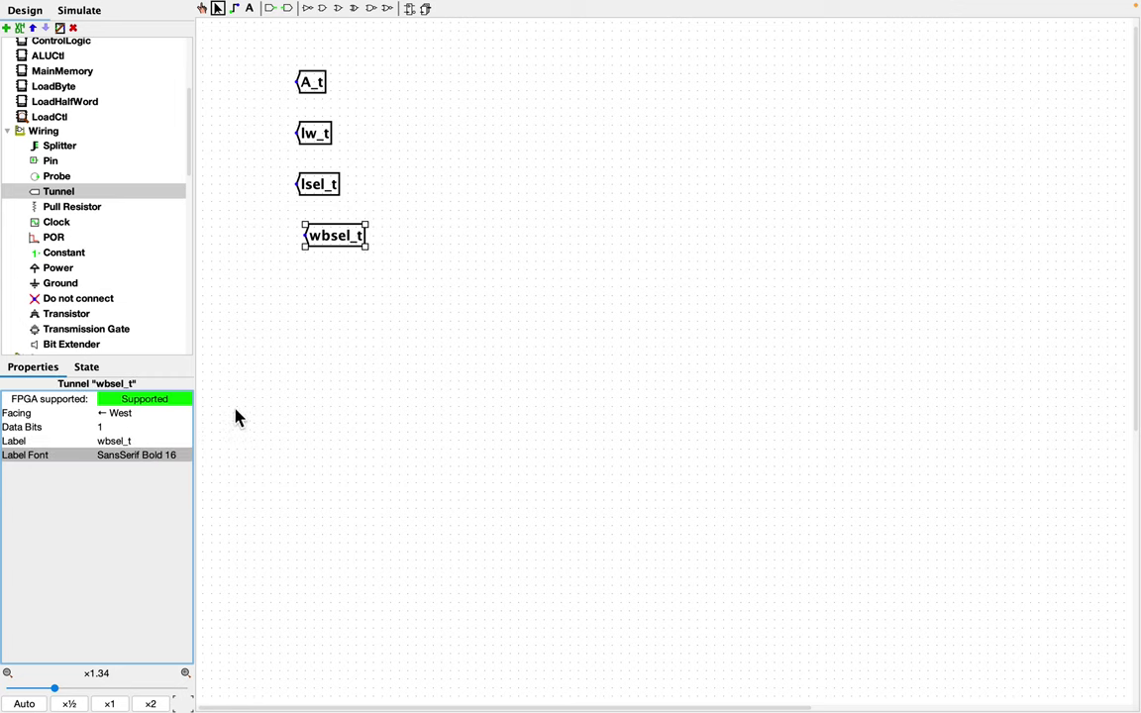
left_click(316, 291)
left_click_drag(324, 247, 318, 247)
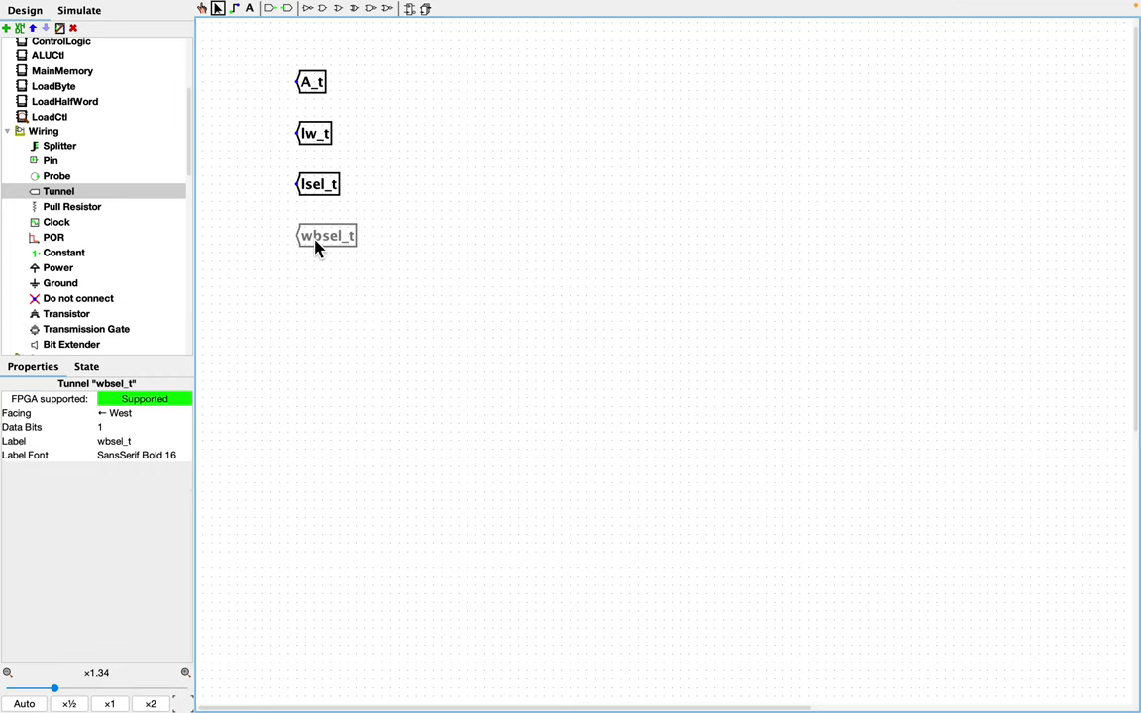
left_click(318, 296)
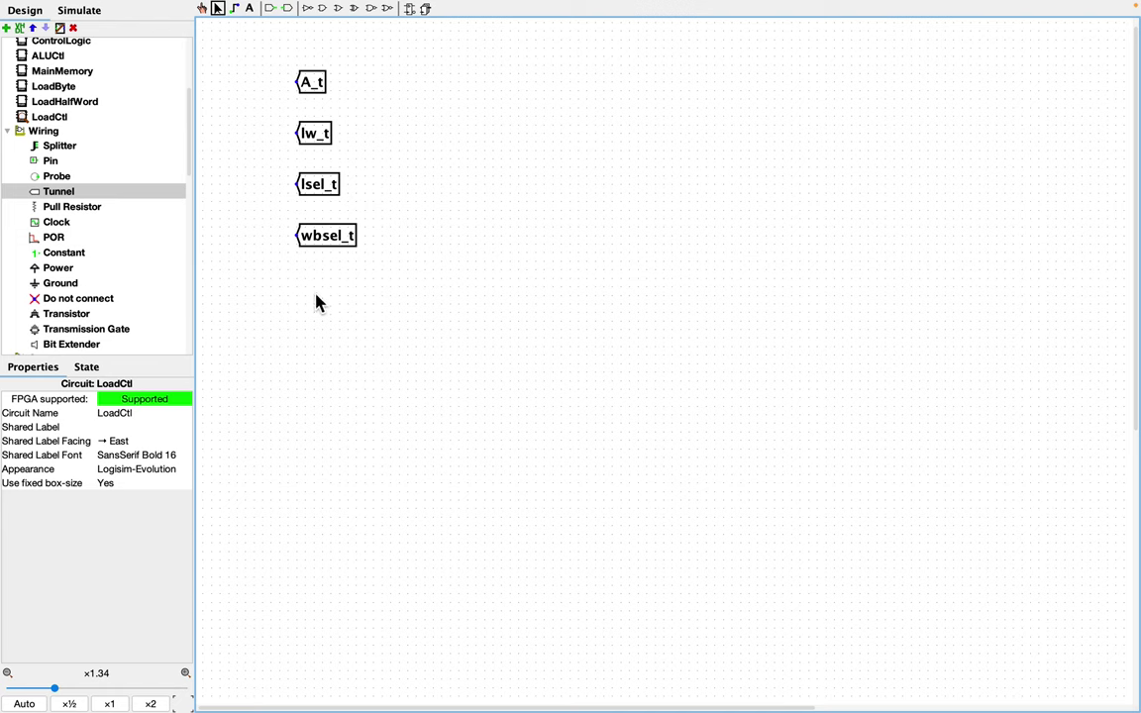
Step: Place a tunnel on the output side of the circuit, across from the input tunnels, and label it D_t
left_click(78, 197)
left_click(943, 143)
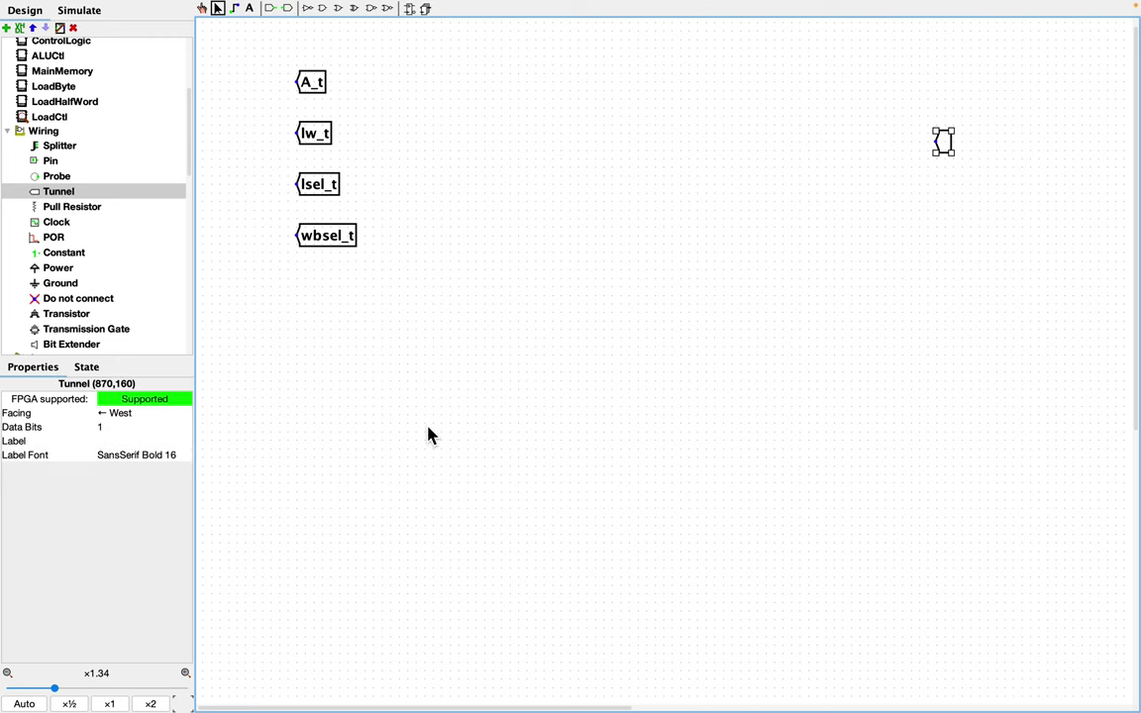
left_click(97, 442)
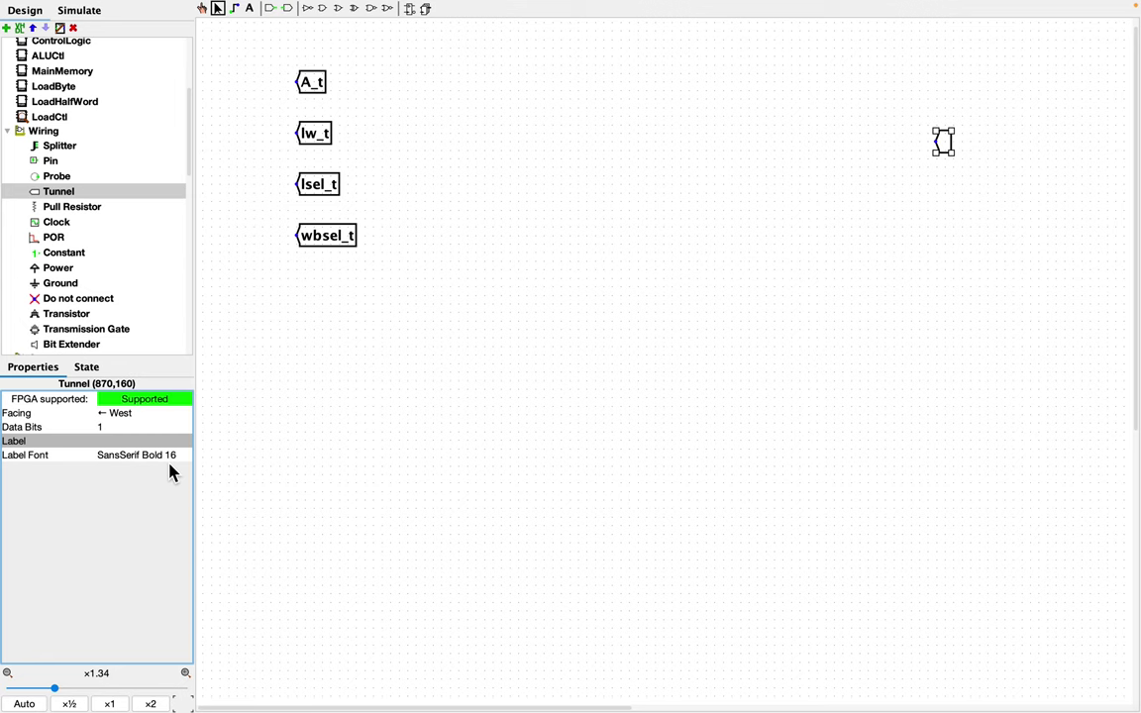
type("D_t")
key("Return")
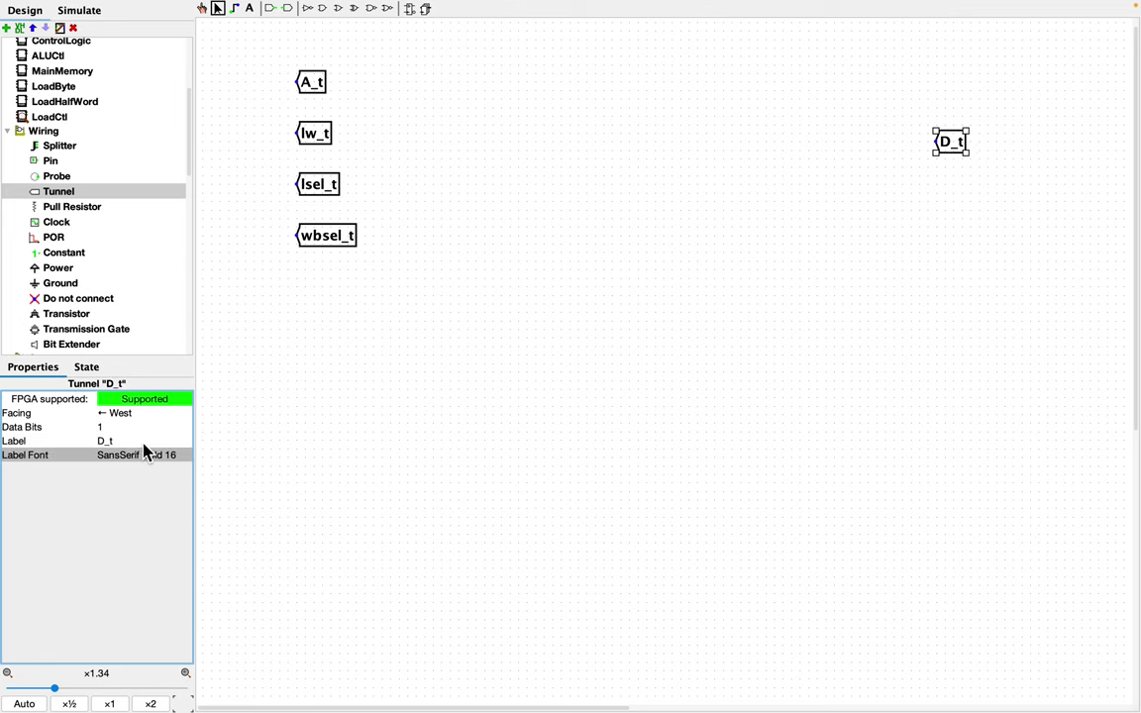
Step: Make the D_t tunnel face east and set its width to 32 data bits
left_click(112, 414)
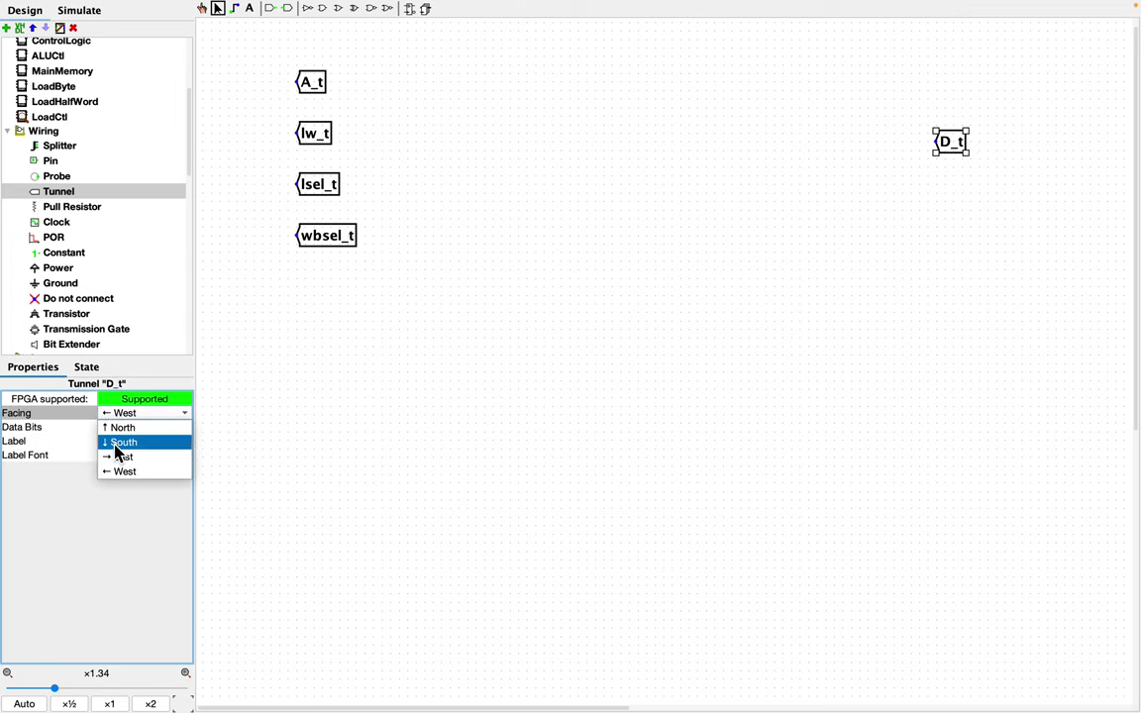
left_click(115, 457)
left_click(111, 428)
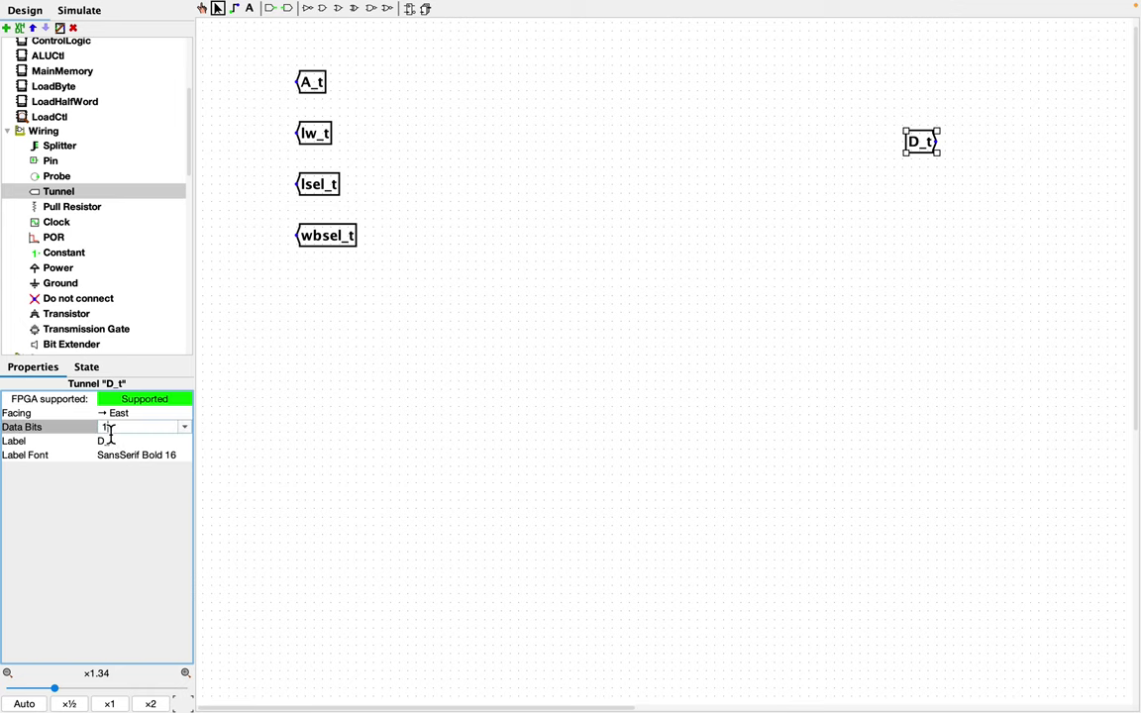
type("32")
key("Return")
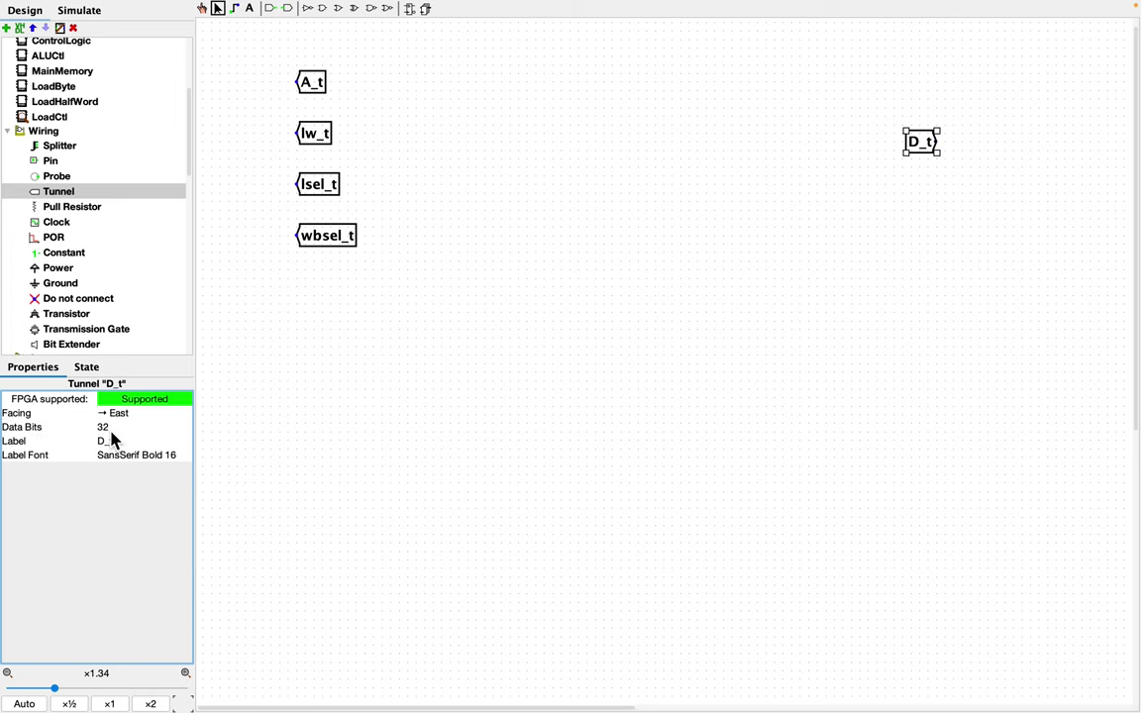
left_click(925, 154)
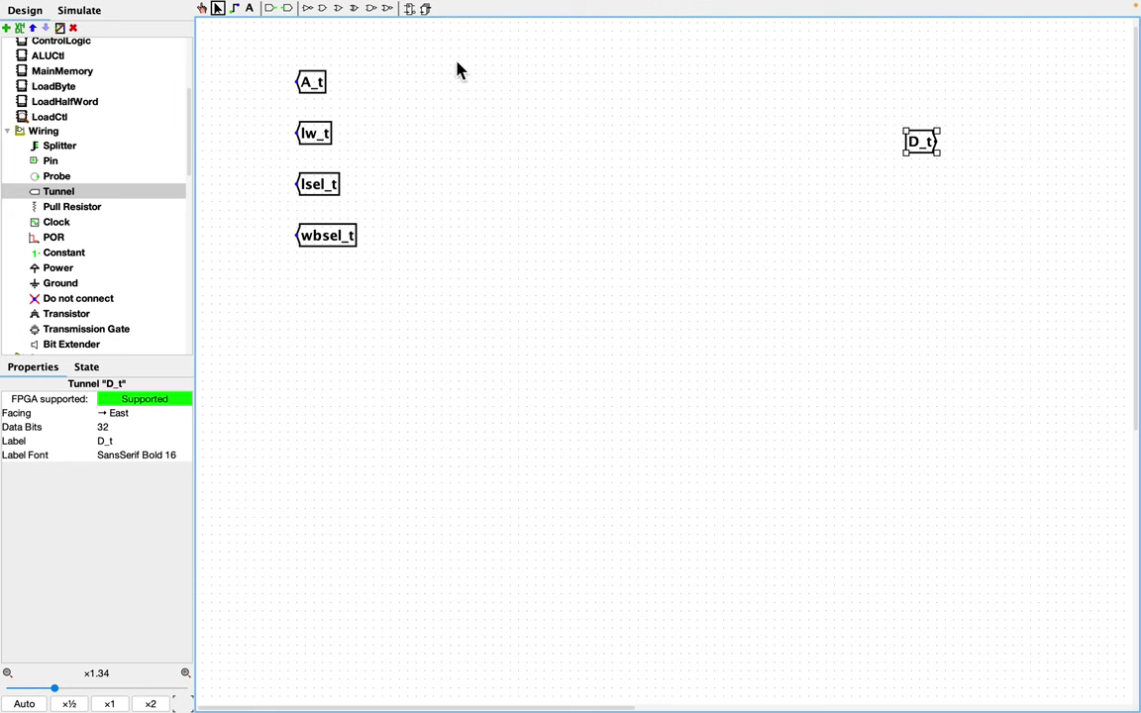
Step: Set the A_t tunnel's width to 32 data bits
left_click(317, 87)
left_click(125, 429)
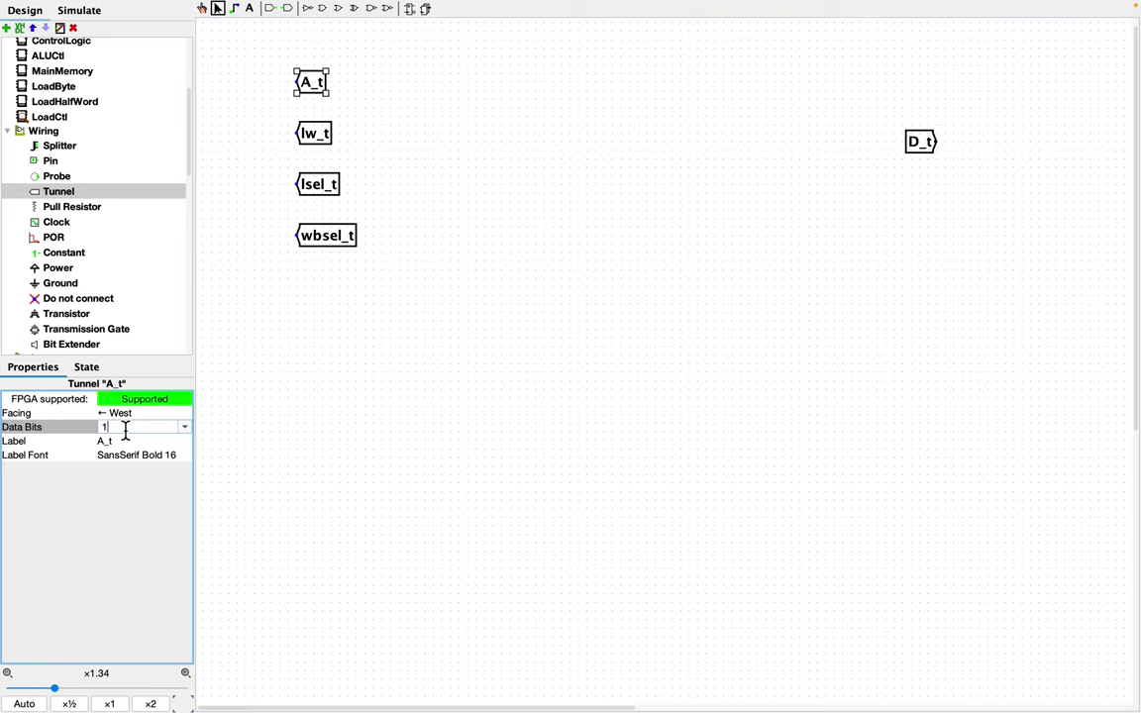
type("32")
key("Return")
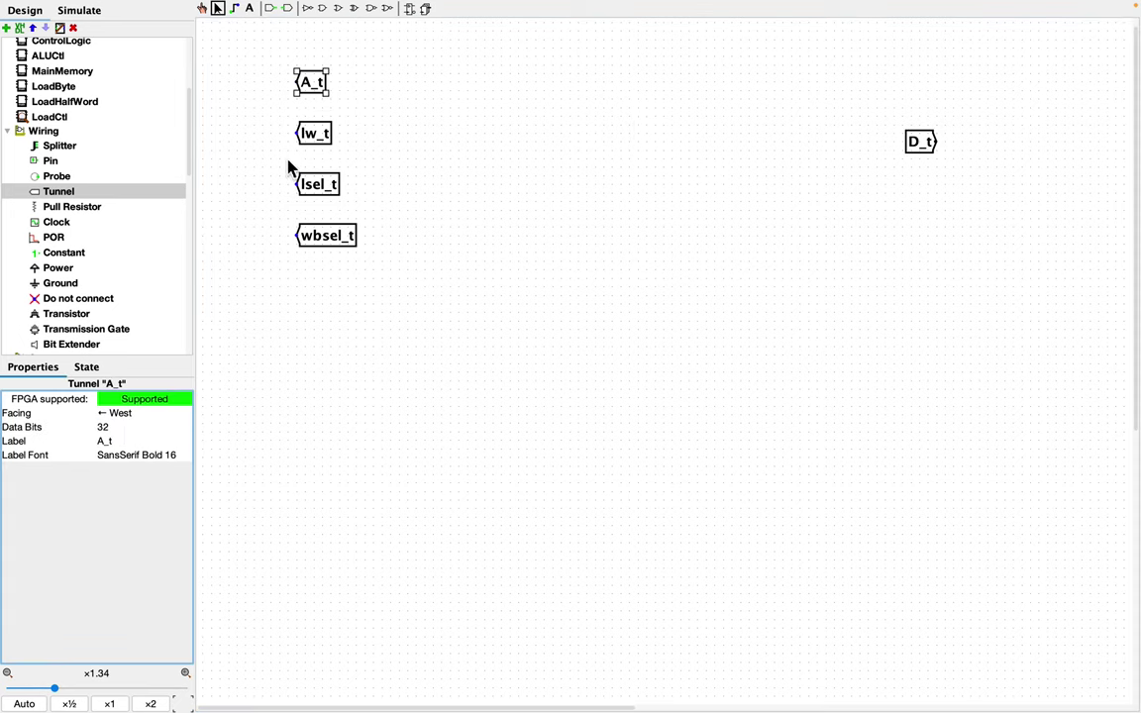
Step: Set the lw_t tunnel's width to 32 data bits
left_click(317, 138)
left_click(145, 426)
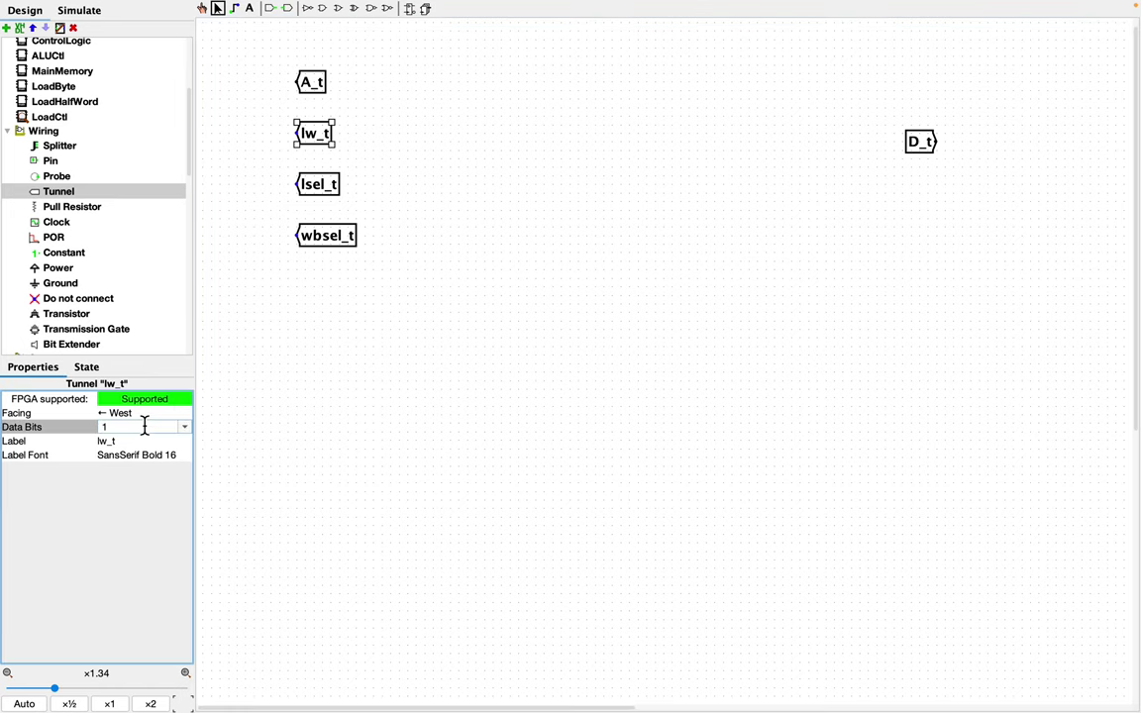
type("32")
key("Return")
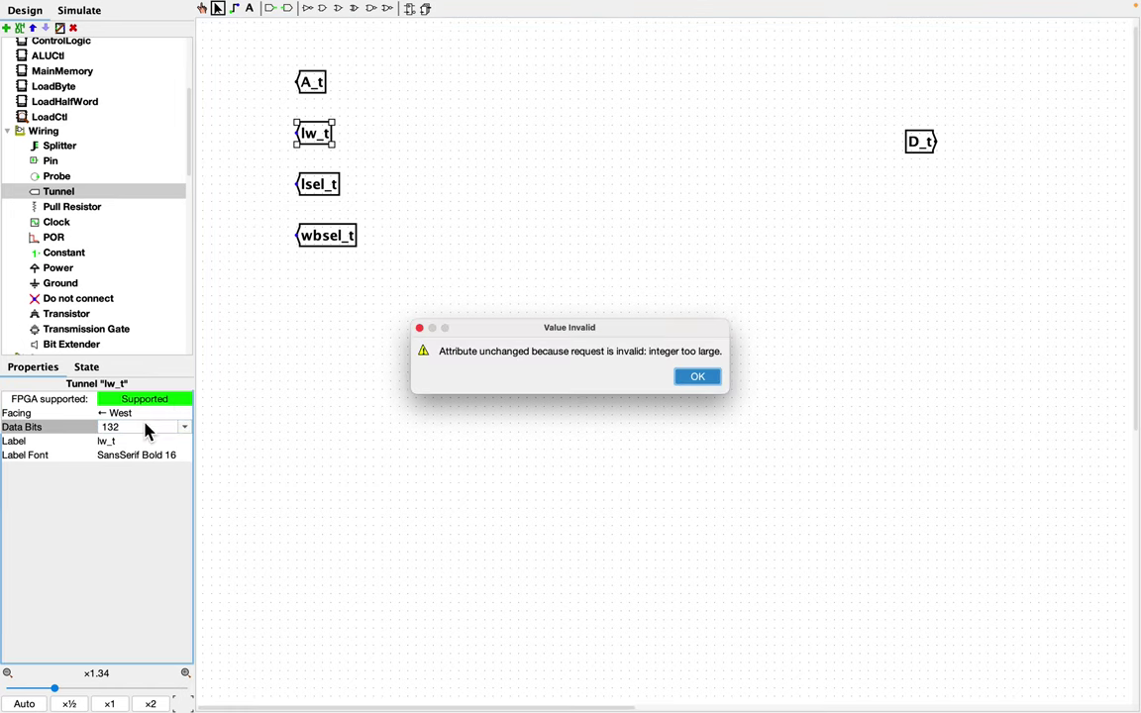
key("Return")
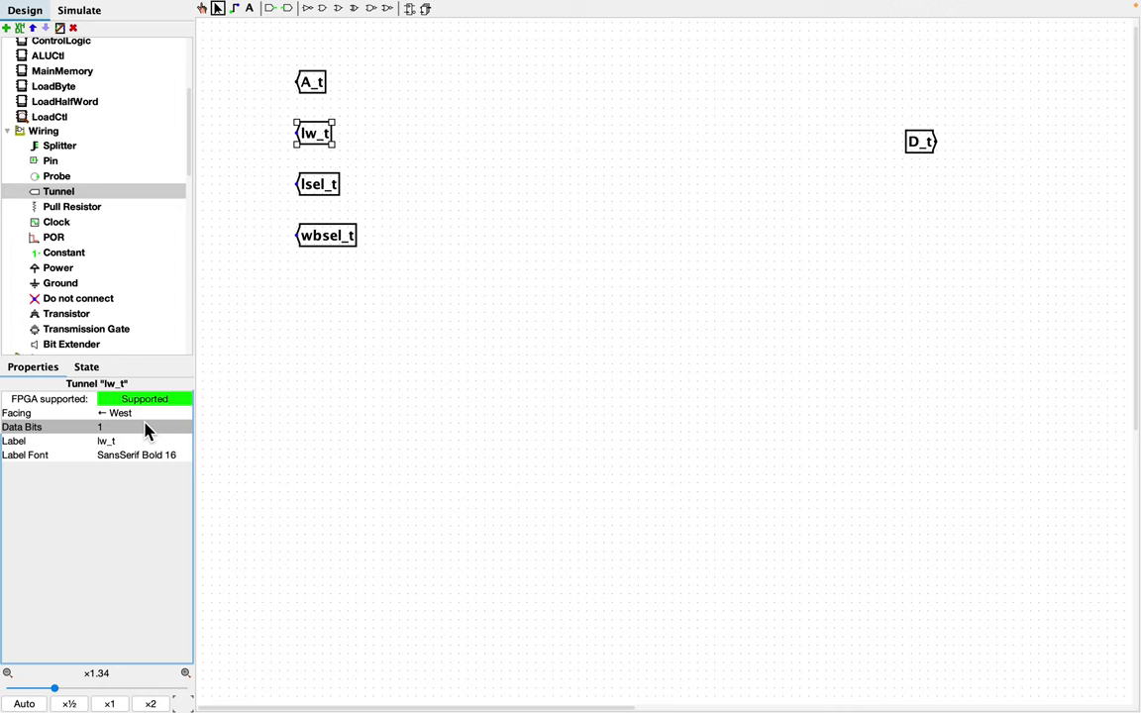
left_click(144, 429)
key("BackSpace")
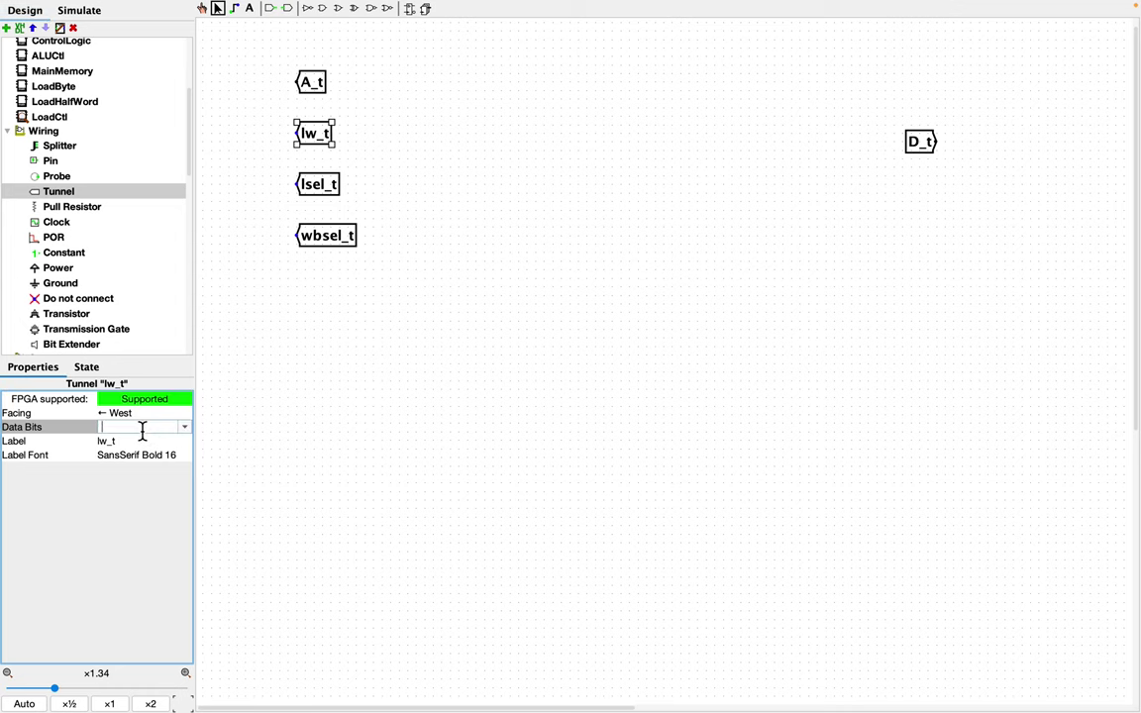
type("32")
key("Return")
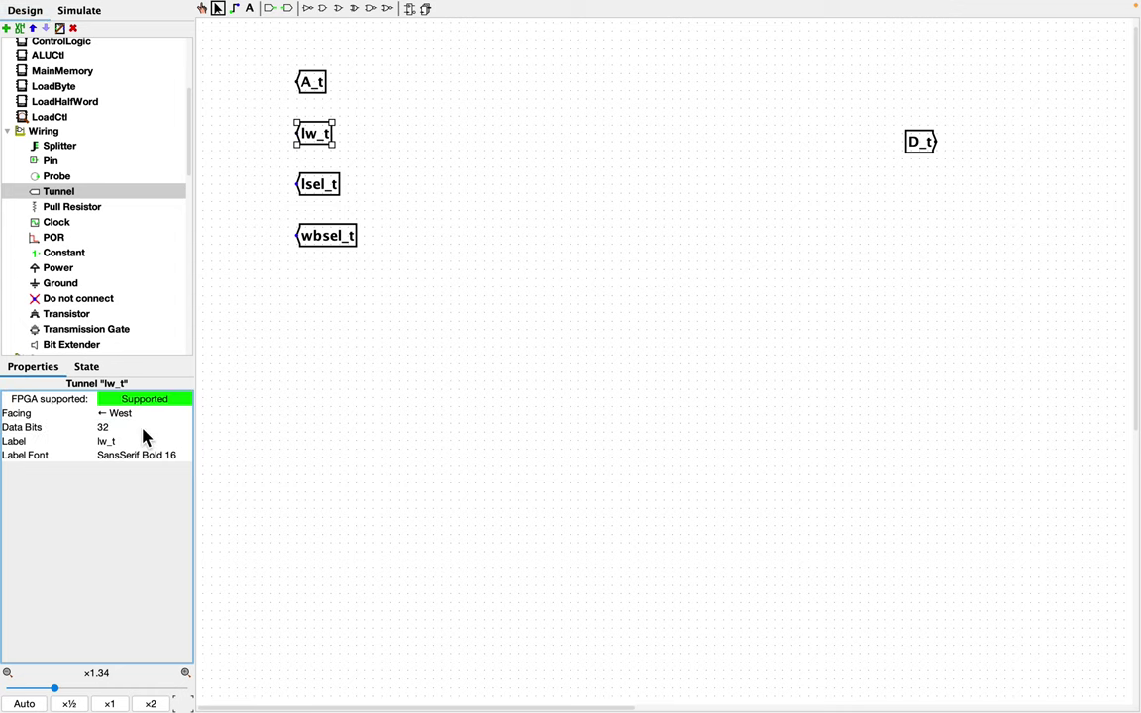
Step: Check the load instructions' funct3 field in riscv-spec-20191213.pdf and set the lsel_t tunnel's width to 3 data bits
left_click(323, 193)
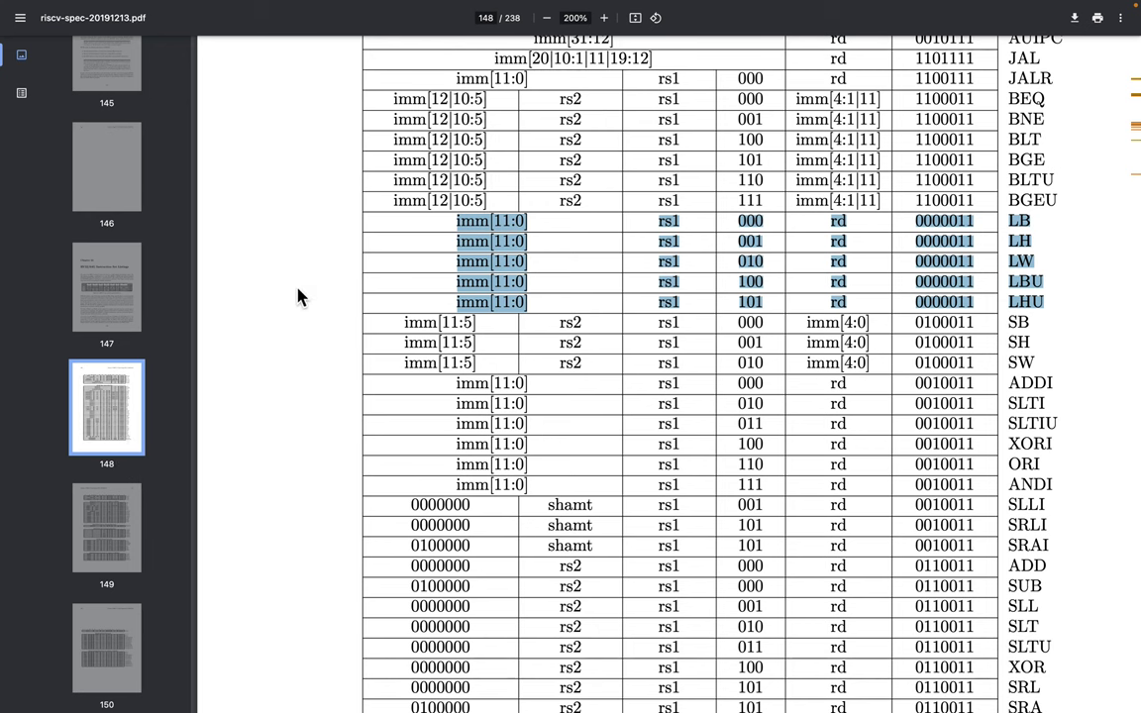
scroll(295, 296, "up", 6)
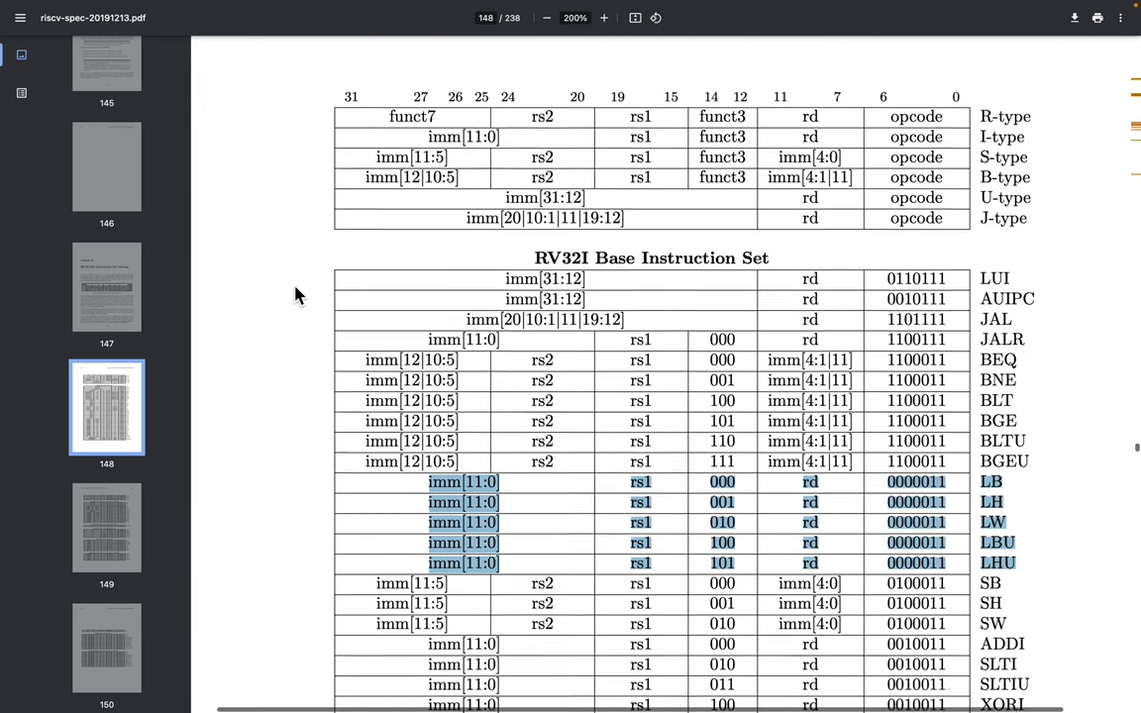
scroll(295, 295, "up", 2)
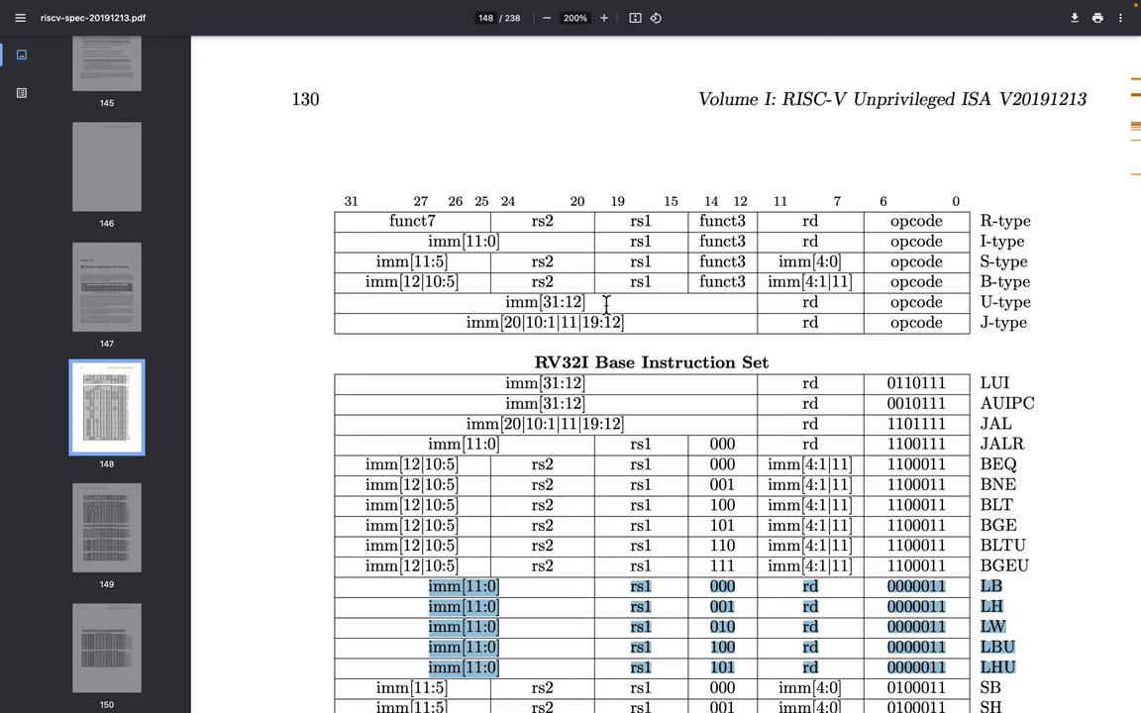
scroll(535, 282, "down", 5)
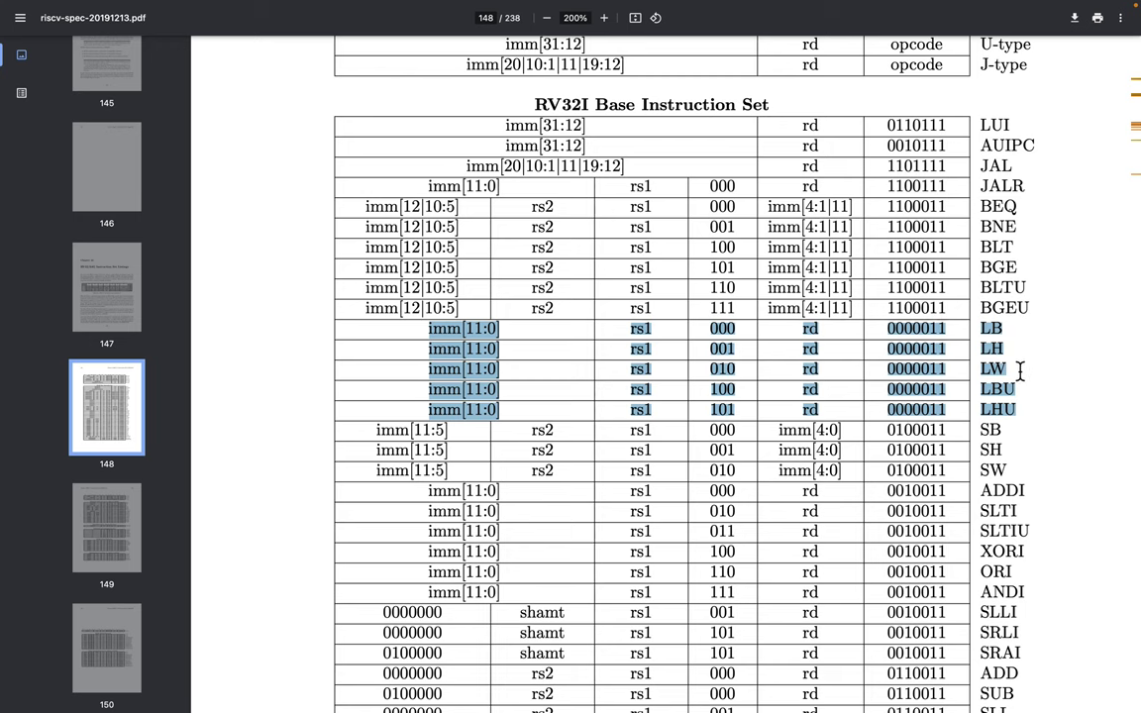
scroll(782, 347, "up", 1)
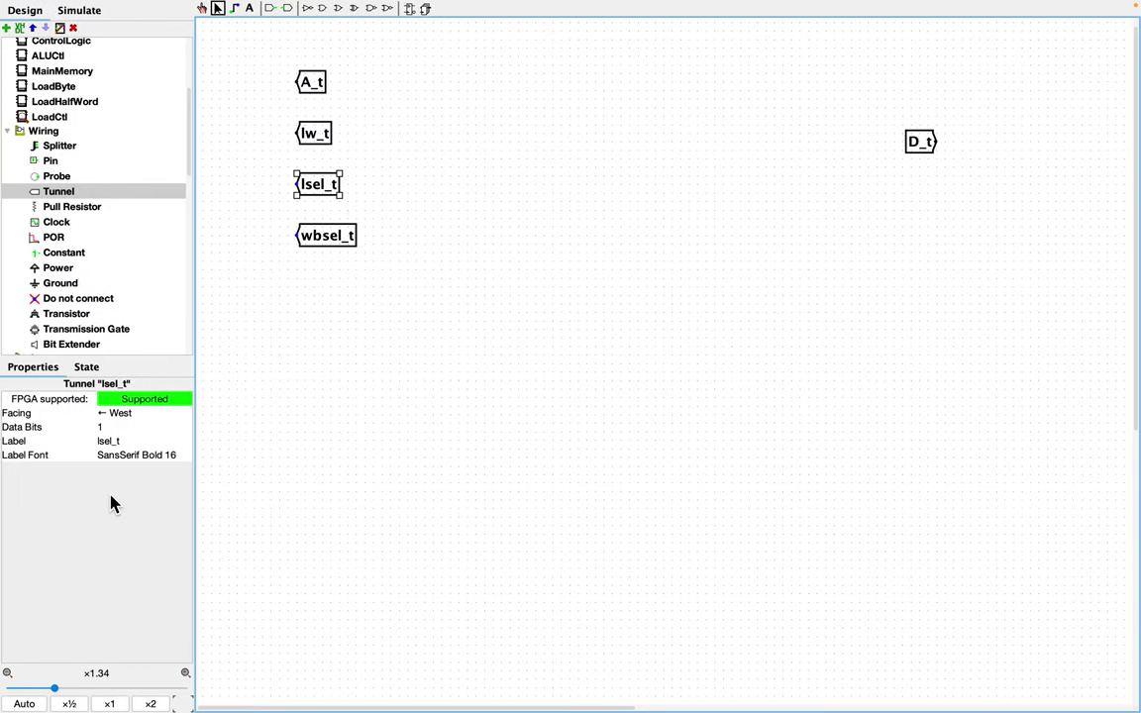
left_click(114, 428)
key("Return")
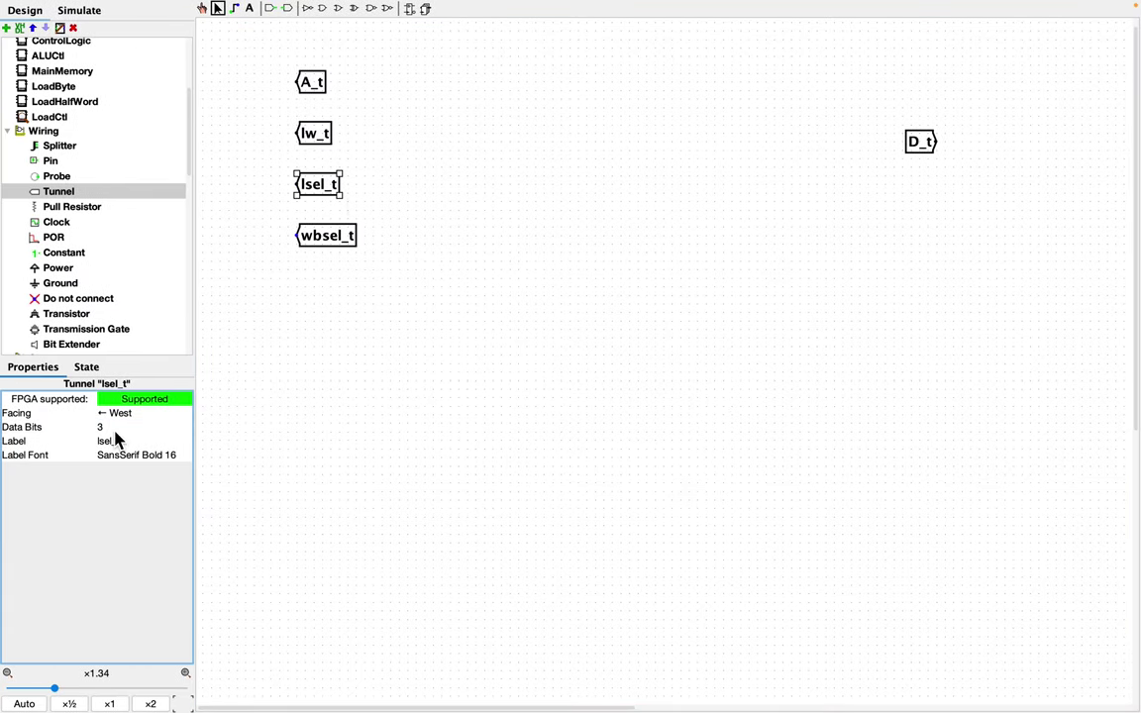
left_click(327, 235)
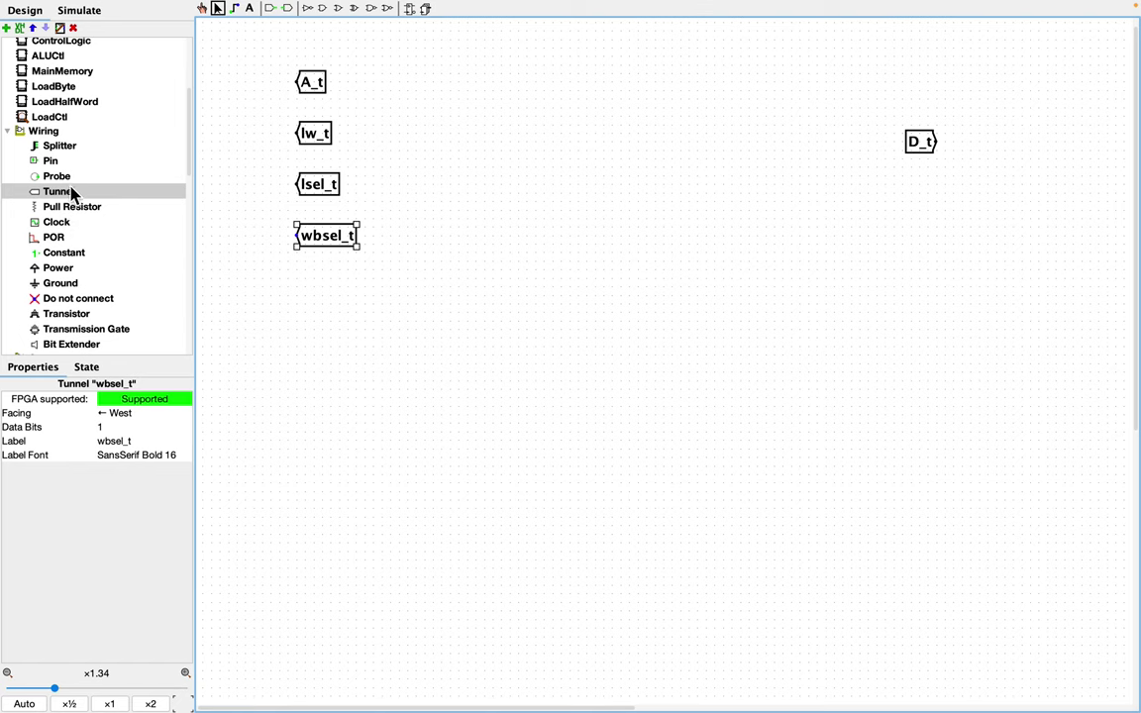
Step: Place a constant beside the connection point of the A_t tunnel and set its width to 32 data bits
left_click(63, 254)
left_click(255, 83)
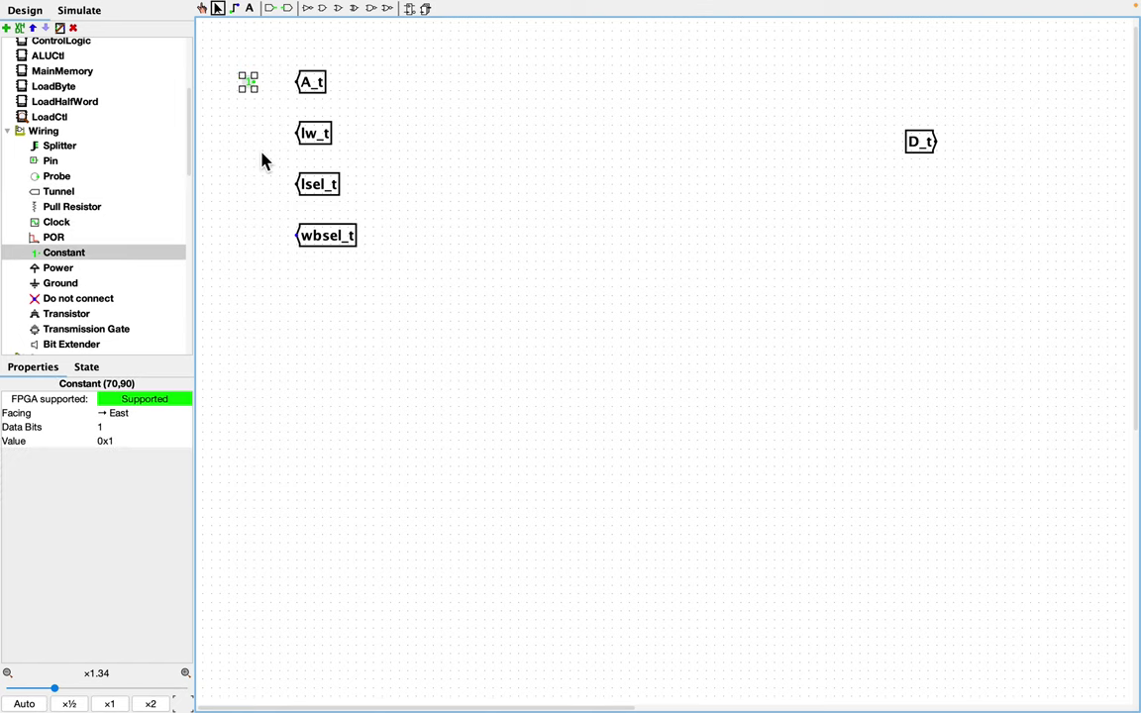
left_click(129, 428)
type("3")
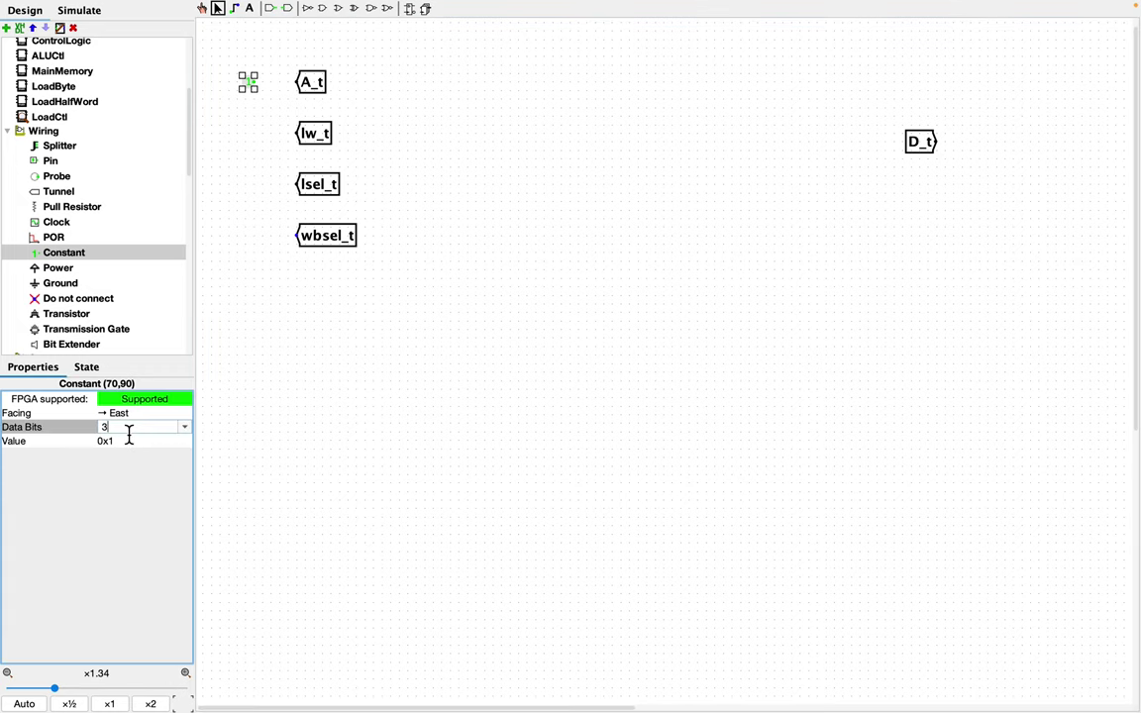
type("2")
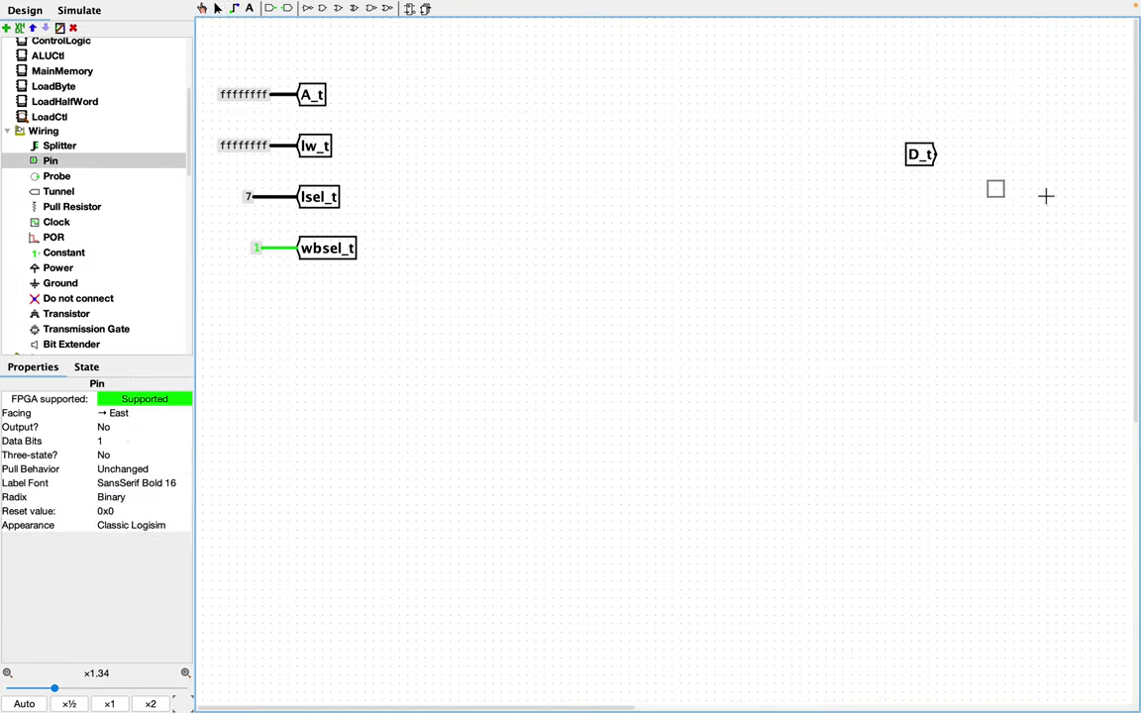
Step: Place a 32-bit output pin facing west with hexadecimal radix and connect it to the D_t tunnel
left_click(975, 156)
type("32")
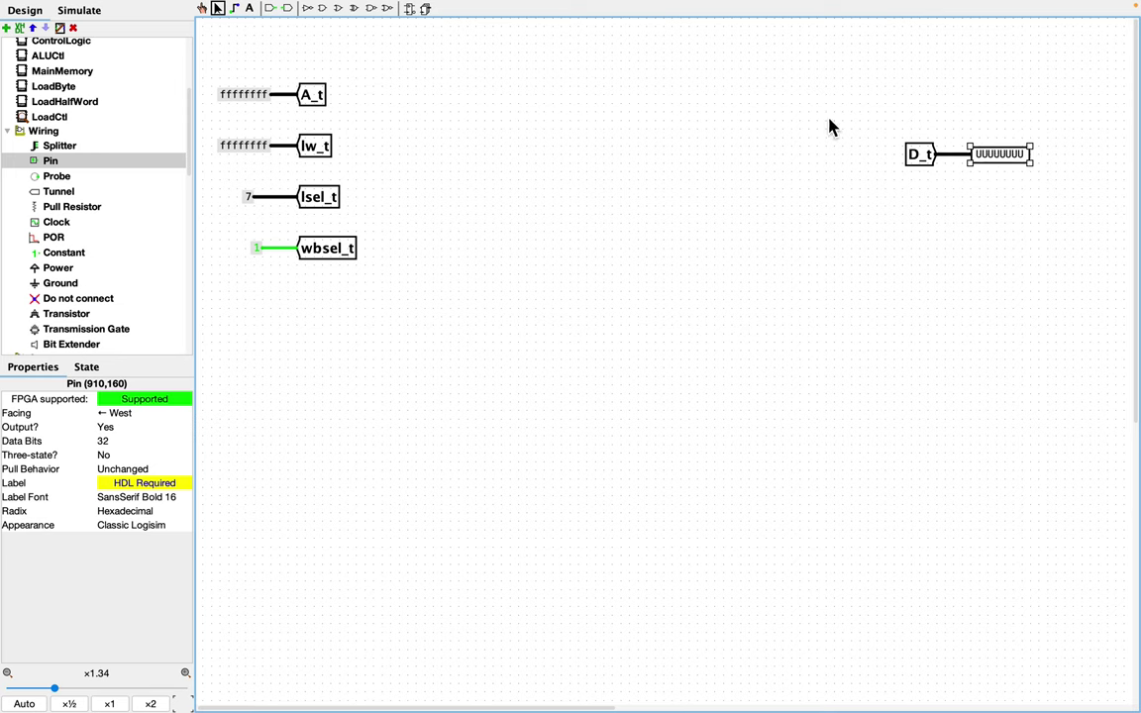
left_click(709, 122)
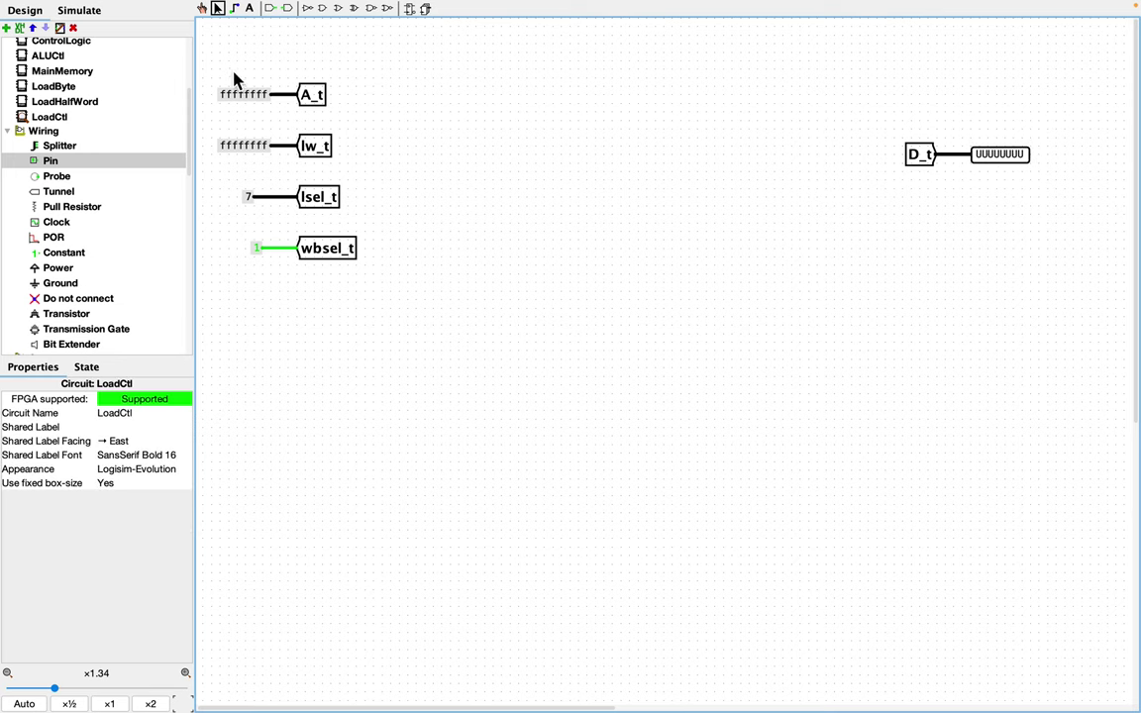
scroll(115, 157, "up", 5)
scroll(109, 168, "down", 3)
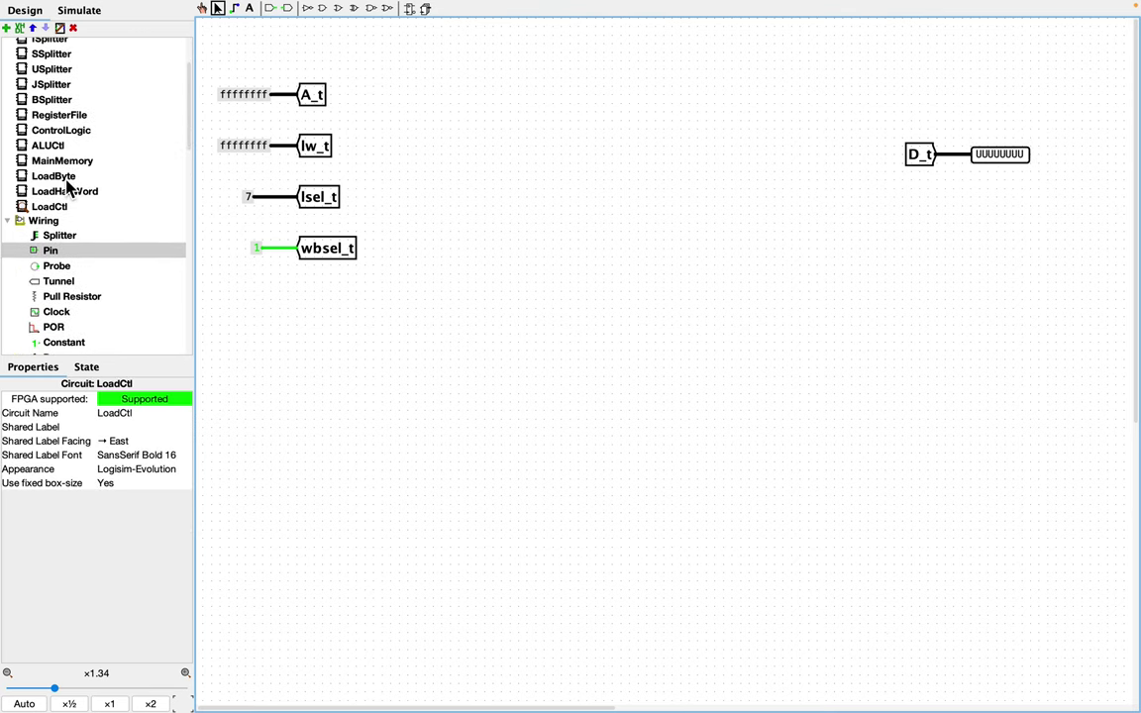
left_click(59, 176)
left_click(707, 196)
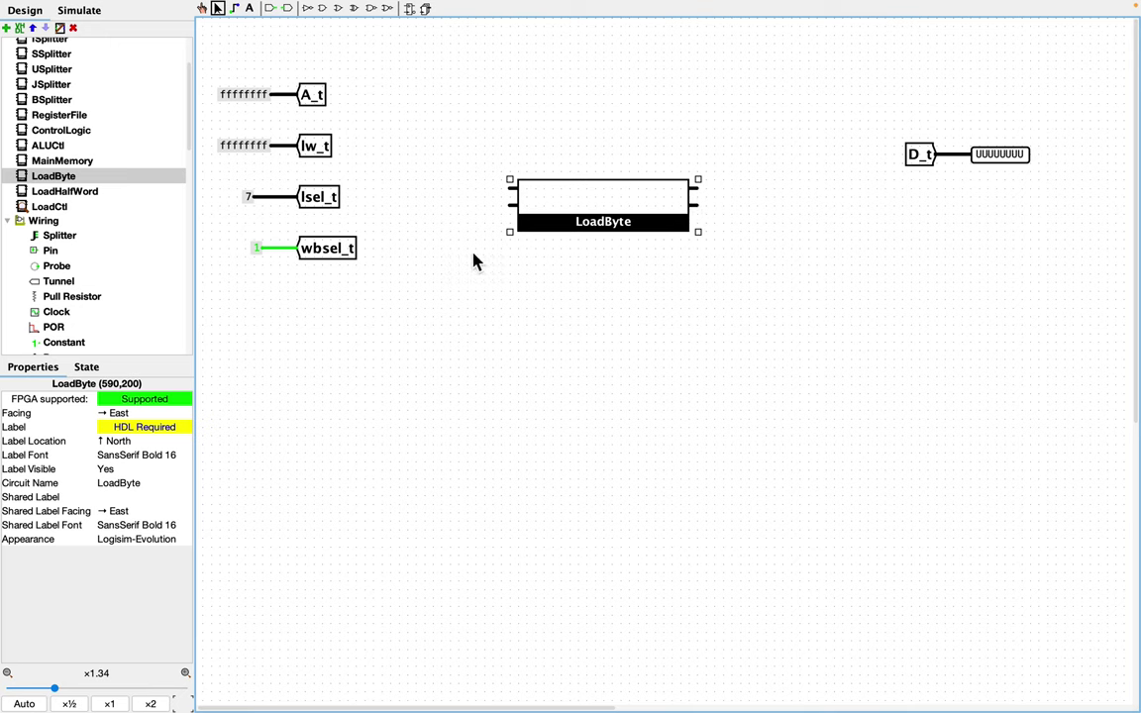
left_click(83, 194)
left_click(690, 285)
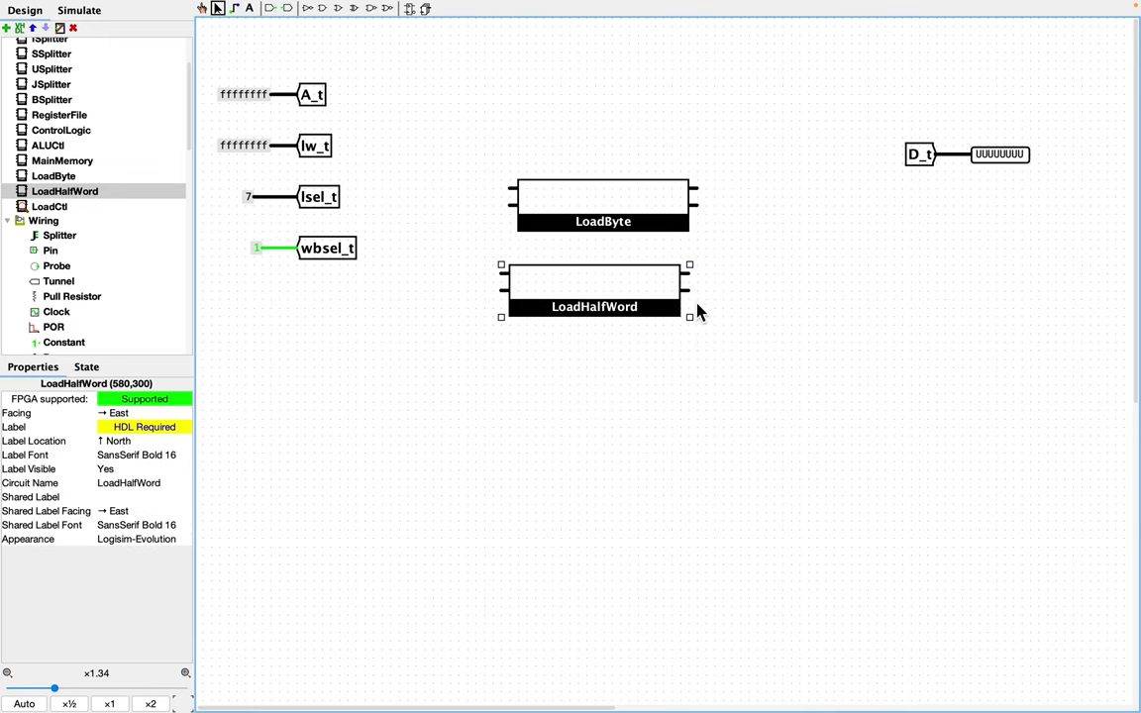
left_click_drag(629, 295, 638, 295)
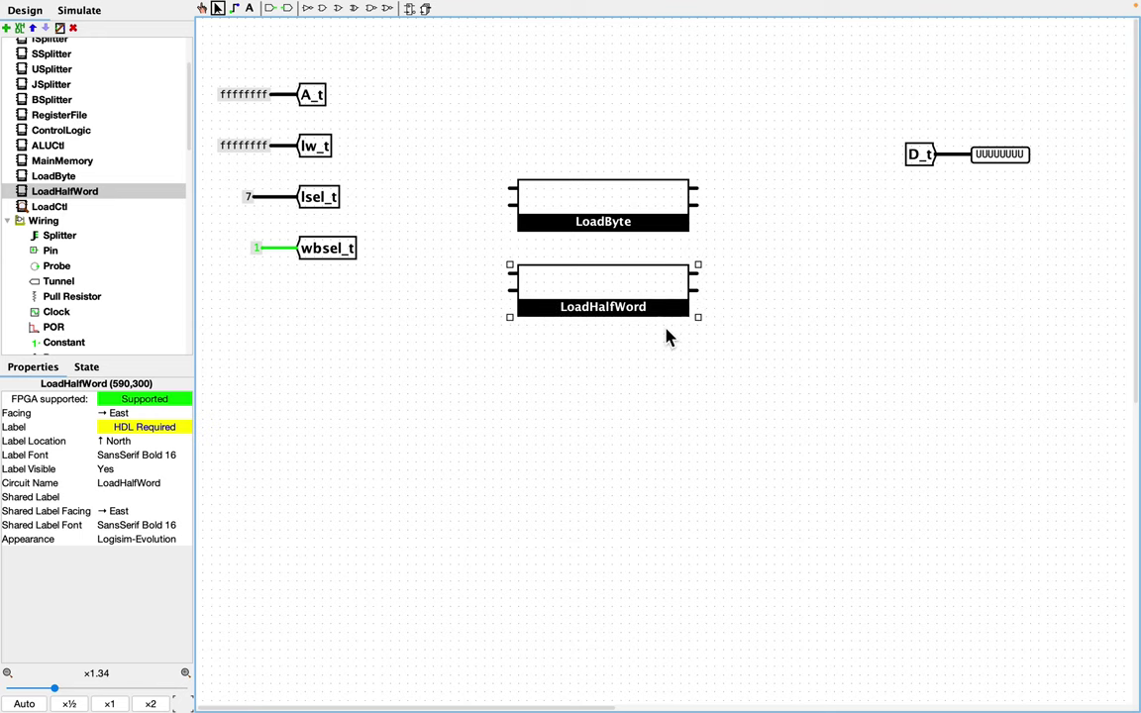
key("Delete")
left_click(626, 214)
key("Delete")
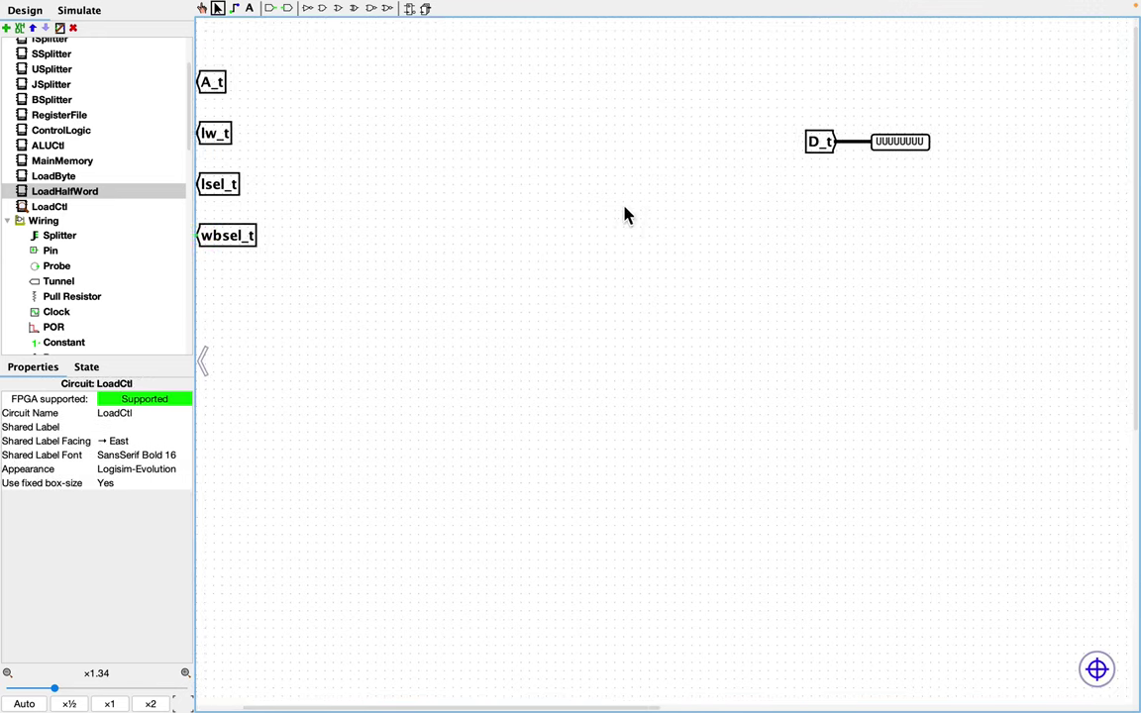
Step: Open the LoadByte circuit and label its two input pins A and lw to match their tunnels
scroll(485, 213, "left", 2)
double_click(53, 176)
left_click(259, 171)
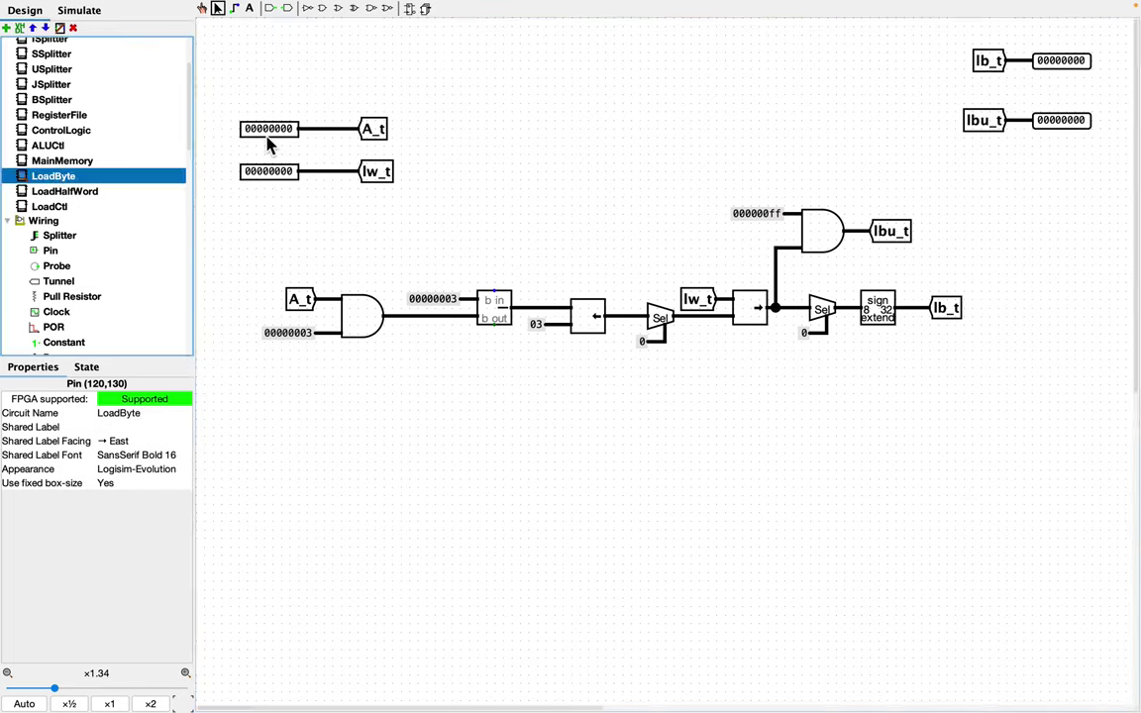
left_click(151, 482)
type("lw")
Step: Label LoadByte's output pins lb and lbu to match the lb_t and lbu_t tunnels
left_click(1061, 61)
left_click(150, 483)
type("lb")
left_click(1061, 120)
left_click(151, 482)
type("lbu")
Step: Open the LoadHalfWord circuit and label the input pin feeding the A_t tunnel A
double_click(64, 192)
left_click(256, 171)
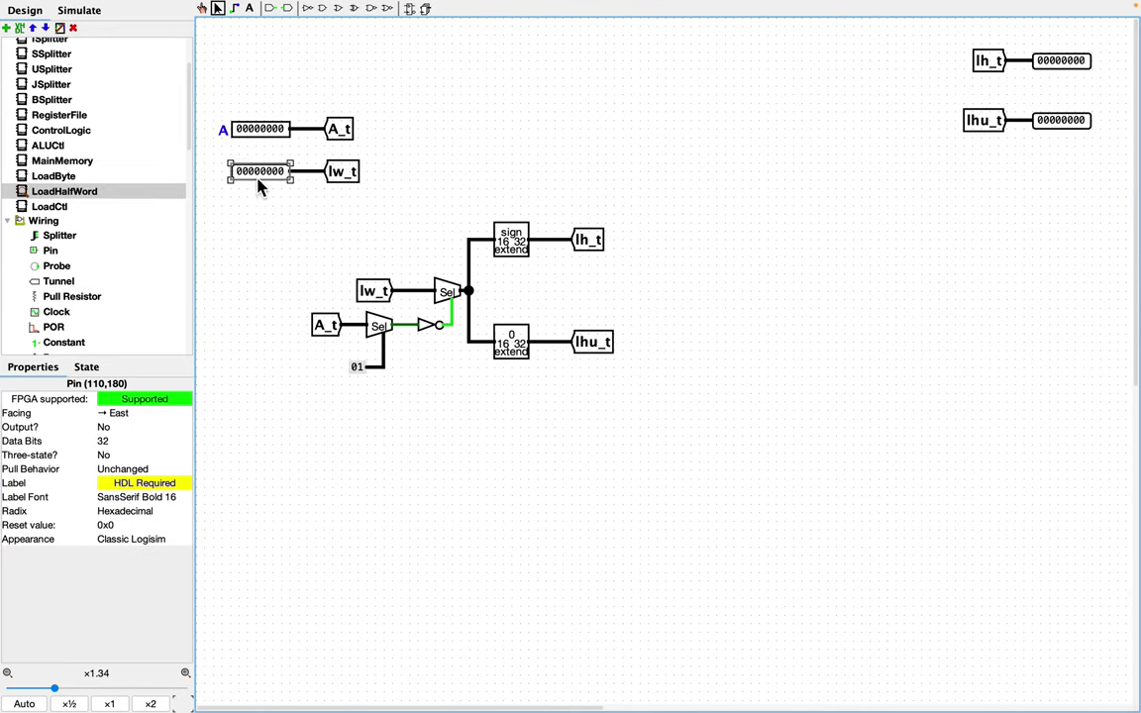
Step: Return to the LoadCtl circuit and place a LoadByte subcircuit between the input tunnels and D_t
double_click(50, 206)
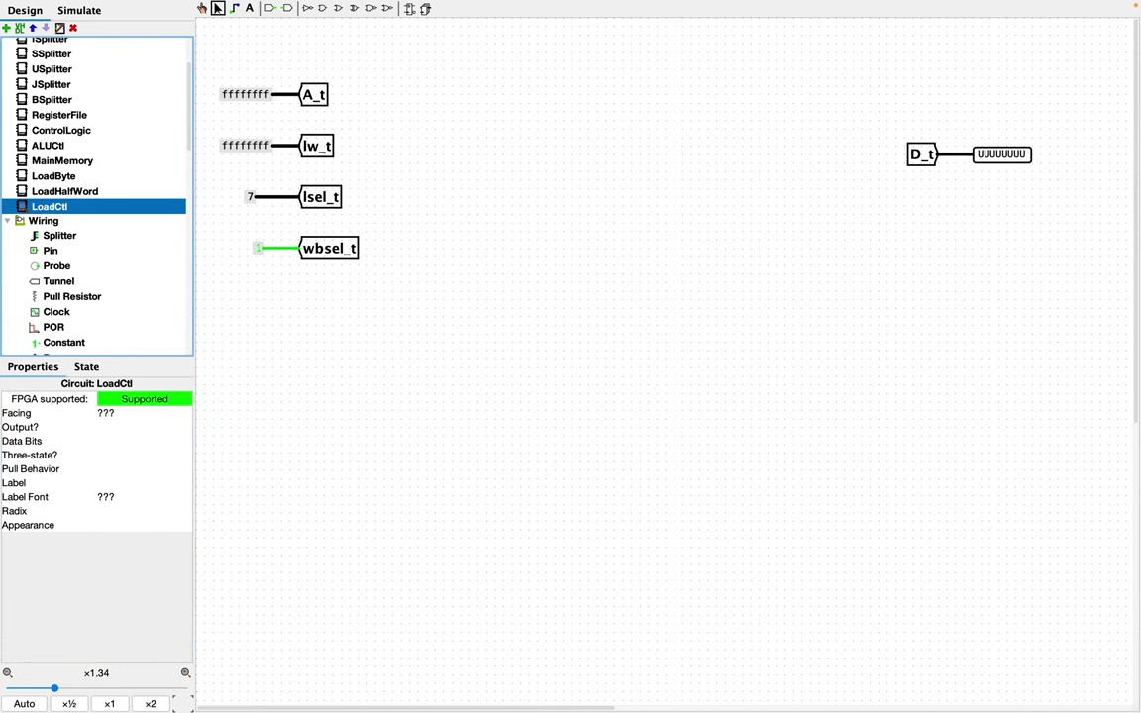
left_click(50, 177)
left_click(717, 216)
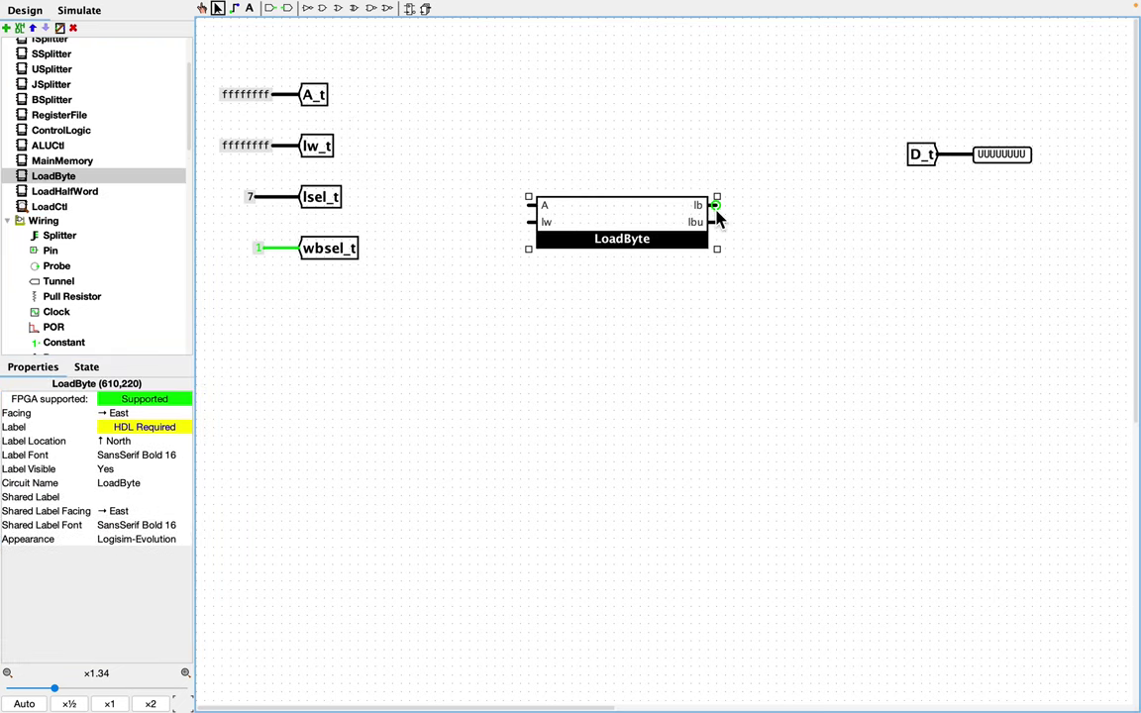
Step: Place a LoadHalfWord subcircuit directly below the LoadByte subcircuit in LoadCtl
left_click(84, 195)
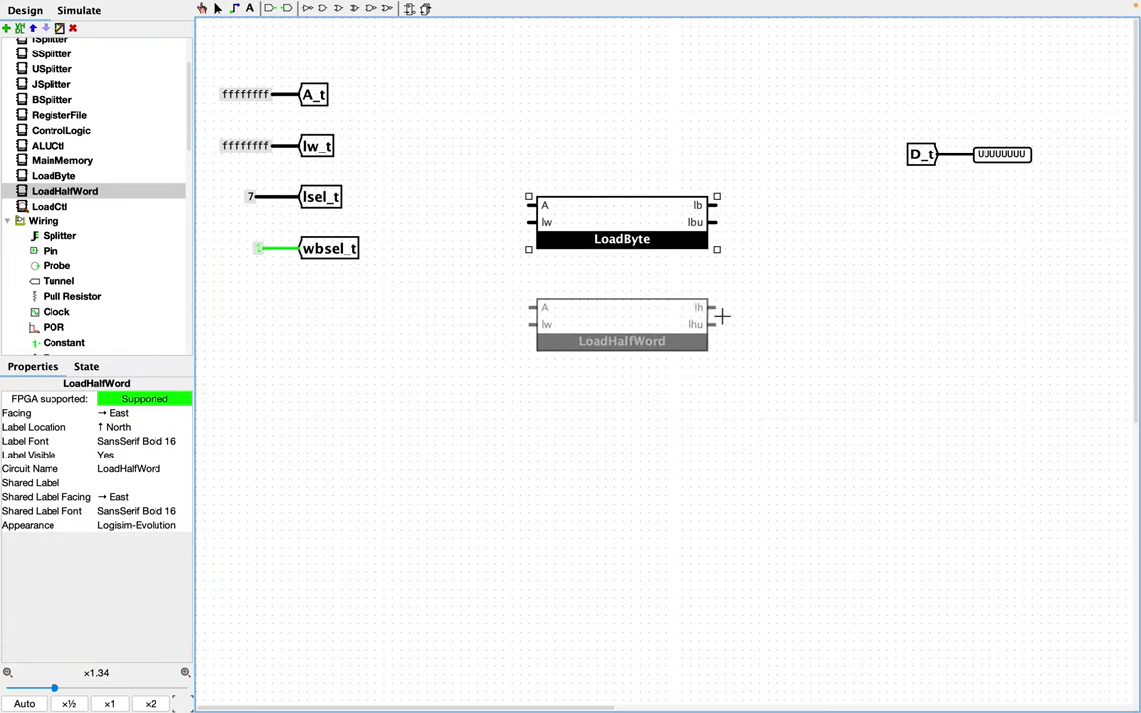
left_click(722, 303)
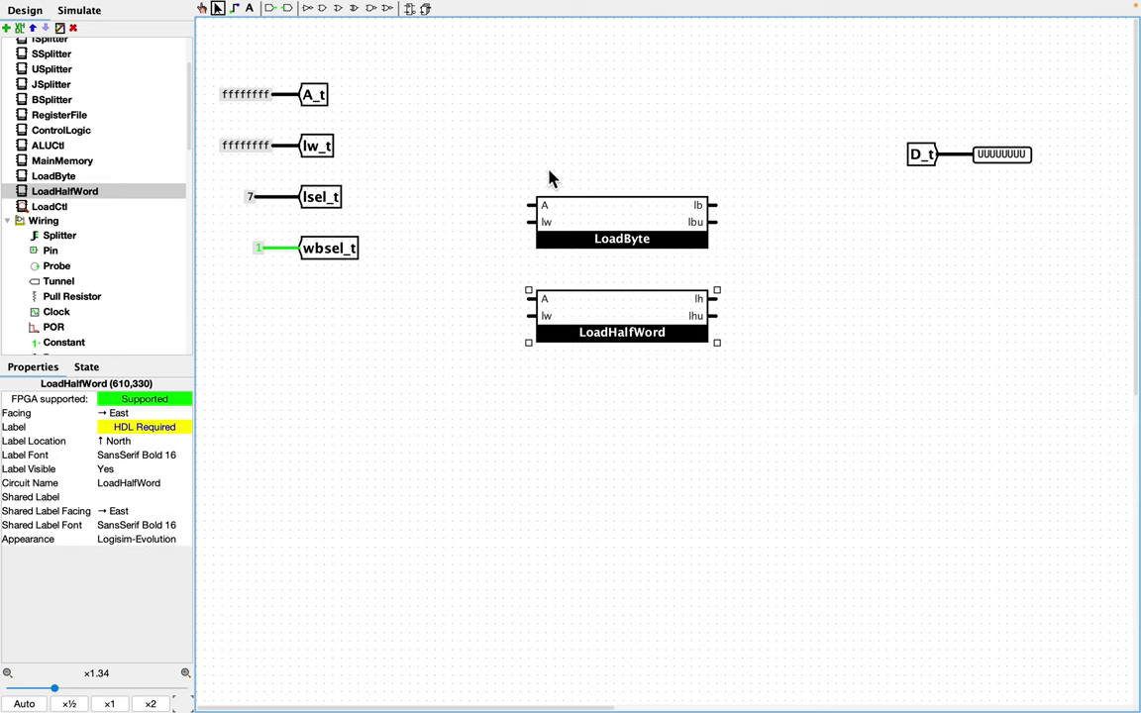
Step: Duplicate the A_t tunnel beside LoadByte's A input, facing east, with its label font size set to 9
left_click(320, 109)
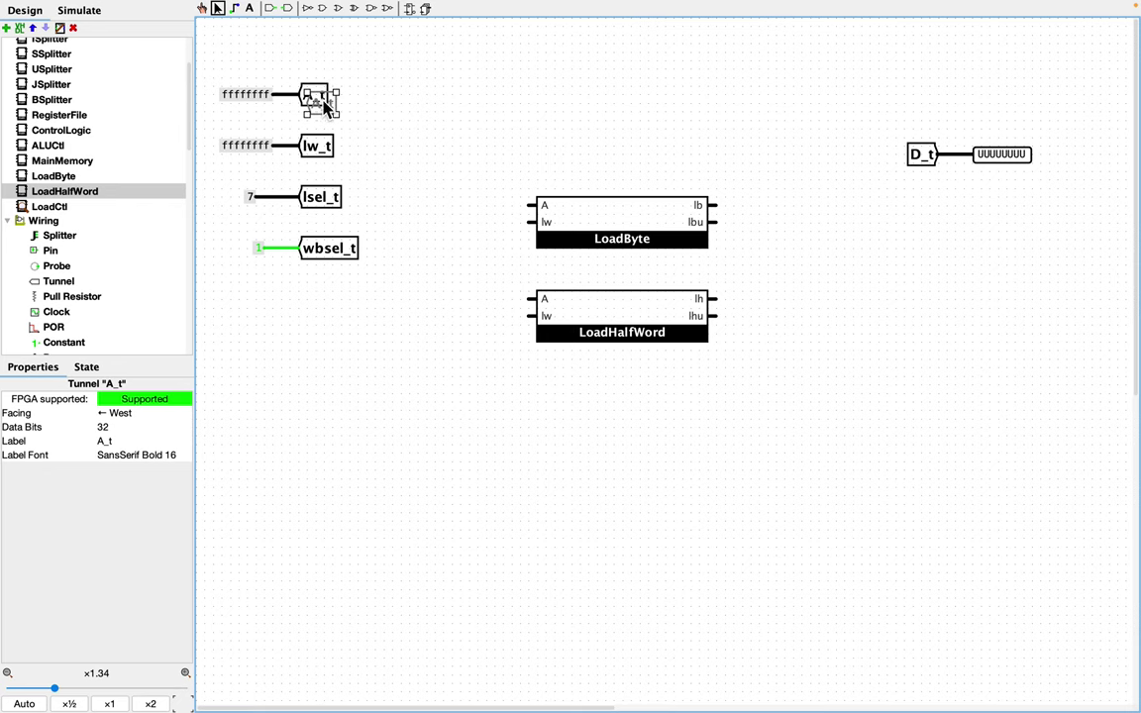
key("ctrl+d")
left_click_drag(340, 121, 494, 217)
left_click(137, 454)
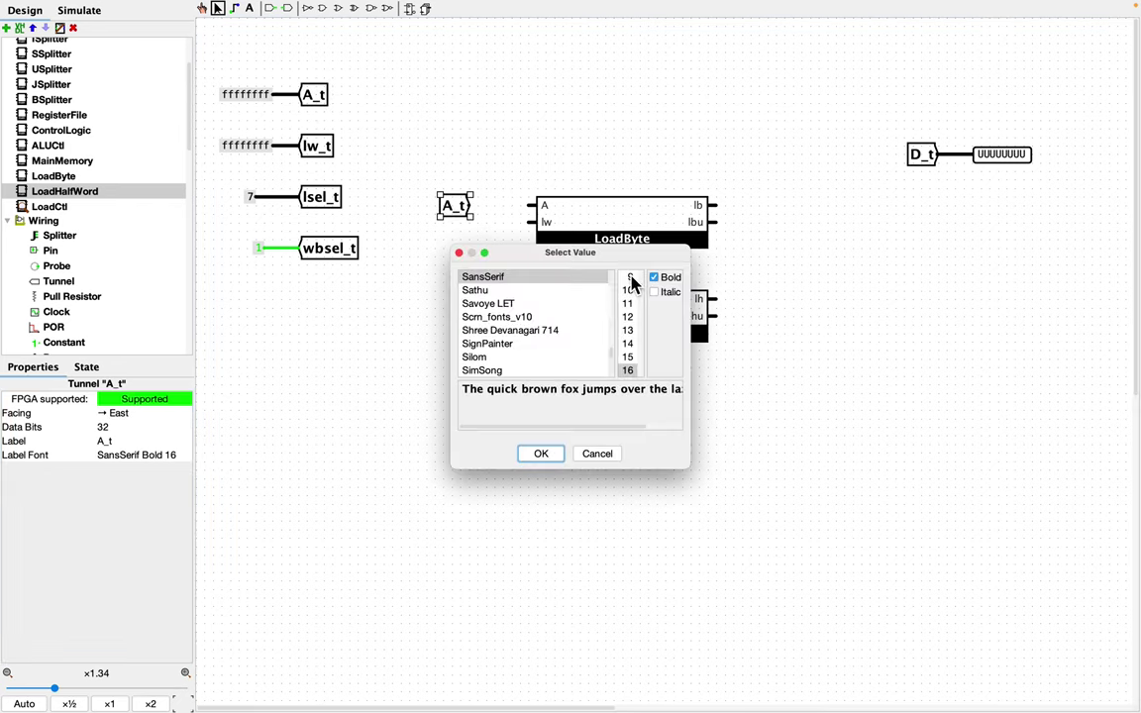
left_click(632, 281)
left_click(538, 451)
Step: Duplicate the lw_t tunnel and connect a small east-facing copy to LoadByte's lw input
left_click(317, 145)
key("ctrl+d")
left_click_drag(327, 156, 512, 231)
Step: Duplicate LoadByte's small A_t and lw_t tunnels and connect the copies to LoadHalfWord's A and lw inputs
left_click(478, 188)
key("ctrl+d")
left_click_drag(501, 217, 491, 302)
left_click(498, 353)
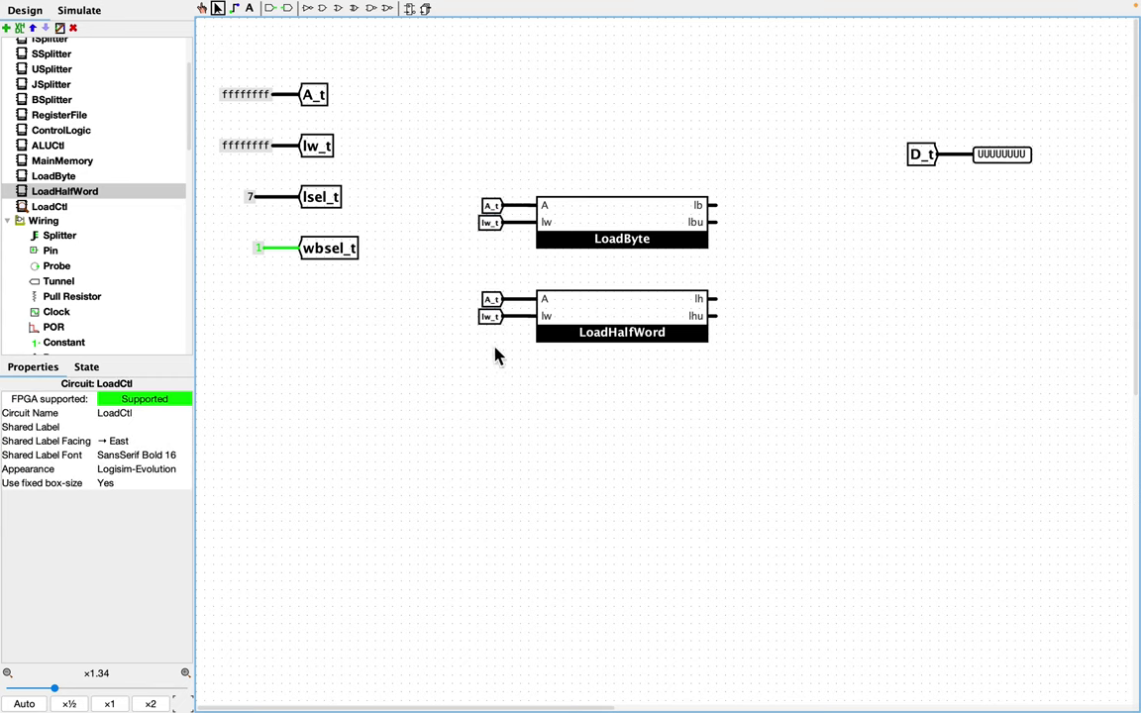
Step: Move LoadByte and LoadHalfWord together with their input tunnels slightly away from D_t, toward the LoadCtl input tunnels
left_click_drag(437, 177, 835, 381)
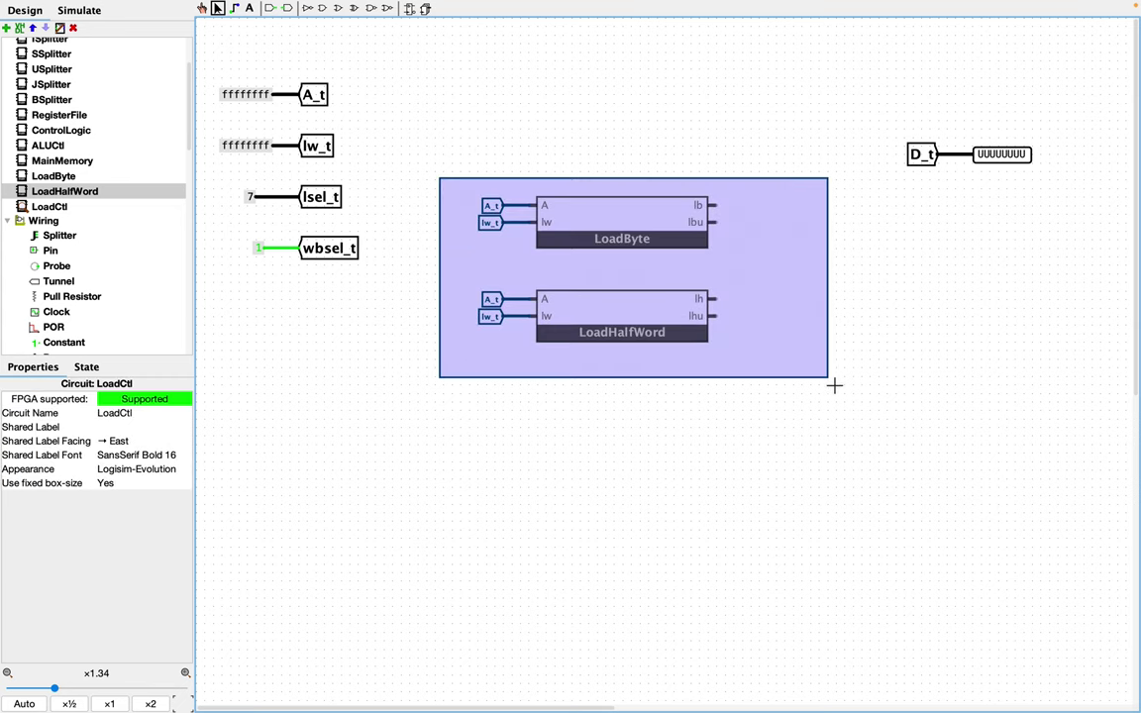
left_click_drag(630, 226, 596, 226)
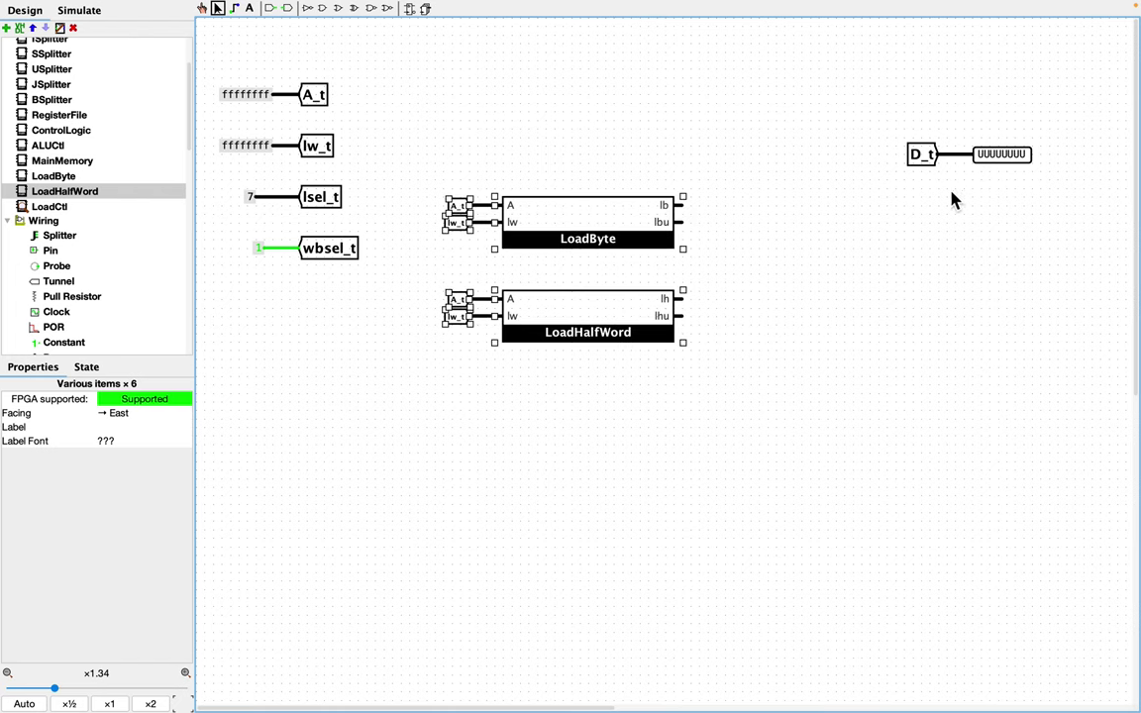
left_click(715, 332)
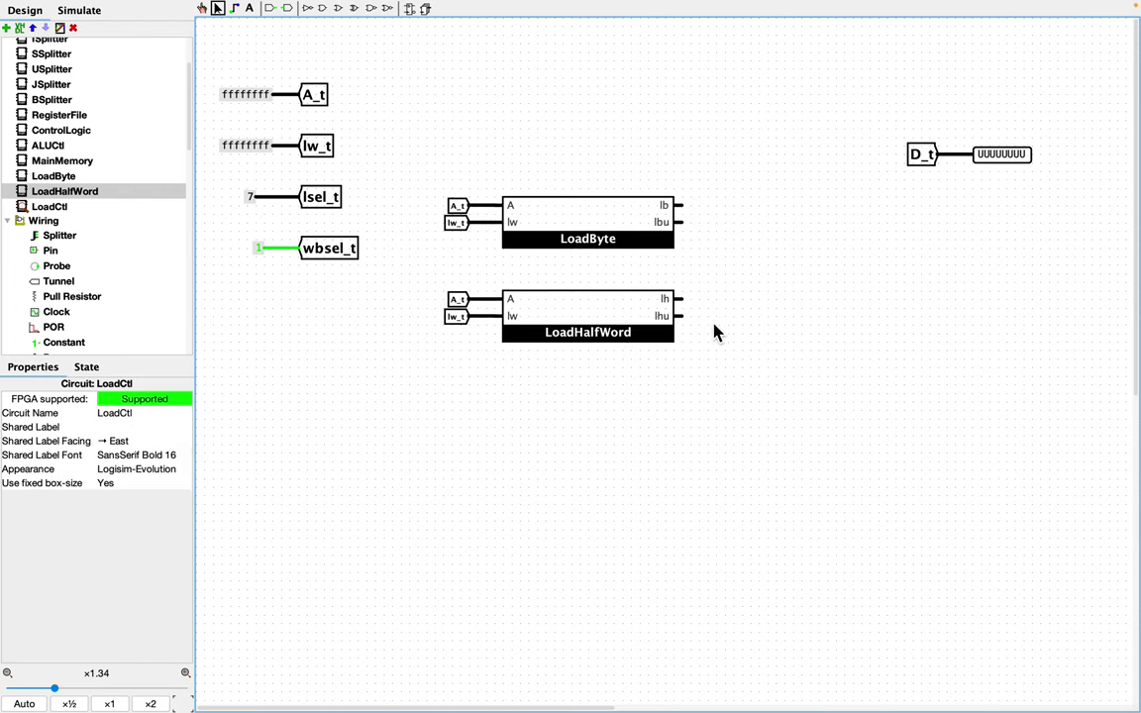
Step: Place a multiplexer between the load blocks and the D_t output, with 32 data bits and 3 select bits
scroll(74, 273, "down", 5)
left_click(72, 265)
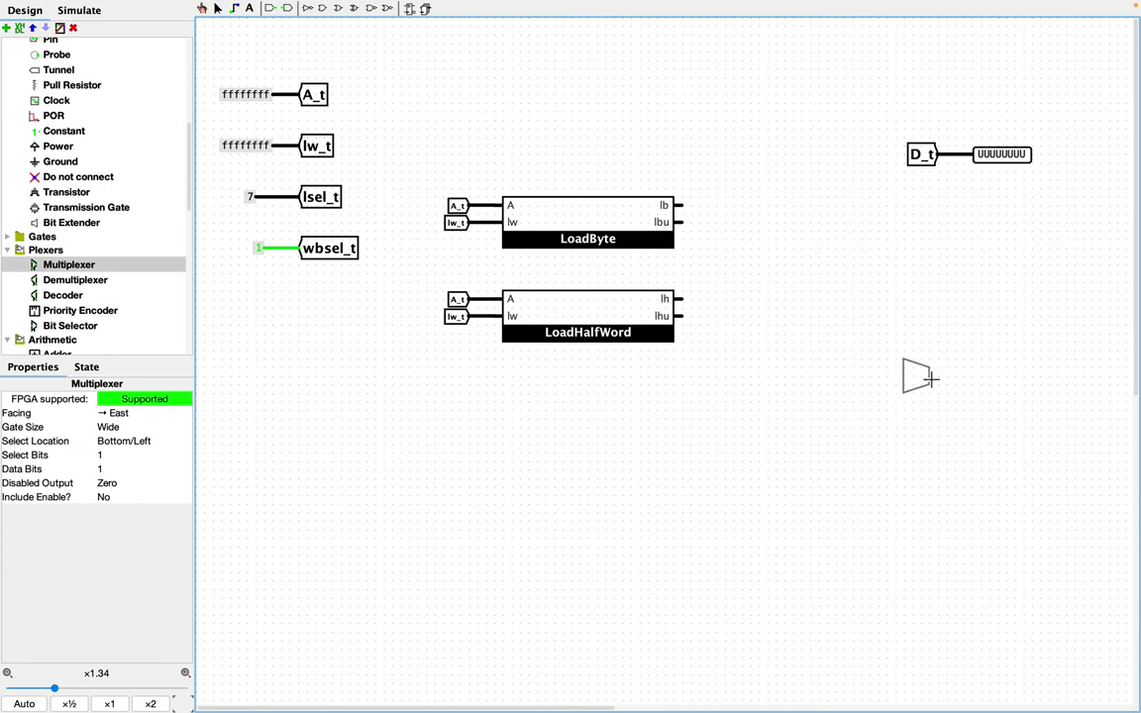
left_click(818, 275)
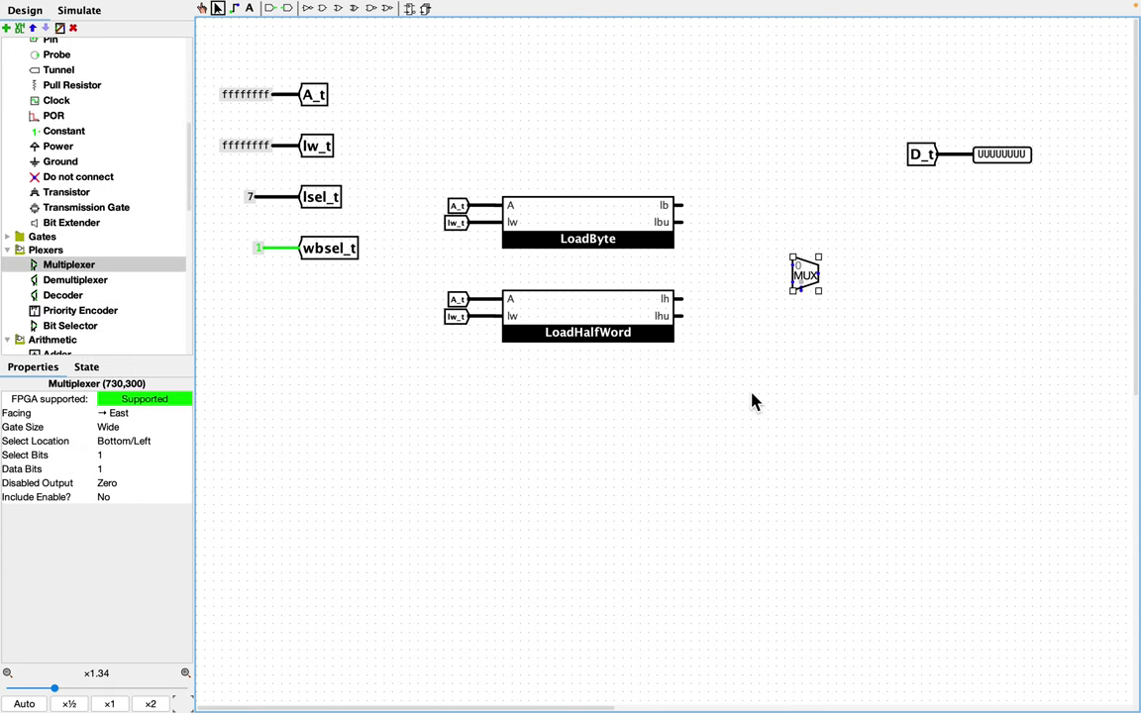
left_click(127, 468)
type("32")
left_click(122, 454)
type("3")
key("Return")
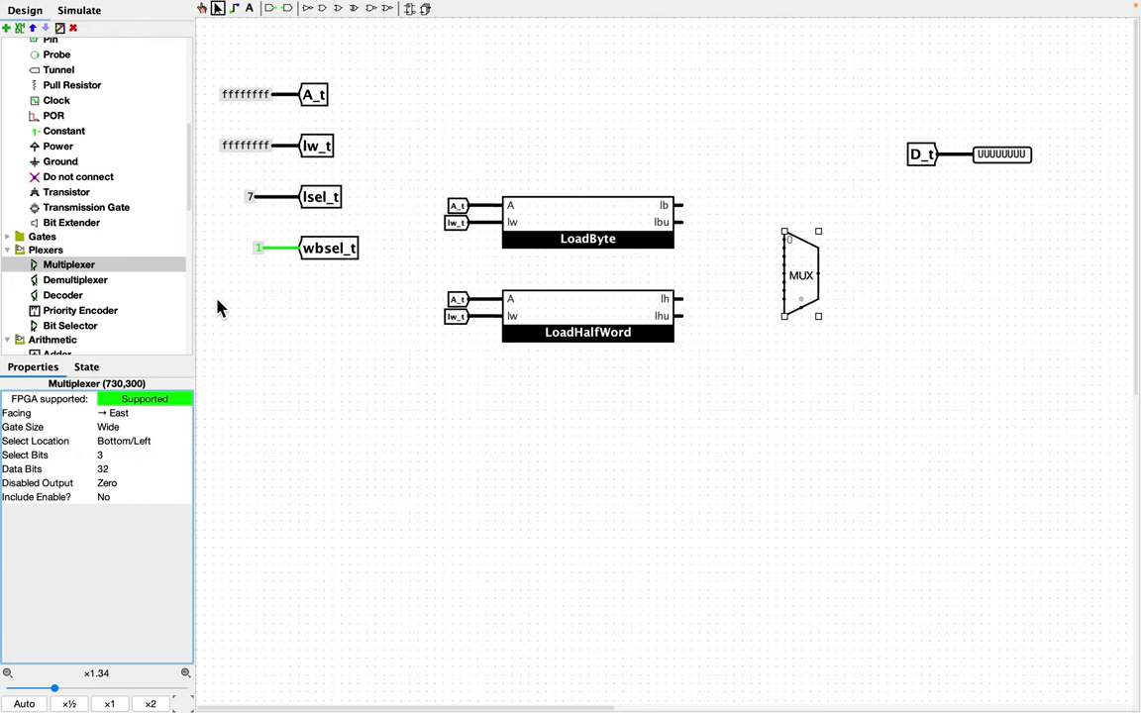
Step: Duplicate the lsel_t tunnel, face it east and connect it to the multiplexer's select input
left_click(334, 210)
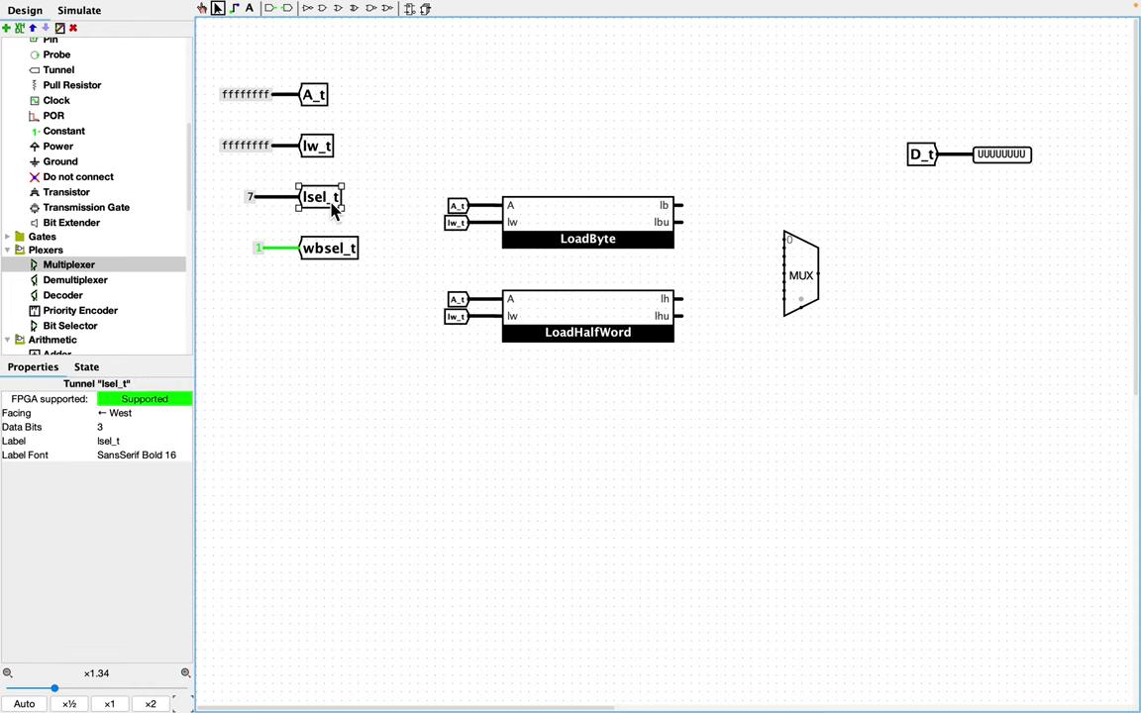
key("ctrl+d")
left_click_drag(334, 210, 766, 365)
left_click(123, 416)
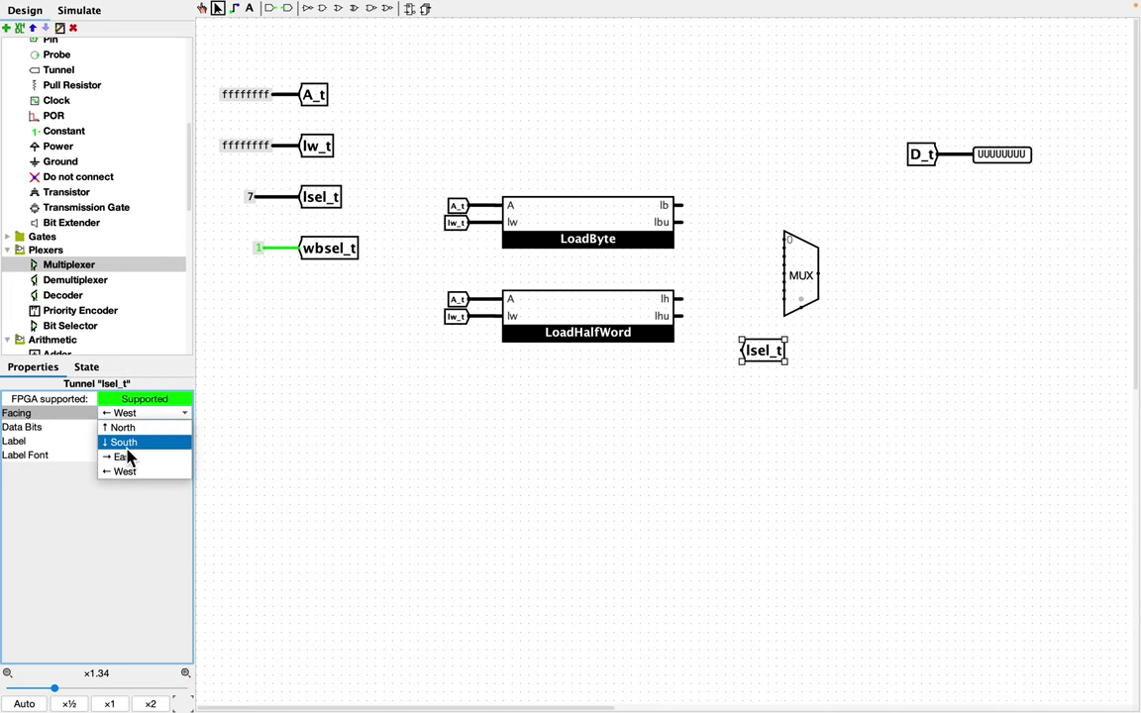
left_click(159, 456)
left_click_drag(710, 344, 805, 321)
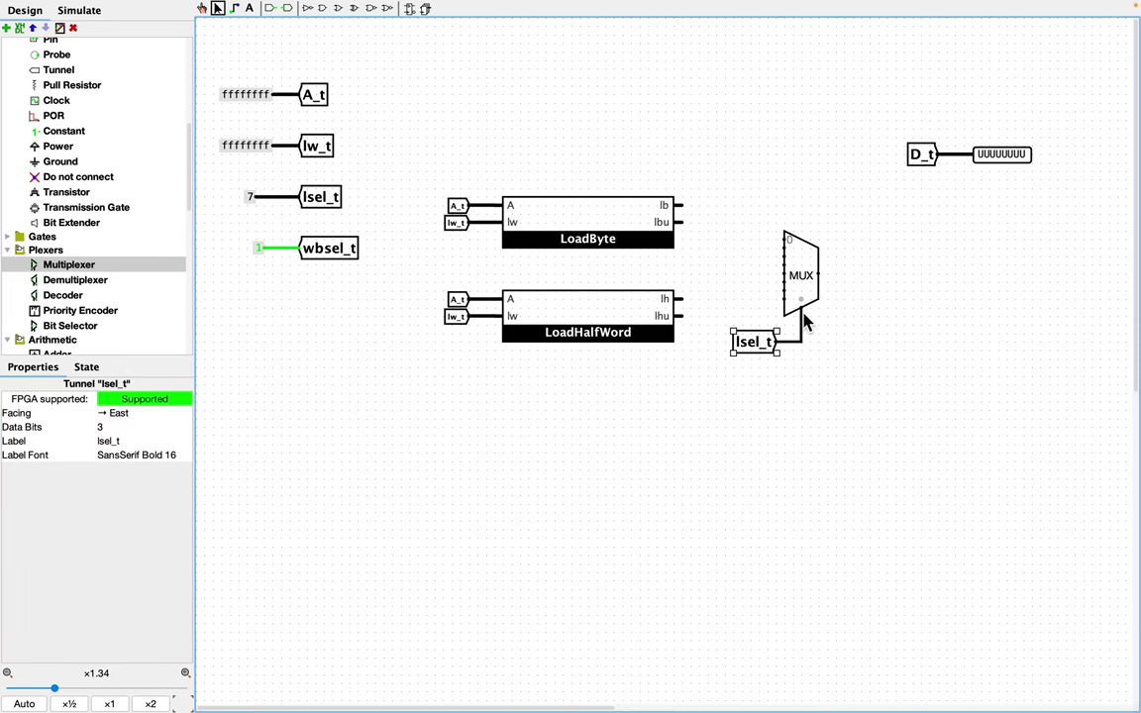
left_click(713, 222)
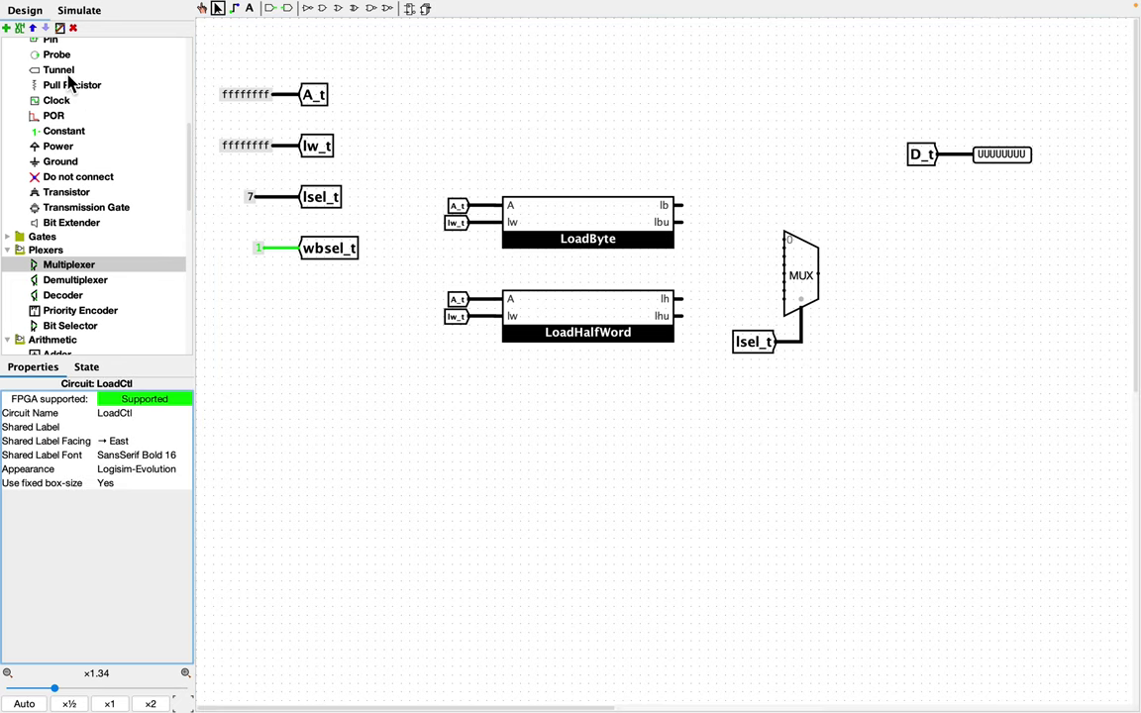
Step: Add 32-bit tunnels lb_t and lbu_t with size 9 labels to LoadByte's lb and lbu outputs
left_click(63, 71)
left_click(715, 207)
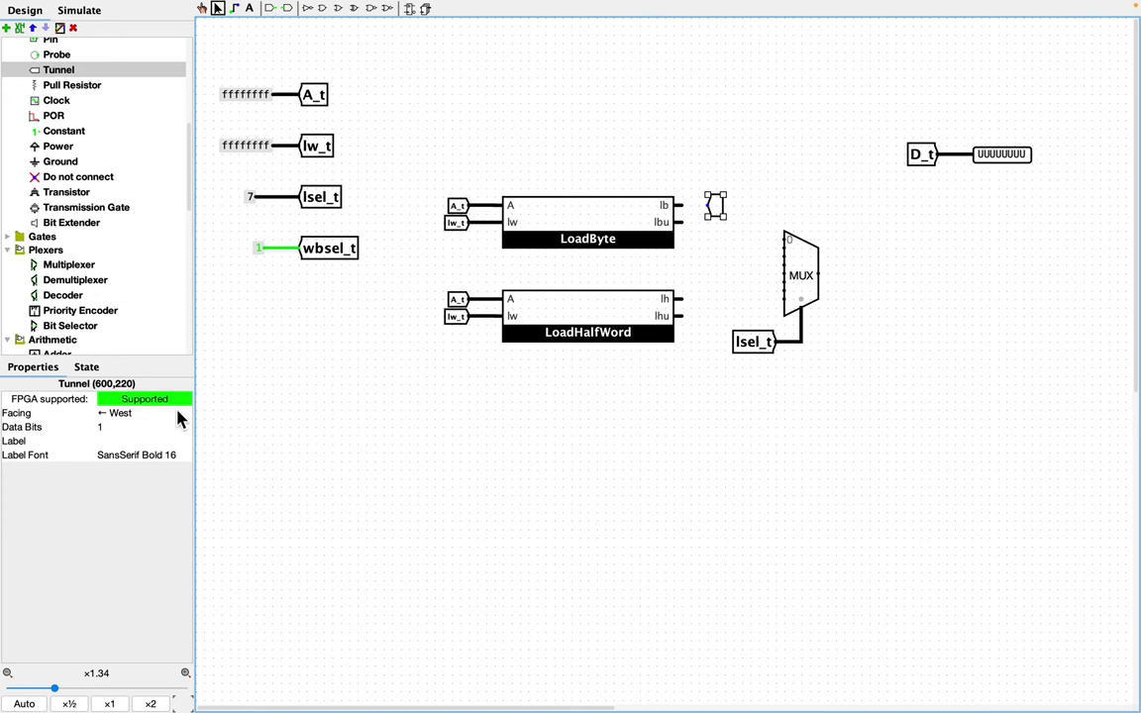
left_click(132, 441)
type("lb_t")
left_click(136, 455)
left_click(536, 453)
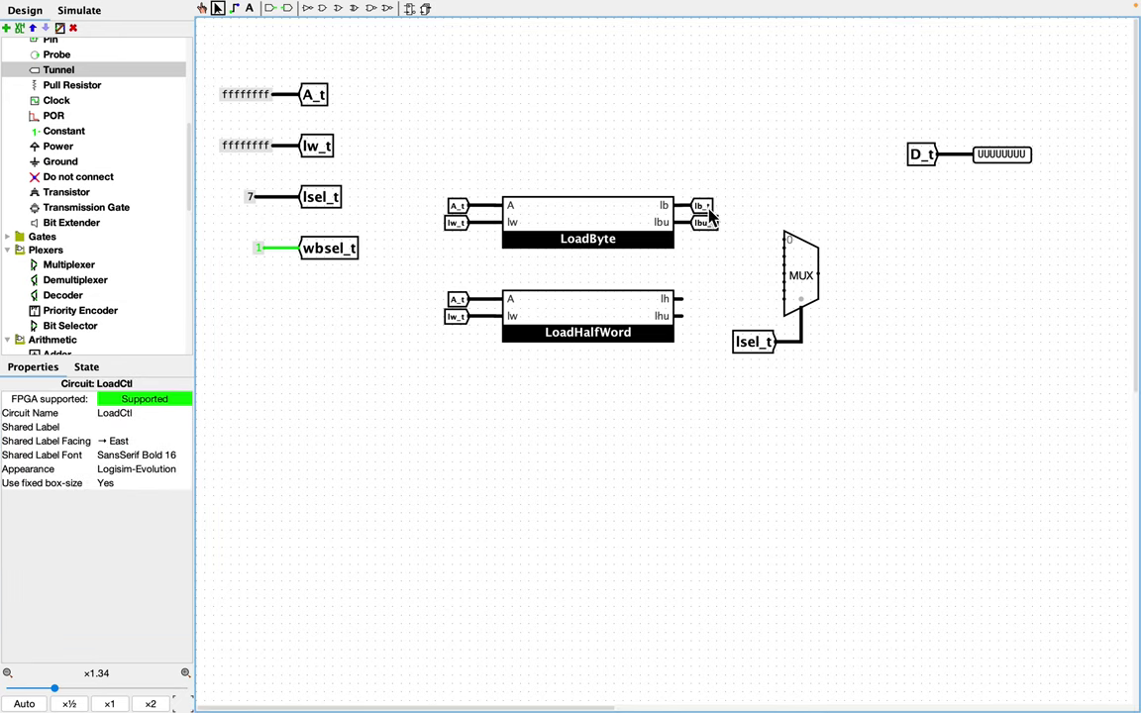
Step: Duplicate the two LoadByte output tunnels onto LoadHalfWord's lh and lhu outputs, relabelled lh_t and lhu_t
left_click_drag(690, 199, 726, 229)
key("ctrl+d")
left_click(132, 441)
type("lh_t")
Step: Duplicate the lb_t tunnel, face it east and connect it to multiplexer input 0
left_click(704, 206)
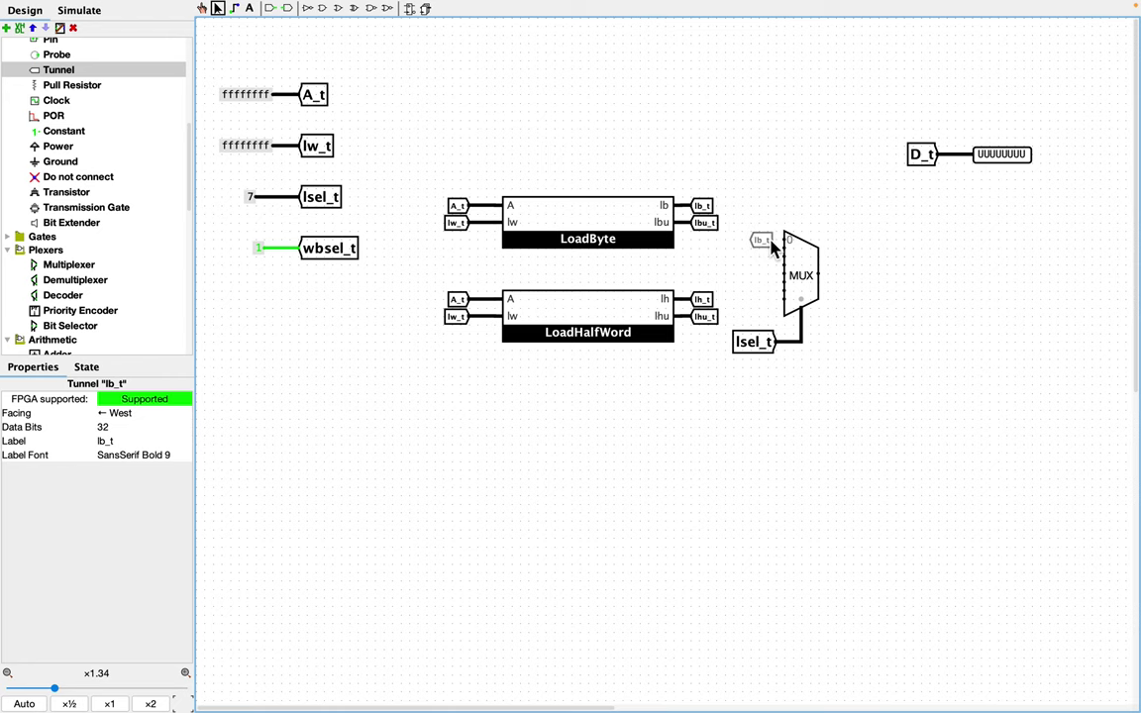
left_click(773, 243)
left_click(149, 415)
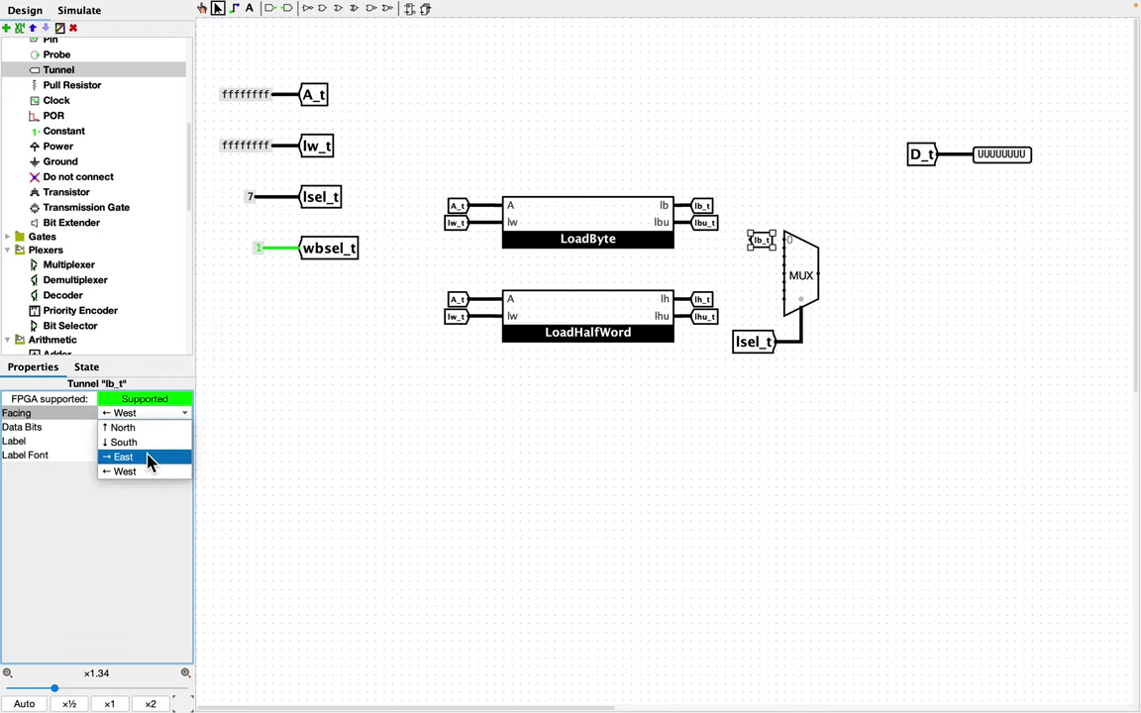
left_click(146, 457)
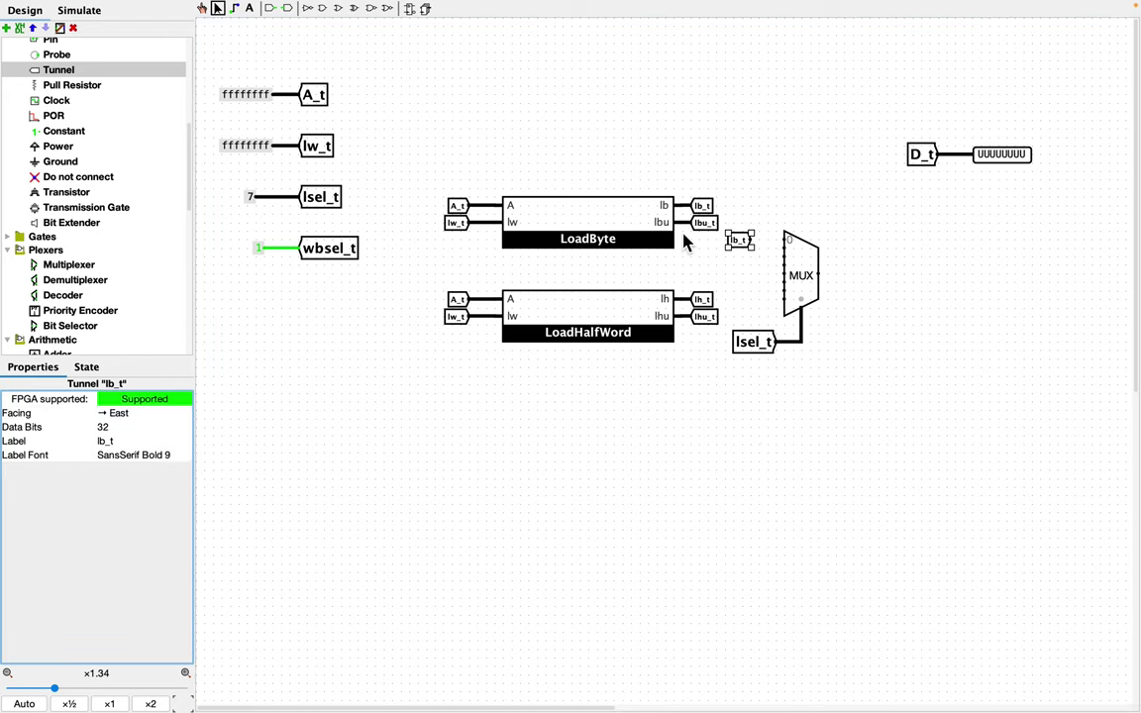
left_click(778, 250)
left_click(761, 275)
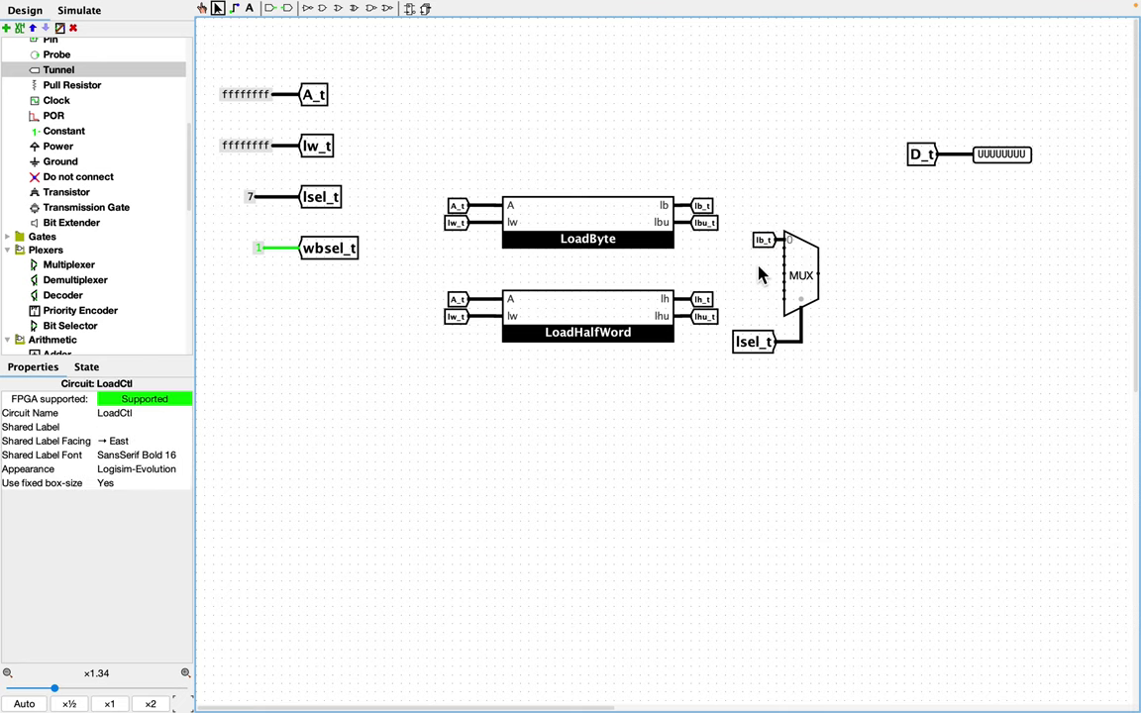
Step: Check the LH code in the RISC-V specification PDF, then connect an east-facing copy of lh_t to multiplexer input 1
key("alt+Tab")
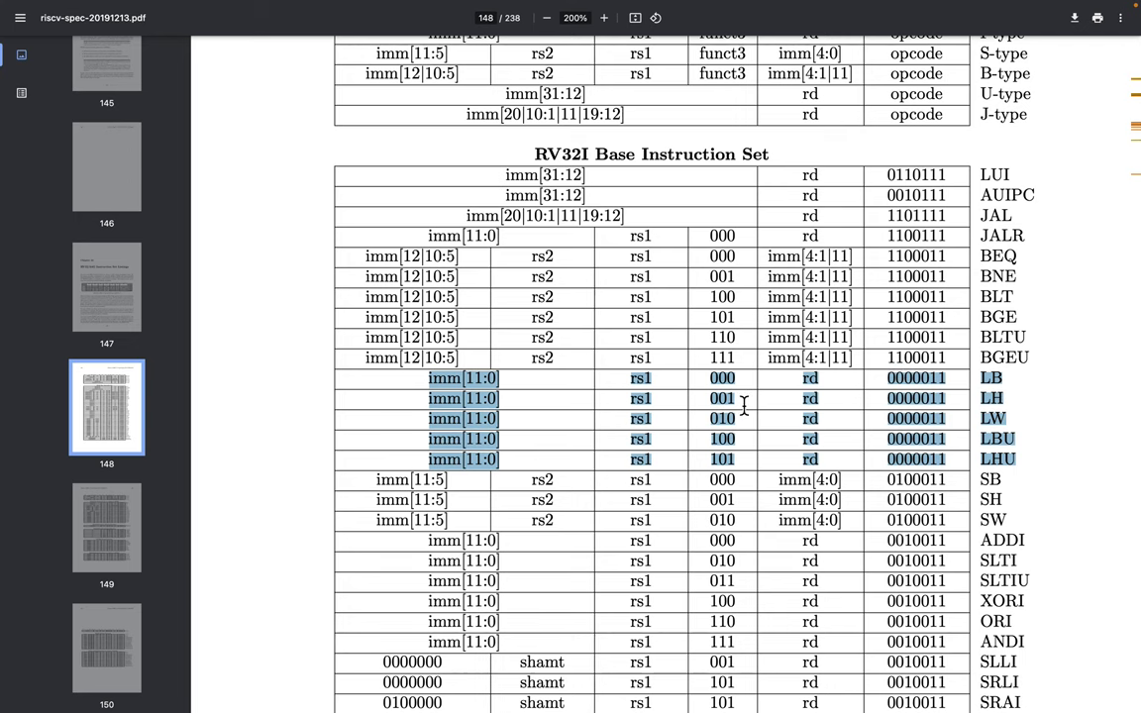
key("alt+Tab")
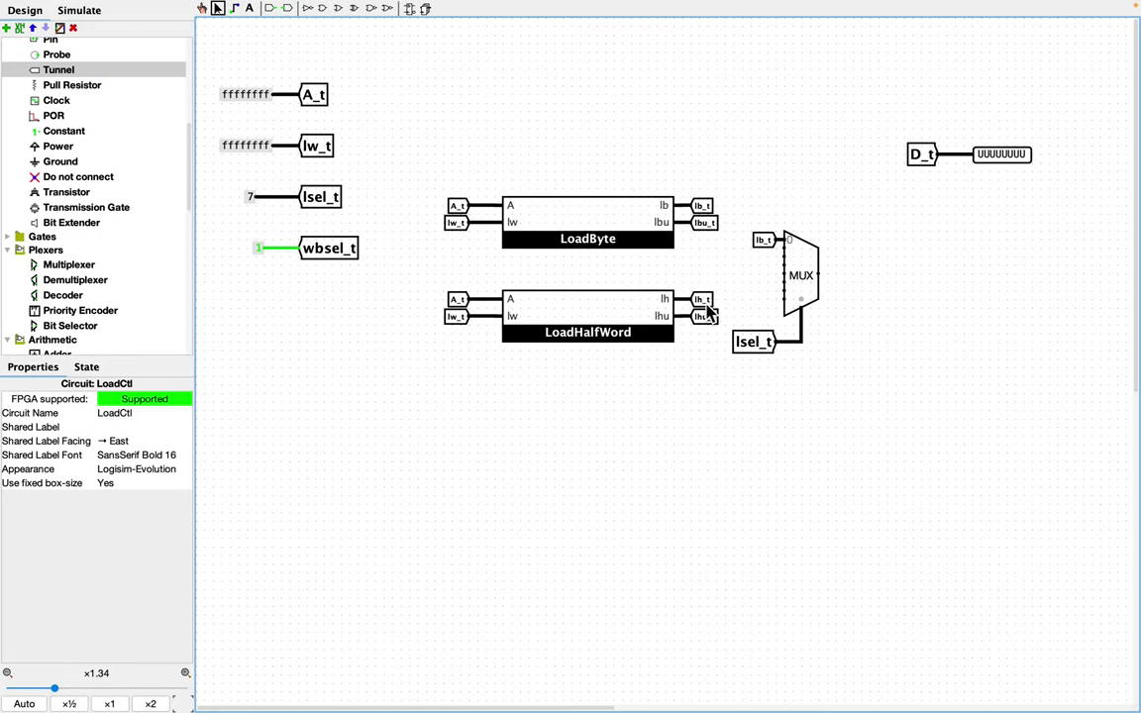
left_click(705, 300)
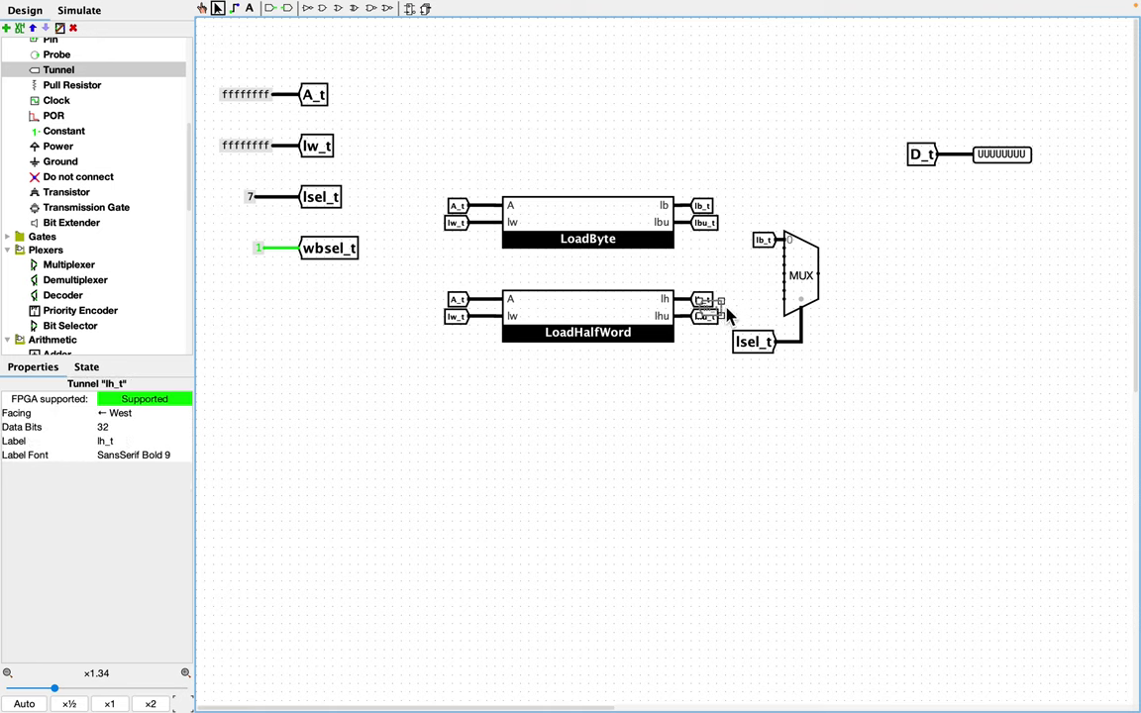
left_click(749, 268)
left_click(139, 414)
left_click(123, 457)
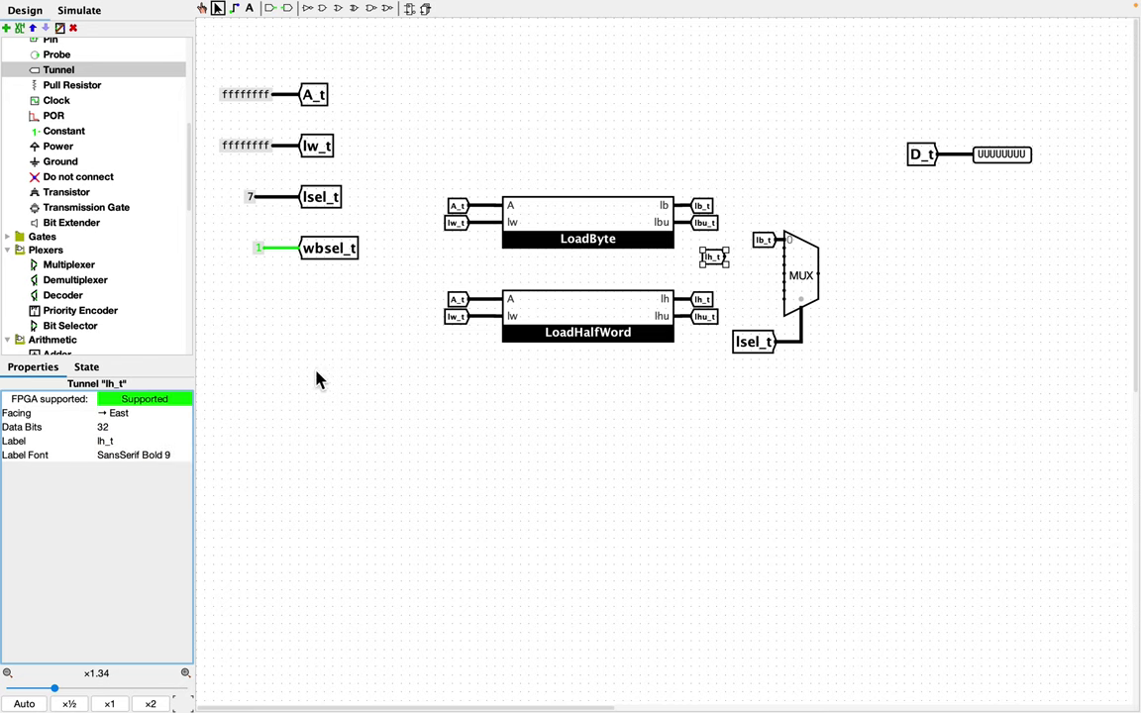
left_click(733, 250)
left_click(758, 278)
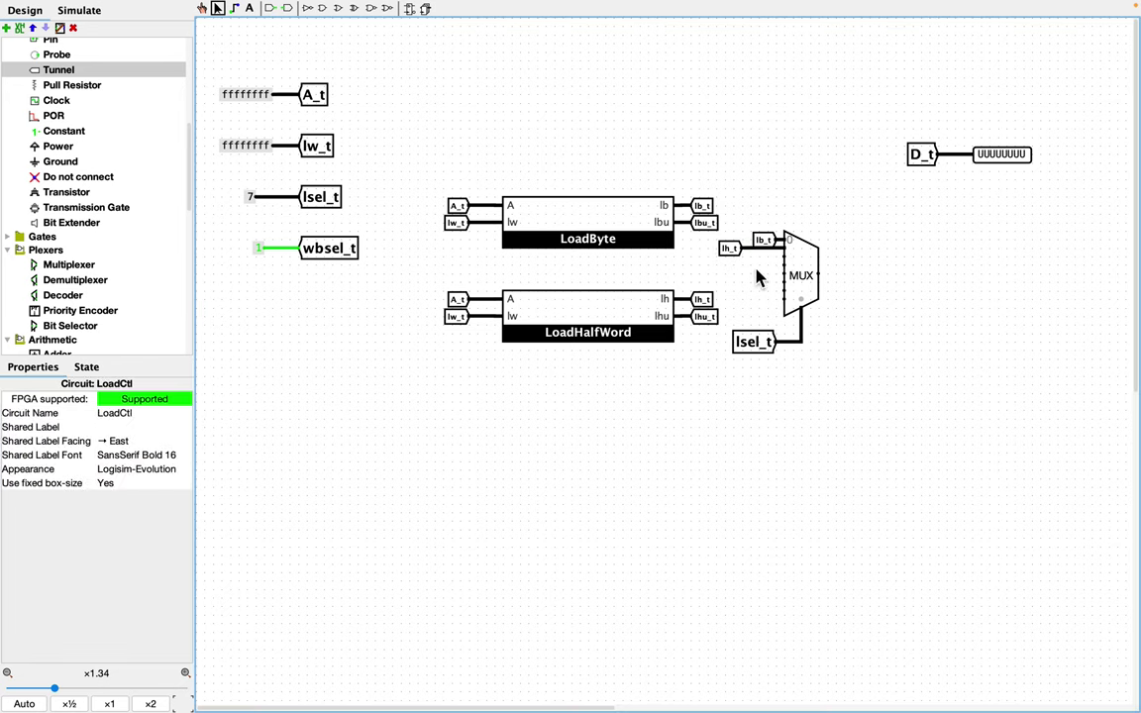
Step: Check the LW code in the RISC-V specification PDF, then place an east-facing copy of lw_t beside the multiplexer
key("ctrl+Right")
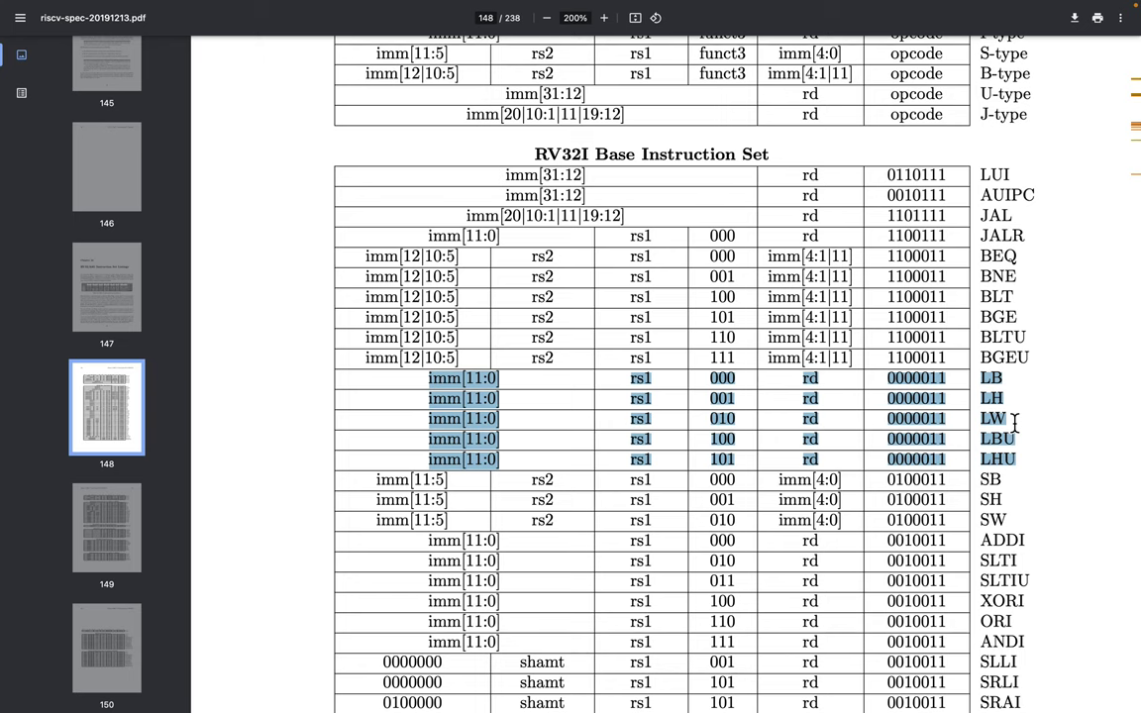
key("ctrl+Left")
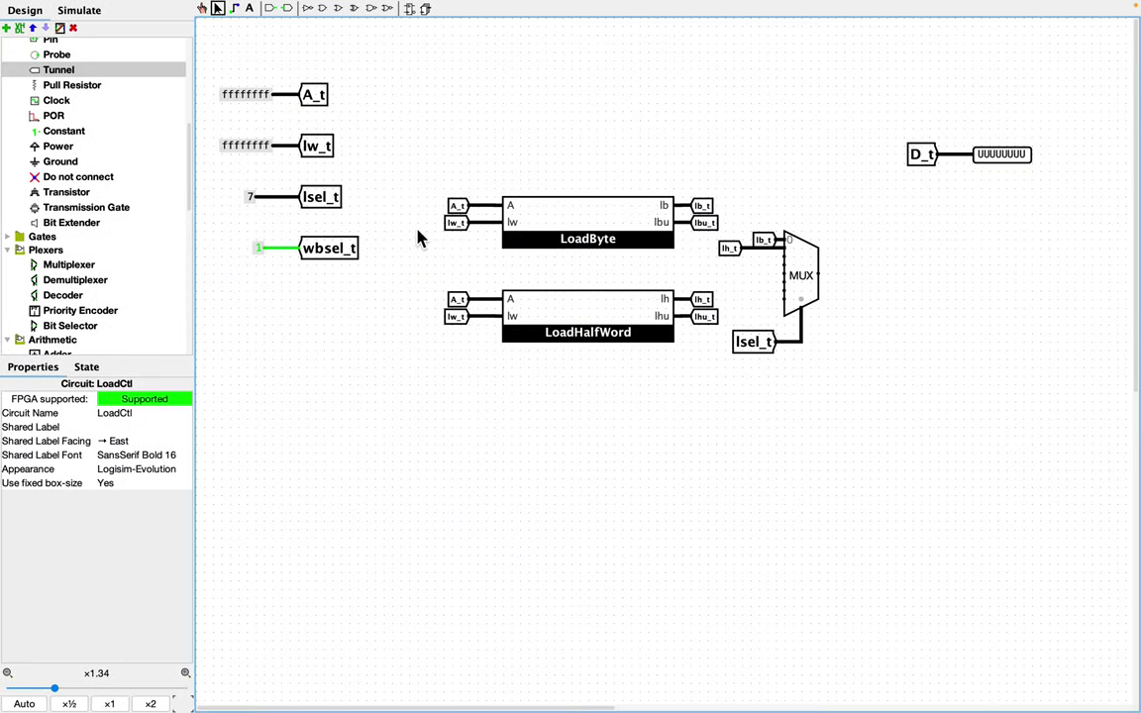
left_click(310, 161)
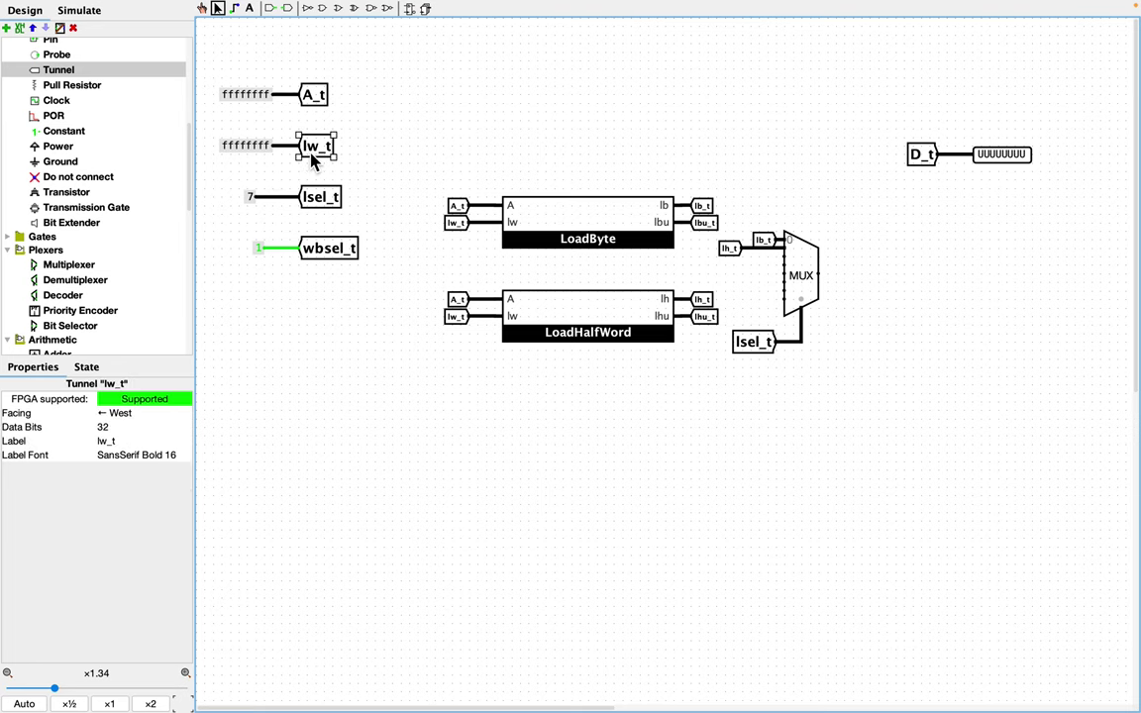
left_click_drag(322, 165, 724, 285)
left_click(144, 426)
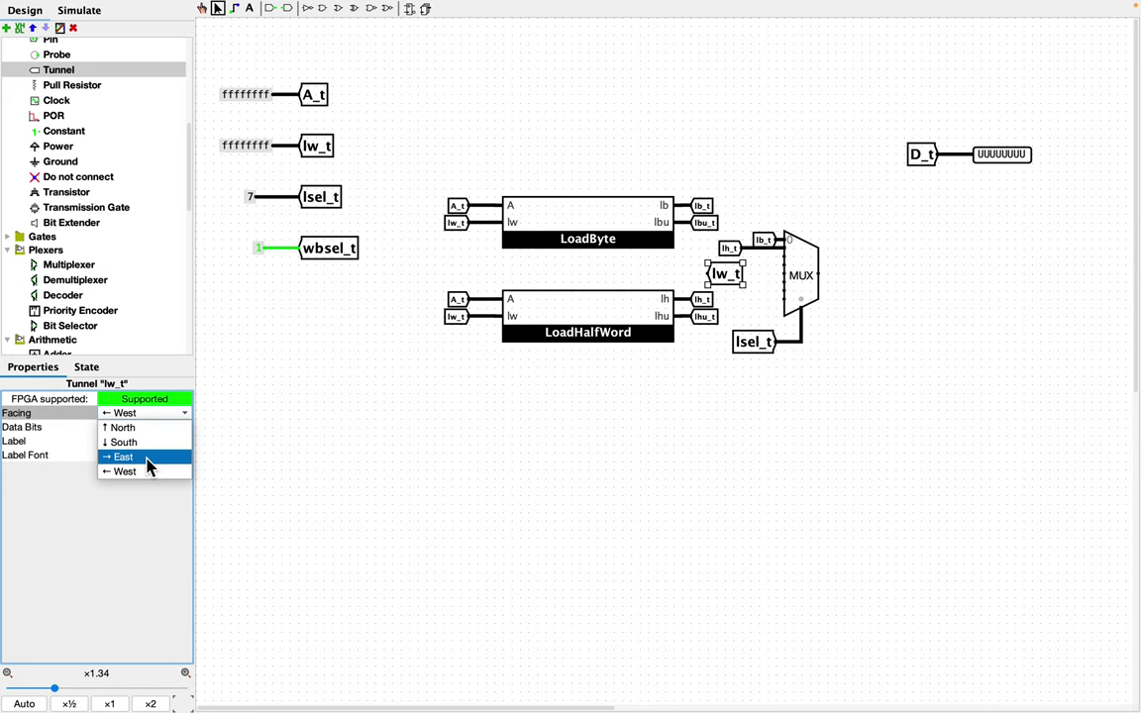
left_click(149, 457)
left_click_drag(705, 281, 730, 271)
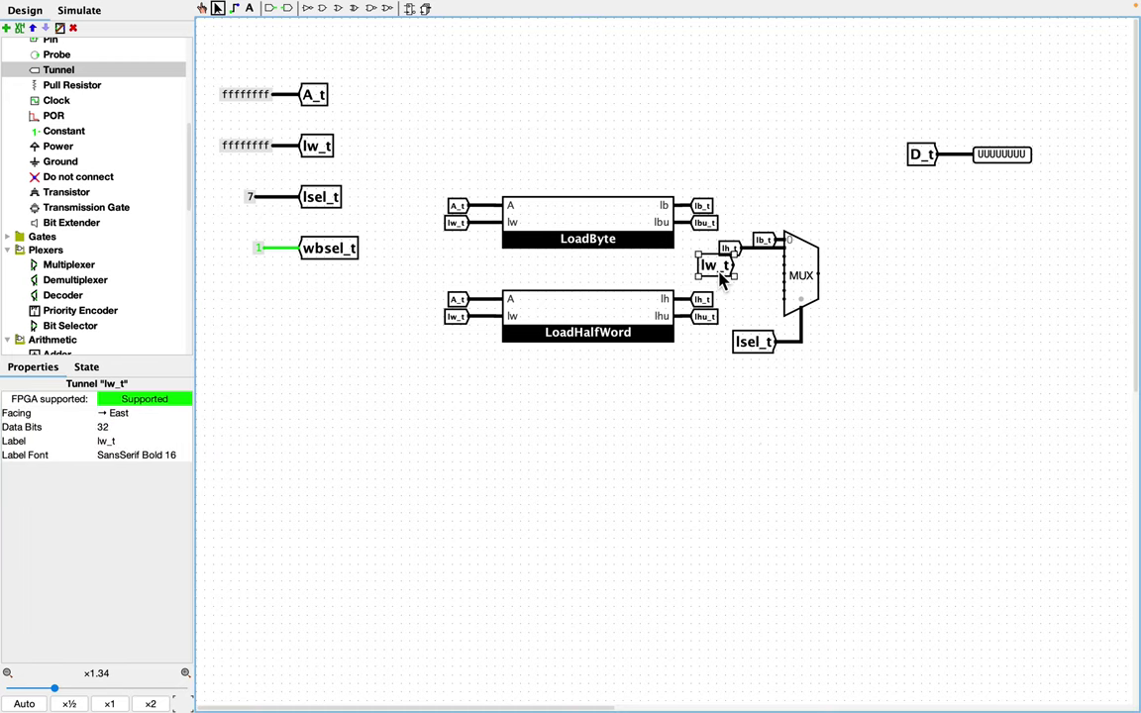
Step: Set the copied lw_t tunnel's label font size to 9 and connect it to multiplexer input 2
left_click(164, 456)
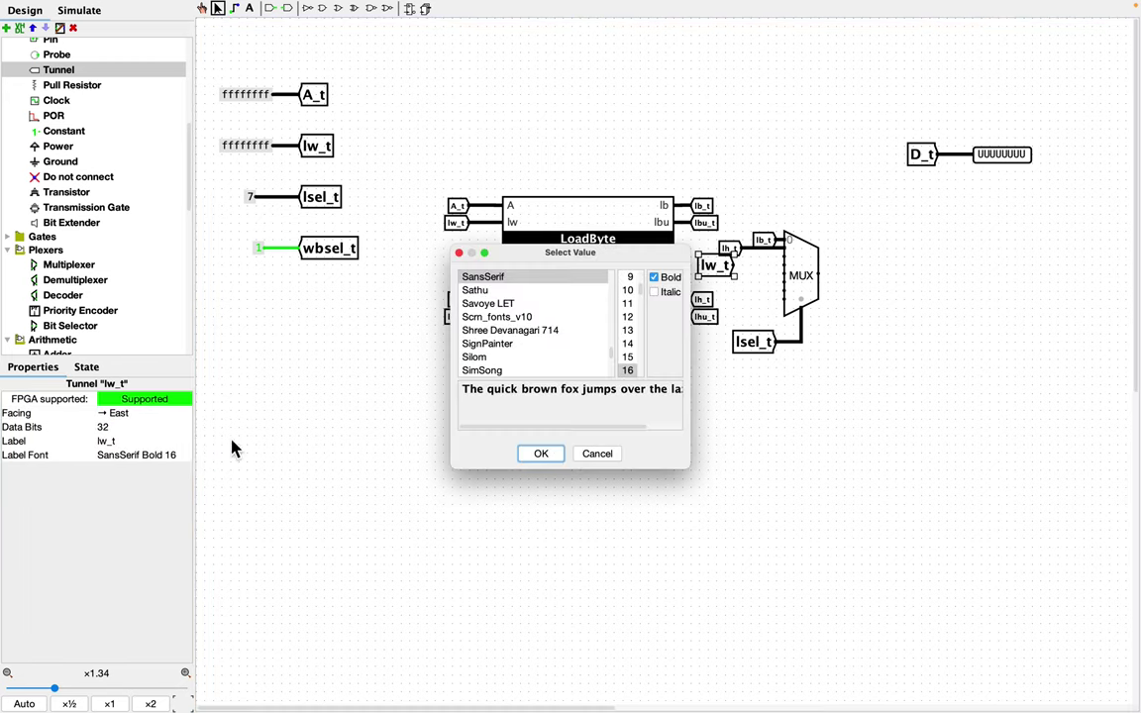
left_click(629, 277)
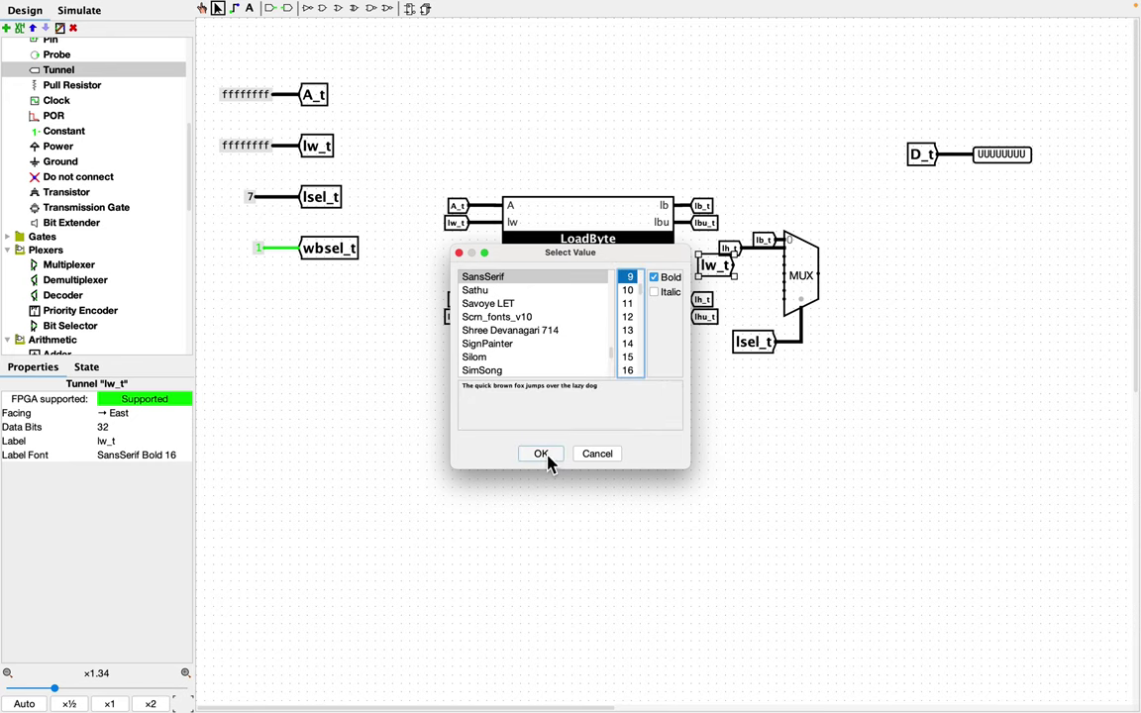
left_click(541, 454)
key("Delete")
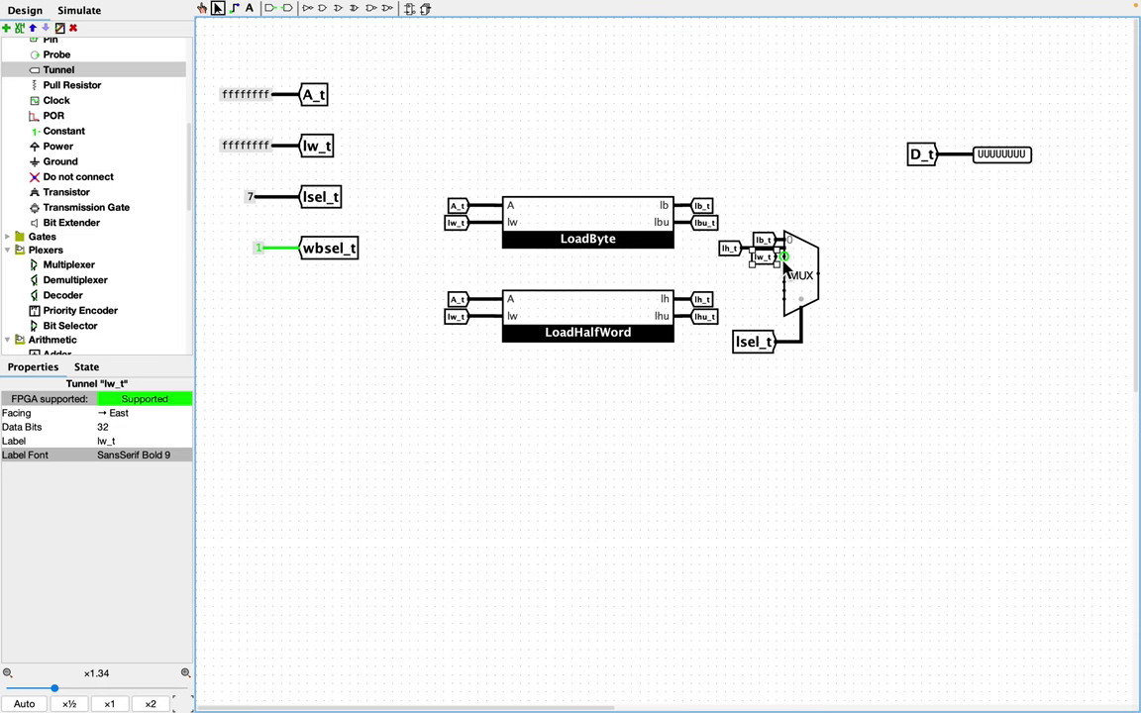
left_click(768, 270)
left_click(886, 352)
Step: Check the LBU code in the RISC-V specification PDF, then connect an east-facing copy of lbu_t to multiplexer input 4
key("ctrl+Right")
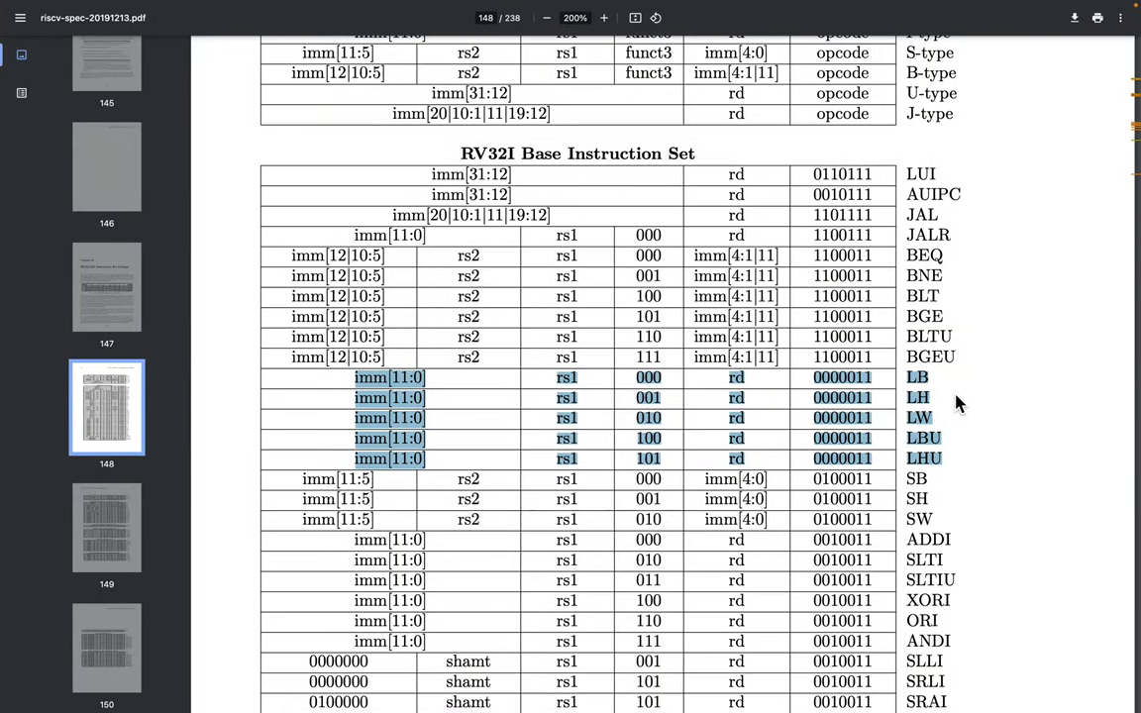
scroll(957, 399, "left", 2)
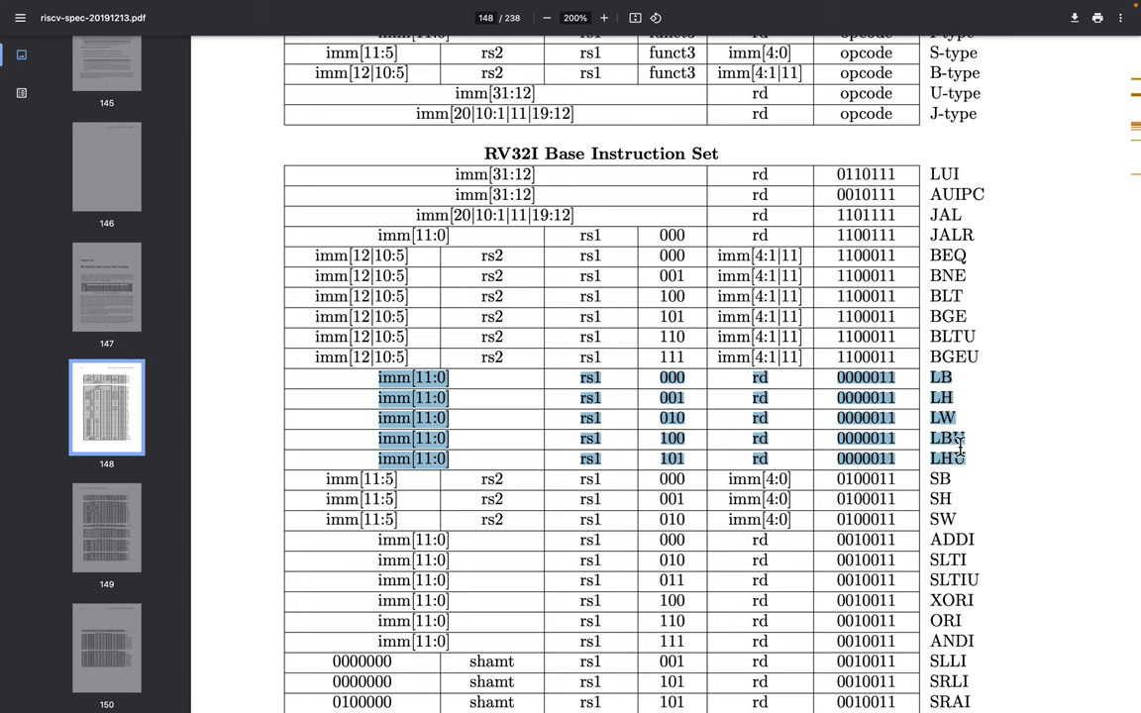
key("ctrl+Left")
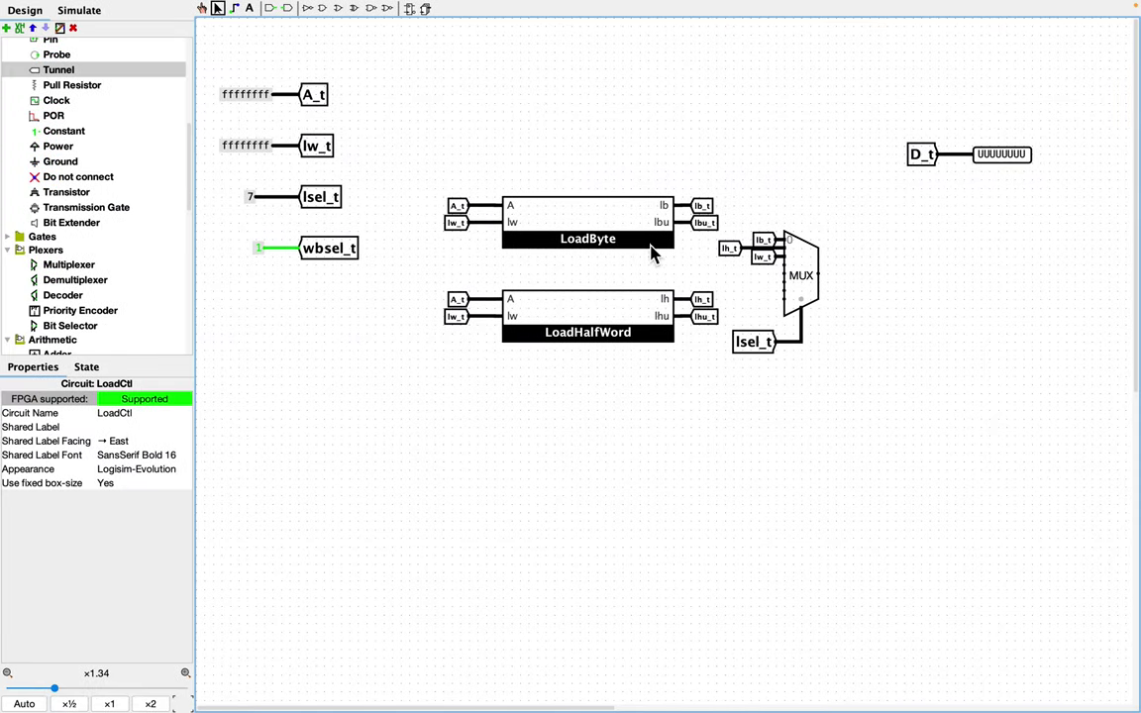
left_click(702, 226)
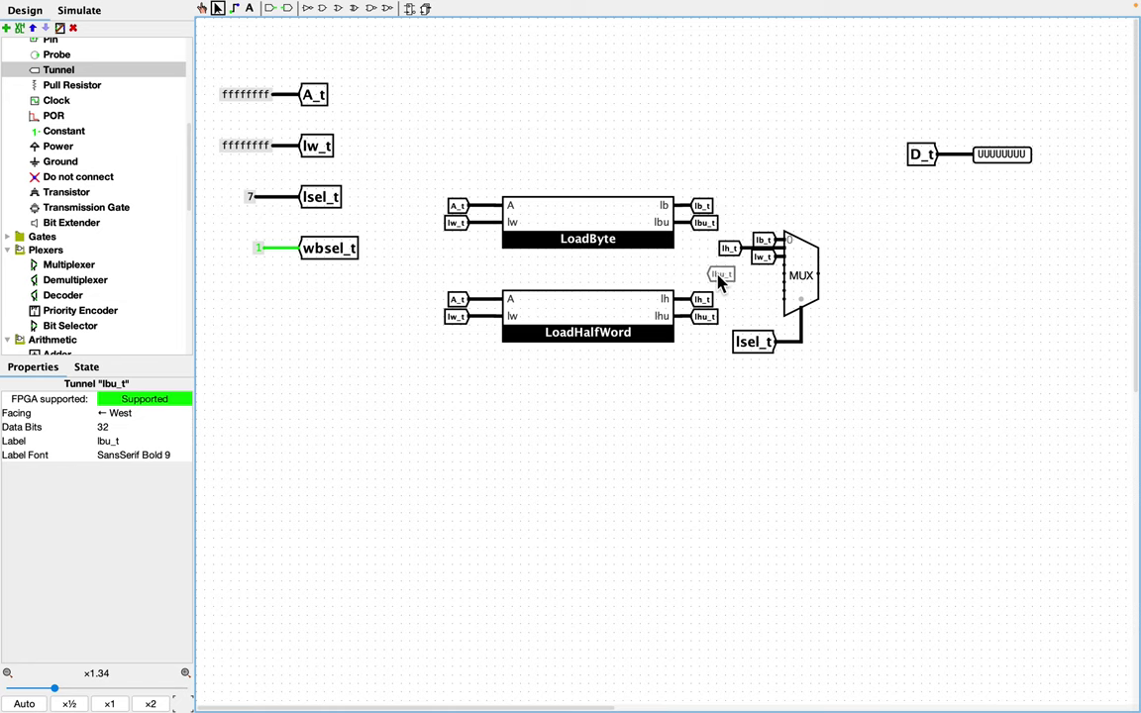
left_click(720, 282)
left_click(126, 414)
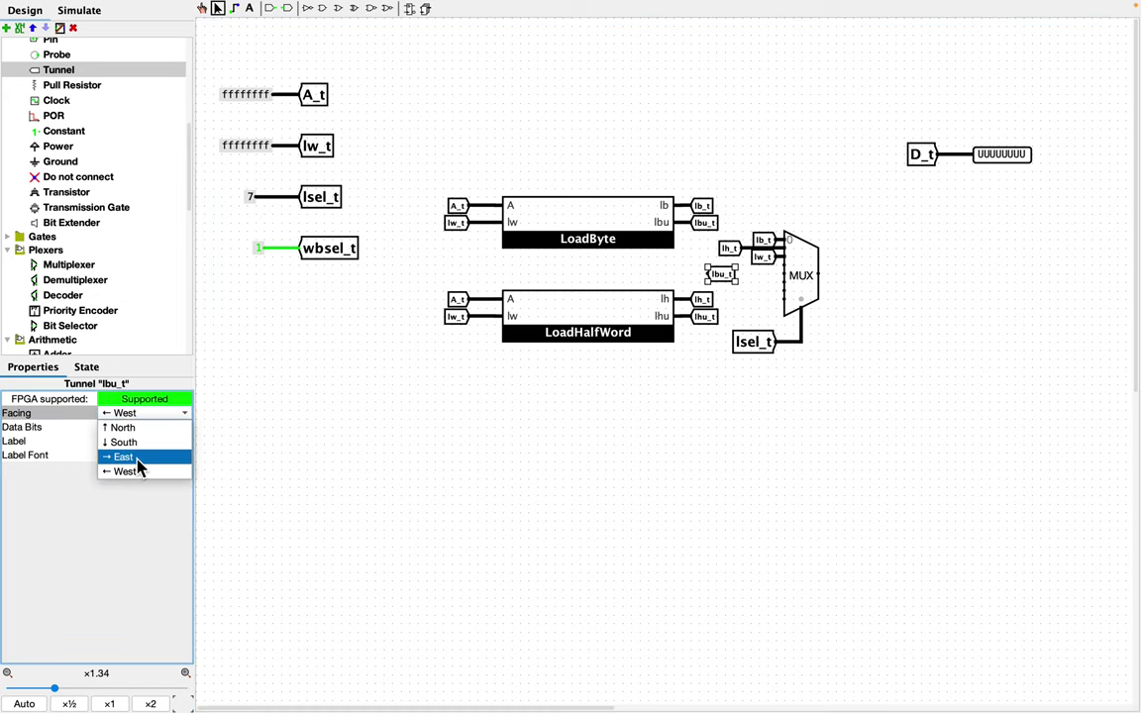
left_click(126, 456)
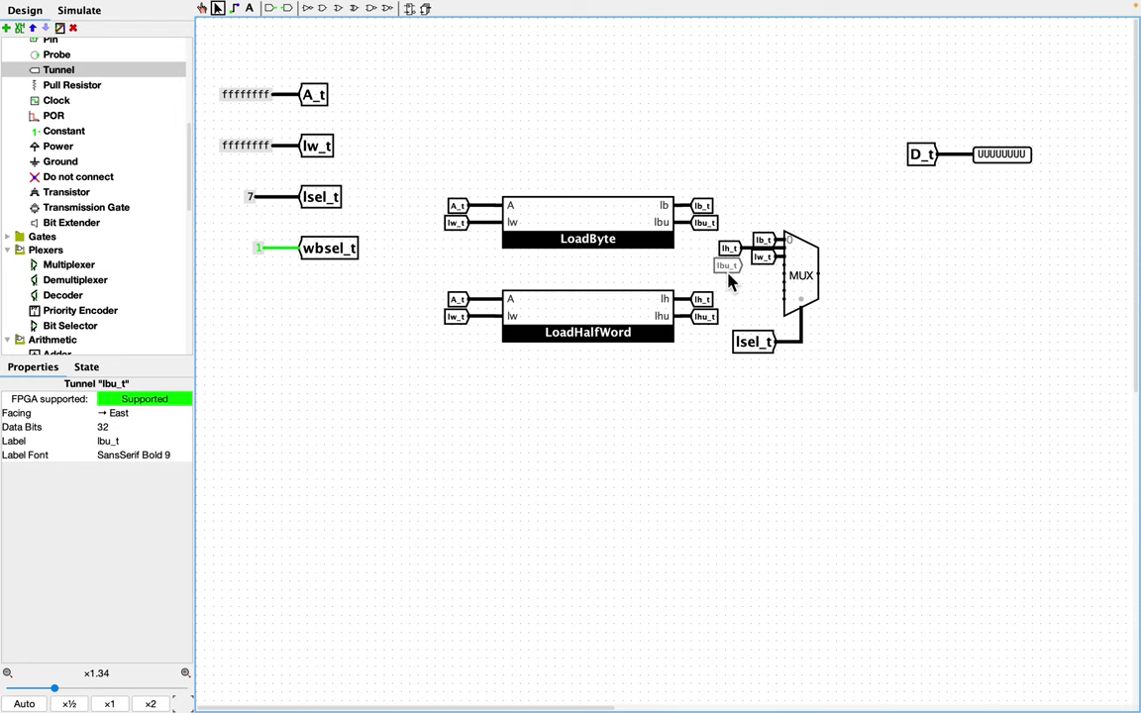
left_click(787, 284)
left_click(884, 302)
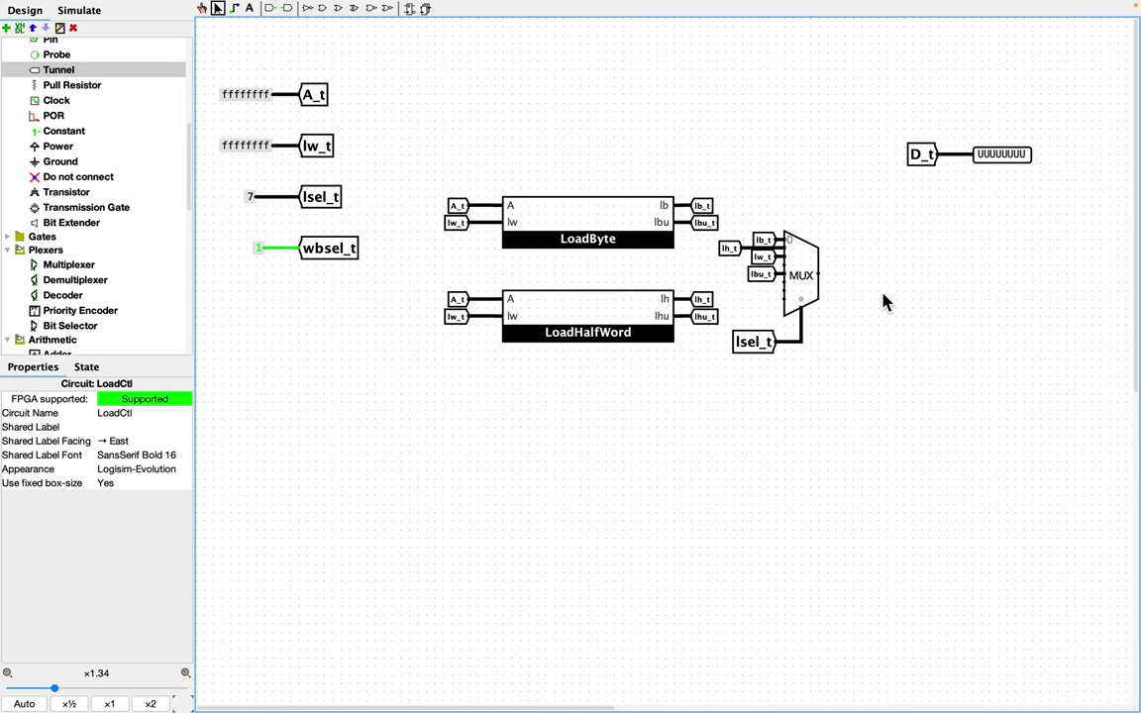
Step: Check the LHU code in the RISC-V specification PDF, then connect an east-facing copy of lhu_t to multiplexer input 5
key("ctrl+Right")
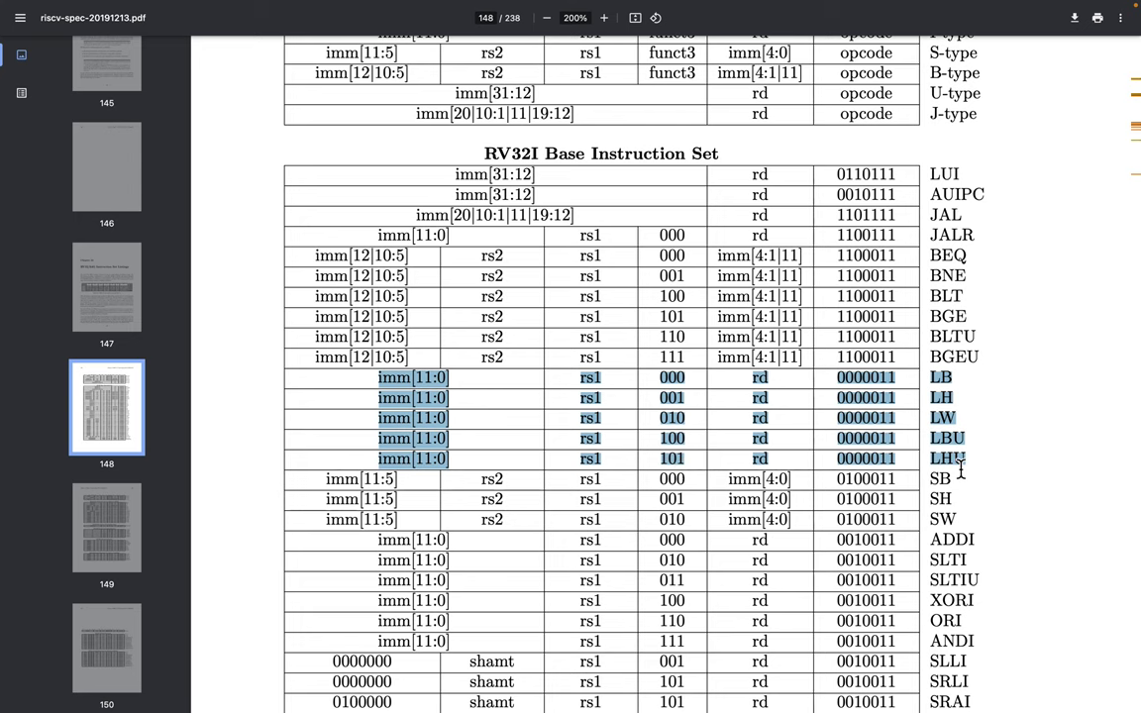
key("ctrl+Left")
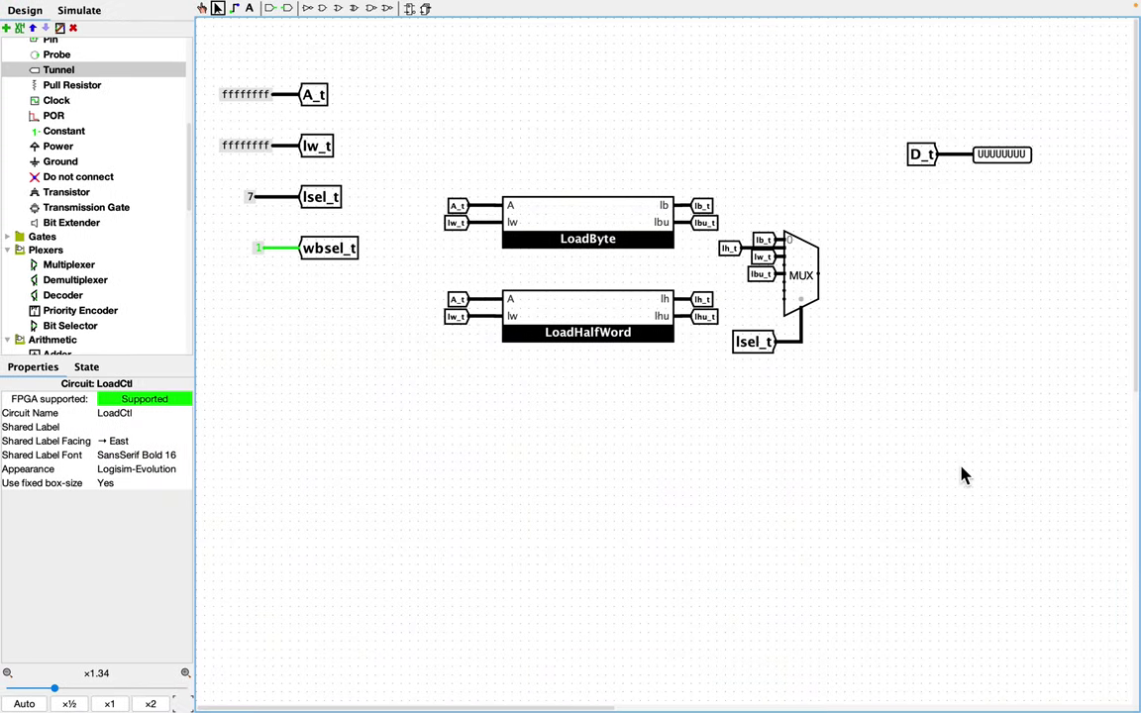
left_click(706, 318)
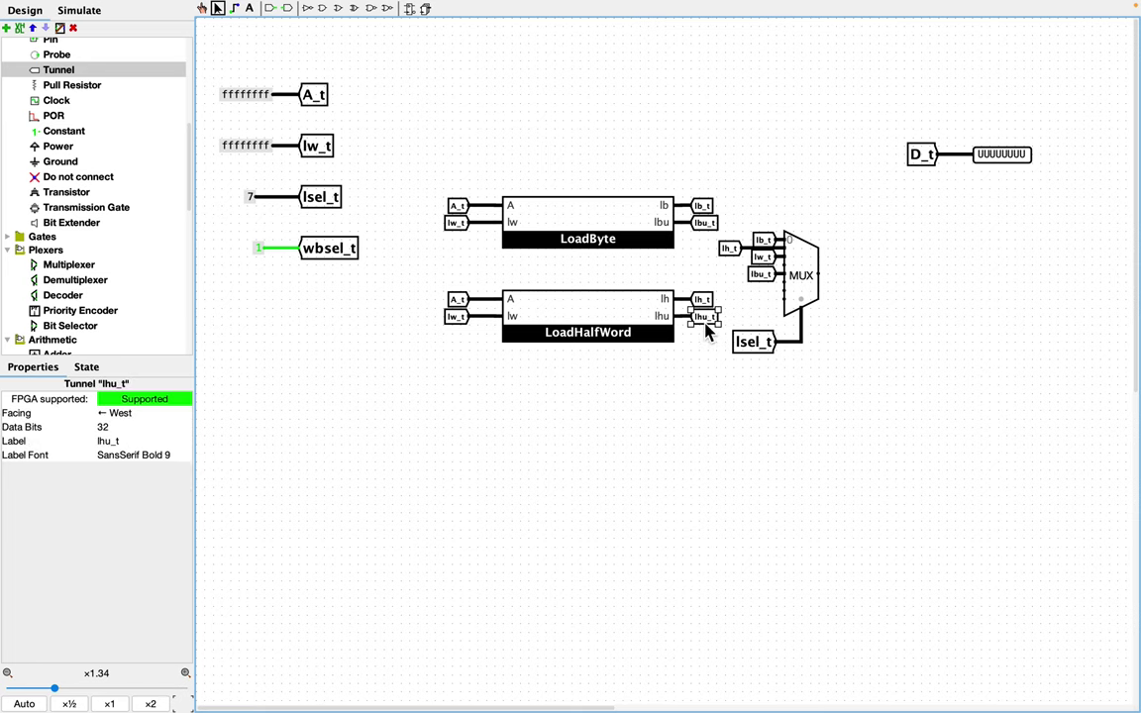
left_click_drag(706, 330, 712, 339)
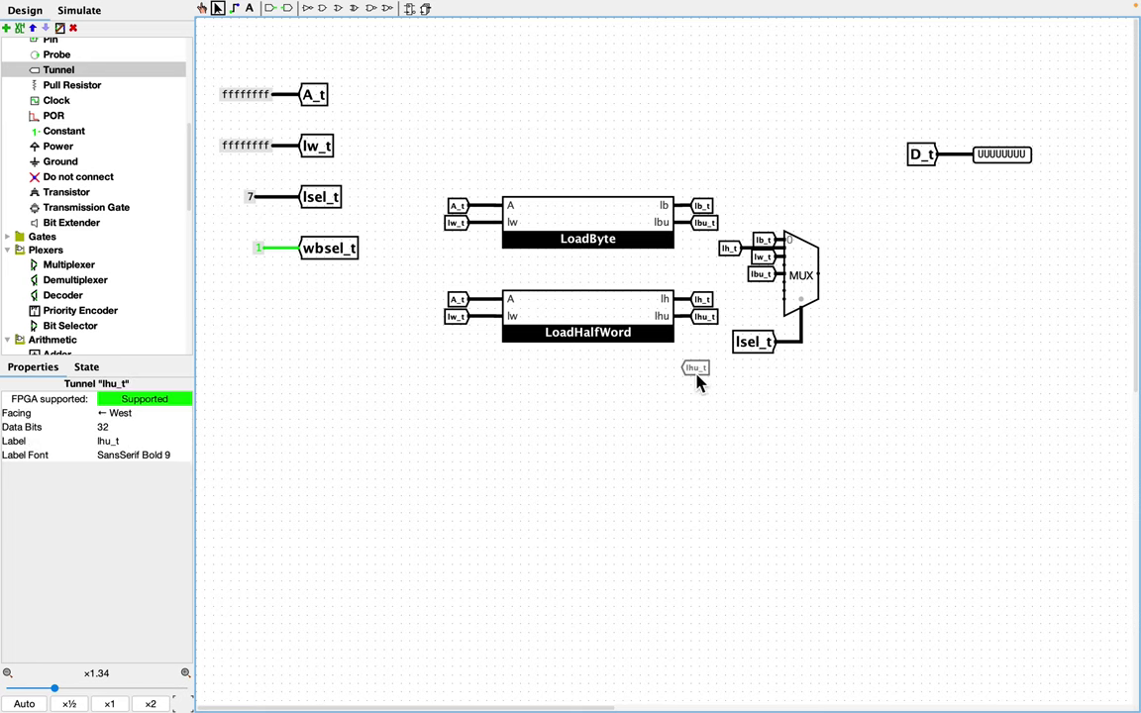
left_click_drag(700, 384, 699, 385)
left_click(142, 424)
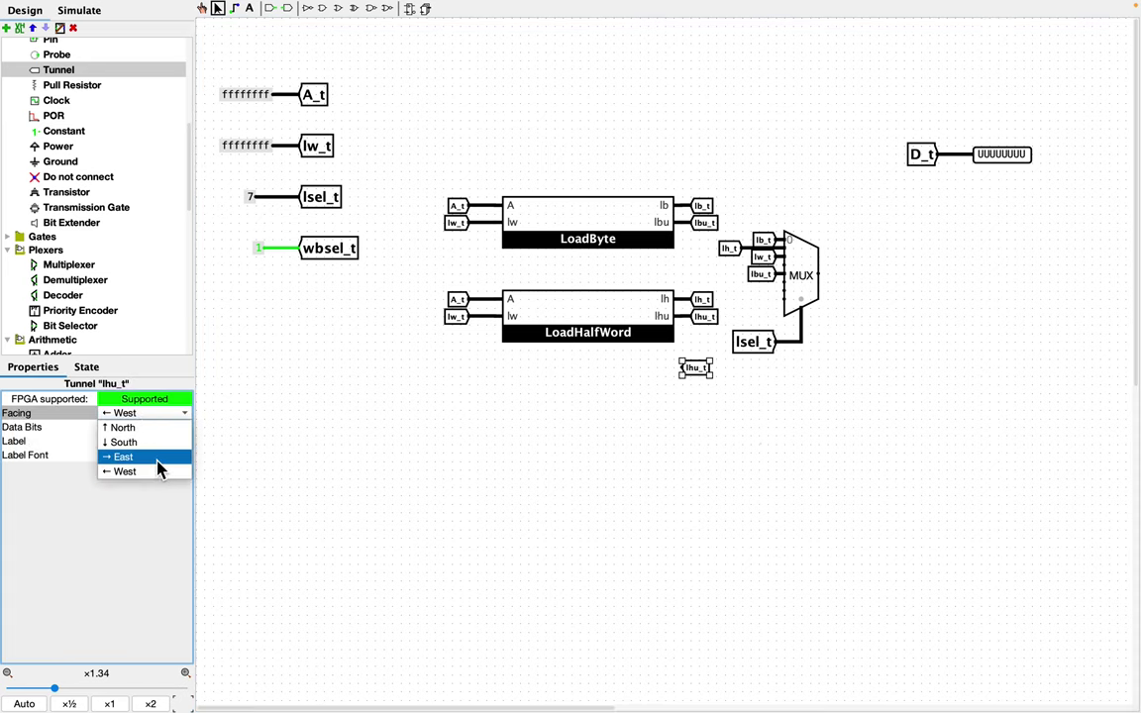
left_click(158, 457)
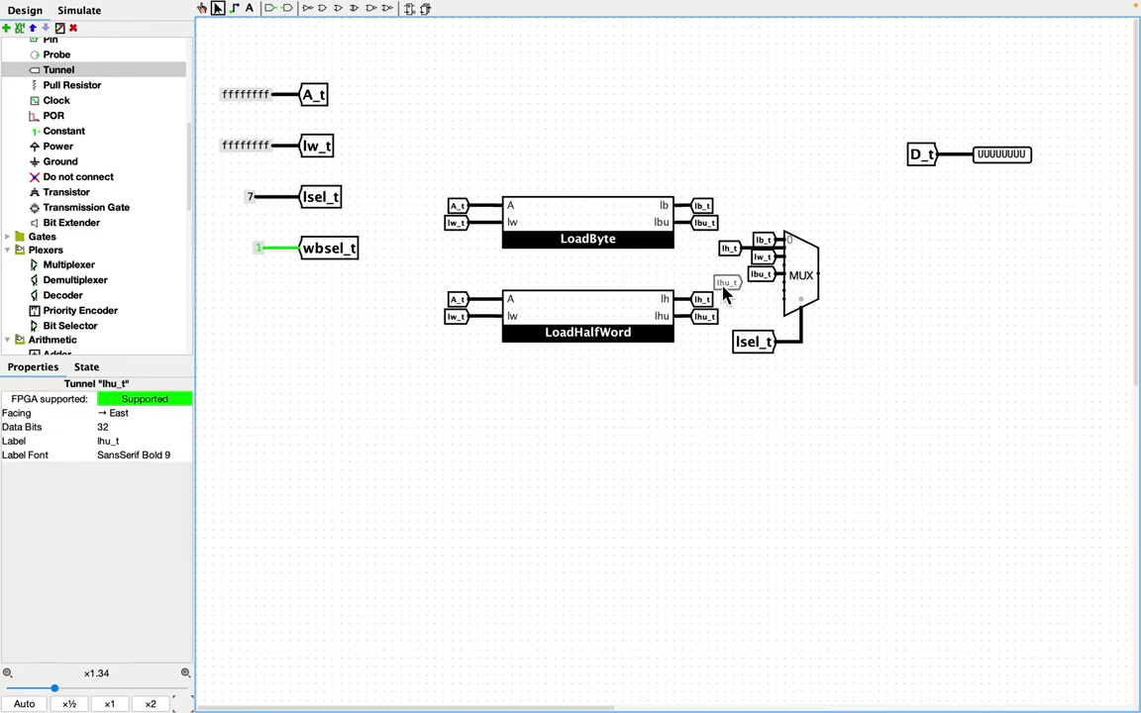
left_click(723, 292)
left_click(822, 313)
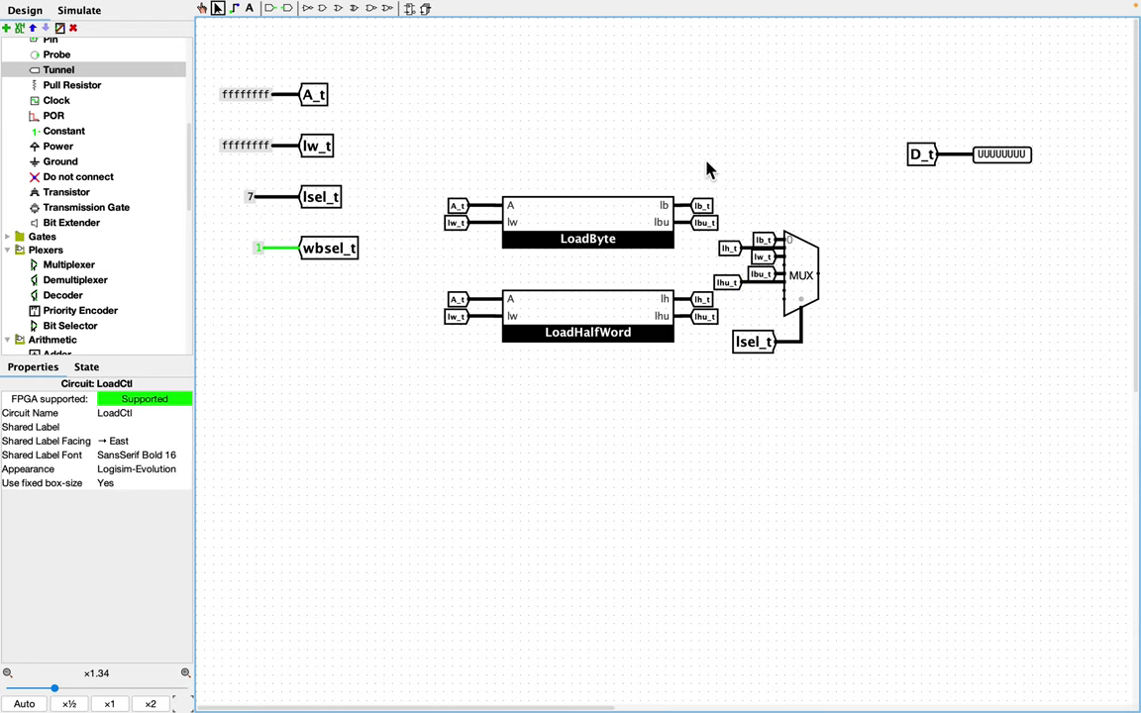
Step: Move the multiplexer together with its input tunnels and lsel_t farther east, away from the LoadByte and LoadHalfWord blocks
left_click_drag(708, 171, 810, 451)
left_click_drag(798, 268, 852, 280)
left_click(927, 363)
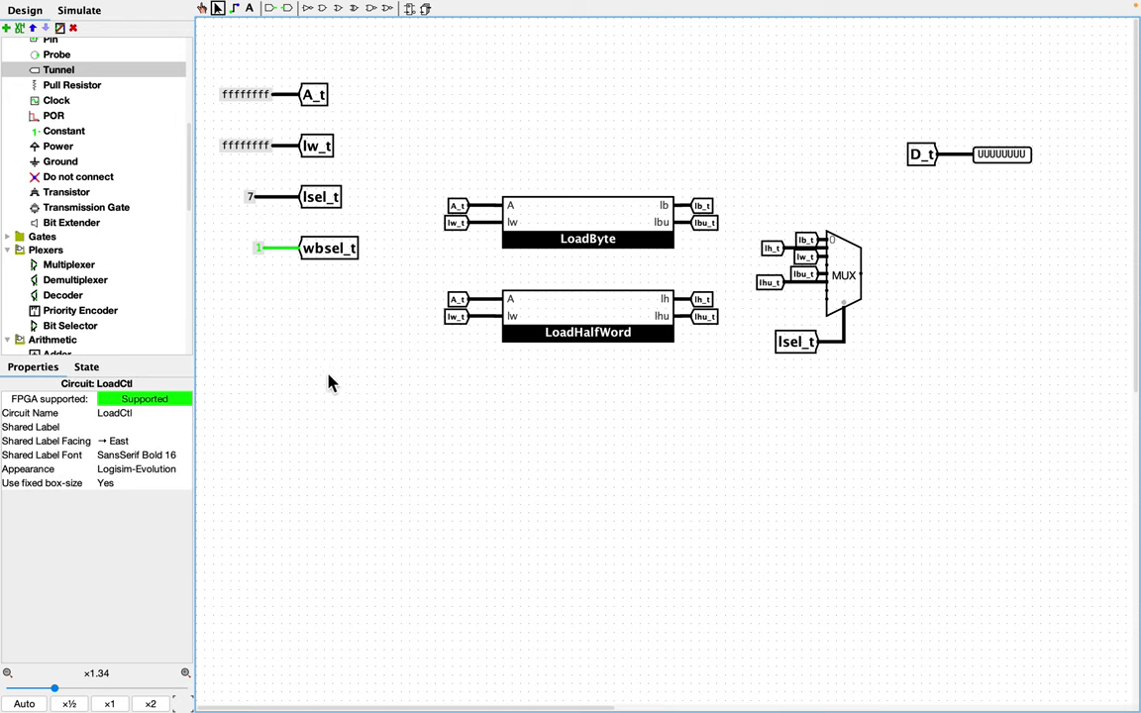
Step: Place a second multiplexer with 1 select bit east of the load-result multiplexer
scroll(93, 254, "down", 5)
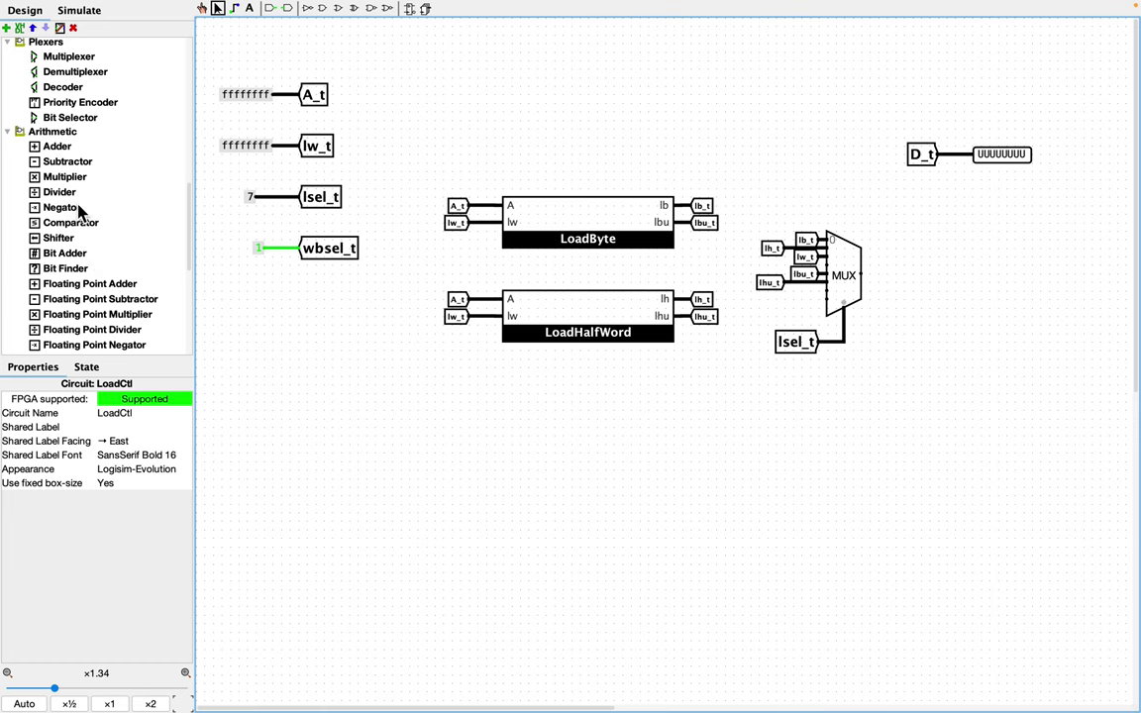
scroll(81, 214, "up", 5)
left_click(77, 258)
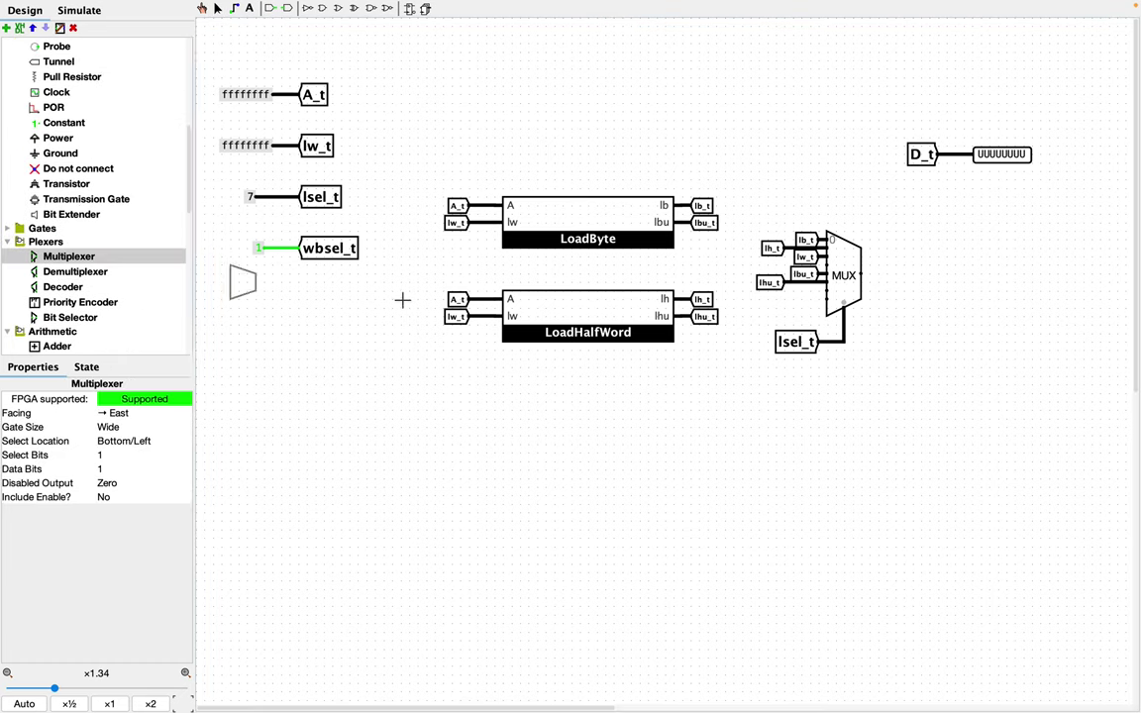
left_click(952, 282)
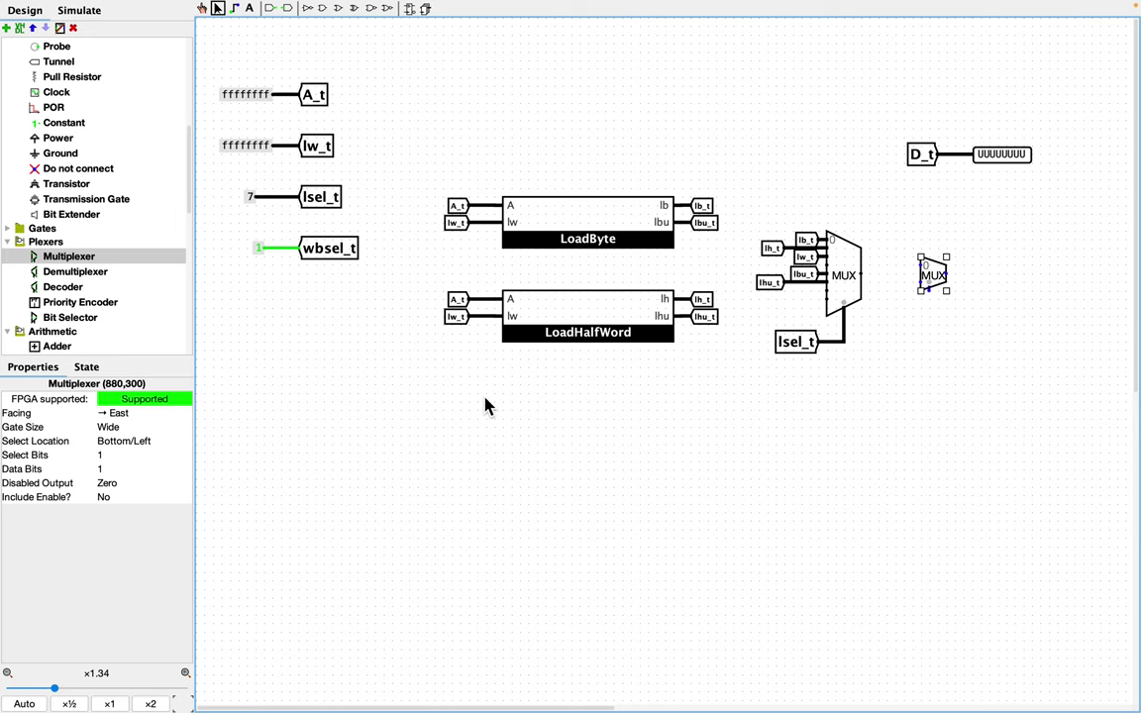
Step: Connect an east-facing copy of the wbsel_t tunnel to the second multiplexer's select input, moving that multiplexer slightly farther east
left_click(328, 256)
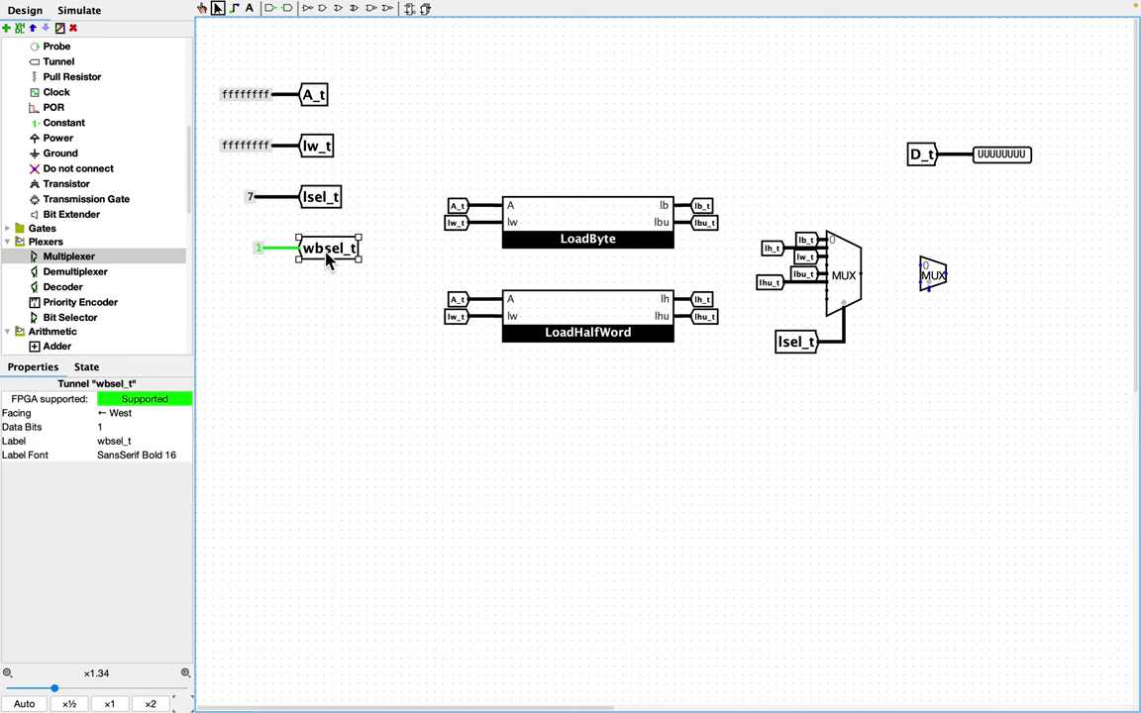
key("ctrl+c")
key("ctrl+v")
left_click(922, 370)
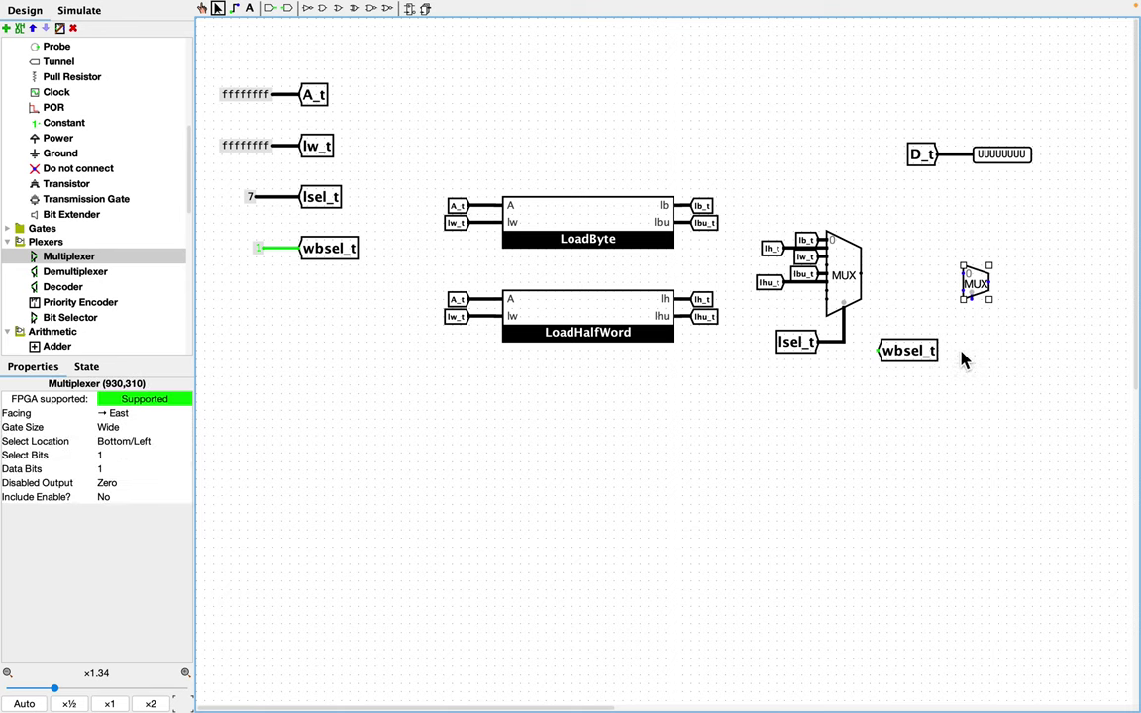
left_click(128, 413)
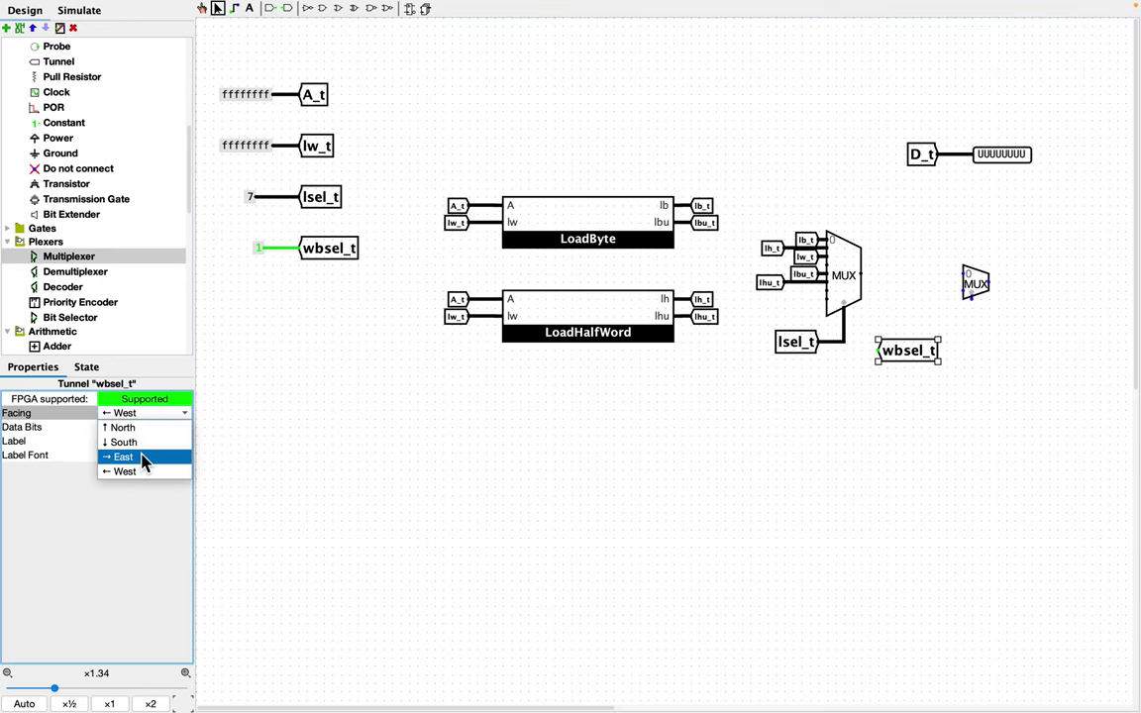
left_click(141, 456)
left_click_drag(840, 359, 972, 297)
left_click(994, 358)
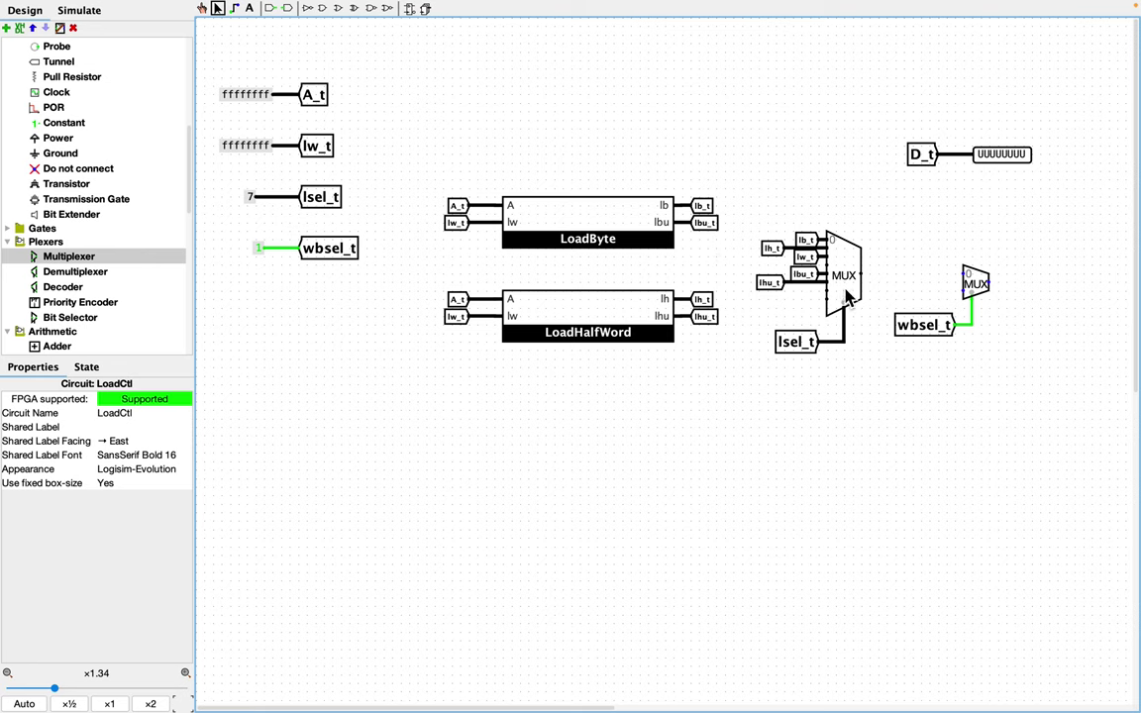
Step: Wire the load-result multiplexer's output to input 0 of the second multiplexer and set the second multiplexer's data bits to 32
left_click_drag(862, 275, 964, 276)
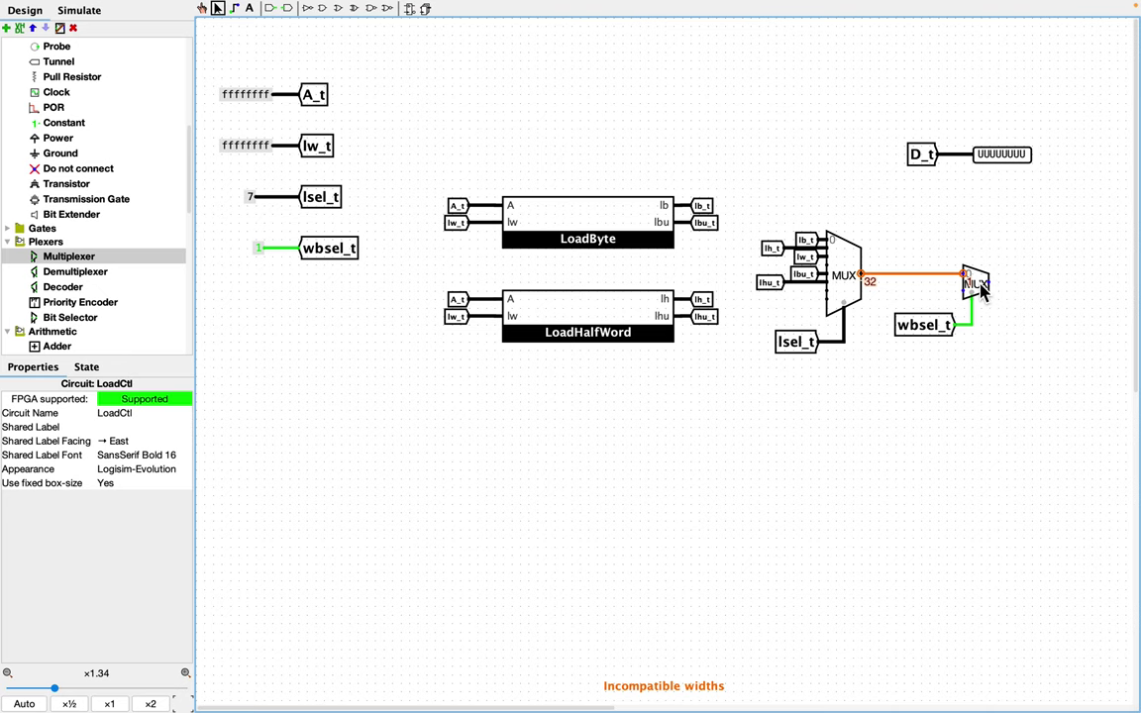
left_click(979, 285)
left_click(129, 471)
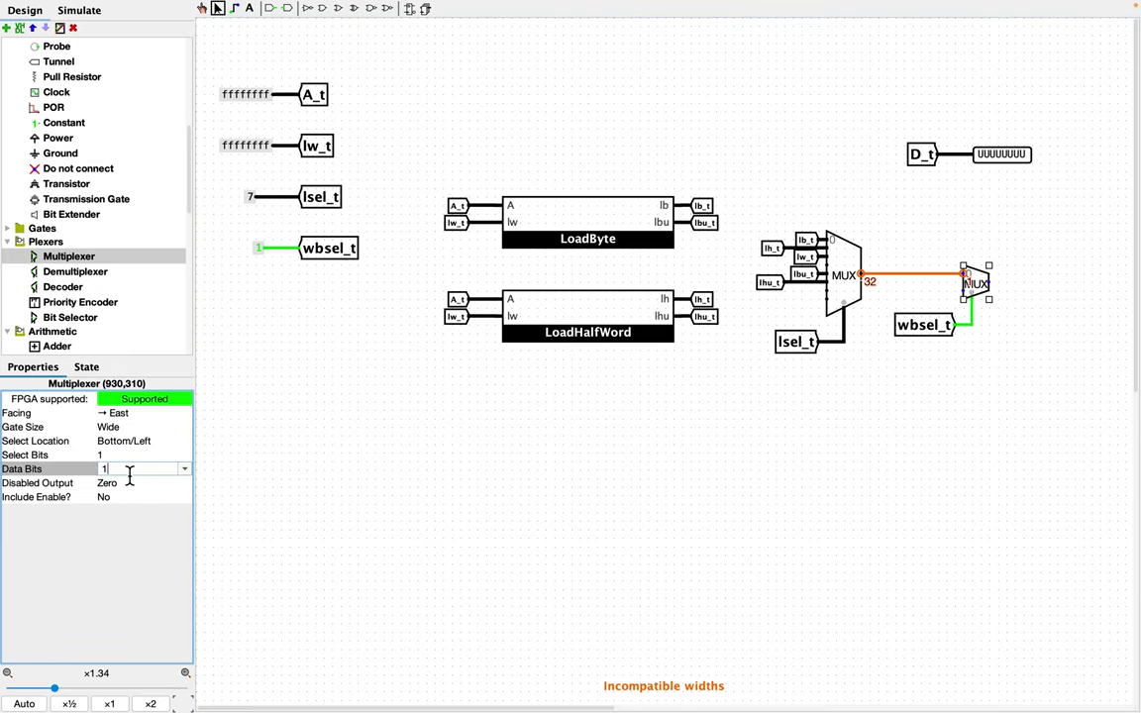
key("BackSpace")
type("32")
key("Return")
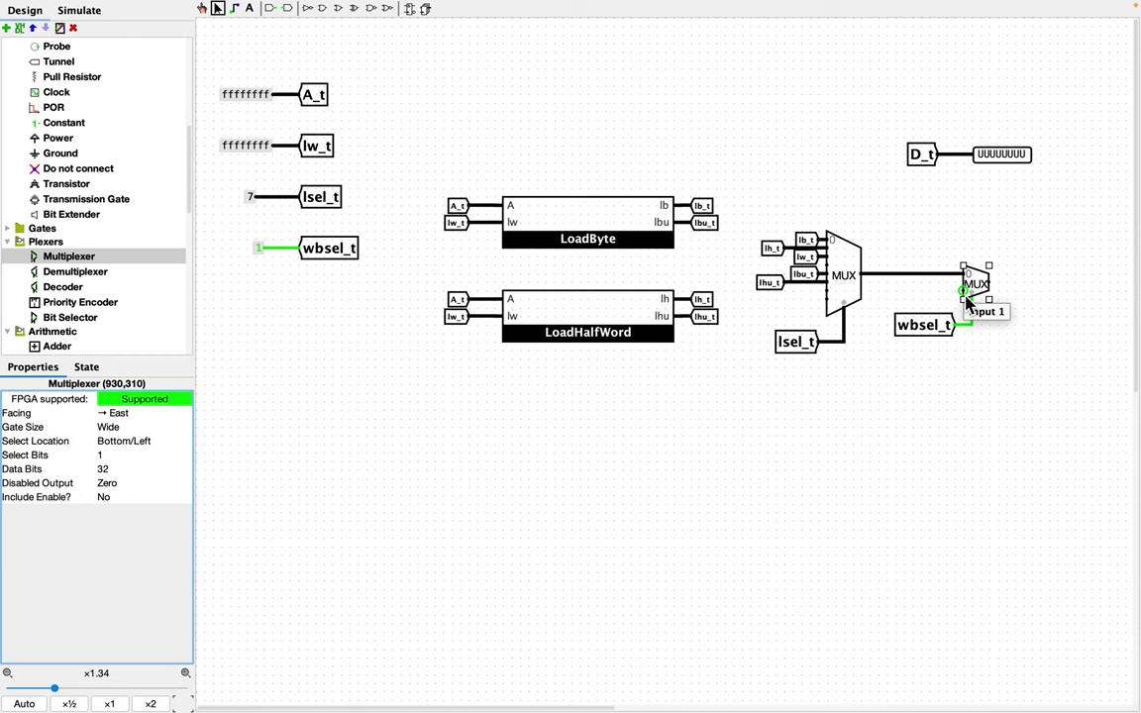
Step: Duplicate the A_t tunnel, face the copy east and connect it to input 1 of the second multiplexer
left_click(315, 99)
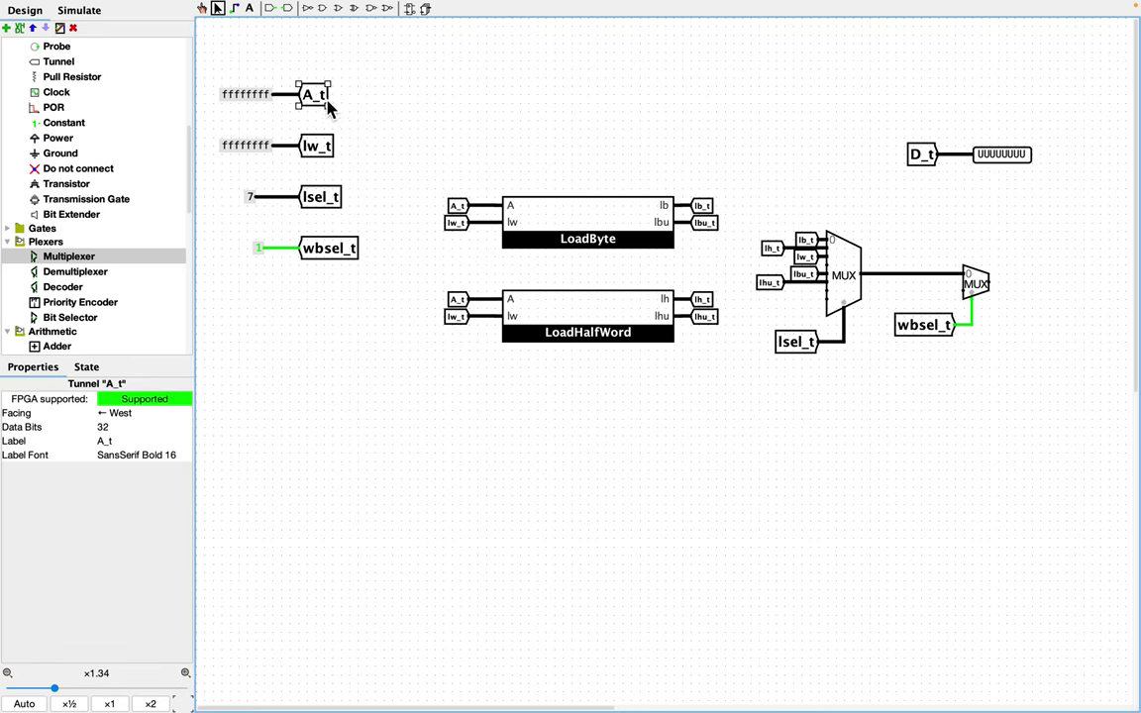
key("ctrl+d")
left_click_drag(334, 117, 442, 400)
left_click(143, 414)
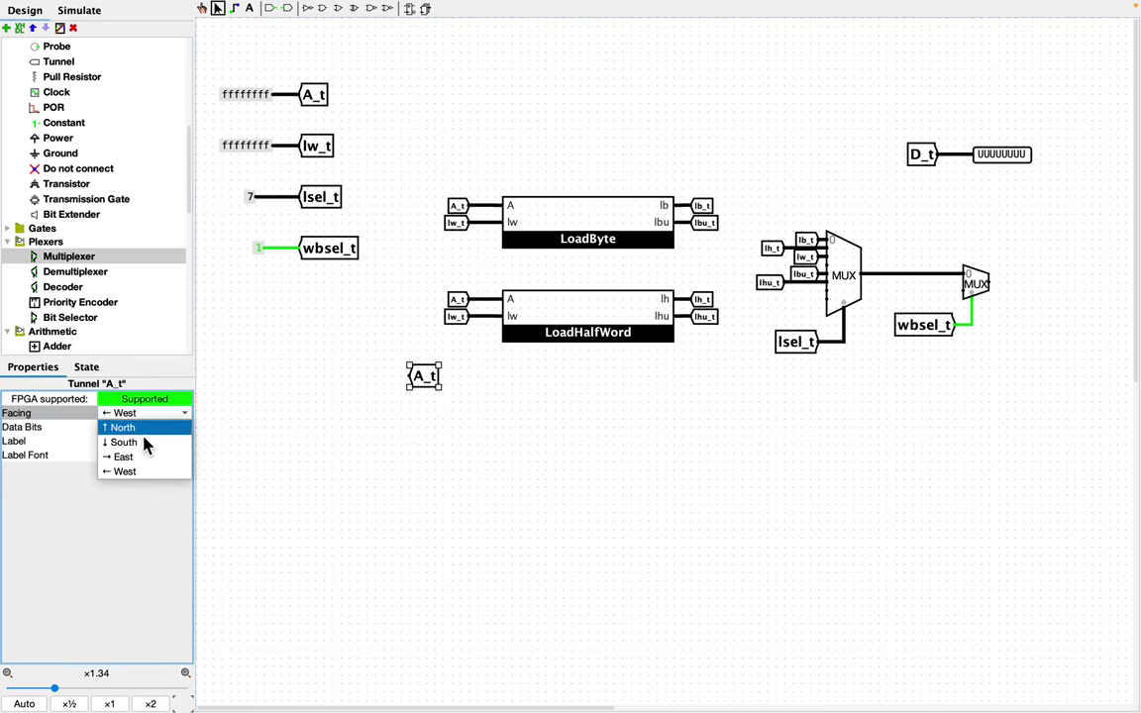
left_click(146, 459)
left_click_drag(400, 382, 925, 306)
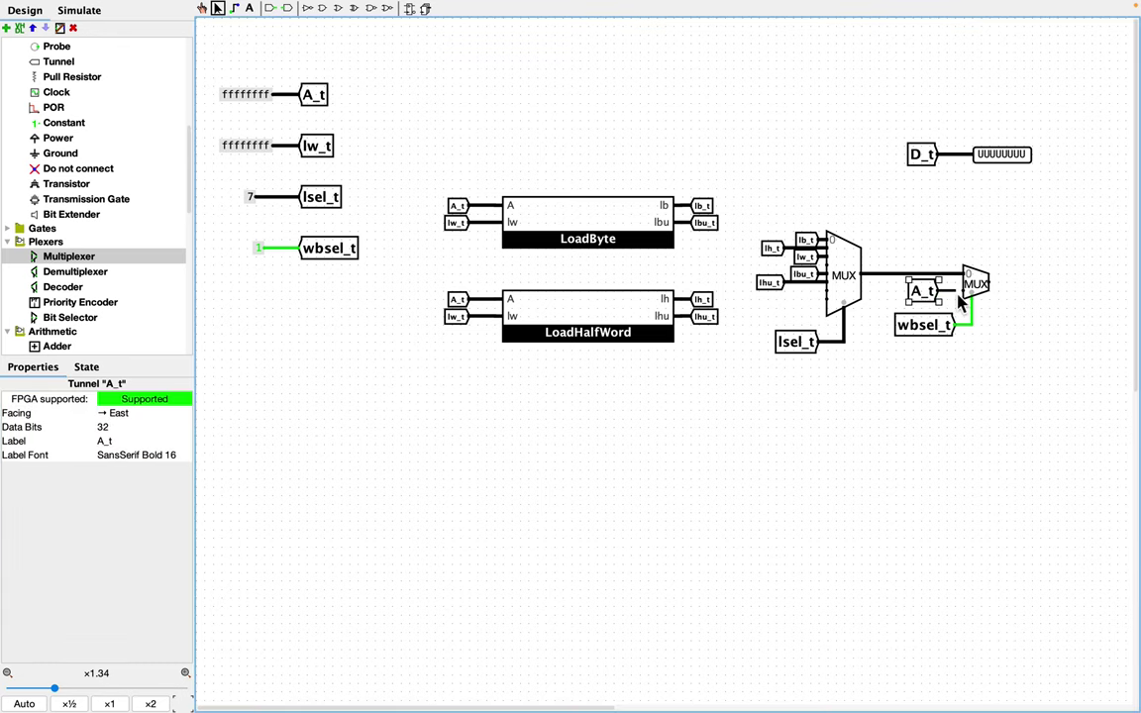
left_click(979, 383)
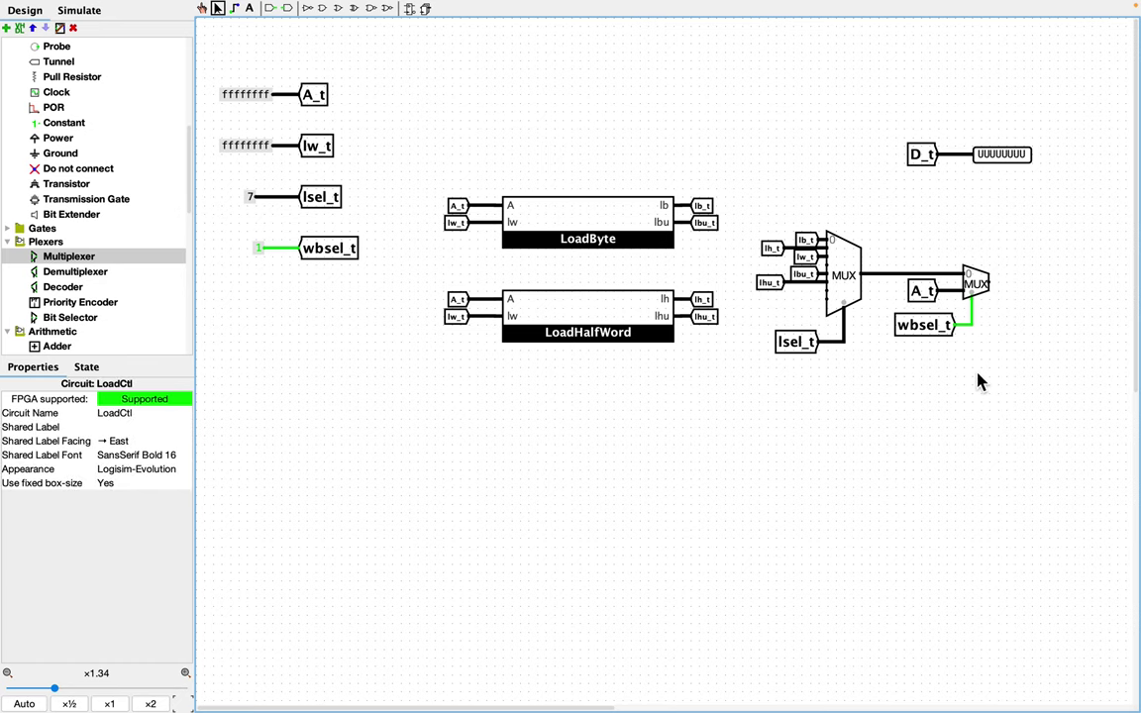
Step: Duplicate the D_t tunnel, face the copy west and connect it to the second multiplexer's output
left_click(930, 168)
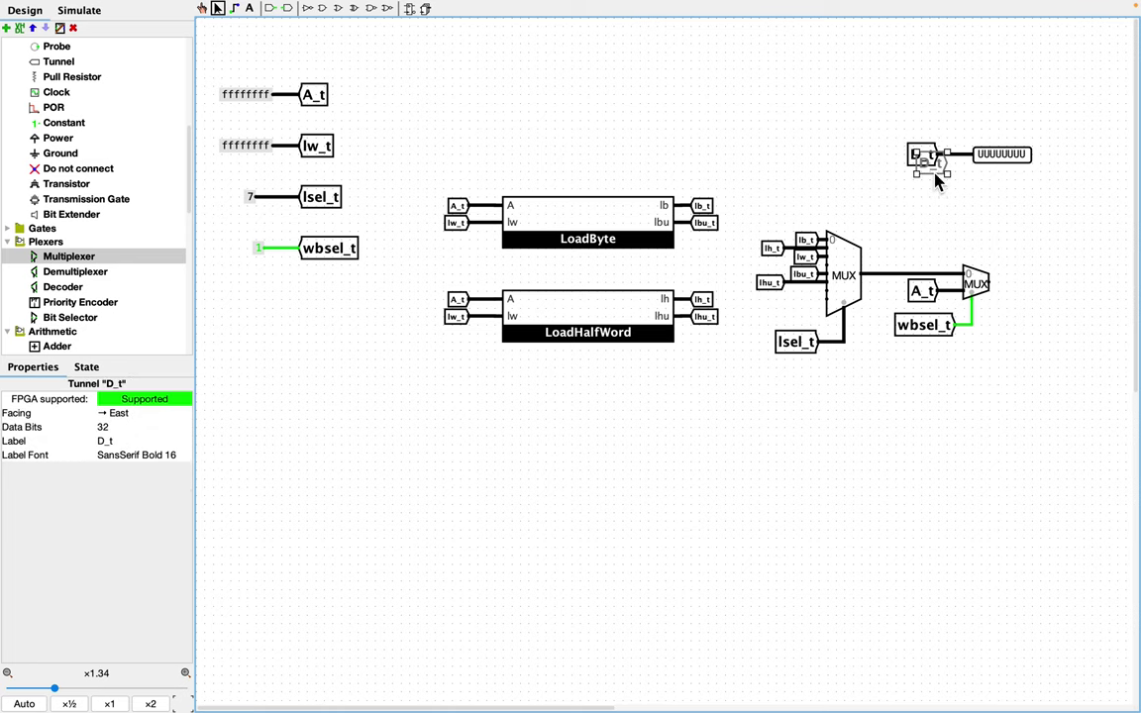
left_click(1036, 297)
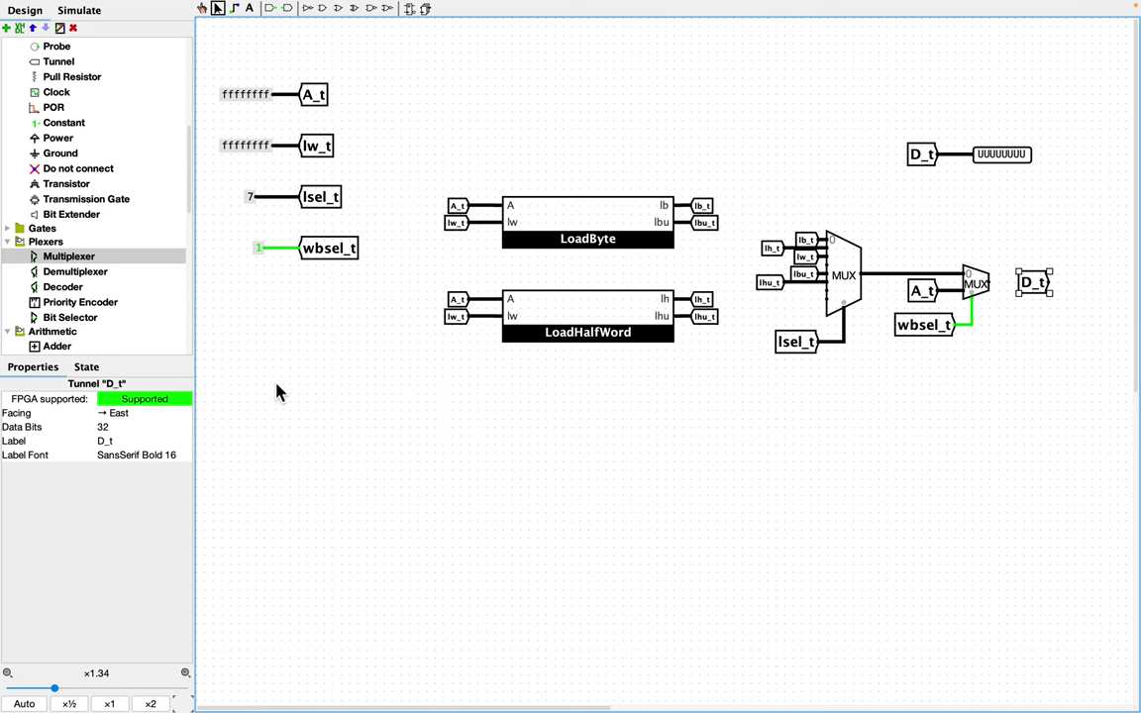
left_click(144, 424)
left_click(145, 457)
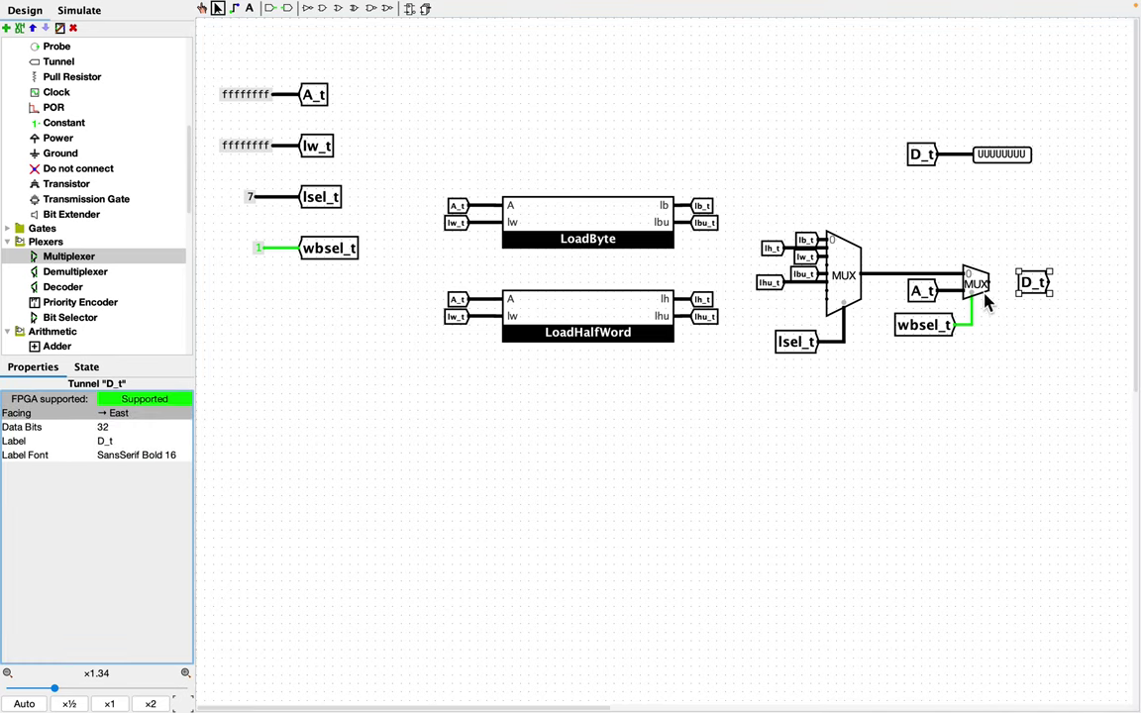
left_click(124, 413)
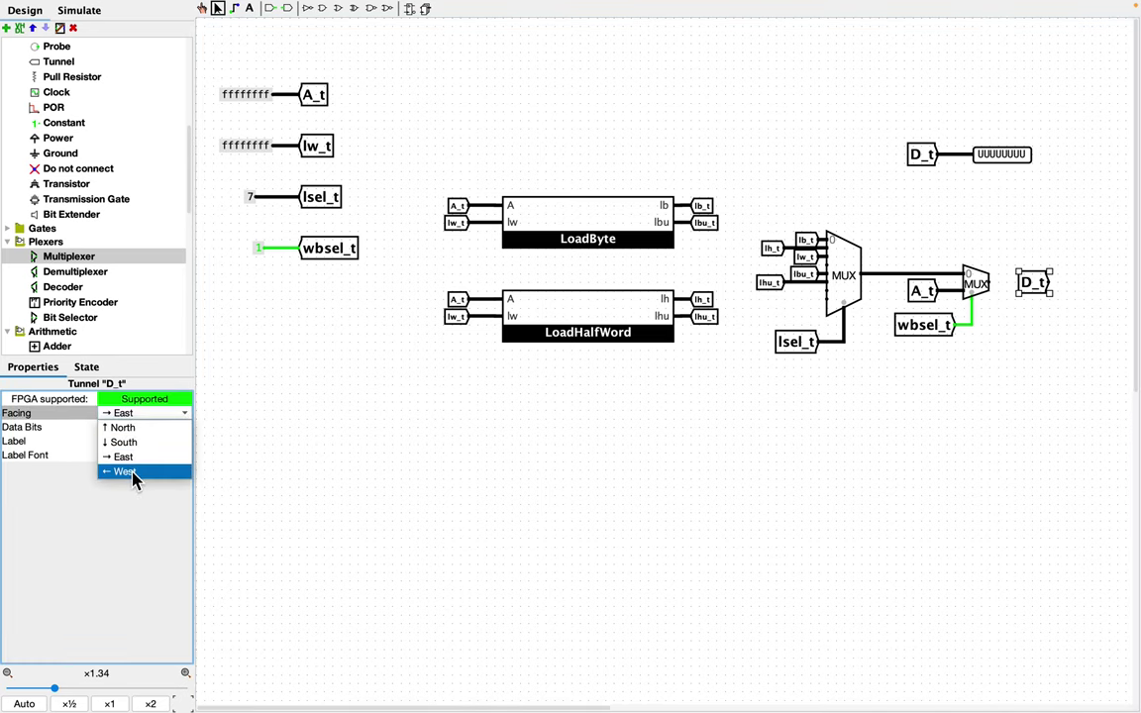
left_click(131, 471)
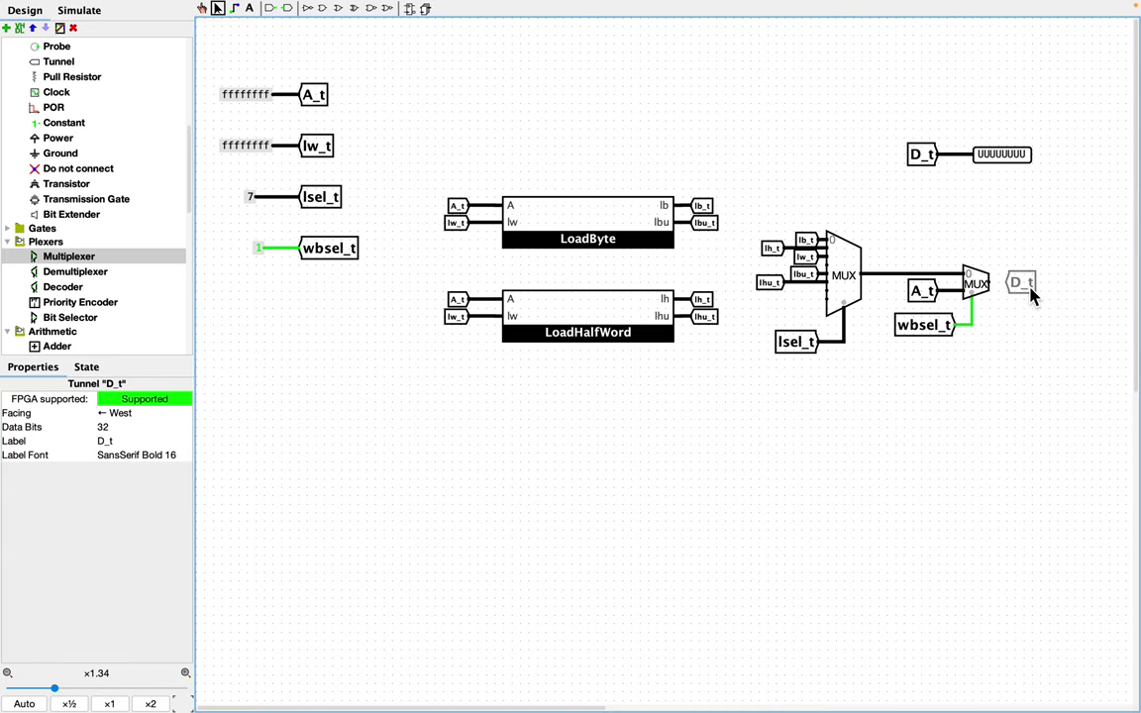
left_click(1031, 297)
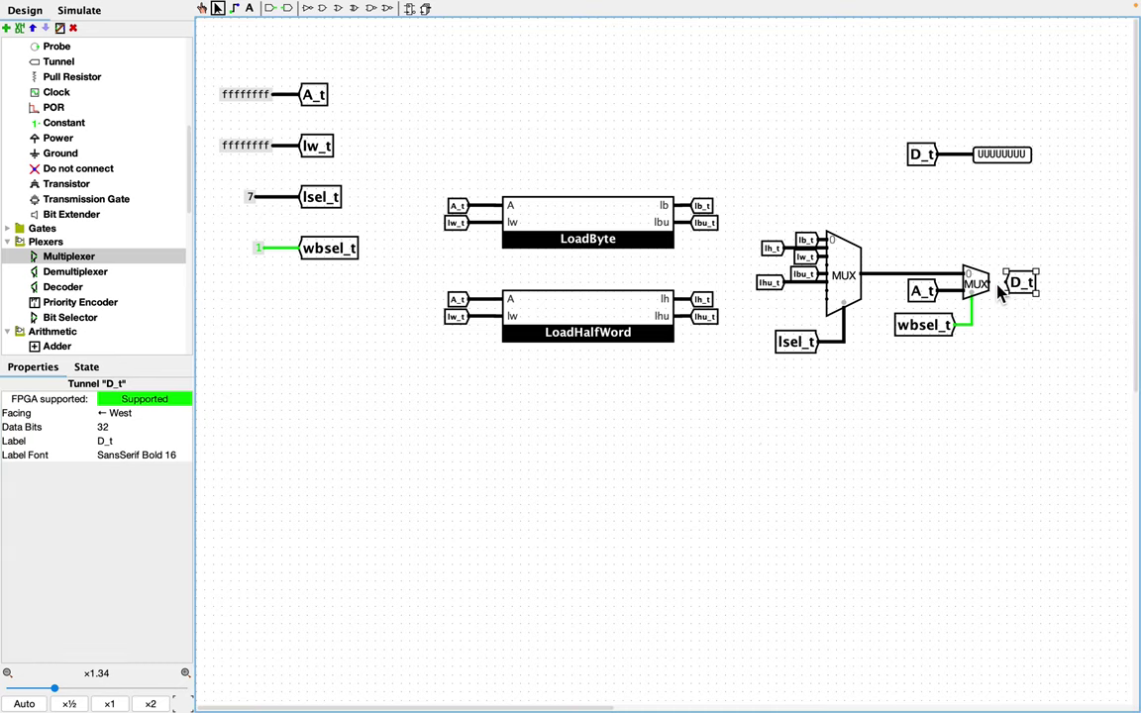
left_click(1026, 333)
Step: Check the load instruction codes in the RISC-V specification PDF, then set the constant feeding lsel_t to 0x0 for LB
key("super+Tab")
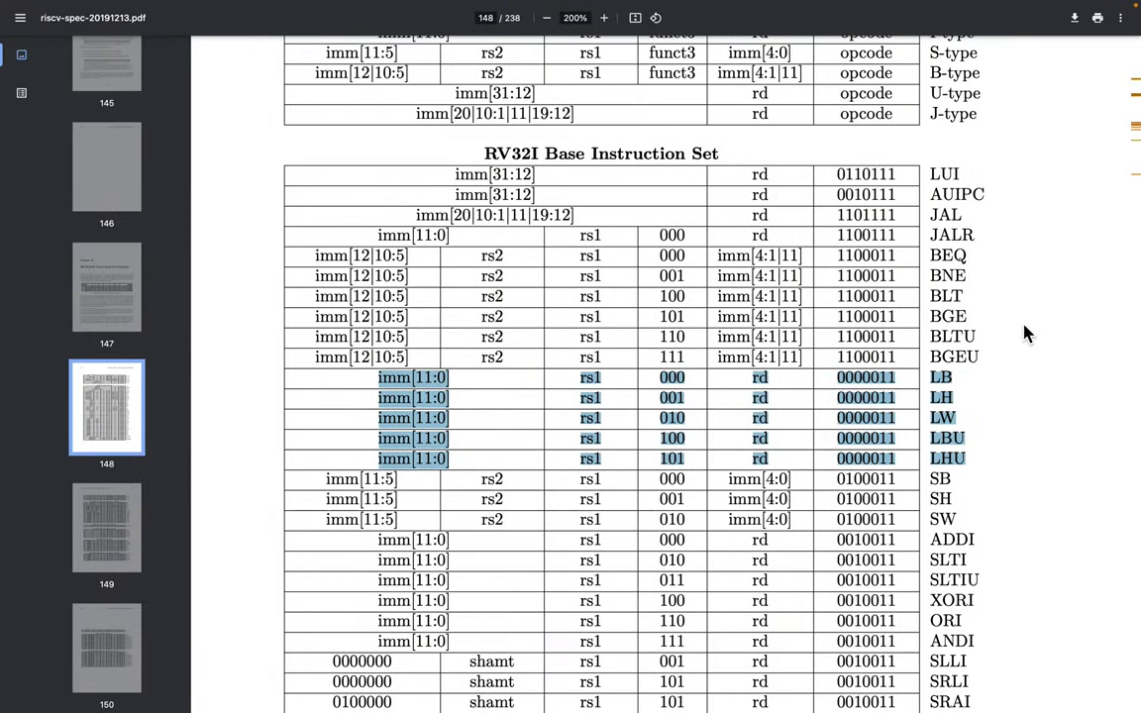
key("super+Tab")
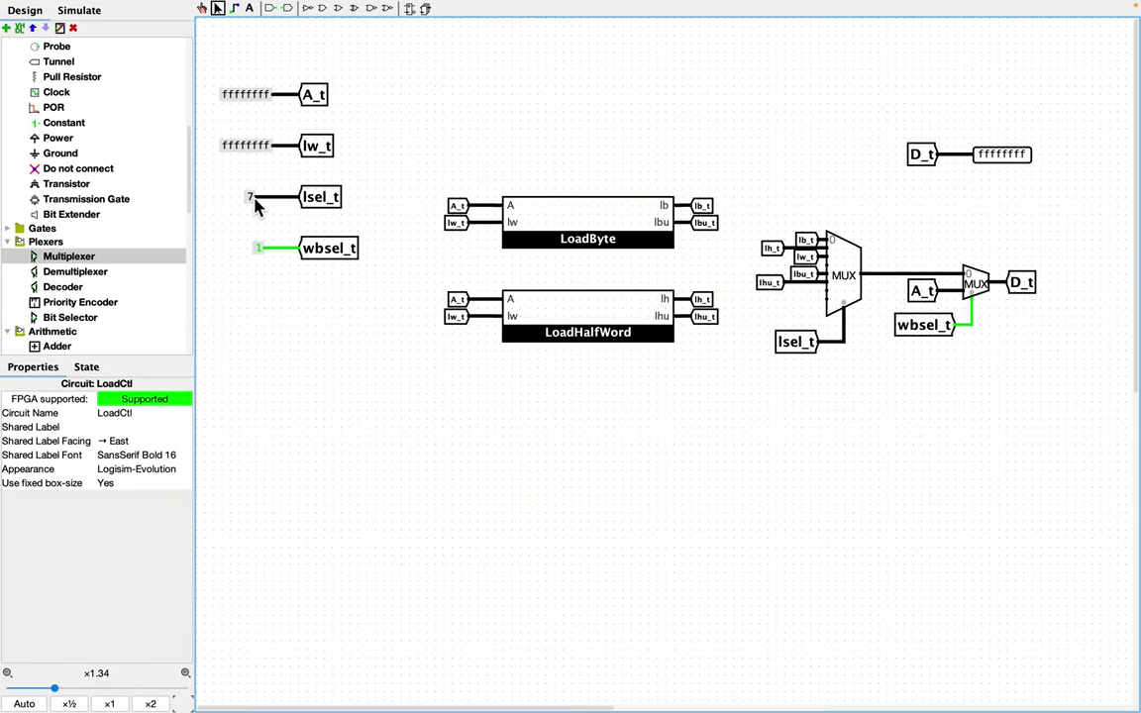
left_click(253, 201)
left_click(145, 442)
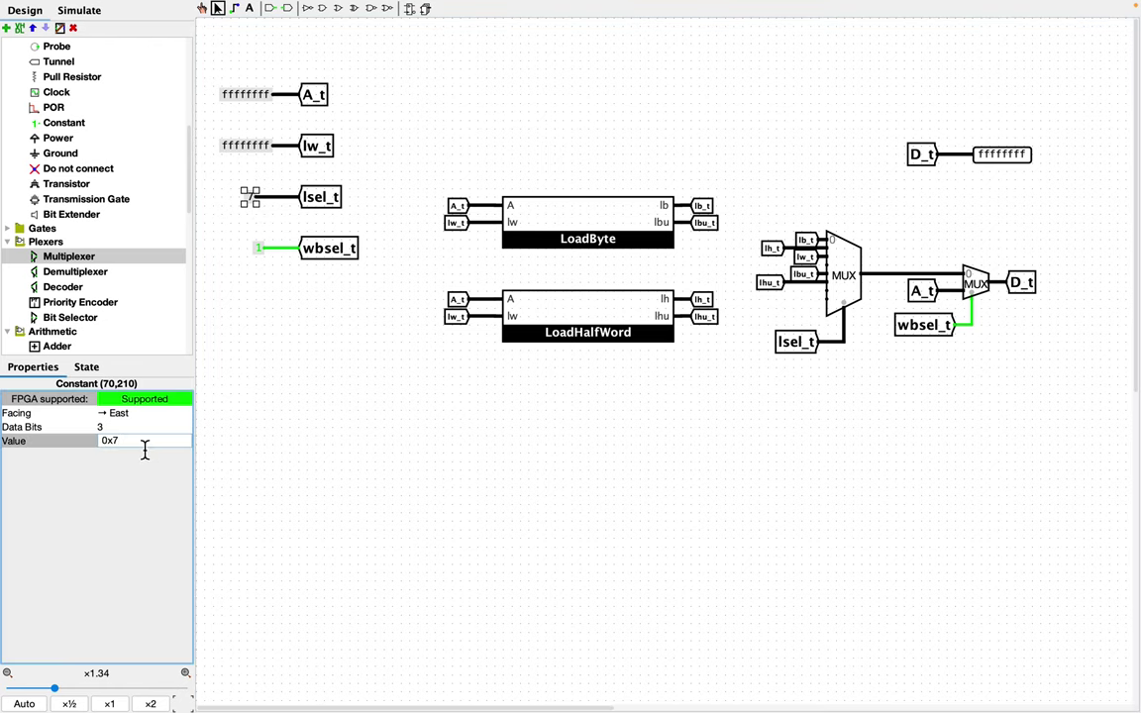
key("BackSpace")
type("0")
key("Return")
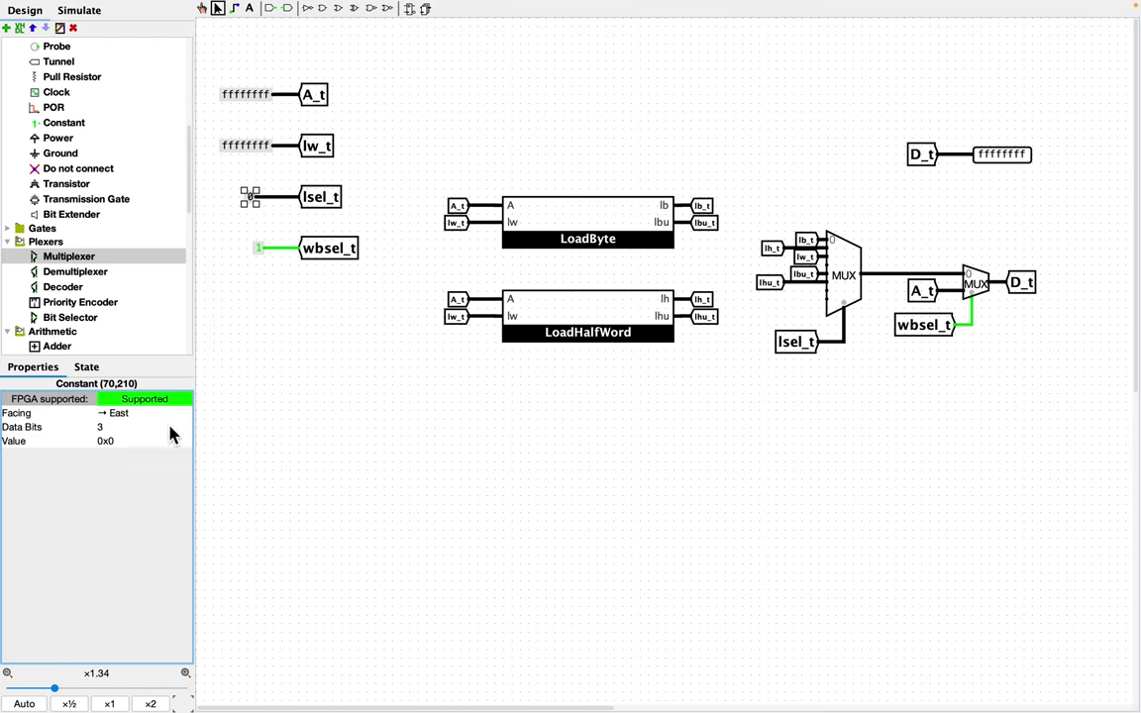
Step: Set the value of the constant feeding A_t to 0x3
left_click(253, 107)
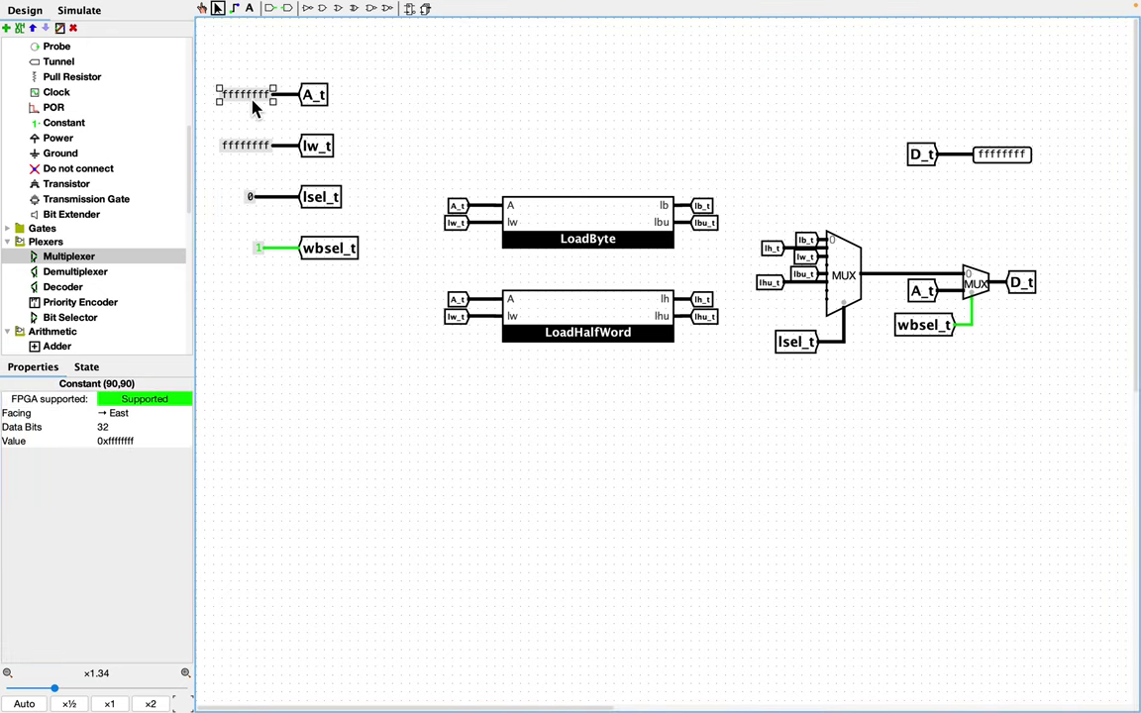
left_click(172, 448)
key("BackSpace")
key("BackSpace")
key("BackSpace")
key("BackSpace")
key("BackSpace")
key("BackSpace")
key("BackSpace")
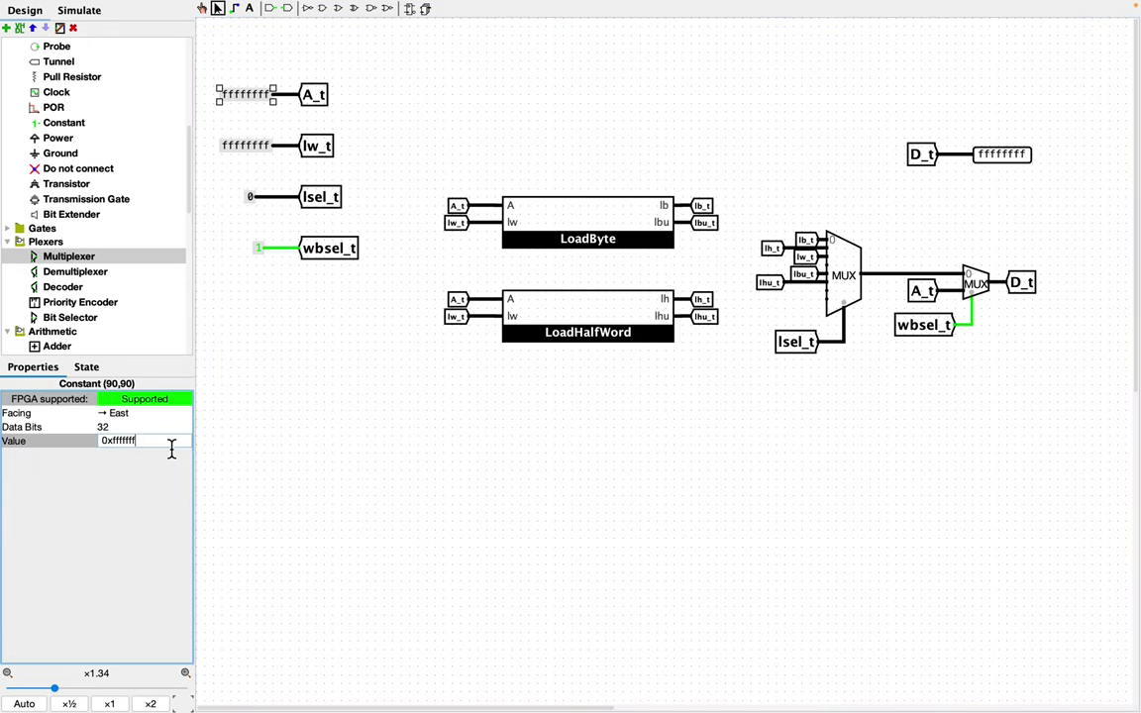
key("BackSpace")
type("3")
key("Return")
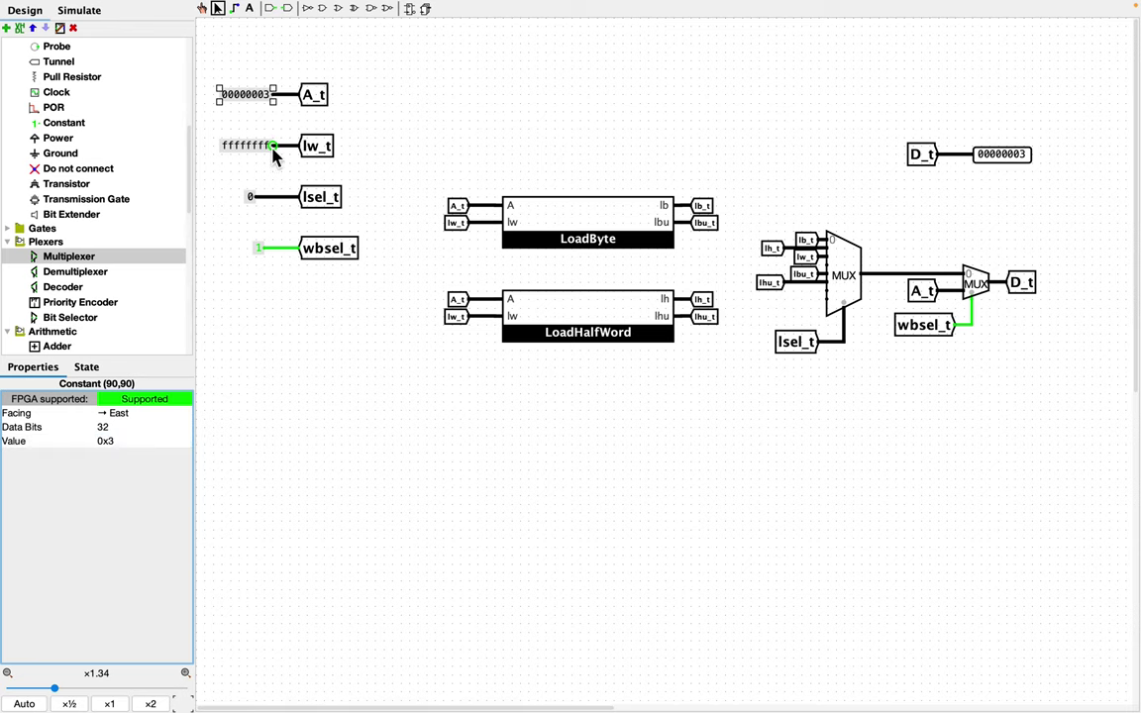
Step: Set the value of the constant feeding lw_t to 0x11223344
left_click(253, 149)
left_click(171, 445)
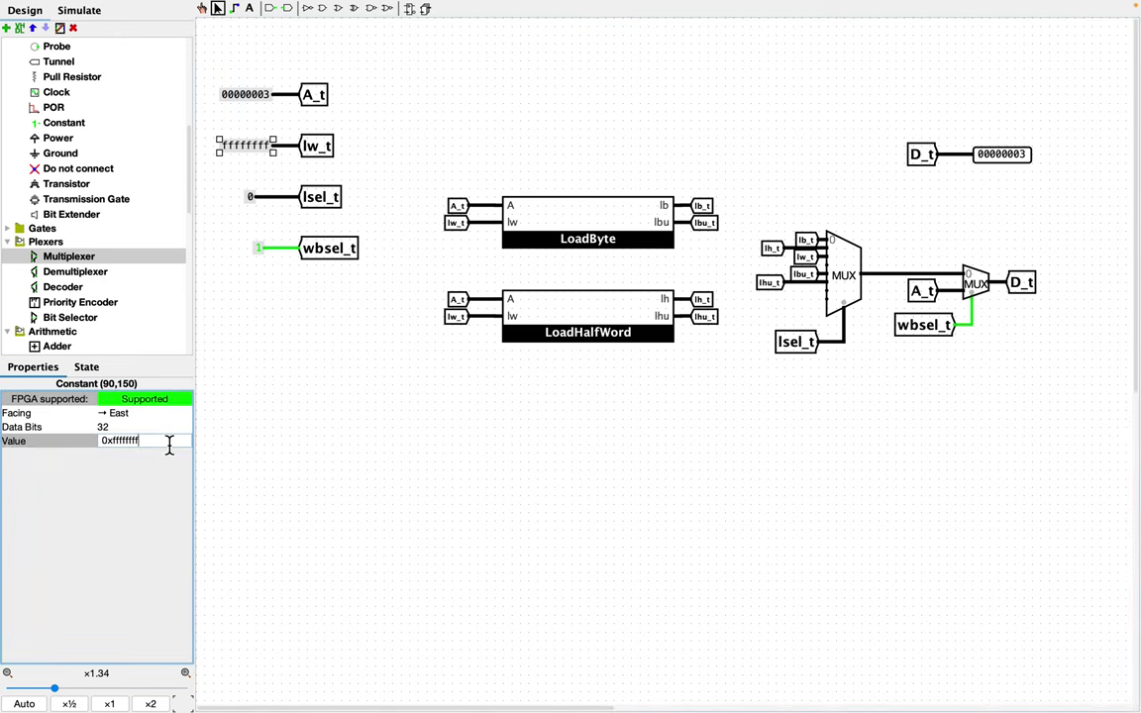
key("BackSpace")
key("BackSpace")
key("BackSpace")
key("BackSpace")
key("BackSpace")
key("BackSpace")
key("BackSpace")
key("BackSpace")
type("11223344")
key("Return")
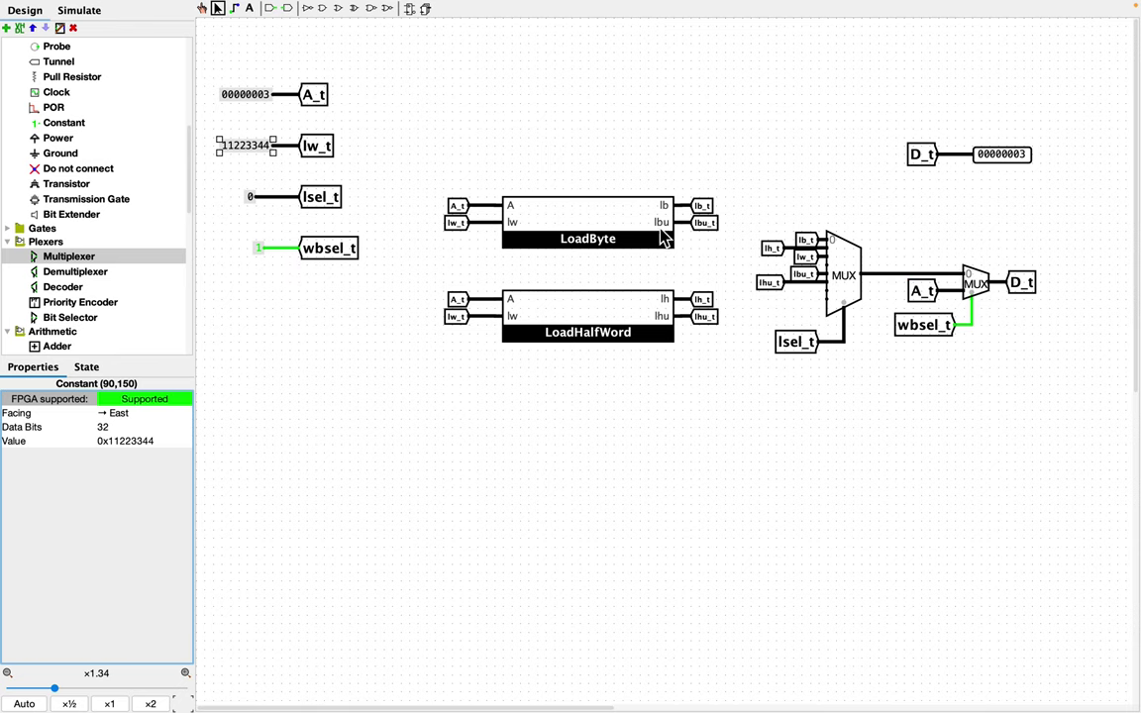
Step: Set the constant feeding wbsel_t to 0x0 so that D_t outputs the load data
left_click(326, 250)
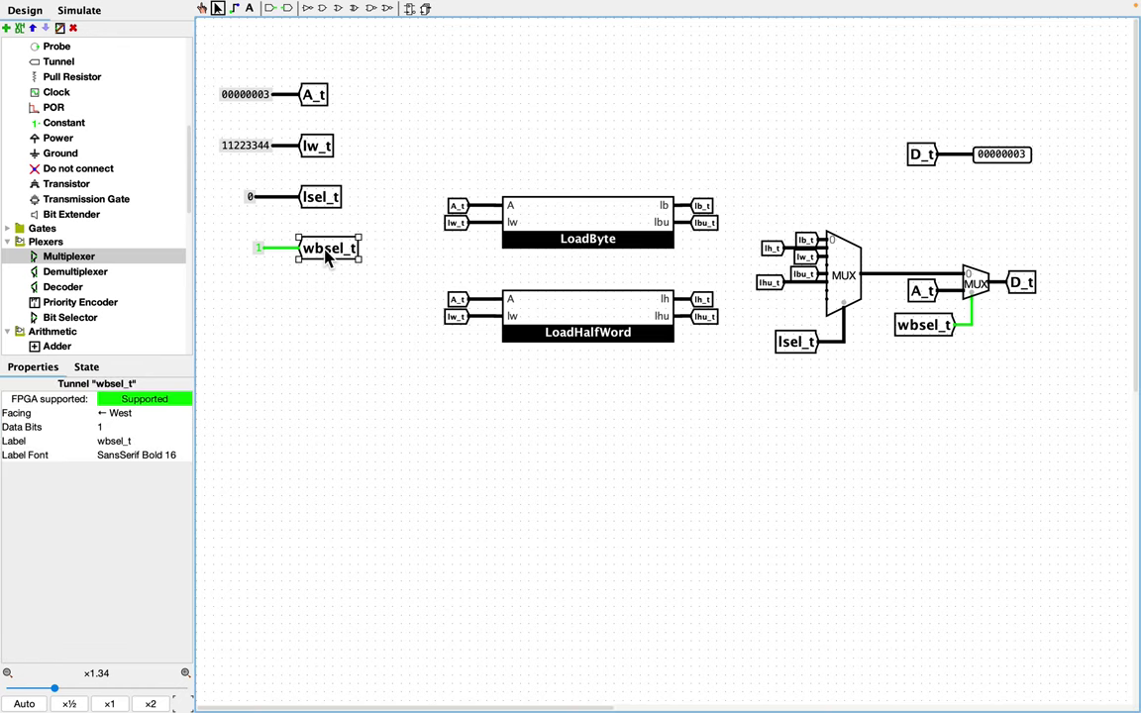
left_click(258, 247)
left_click(151, 441)
key("BackSpace")
type("0x0")
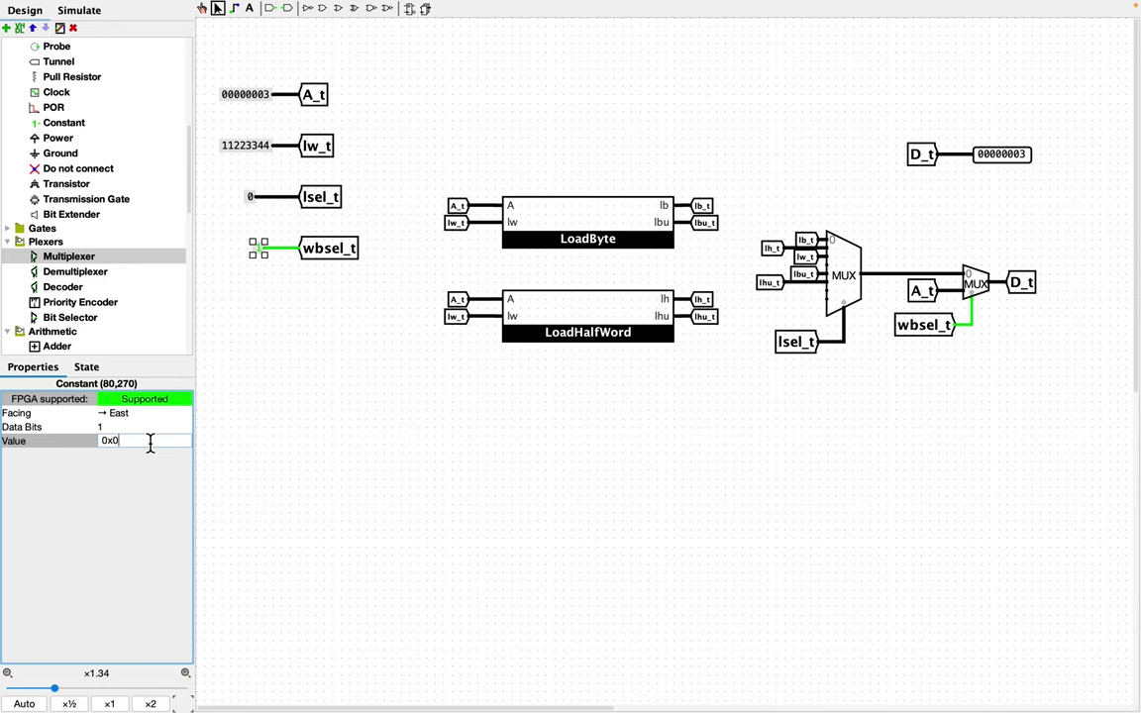
key("Return")
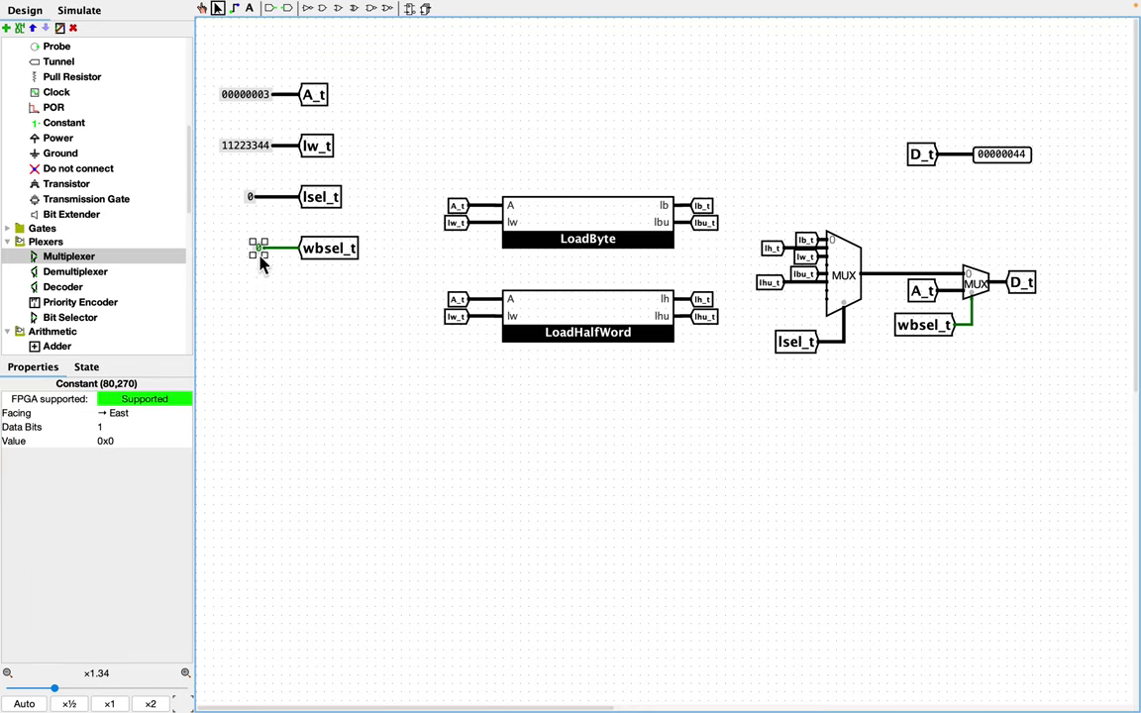
Step: Set the constant feeding wbsel_t to 0x1 so that D_t outputs A
left_click(156, 443)
key("BackSpace")
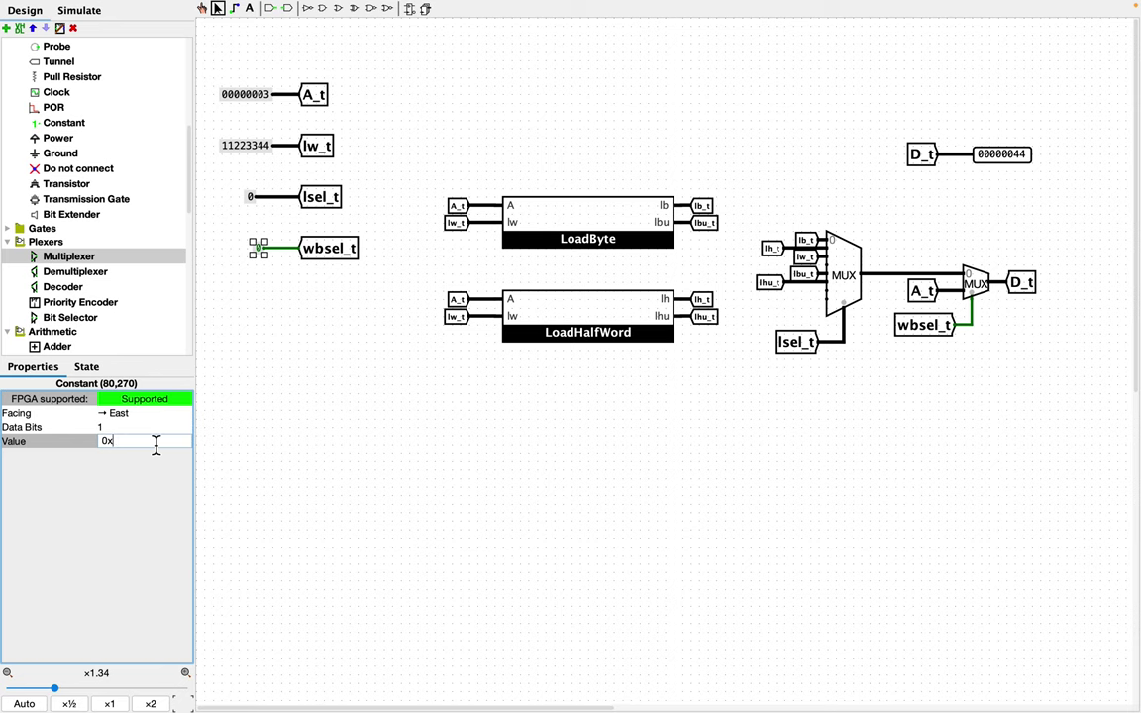
type("1")
key("Return")
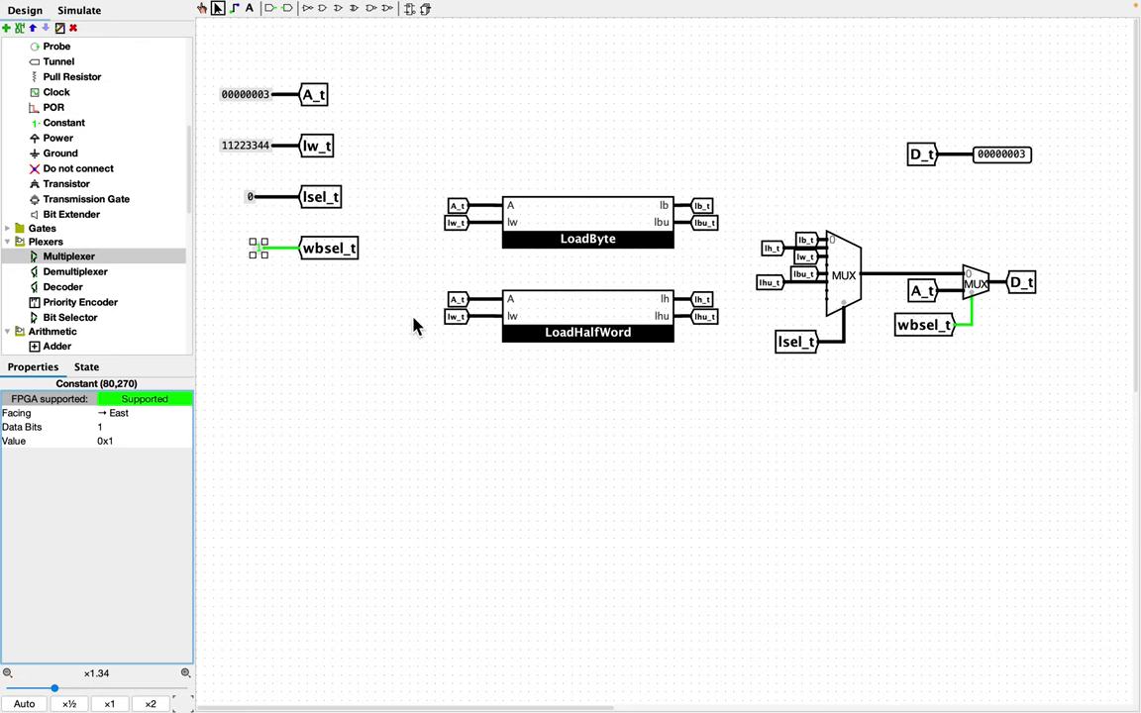
Step: Look up the LH code in the RISC-V specification PDF and set the constant feeding lsel_t to 0x1
key("super+Tab")
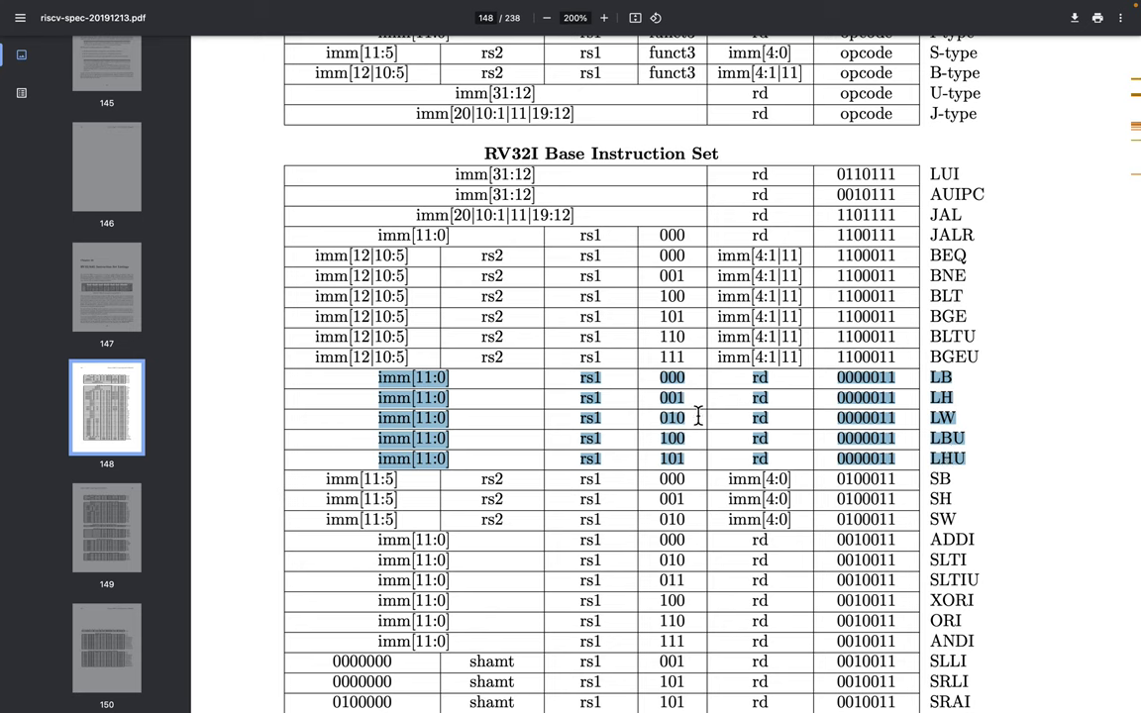
key("ctrl+Left")
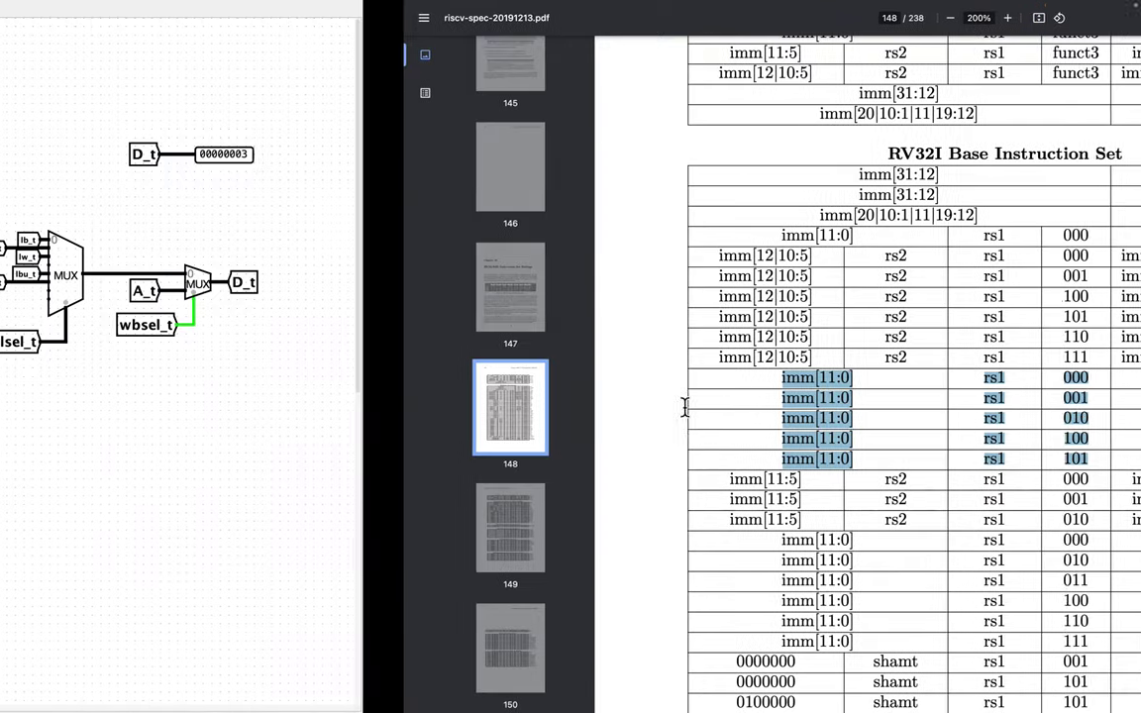
left_click(254, 198)
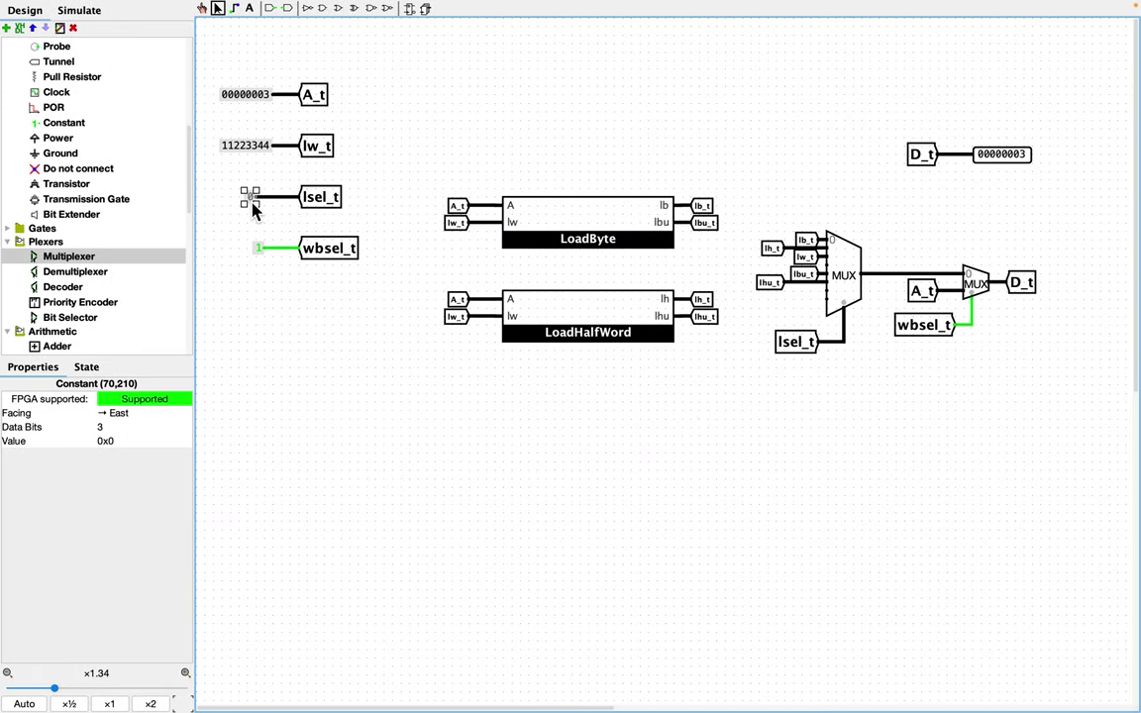
left_click(145, 440)
key("BackSpace")
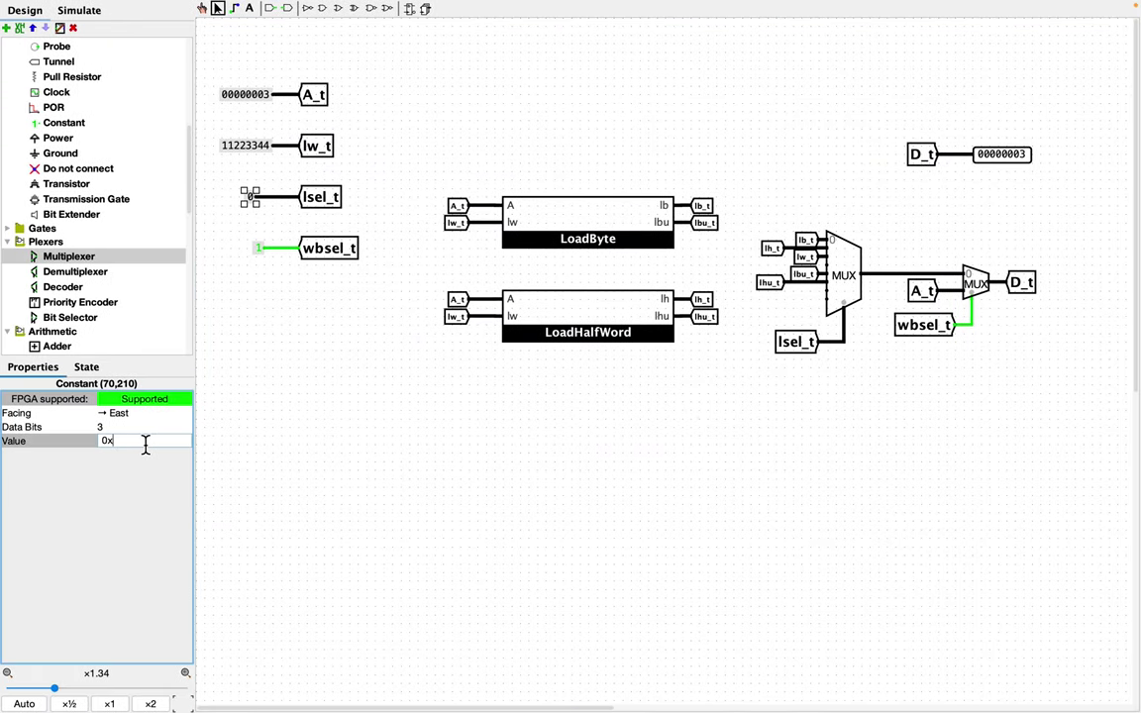
type("1")
key("Return")
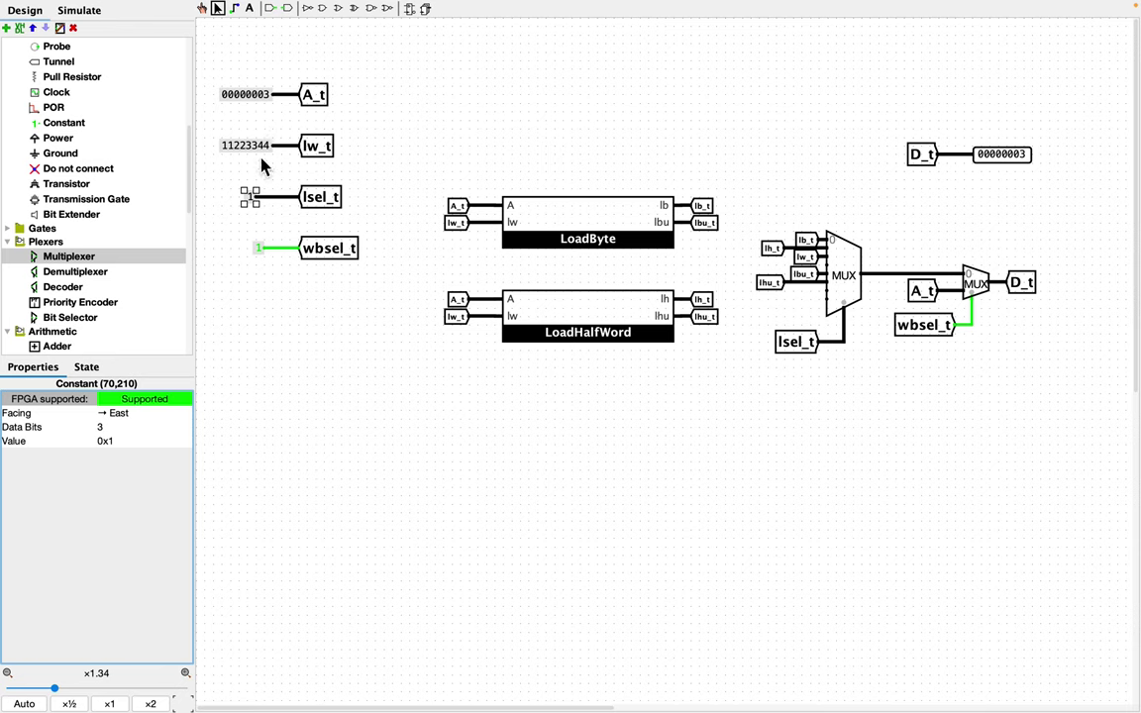
Step: Set the value of the constant feeding A_t to 0x2
left_click(259, 96)
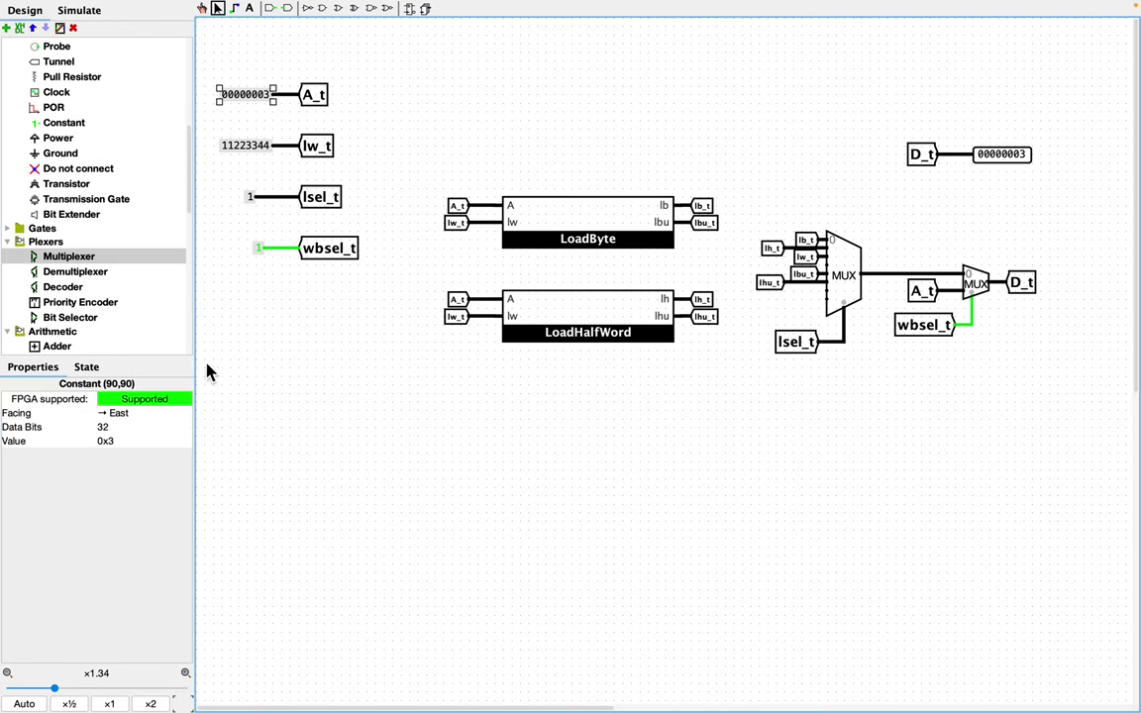
left_click(125, 444)
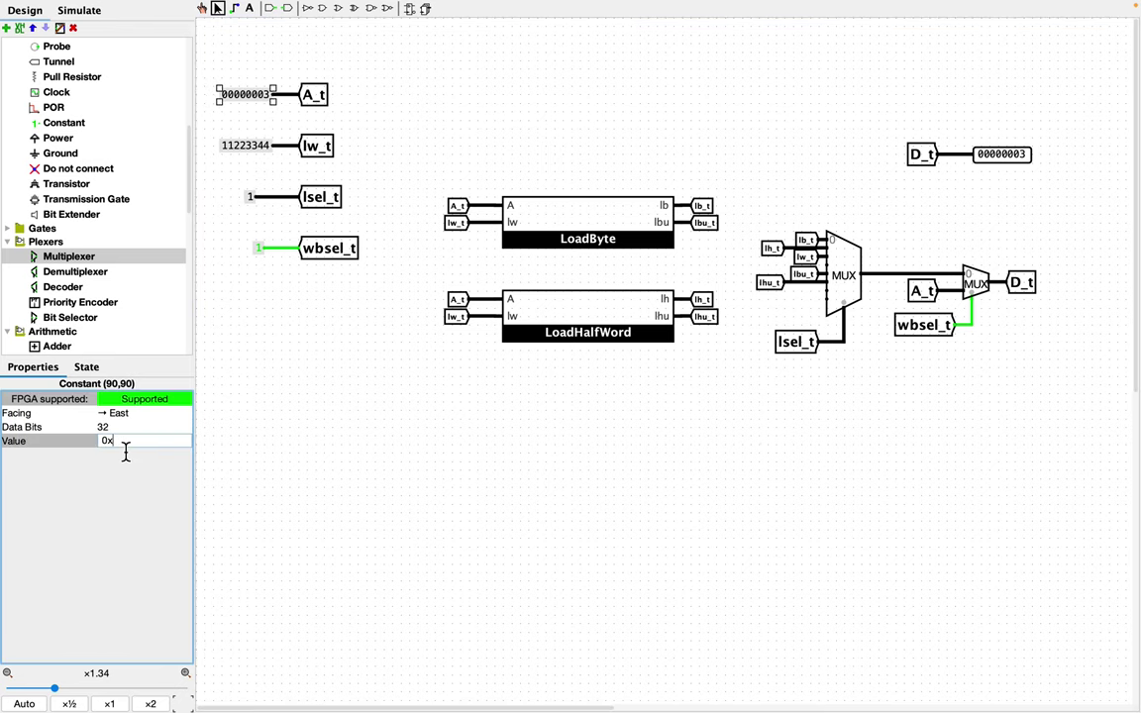
type("2")
key("Return")
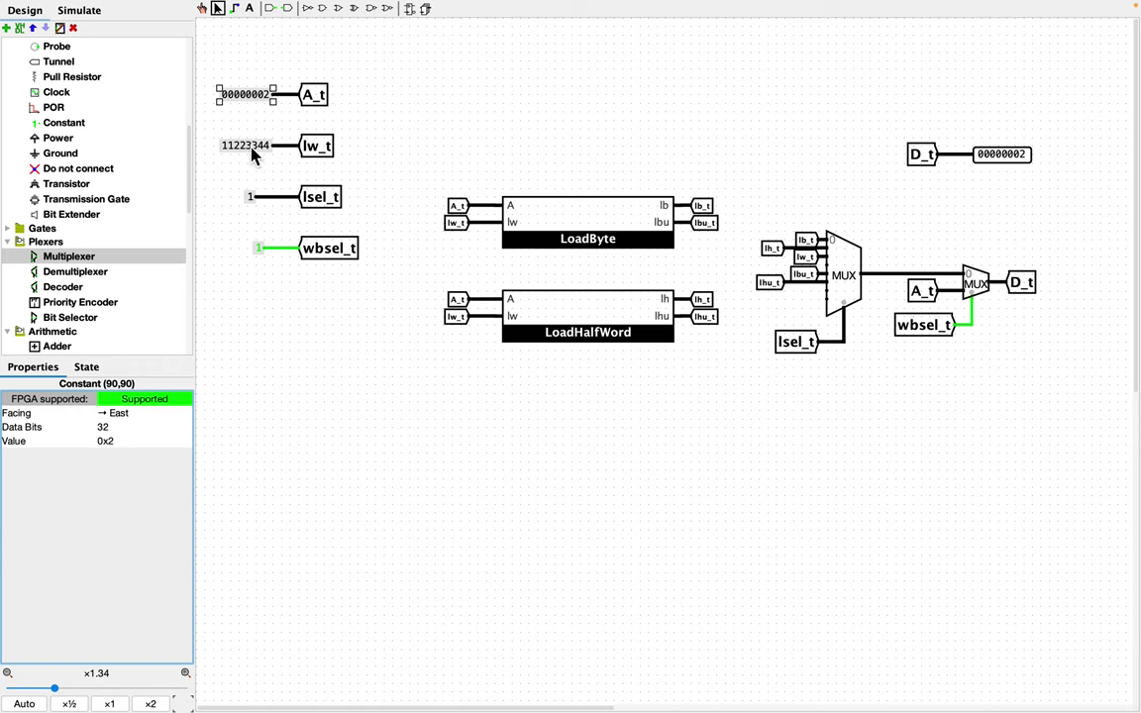
Step: Switch the constant feeding wbsel_t to 0x0 to test the half-word load on D_t
left_click(260, 254)
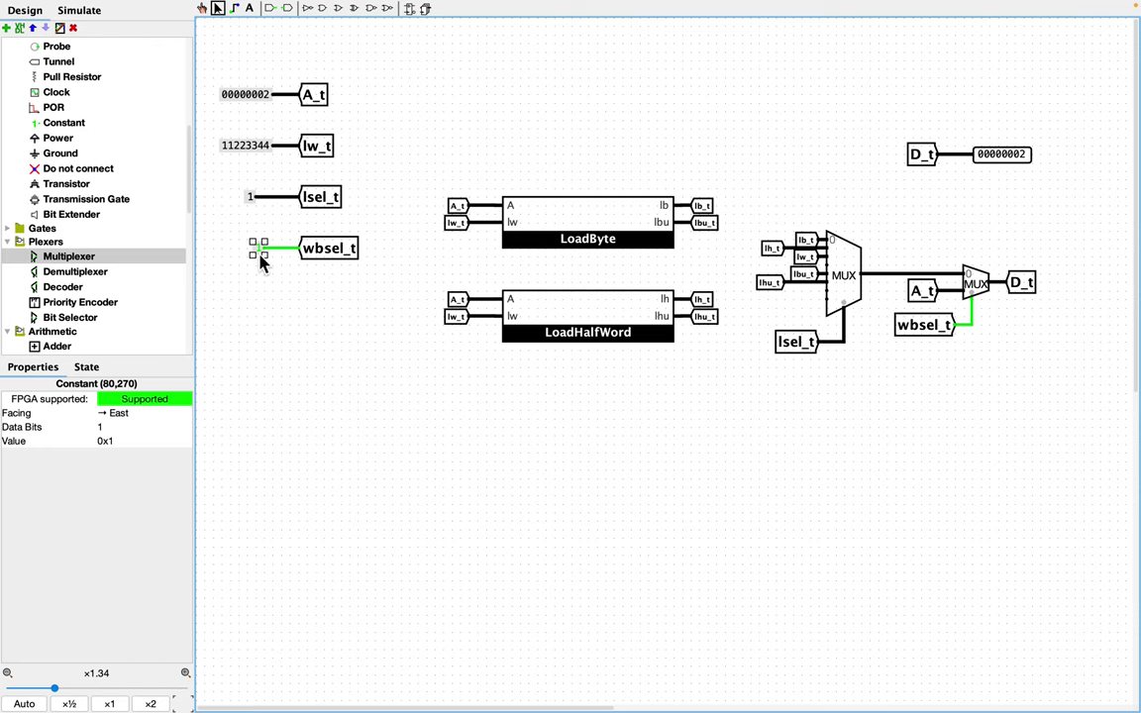
left_click(121, 441)
key("BackSpace")
type("0")
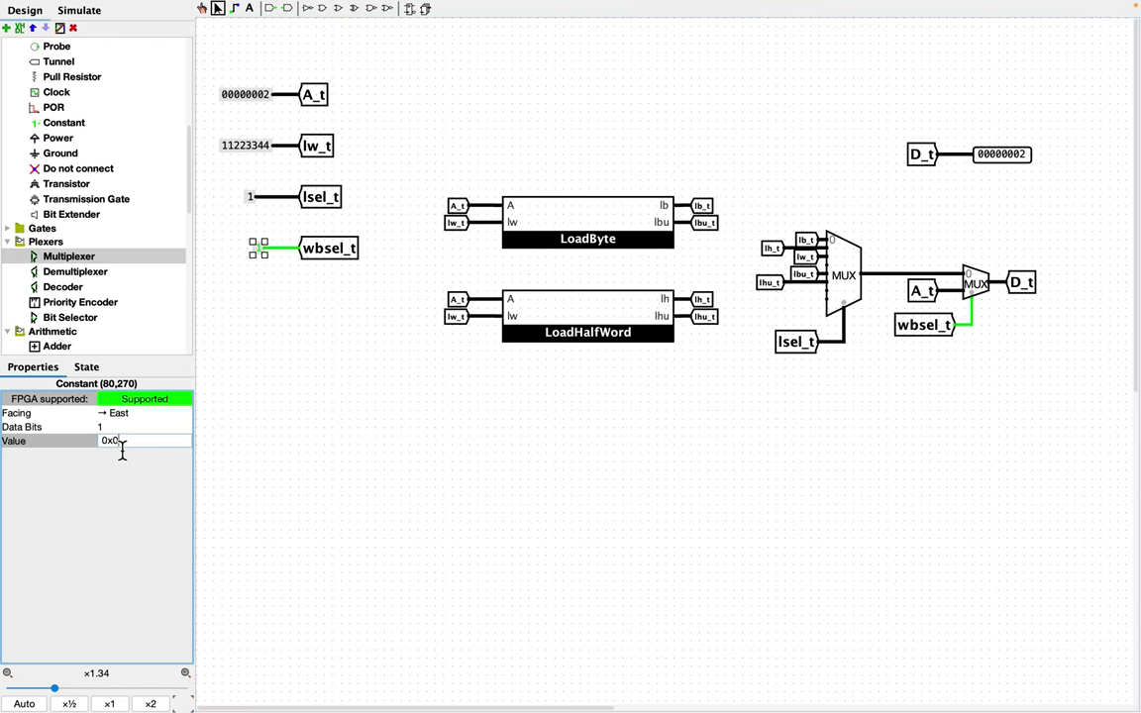
key("Return")
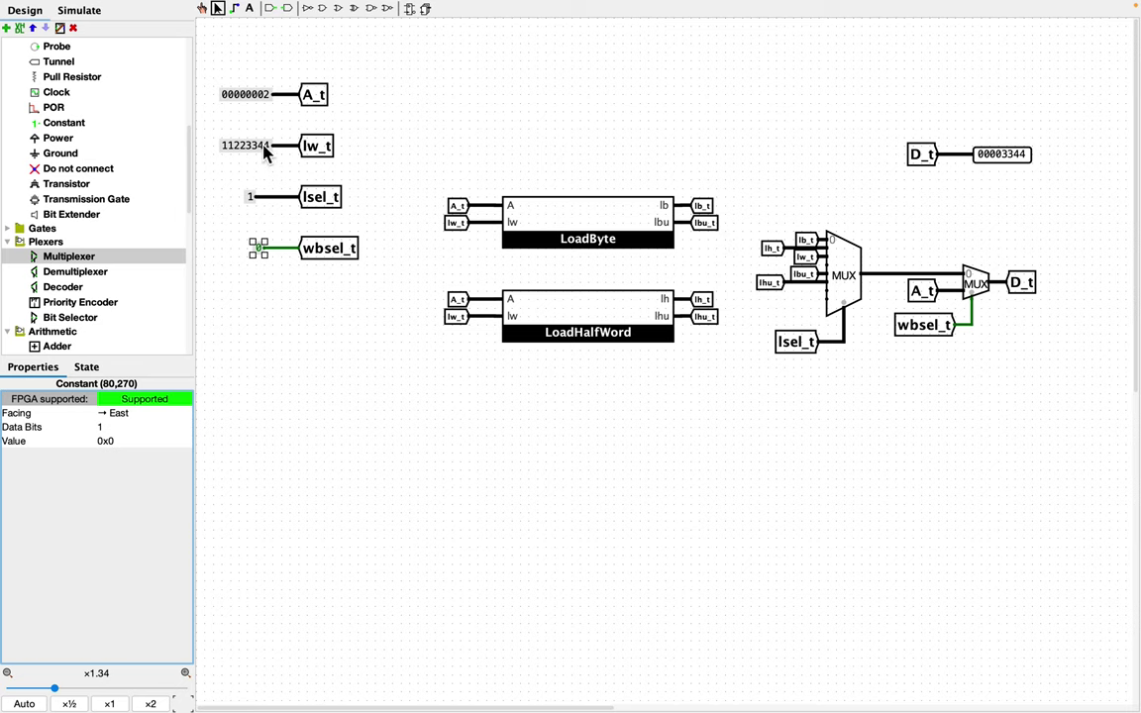
Step: Set the value of the constant feeding A_t to 0x0
left_click(269, 99)
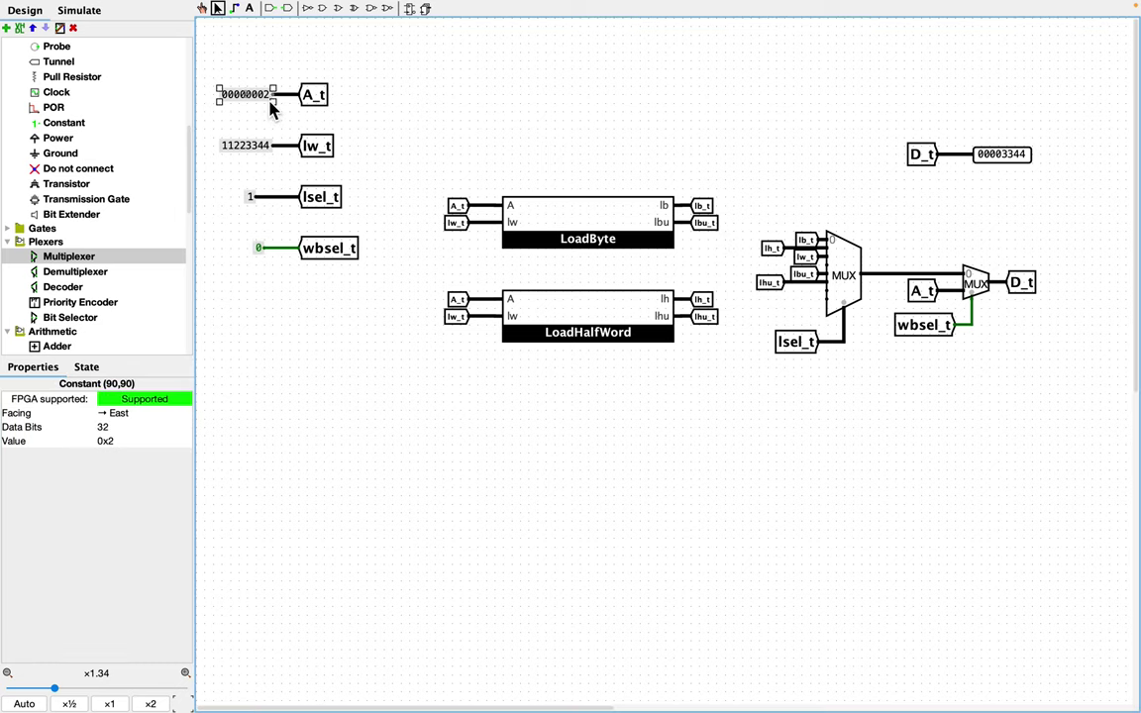
left_click(145, 446)
key("BackSpace")
type("0")
key("Return")
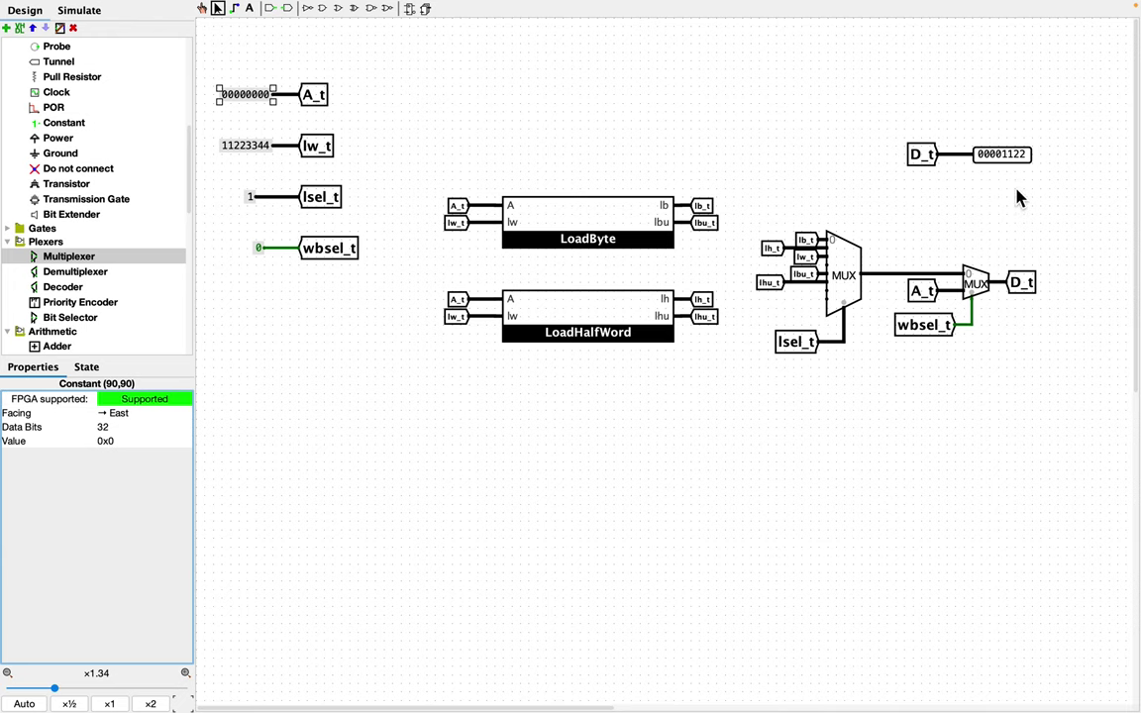
Step: Check the load instructions in the specification PDF, then set the constant feeding lw_t to 0x81223344 to test sign extension
key("super+Tab")
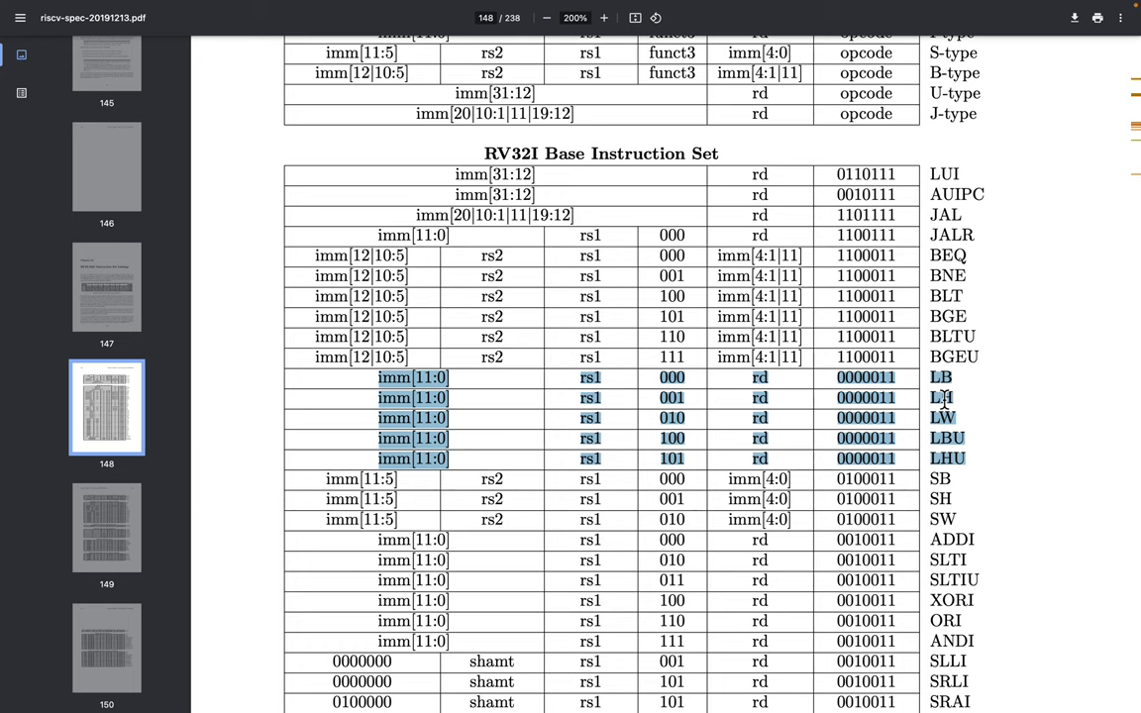
key("super+Tab")
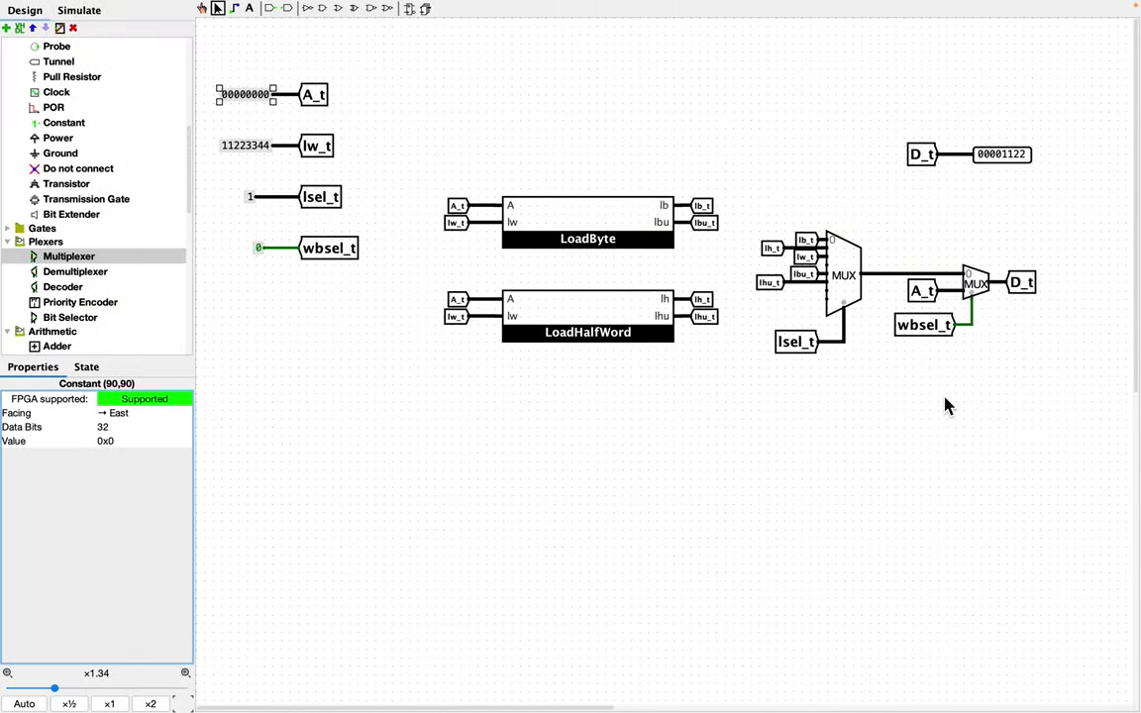
left_click(245, 146)
left_click(178, 445)
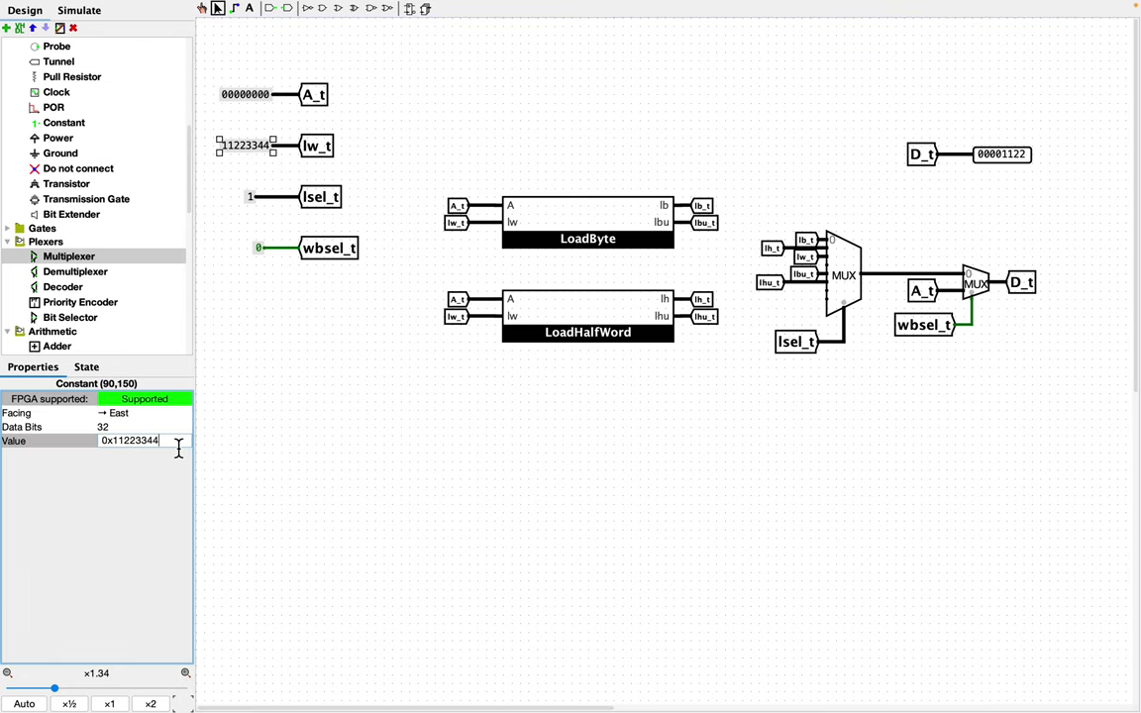
key("Left")
key("Left")
key("Left")
key("Left")
key("Left")
key("Left")
key("Left")
key("BackSpace")
type("8")
key("Return")
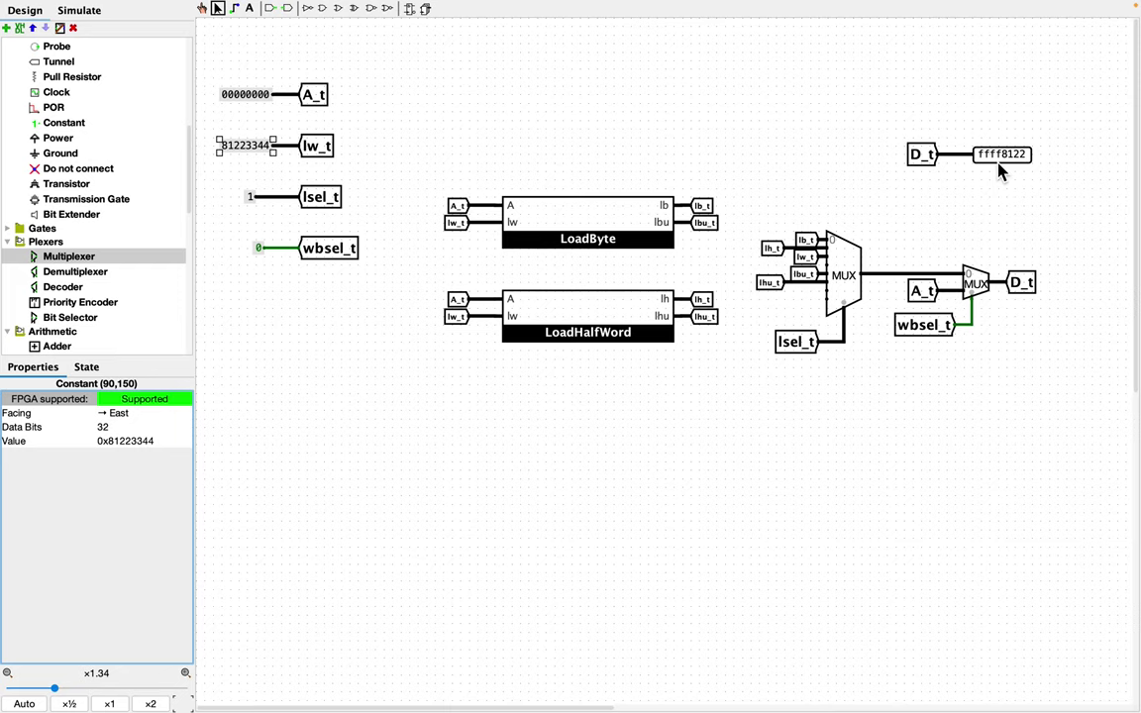
Step: Look up the LHU code in the specification PDF and set the constant feeding lsel_t to 0x5
key("ctrl+Right")
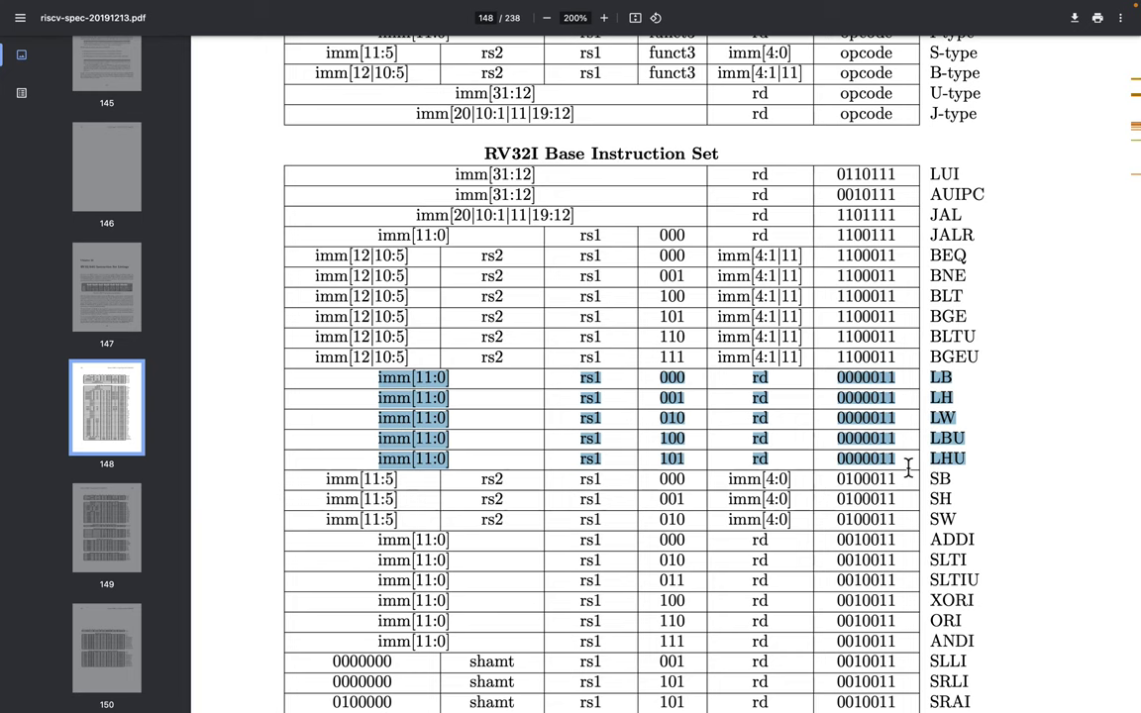
left_click(665, 470)
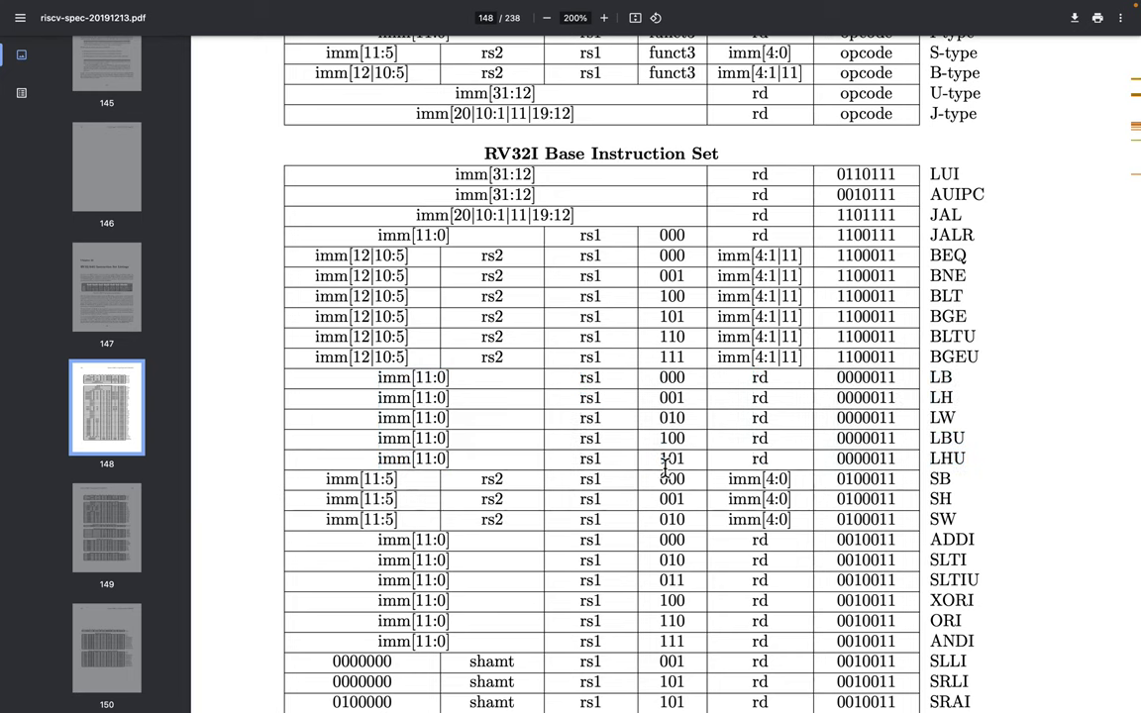
left_click_drag(665, 468, 695, 468)
key("ctrl+Left")
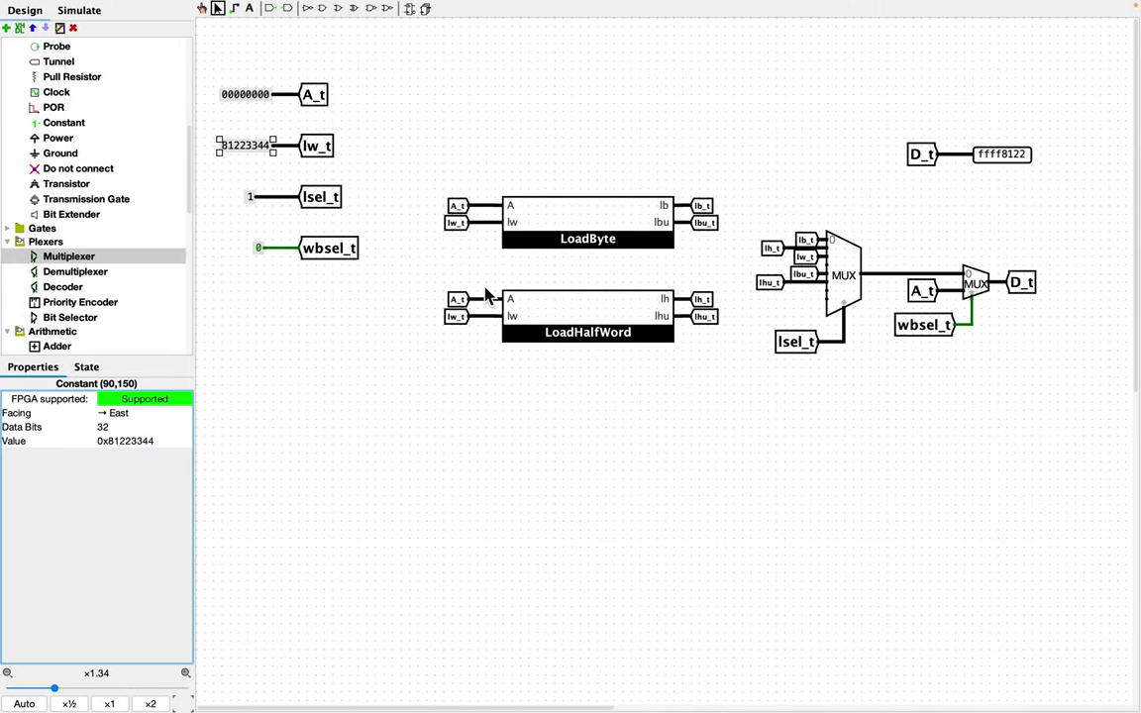
left_click(251, 200)
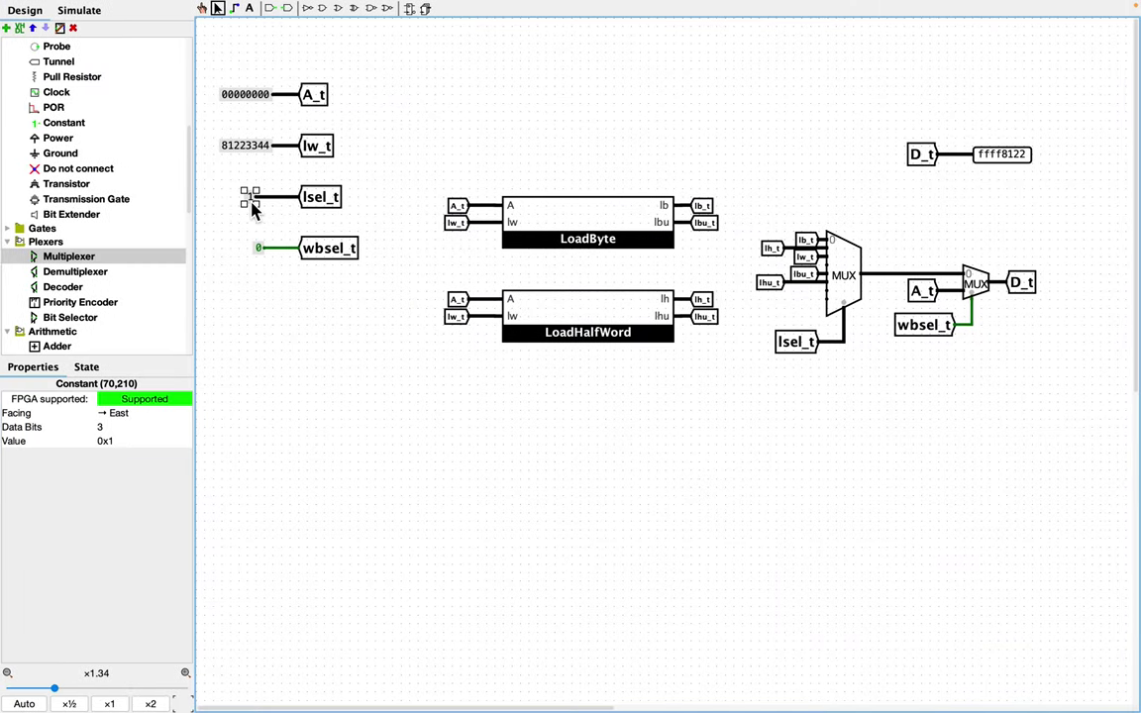
left_click(145, 446)
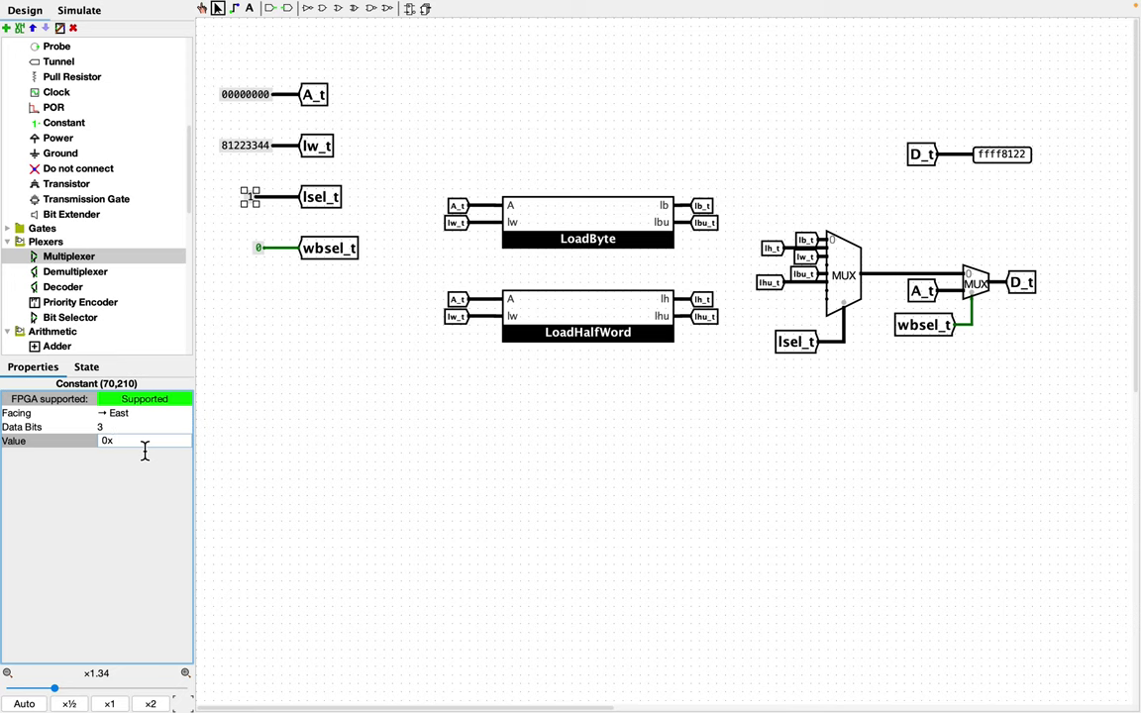
type("5")
key("Return")
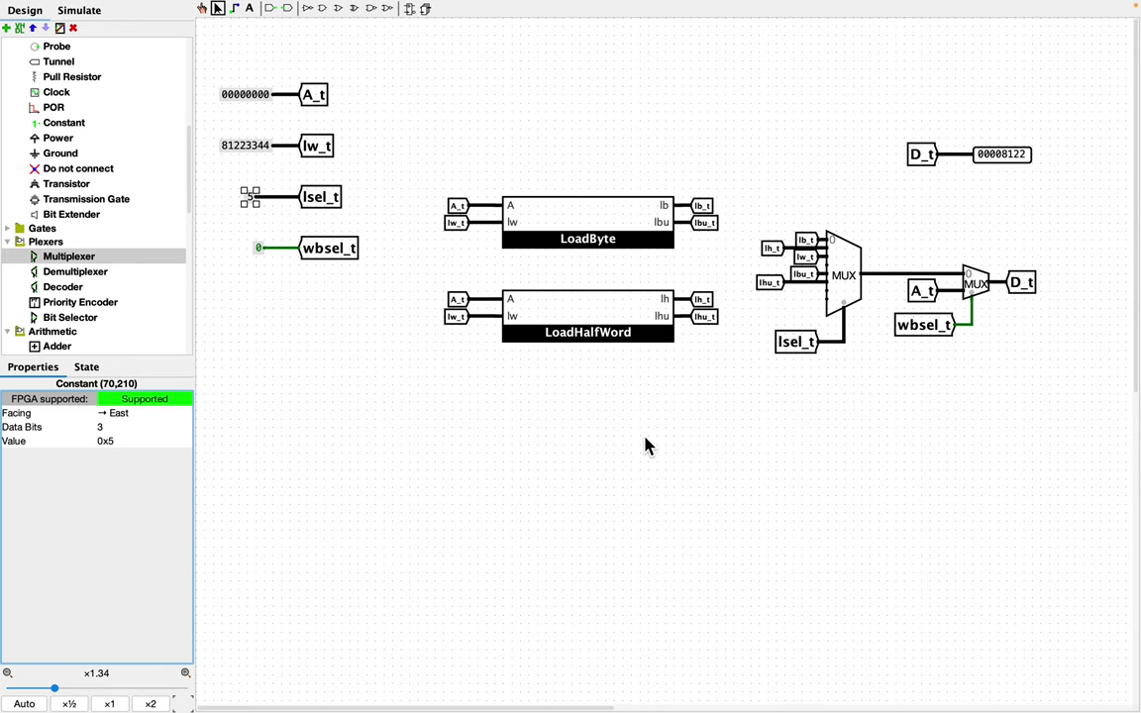
Step: Delete the four test constants feeding A_t, lw_t, lsel_t and wbsel_t
left_click(247, 101)
key("Delete")
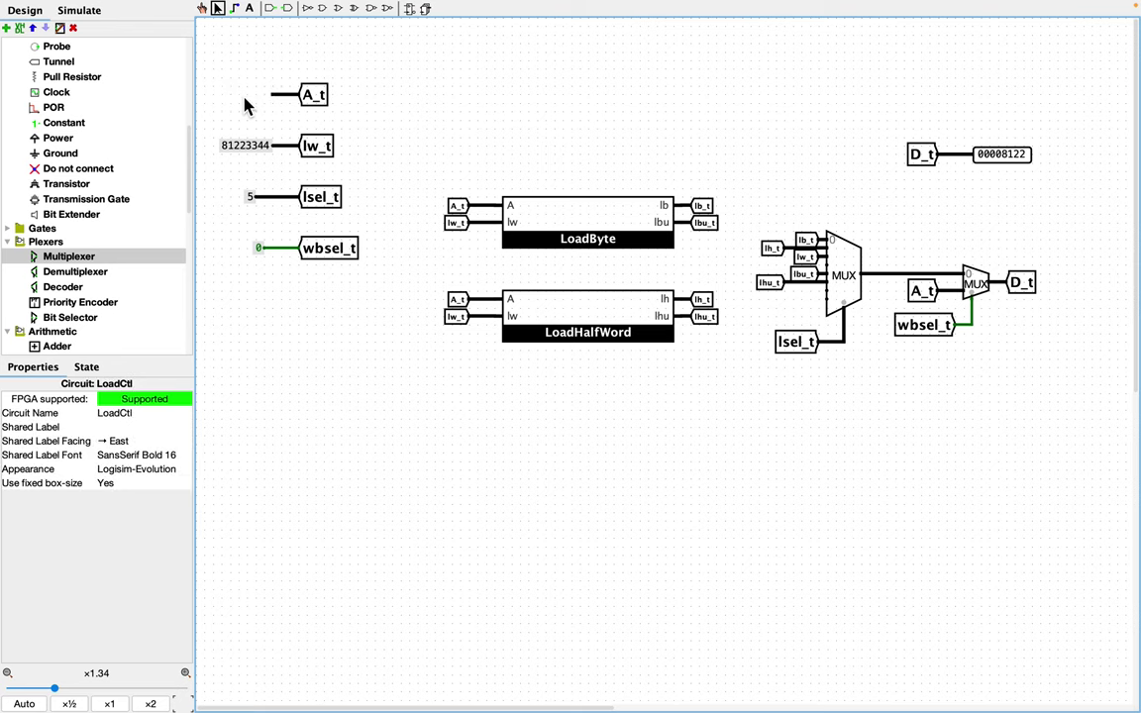
left_click(252, 151)
key("Delete")
left_click(250, 196)
key("Delete")
left_click(259, 247)
key("Delete")
Step: Place 32-bit input pins for A_t and lw_t, a 3-bit pin for lsel_t and a 1-bit pin for wbsel_t
scroll(99, 149, "up", 3)
left_click(50, 113)
left_click(139, 440)
type("32")
left_click(237, 99)
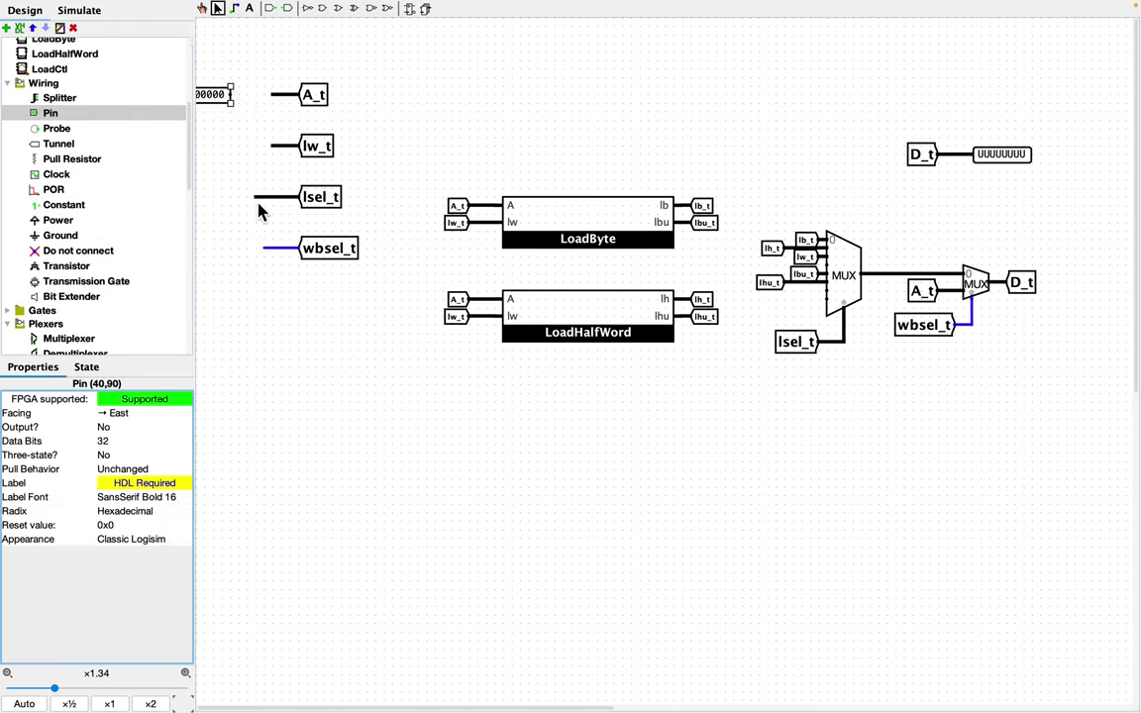
left_click(238, 158)
key("3")
left_click(241, 208)
key("1")
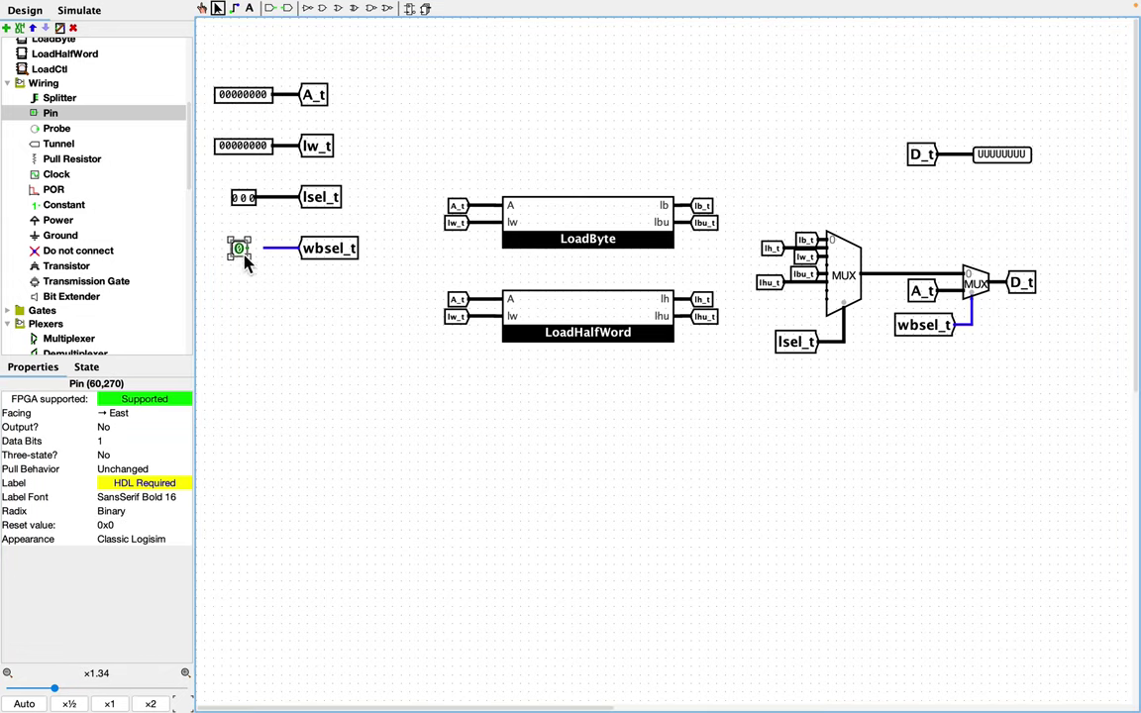
Step: Label the input pins A, lw, lsel and wbsel and the output pin D, and shift the inputs with their tunnels slightly east
left_click(245, 257)
type("AlwlselwbselD")
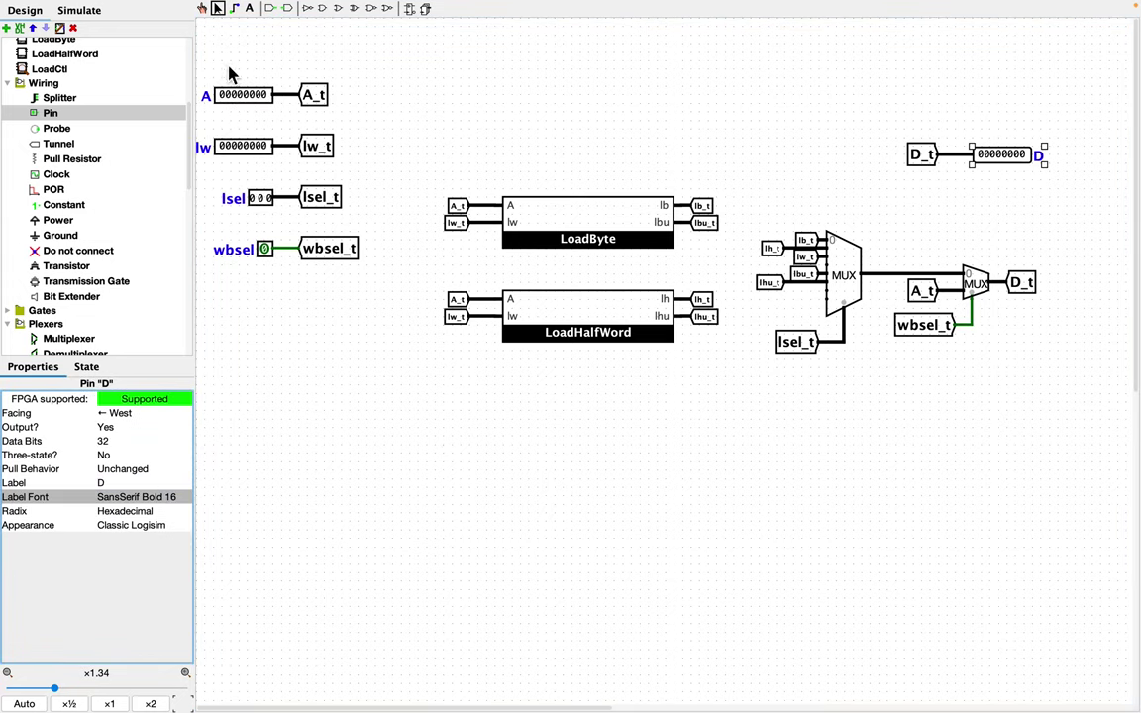
left_click_drag(198, 61, 341, 292)
left_click_drag(267, 296, 284, 311)
scroll(111, 222, "up", 5)
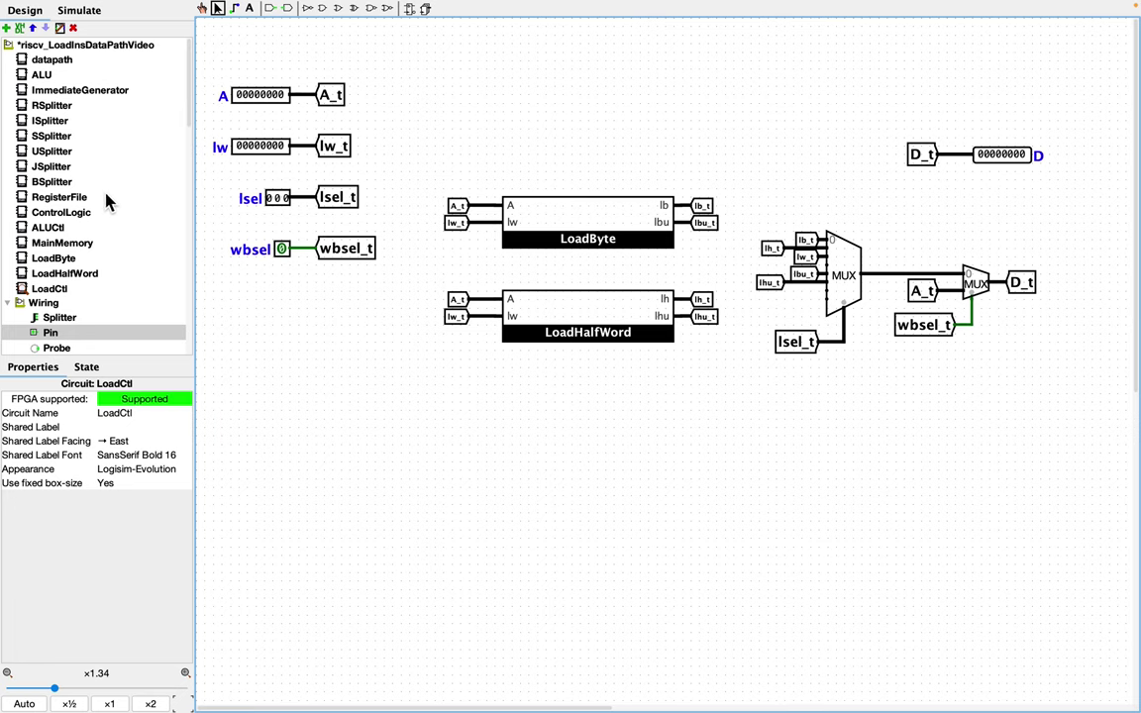
Step: In the datapath circuit, place a LoadCtl instance between the ImmediateGenerator and the RAM, shifting the RAM southeast to make room
double_click(63, 59)
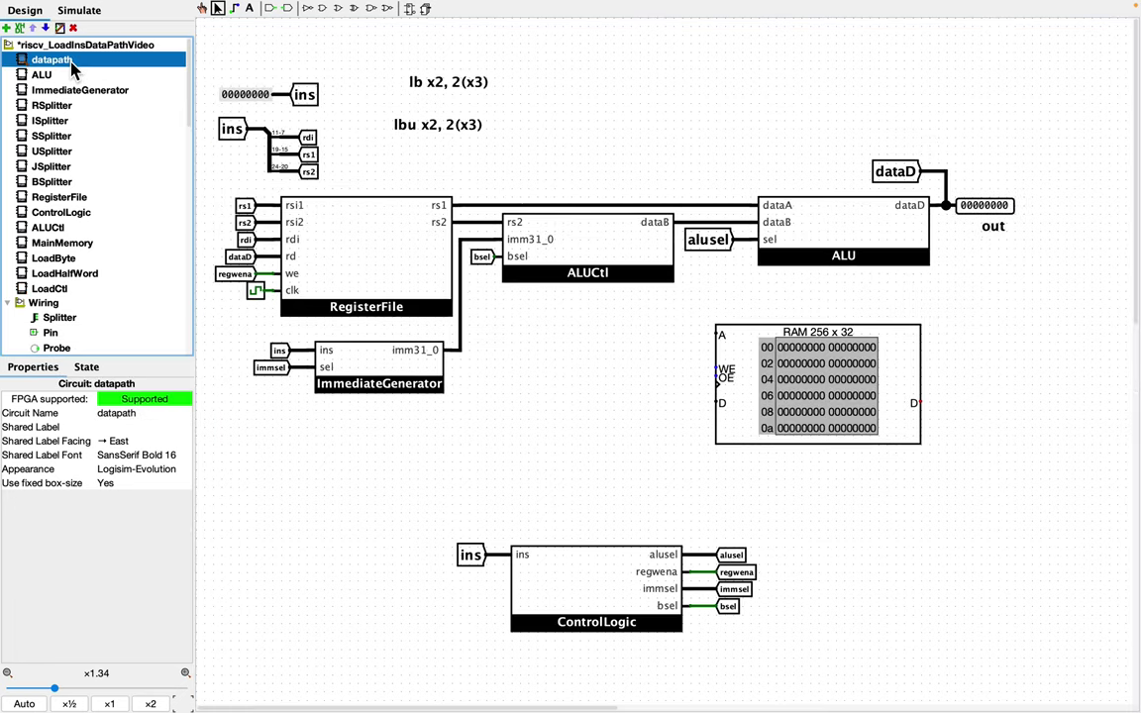
left_click(50, 288)
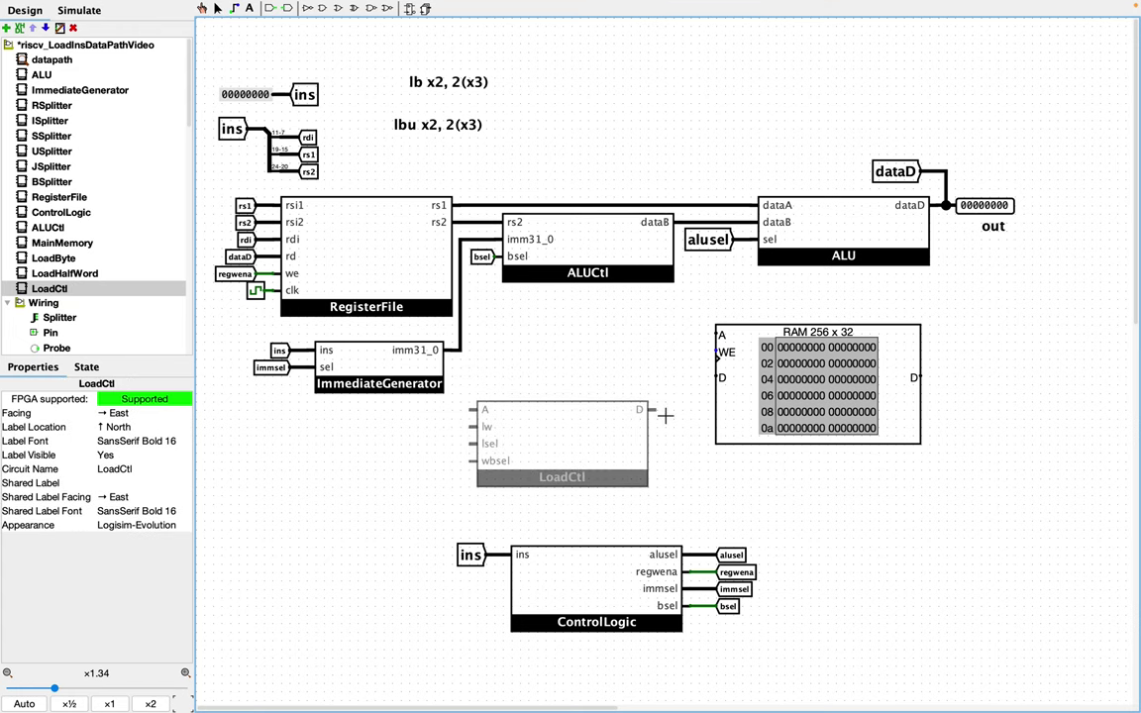
left_click(667, 404)
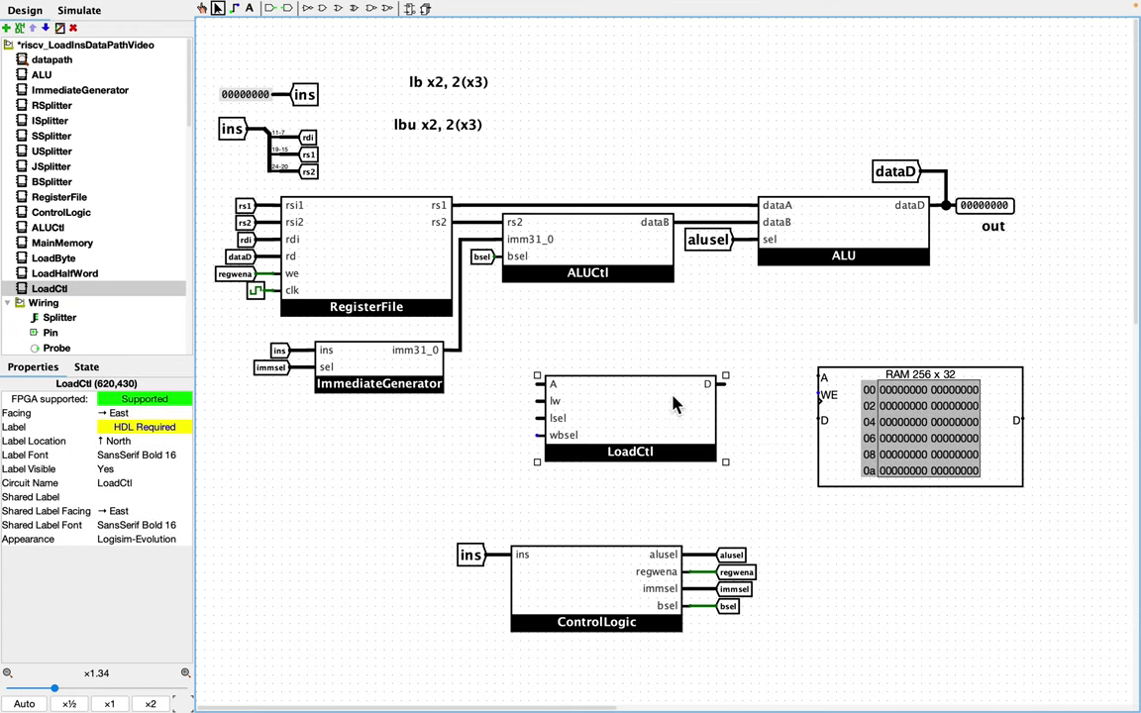
left_click(955, 147)
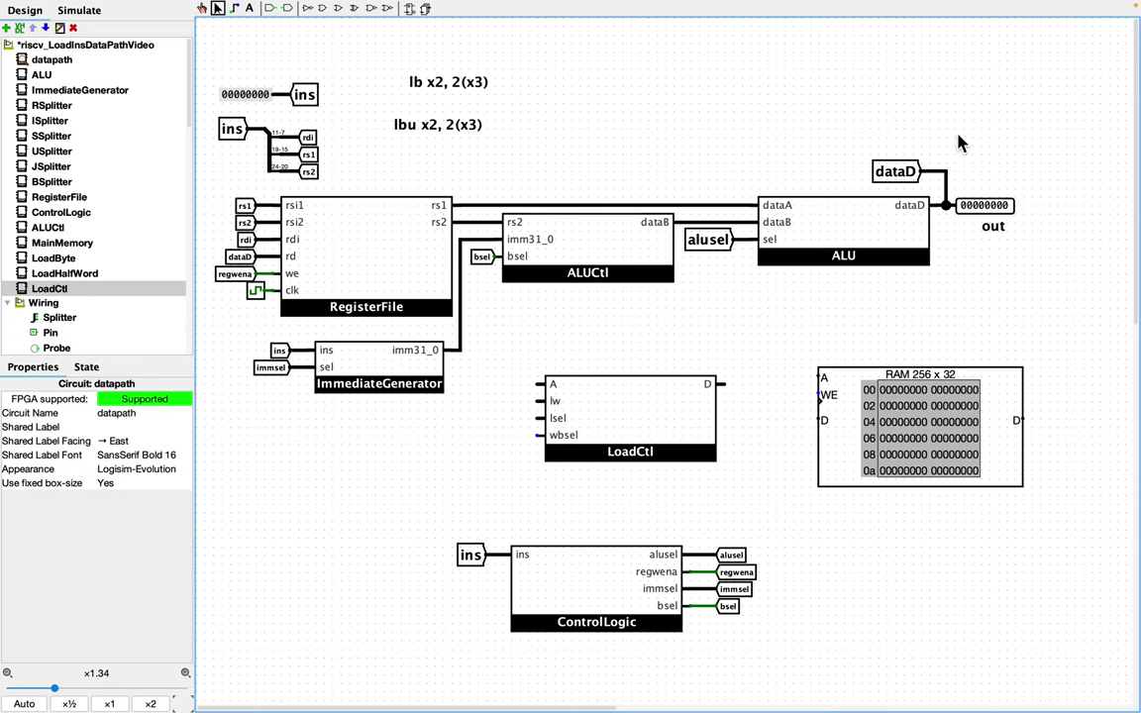
Step: Rename the tunnel on the ALU's dataD output as ALU_A
left_click(900, 172)
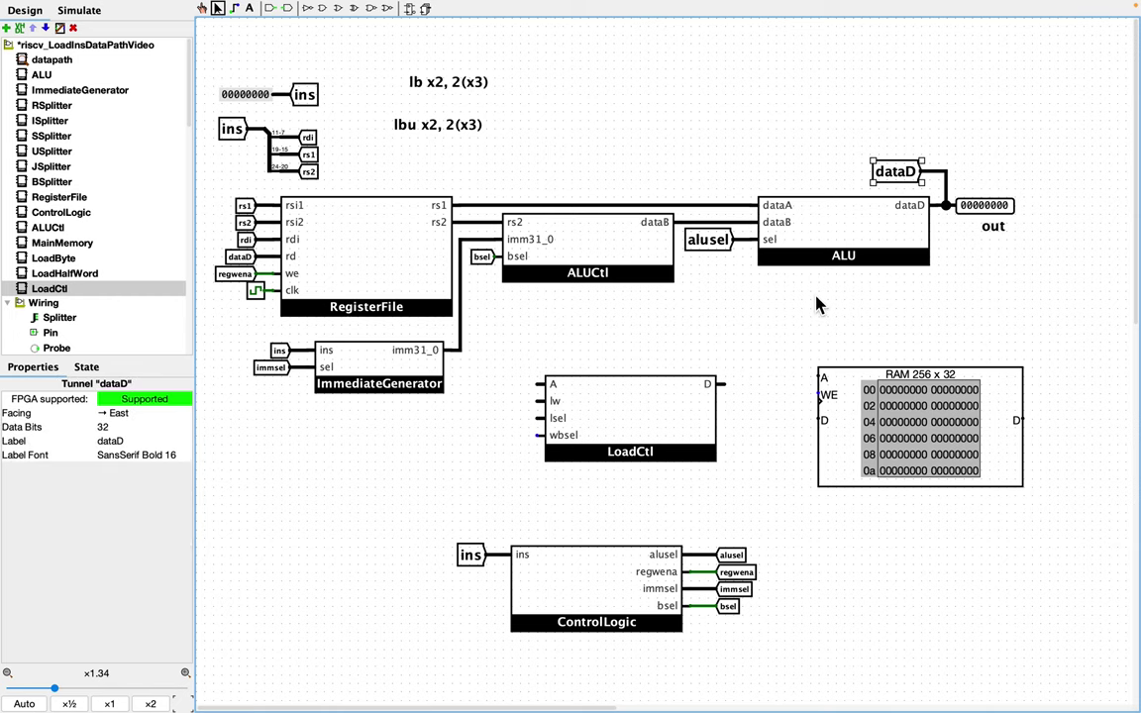
left_click(135, 441)
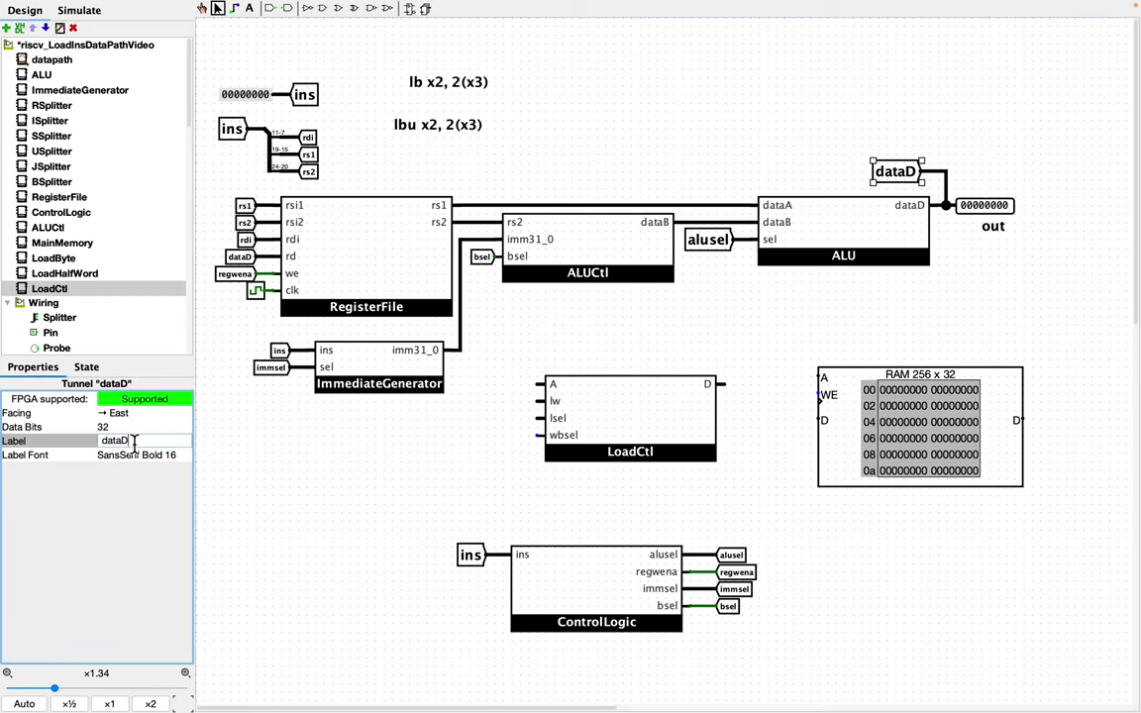
key("BackSpace")
key("BackSpace")
key("BackSpace")
key("BackSpace")
key("BackSpace")
type("ALU")
left_click(138, 450)
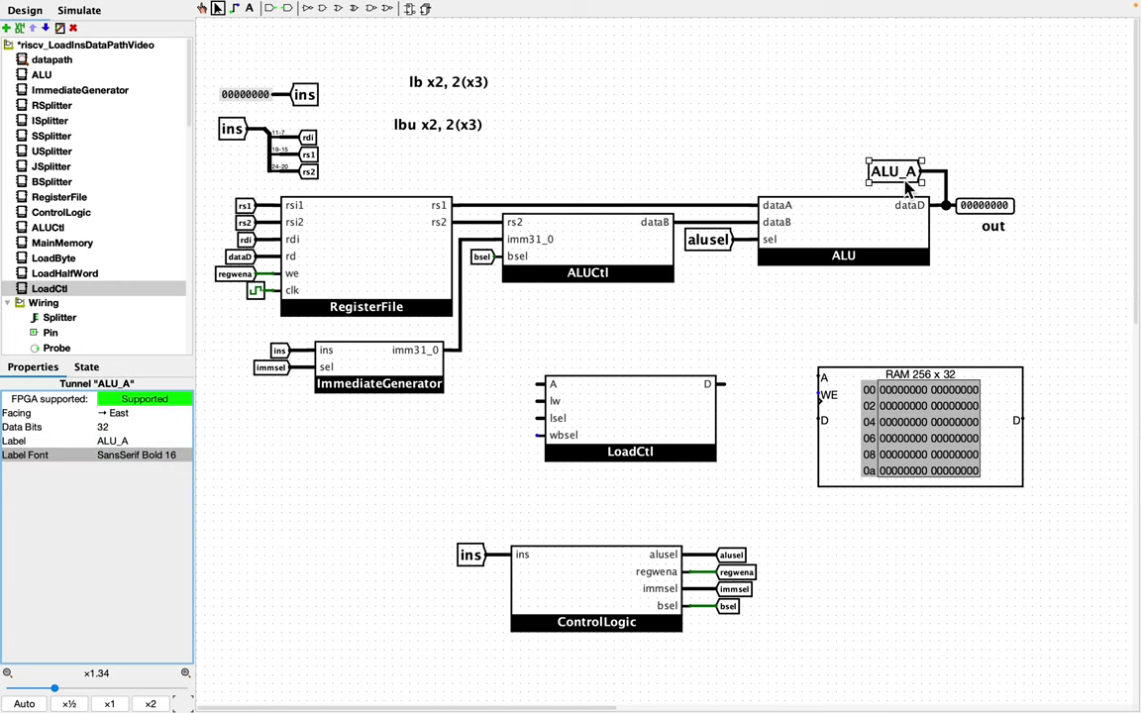
left_click(950, 133)
Step: Connect a copy of the ALU_A tunnel to LoadCtl's A input, with its label font size set to 9
left_click(903, 185)
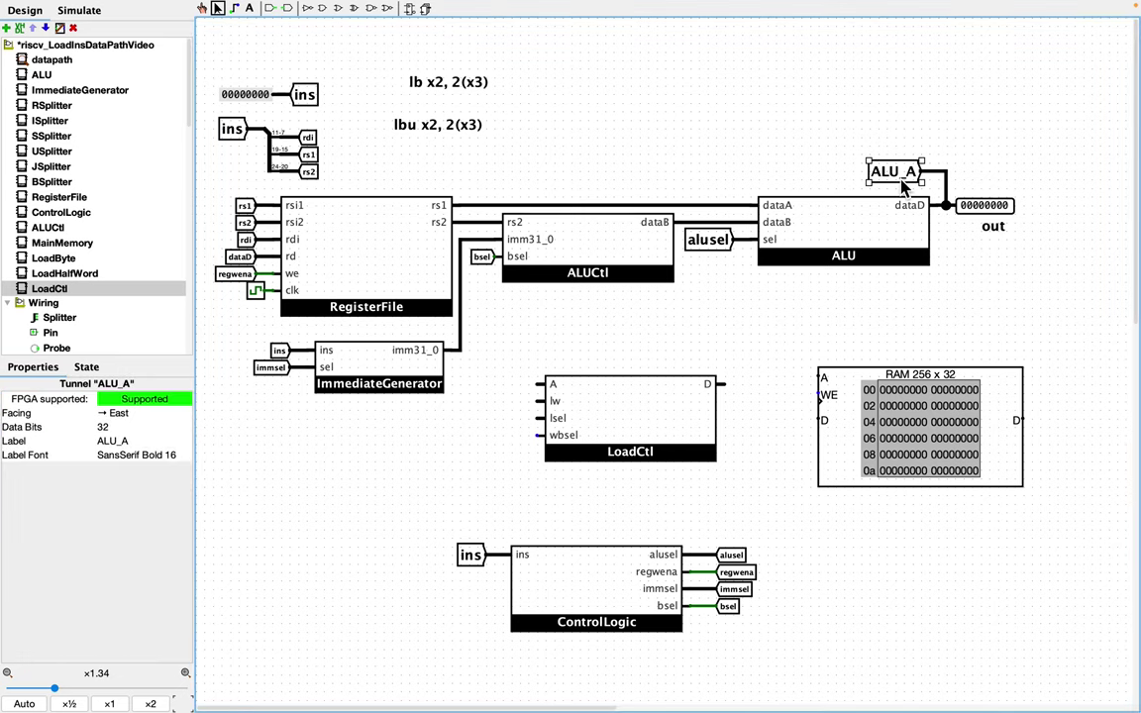
key("ctrl+c")
key("ctrl+v")
left_click(505, 396)
left_click(157, 455)
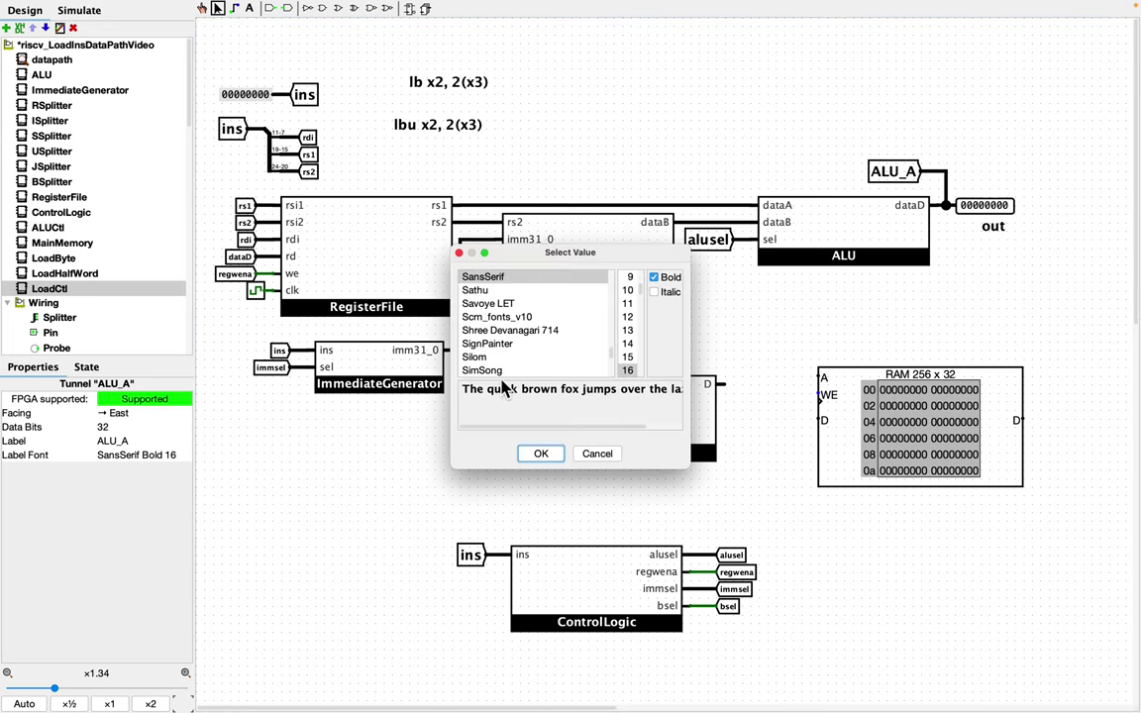
left_click(629, 277)
left_click(541, 454)
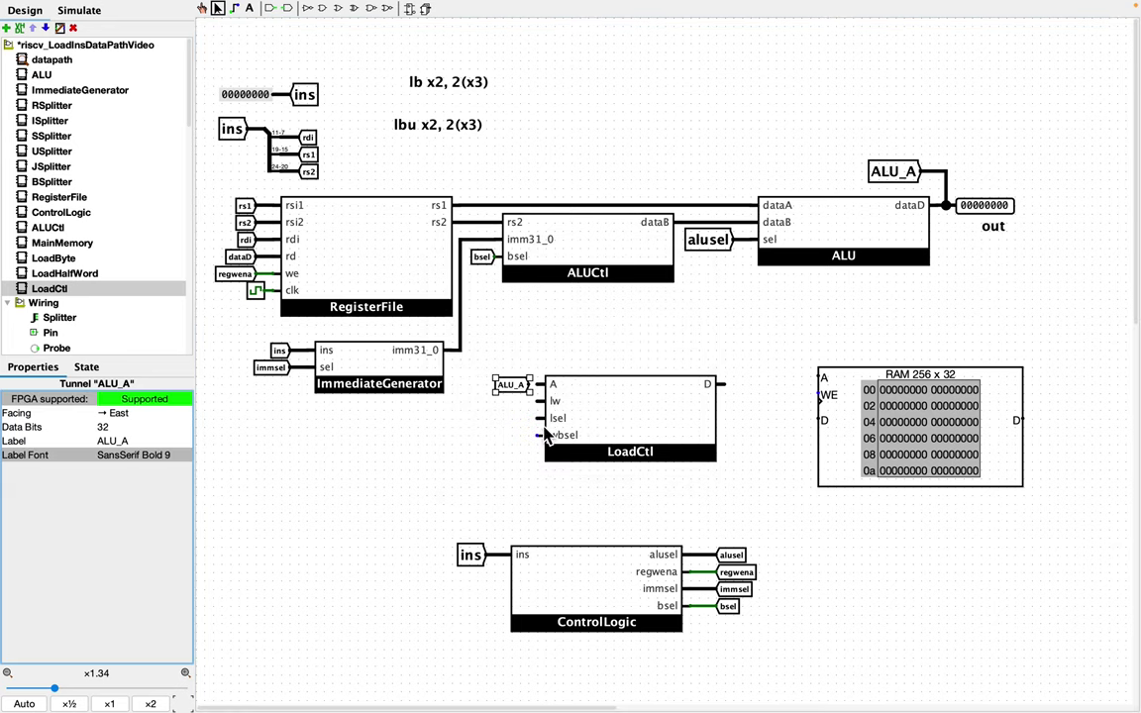
left_click(500, 457)
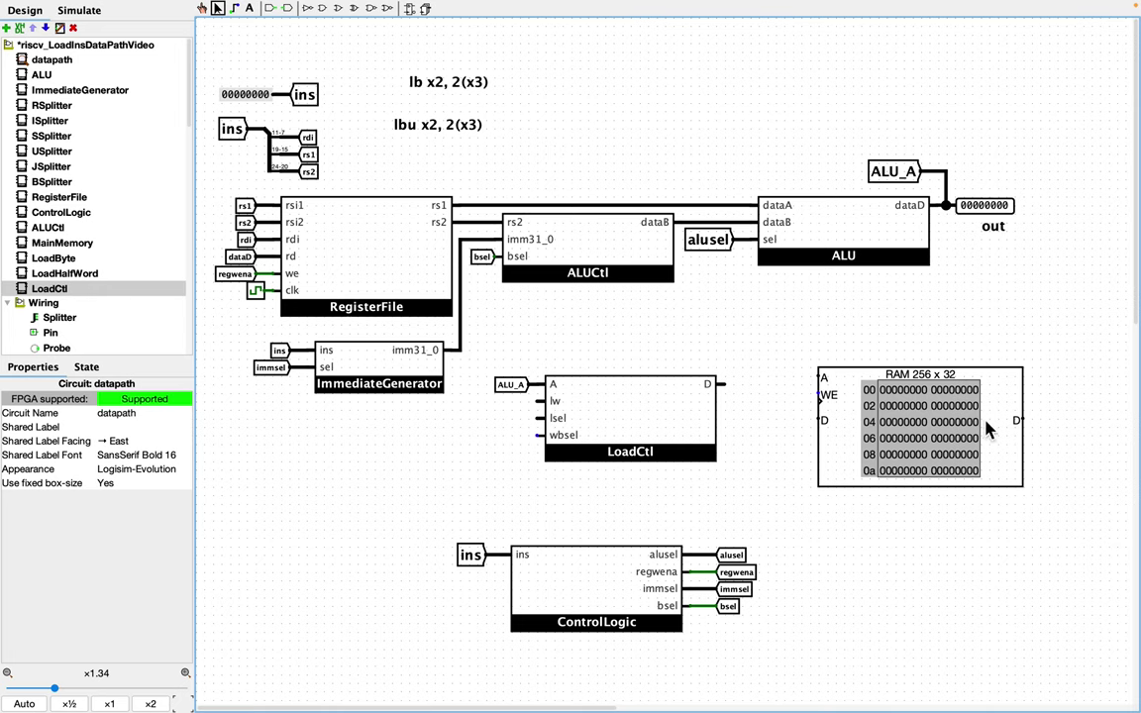
Step: Add a 32-bit tunnel labelled lw_t beside the RAM and wire it to the RAM's D output
left_click(917, 426)
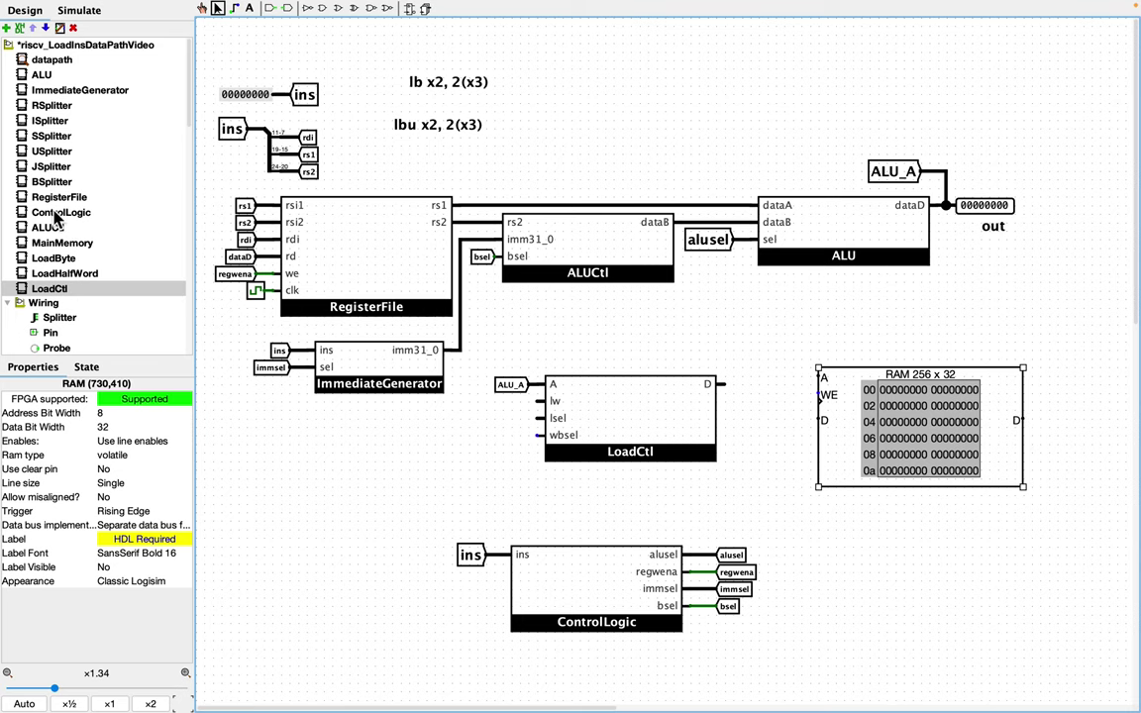
scroll(57, 247, "down", 3)
left_click(58, 269)
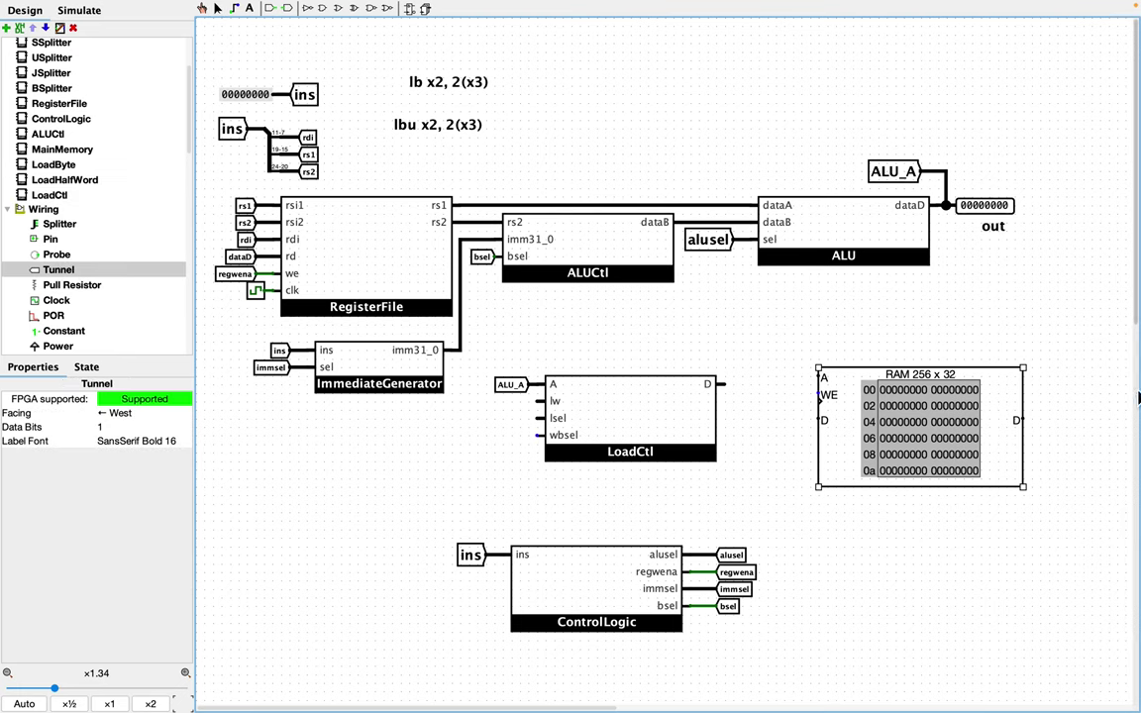
left_click(1048, 420)
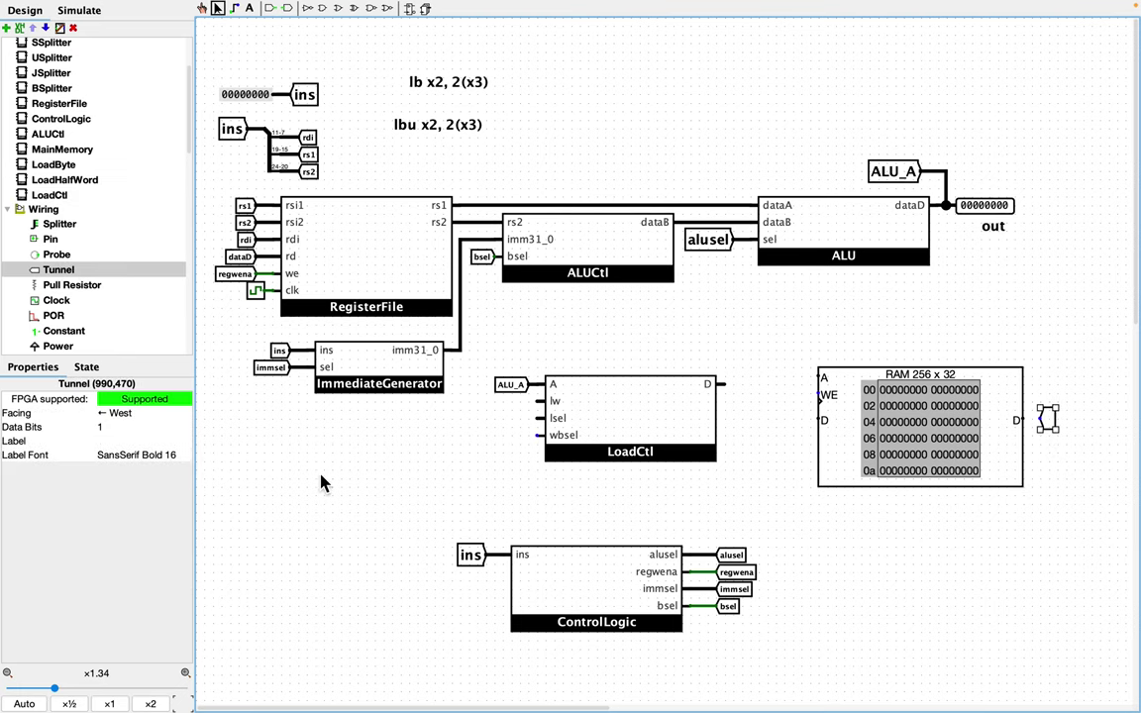
left_click(129, 442)
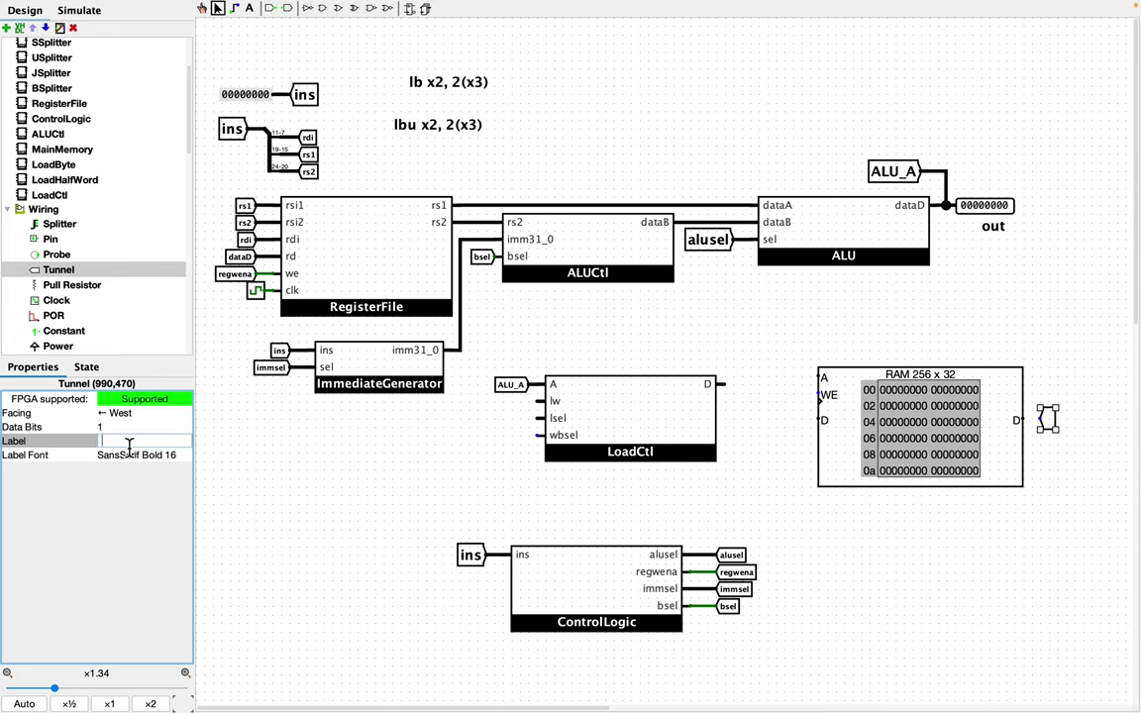
type("lw_t")
key("Return")
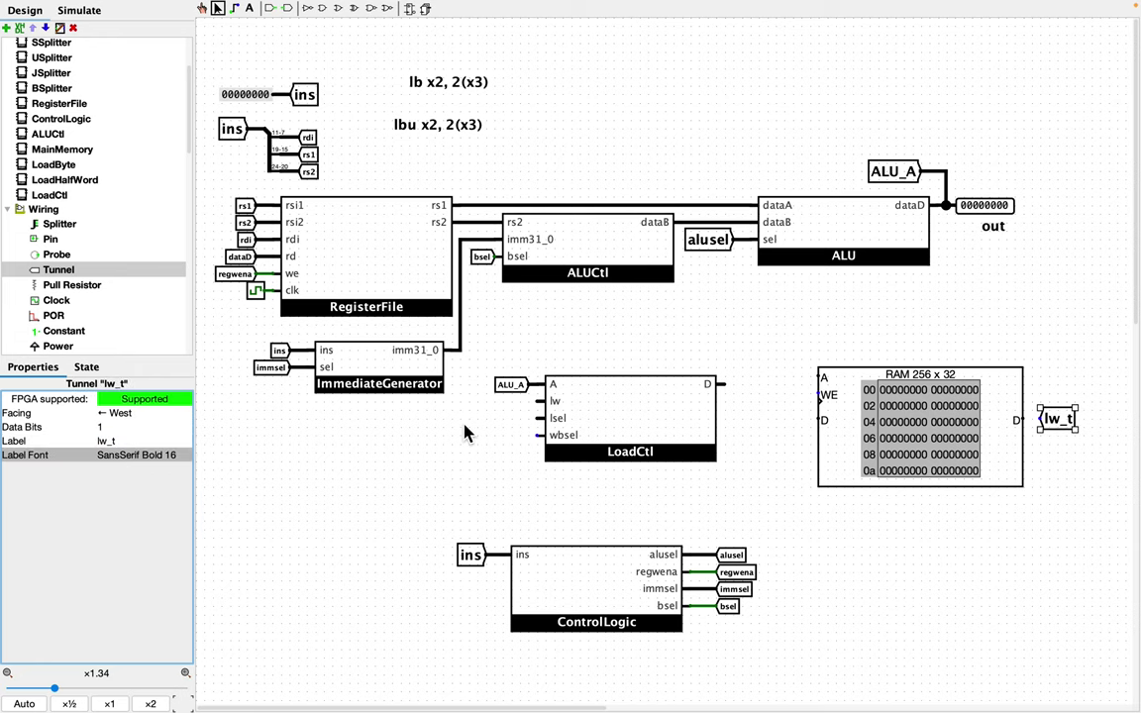
left_click(108, 428)
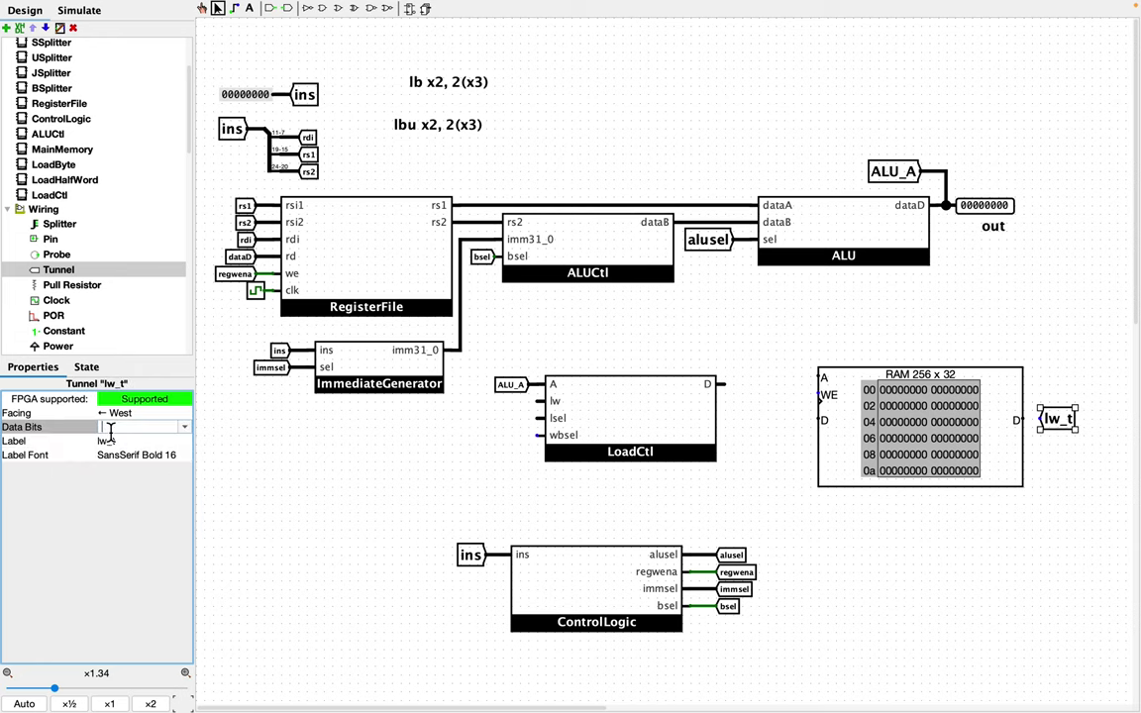
type("32")
key("Return")
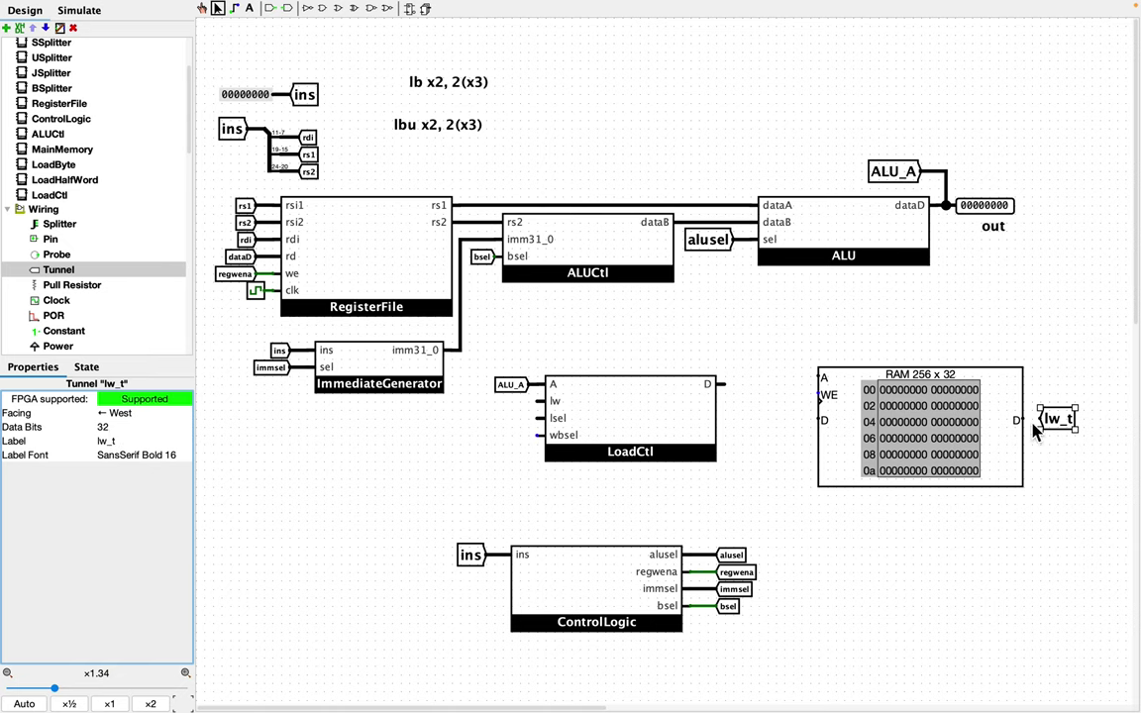
left_click_drag(1024, 420, 1038, 420)
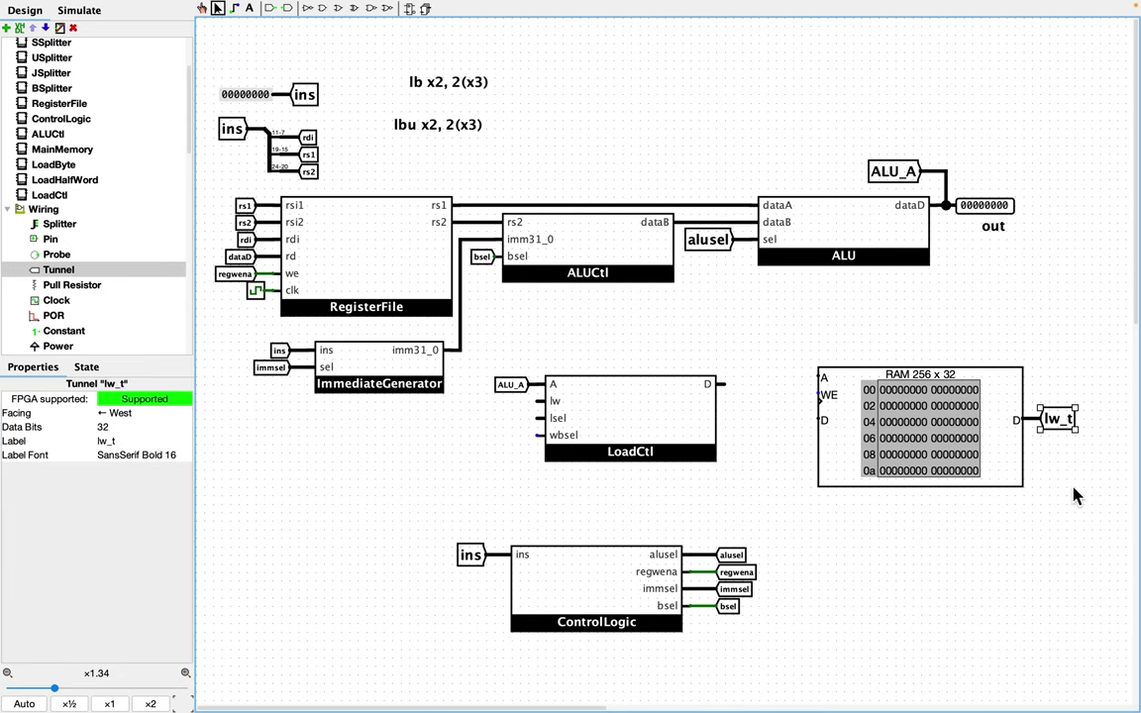
left_click(1078, 496)
Step: Connect a copy of the lw_t tunnel to LoadCtl's lw input, facing east with label font size 9
left_click(1060, 424)
key("ctrl+c")
key("ctrl+v")
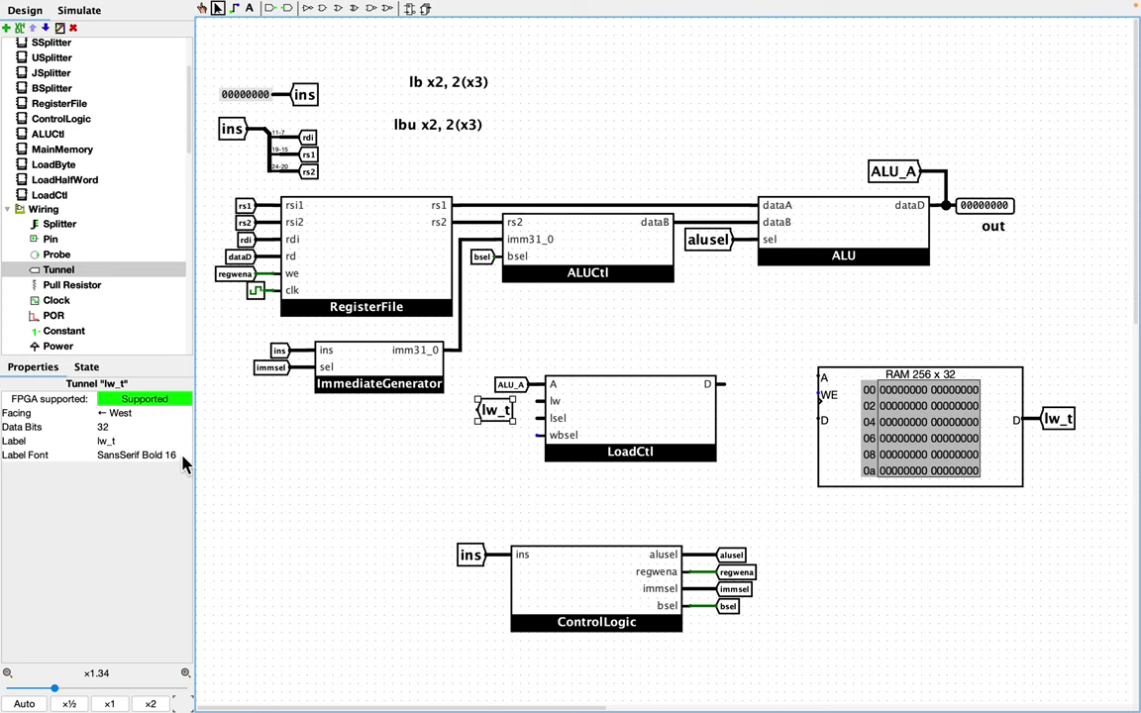
left_click(184, 464)
left_click(629, 278)
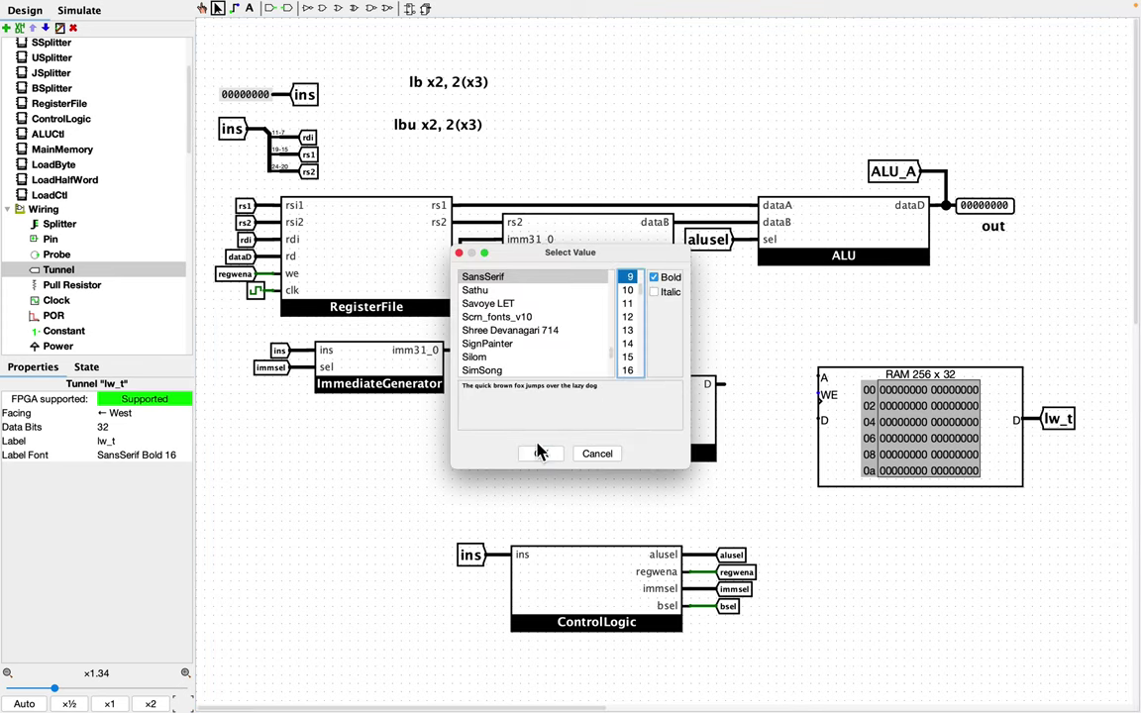
left_click(539, 454)
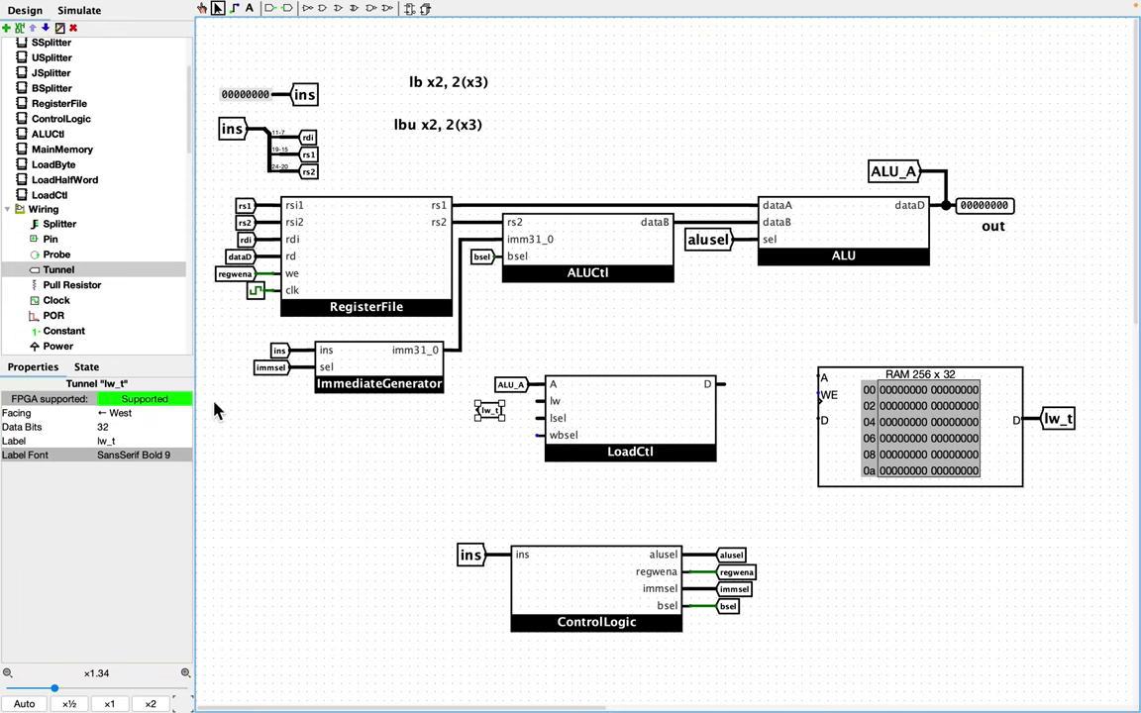
left_click(139, 413)
left_click(139, 468)
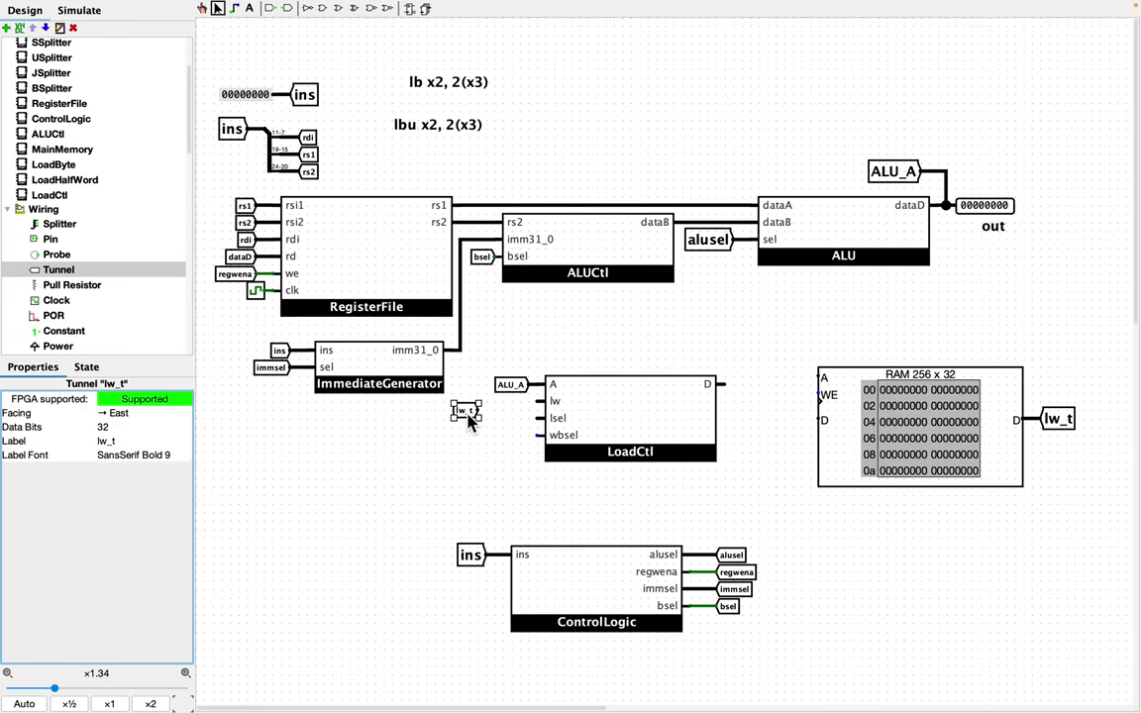
left_click_drag(470, 421, 535, 414)
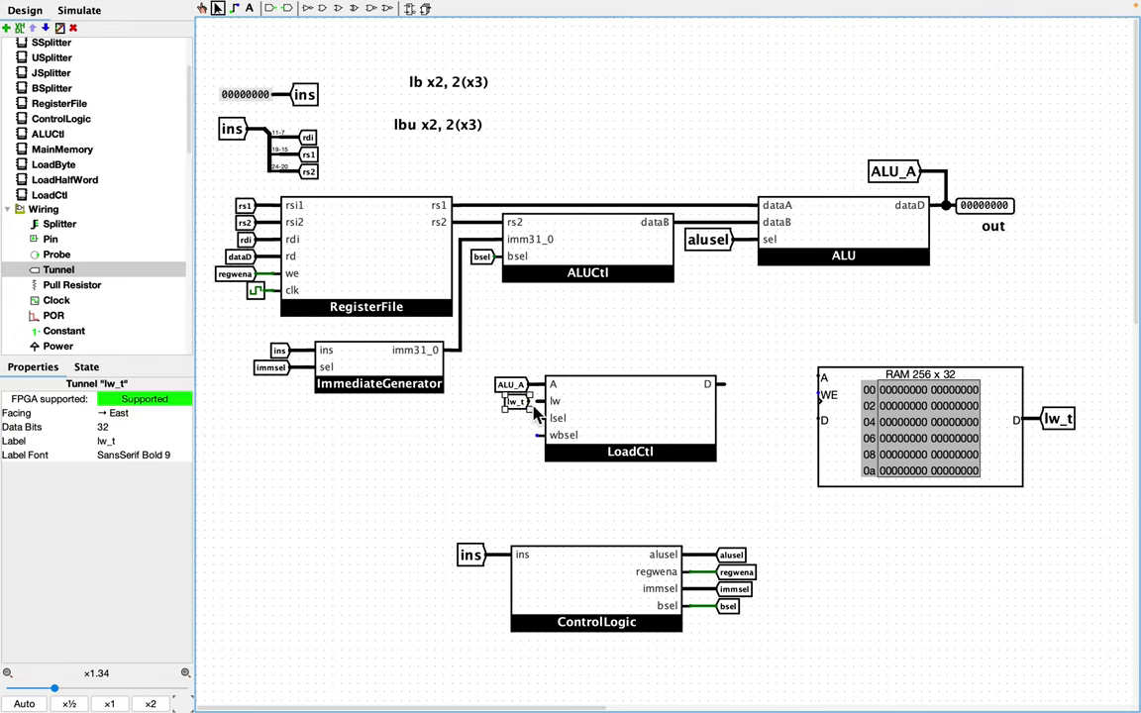
left_click(471, 388)
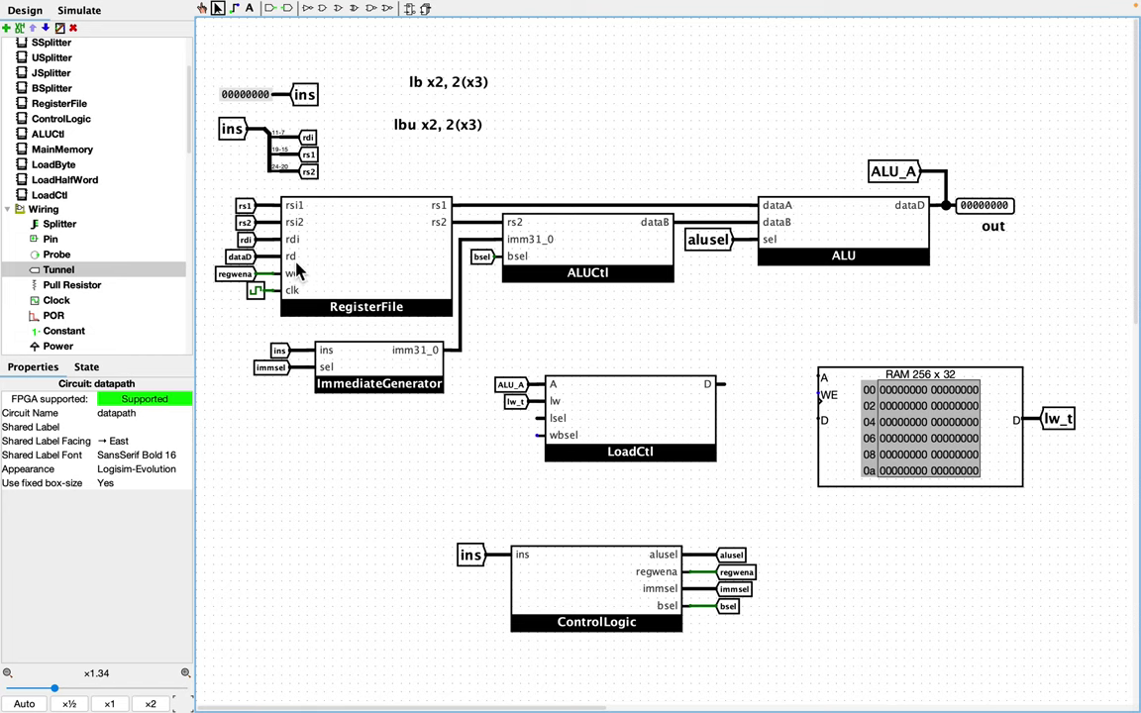
Step: Copy the register file's dataD tunnel, face it west and wire it to LoadCtl's D output
left_click(244, 260)
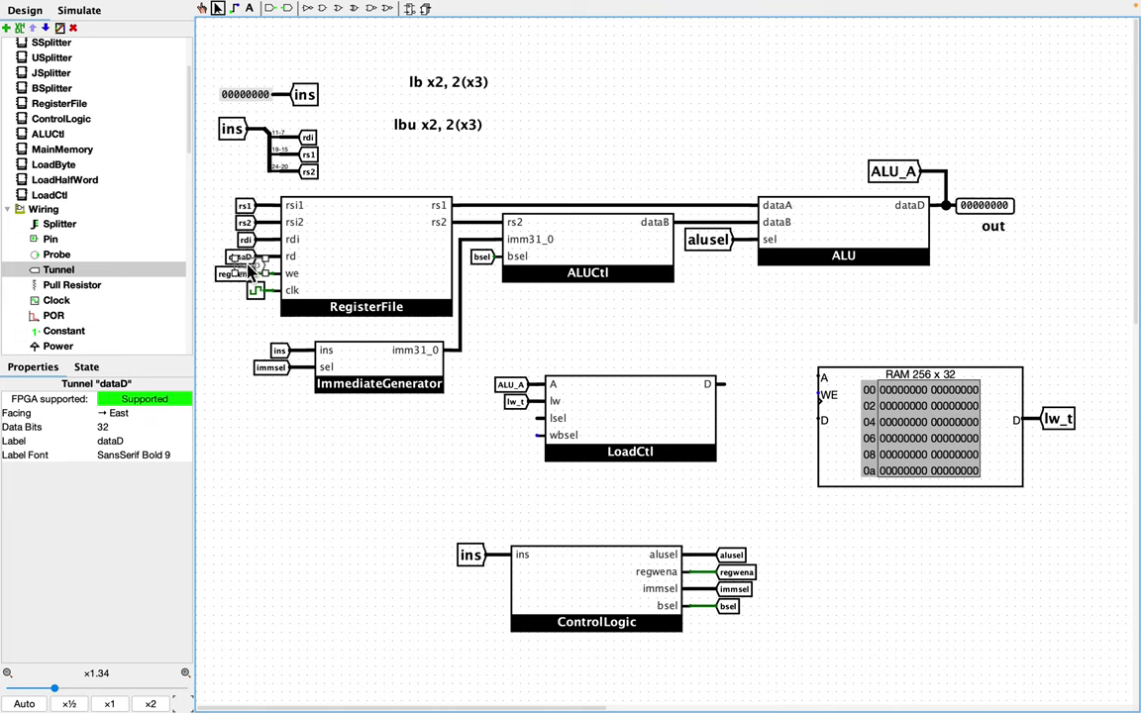
left_click(249, 262)
left_click(771, 390)
left_click(119, 413)
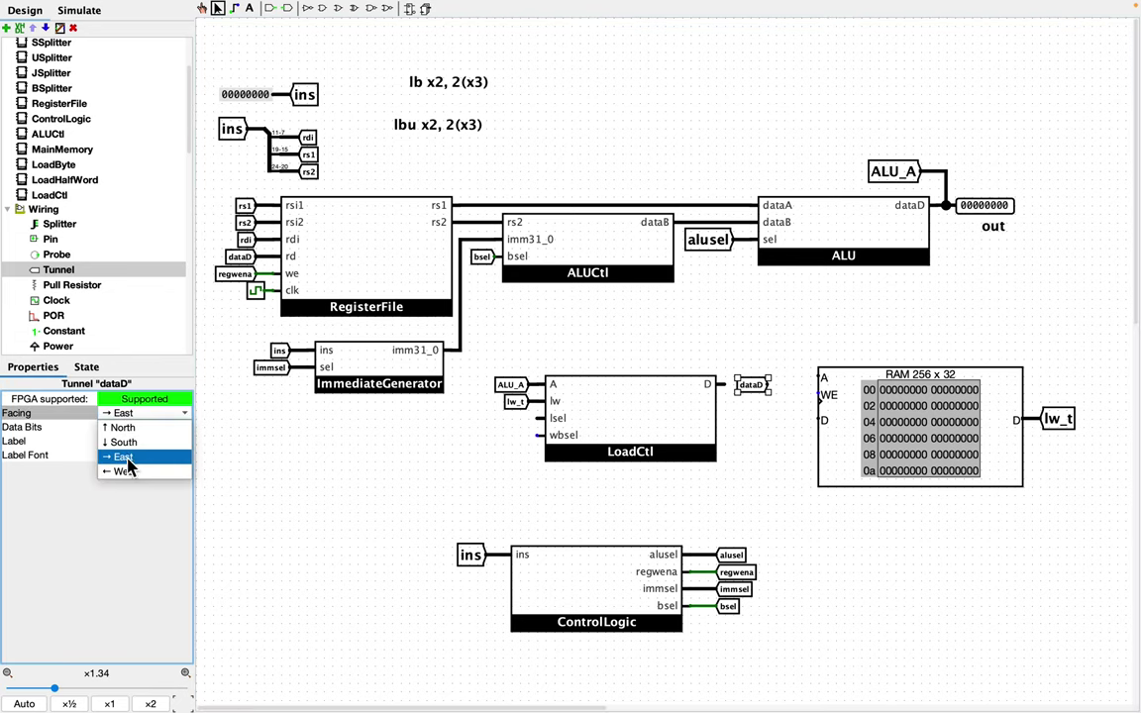
left_click(102, 458)
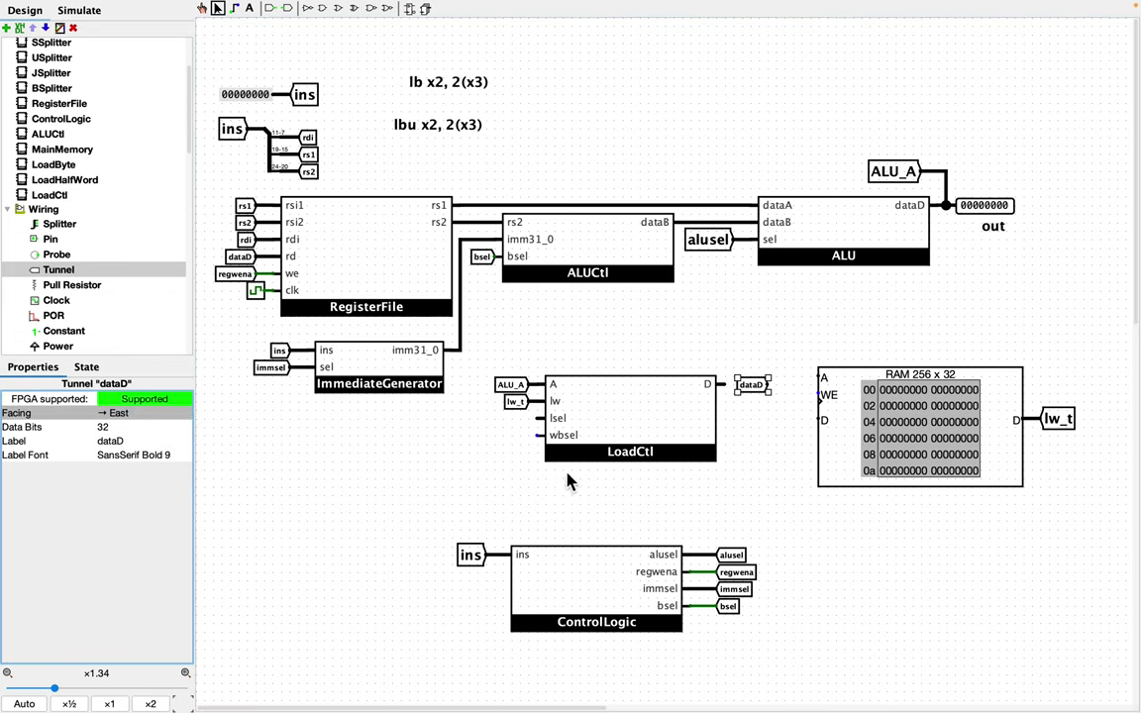
left_click(127, 425)
left_click(104, 472)
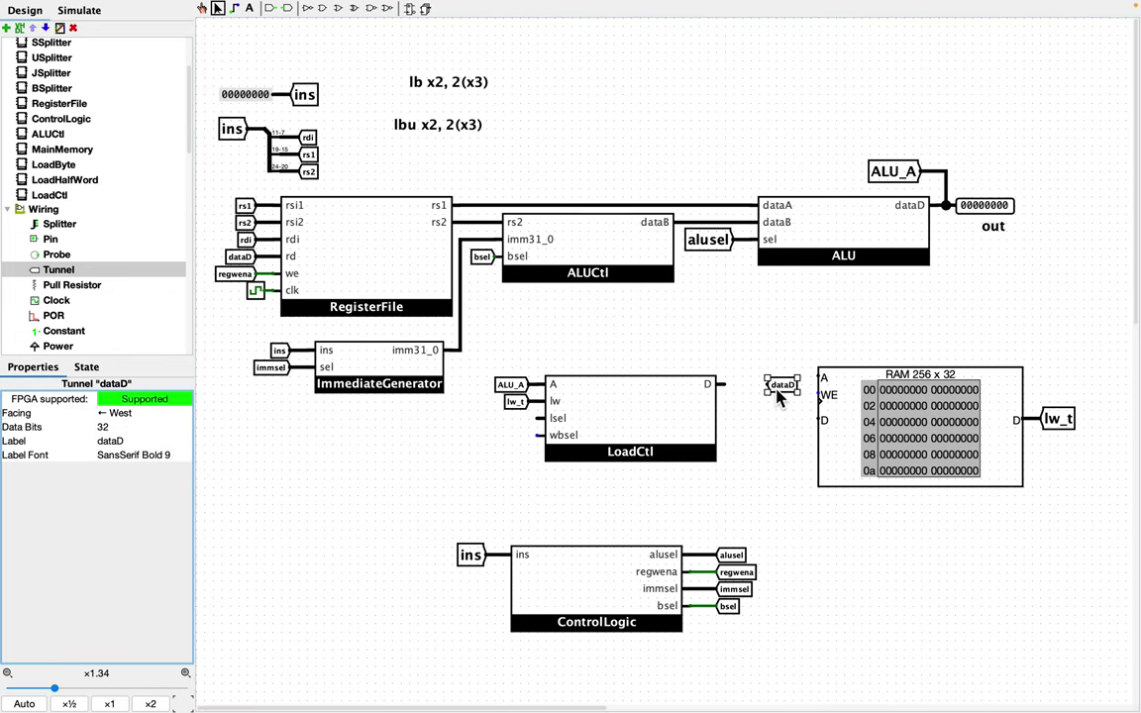
left_click_drag(778, 396, 754, 398)
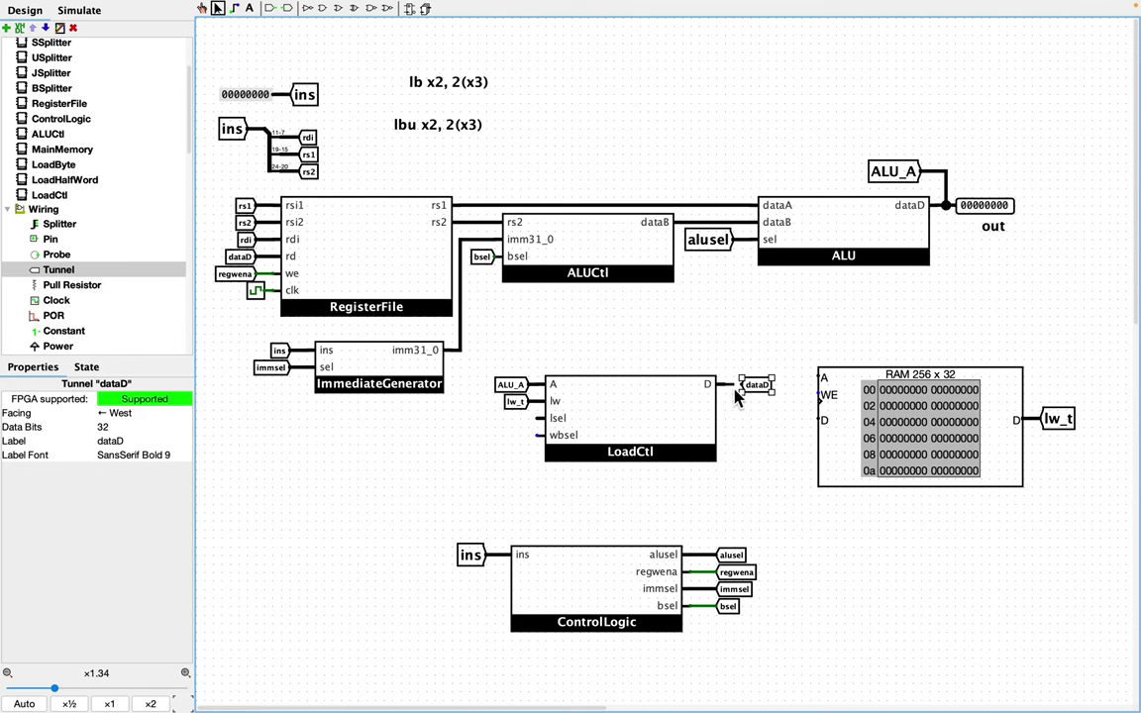
left_click(752, 456)
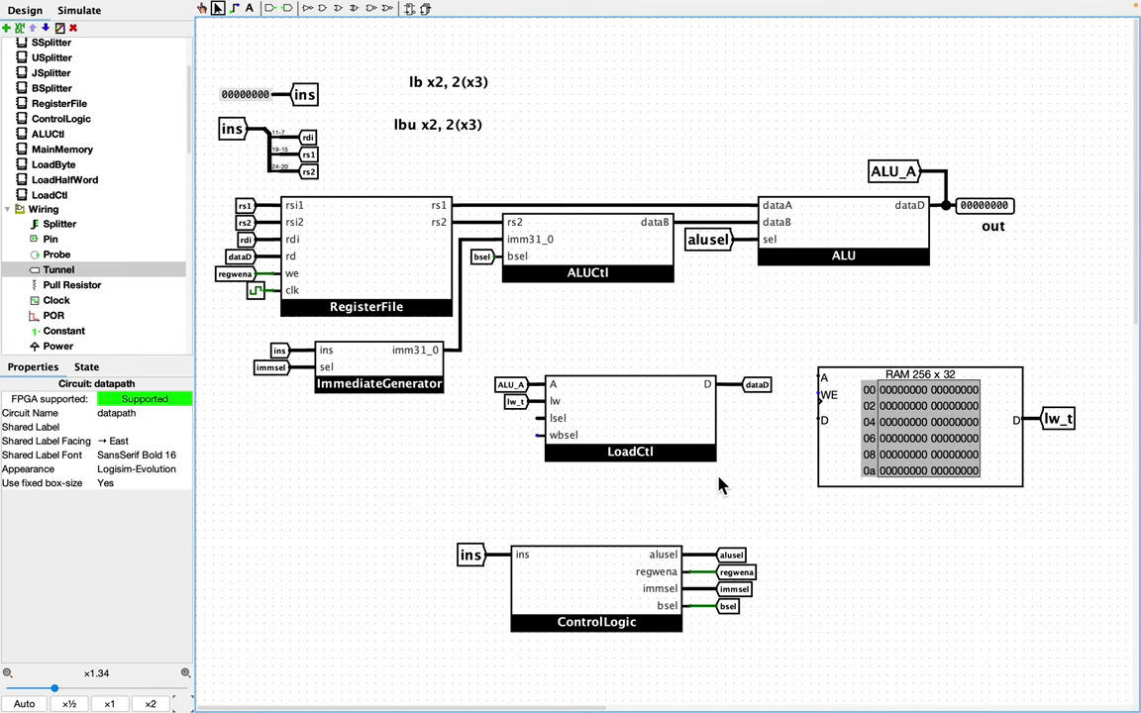
Step: Shift the RAM with its lw_t tunnel slightly east and LoadCtl with its tunnels slightly west
left_click_drag(798, 335, 1094, 622)
left_click_drag(963, 438, 989, 438)
left_click(958, 565)
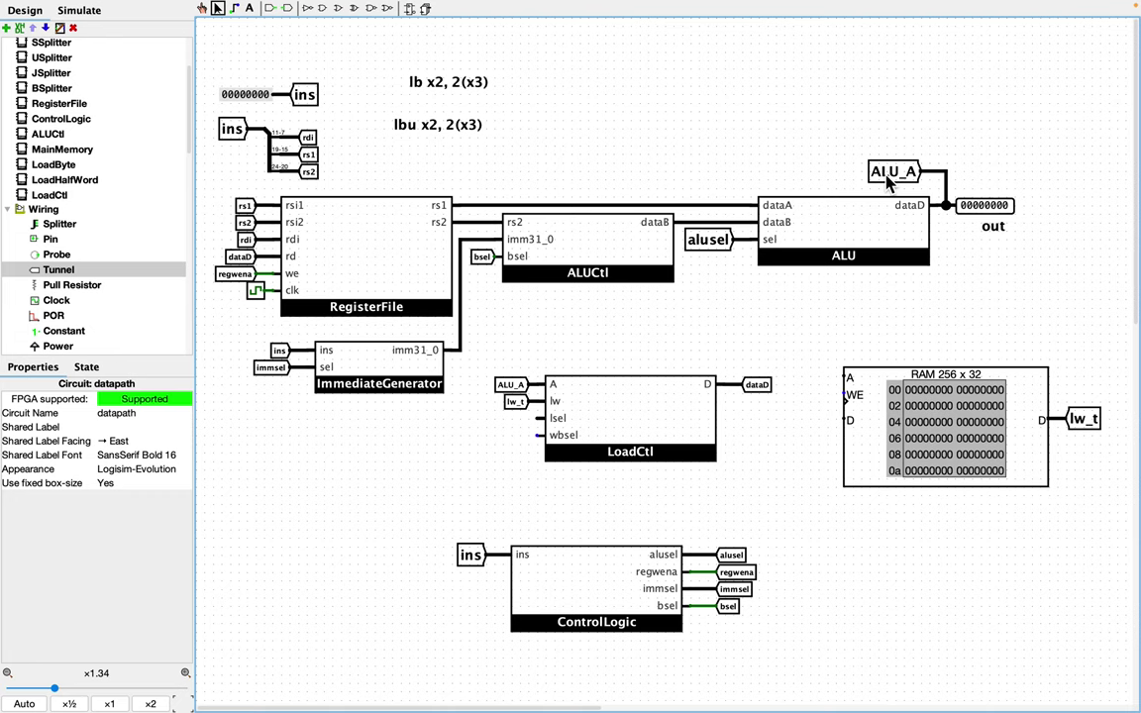
left_click_drag(498, 364, 795, 501)
left_click_drag(662, 406, 634, 404)
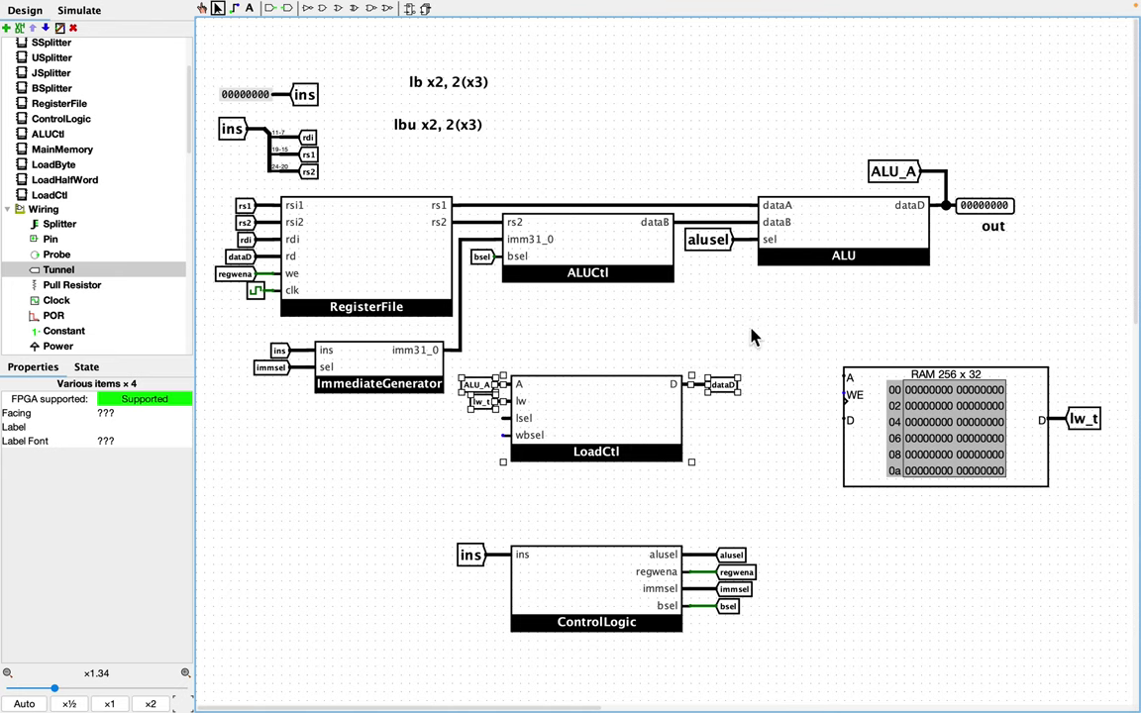
left_click(753, 334)
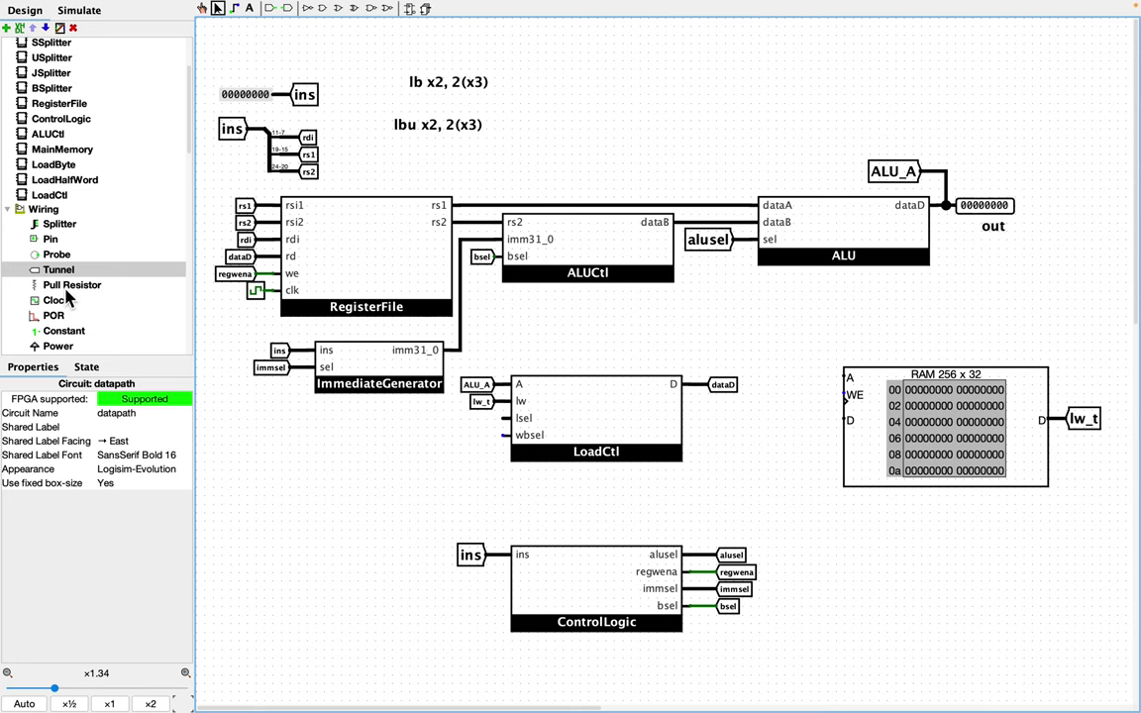
Step: Add a logical-left shifter with 8 data bits just west of the RAM, with its output connected to the RAM's A input
scroll(69, 277, "down", 5)
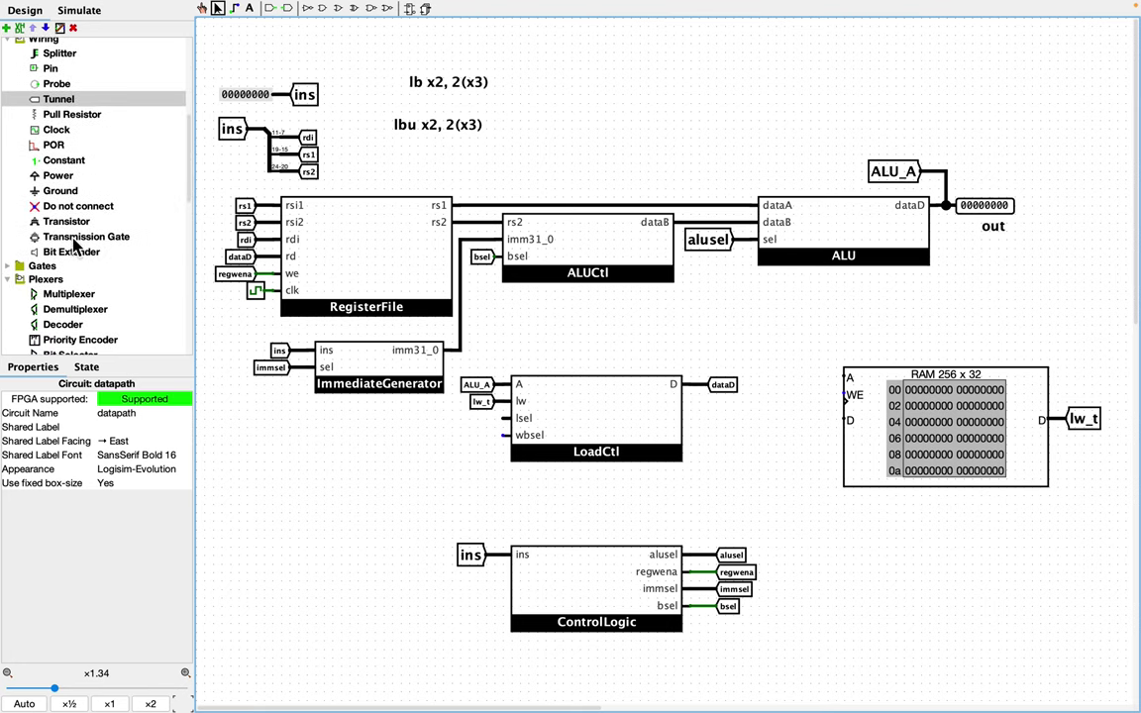
scroll(72, 253, "down", 3)
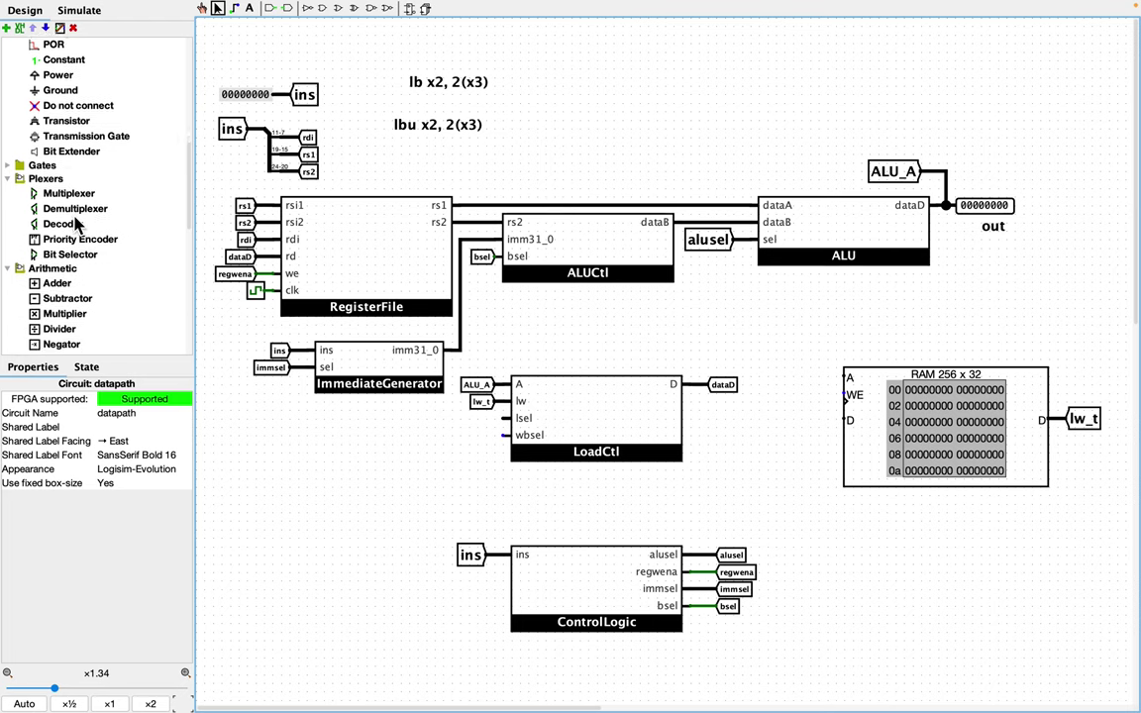
scroll(77, 223, "down", 5)
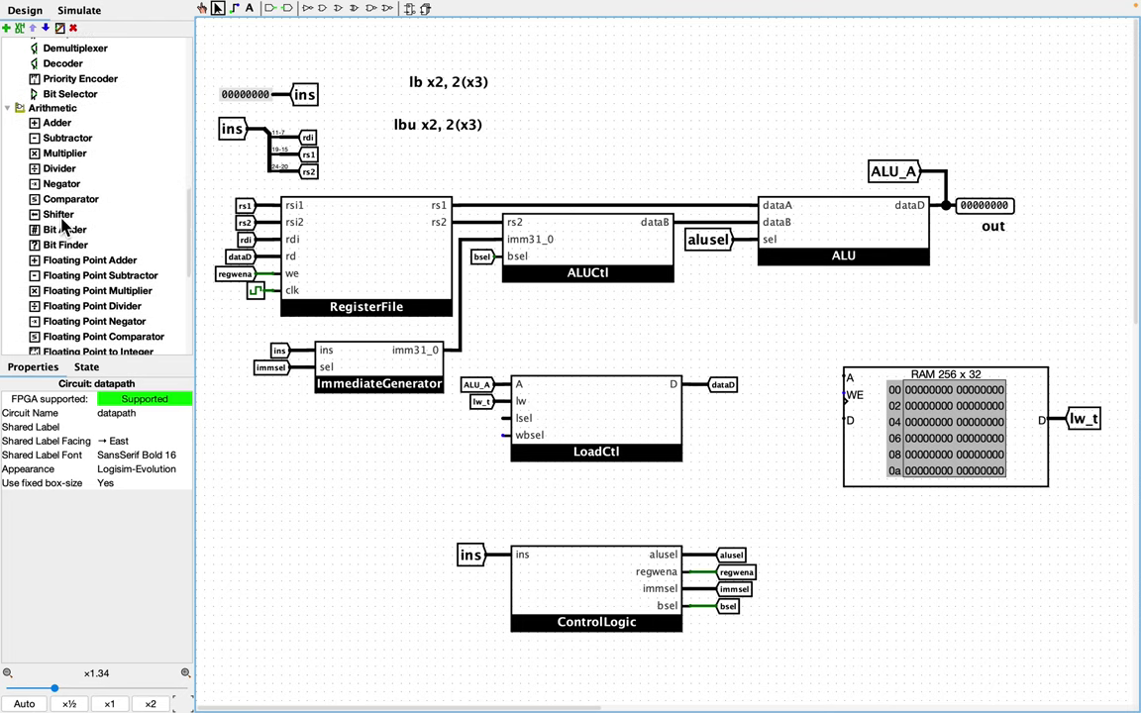
left_click(57, 214)
left_click(803, 359)
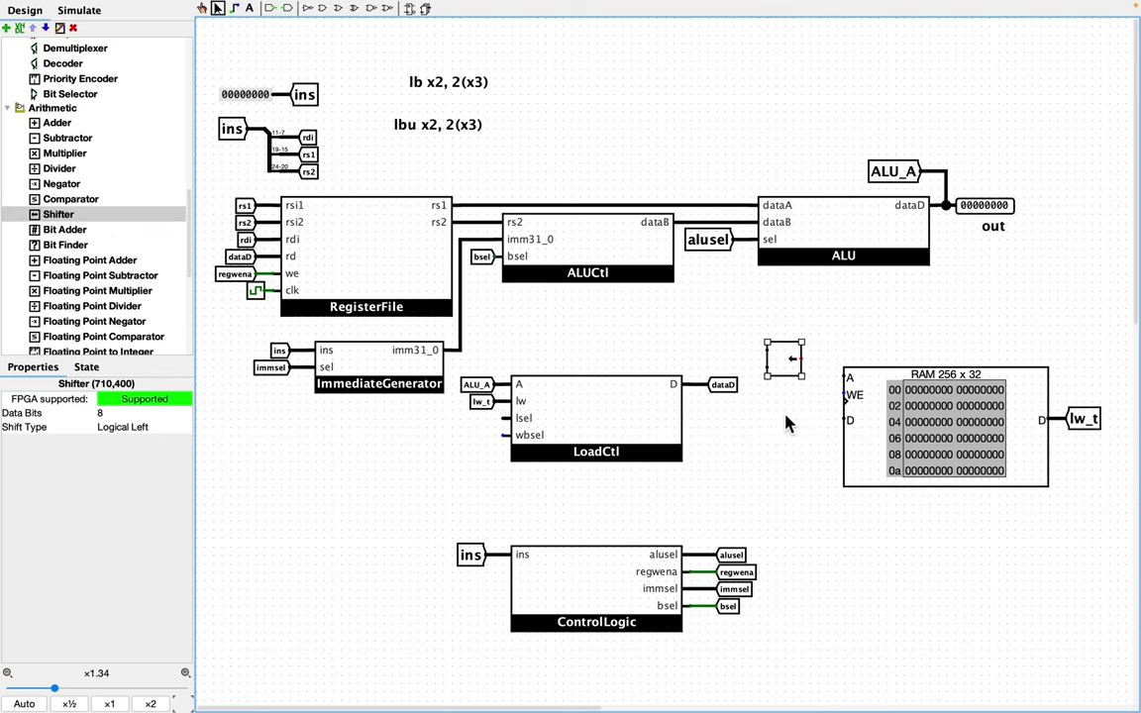
left_click_drag(784, 358, 809, 374)
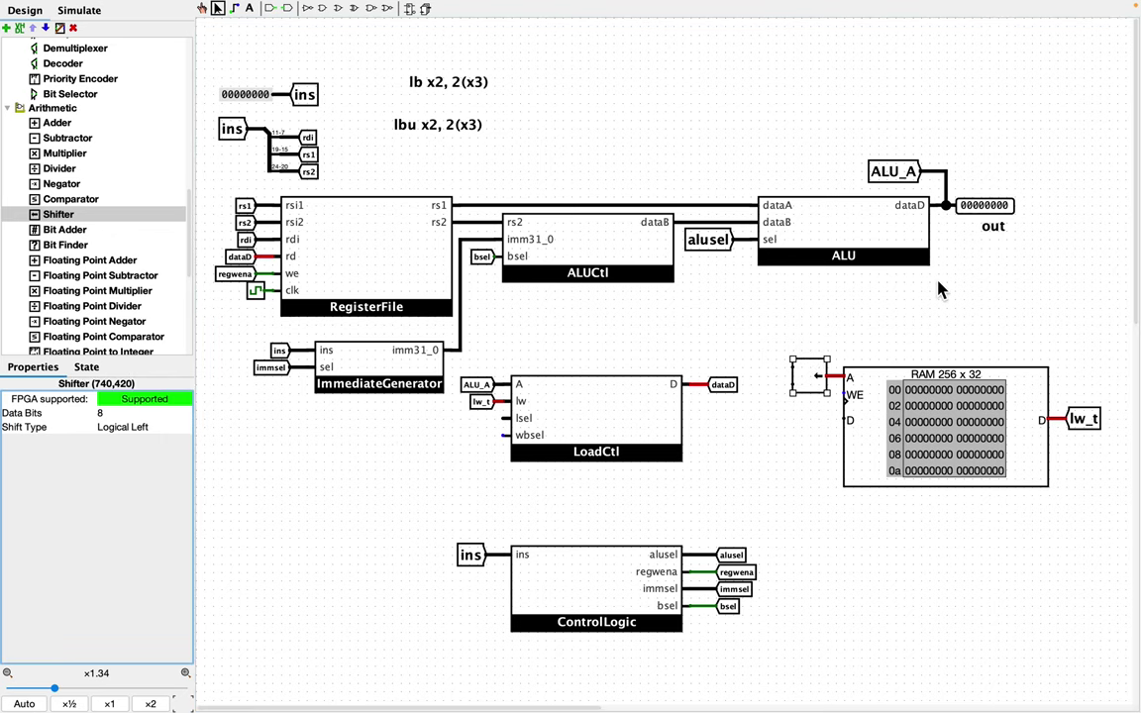
Step: Place a copy of the ALU_A tunnel northwest of the shifter, facing east
left_click(896, 176)
left_click_drag(896, 179, 728, 363)
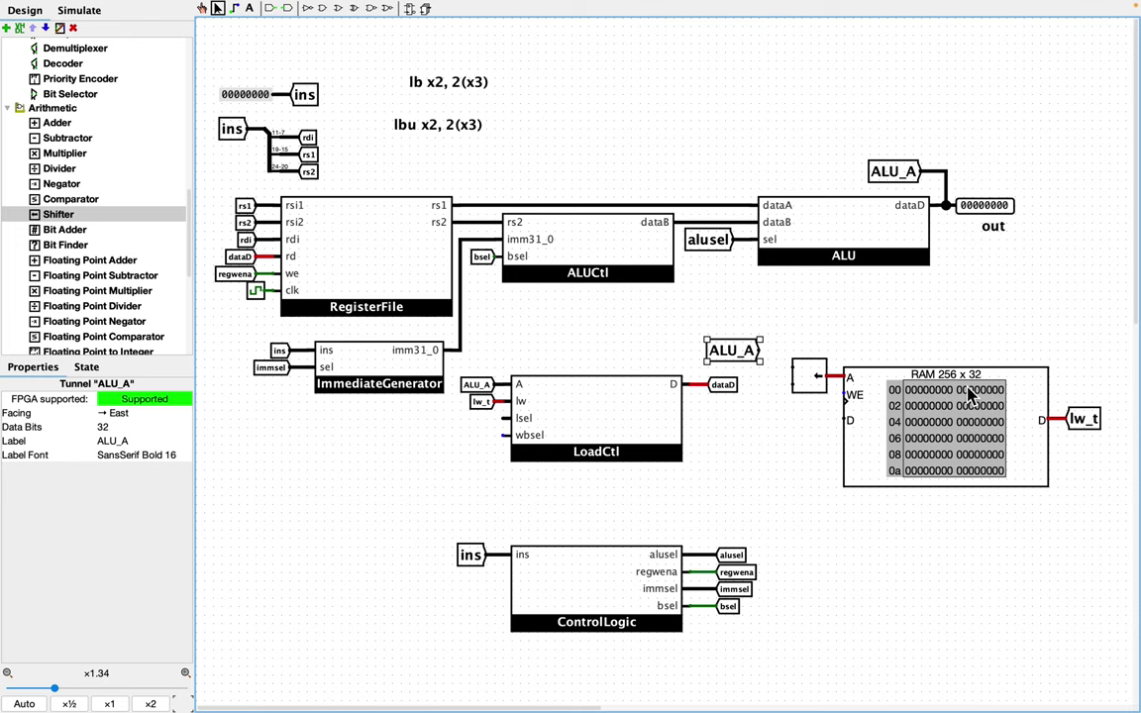
left_click(805, 383)
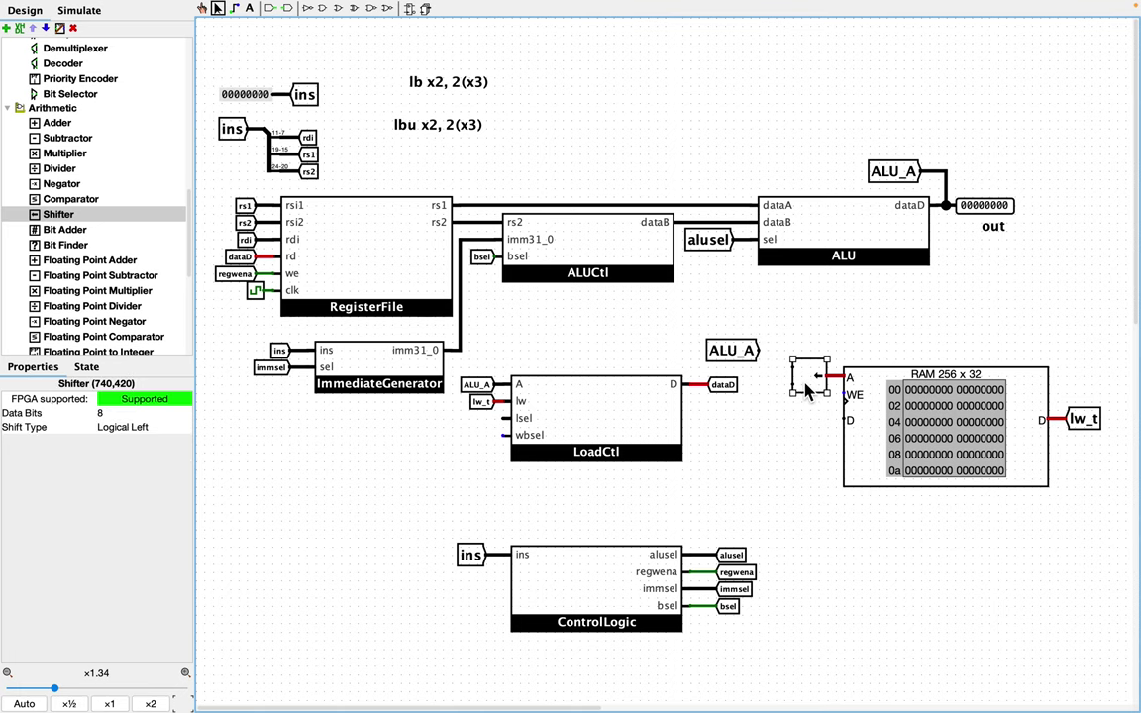
left_click_drag(733, 350, 724, 342)
Step: Add a bit selector between the copied ALU_A tunnel and the shifter, with 32 data bits and 8 output bits
scroll(94, 168, "up", 3)
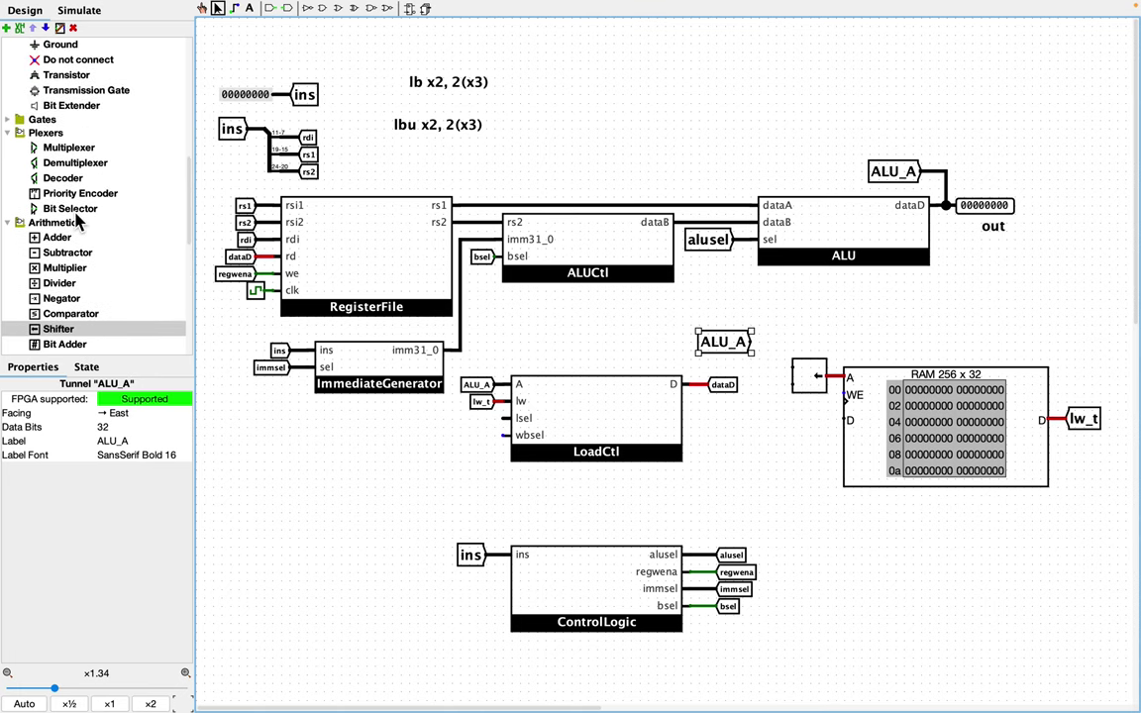
left_click(69, 208)
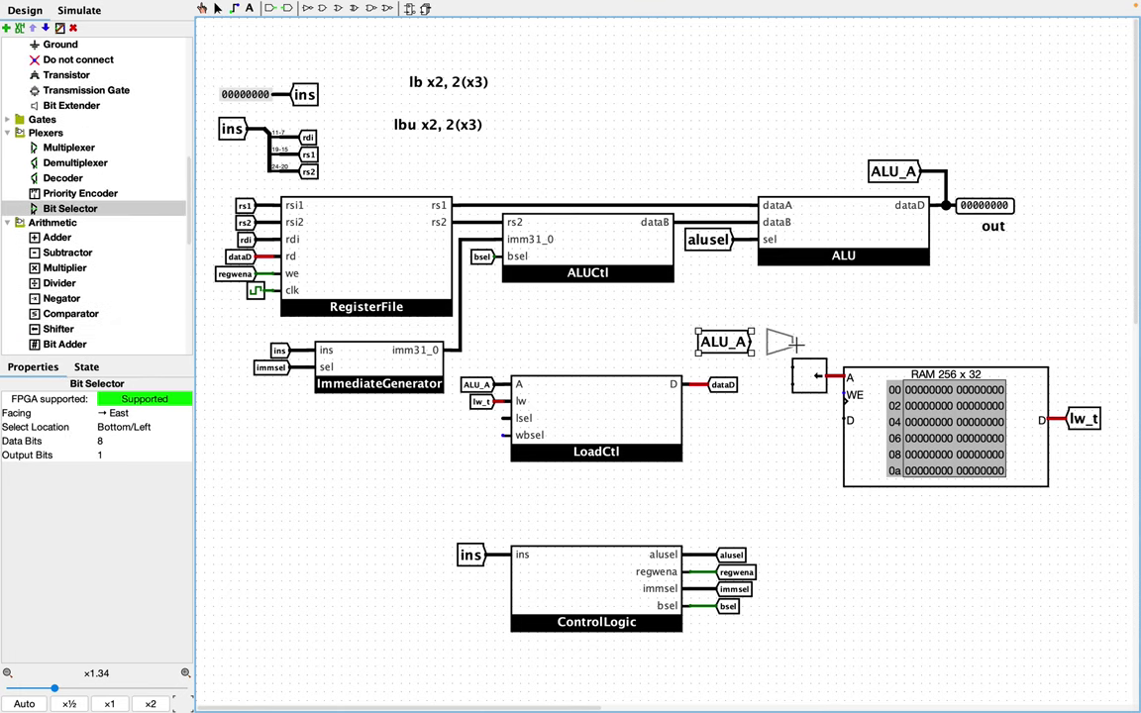
left_click(793, 342)
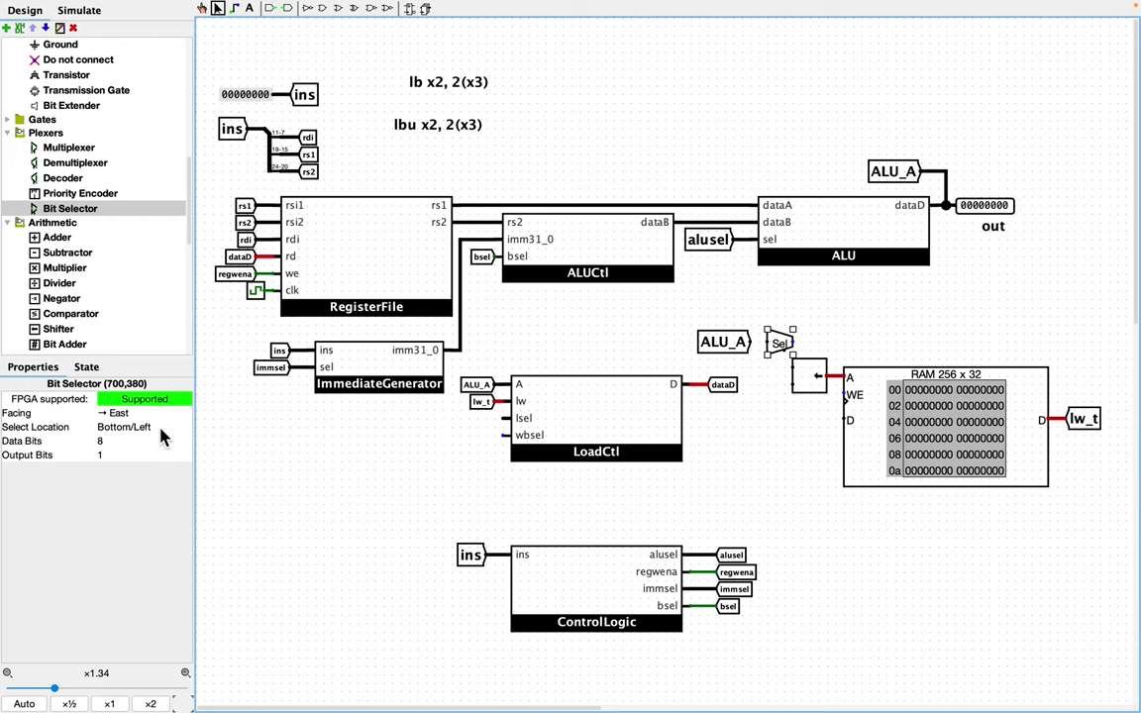
left_click(123, 443)
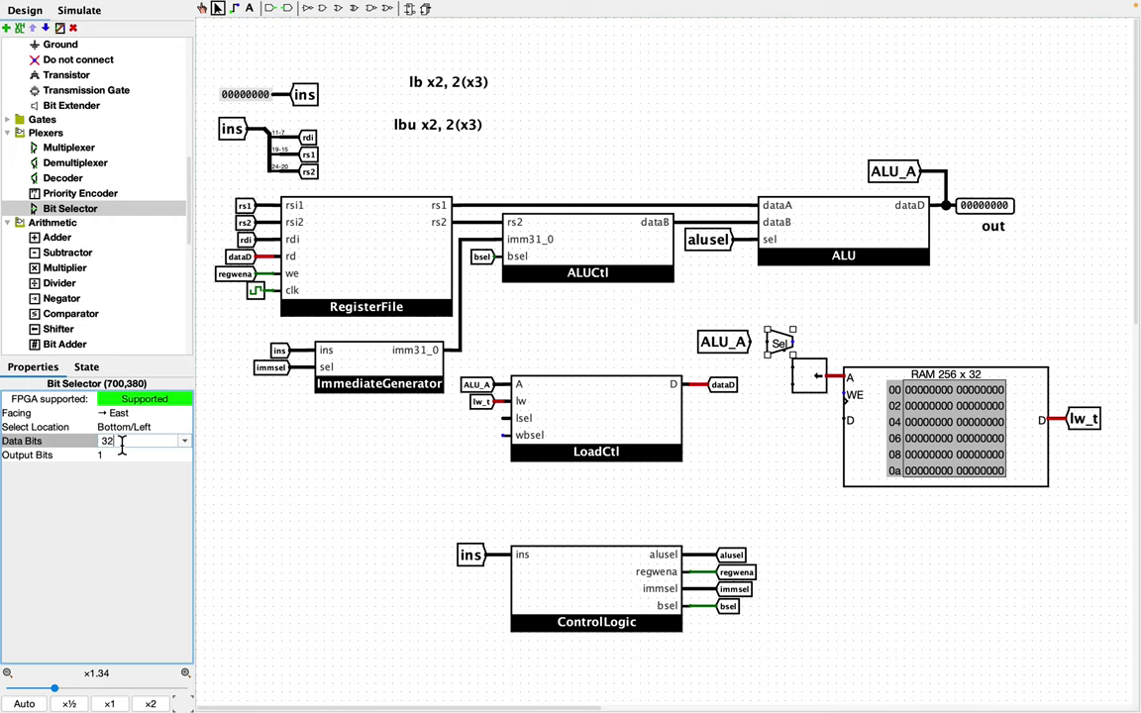
key("Return")
left_click(124, 455)
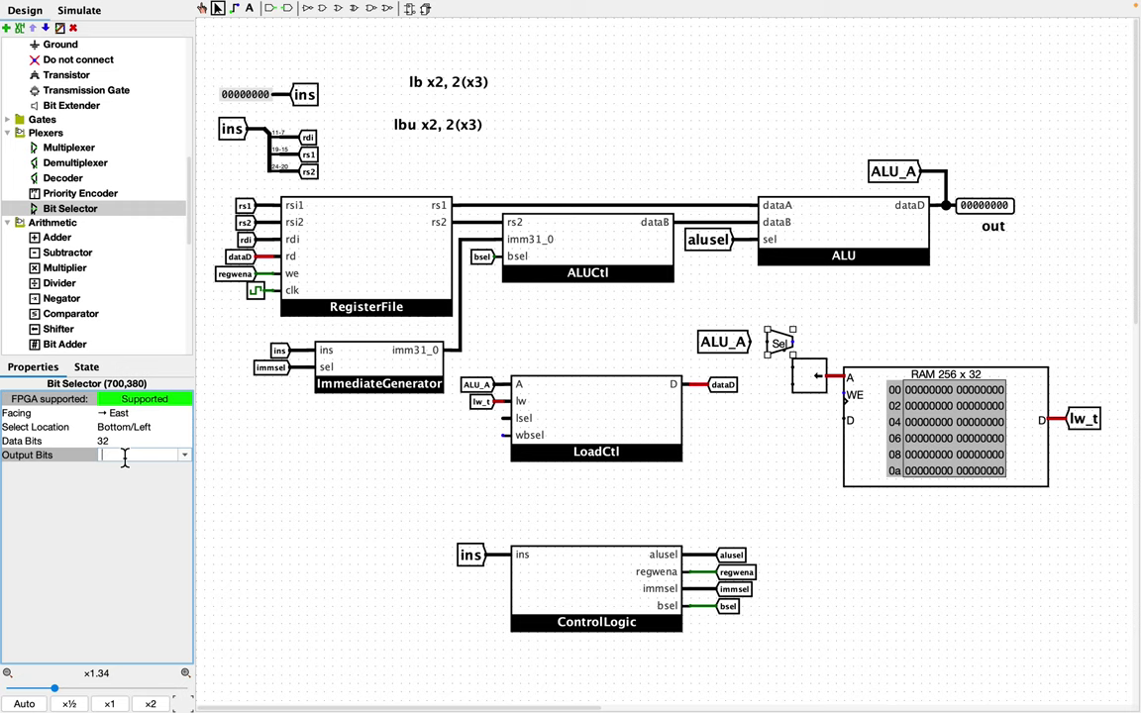
type("8")
key("Return")
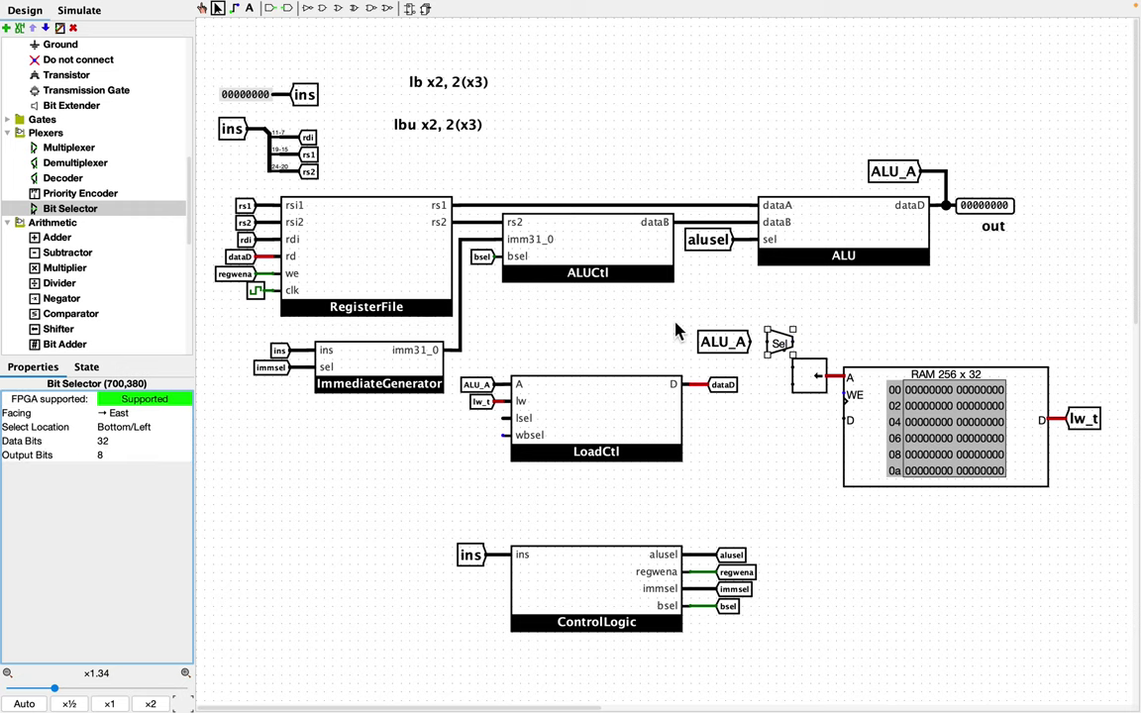
Step: Move the copied ALU_A tunnel and the bit selector slightly north together
left_click_drag(669, 318, 850, 364)
mouse_move(733, 342)
left_mouse_down()
mouse_move(733, 407)
mouse_move(733, 325)
left_mouse_up()
left_click(719, 293)
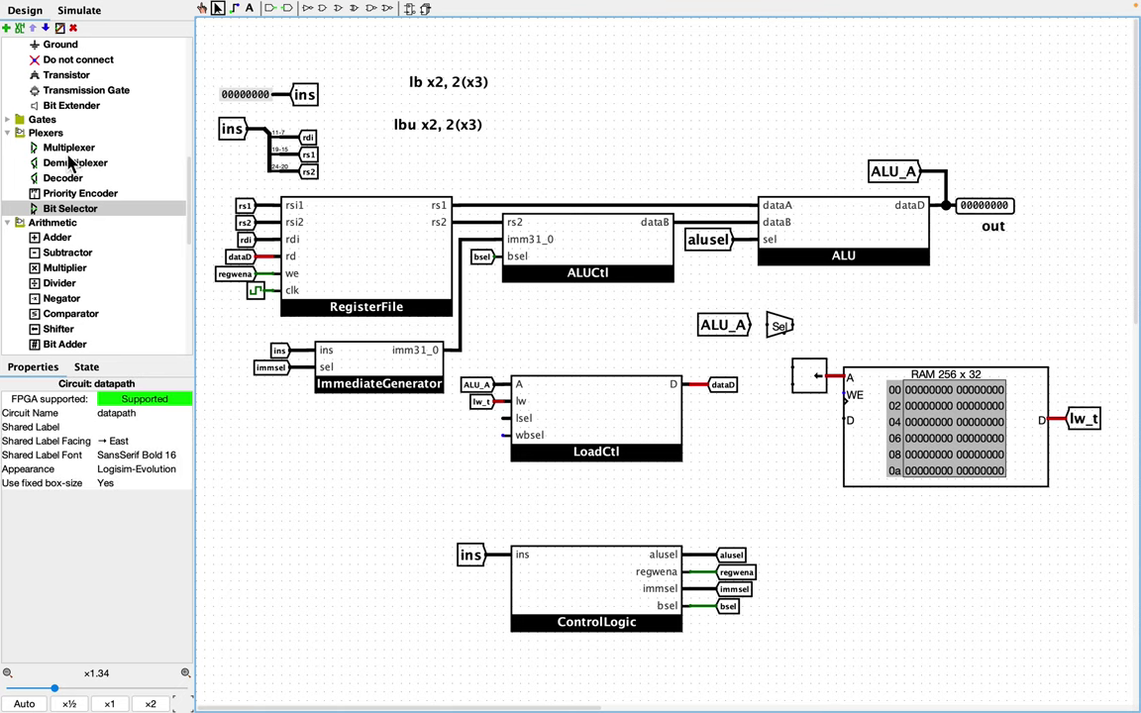
Step: Add a constant below the bit selector and wire it to the selector's select input
scroll(66, 148, "up", 5)
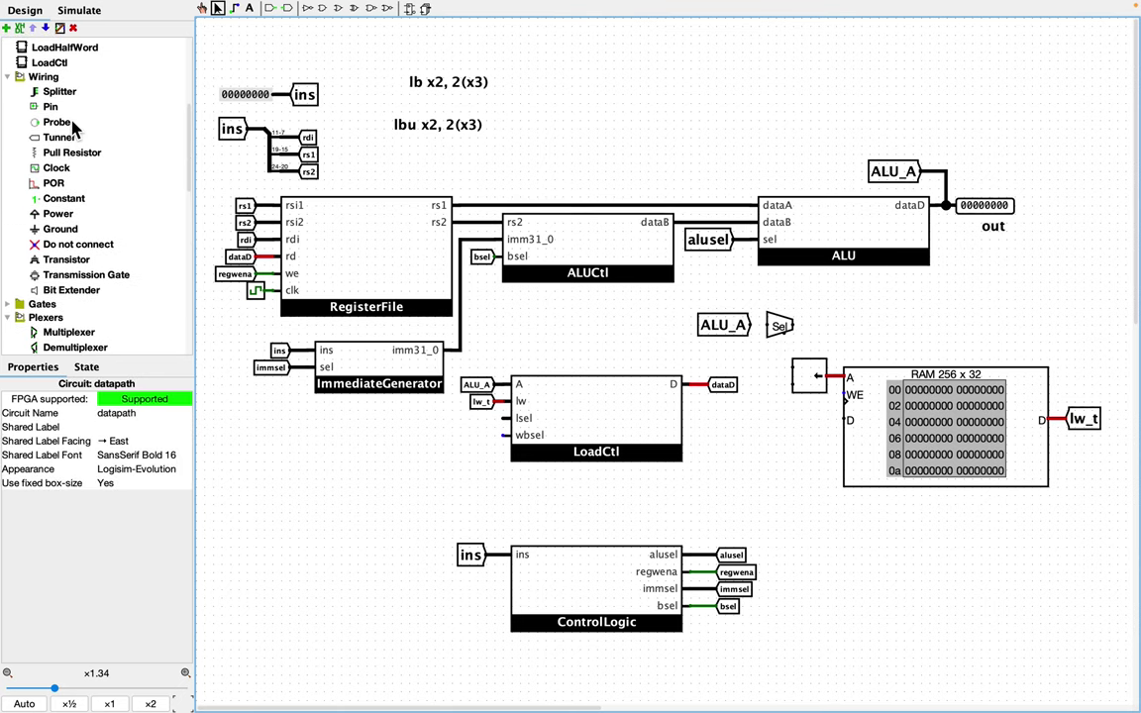
left_click(64, 198)
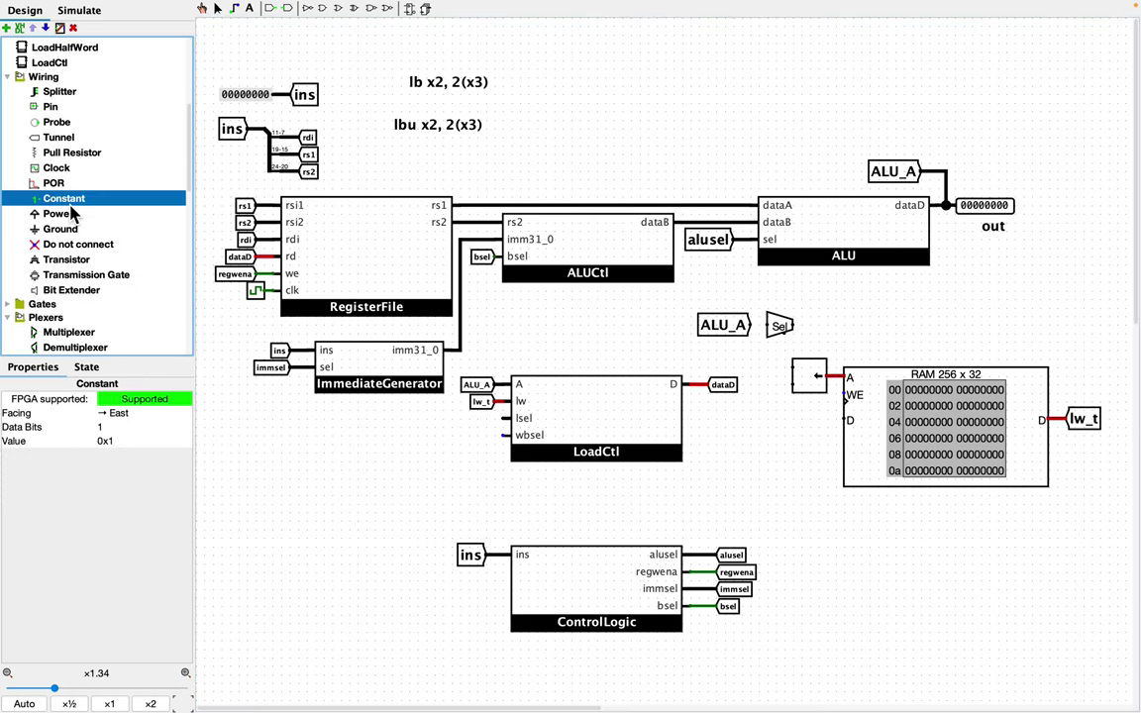
left_click(779, 351)
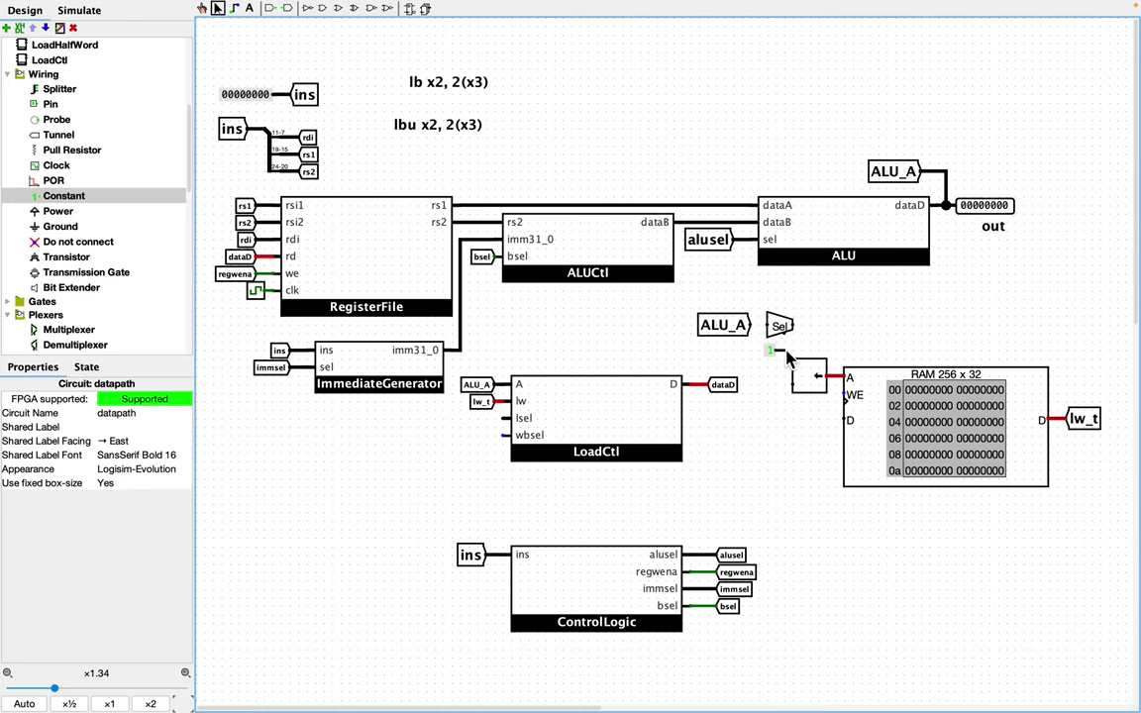
left_click_drag(779, 349, 783, 337)
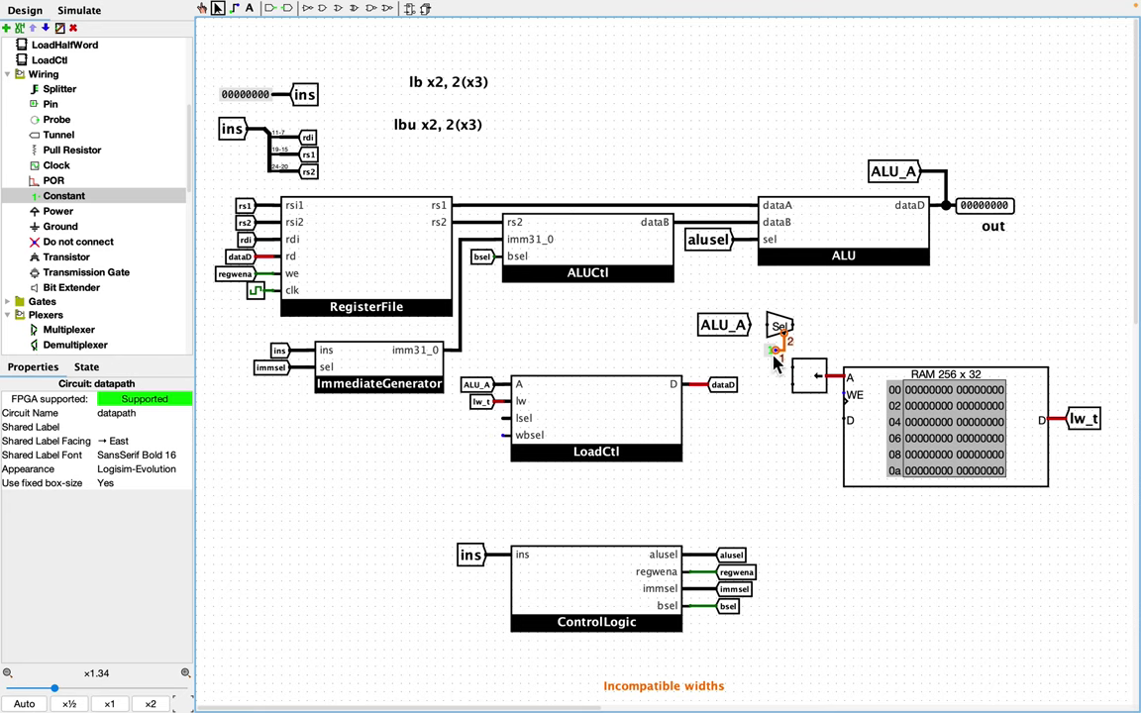
left_click(773, 353)
Step: Set the bit selector's constant to 2 data bits and value 0x0
left_click(148, 444)
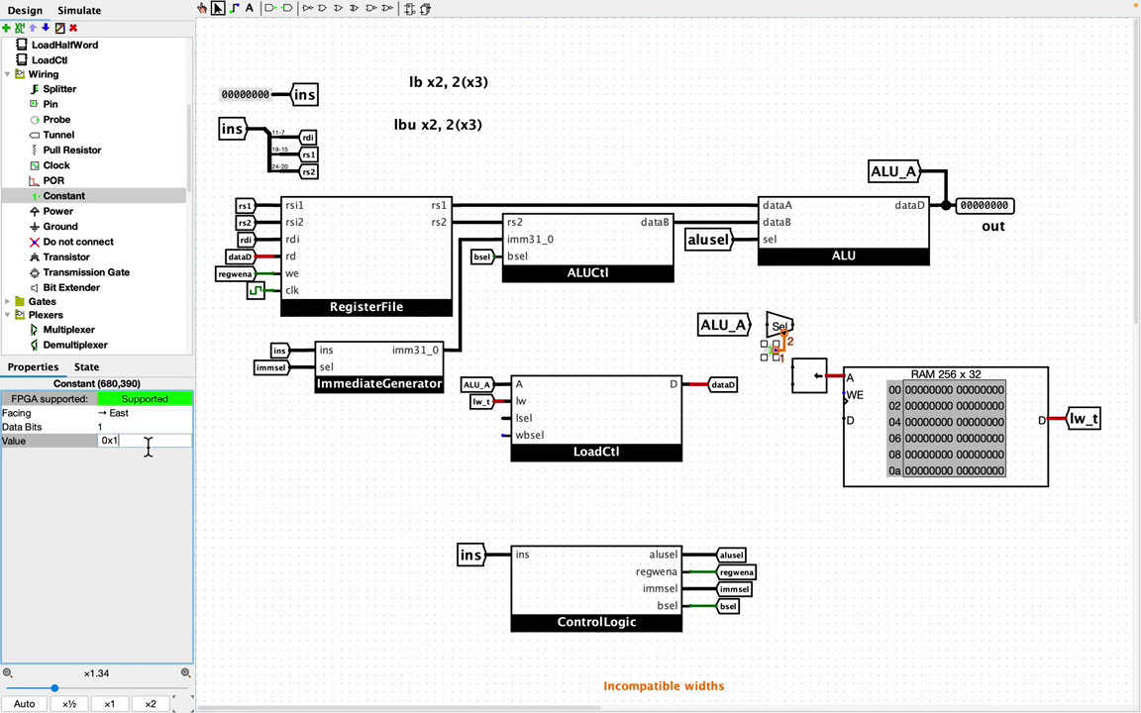
left_click(130, 427)
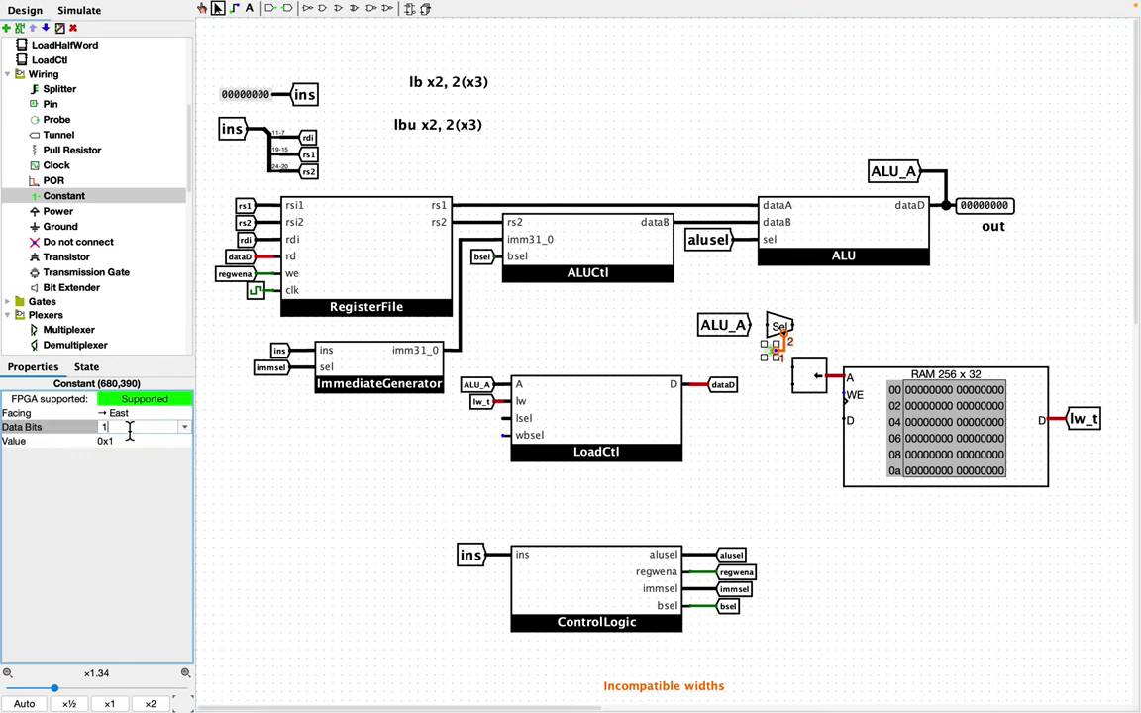
key("BackSpace")
type("2")
left_click(127, 442)
key("BackSpace")
type("3")
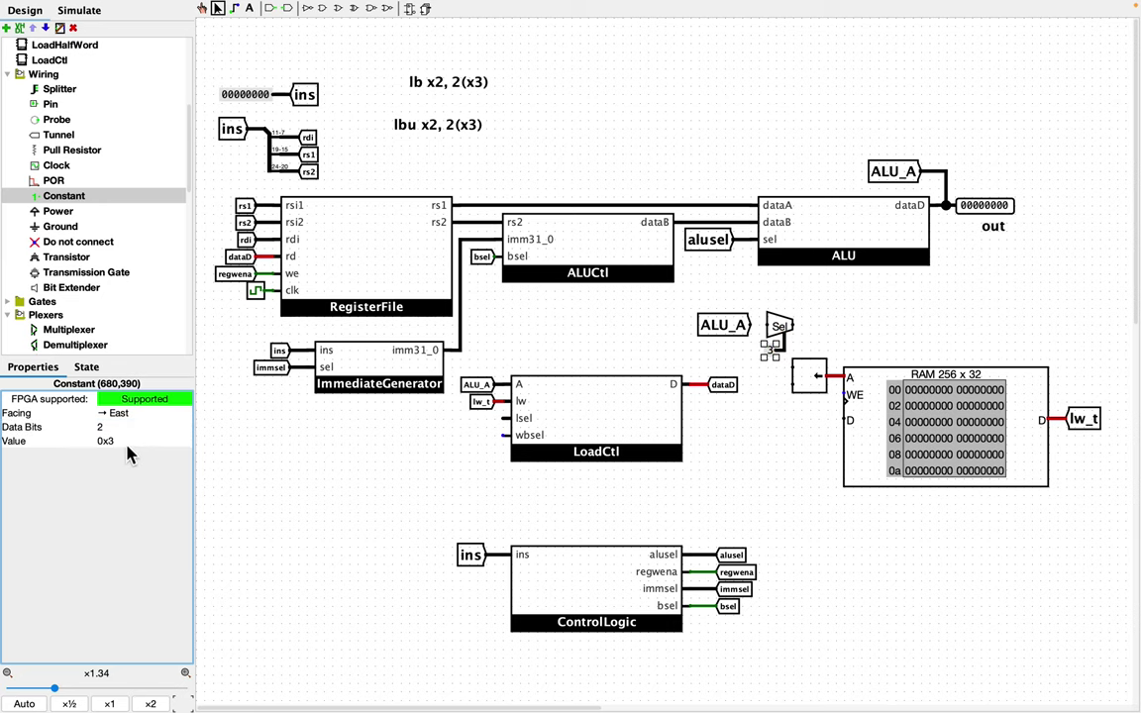
key("BackSpace")
key("Return")
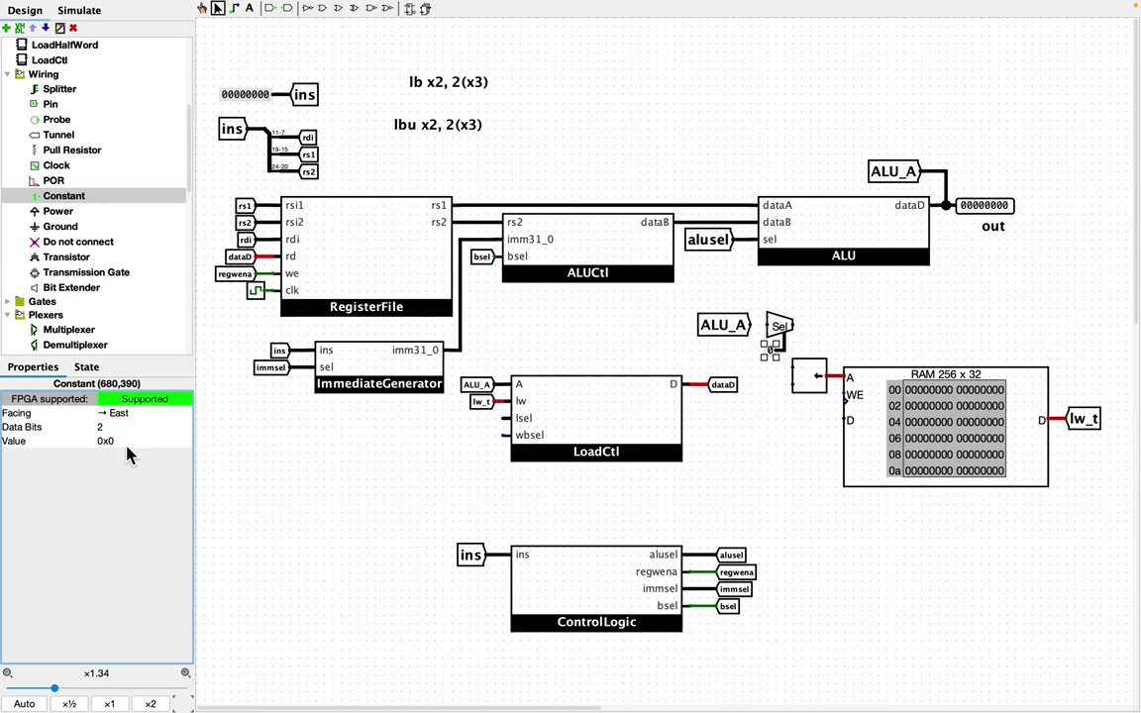
Step: Shift the ALU_A tunnel, bit selector and constant west, wiring ALU_A into the selector and the selector's output to the shifter's data input
mouse_move(681, 302)
left_mouse_down()
mouse_move(792, 347)
mouse_move(840, 351)
mouse_move(743, 333)
mouse_move(795, 373)
left_mouse_up()
left_click(772, 331)
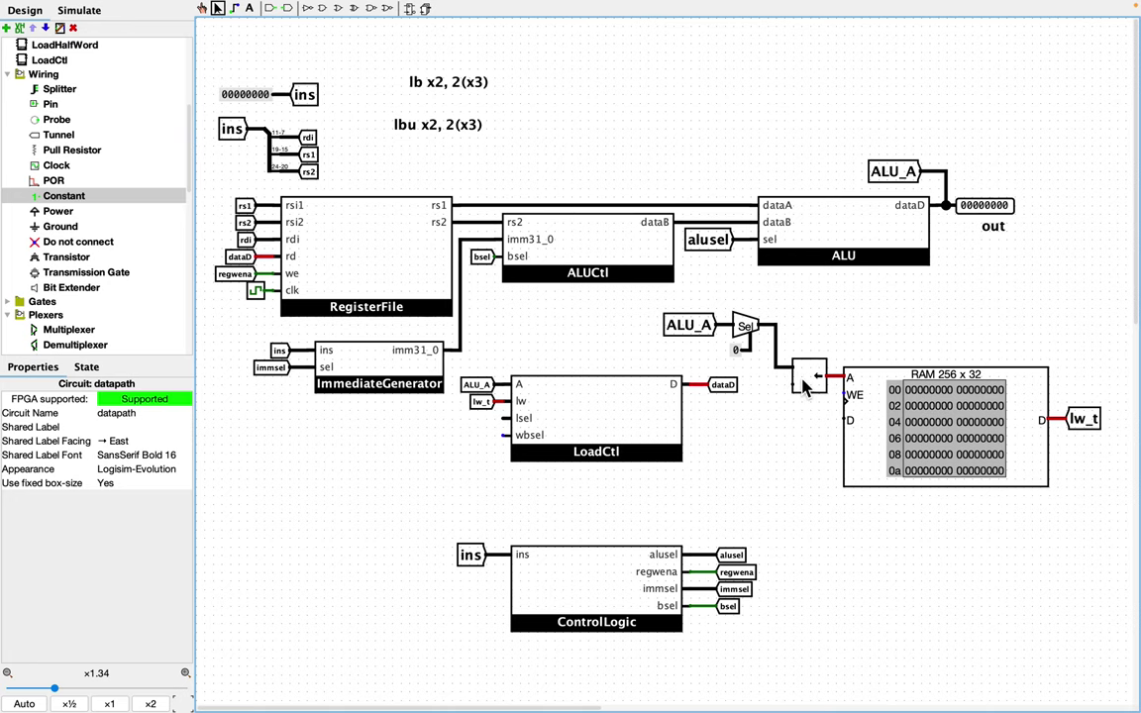
left_click(805, 386)
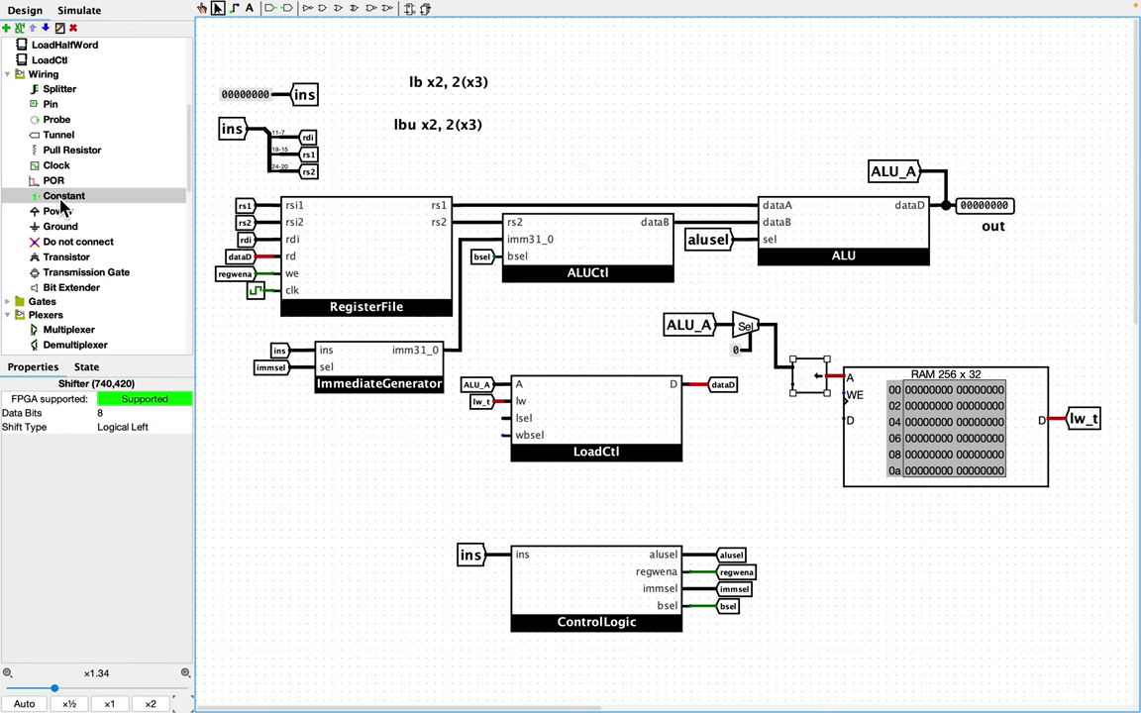
Step: Add a constant with 2 data bits and value 0x2 beside the shifter and wire it to the shift distance input
left_click(63, 195)
left_click(776, 386)
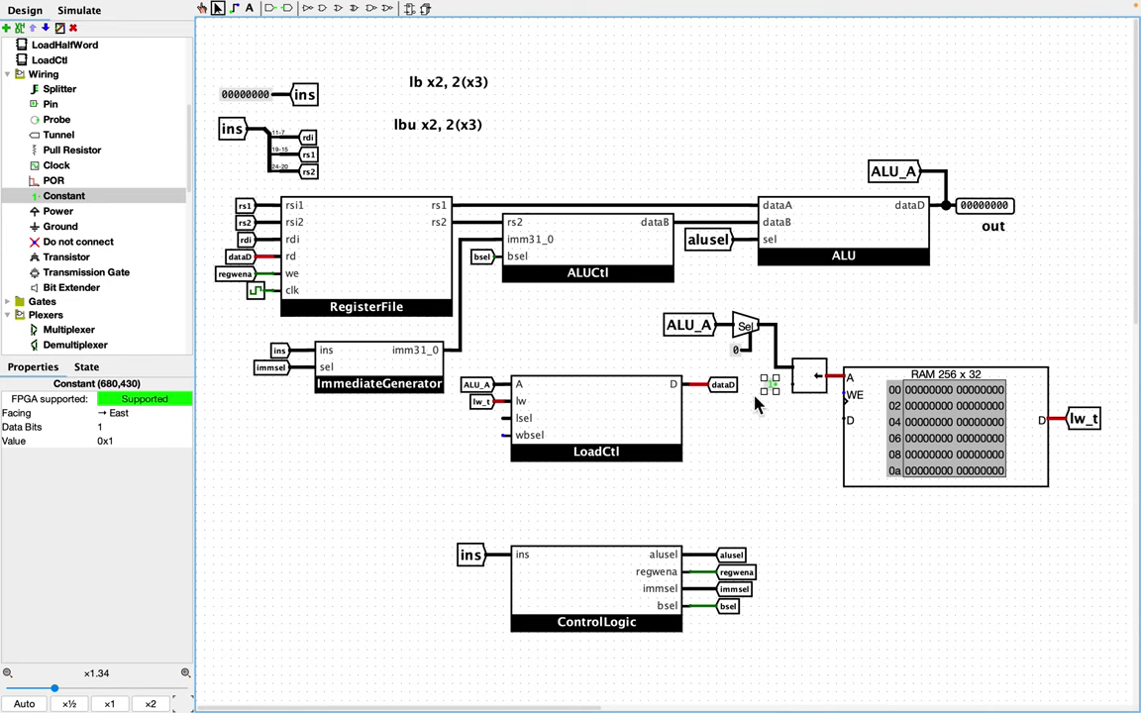
left_click(139, 426)
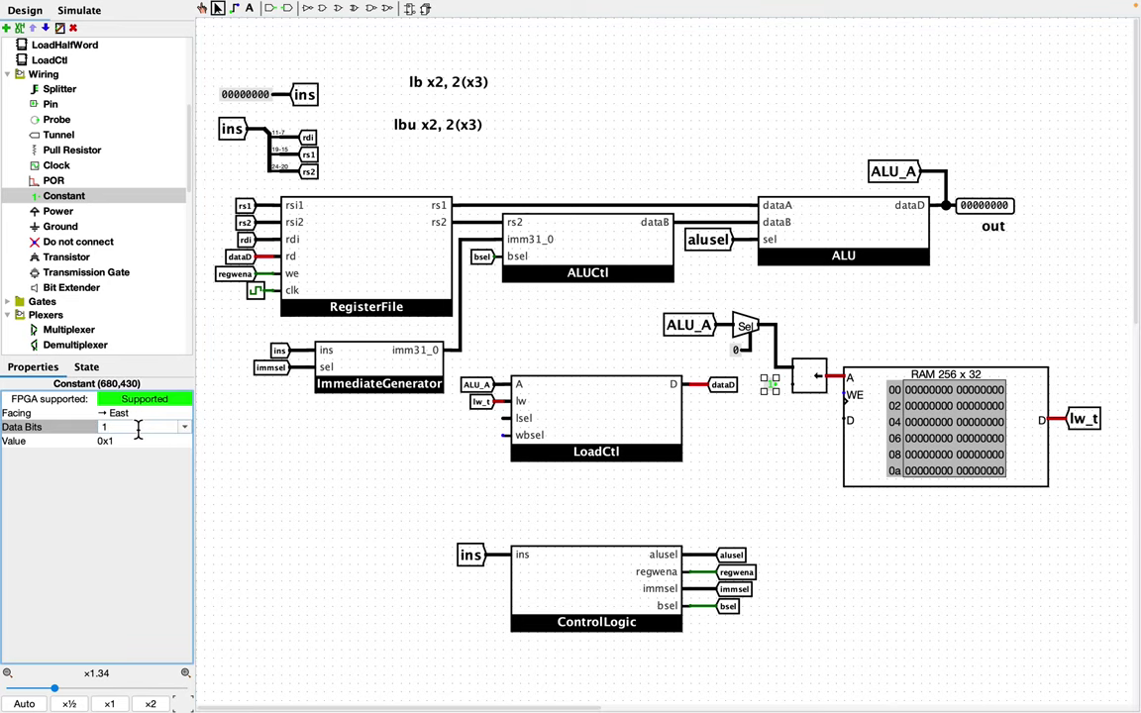
key("BackSpace")
type("2")
left_click(140, 440)
key("BackSpace")
type("3")
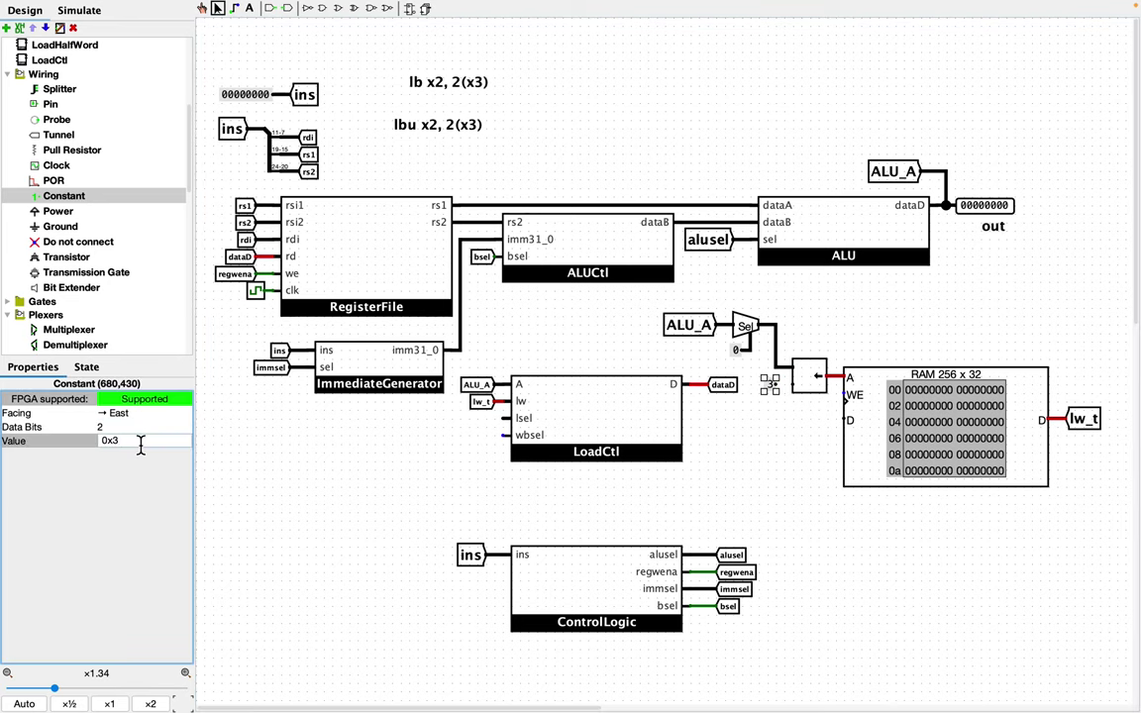
key("BackSpace")
type("2")
key("Return")
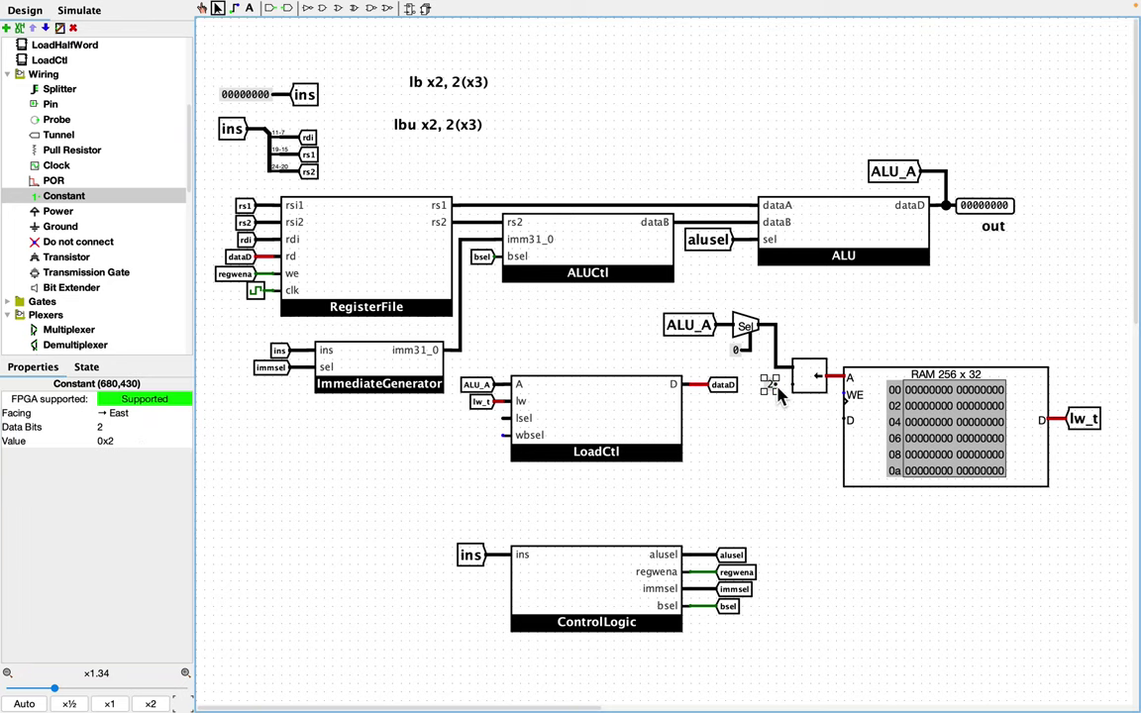
left_click_drag(775, 384, 792, 384)
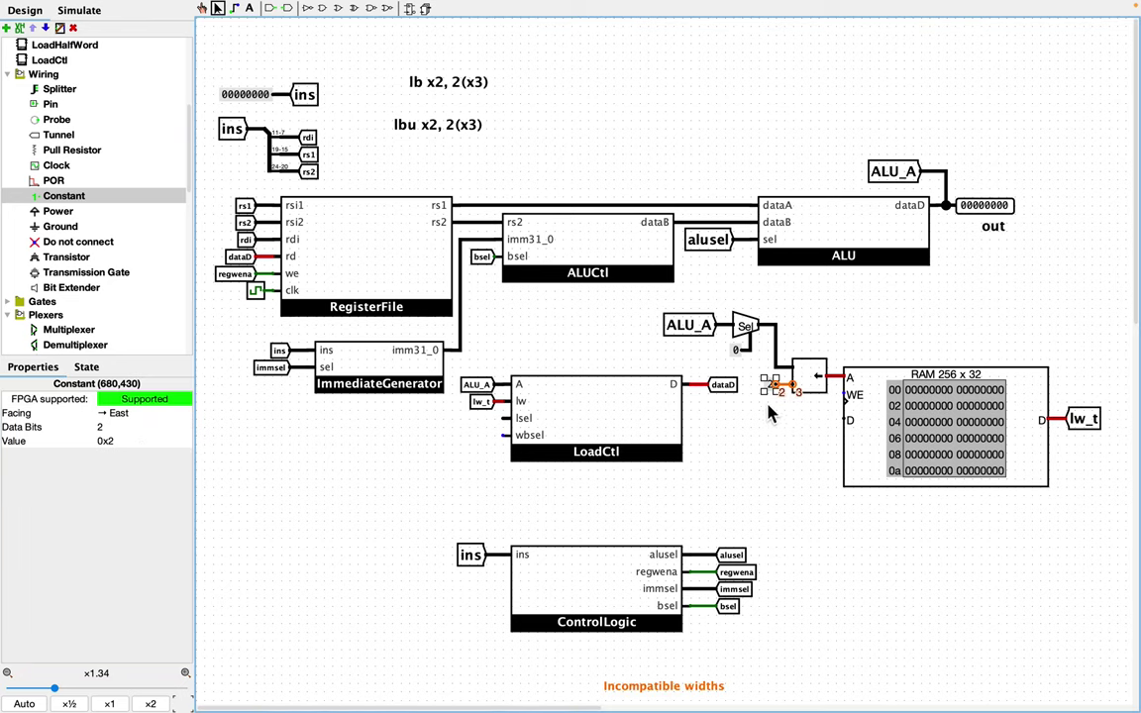
Step: Set the shifter's distance constant to 3 data bits and value 0x2
left_click(117, 432)
type("3")
key("Return")
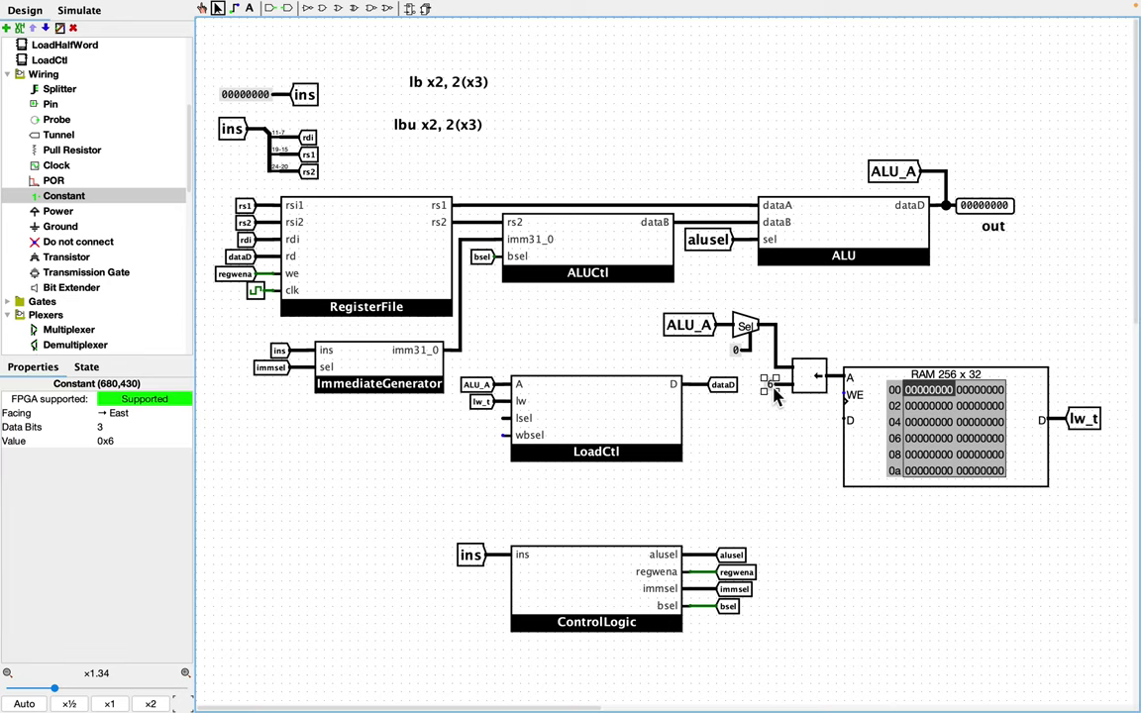
left_click(130, 442)
key("BackSpace")
type("2")
key("Return")
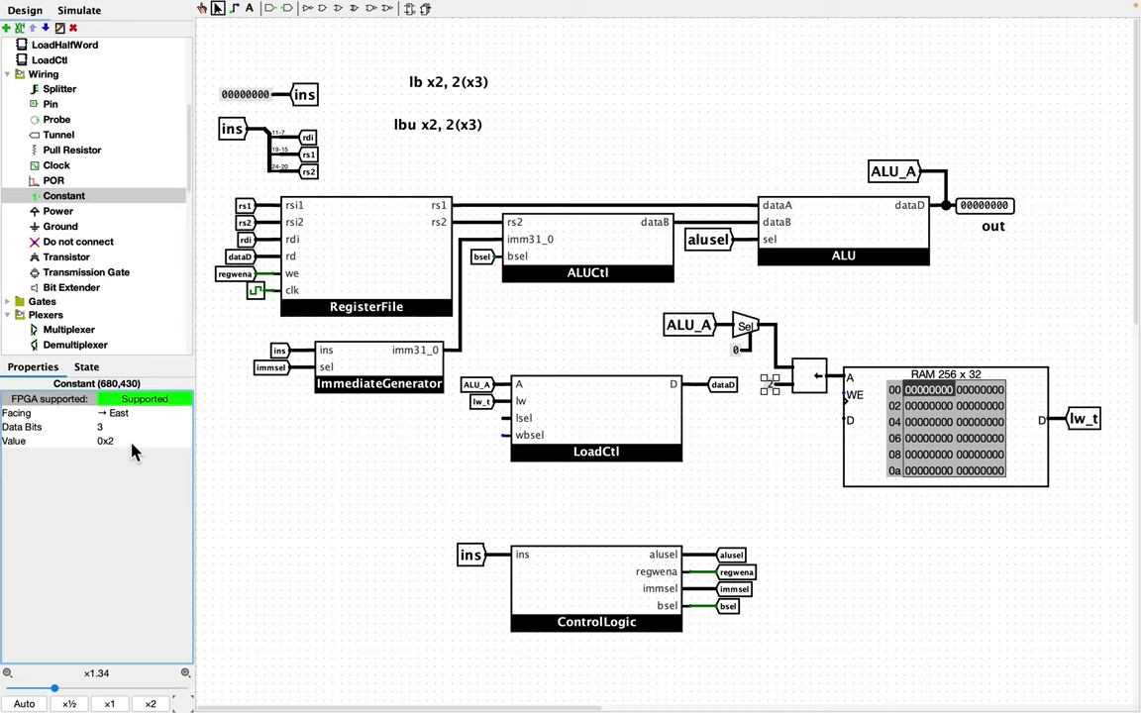
left_click(760, 448)
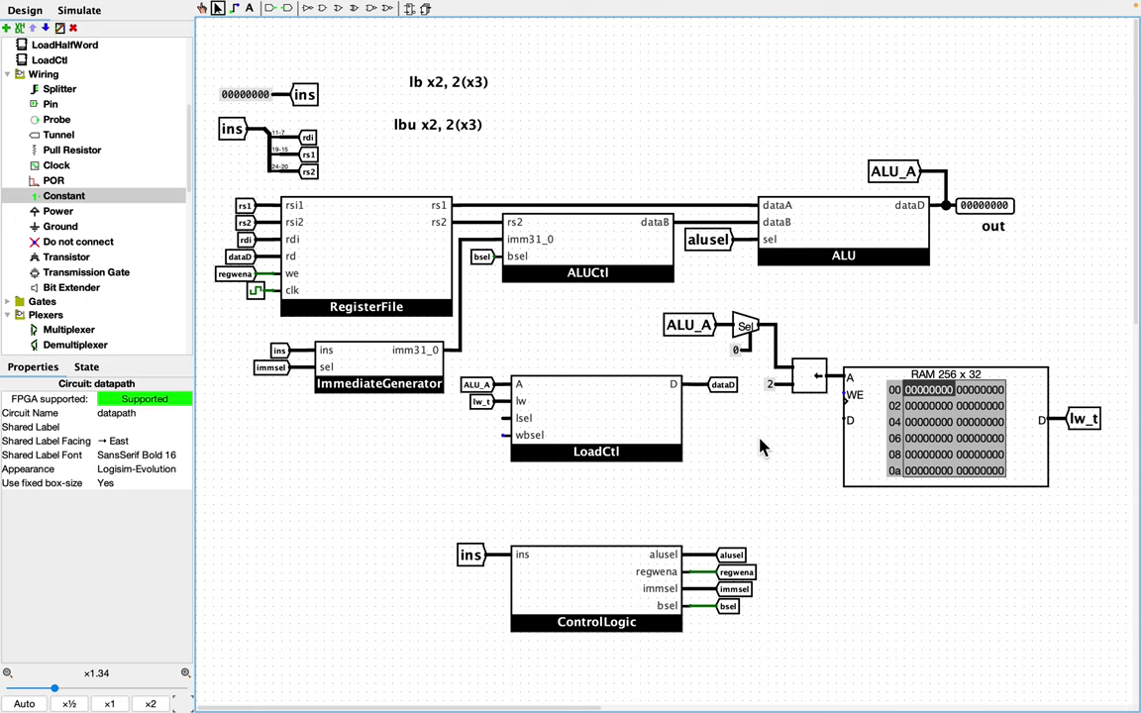
Step: Replace the ALU_A tunnel feeding the bit selector with a test constant of 32 data bits and value 0x4
left_click(696, 335)
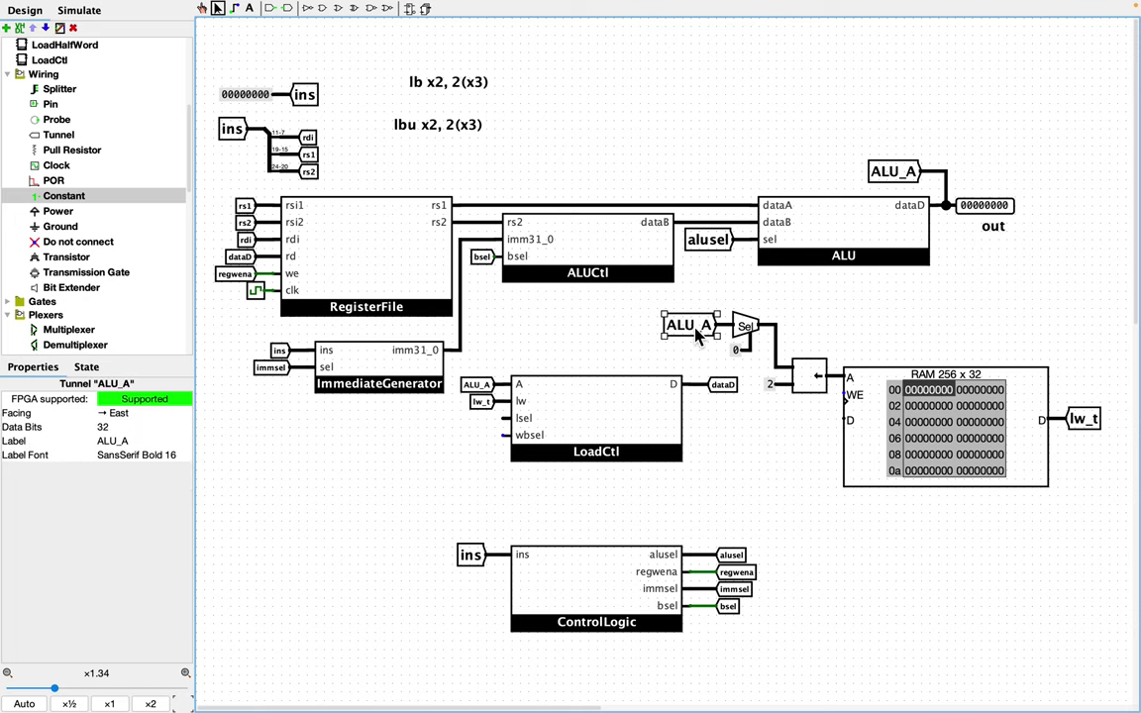
key("Delete")
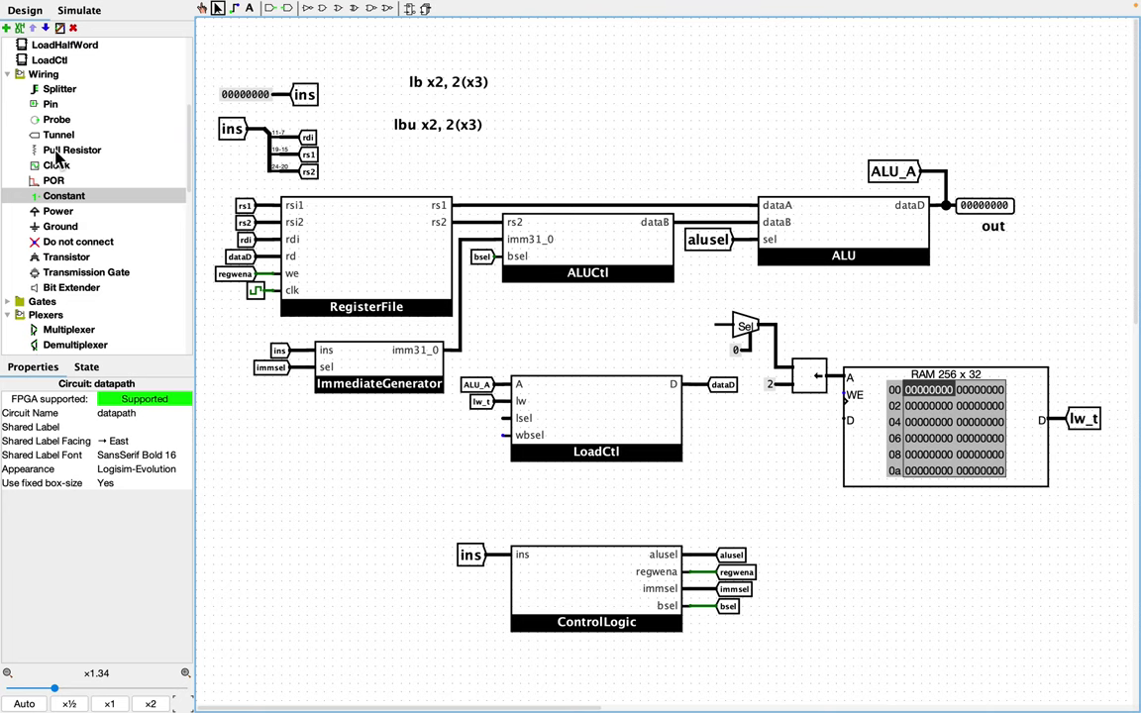
left_click(70, 196)
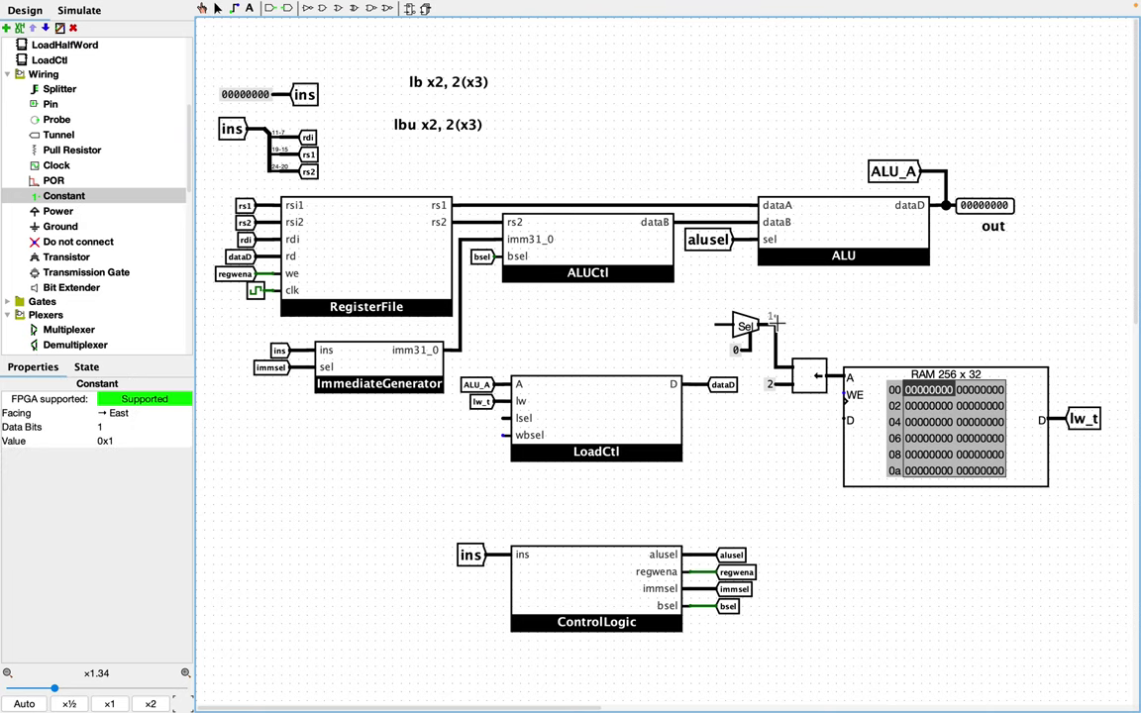
left_click(682, 326)
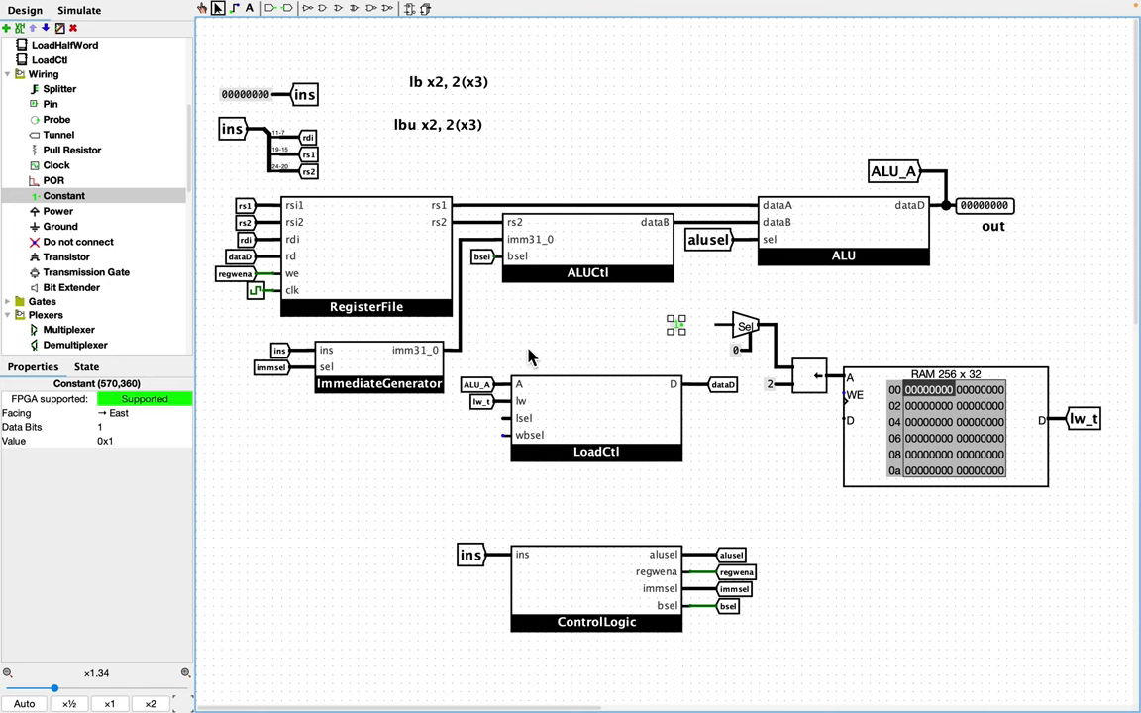
key("3")
key("2")
left_click(127, 443)
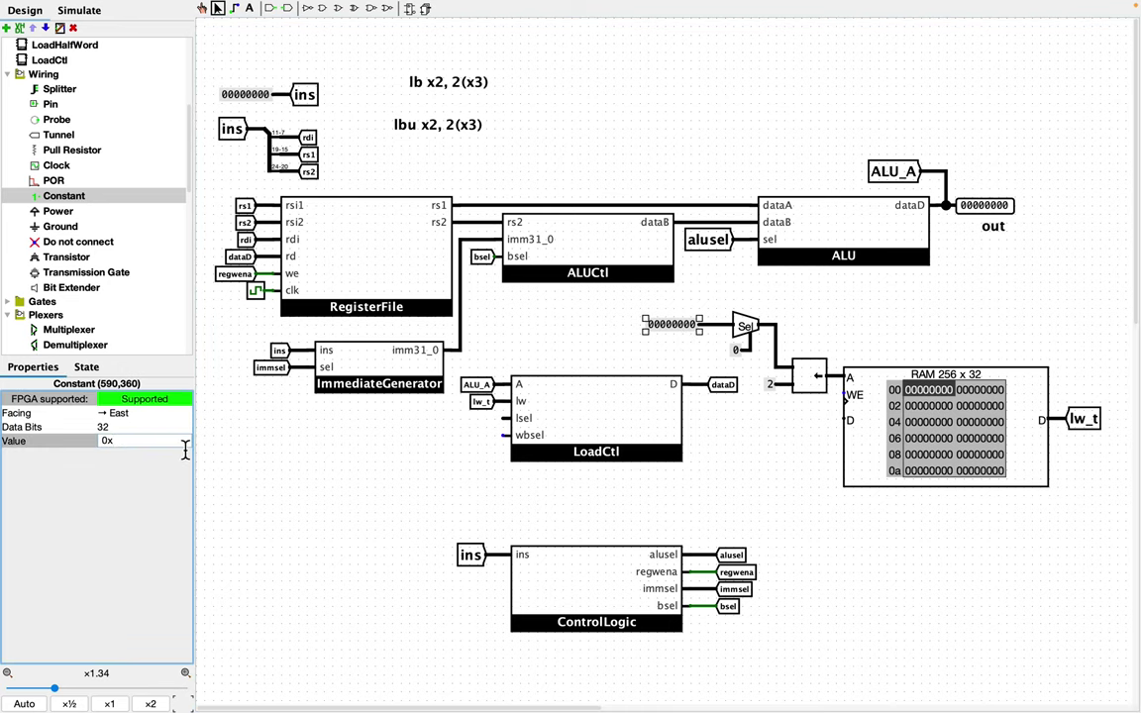
type("4")
key("Return")
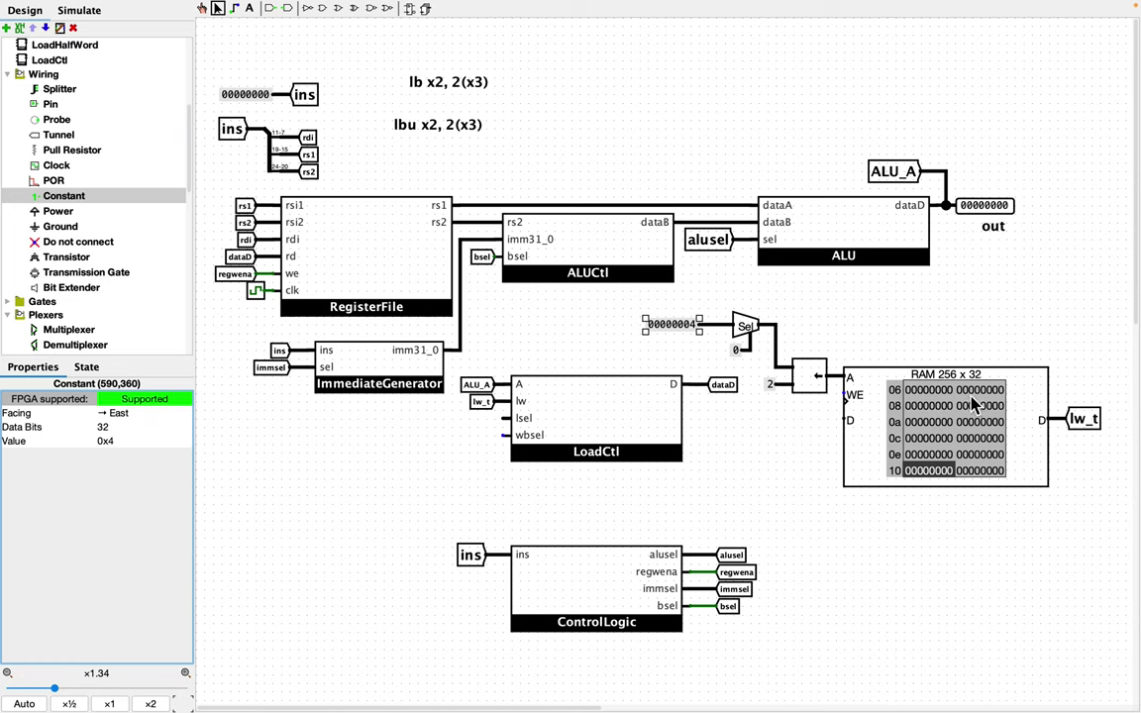
Step: Set the shift type of the shifter driving the RAM address to Logical Right
left_click(810, 386)
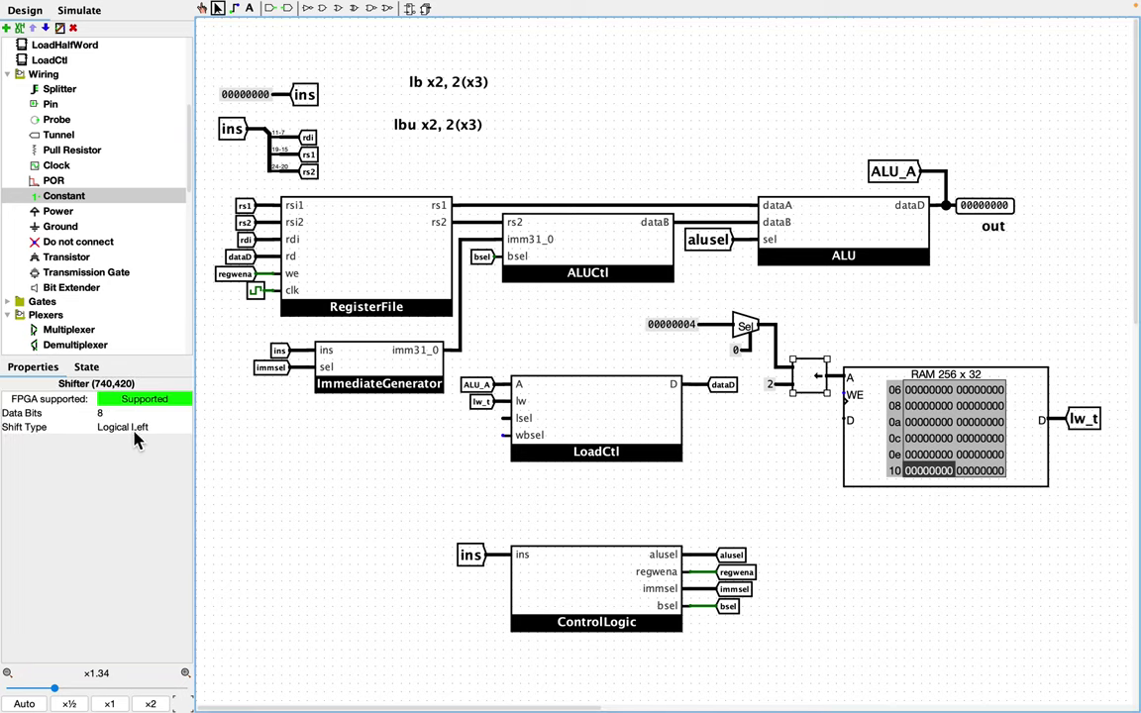
left_click(139, 427)
left_click(143, 457)
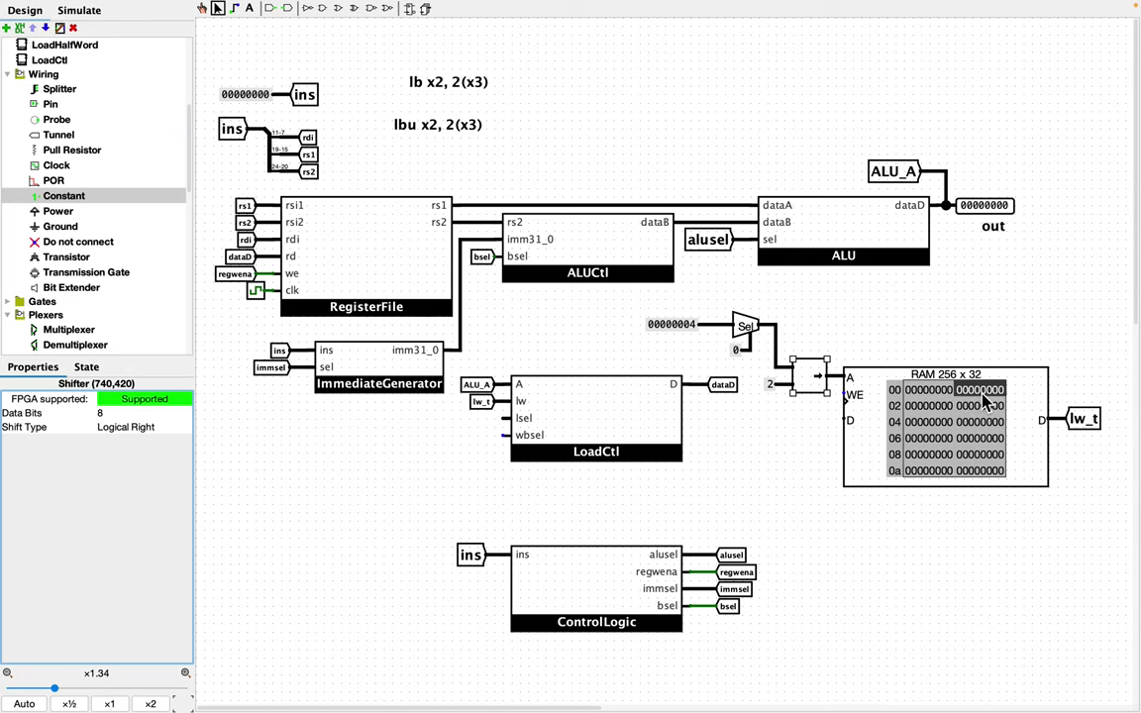
Step: Set the test constant feeding the bit selector to value 0x8
left_click(682, 327)
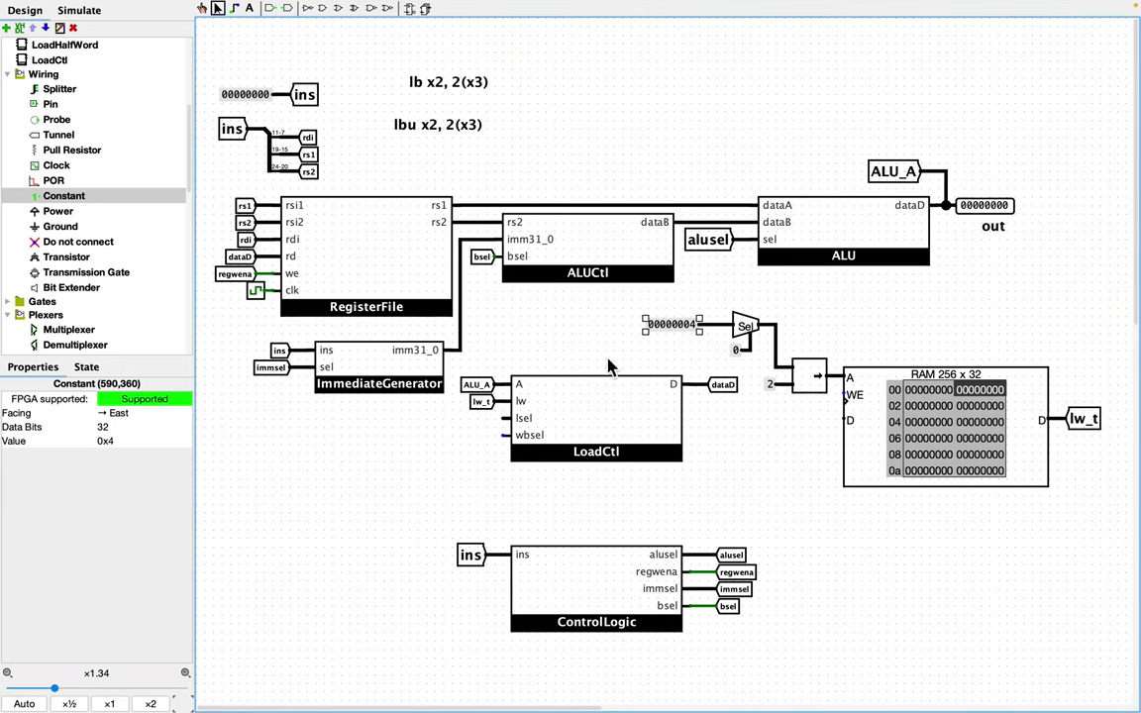
left_click(140, 442)
key("BackSpace")
type("8")
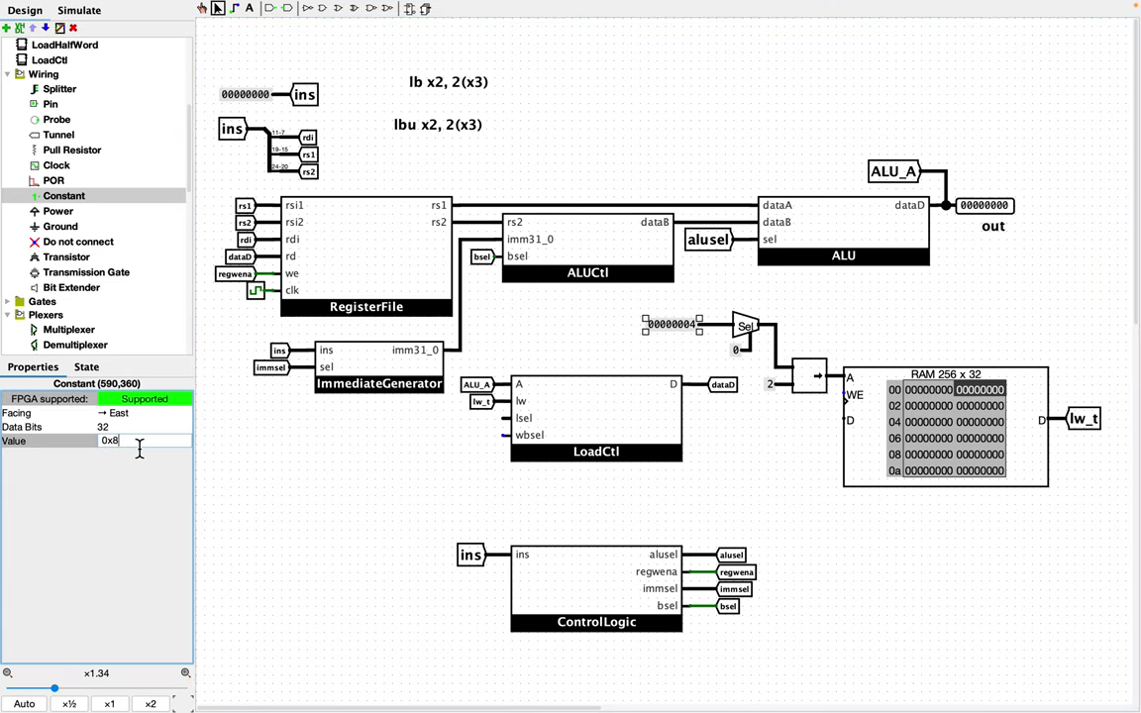
key("Return")
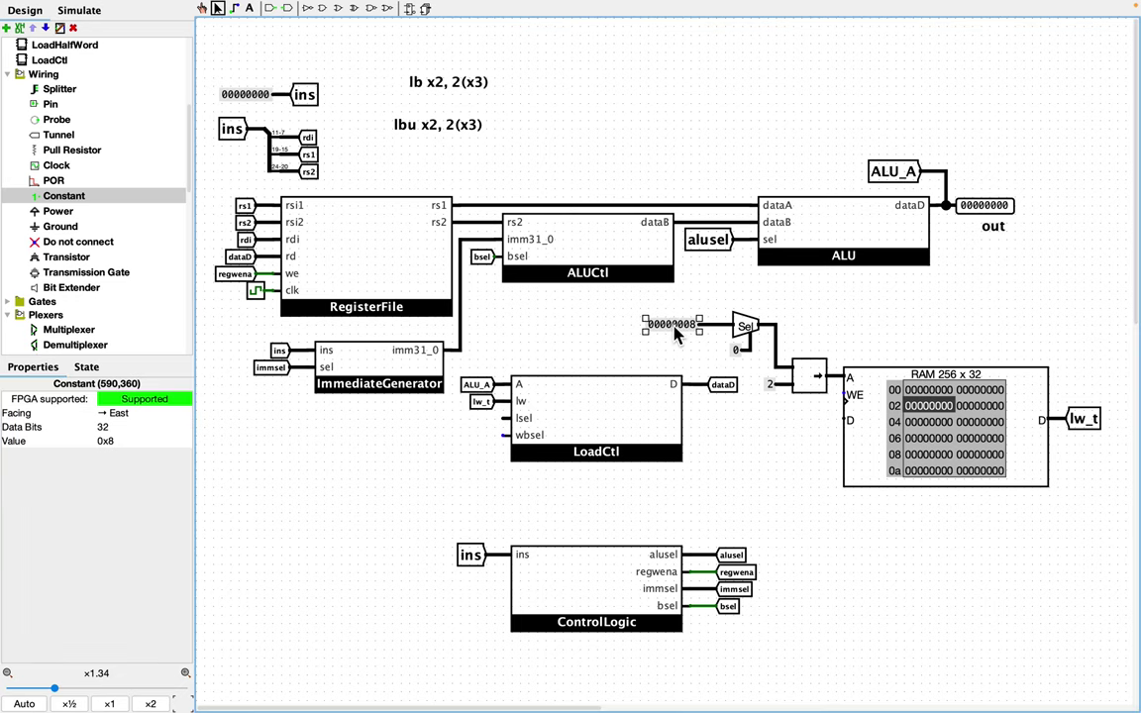
Step: Delete the test constant and place a copy of the ALU_A tunnel on the bit selector's input
key("BackSpace")
left_click(903, 180)
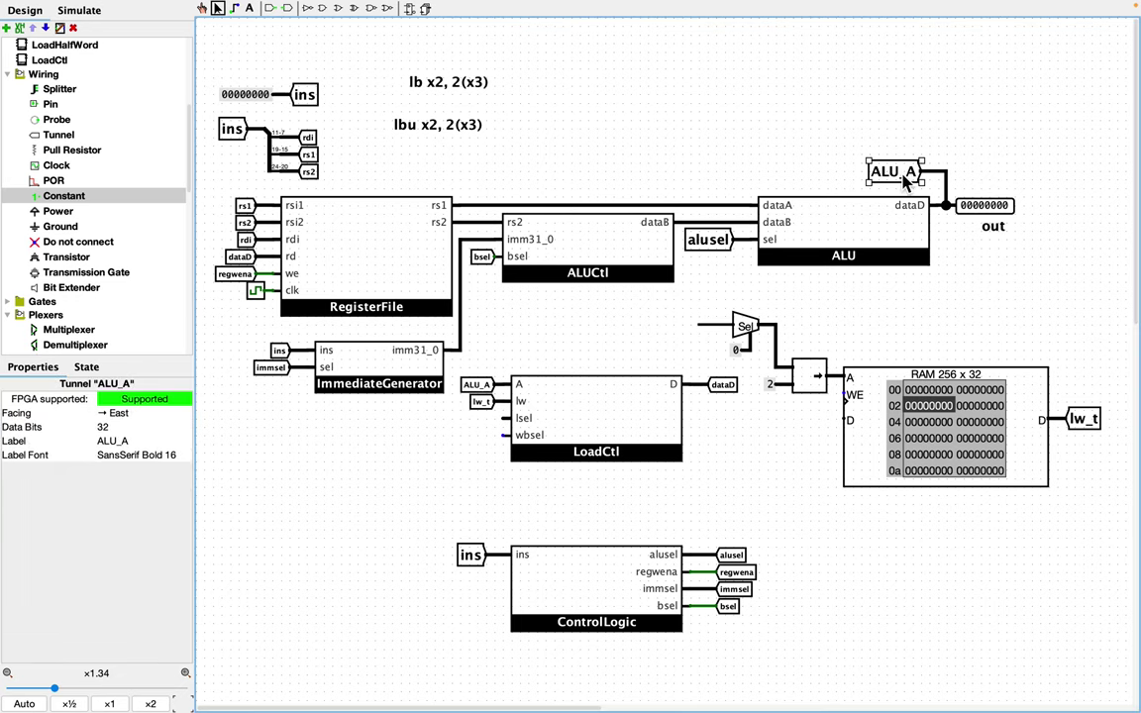
key("ctrl+d")
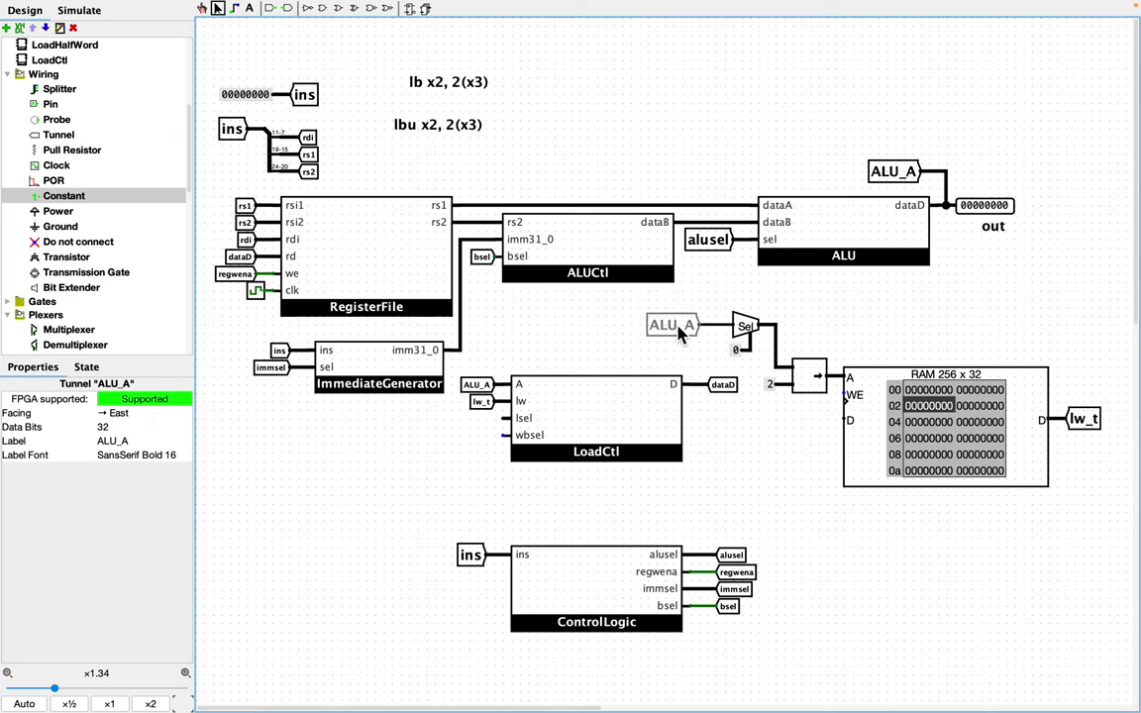
left_click(681, 330)
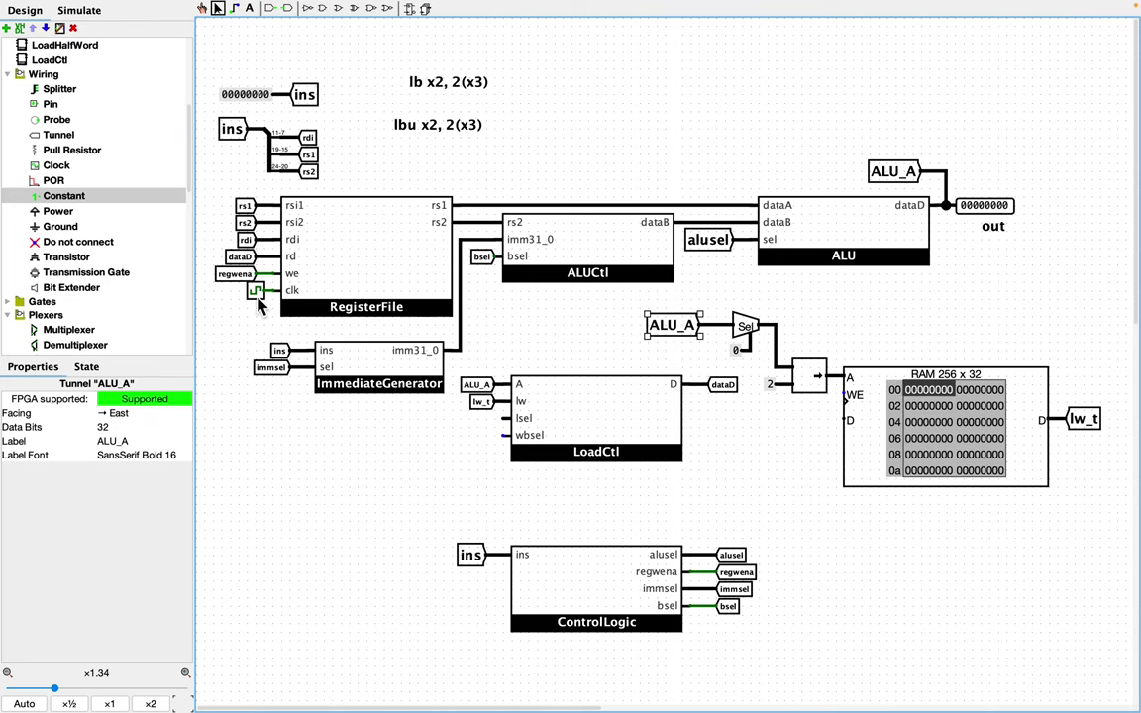
Step: Replace the RegisterFile's clock with a separate clock feeding tunnel clk_t, and add size 9 clk_t tunnels at the RegisterFile and RAM clock inputs
left_click(257, 295)
key("Delete")
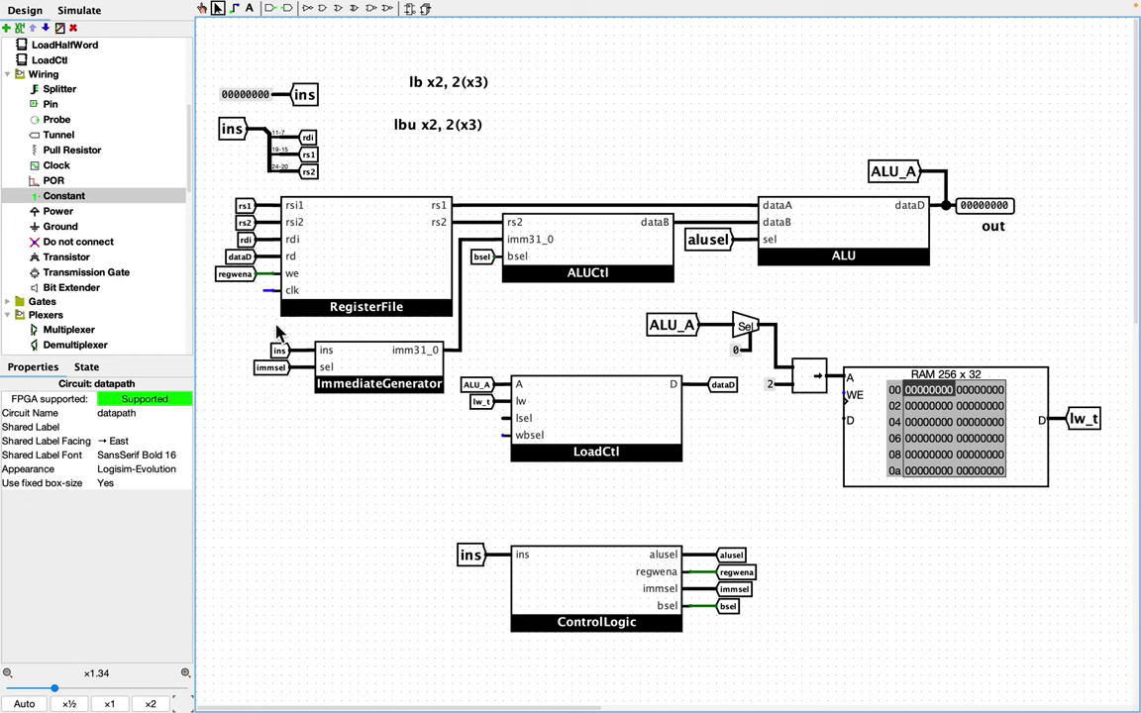
left_click(59, 133)
left_click(255, 505)
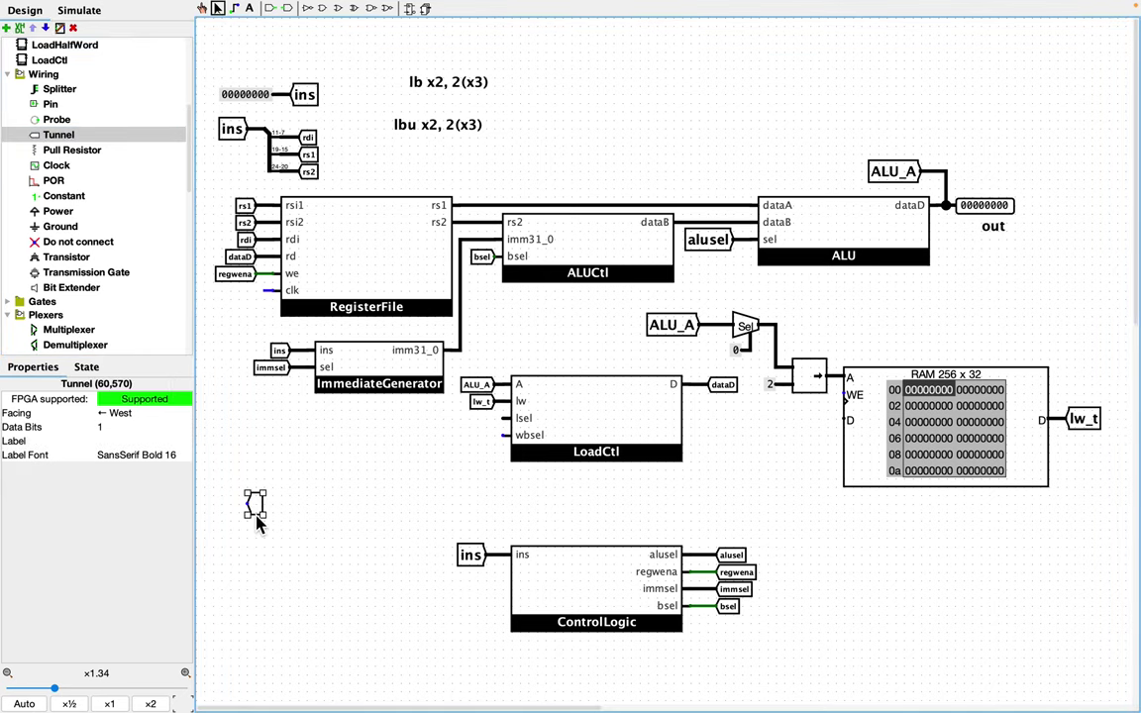
left_click_drag(259, 507, 286, 507)
left_click(57, 166)
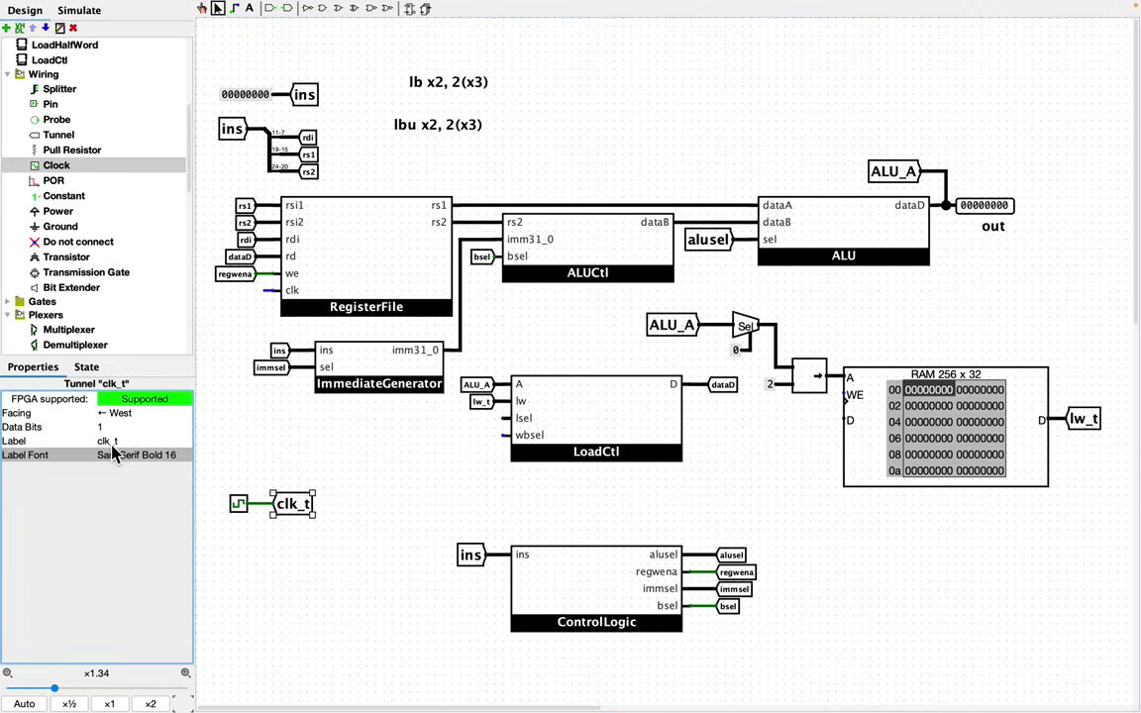
left_click(137, 454)
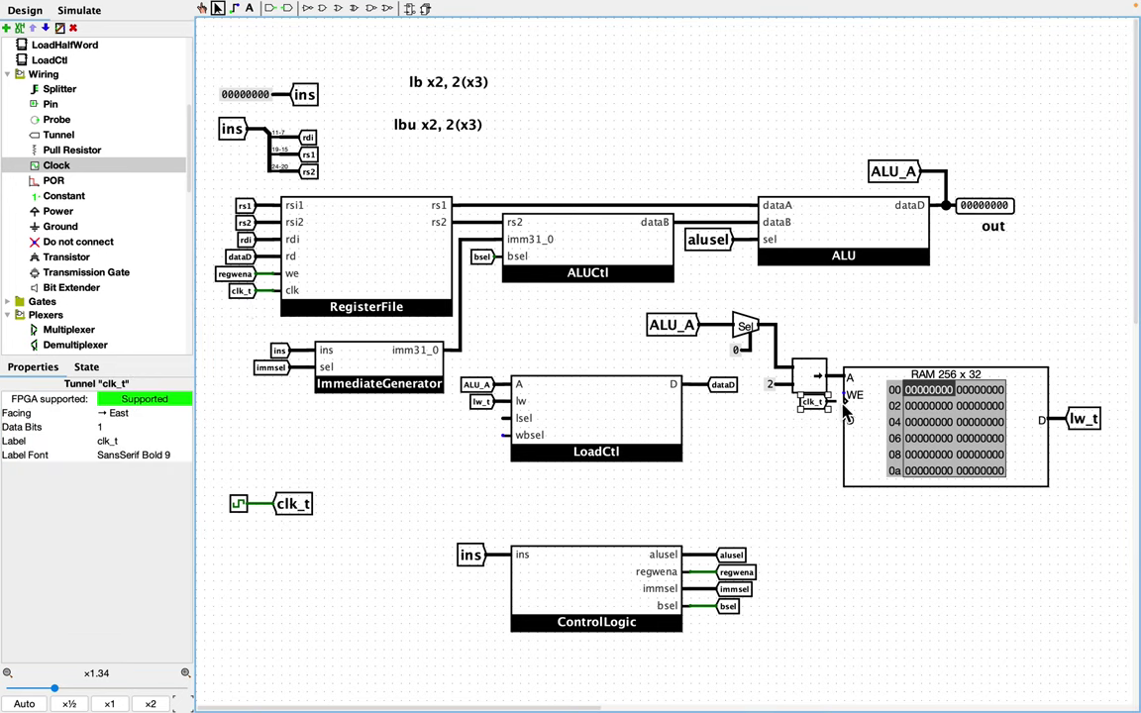
Step: Switch to the control logic truth table in Google Sheets and insert four blank columns between ihex and as3
scroll(851, 416, "down", 1)
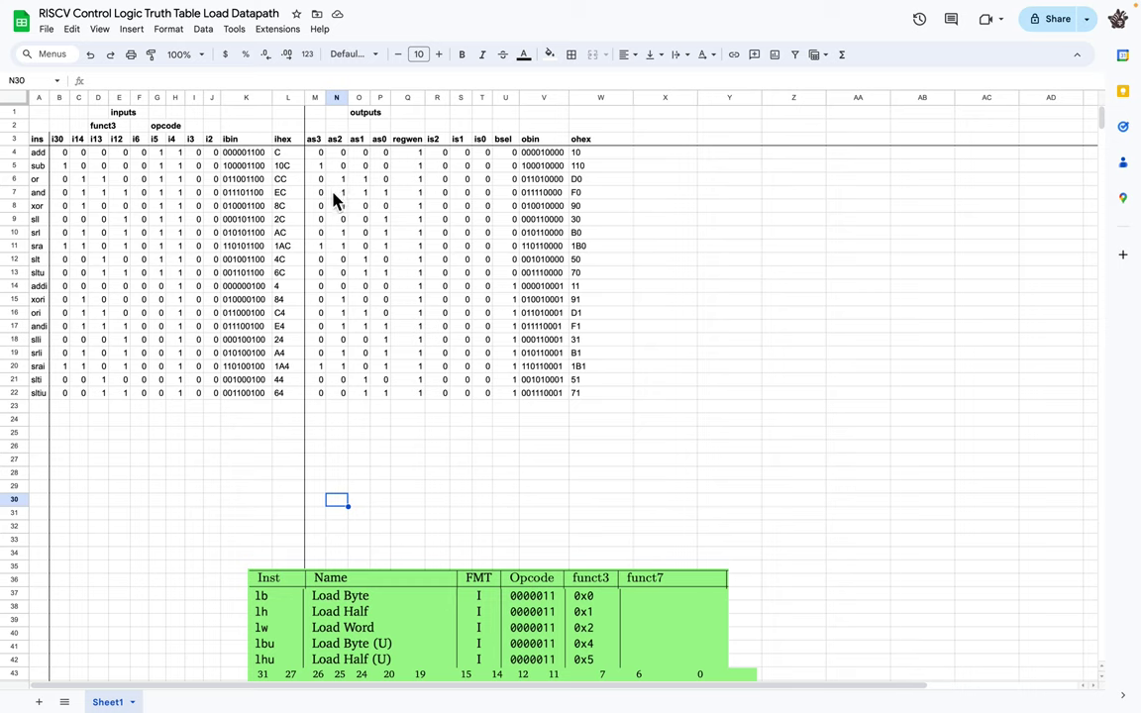
right_click(315, 97)
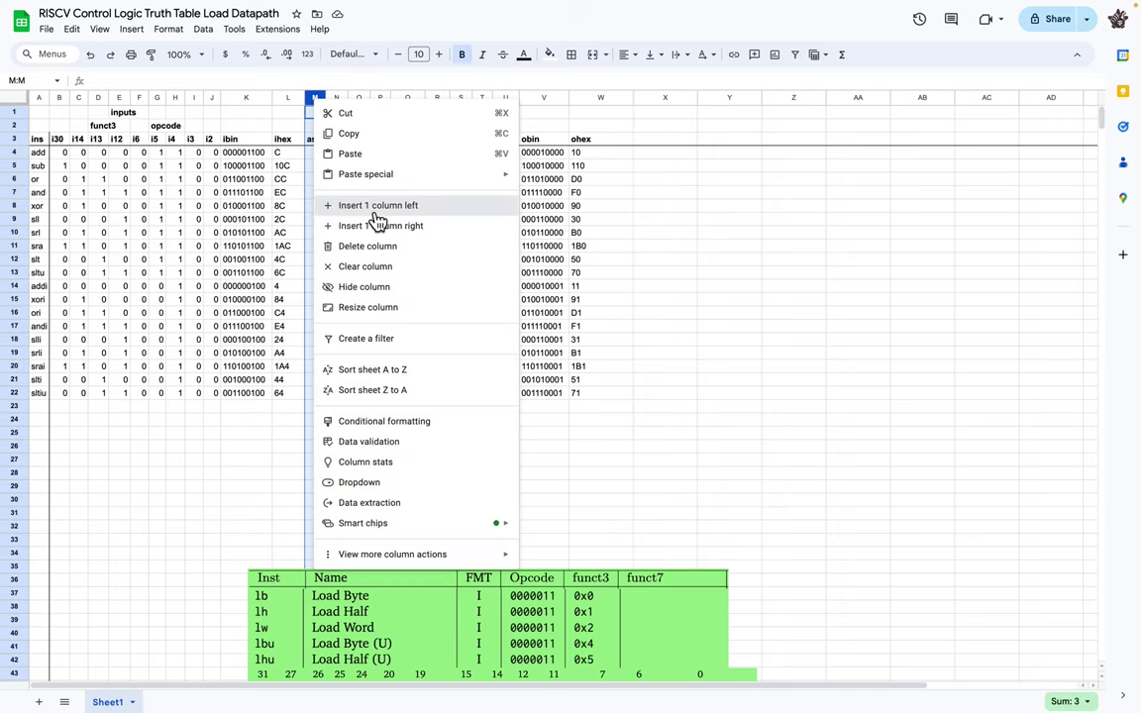
left_click(374, 208)
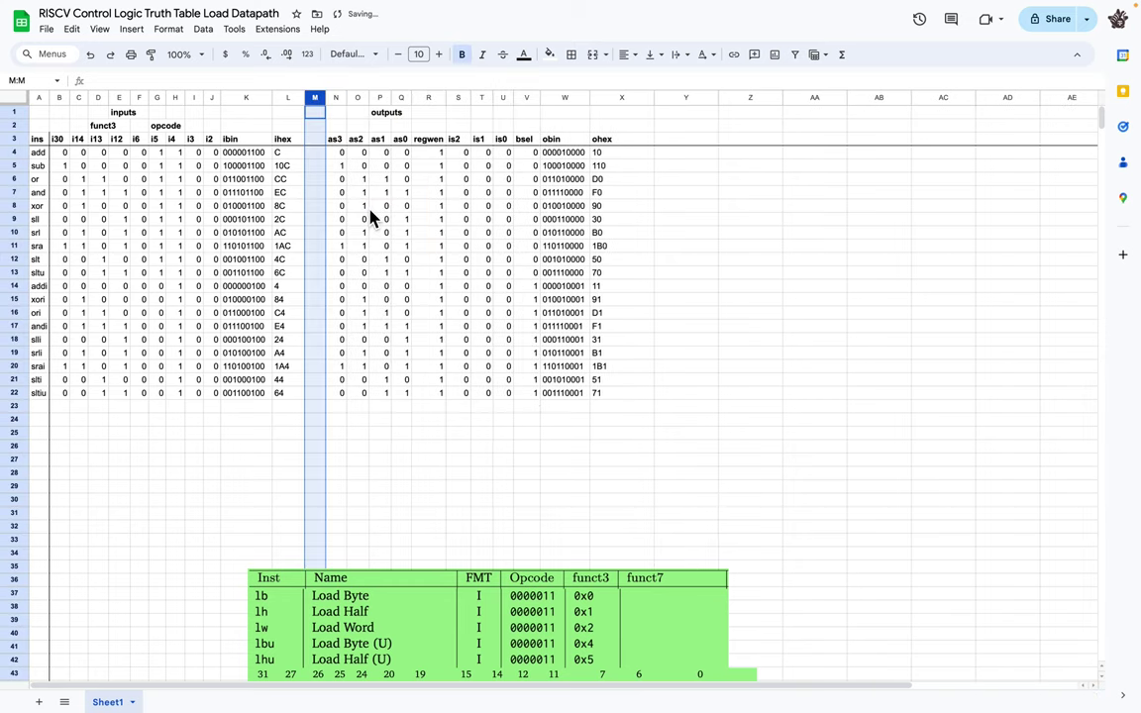
right_click(315, 98)
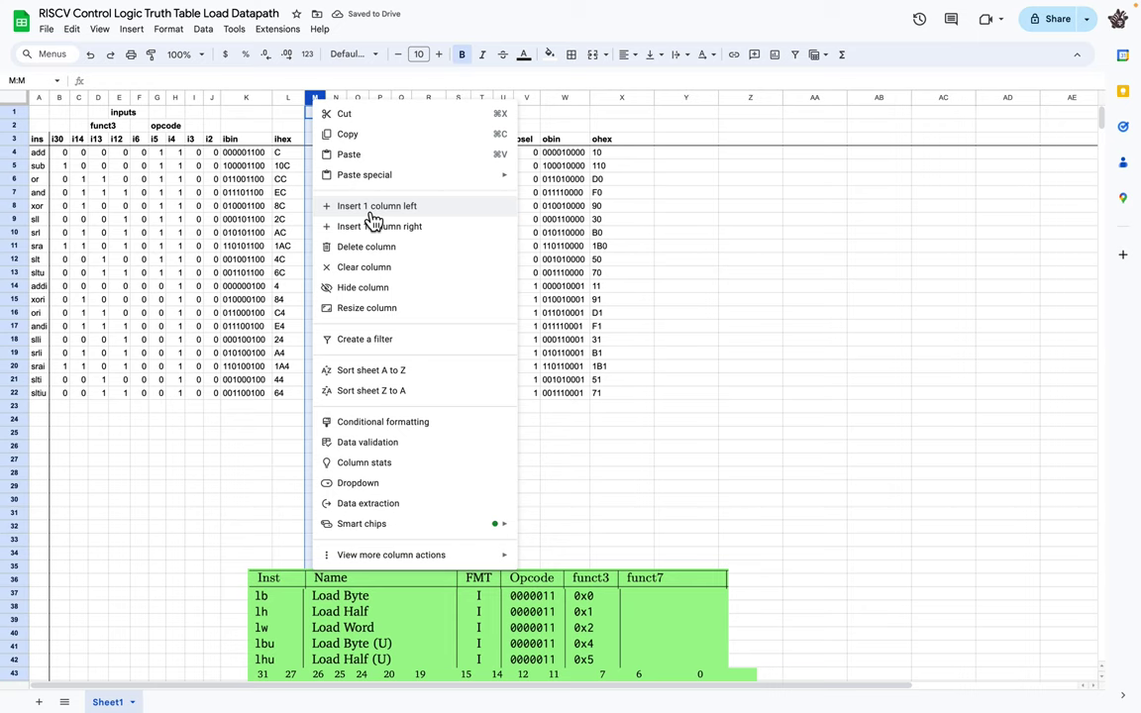
left_click(374, 207)
right_click(319, 99)
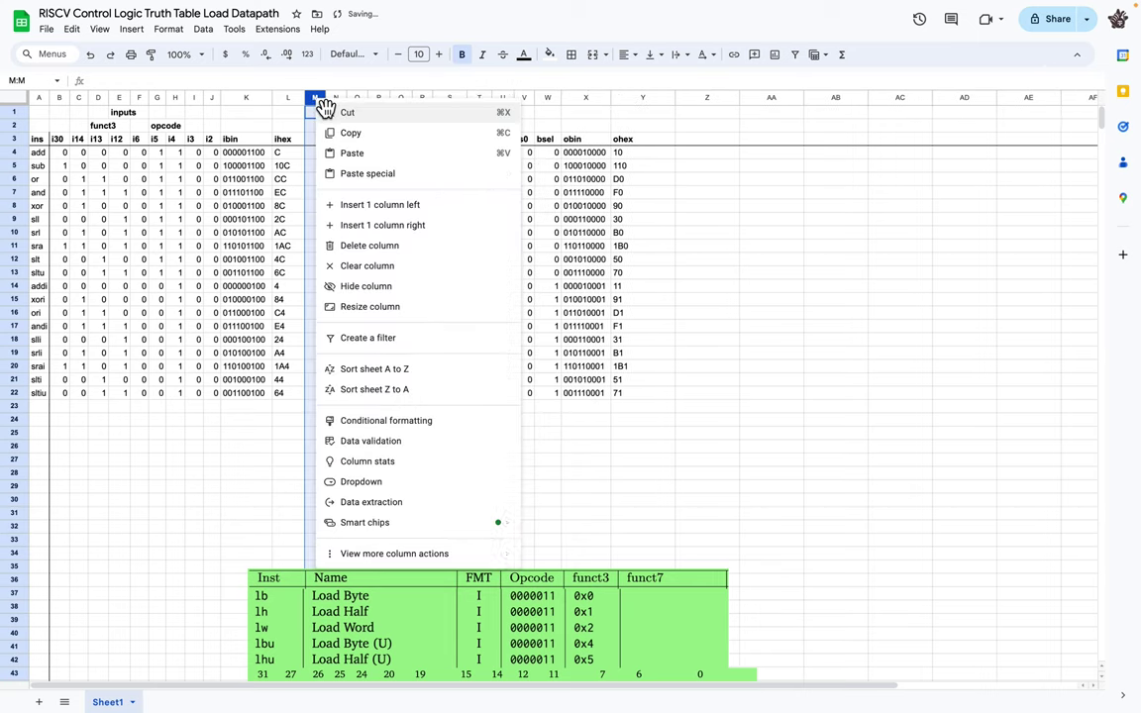
left_click(366, 203)
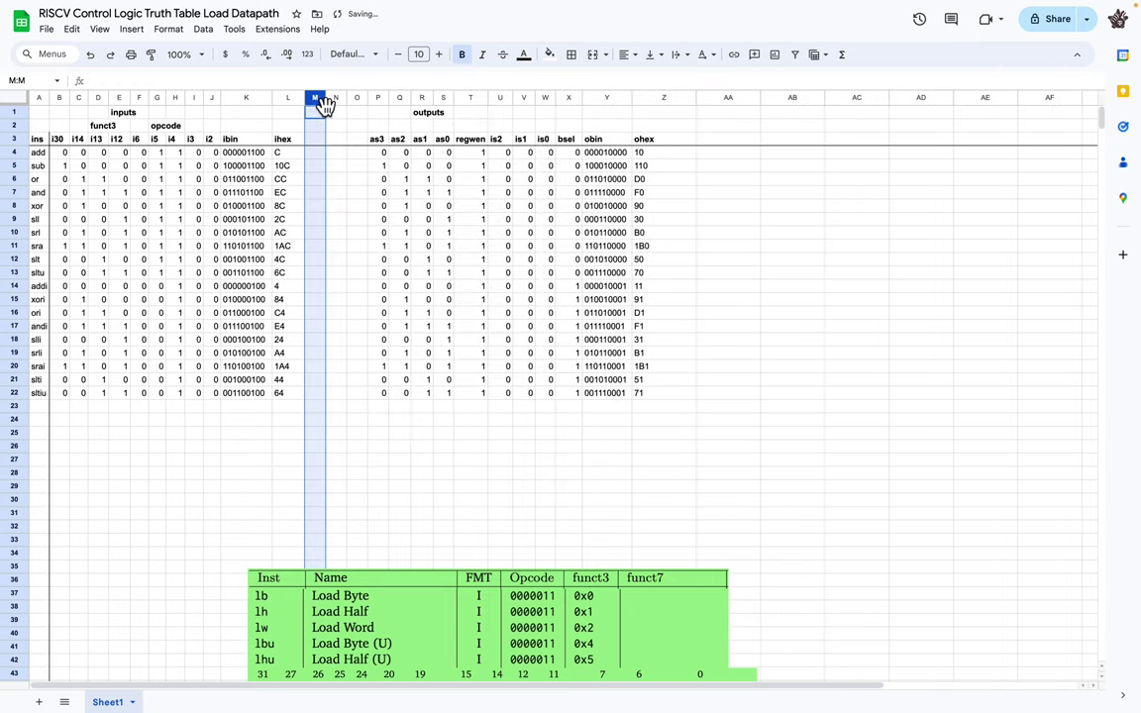
right_click(319, 103)
left_click(364, 207)
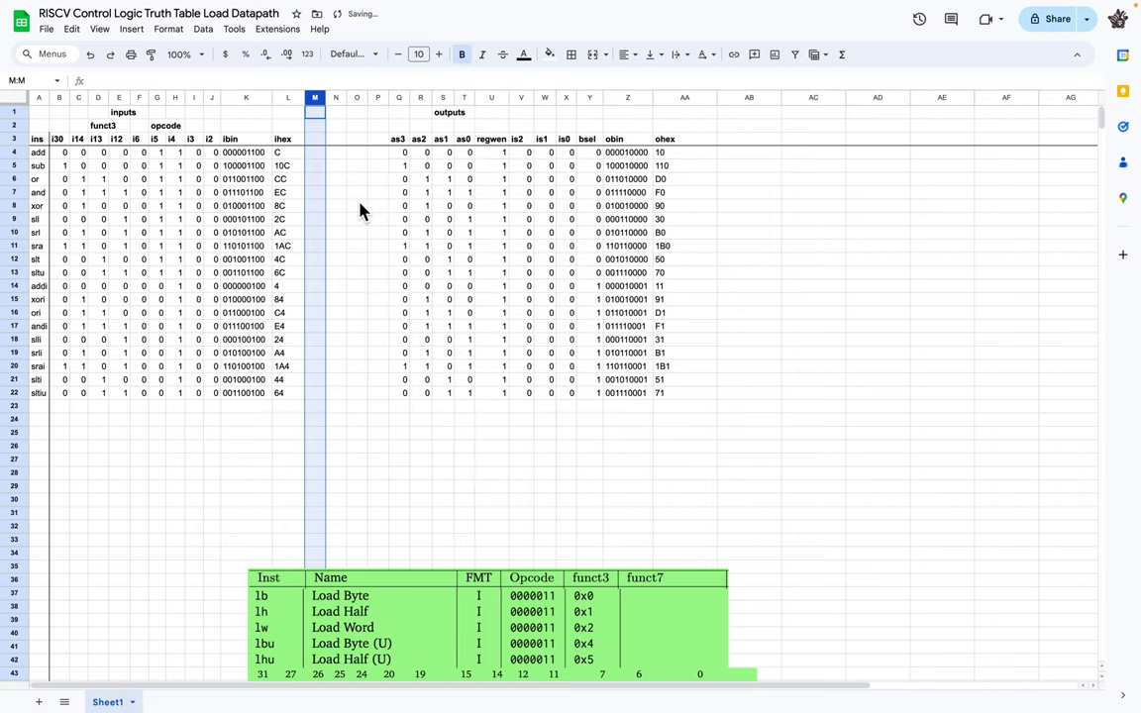
Step: Enter the output headers lsel2, lsel1, lsel0 and wbsel in cells M3 to P3
left_click(315, 140)
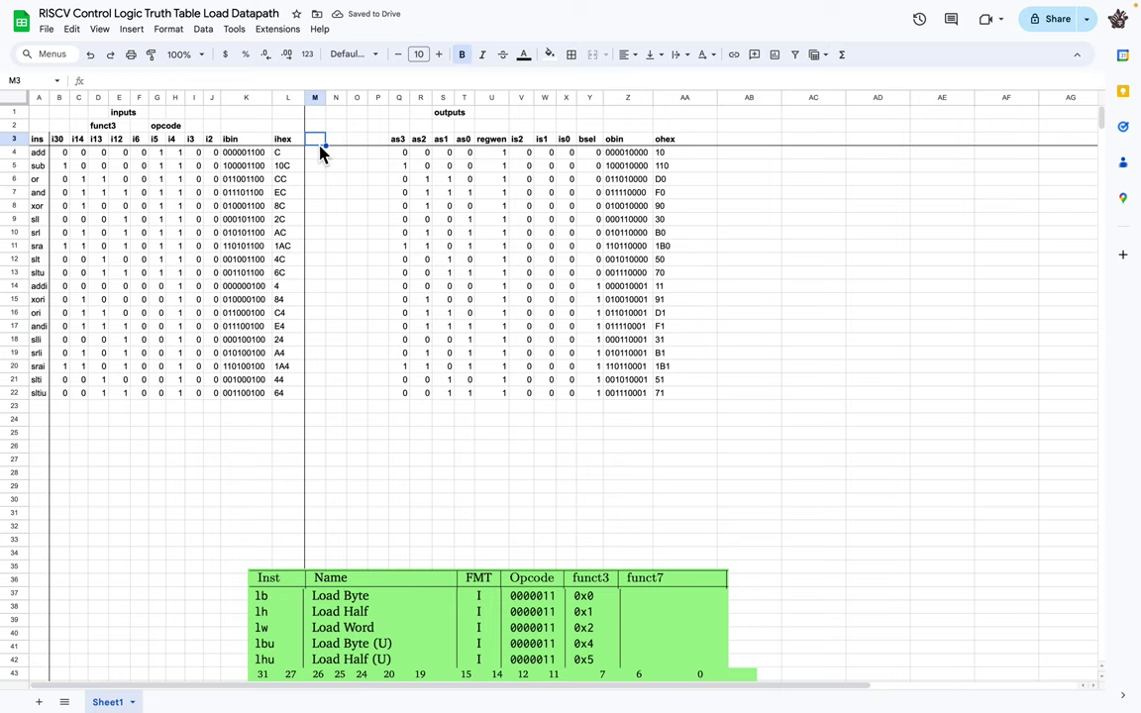
type("lsel")
type("2")
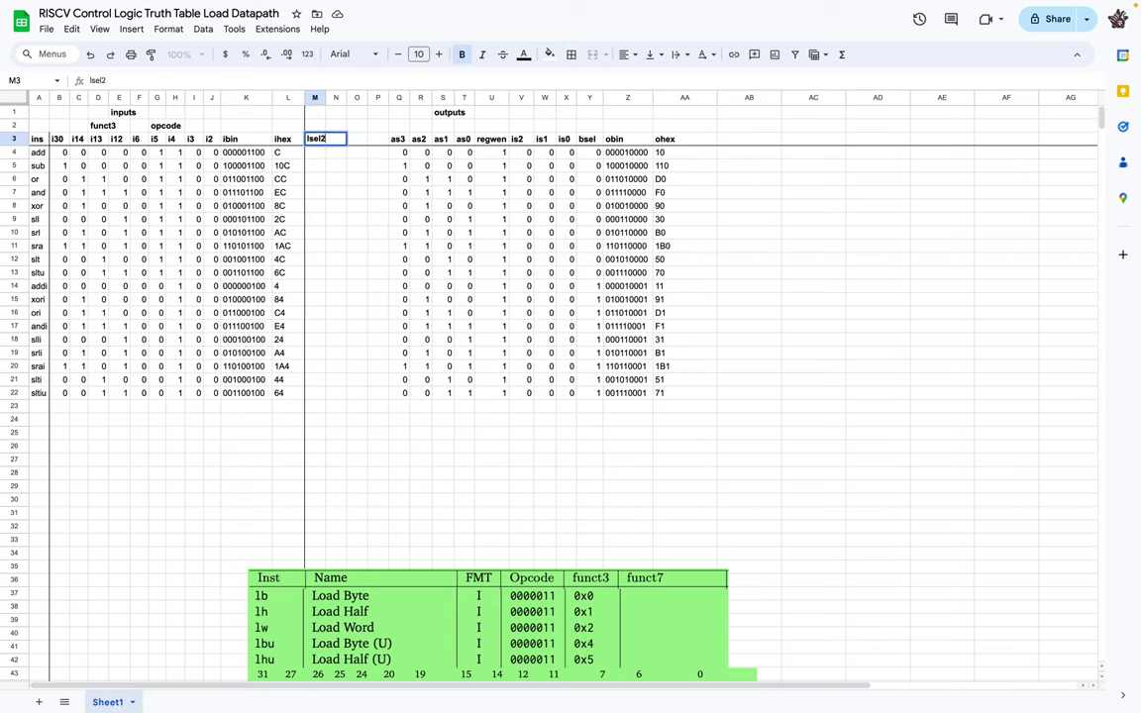
key("Tab")
type("lsel1")
key("Tab")
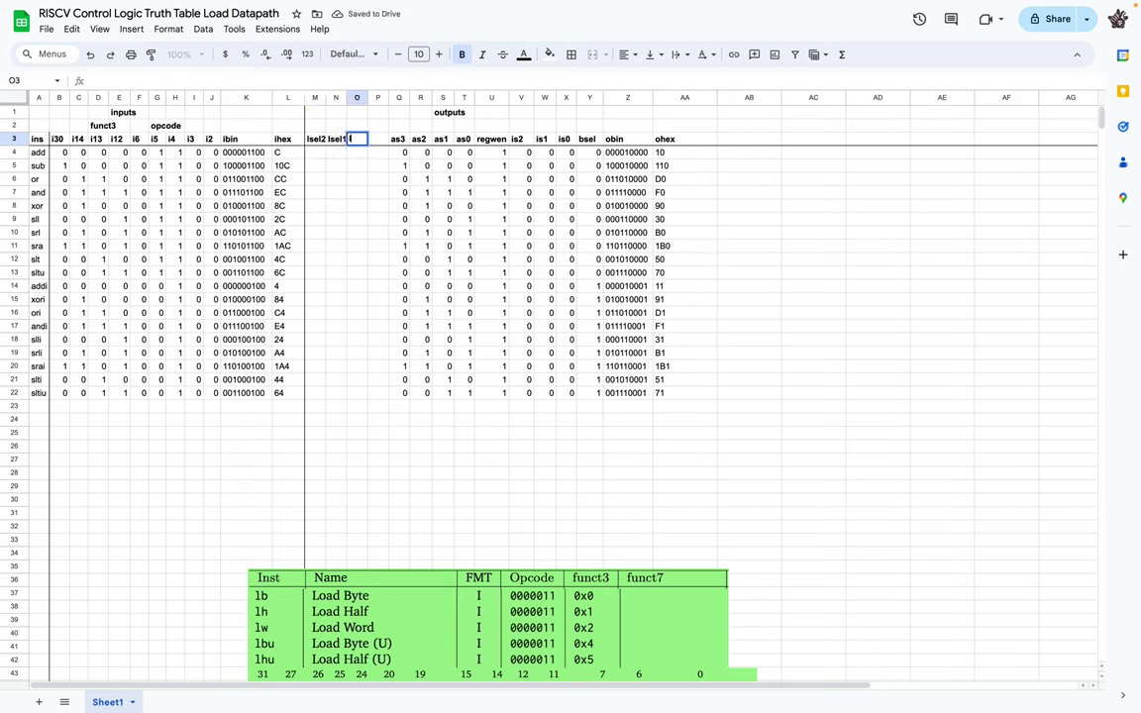
type("lsel0")
key("Tab")
type("wbsel")
key("Return")
Step: Bring the green instruction reference images up so they start at row 32 below the truth table
left_click(43, 409)
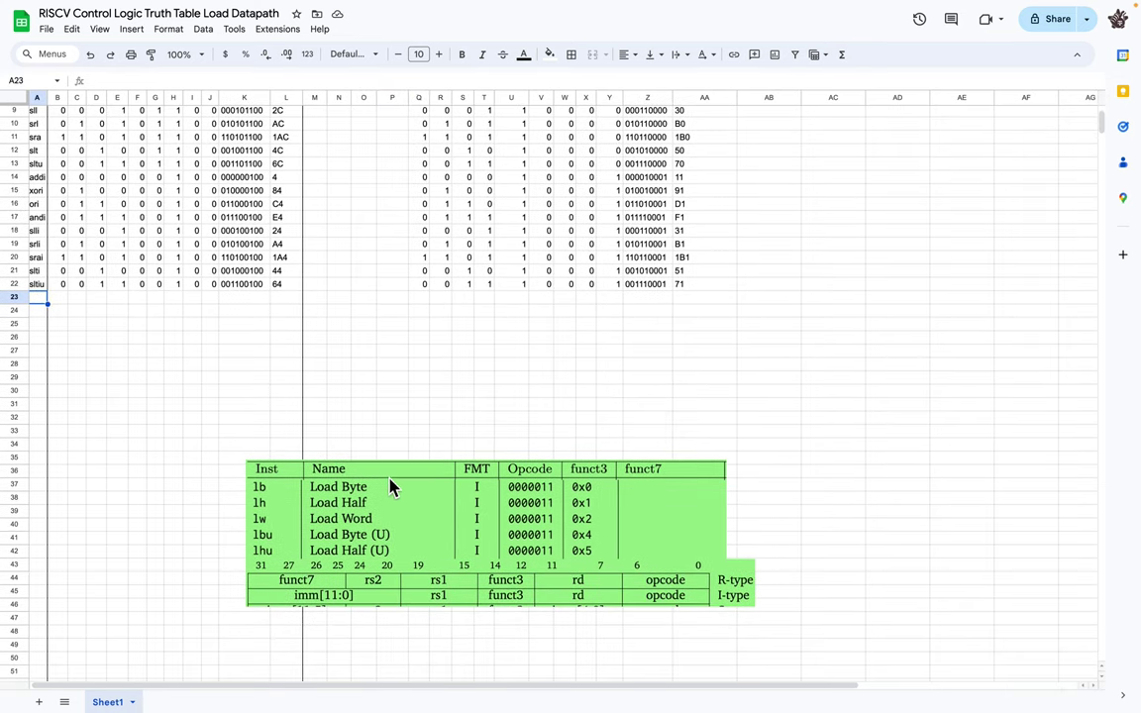
scroll(385, 484, "down", 3)
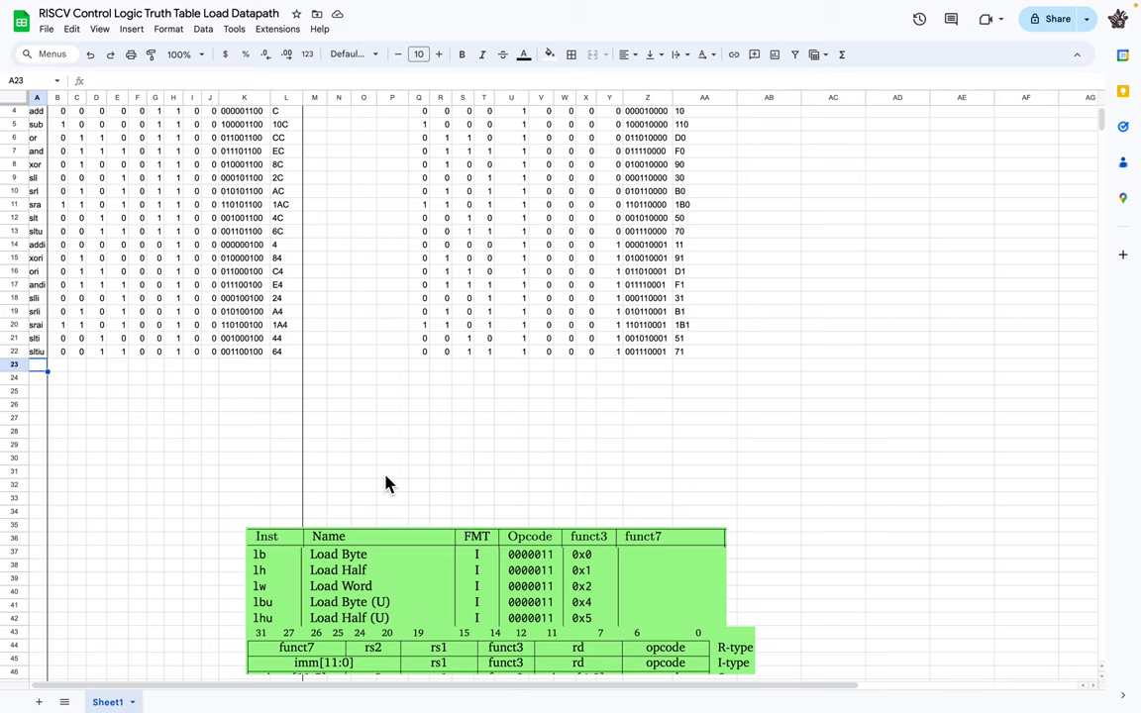
left_click(345, 517)
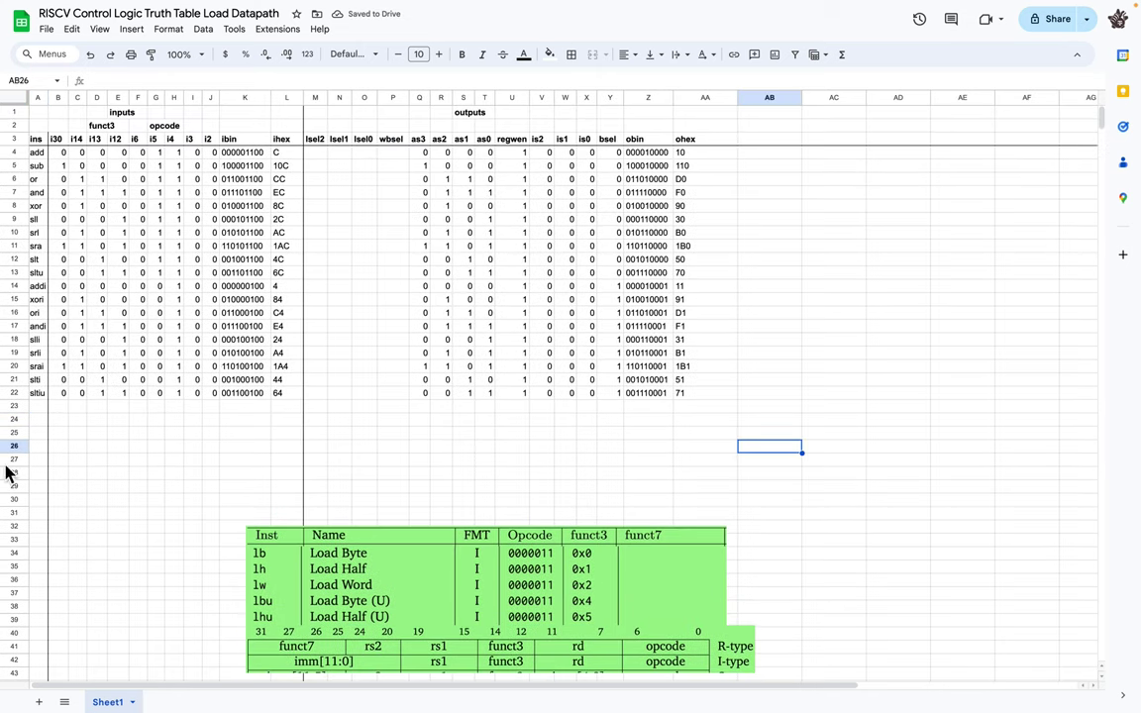
Step: Enter the load instruction names lb, lh, lw, lbu and lhb in cells A23 to A27 of the ins column
left_click(46, 408)
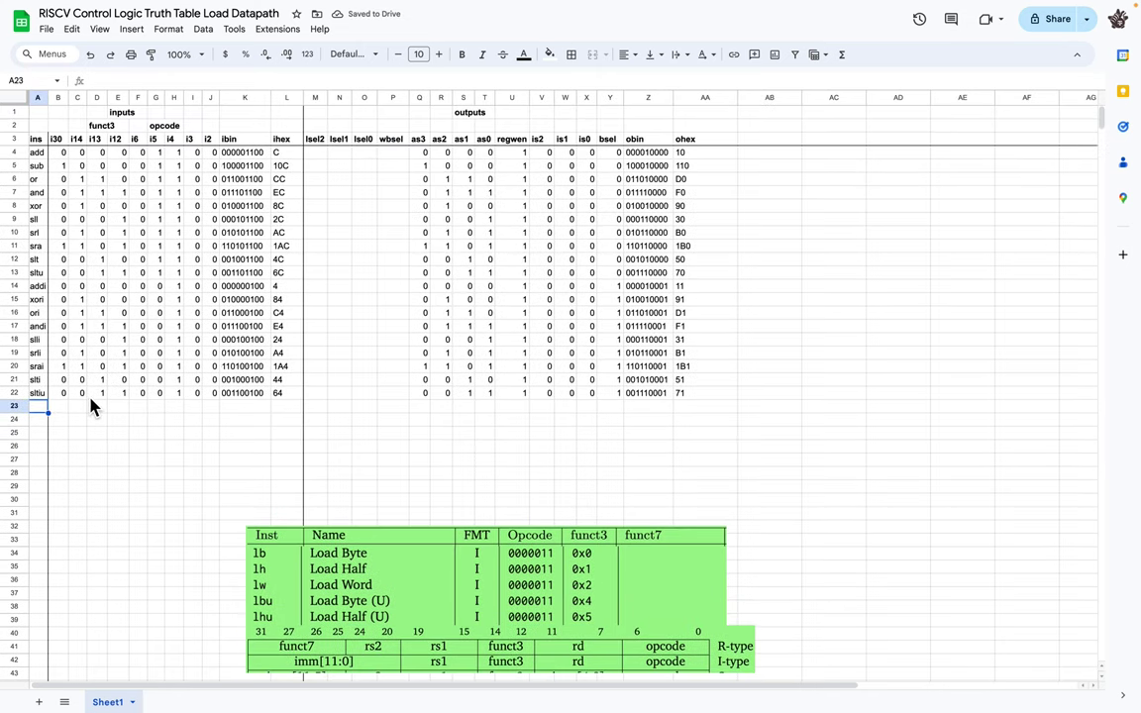
type("lb")
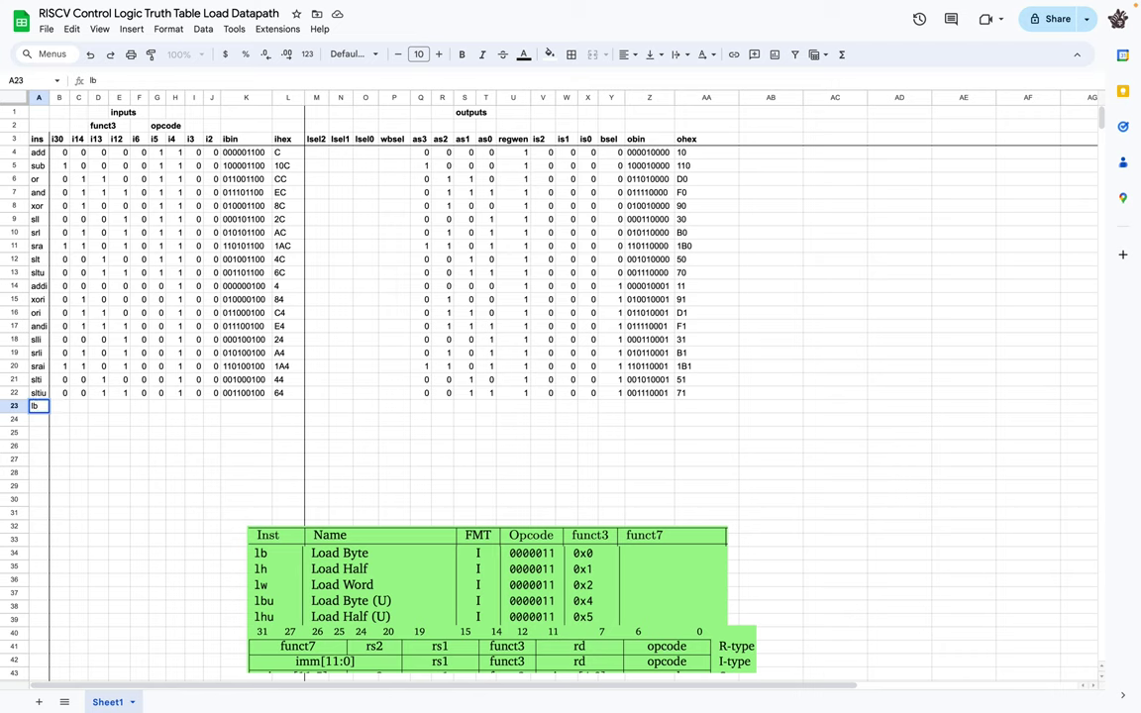
key("Return")
type("lh")
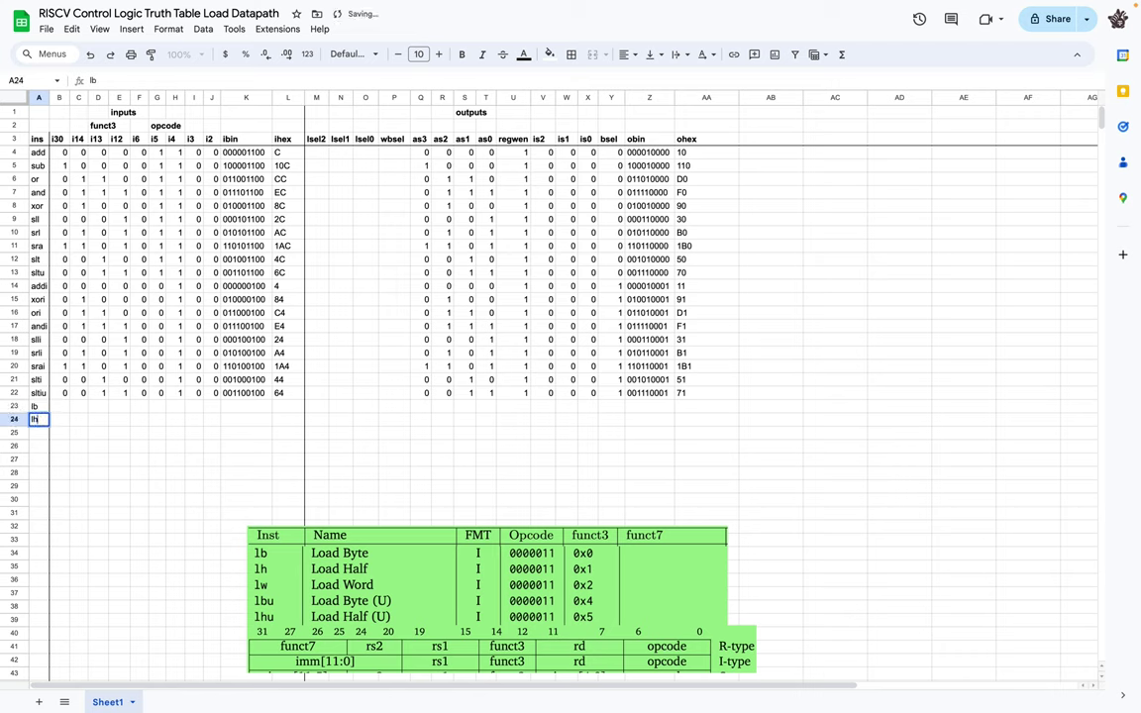
key("Return")
type("lw")
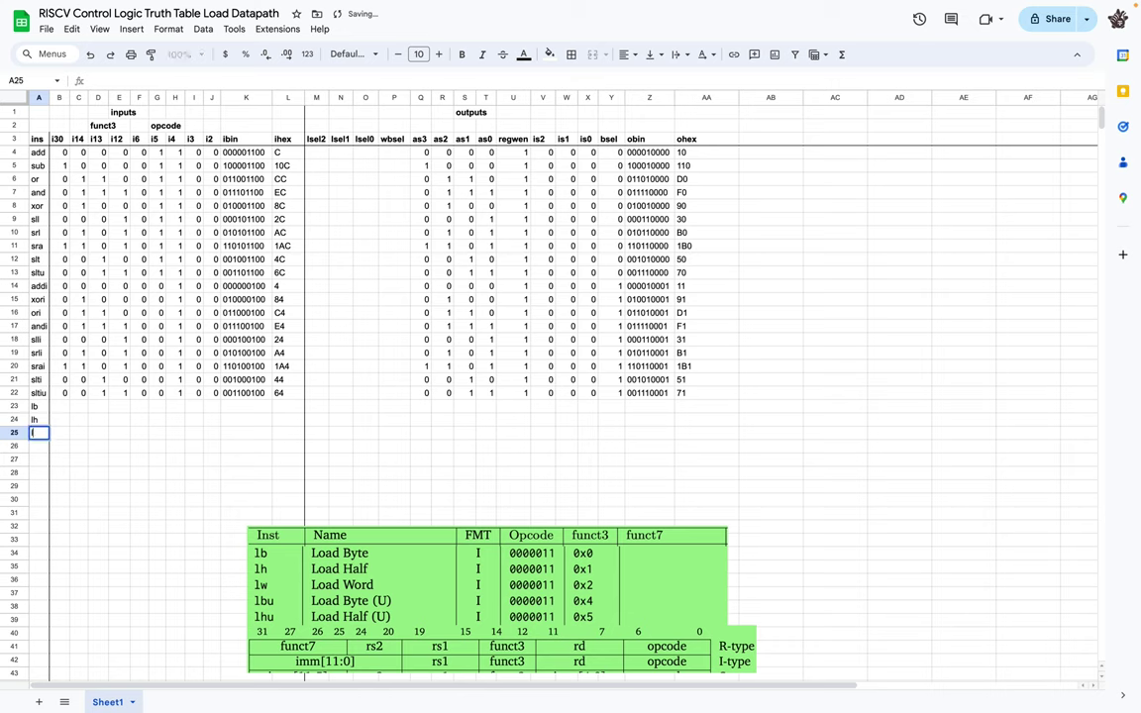
key("Return")
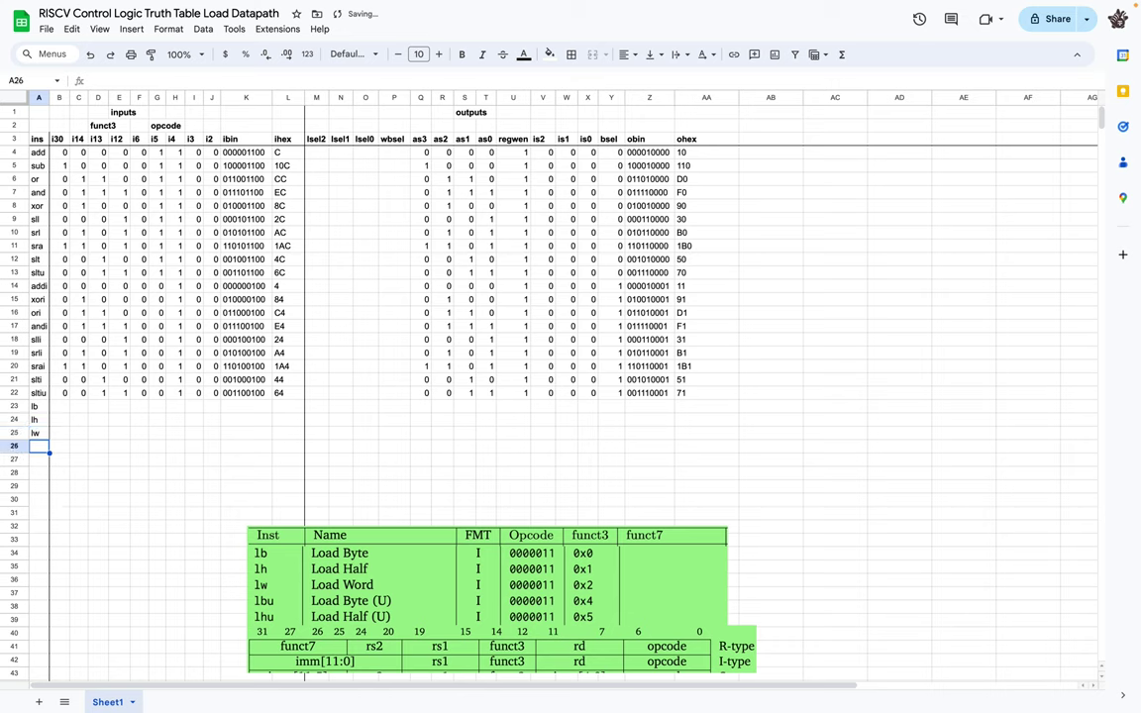
type("lbu")
key("Return")
type("lhb")
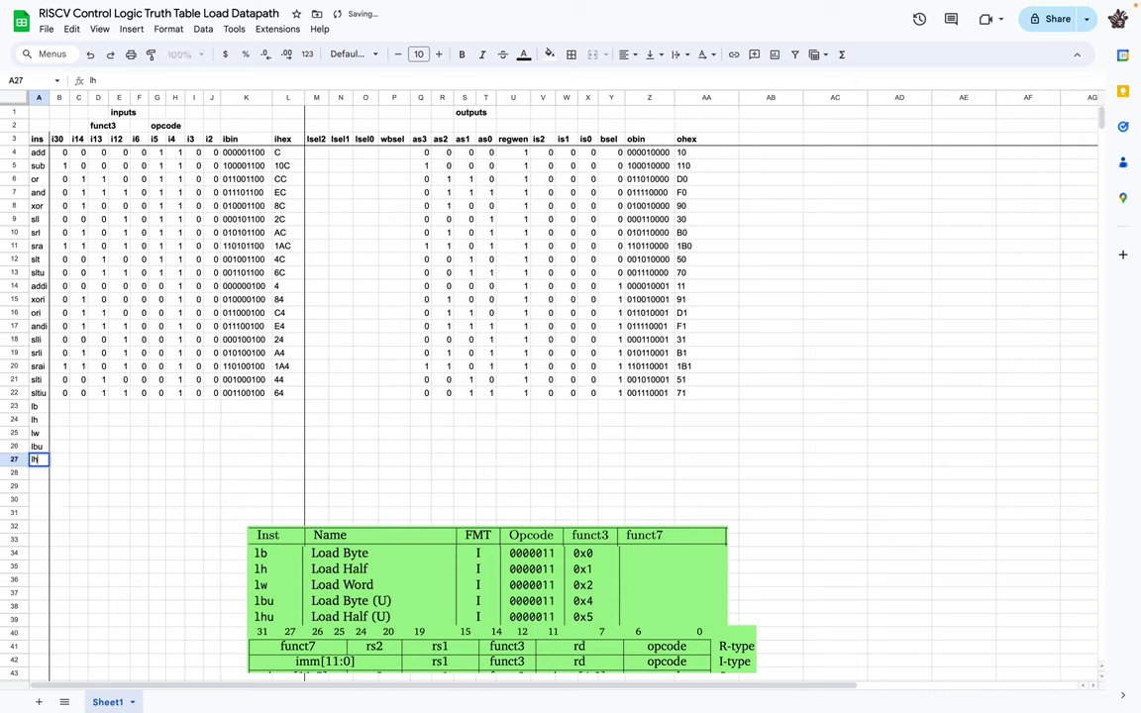
Step: Fill the wbsel column with 1 for every existing instruction from add to sltiu, cells P4 to P22
left_click(393, 152)
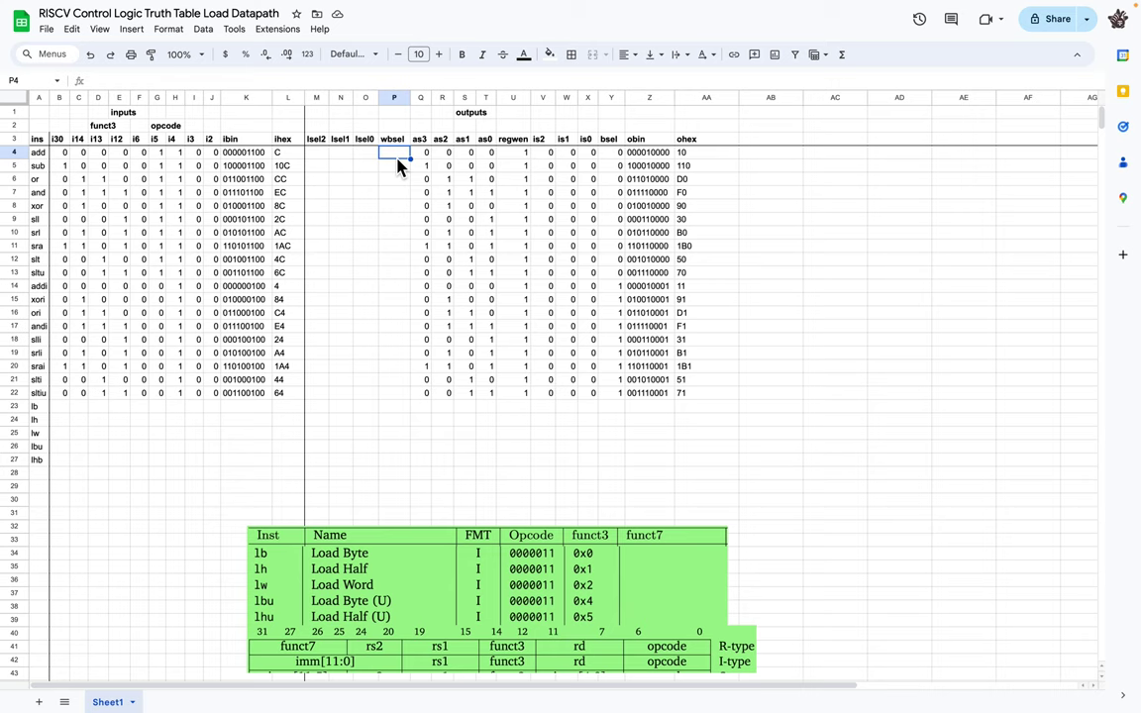
type("1")
key("Return")
type("1")
key("Return")
type("1")
key("Return")
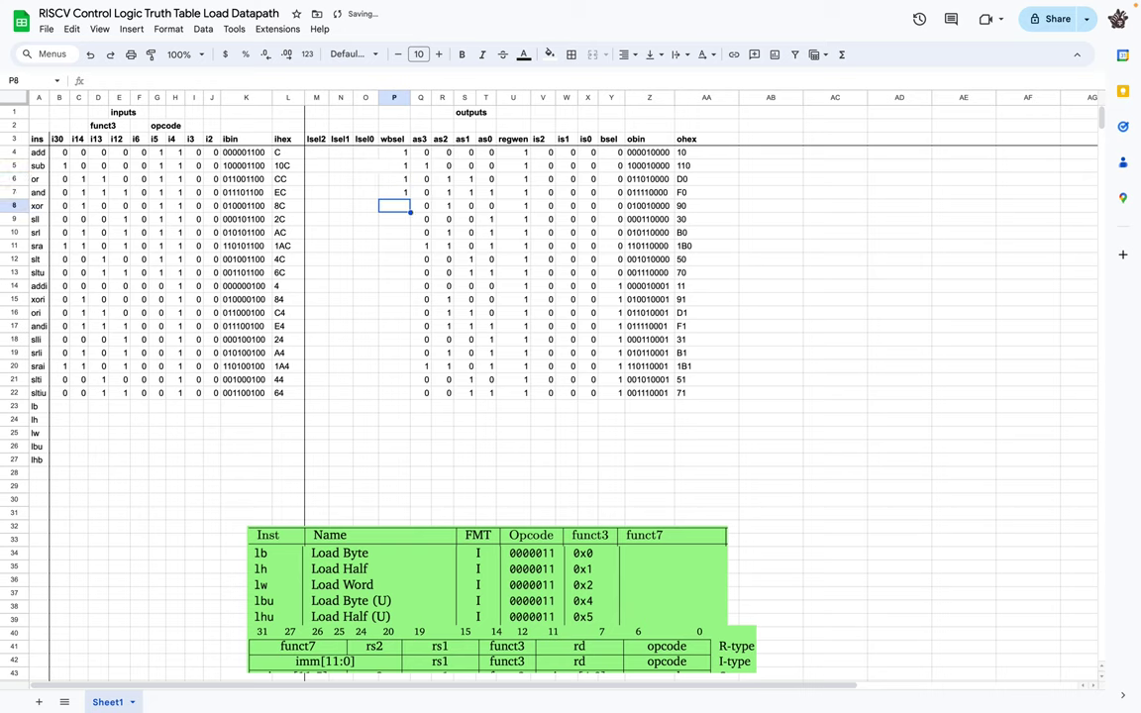
type("1 1 1")
key("Return")
type("1")
key("Return")
type("1")
key("Return")
type("1")
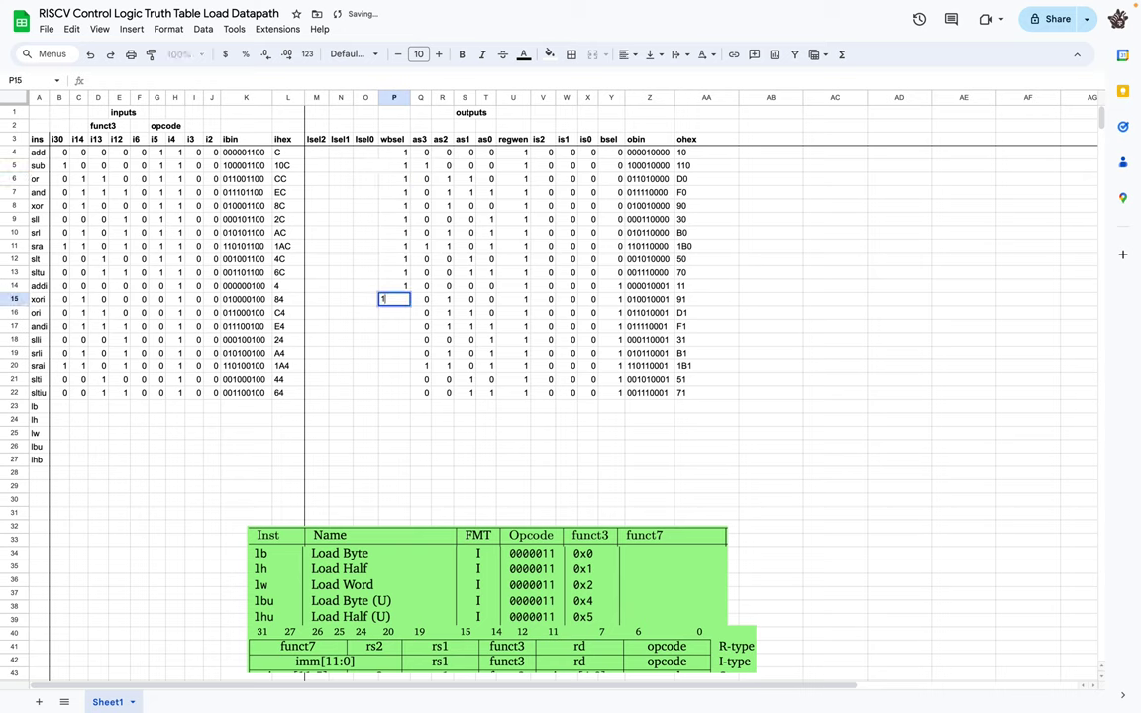
type(" 1 1 1 1 1 1 1 1")
key("Return")
type("1")
key("Return")
type("1")
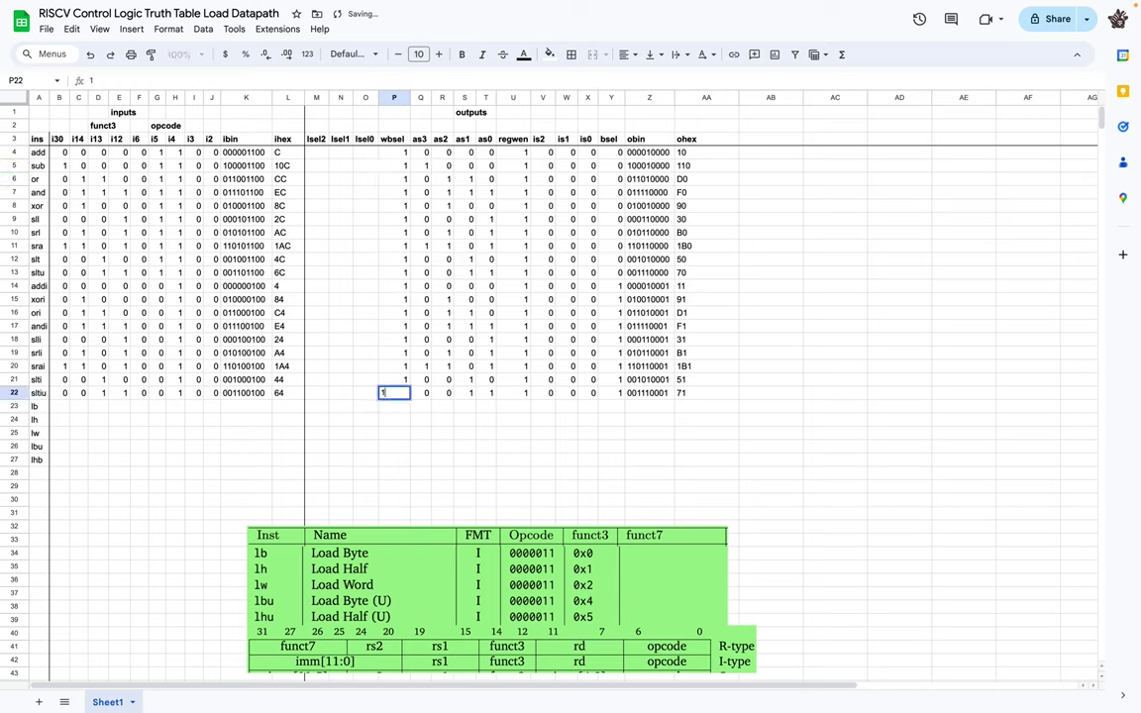
key("Return")
key("Up")
Step: Switch to Logisim-evolution, examine how wbsel drives the output multiplexer in the LoadCtl circuit, and return to the truth table
key("ctrl+Left")
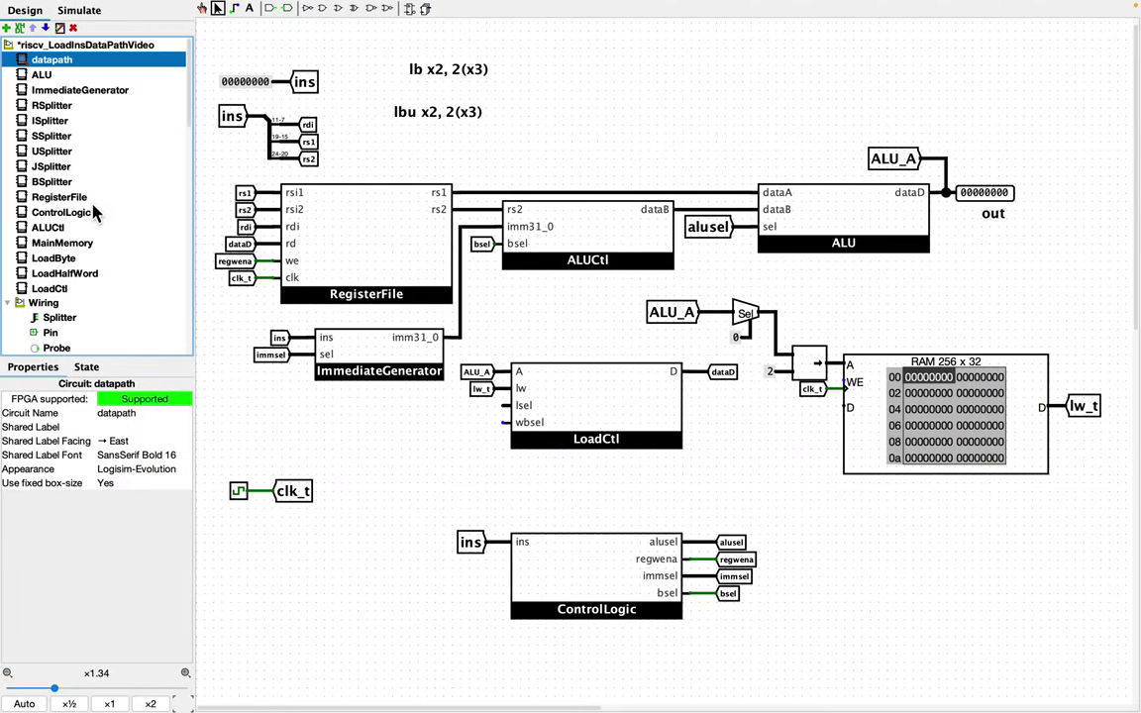
left_click(58, 289)
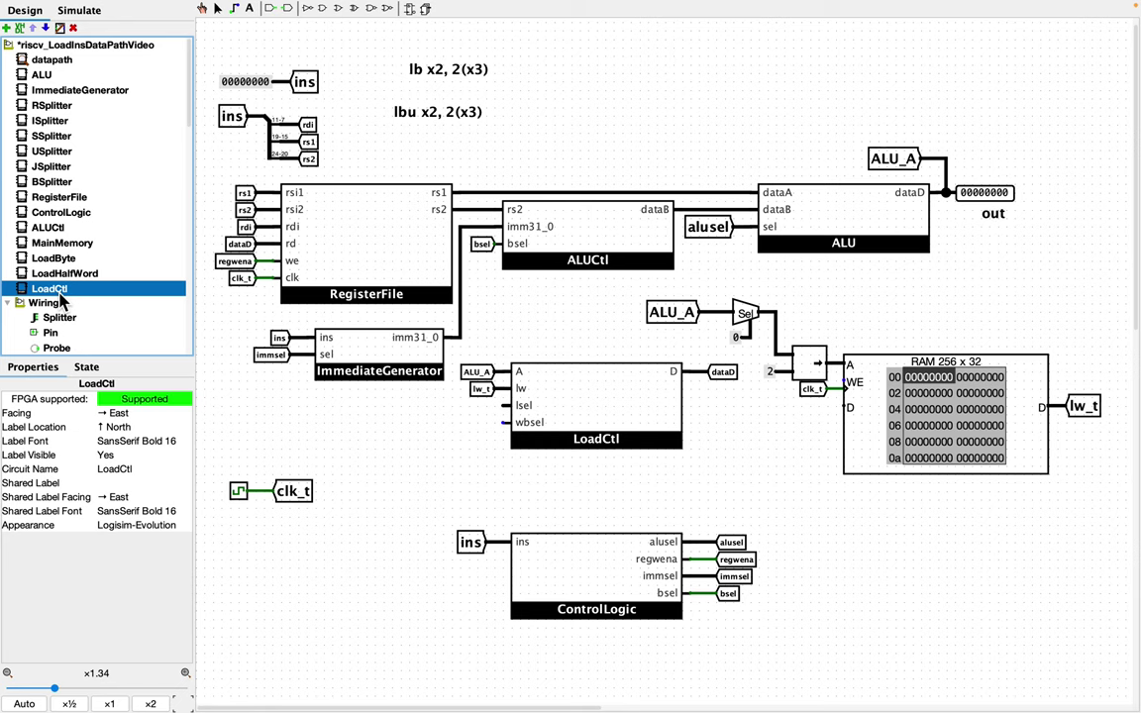
double_click(56, 288)
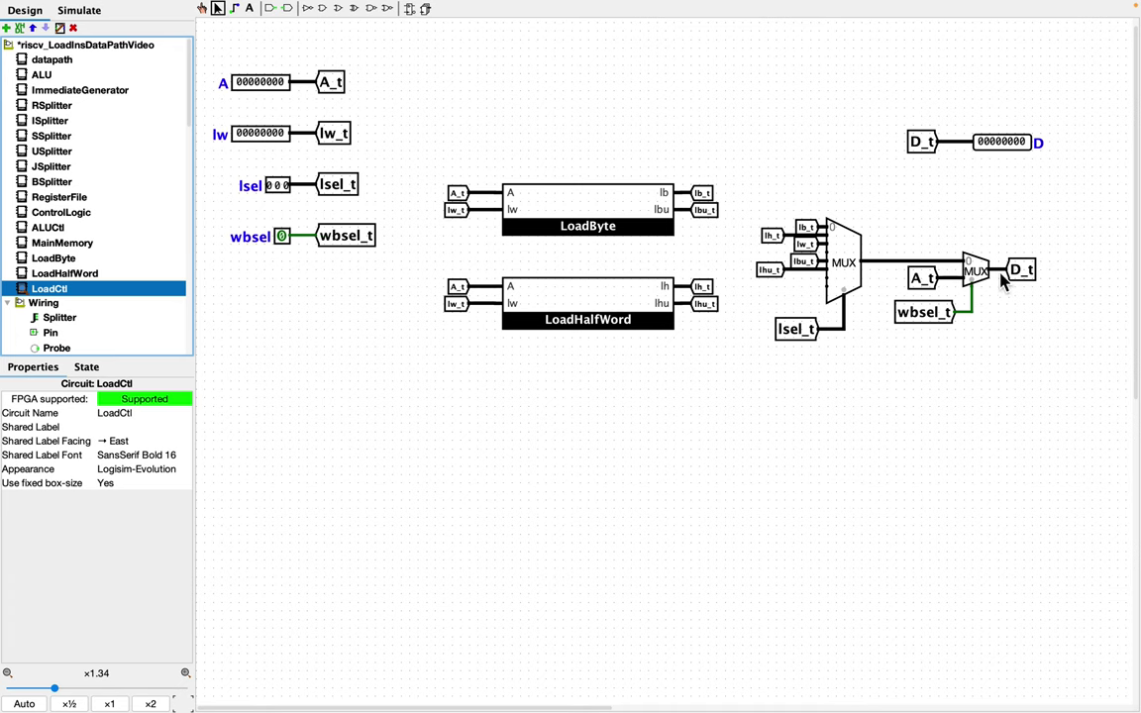
key("ctrl+Right")
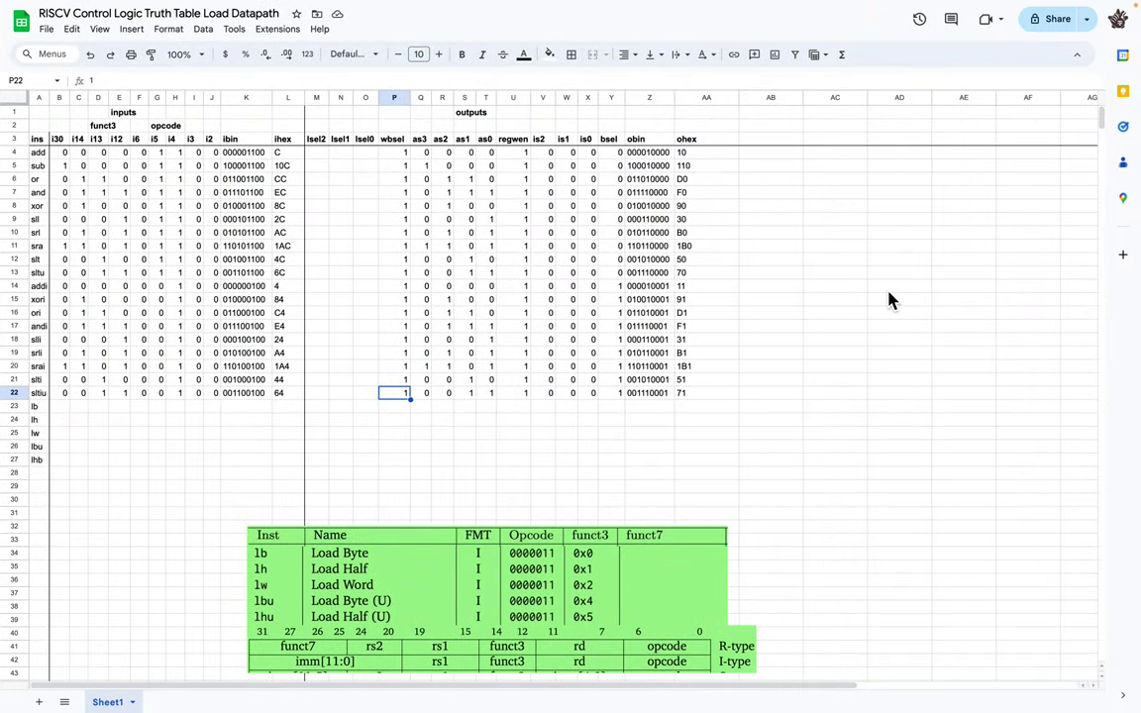
Step: Enter 0 in the wbsel column for the five load instructions, cells P23 to P27
left_click(403, 411)
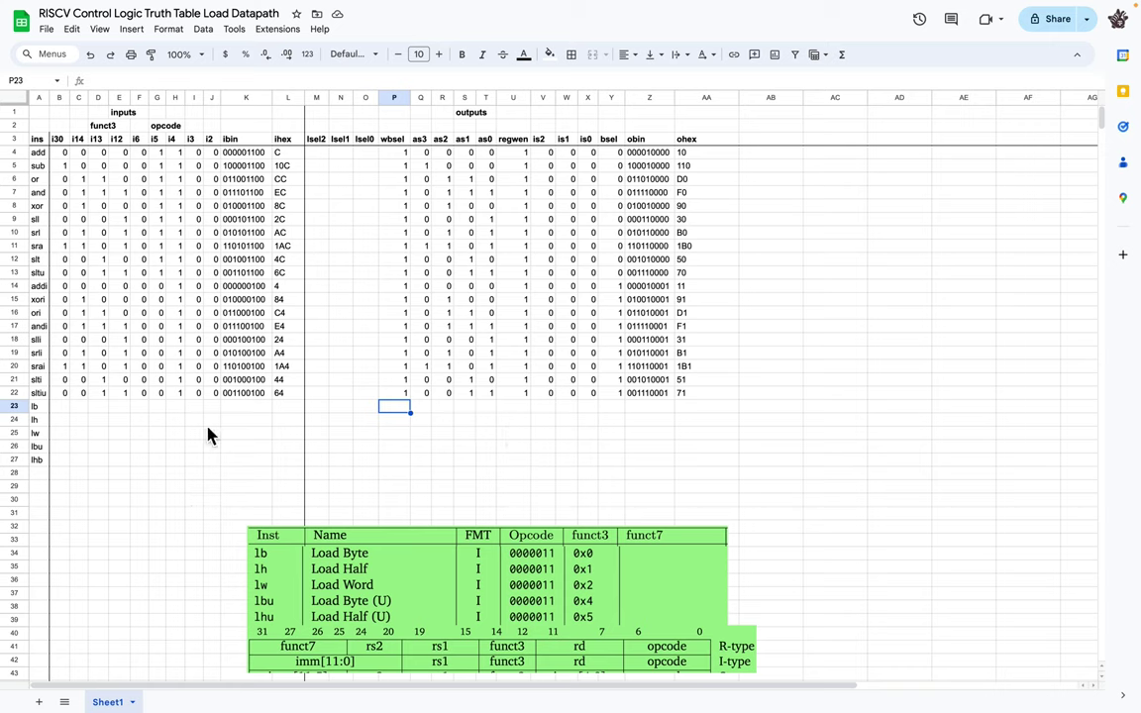
type("0")
key("Return")
type("0")
key("Return")
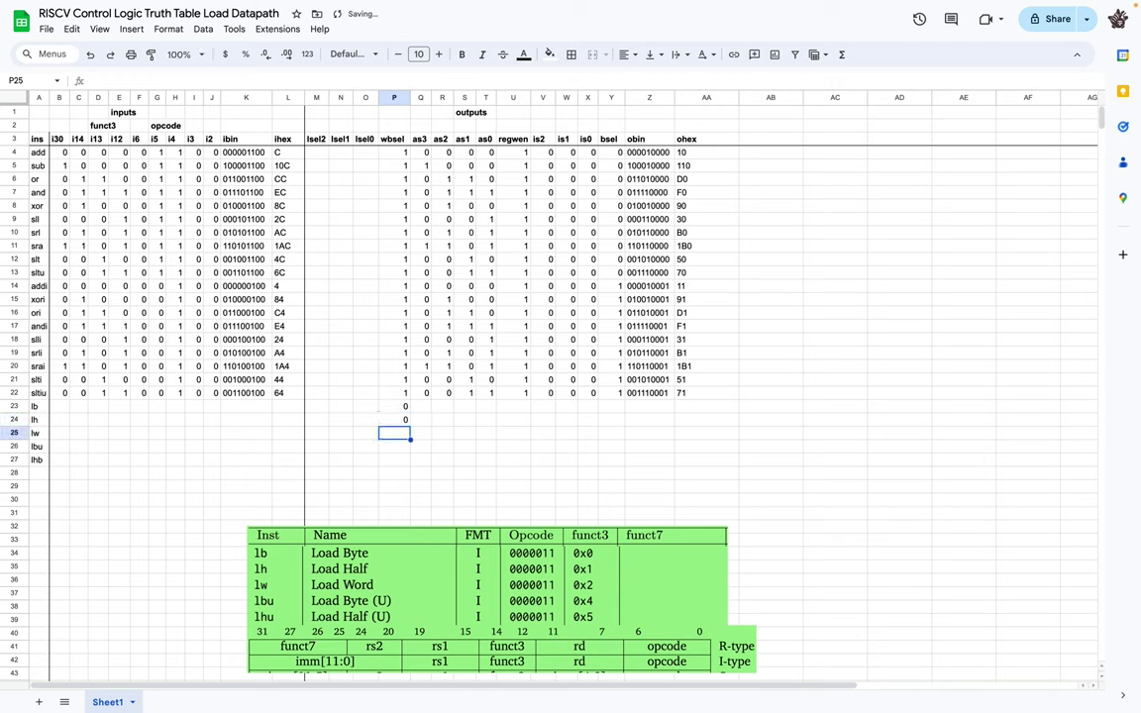
type("0")
key("Return")
type("0")
key("Return")
type("0")
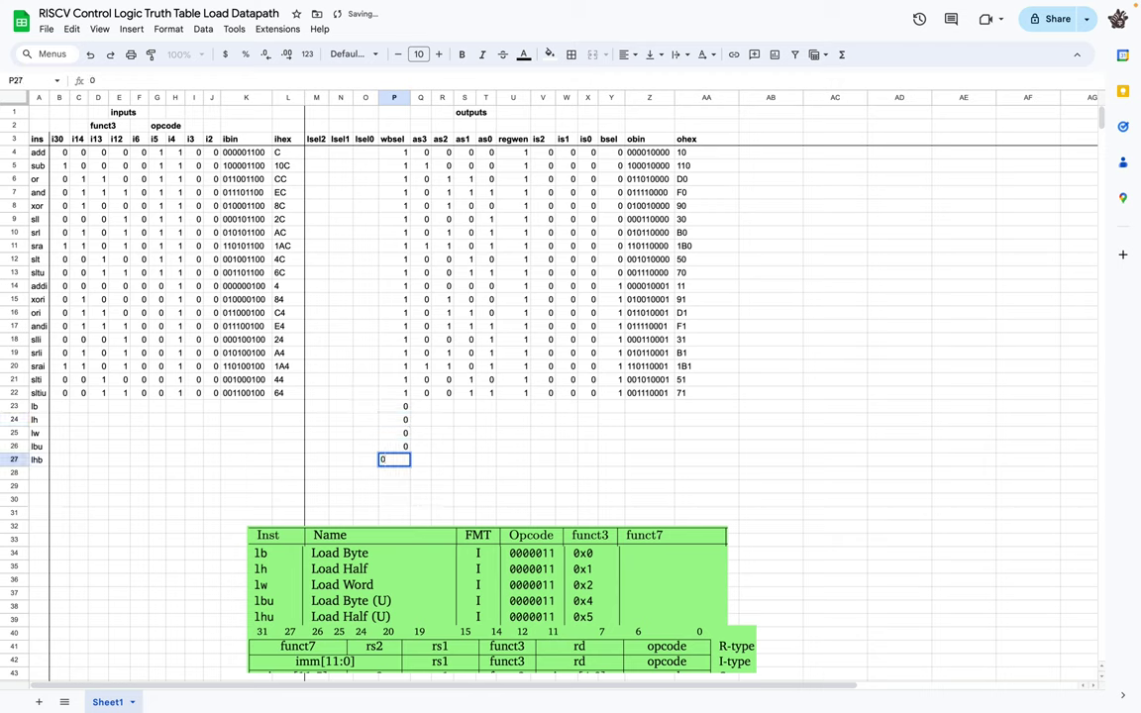
key("Return")
Step: Set lsel2, lsel1 and lsel0 to 0 for the add instruction in cells M4 to O4
key("Up")
key("Up")
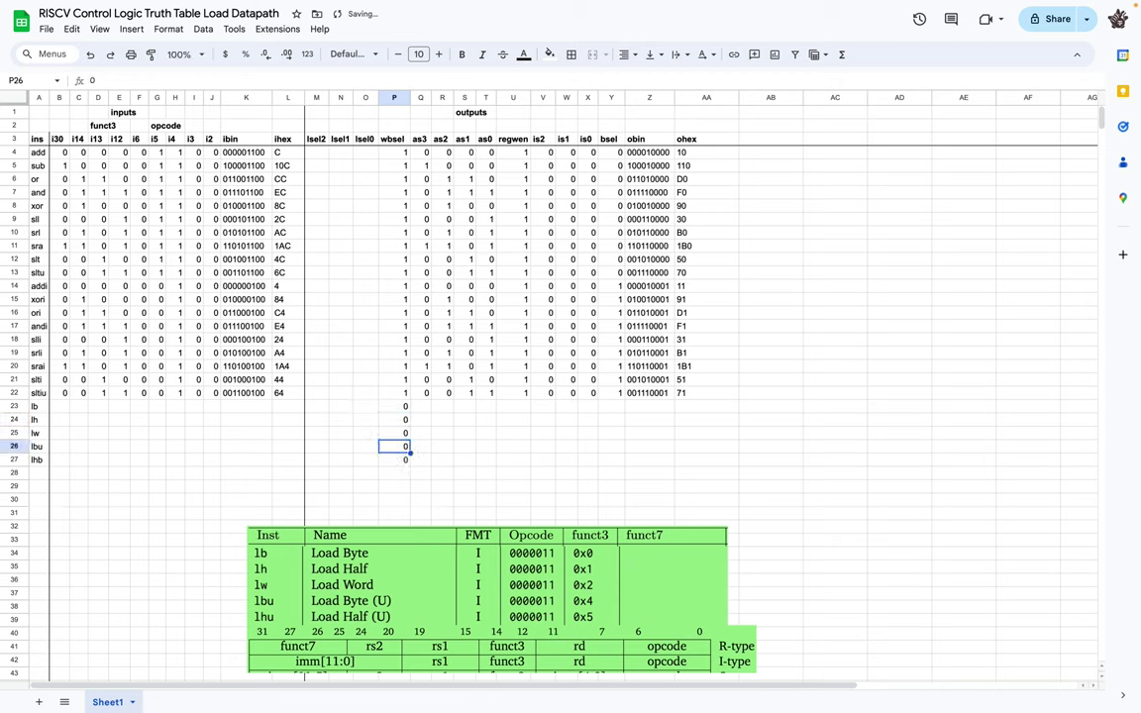
key("Up")
key("Up")
key("Up")
key("Up")
key("Up")
key("Left")
key("Up")
key("Up")
key("Up")
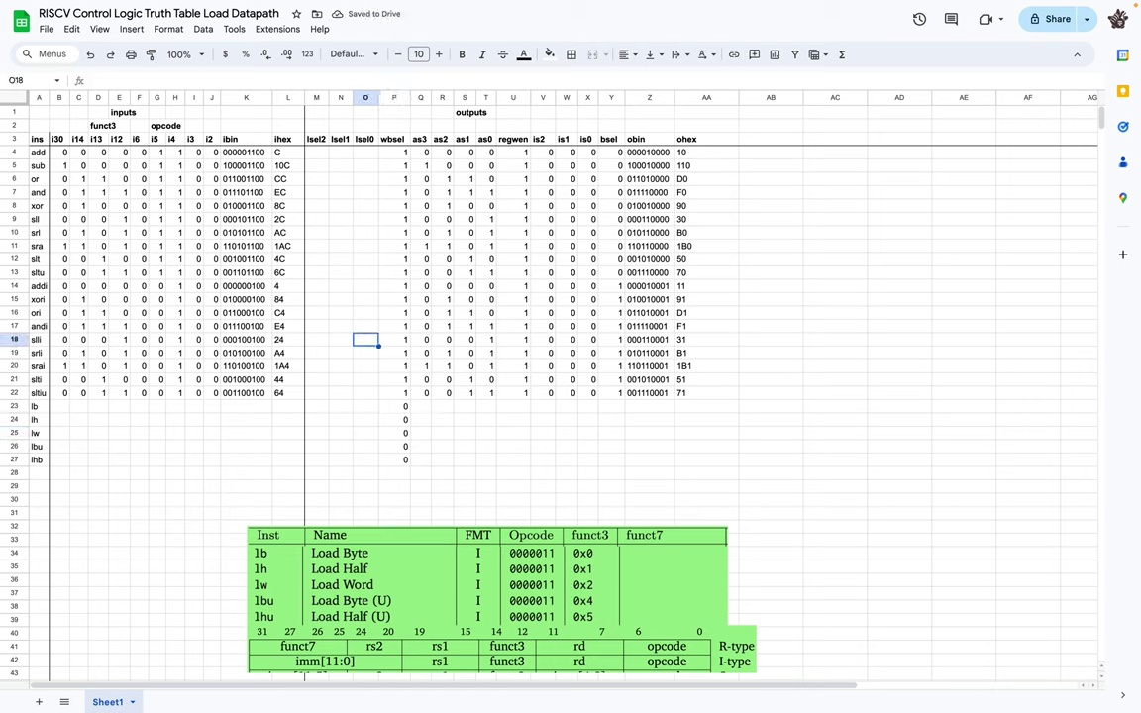
key("Up")
key("Up")
key("Up")
key("Up")
key("Up")
key("Up")
key("Up")
key("Up")
key("Up")
key("Up")
key("Up")
key("Up")
key("Up")
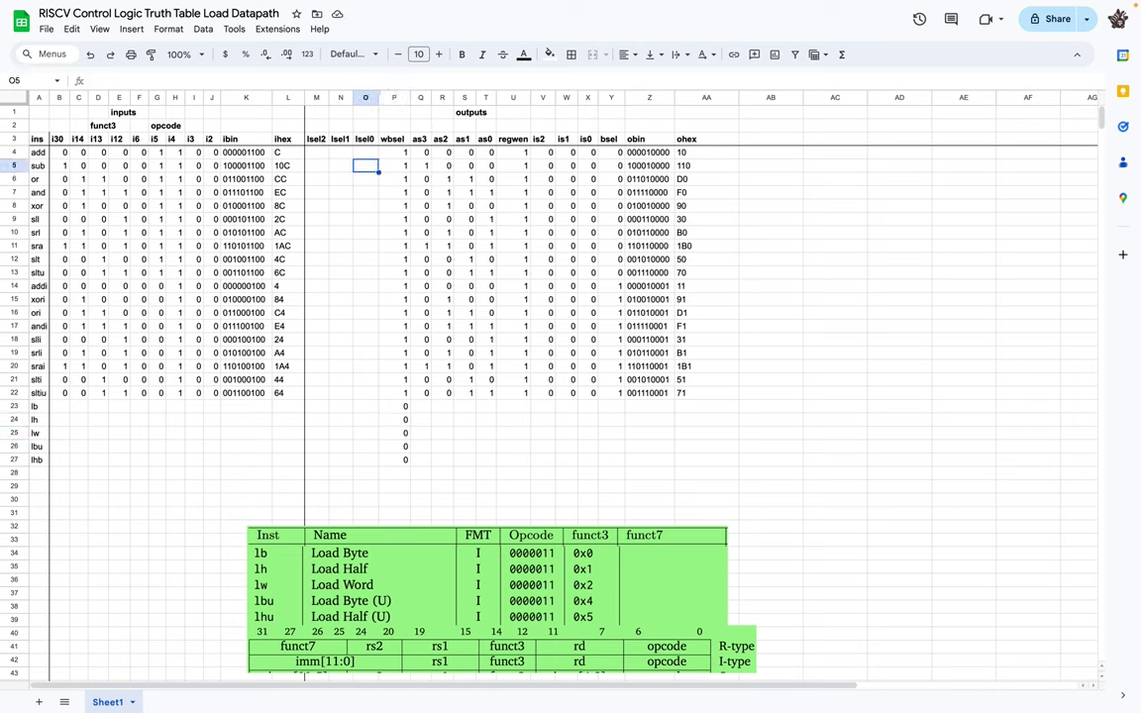
key("Up")
key("Left")
key("Left")
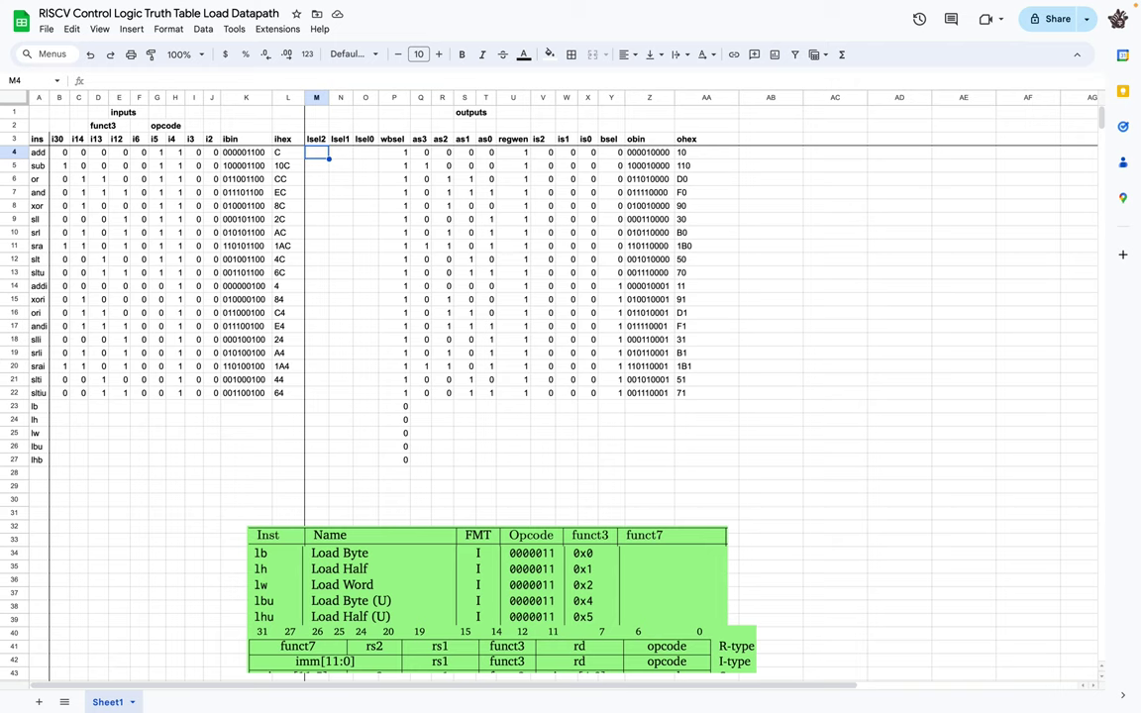
key("Right")
key("Right")
key("Left")
key("Left")
type("0")
key("Tab")
type("0")
key("Tab")
type("0")
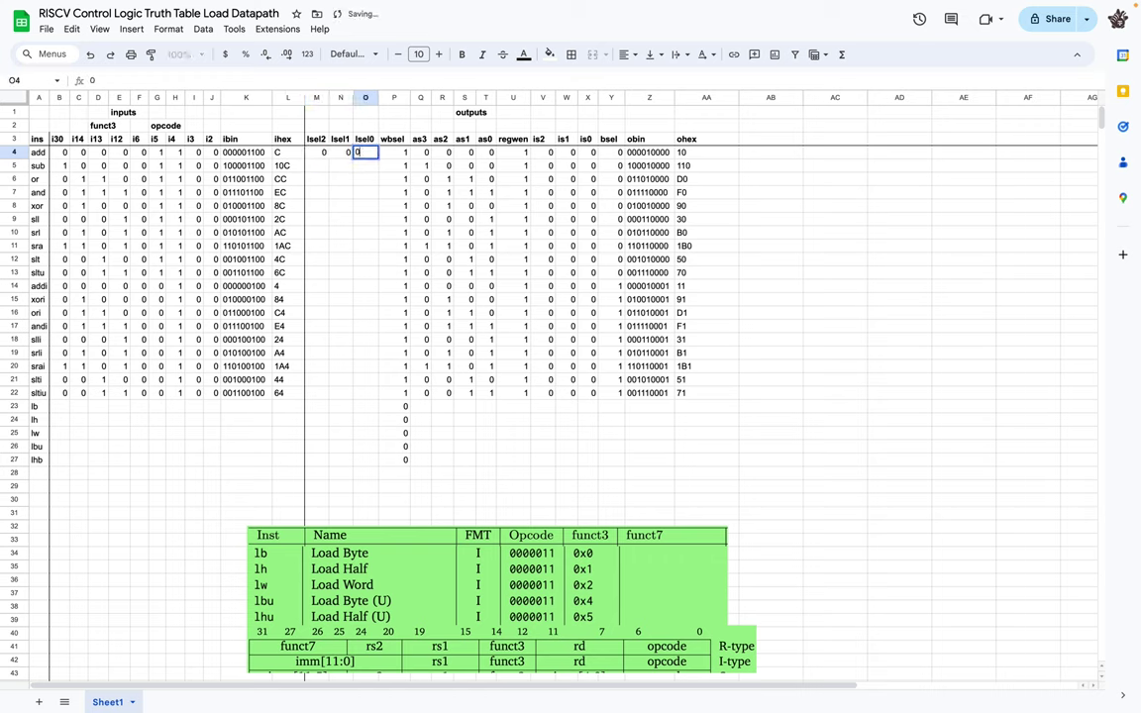
key("Tab")
Step: Copy the add row's lsel2 to lsel0 values (M4:O4) into the sub to sltiu rows, M5:O22
key("Left")
key("Left")
key("Left")
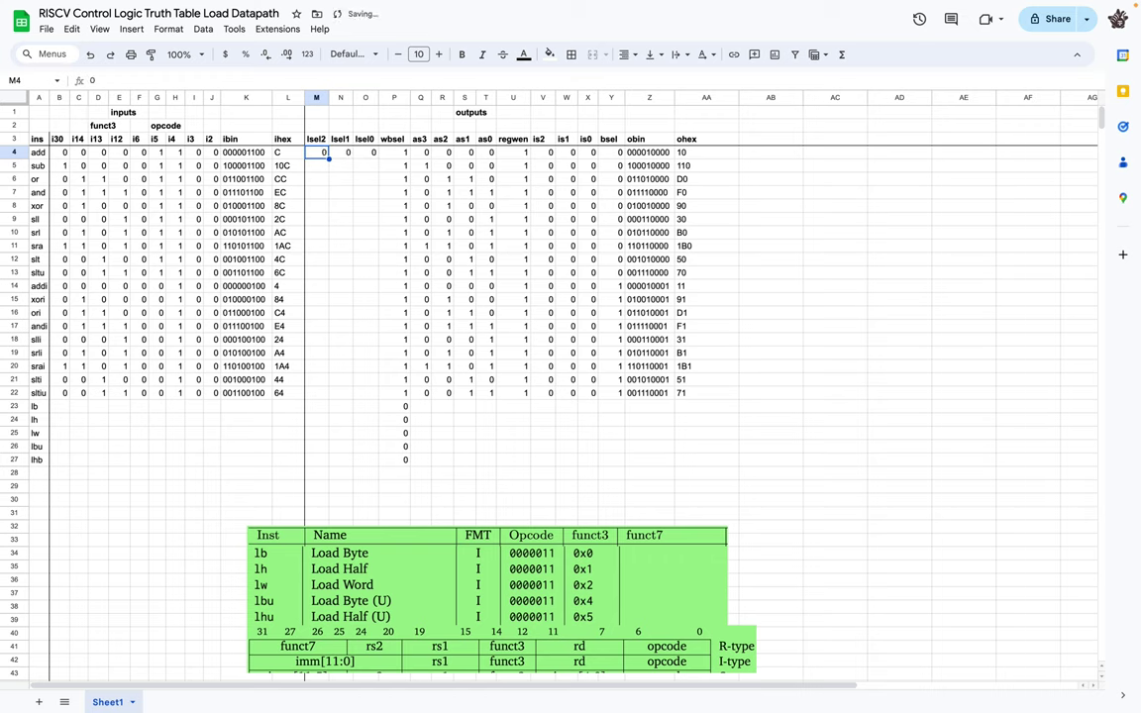
key("shift+Right")
key("shift+Right")
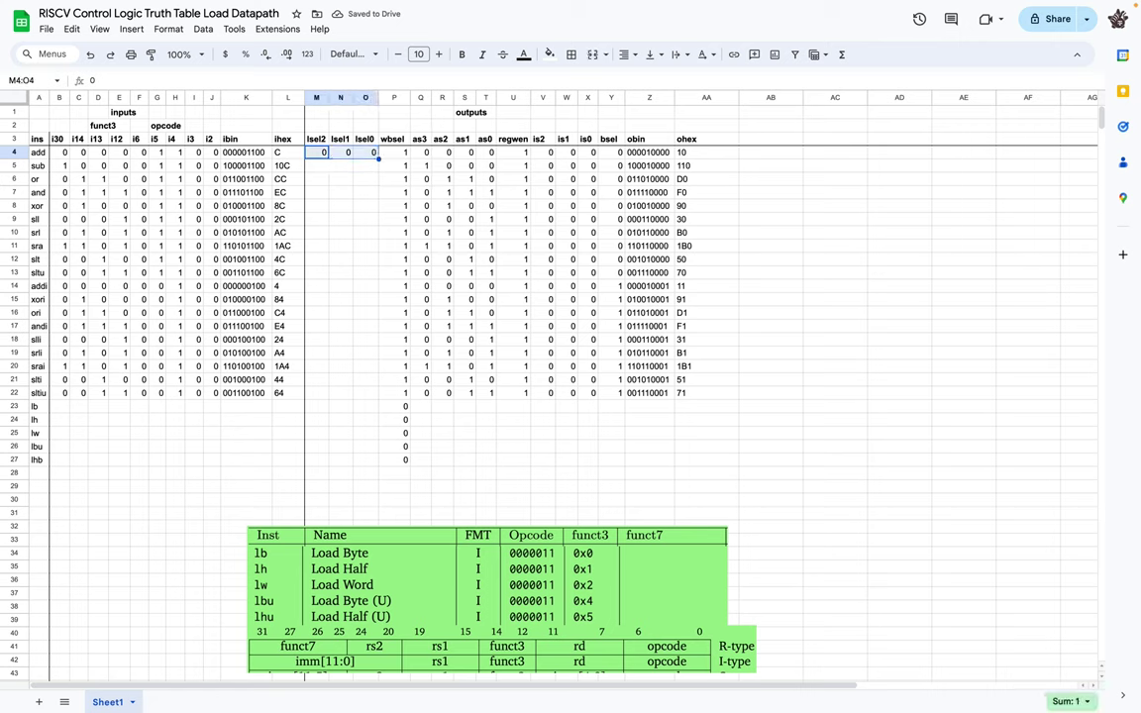
key("ctrl+c")
key("shift+Left")
key("shift+Left")
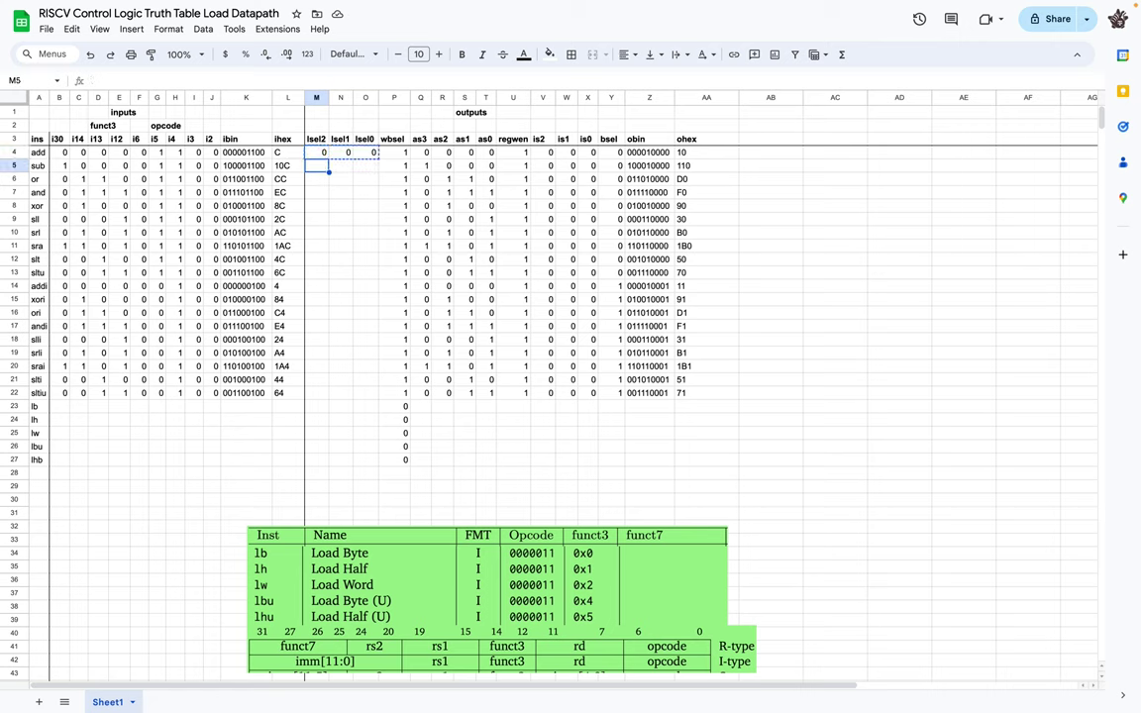
key("Down")
key("shift+Right")
key("shift+Right")
key("shift+Down")
key("shift+Down")
key("shift+Down")
key("shift+Down")
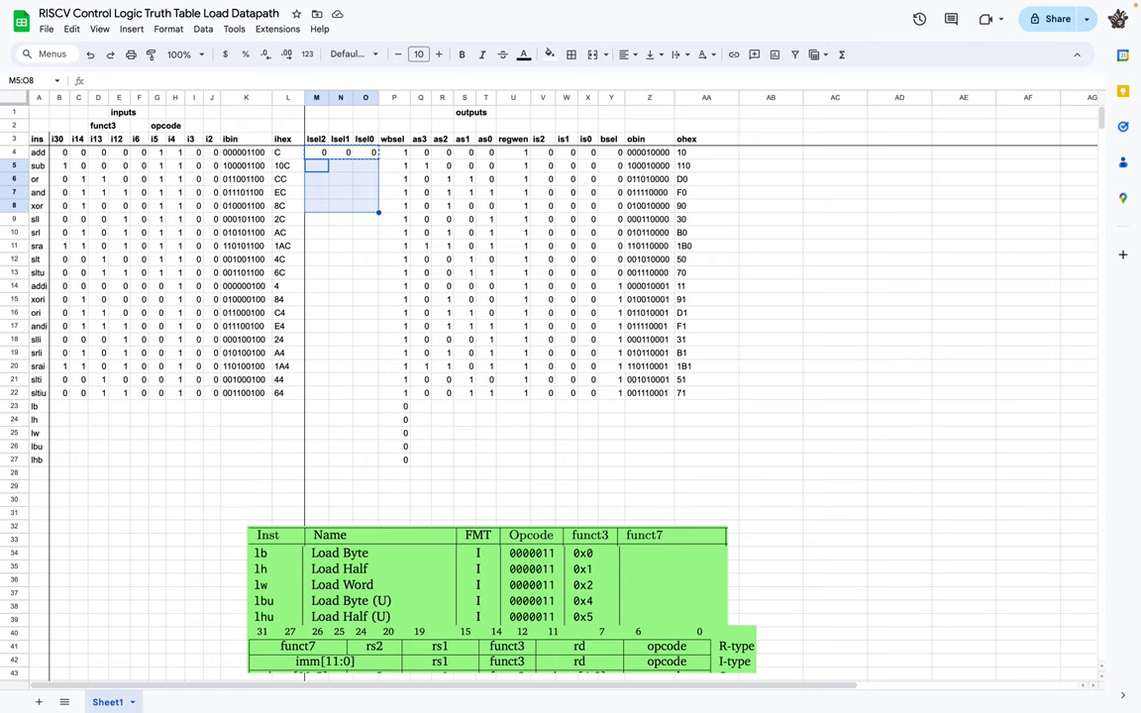
key("shift+Down")
key("shift+Down")
key("shift+Down")
key("shift+Down")
key("shift+Down")
key("shift+Down")
key("shift+Down")
key("shift+Down")
key("shift+Down")
key("shift+Down")
key("shift+Down")
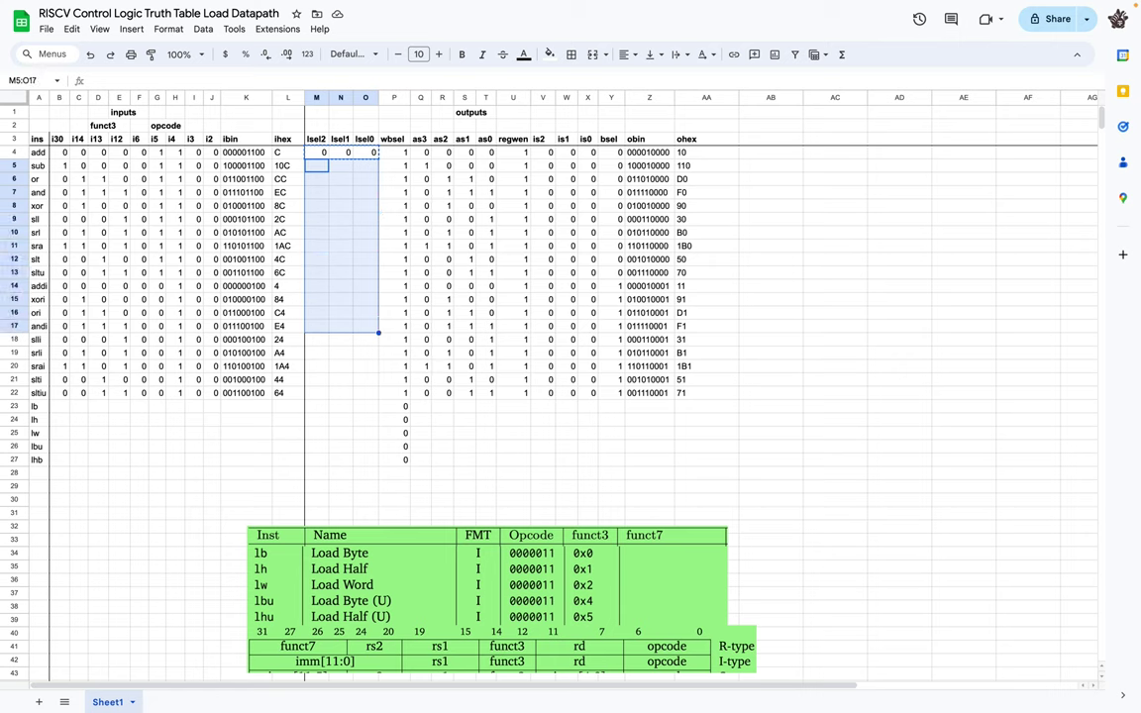
key("shift+Down")
key("shift+Down")
key("ctrl+v")
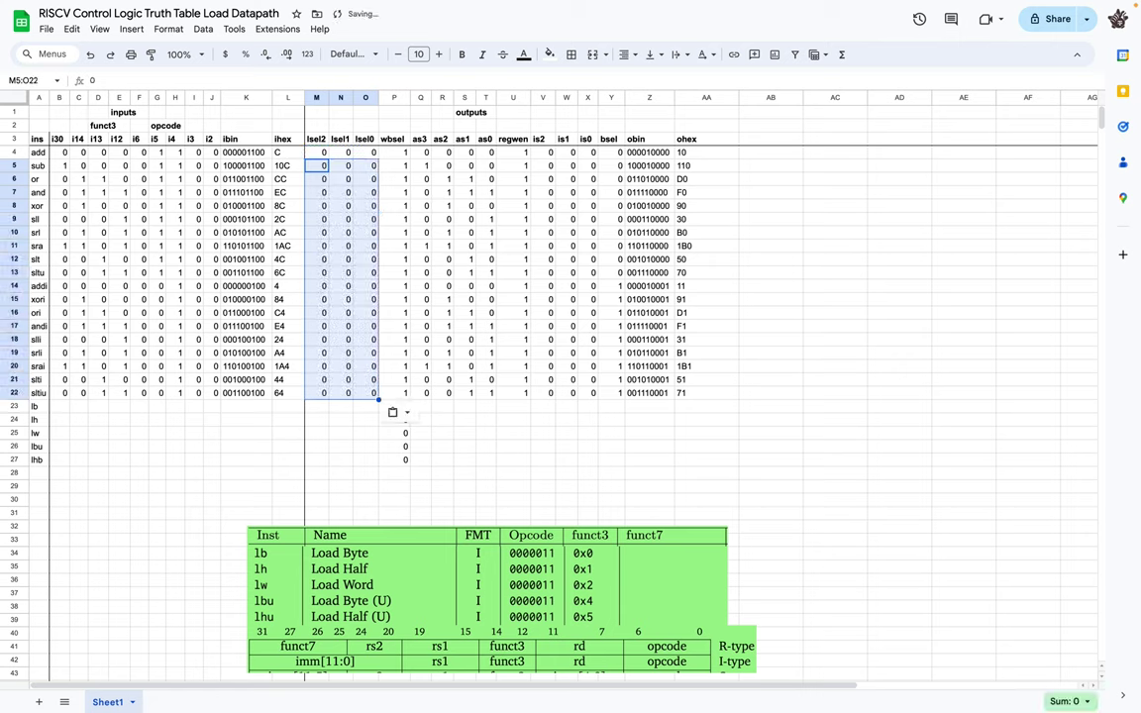
Step: Enter 0 for each opcode bit i6 to i2 of the lb instruction, cells F23 to J23
key("ctrl+Down")
key("Down")
key("Left")
key("Left")
key("Left")
key("Left")
key("Left")
key("Left")
key("Left")
key("Left")
key("Left")
key("Left")
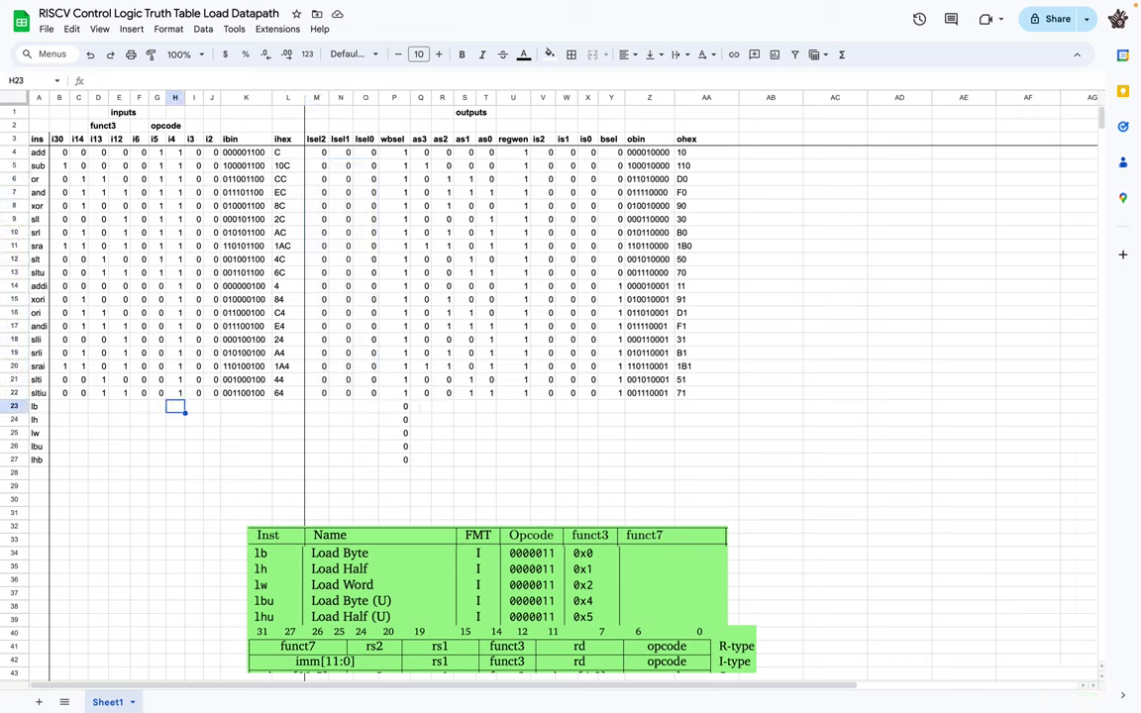
key("Left")
key("Left")
key("Right")
key("Right")
key("Right")
key("Right")
key("Right")
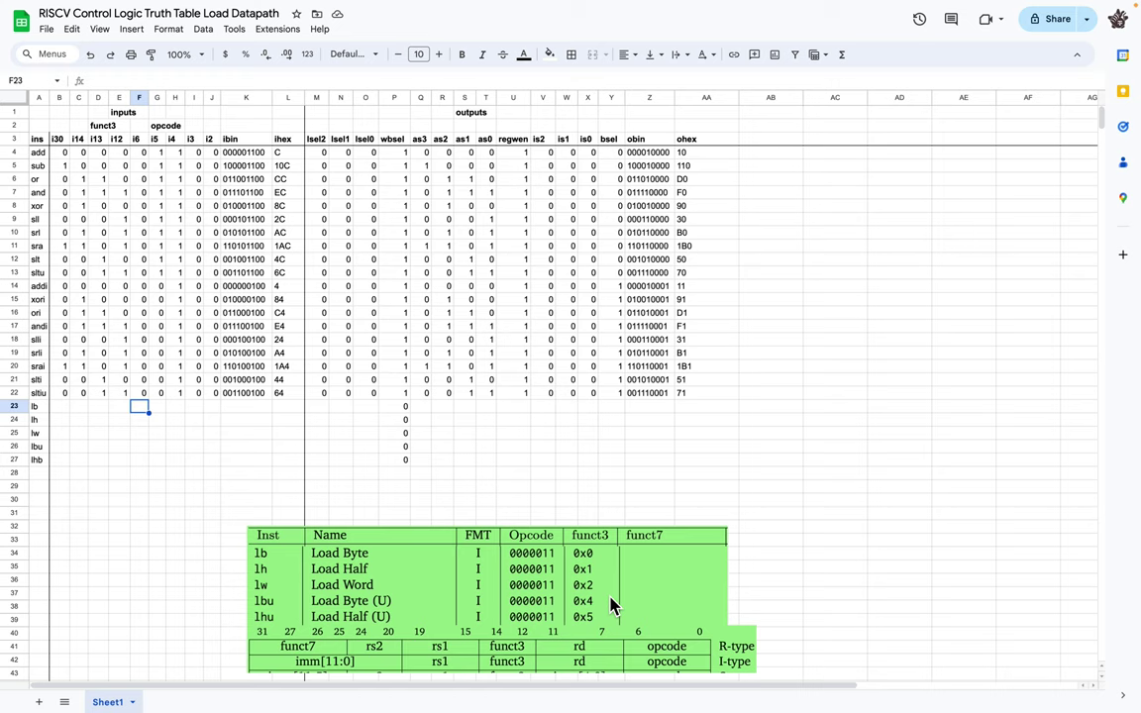
type("0")
key("Tab")
type("0")
key("Tab")
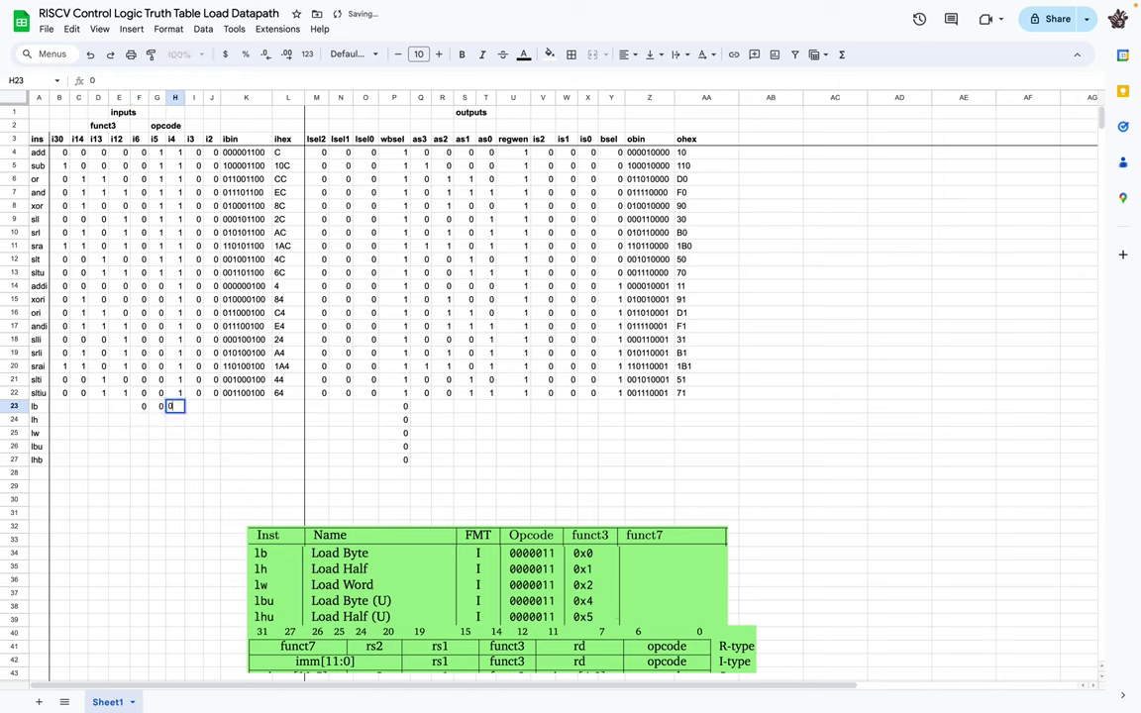
type("0")
key("Tab")
type("0")
key("Tab")
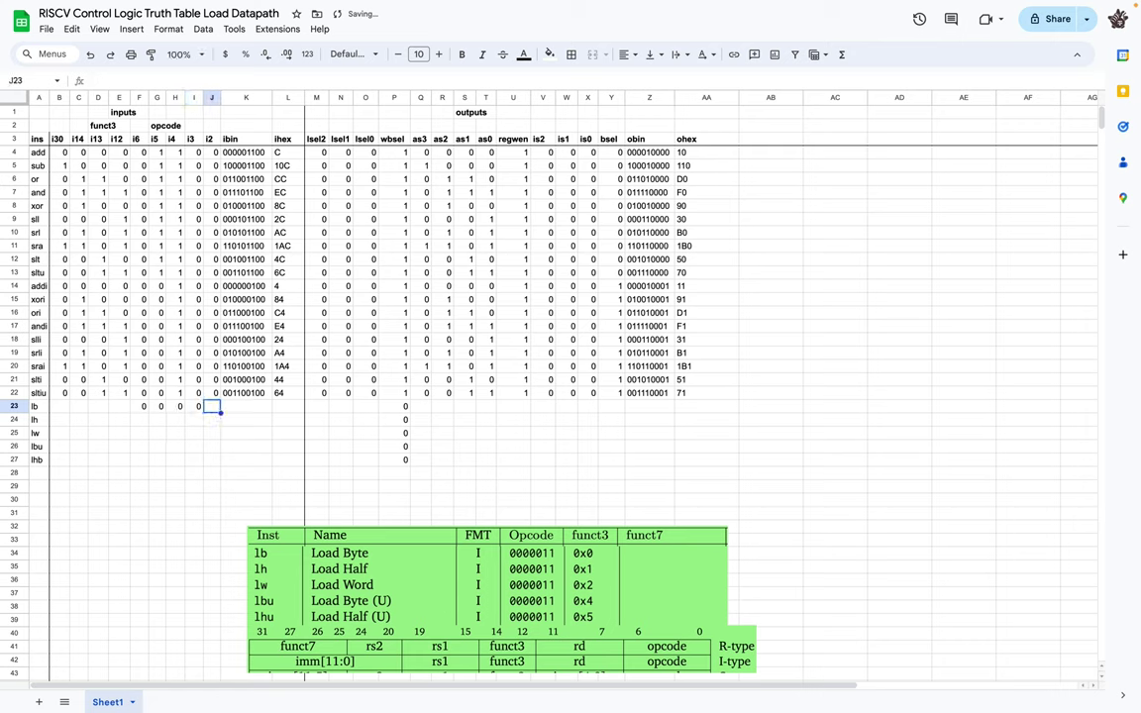
type("0")
Step: Copy the lb row's opcode bits i6 to i2 (F23:J23) into the other four load instruction rows, F24:J27
key("Left")
key("Left")
key("Left")
key("Left")
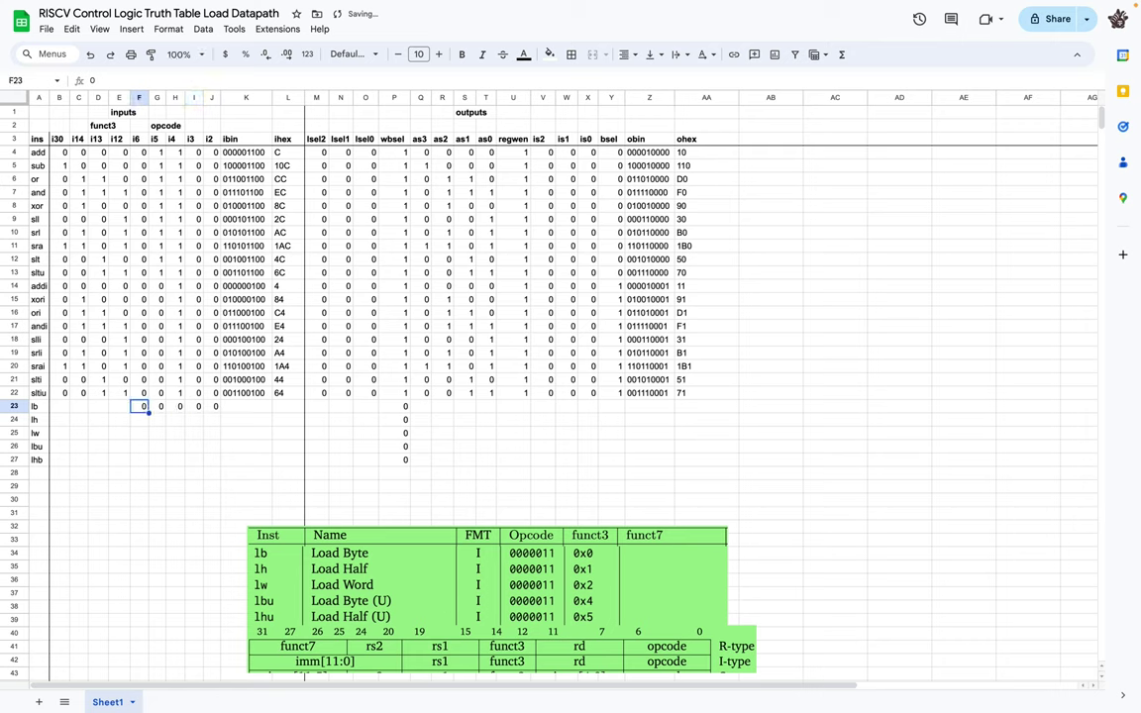
key("shift+Right")
key("shift+Right")
key("shift+Right")
key("shift+Right")
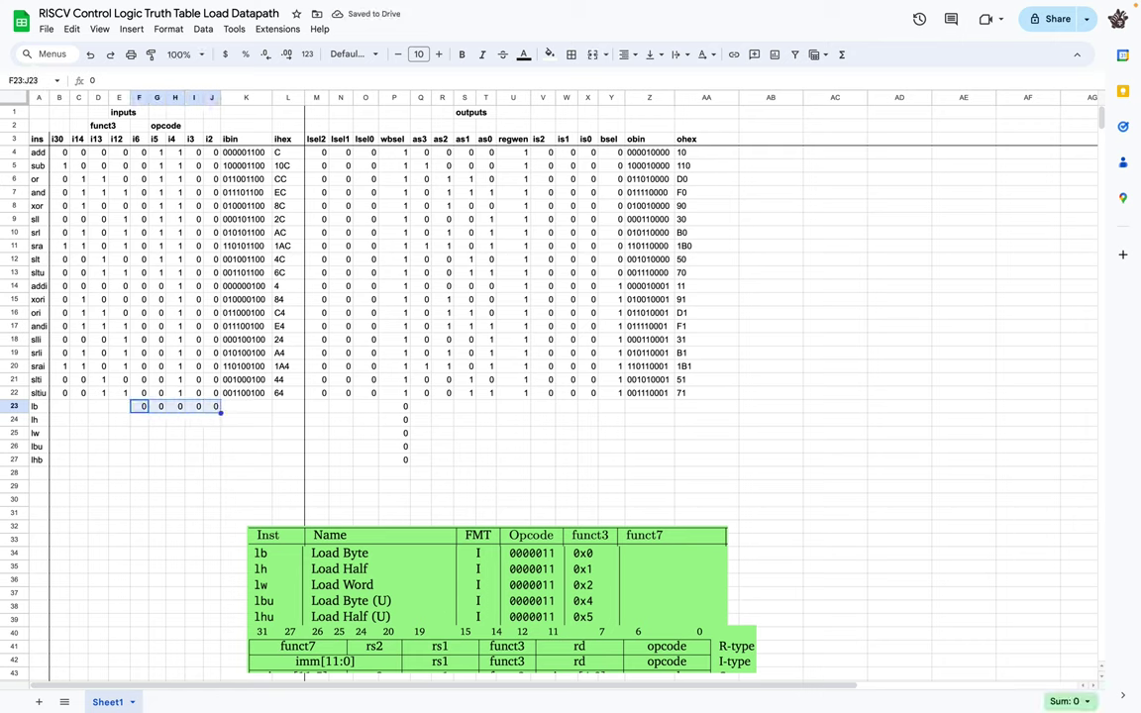
key("ctrl+c")
key("Down")
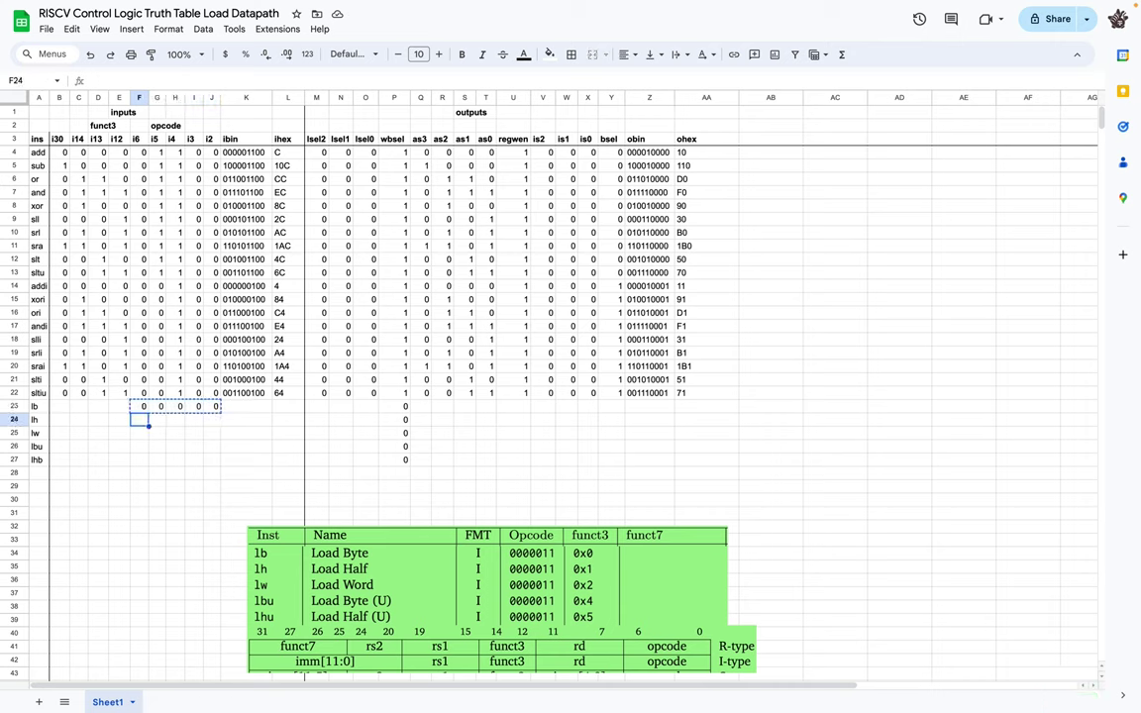
key("shift+Right")
key("shift+Right")
key("shift+Right")
key("shift+Right")
key("shift+Down")
key("shift+Down")
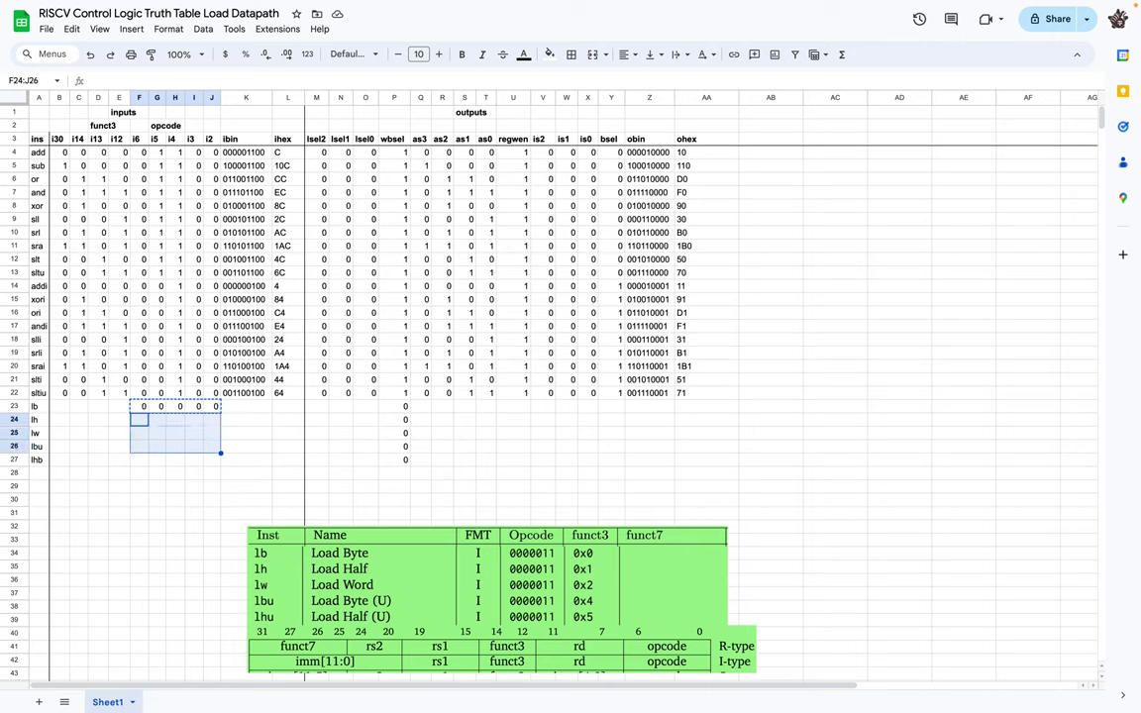
key("shift+Down")
key("ctrl+v")
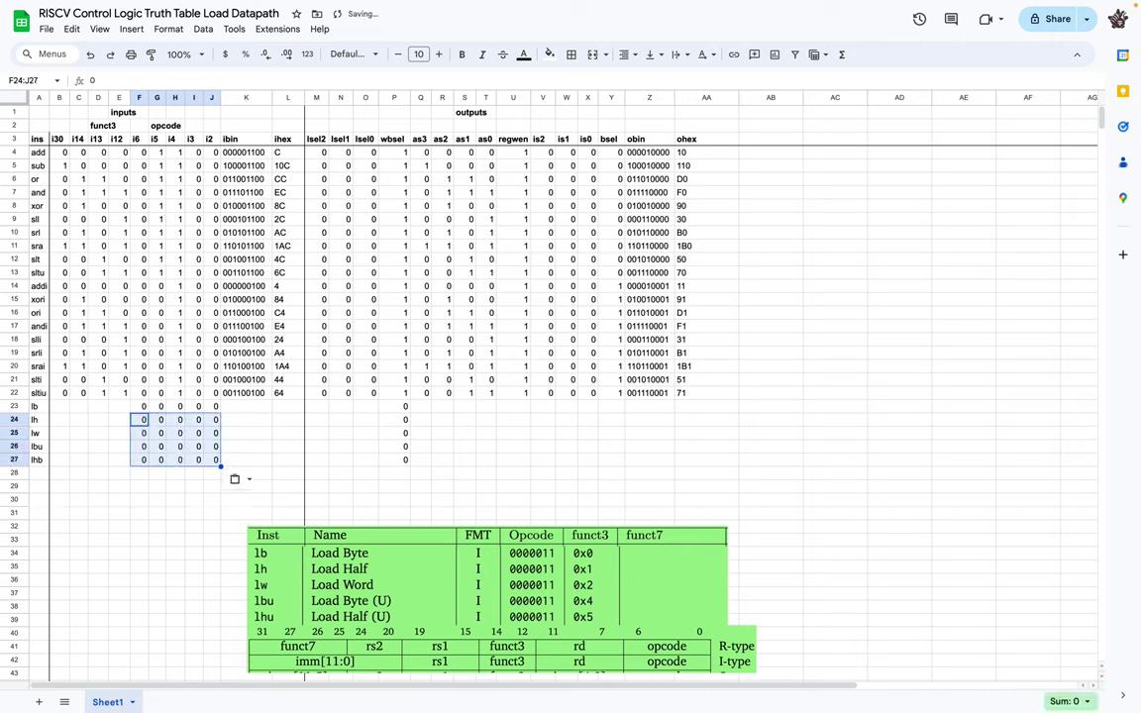
Step: Enter funct3 bits 0, 0, 0 for the lb instruction in cells C23 to E23
key("Up")
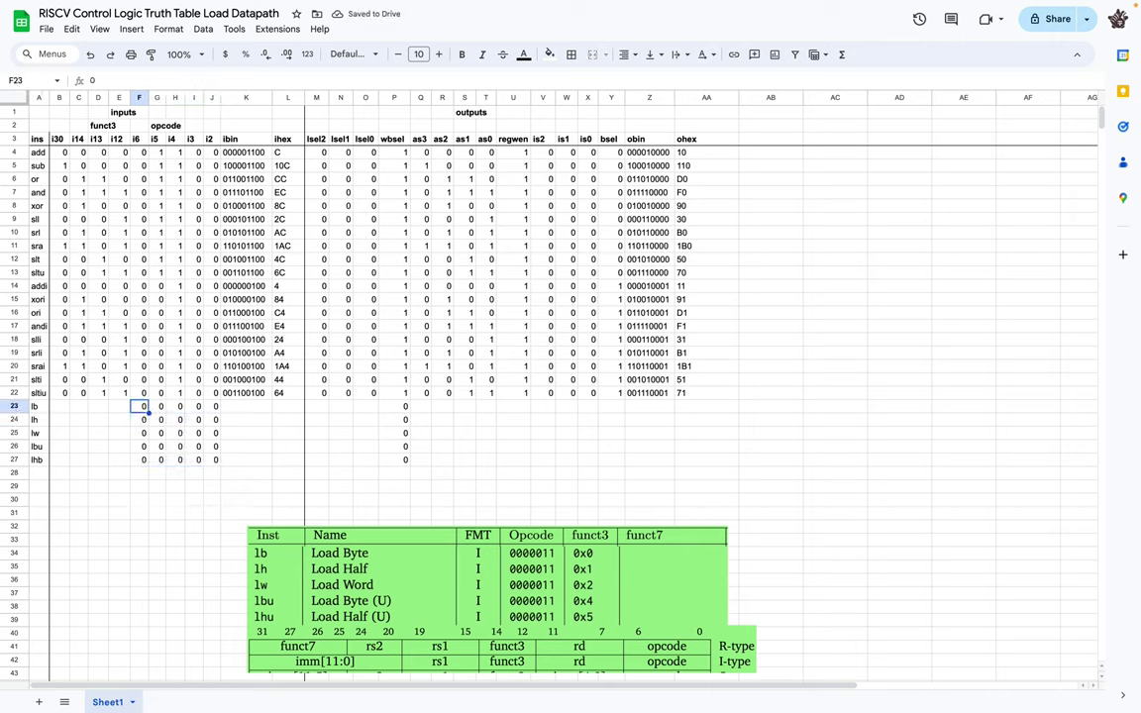
key("Left")
key("Left")
key("Left")
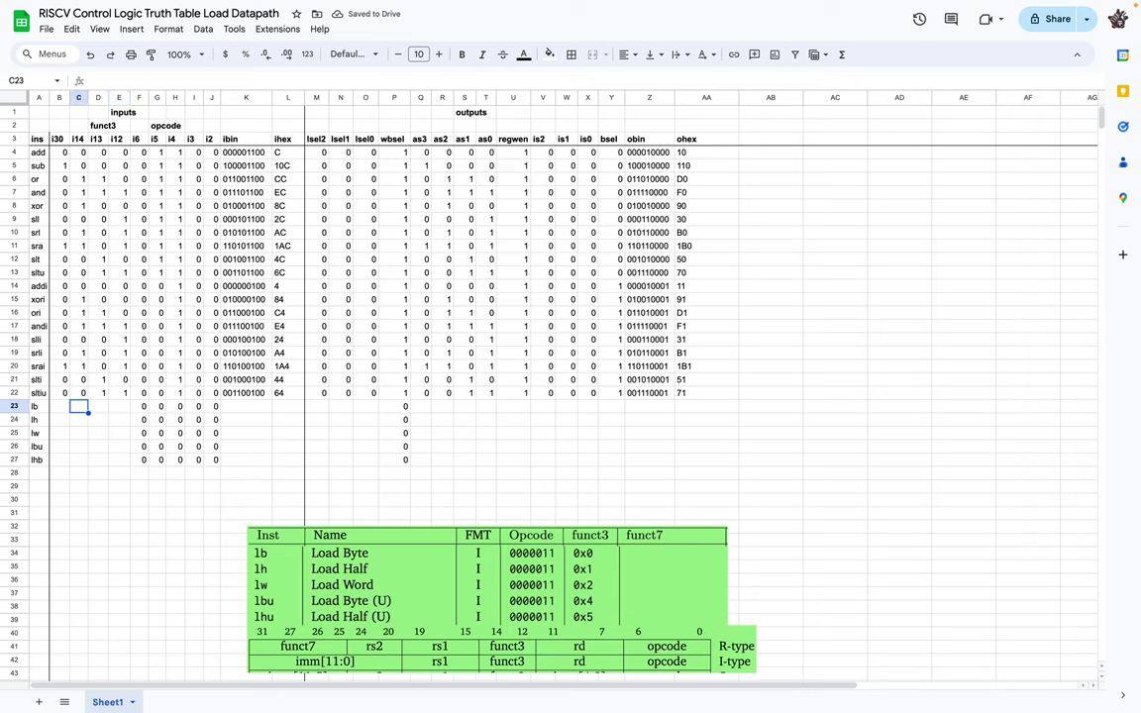
key("Right")
key("Right")
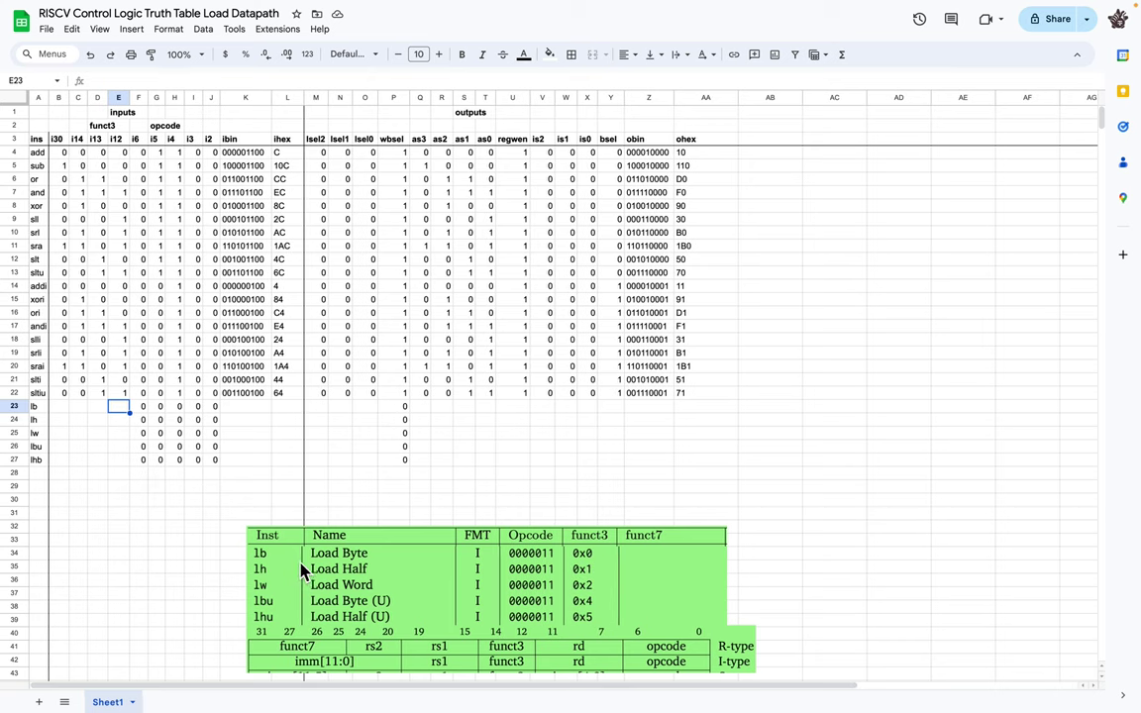
key("Left")
key("Left")
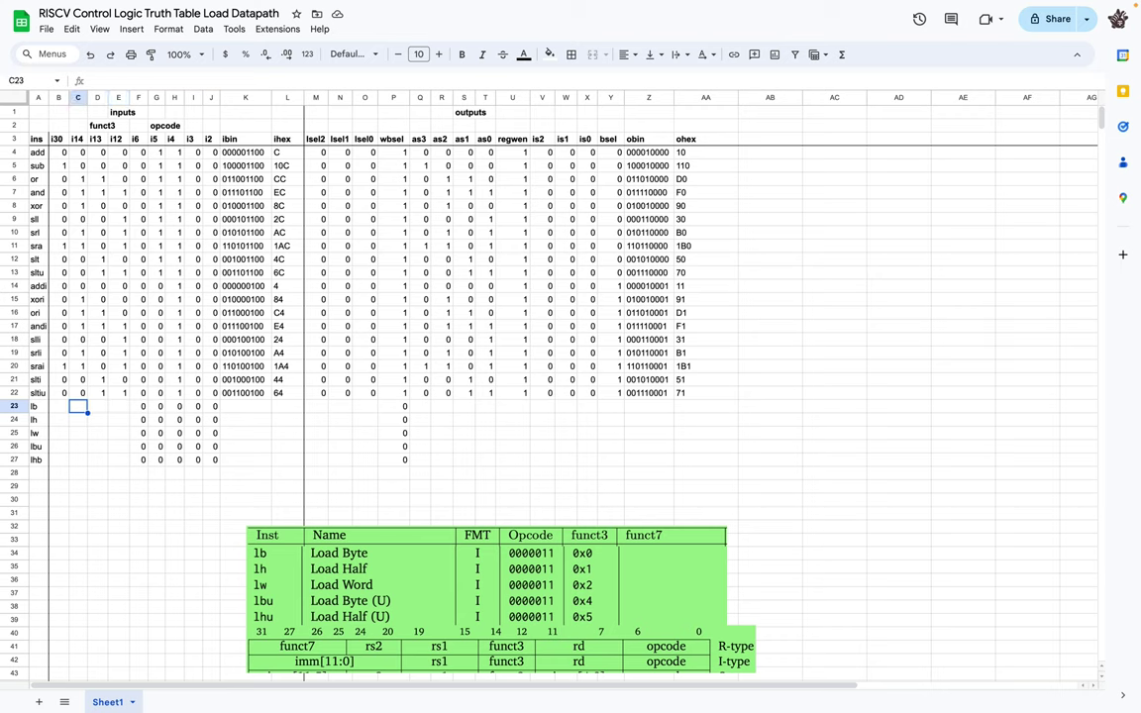
type("0")
key("Tab")
type("0")
key("Tab")
type("0")
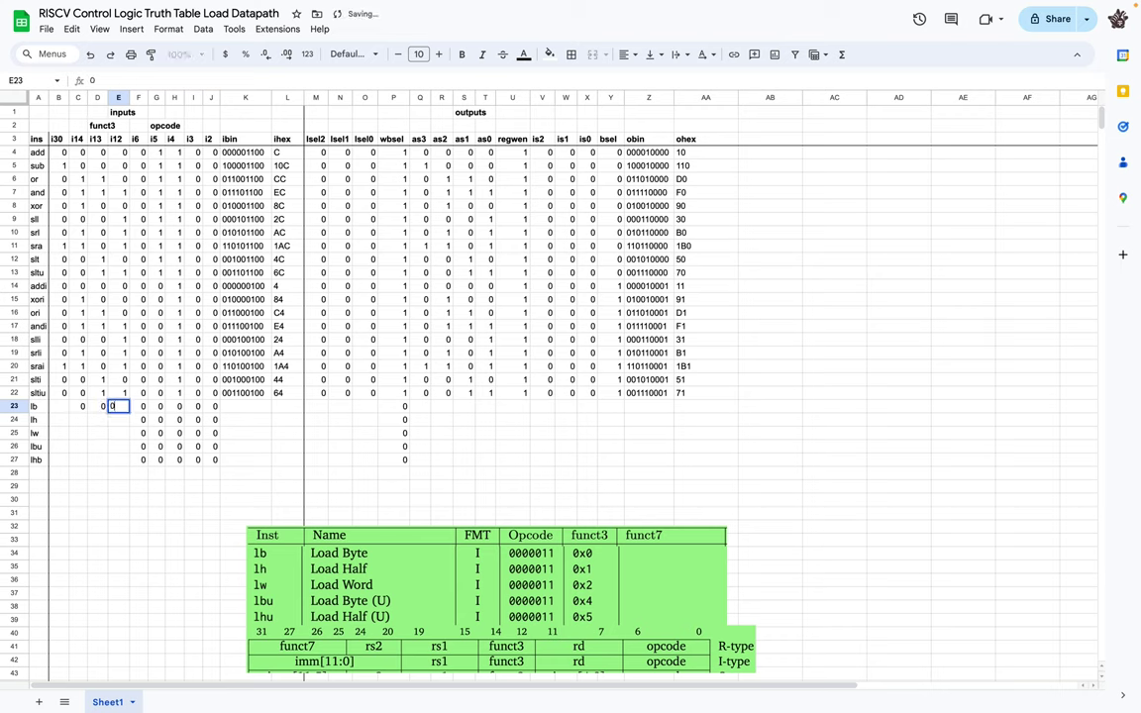
key("Return")
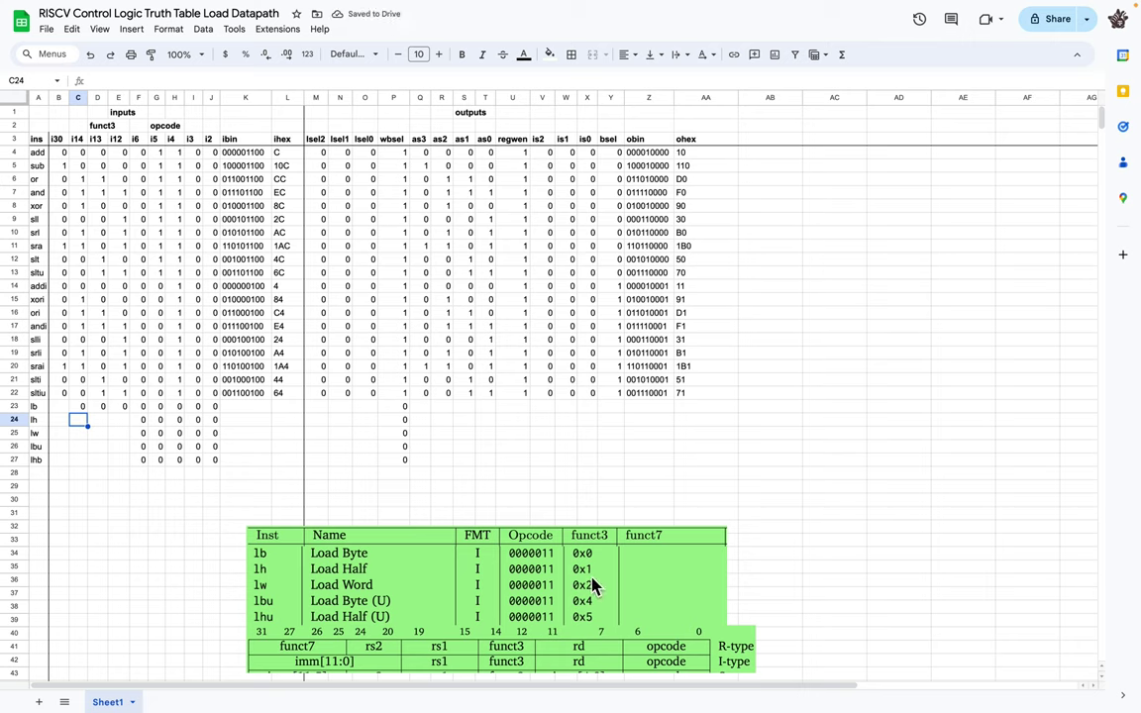
Step: Enter funct3 bits 0, 0, 1 for the lh instruction in cells C24 to E24
type("0")
key("Tab")
type("0")
key("Tab")
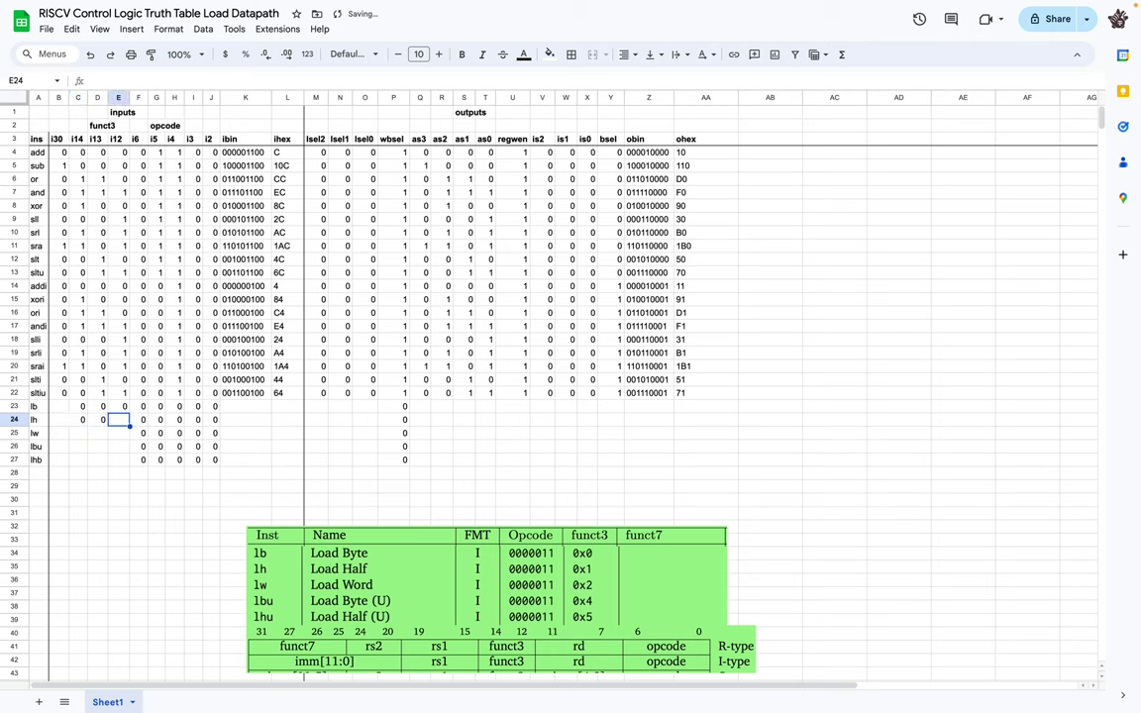
type("1")
key("Return")
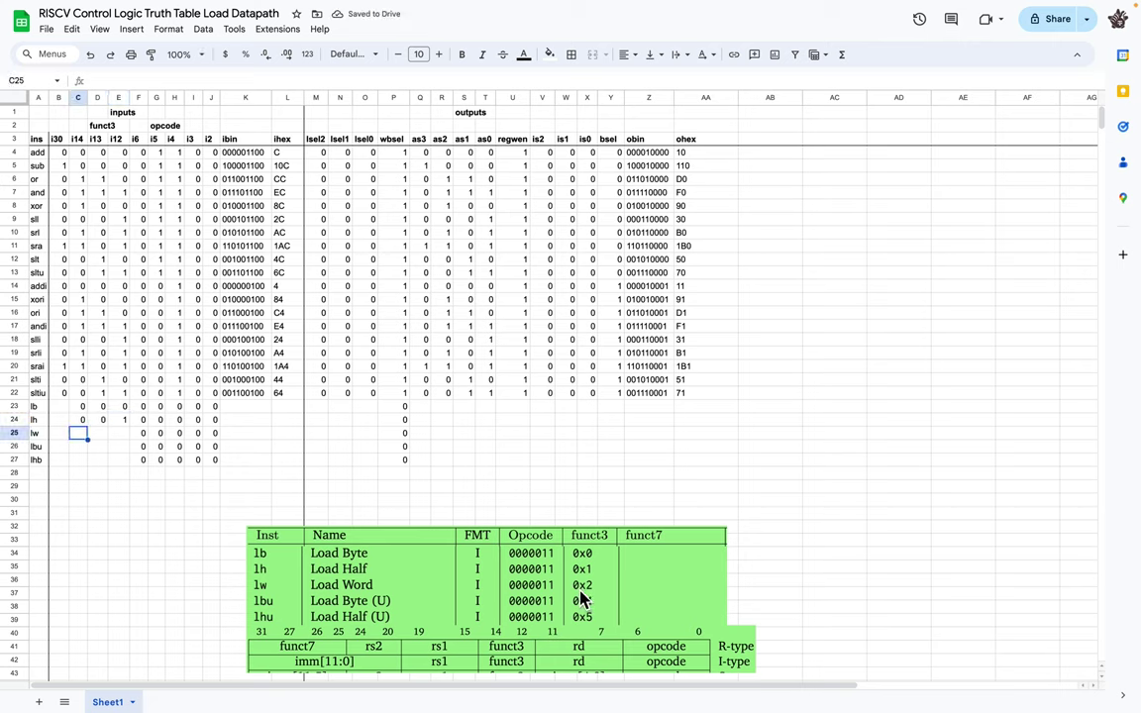
Step: Enter funct3 bits 0, 1, 0 for the lw instruction in cells C25 to E25
type("0")
key("Tab")
type("1")
key("Tab")
type("0")
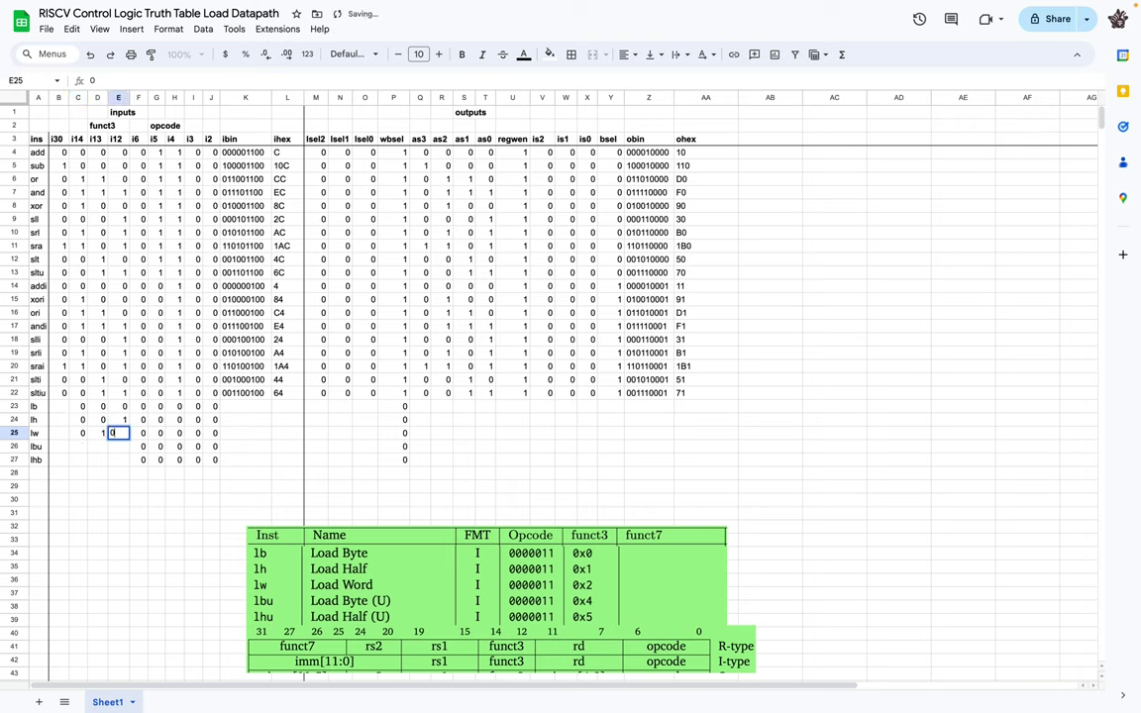
key("Return")
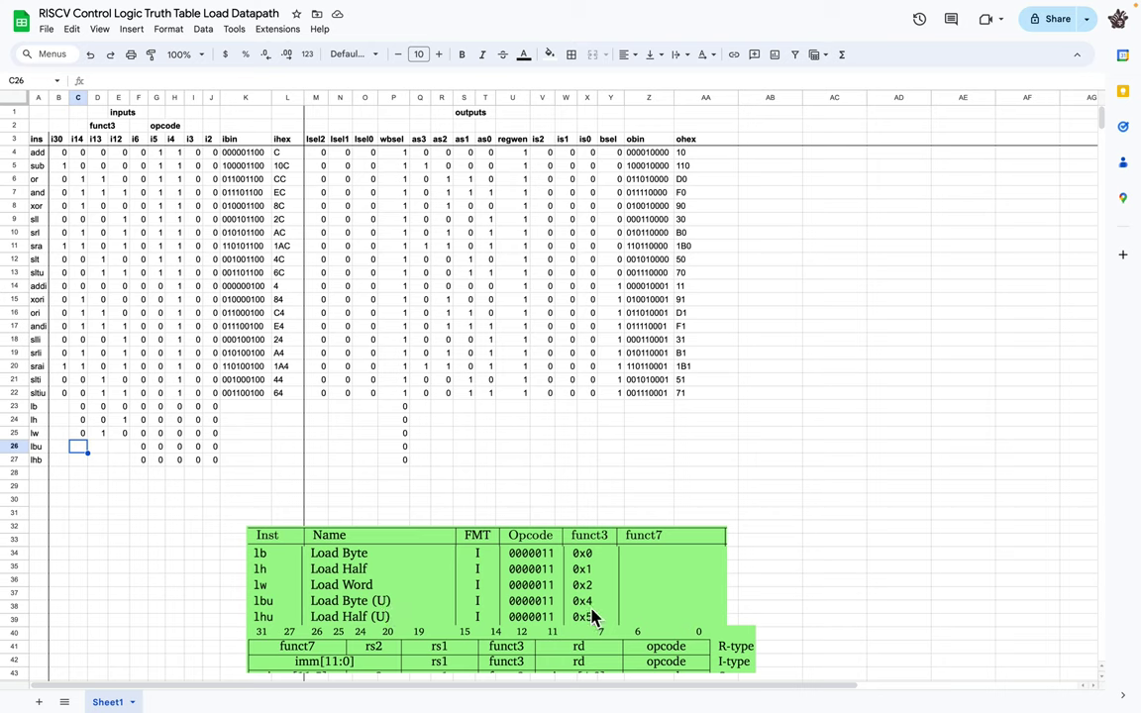
Step: Enter funct3 bits 1, 0, 0 for the lbu instruction in cells C26 to E26
type("1")
key("Tab")
type("0")
key("Tab")
type("0")
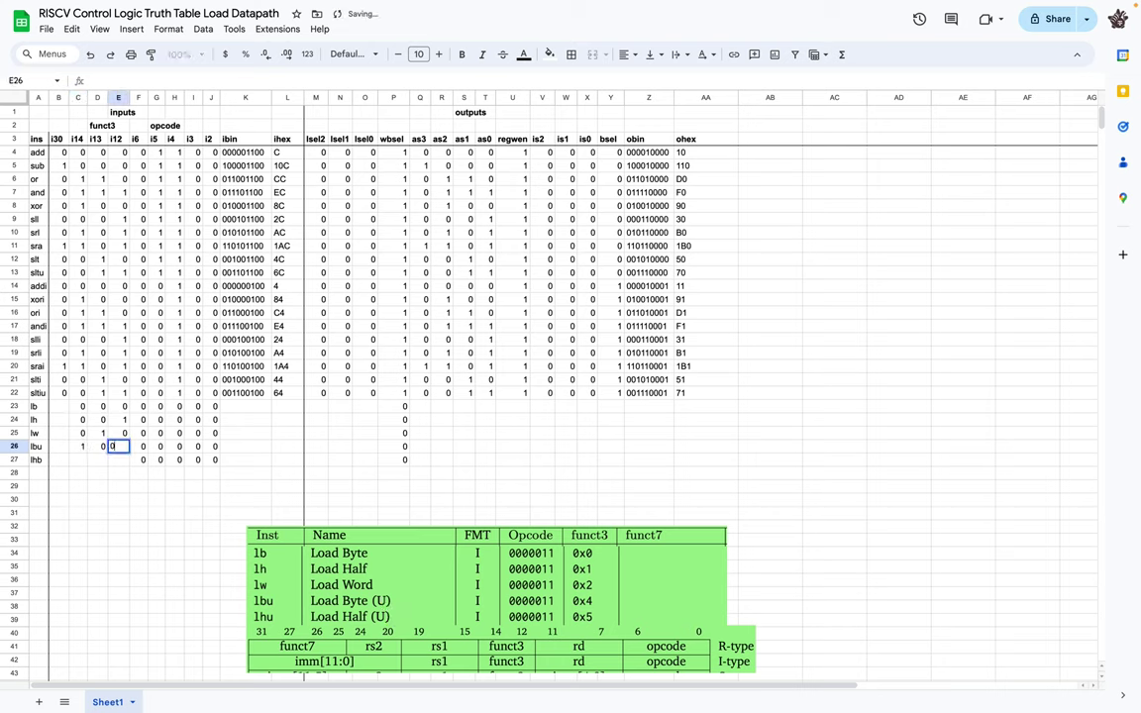
key("Return")
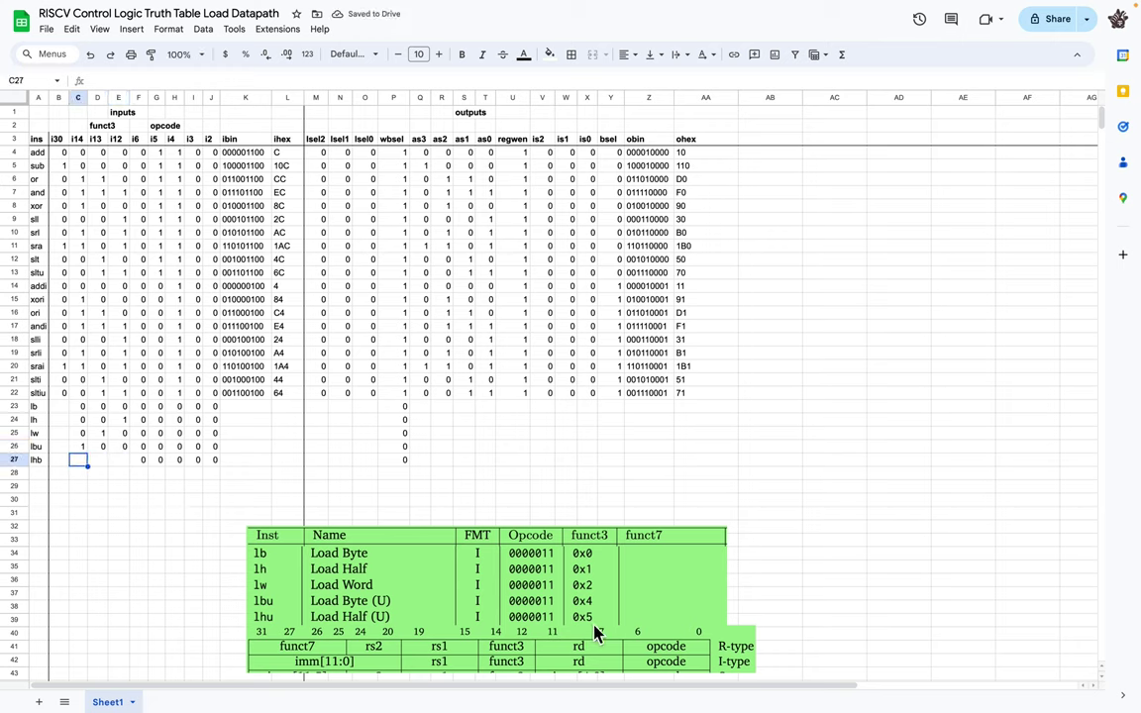
Step: Enter funct3 bits 1, 0, 1 for the last load instruction, lhb, in cells C27 to E27
type("1")
key("Tab")
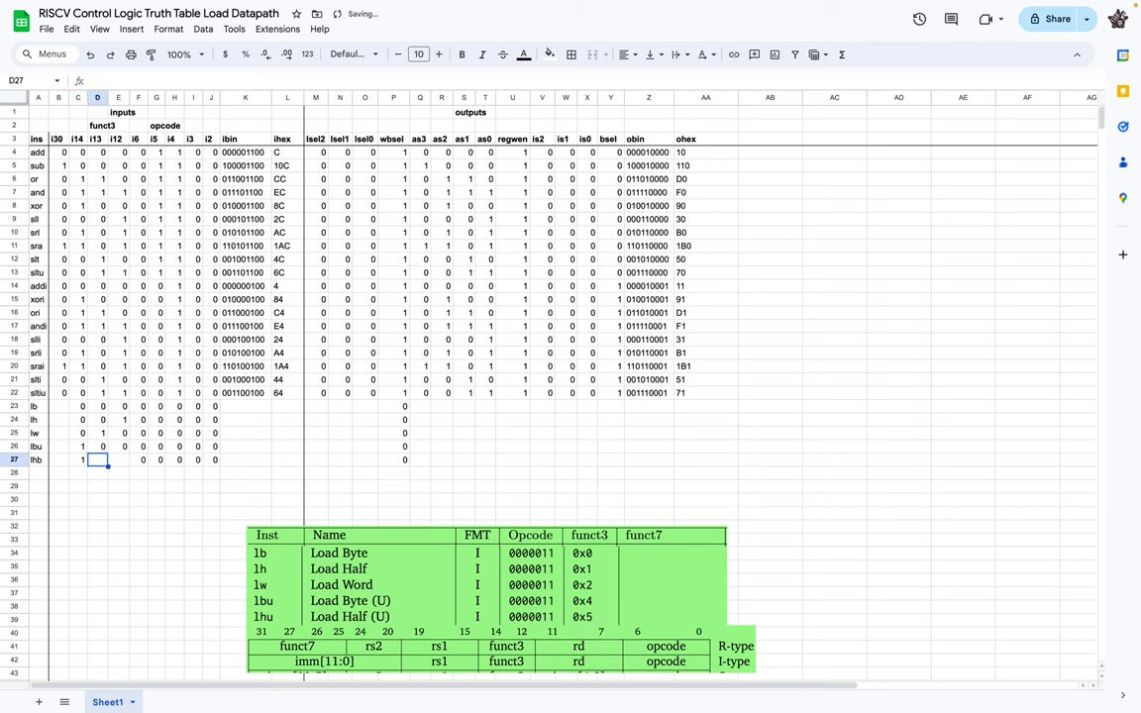
type("0")
key("Tab")
type("1")
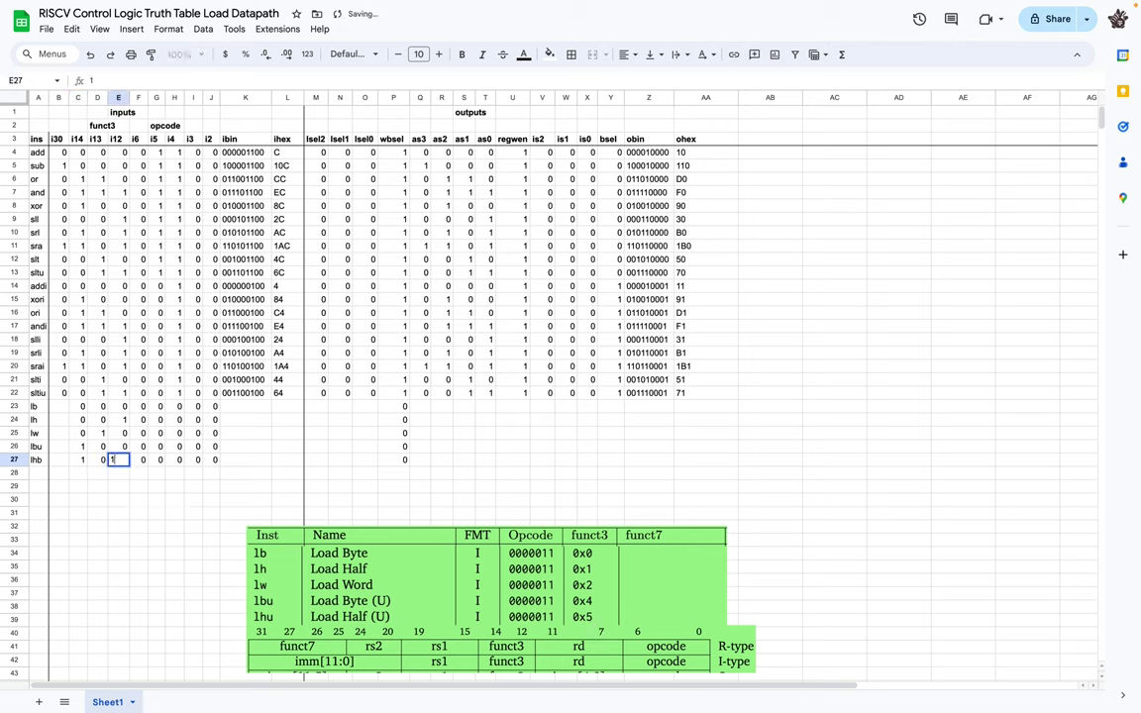
key("Up")
Step: Enter 0 in the i30 column for all five load instructions, cells B23 to B27
key("Up")
key("Up")
key("Up")
left_click(83, 406)
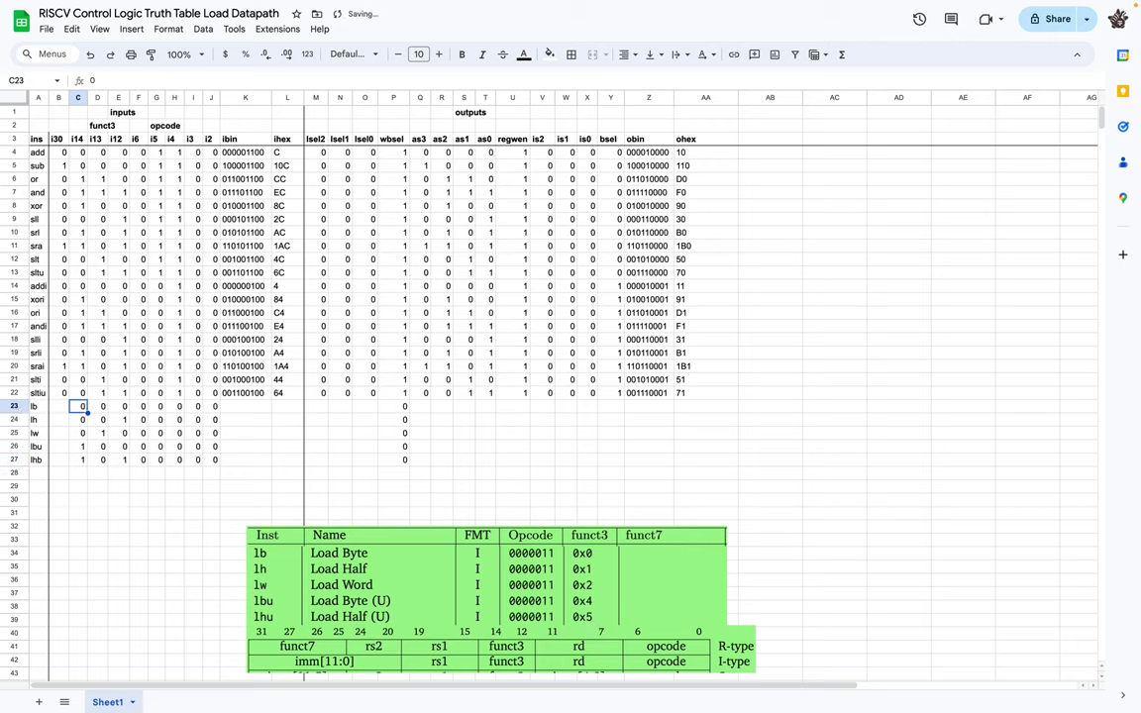
left_click(58, 406)
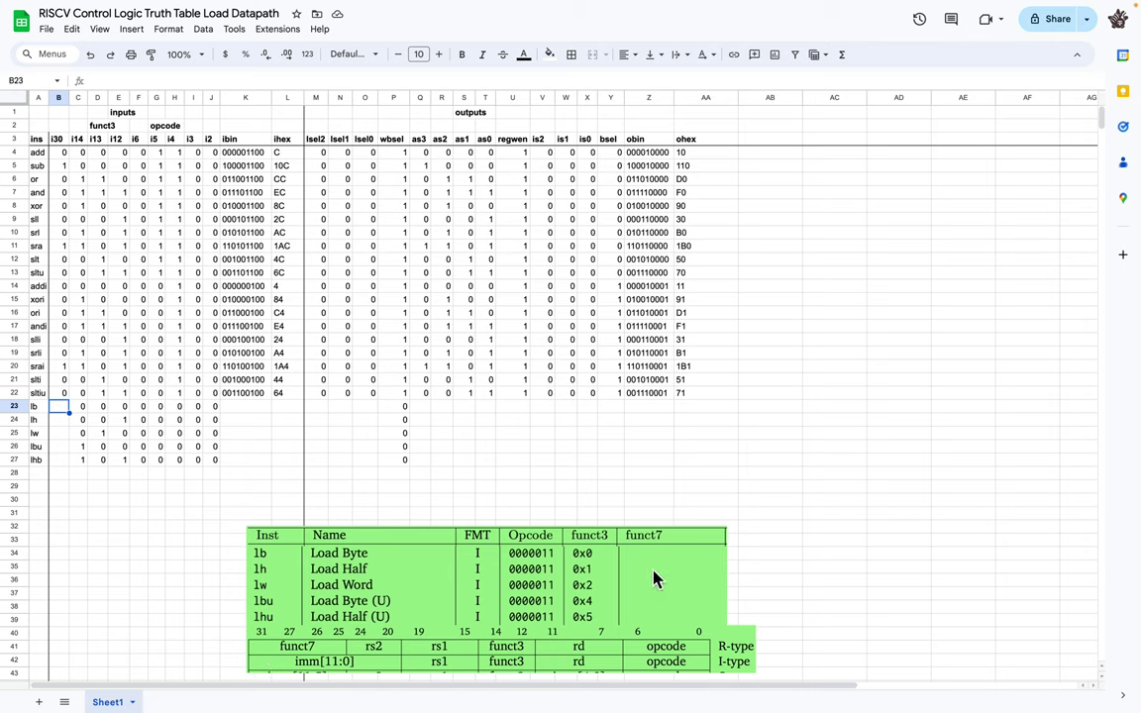
type("0")
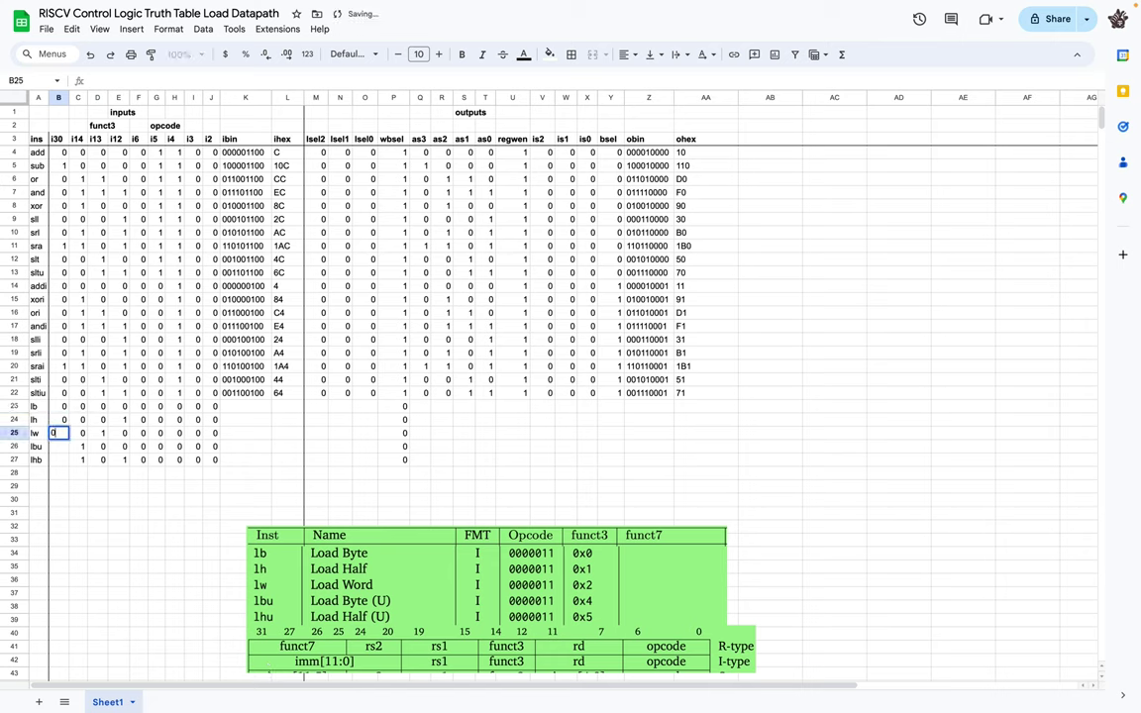
type(" 0 0 0 0")
key("Return")
Step: Set lsel2, lsel1 and lsel0 to 0, 0, 0 for the lb instruction in cells M23 to O23
left_click(365, 406)
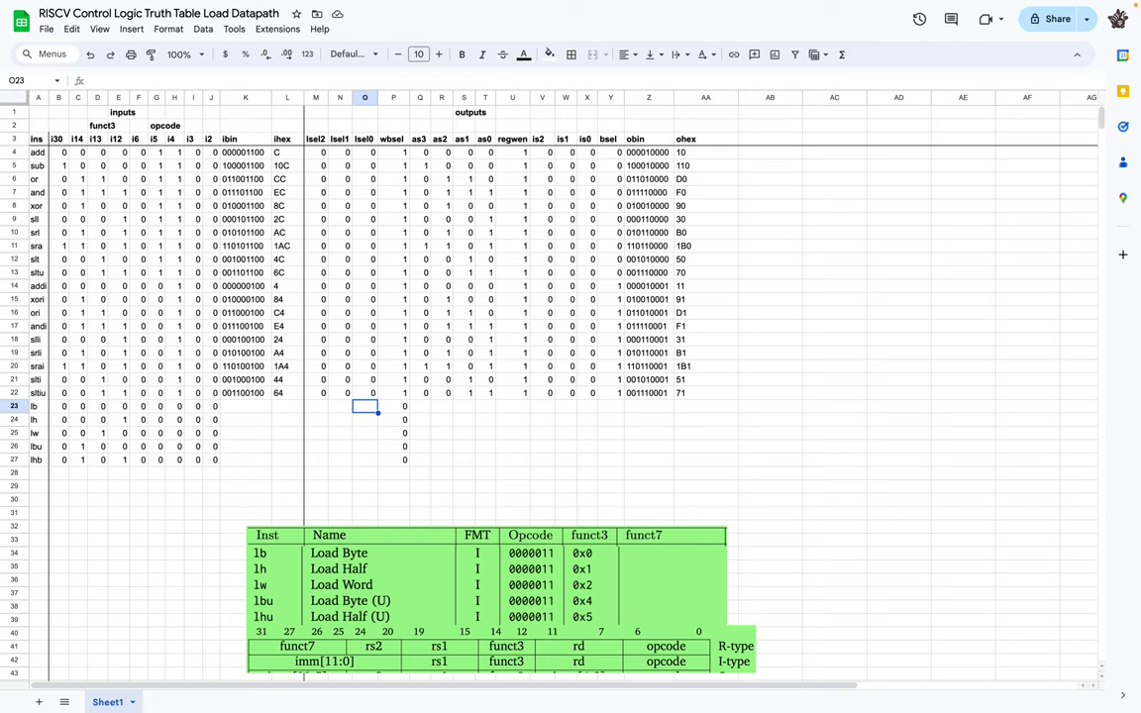
left_click(316, 406)
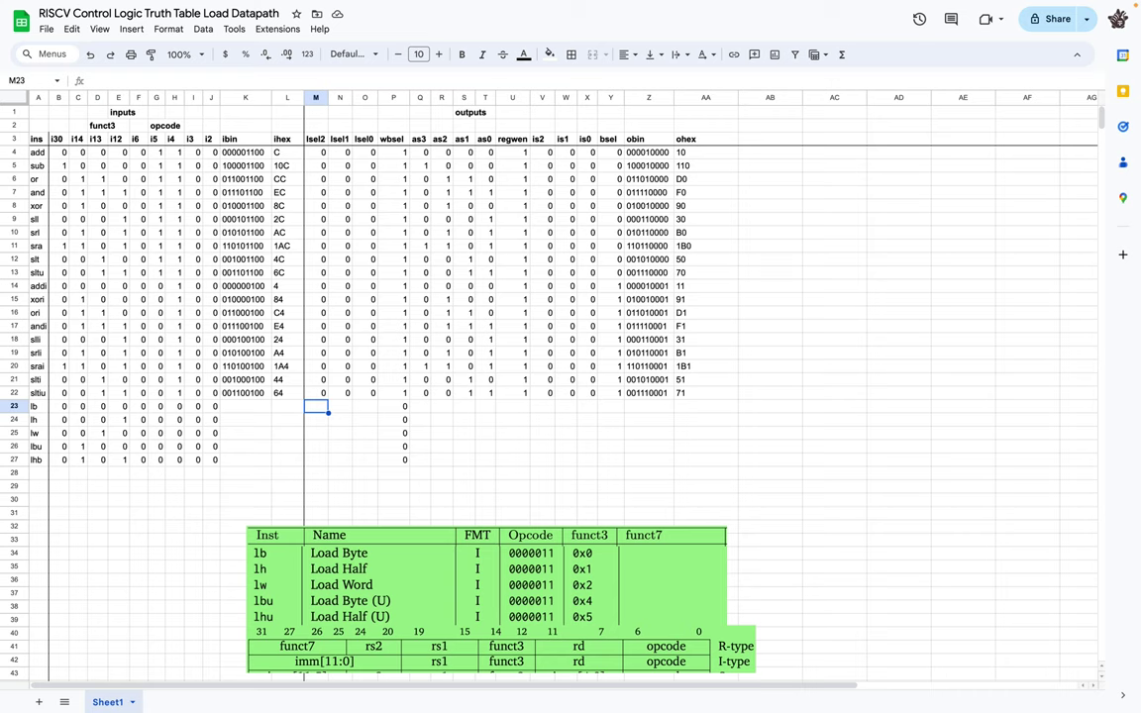
type("0")
key("Tab")
type("0")
key("Tab")
type("0")
Step: Enter lsel2 to lsel0 in M24:O27 as 001 for lh, 010 for lw, 100 for lbu and 101 for lhb
left_click(340, 419)
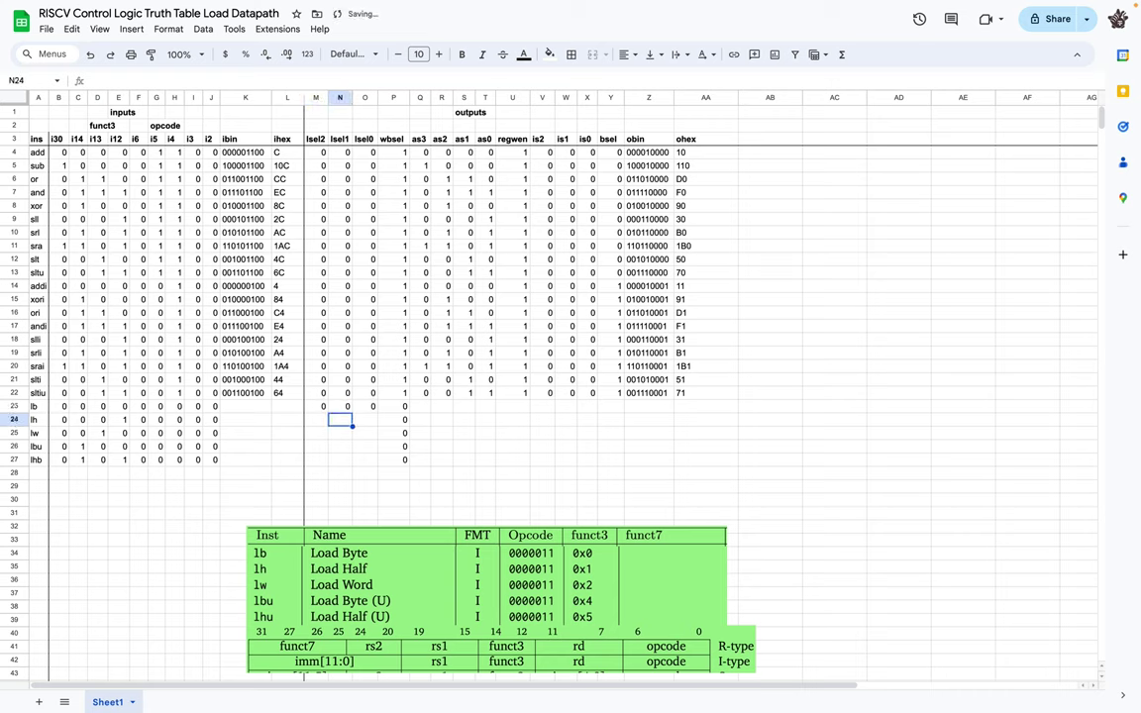
key("Left")
type("0\t0\t1 0\t1\t0 1\t0\t0 1\t0\t1")
Step: Examine the ALU select outputs as3 to as0 in the add row and the as0 values of the existing instructions
left_click(419, 407)
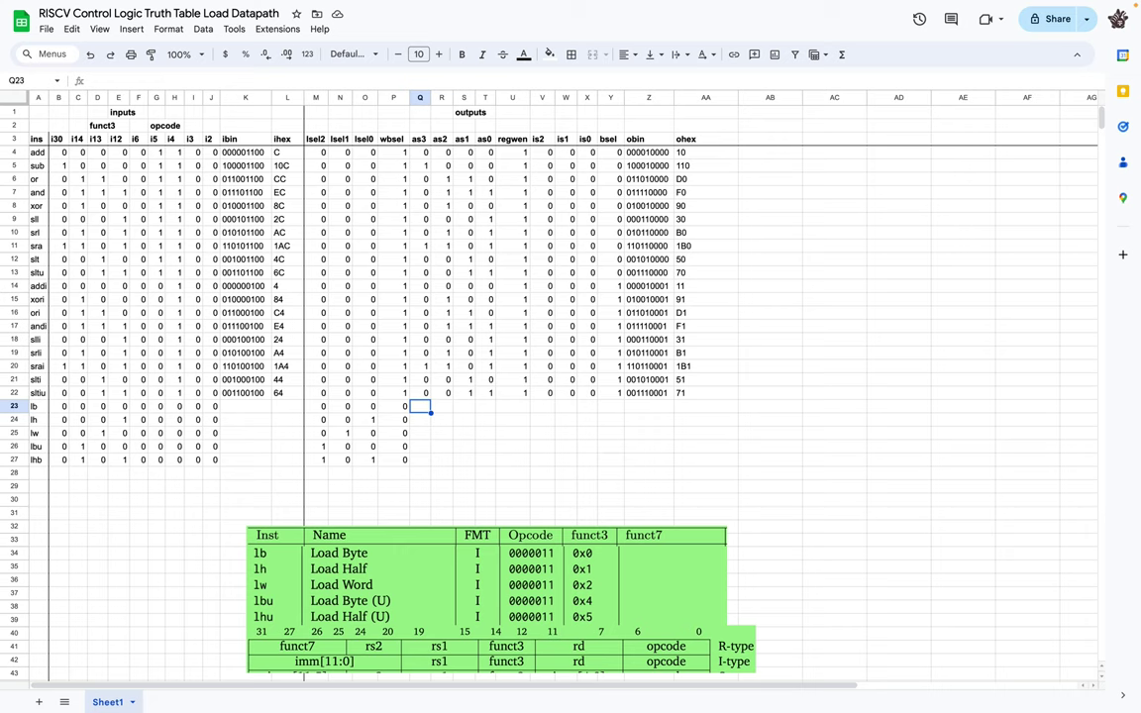
key("Up")
key("Up")
key("Up")
key("Up")
key("Up")
key("Up")
key("Up")
key("Up")
key("Up")
key("Up")
key("Up")
key("Up")
key("Up")
key("Up")
key("Up")
key("Up")
key("Up")
key("Up")
key("Up")
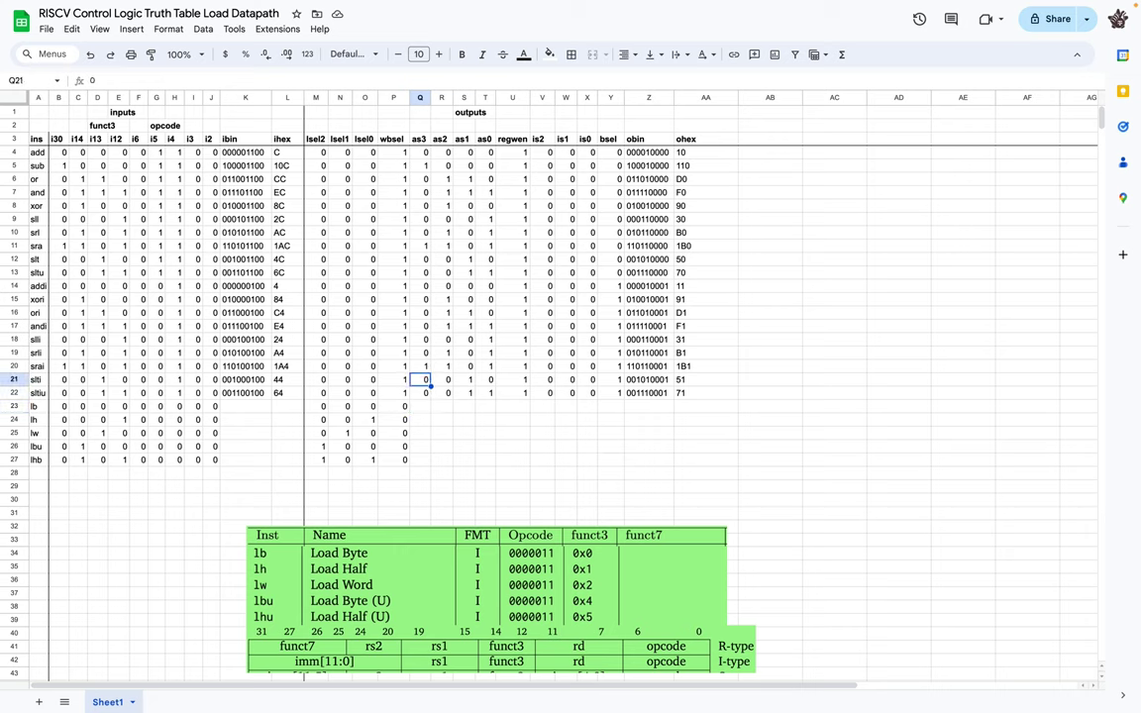
key("Right")
key("Right")
key("Right")
key("Right")
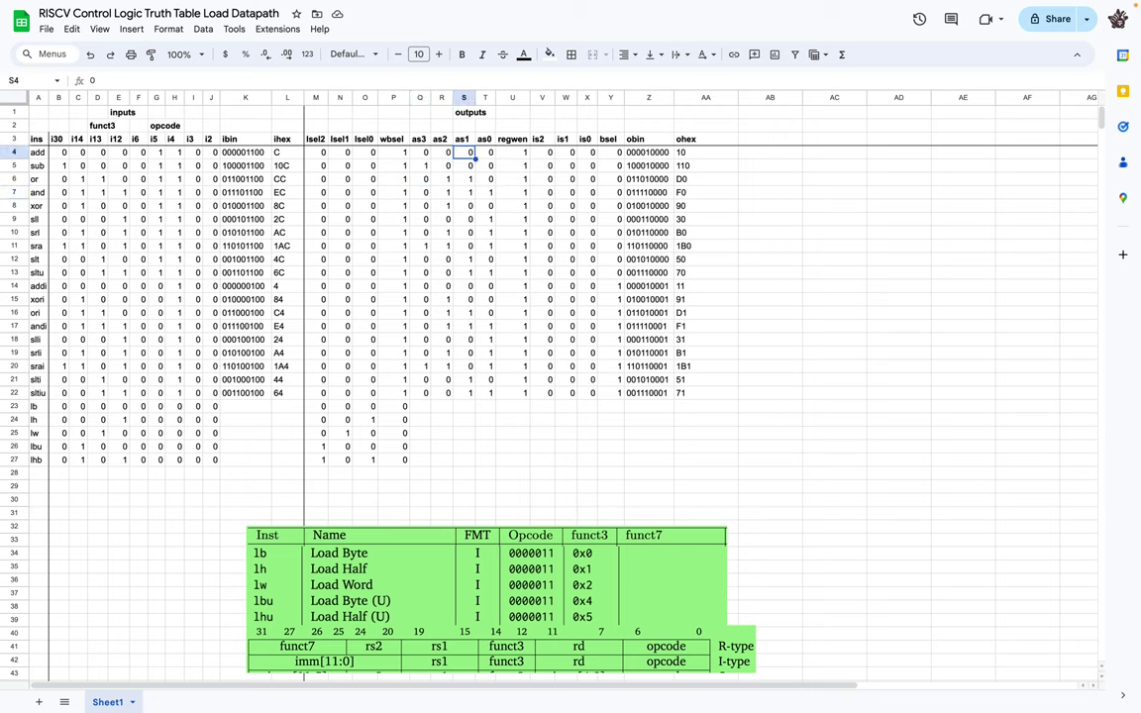
key("Left")
key("Left")
key("Left")
key("Left")
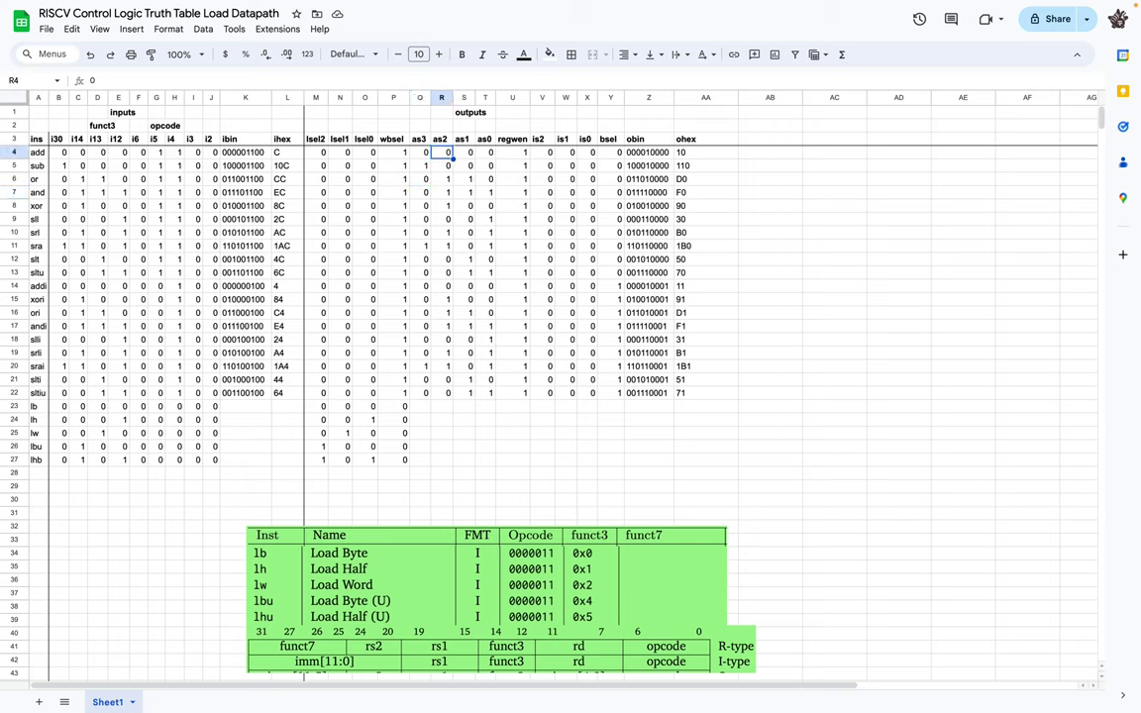
key("Right")
key("Right")
key("Right")
key("Down")
key("Down")
key("Down")
key("Down")
key("Down")
key("Down")
key("Down")
key("Down")
key("Down")
key("Down")
key("Down")
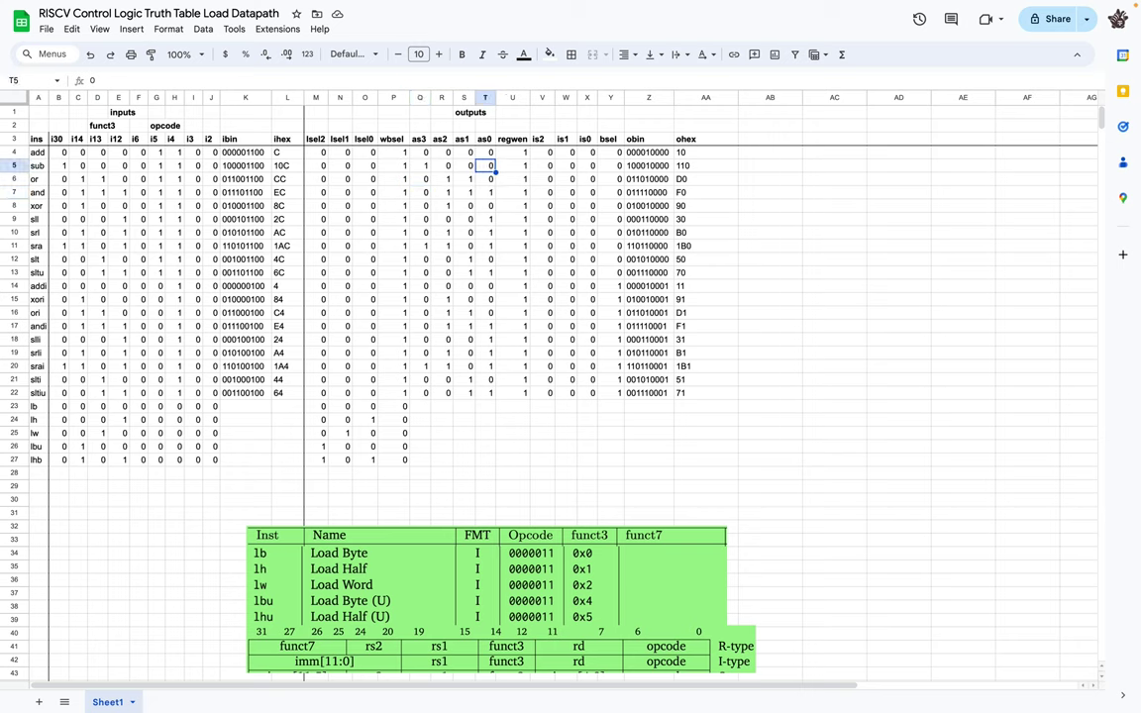
key("Down")
key("Down")
key("Down")
key("Down")
key("Down")
key("Down")
key("Down")
key("Down")
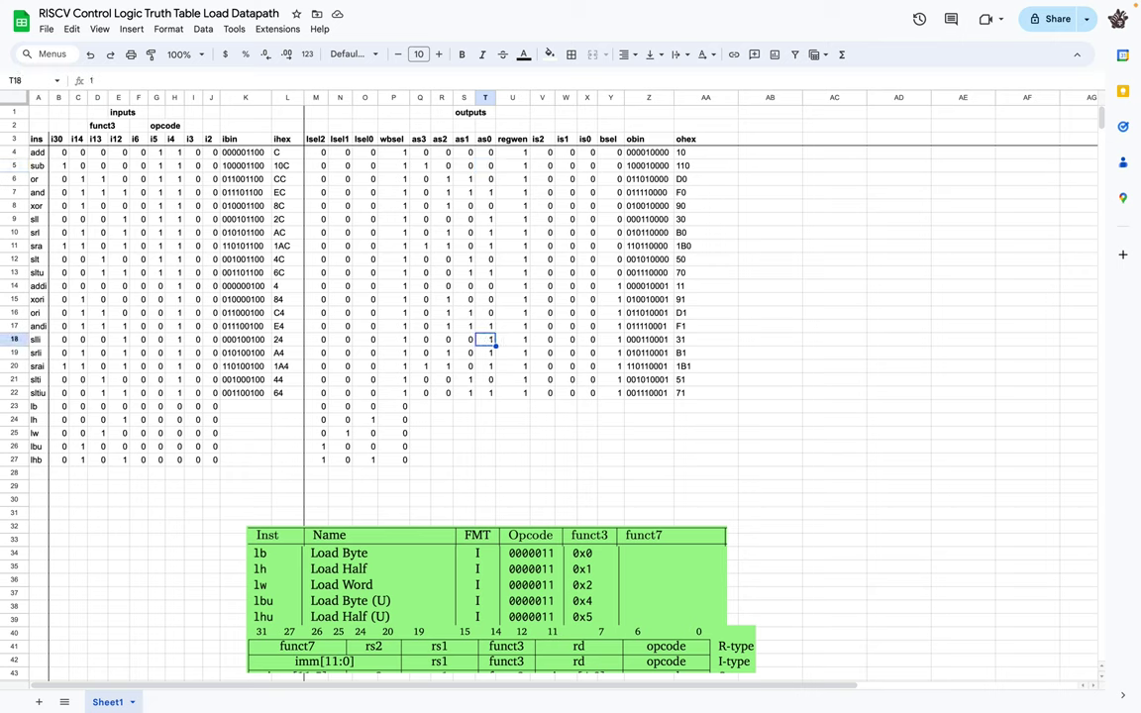
Step: Set as3, as2, as1 and as0 to 0 for the lb instruction in cells Q23 to T23
key("Left")
key("Left")
key("Left")
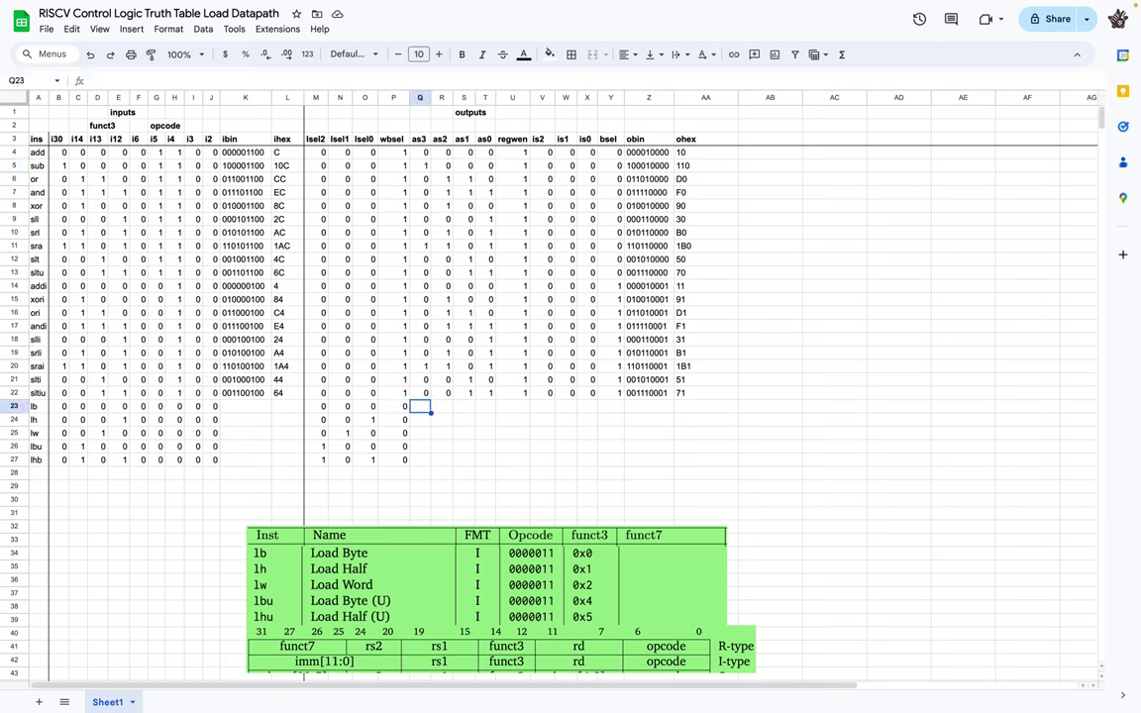
type("0")
key("Tab")
type("0")
key("Tab")
type("0")
key("Tab")
type("0")
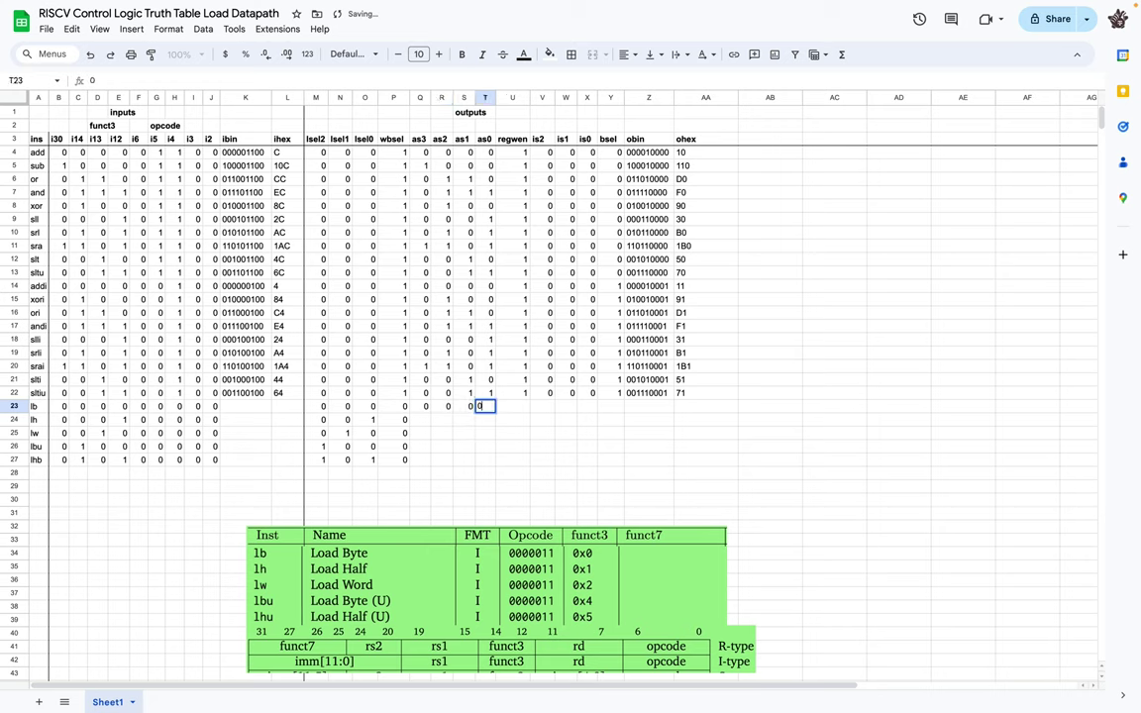
key("Return")
Step: Set as3, as2, as1 and as0 to 0 for the lh instruction in cells Q24 to T24
type("0")
key("Tab")
type("0")
key("Tab")
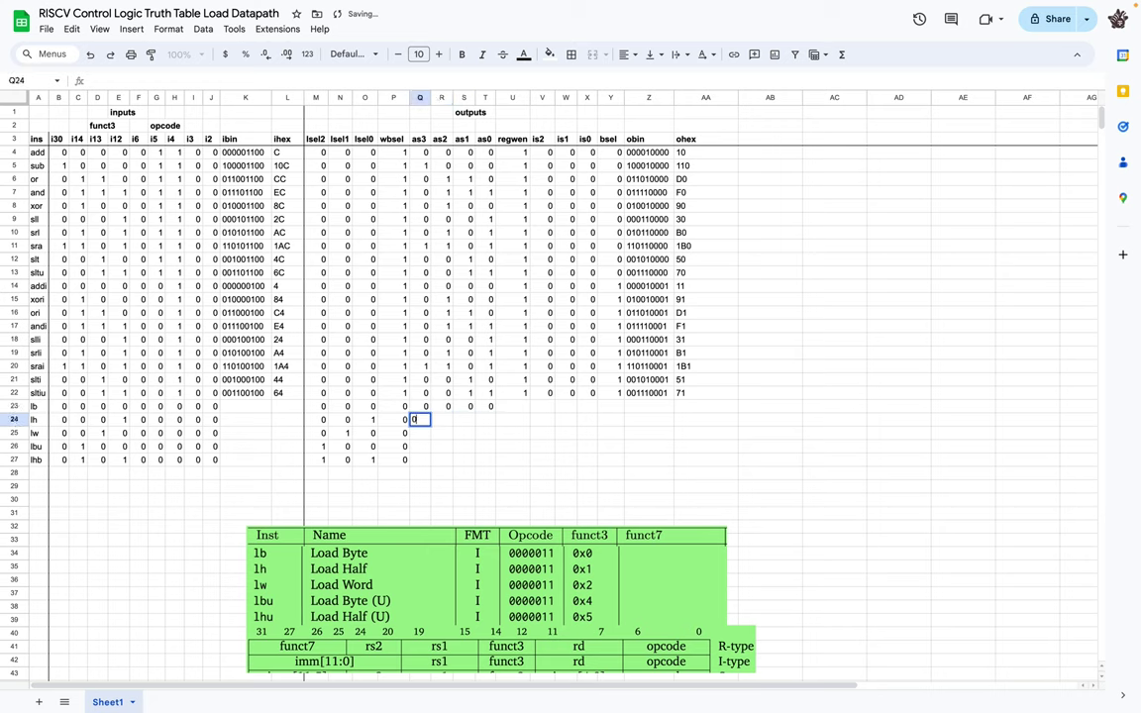
type("0")
key("Tab")
type("0")
key("Down")
key("Left")
key("Left")
key("Left")
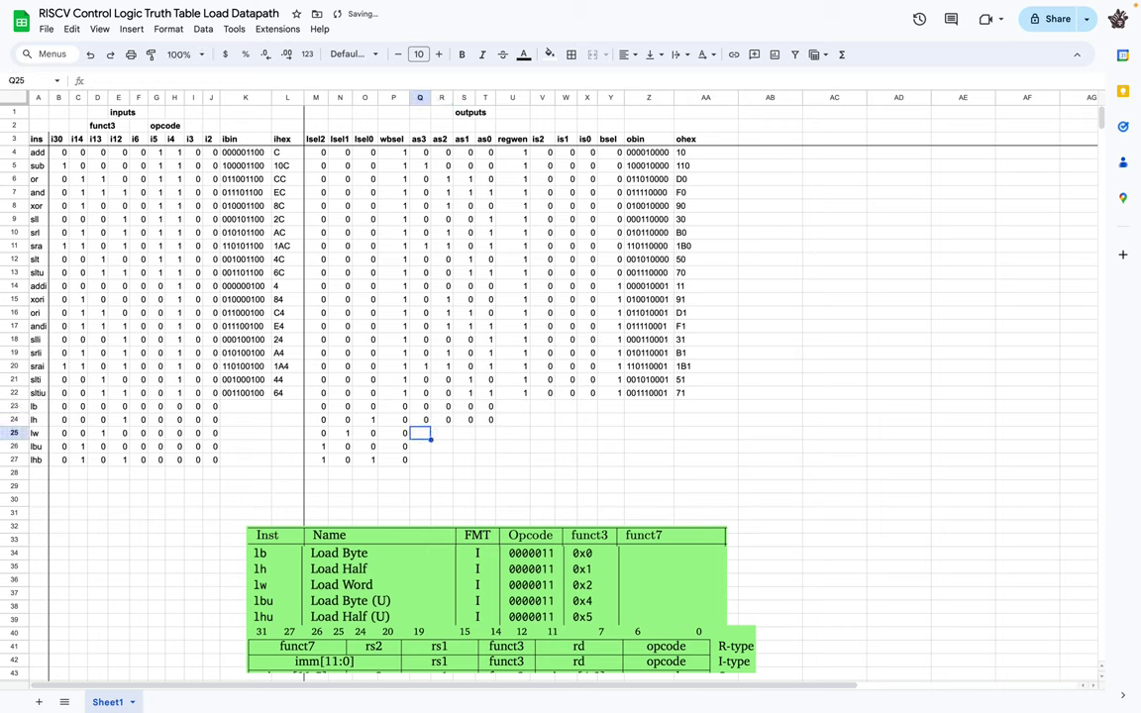
Step: Set as3, as2, as1 and as0 to 0 for the lw instruction in cells Q25 to T25
type("0")
key("Tab")
type("0")
key("Tab")
type("0")
key("Tab")
type("0")
Step: Set as3, as2, as1 and as0 to 0 for the lbu instruction in cells Q26 to T26
key("Down")
key("Left")
key("Left")
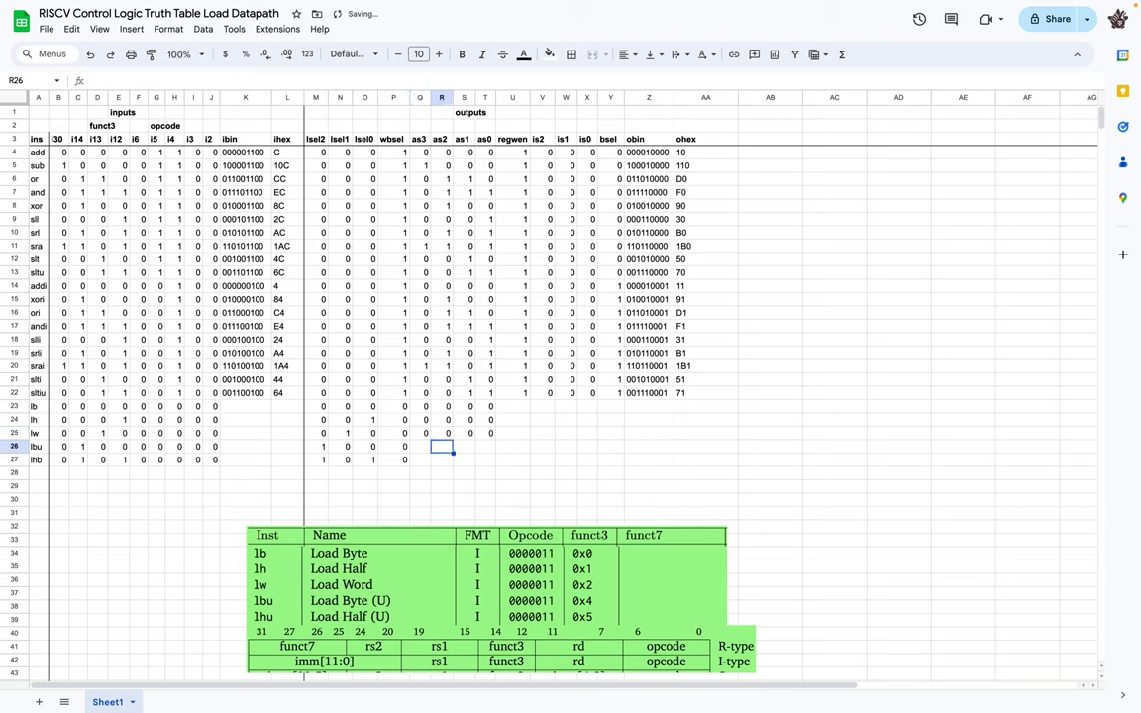
key("Left")
type("0")
key("Tab")
type("0")
key("Tab")
type("0")
key("Tab")
type("0")
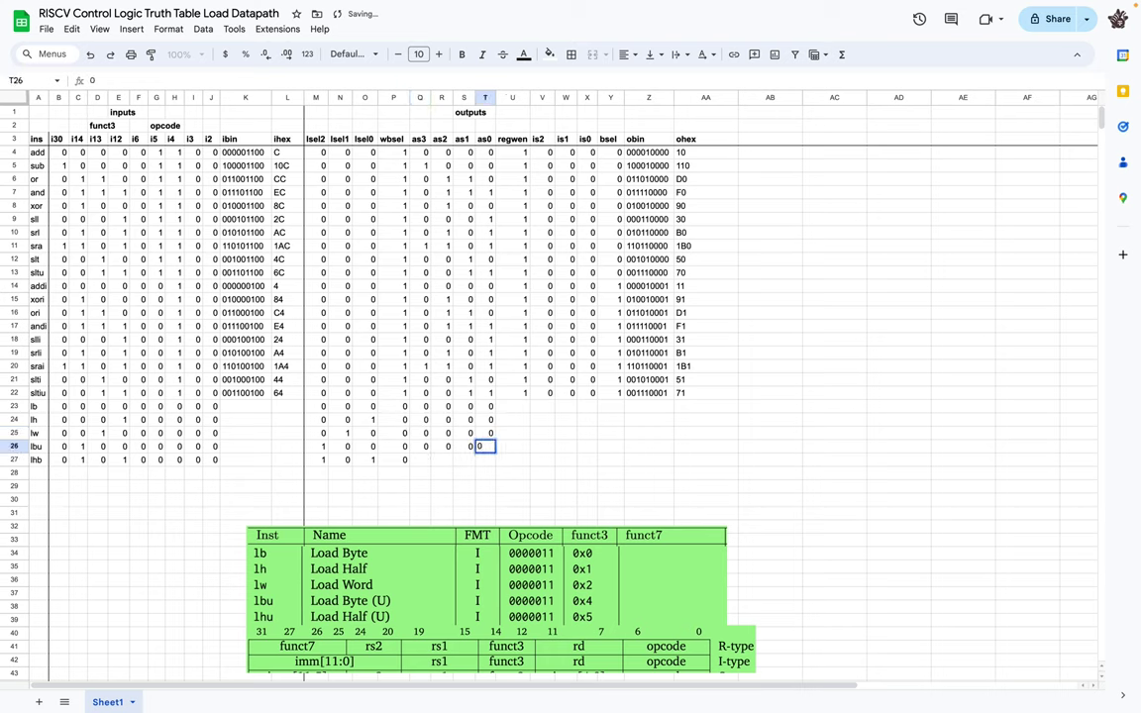
Step: Set as3, as2, as1 and as0 to 0 for the lhb instruction in cells Q27 to T27
key("Down")
key("Left")
key("Left")
key("Left")
type("0")
key("Tab")
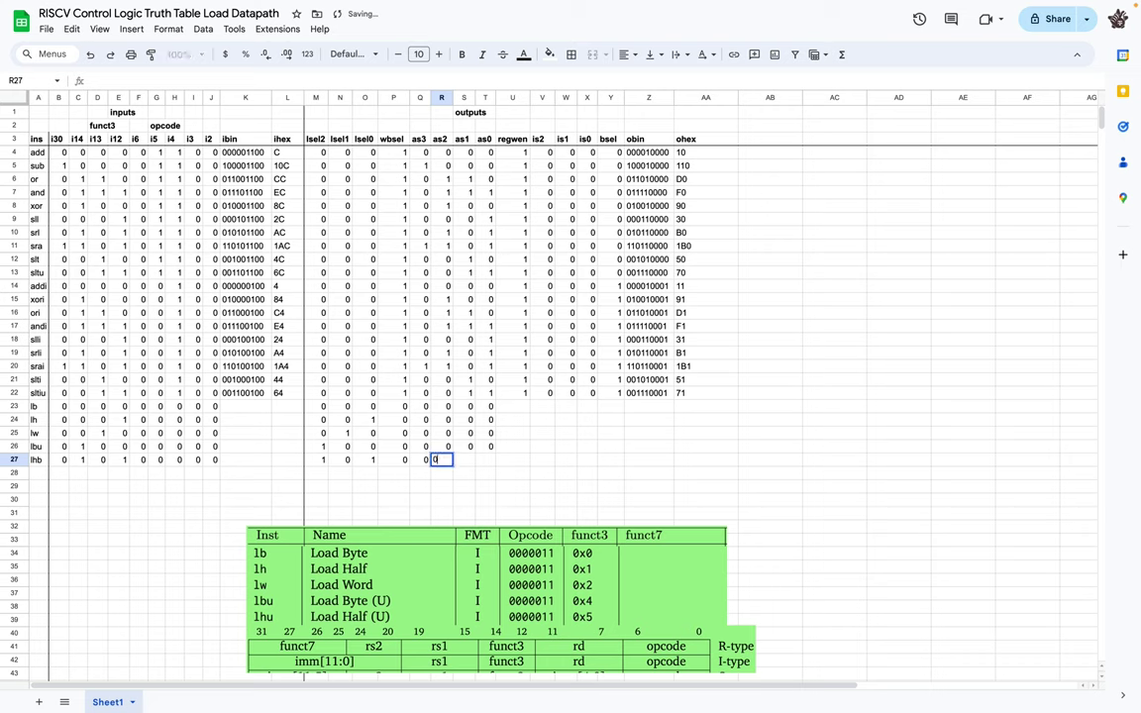
type("0")
key("Tab")
type("0")
key("Tab")
type("0")
key("Tab")
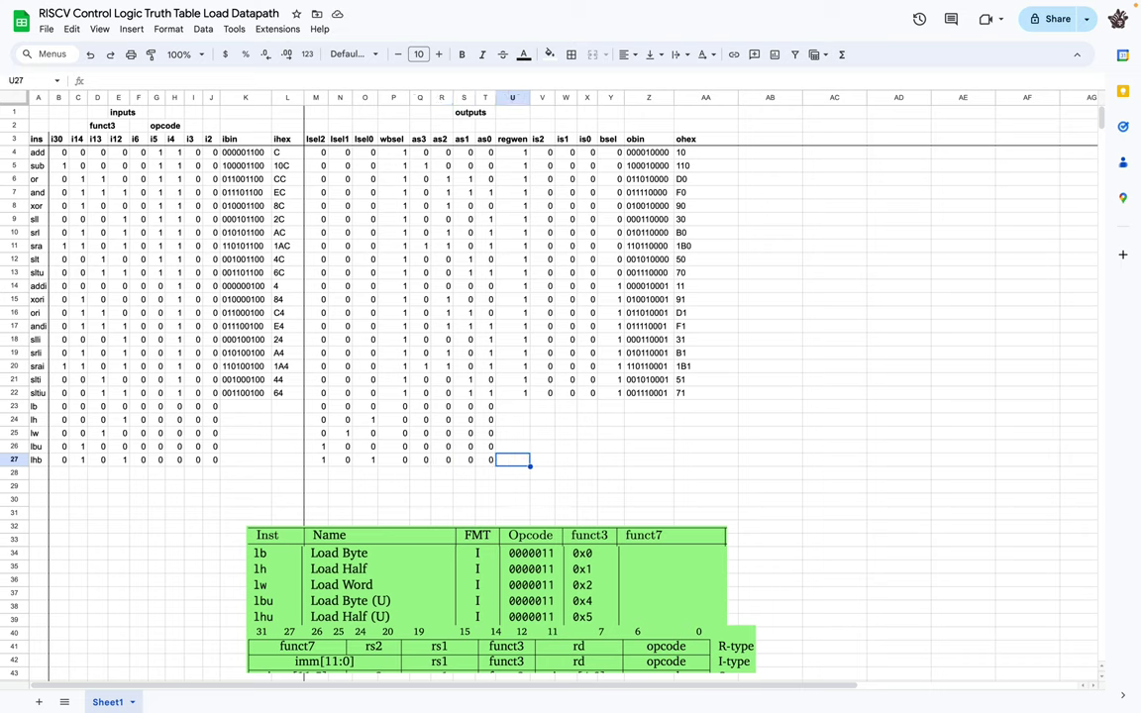
Step: Examine the regwen values of the existing instructions in column U
key("Up")
key("Up")
key("Up")
key("Up")
key("Up")
key("Up")
key("Up")
key("Up")
key("Up")
key("Up")
key("Up")
key("Up")
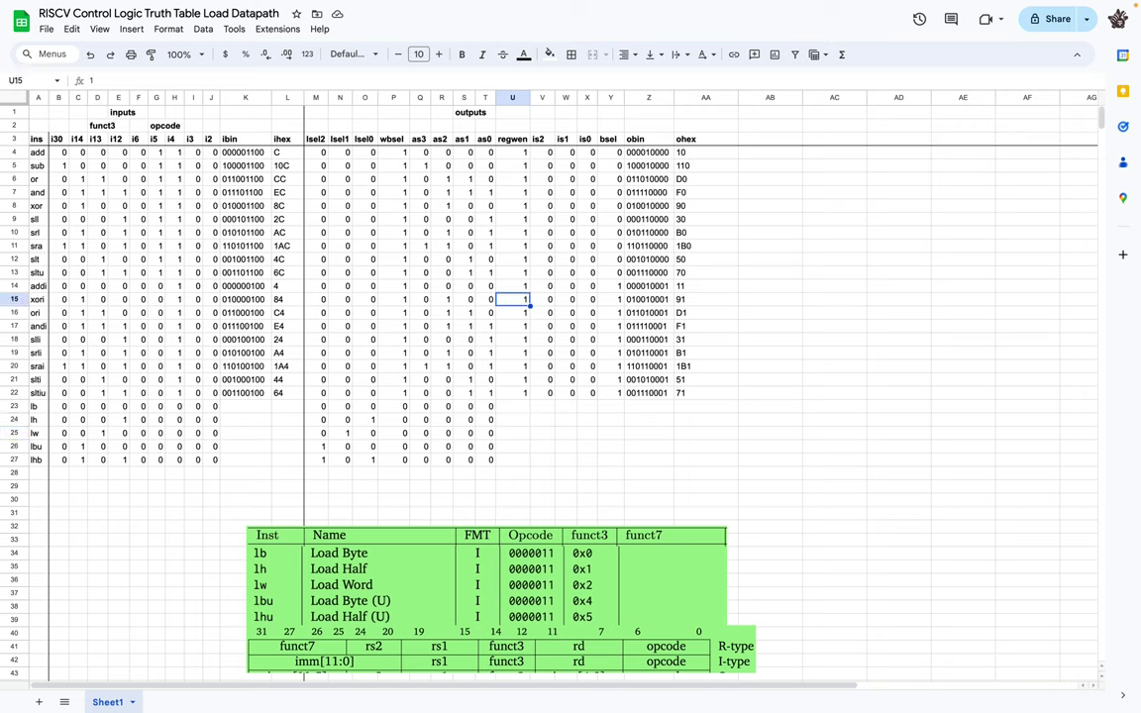
key("Up")
key("Up")
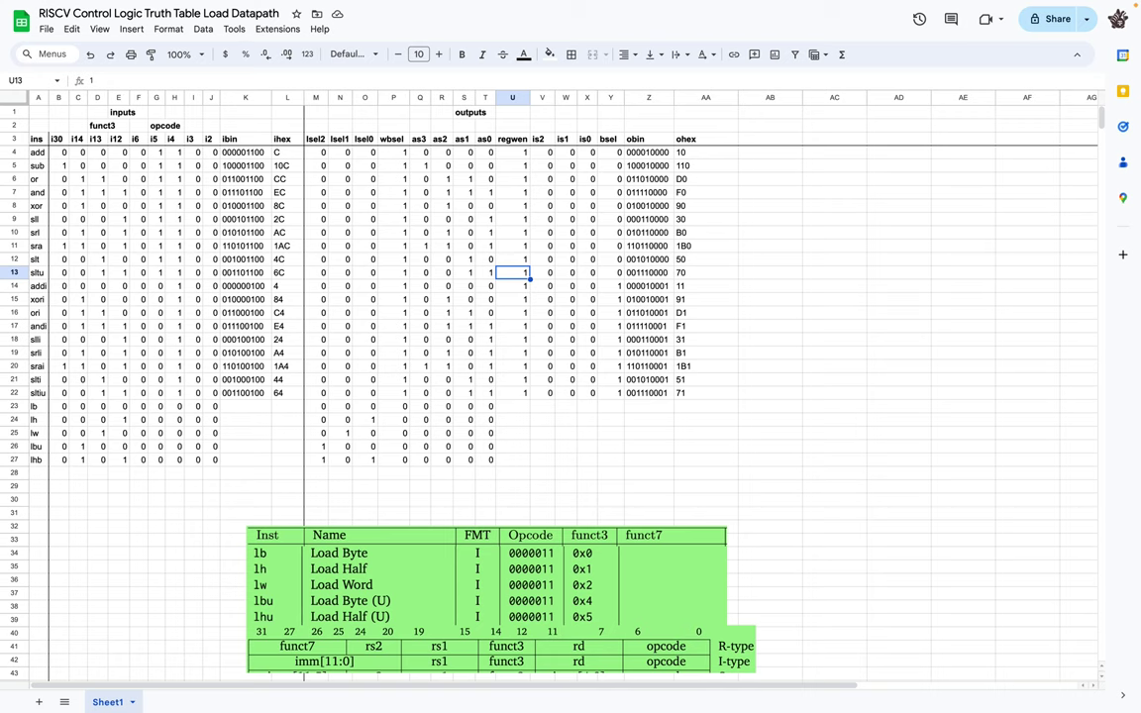
Step: Set regwen to 1 for all five load instructions in cells U23 to U27
key("Down")
key("Down")
key("Down")
key("Down")
key("Down")
key("Down")
key("Down")
key("Down")
key("Down")
key("Down")
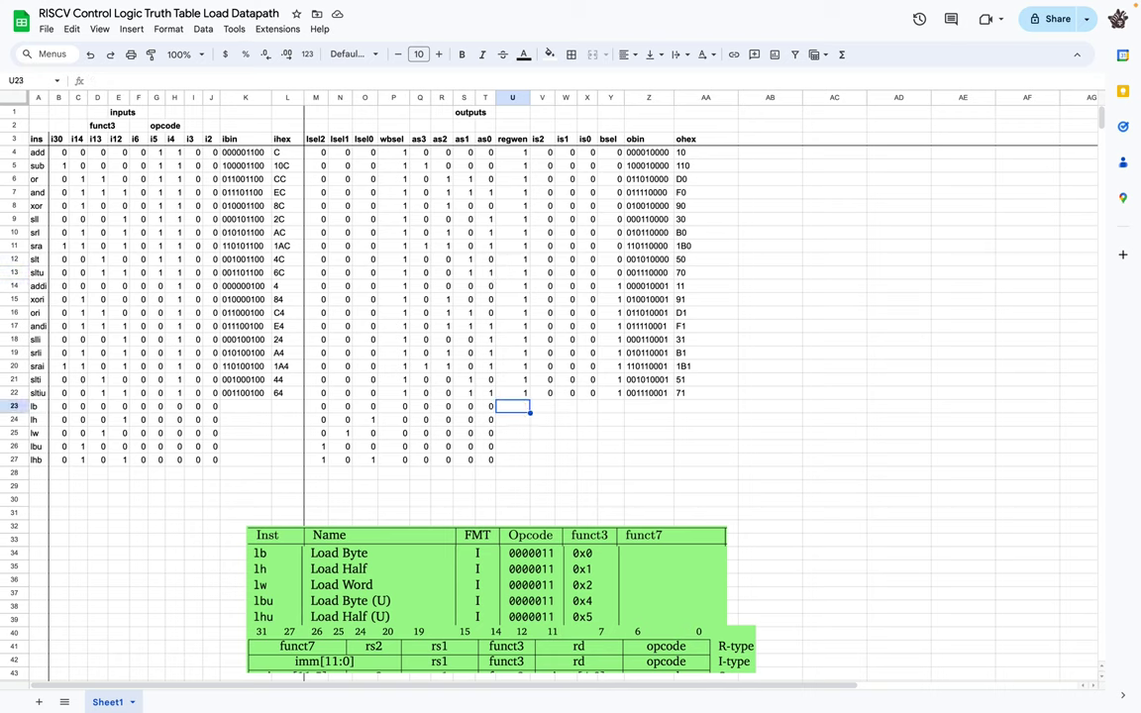
type("1")
key("Return")
type("1")
key("Return")
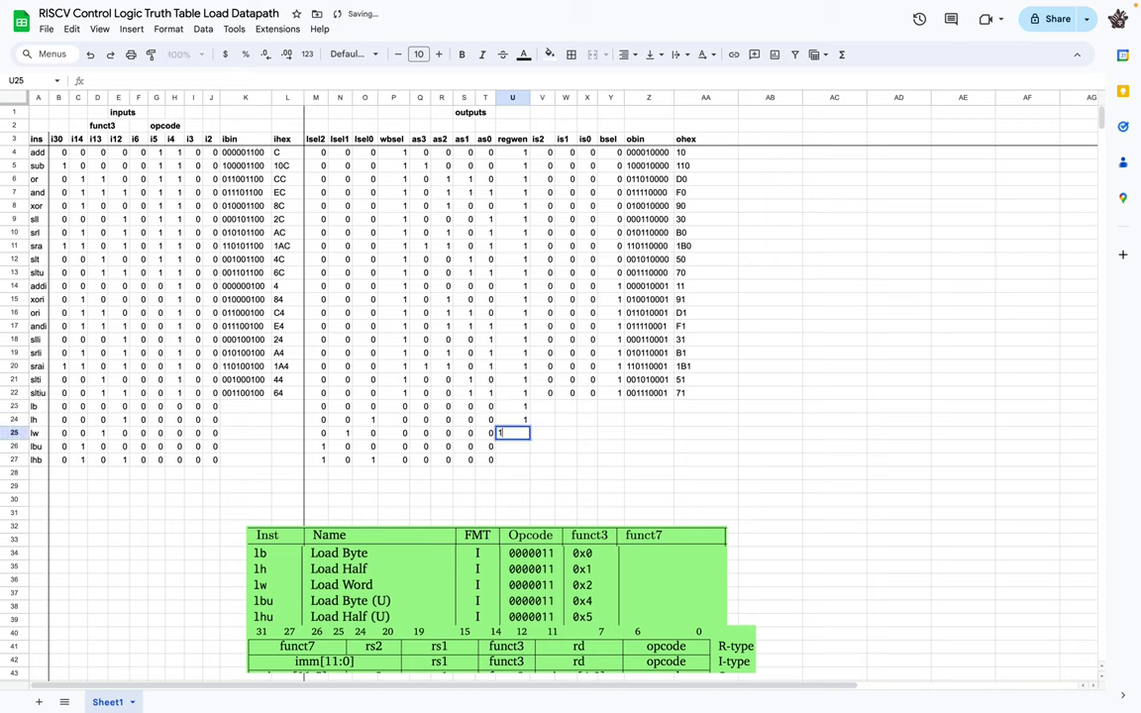
type("1")
key("Return")
type("1 1")
key("Return")
key("Up")
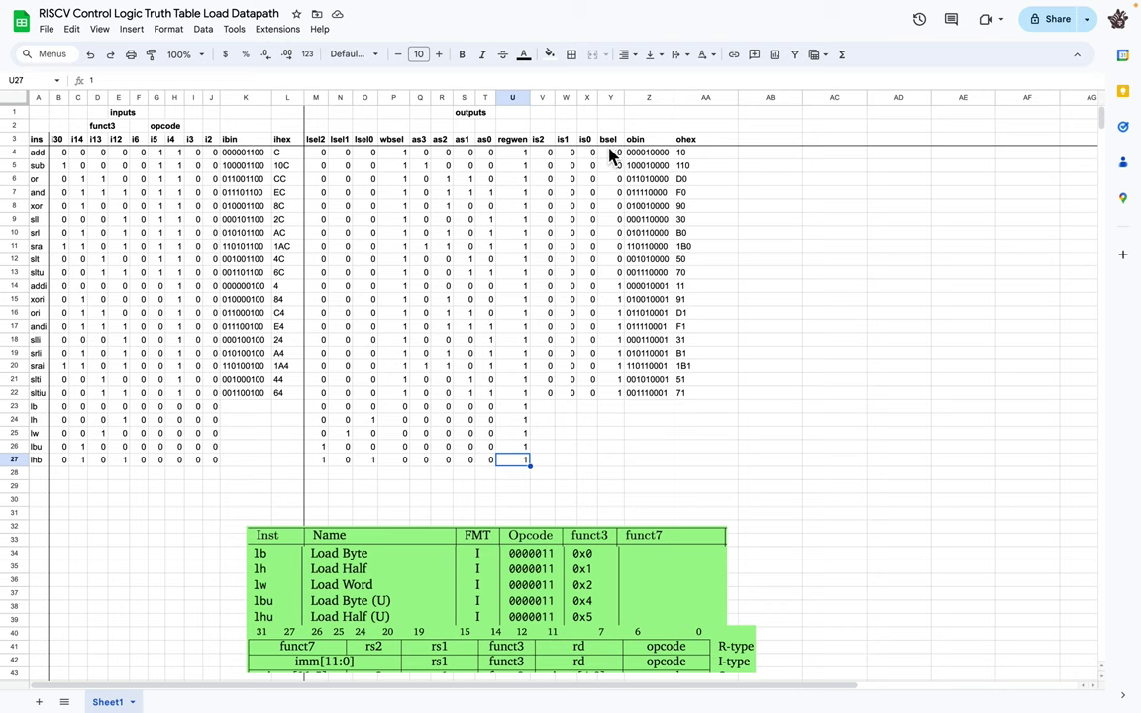
Step: Set is2 to 0 for all five load instructions in cells V23 to V27
left_click(552, 409)
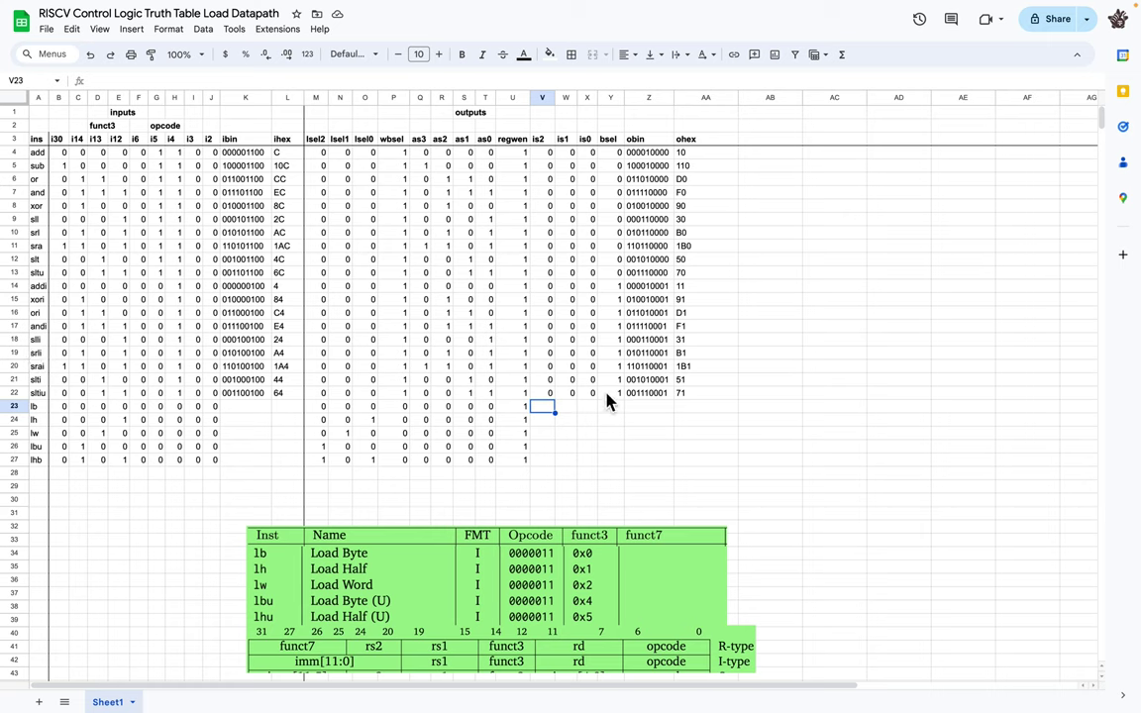
type("0")
key("Return")
key("Down")
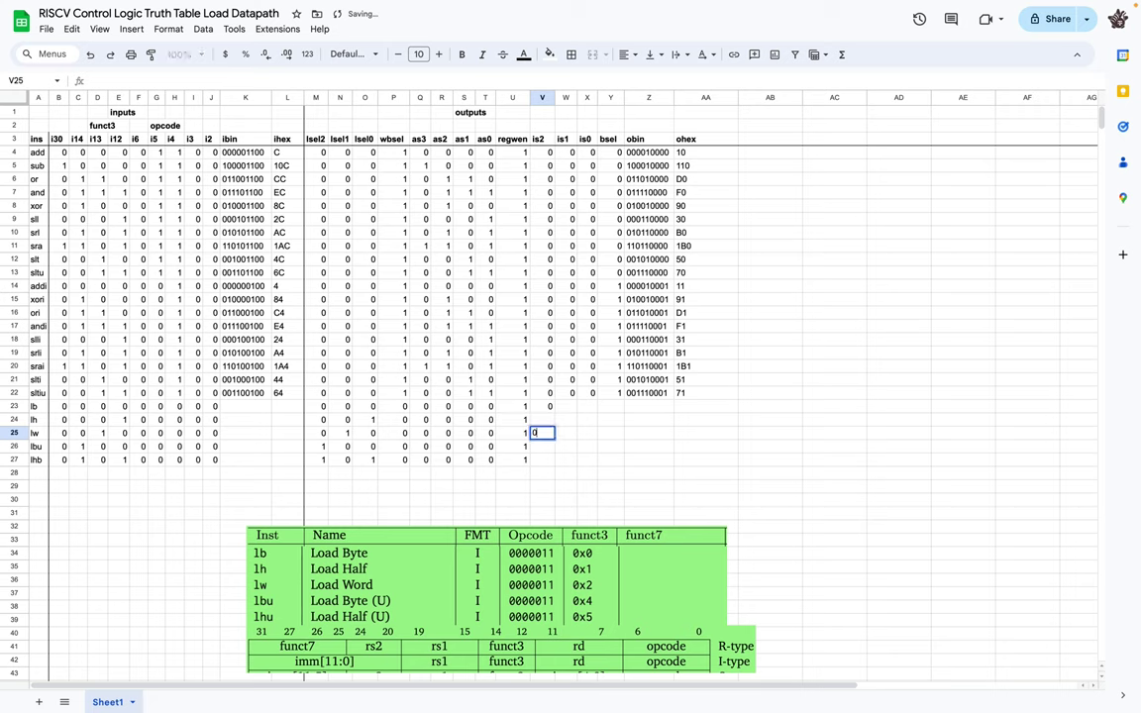
type("0")
key("Up")
type("0")
key("Return")
key("Down")
type("0")
key("Return")
type("0")
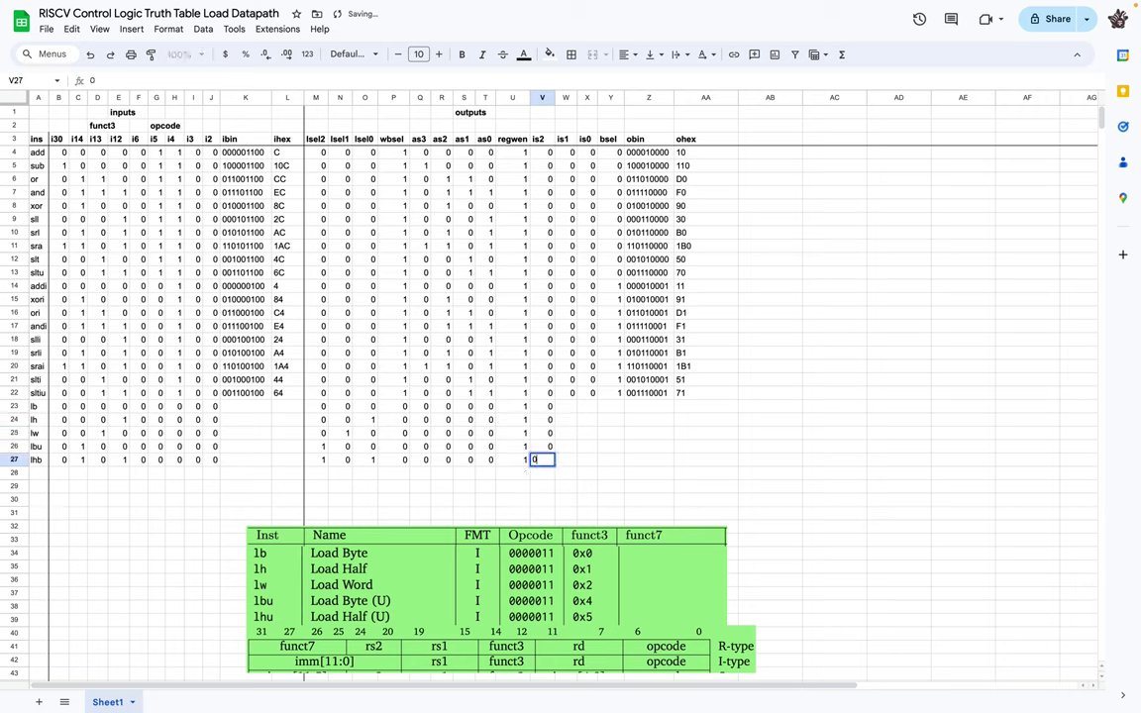
key("Tab")
Step: Set is1 to 0 for all load instructions in W23:W27 and is0 to 0 for lb in X23
key("Up")
key("Up")
key("Up")
key("Up")
type("0")
key("Tab")
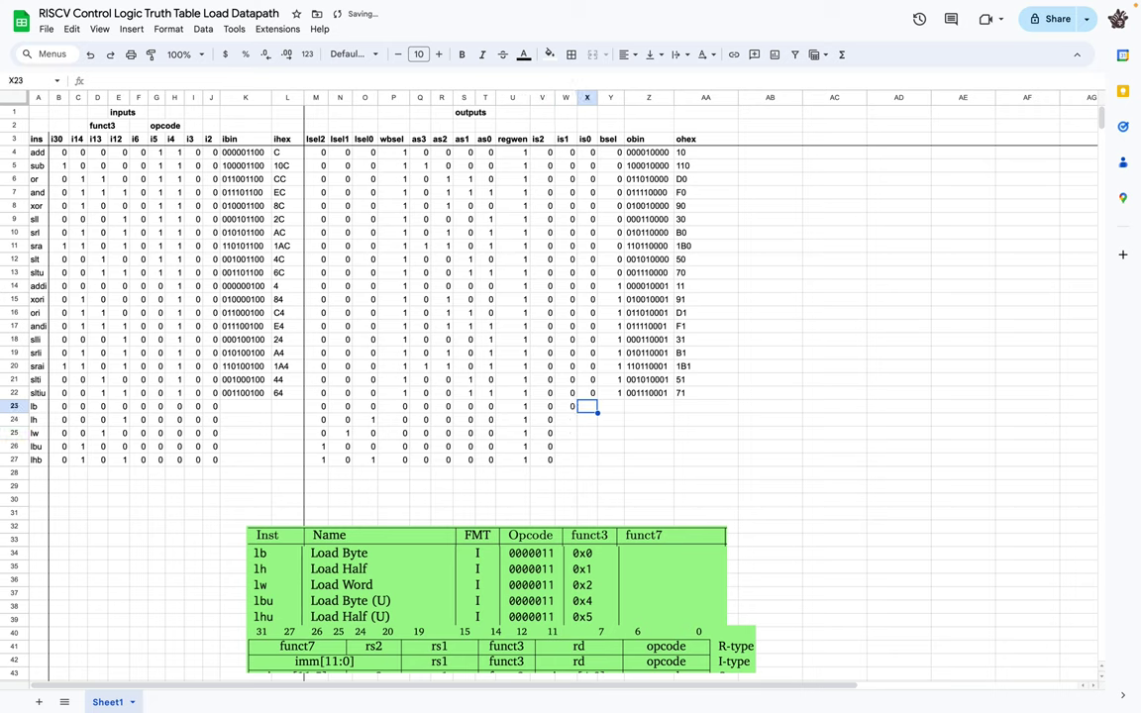
type("0")
key("Down")
key("Left")
type("0")
key("Return")
type("0")
key("Return")
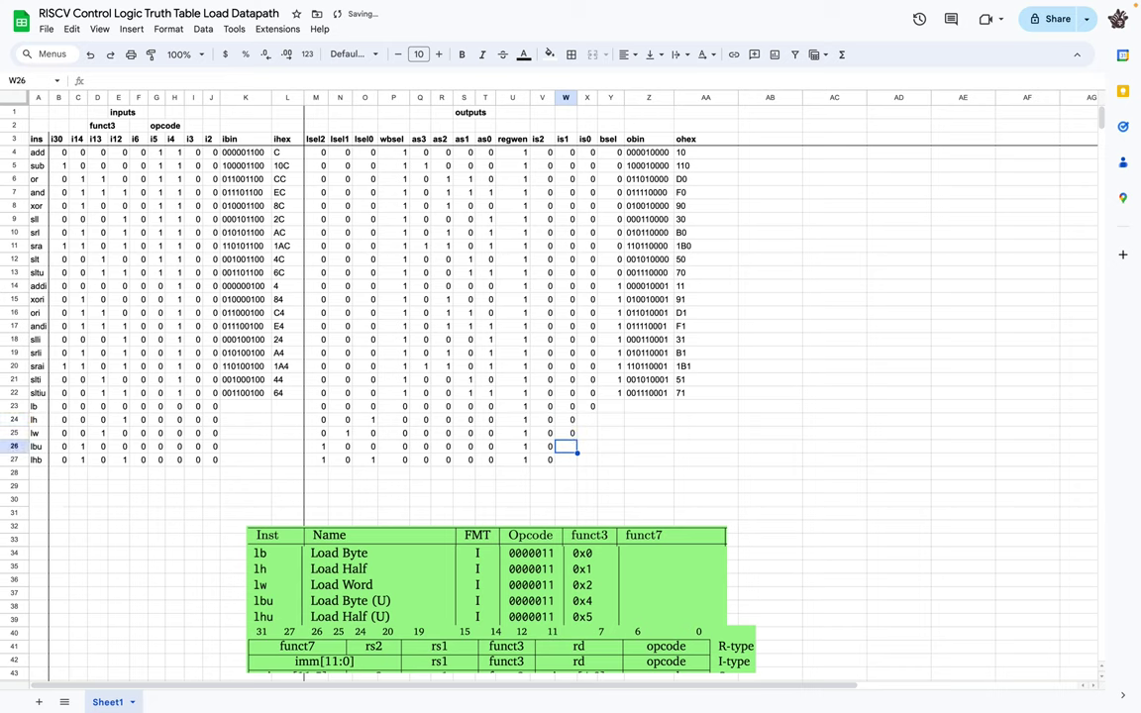
type("0")
key("Return")
type("0")
key("Tab")
Step: Set is0 to 0 for lh, lw, lbu and lhb in cells X24 to X27
key("Up")
key("Up")
key("Up")
type("0")
key("Return")
type("0")
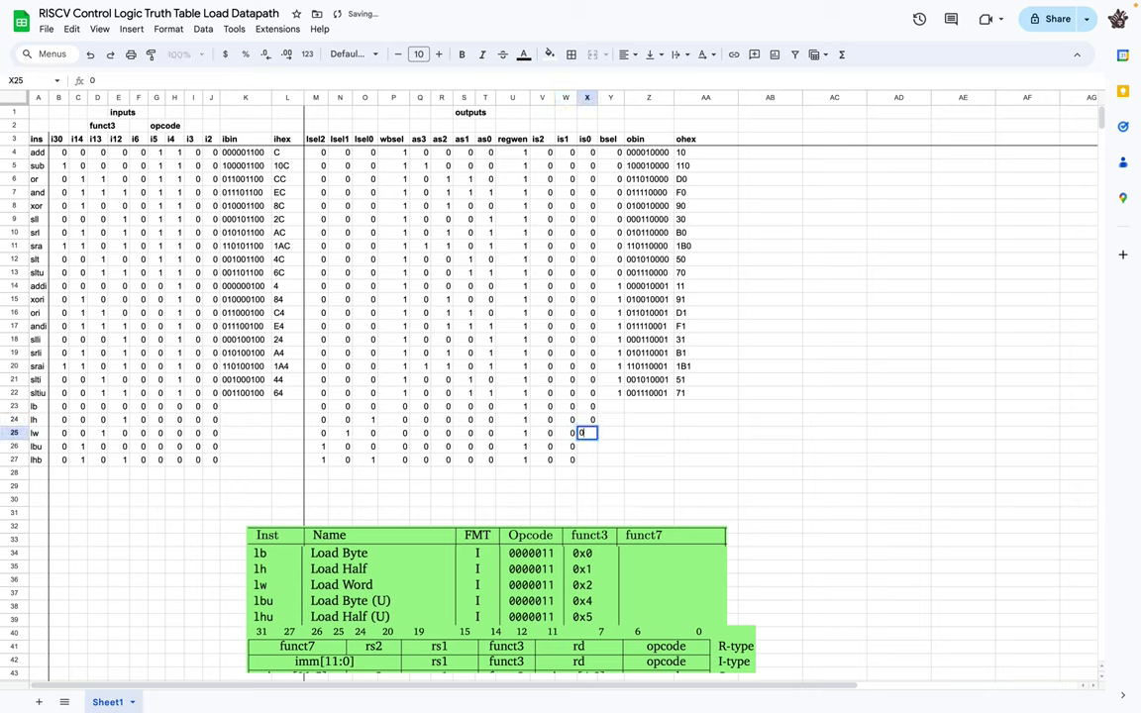
key("Return")
type("0")
key("Return")
type("0")
key("Tab")
Step: Set bsel to 1 for all five load instructions in cells Y23 to Y27
key("Up")
key("Up")
key("Up")
key("Up")
key("Up")
key("Up")
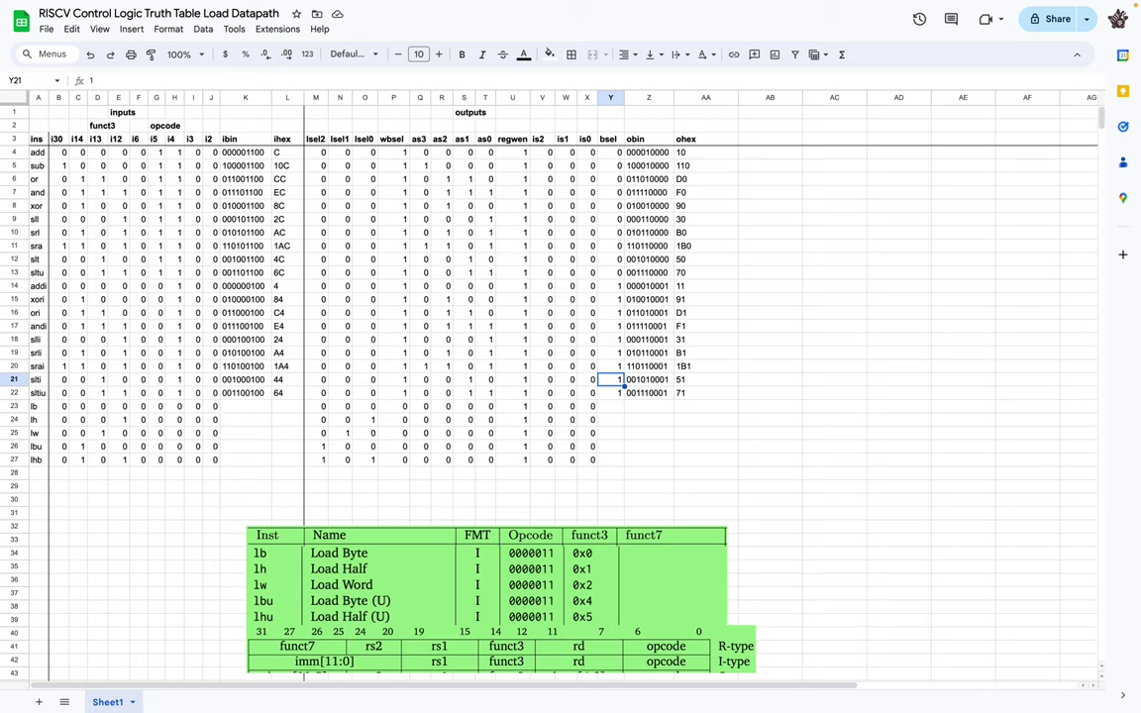
key("Down")
key("Down")
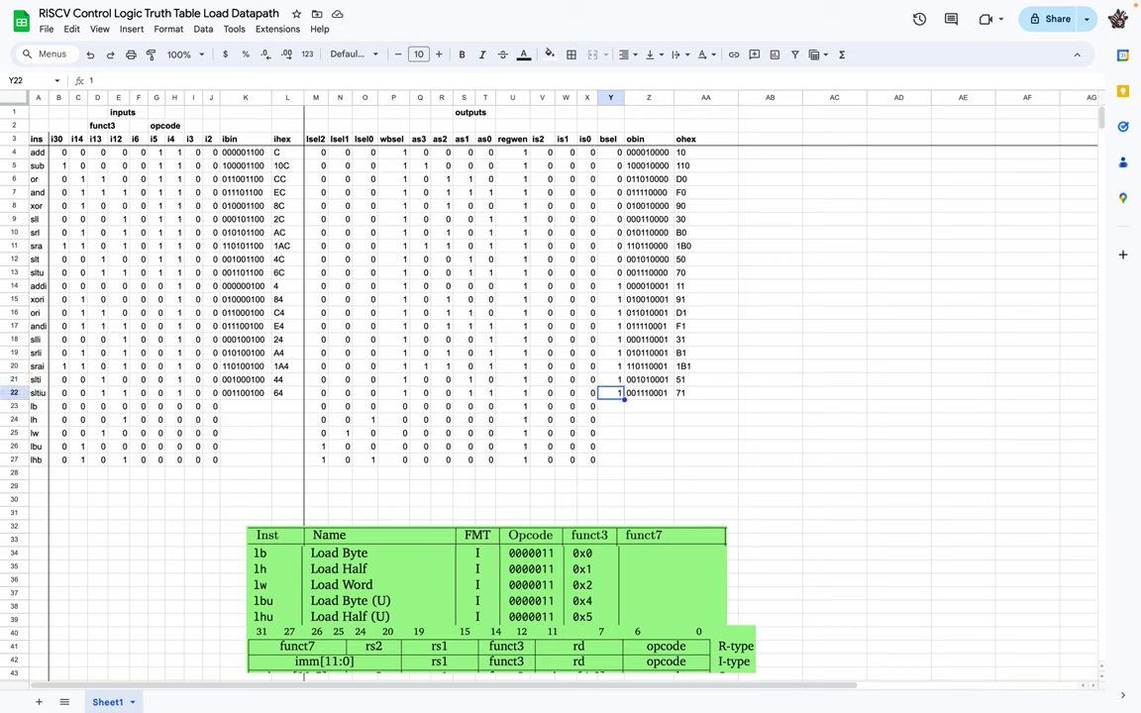
type("1 1 1 1 1")
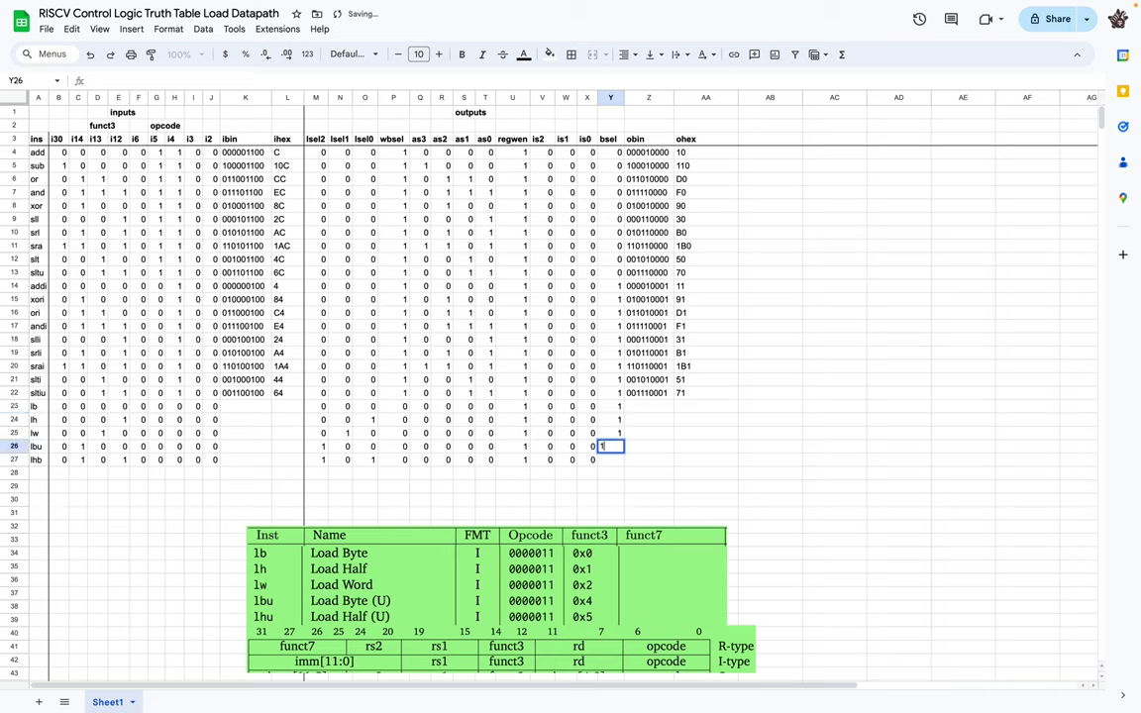
key("Up")
key("Up")
key("Up")
key("Up")
key("Up")
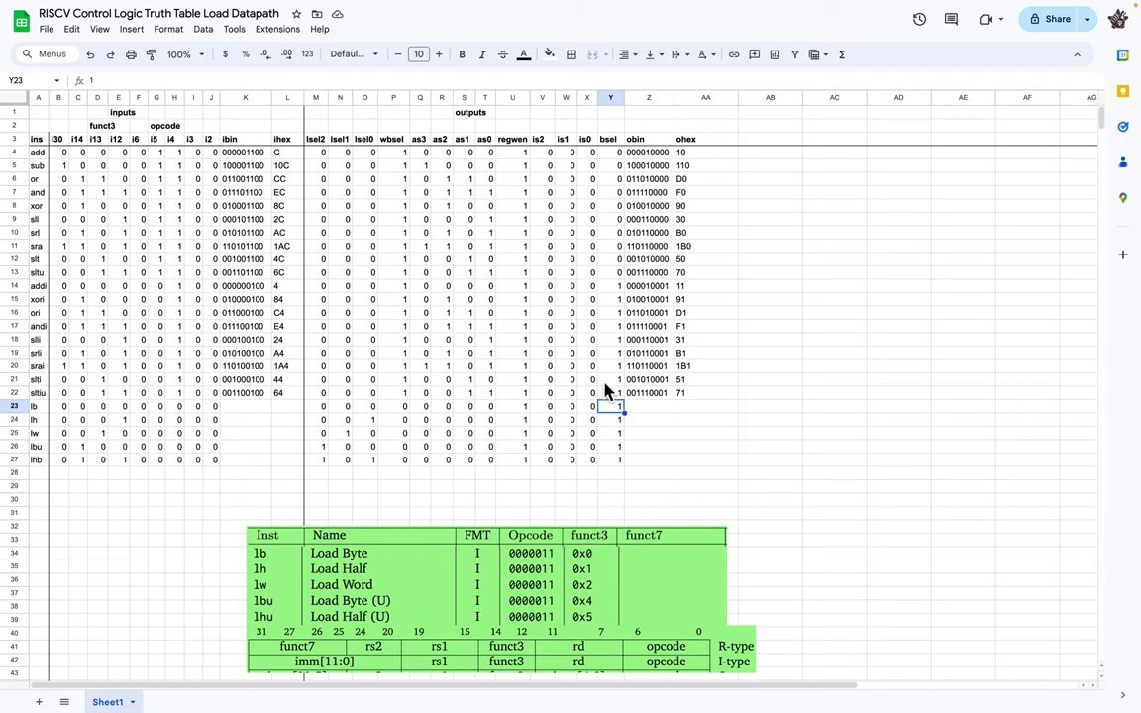
Step: Widen column Z, prepend TO_TEXT of M4, N4, O4 and P4 to the obin concatenation in Z4, and fill it down to Z27
left_click_drag(679, 104, 697, 103)
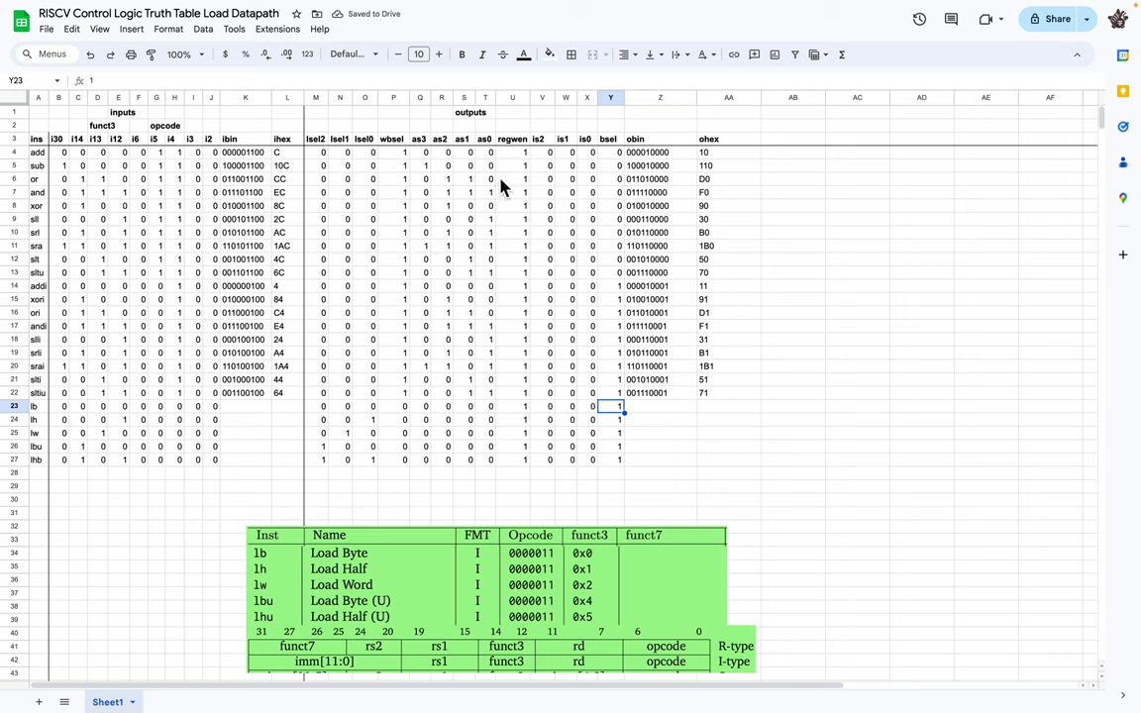
left_click(654, 156)
left_click(145, 80)
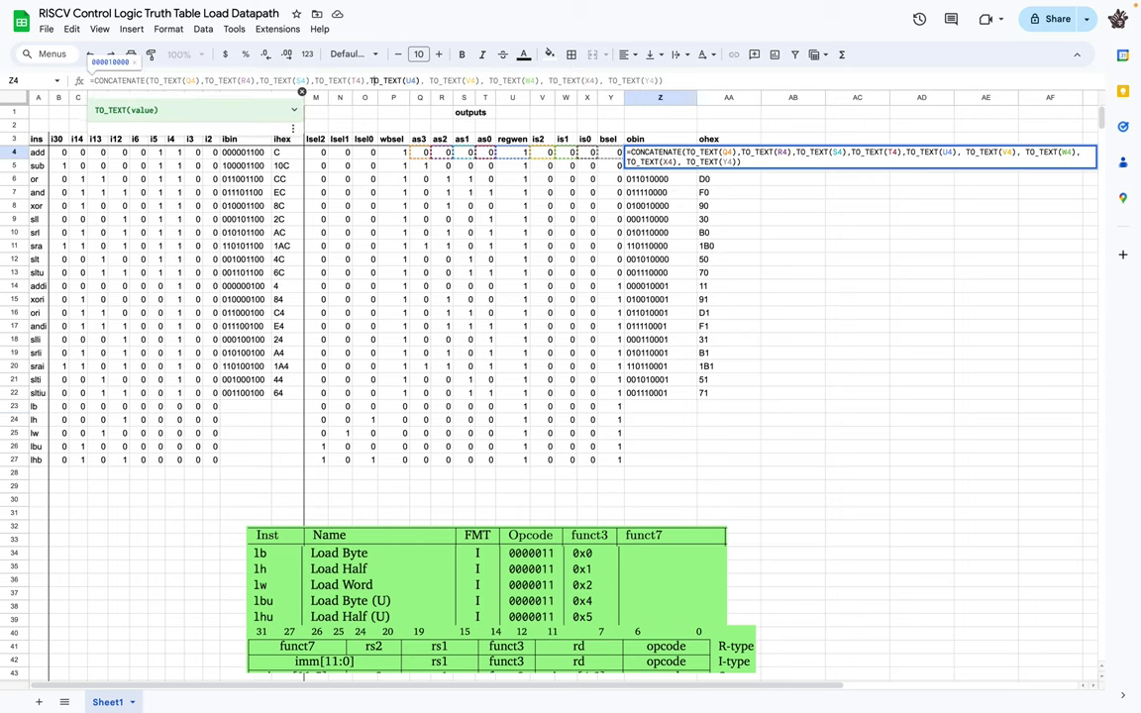
type("TO_TEXT(M4)")
type(", TO_TEXT(N4),TO_TEXT(O4),TO_TEXT(P4),")
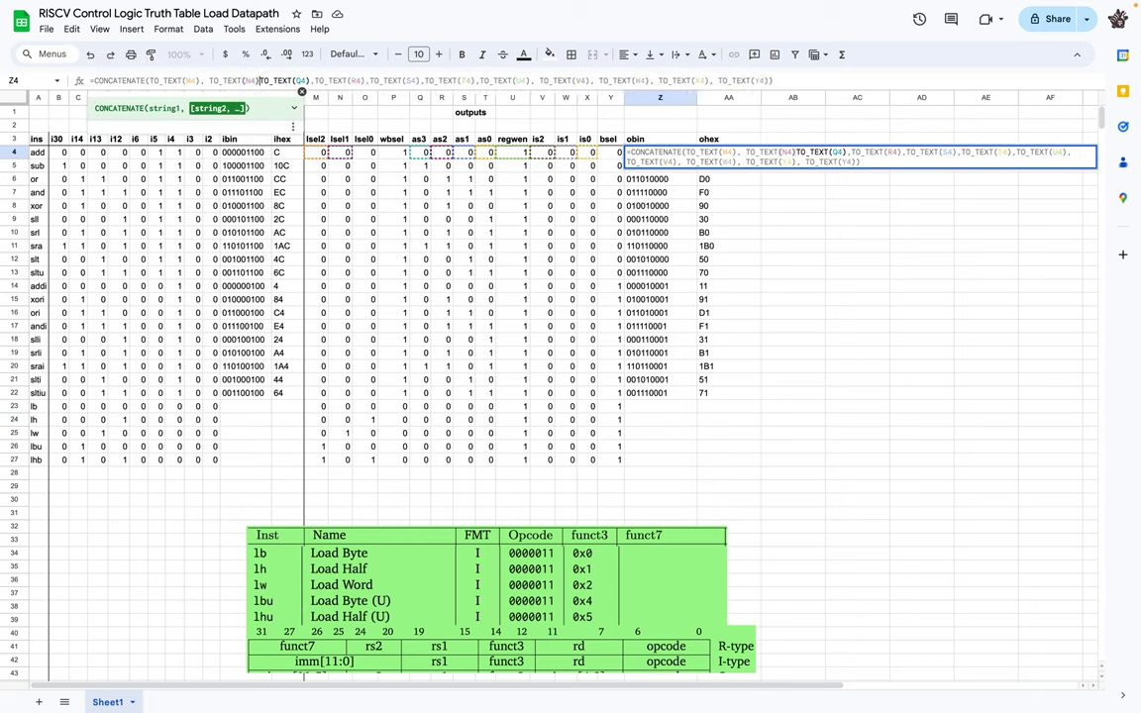
key("Return")
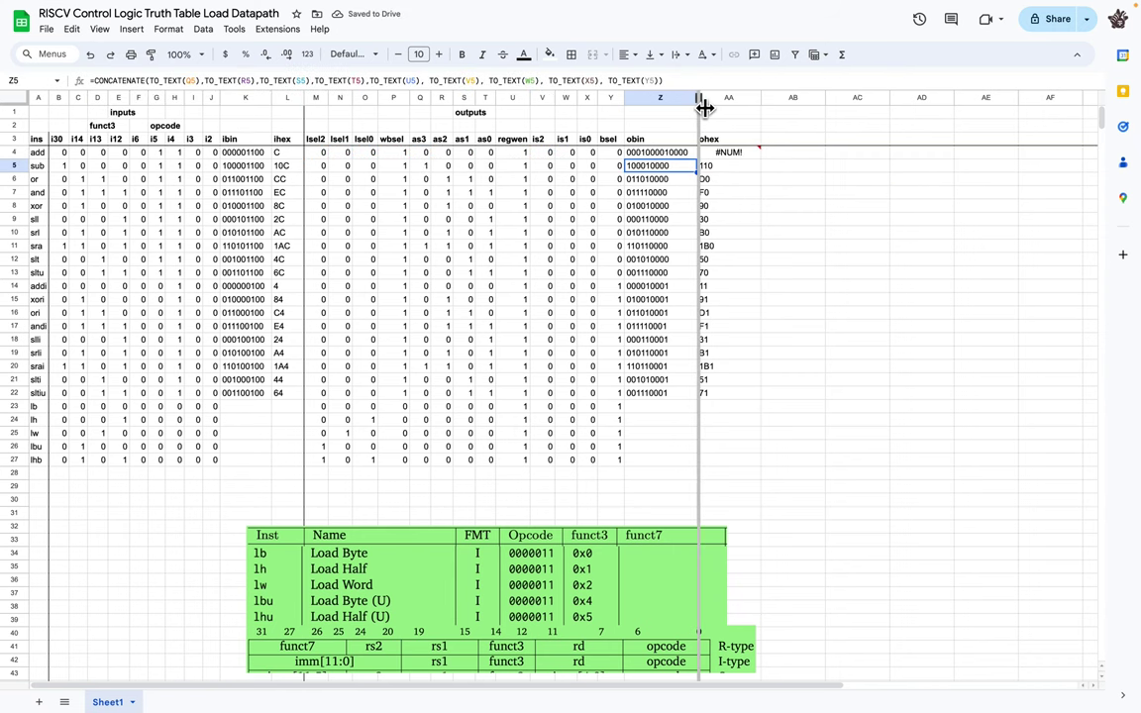
left_click(705, 105)
Step: Delete the ohex column AA with its BIN2HEX formulas
left_click(733, 157)
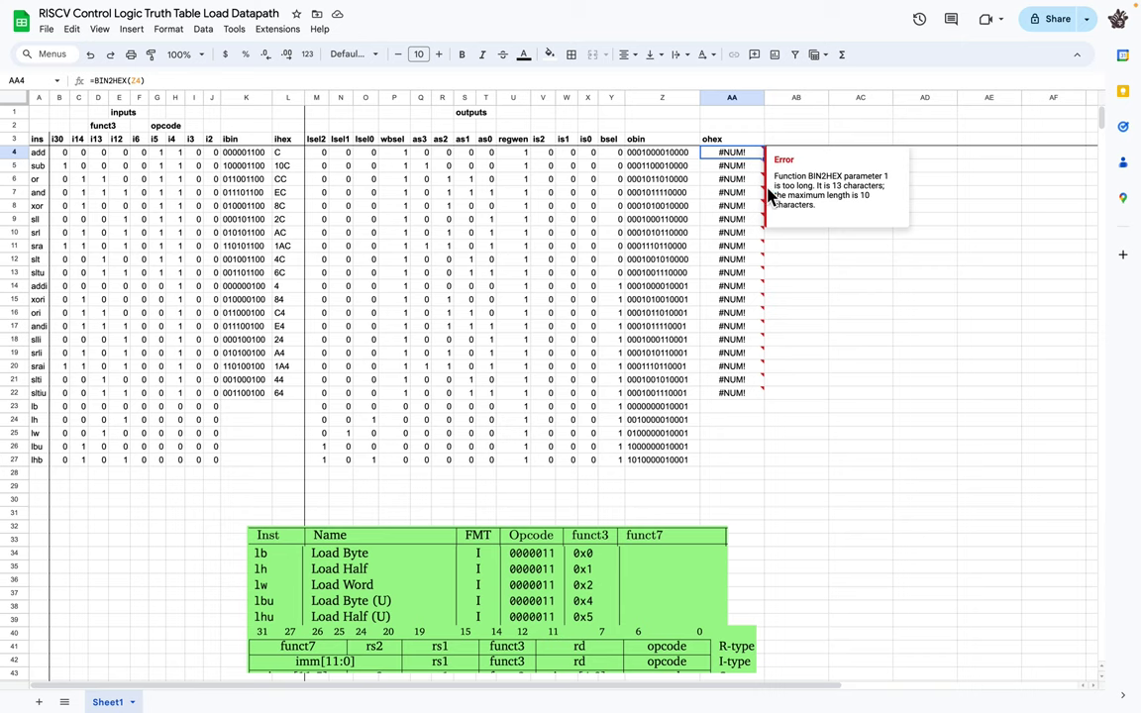
left_click(732, 97)
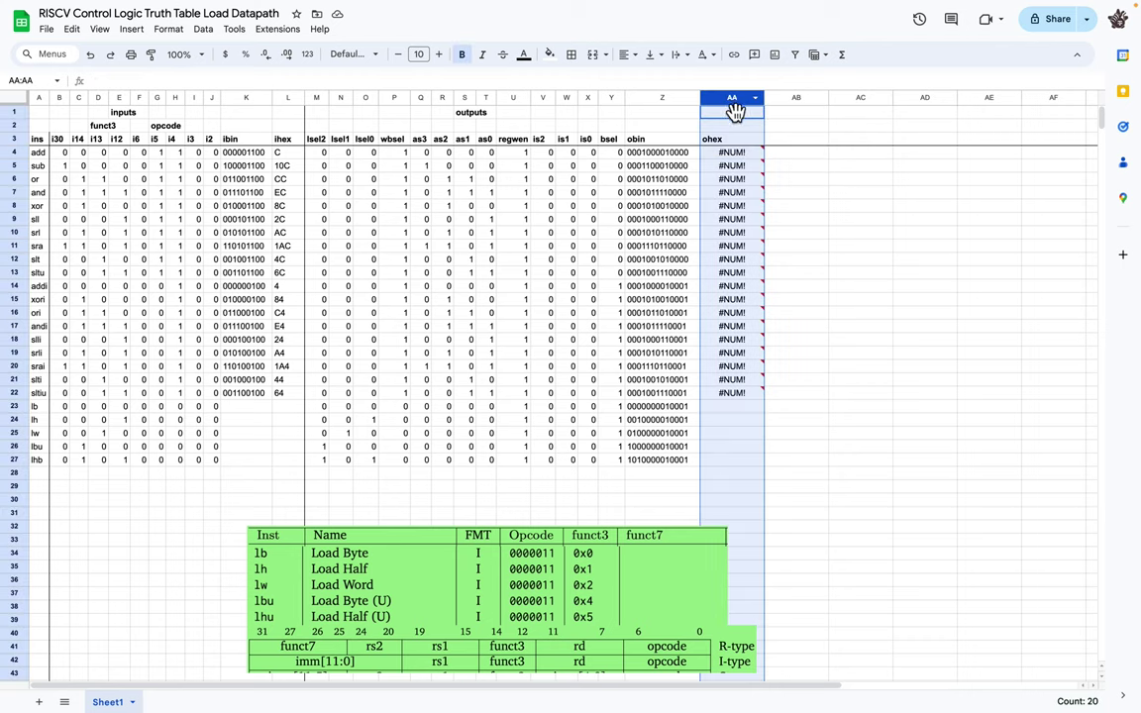
right_click(731, 107)
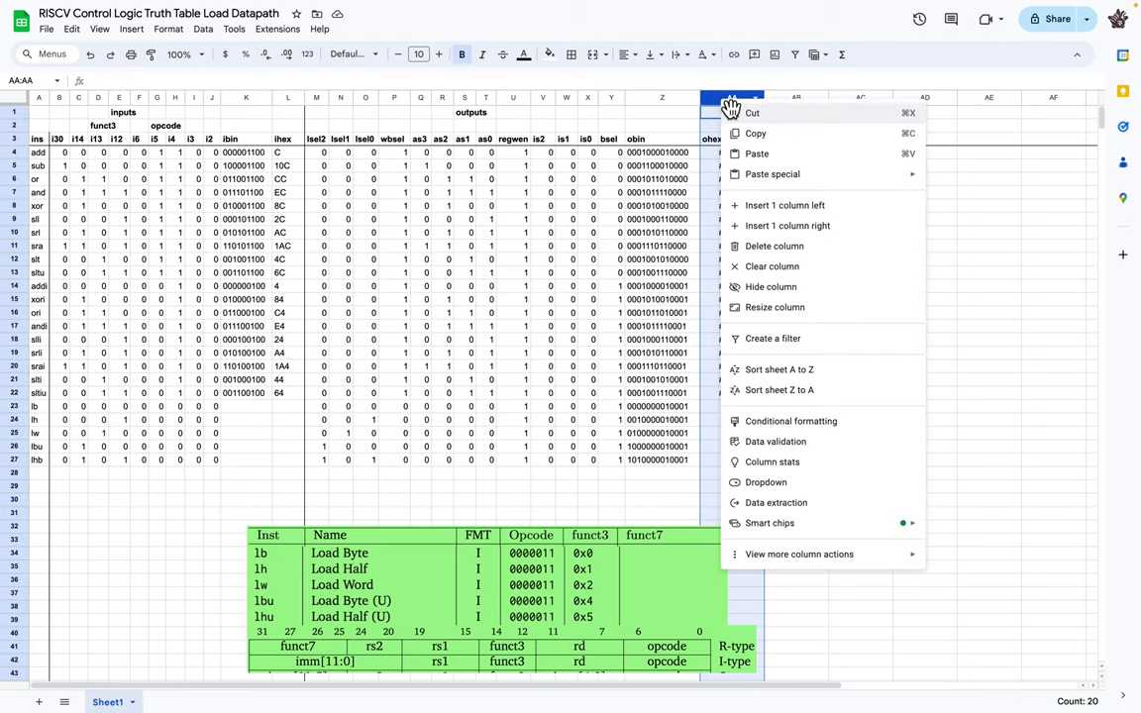
left_click(770, 252)
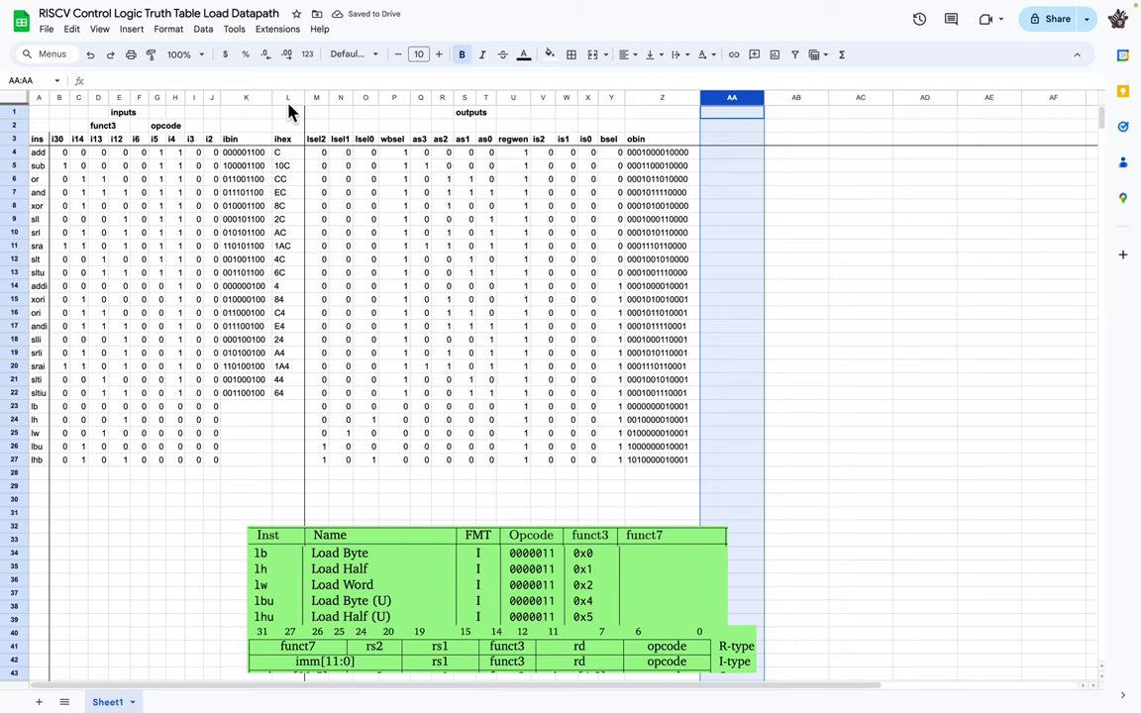
Step: Delete the ihex column L from the inputs section
left_click(286, 103)
right_click(287, 105)
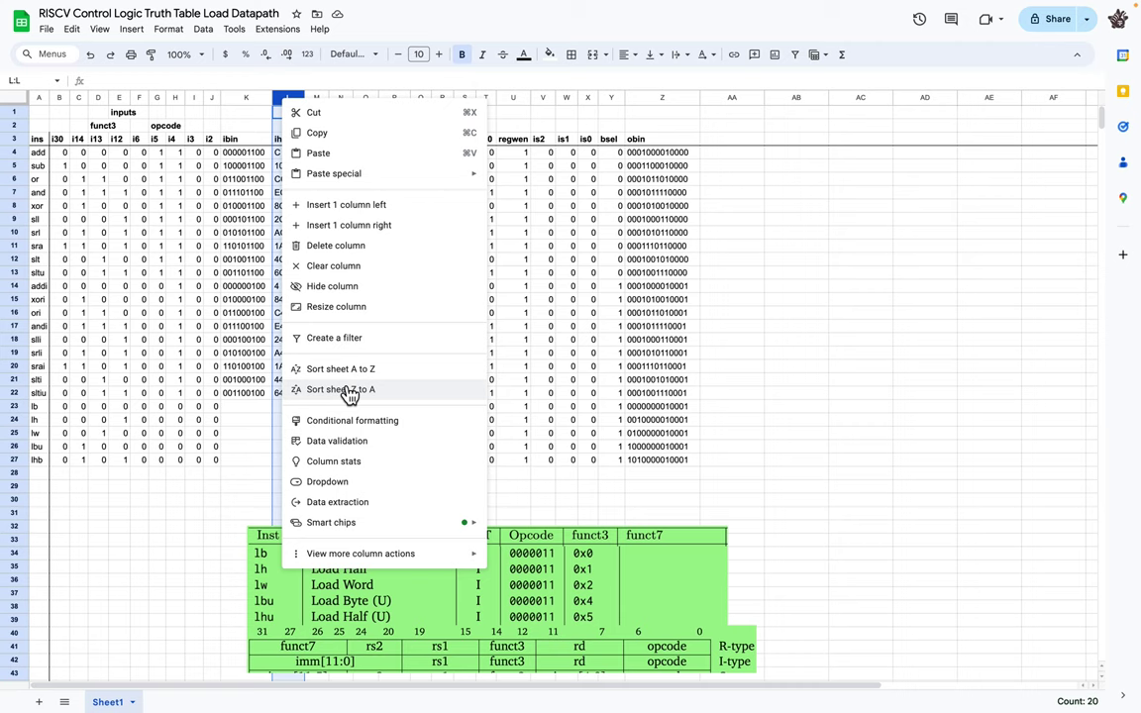
left_click(333, 246)
left_click(958, 340)
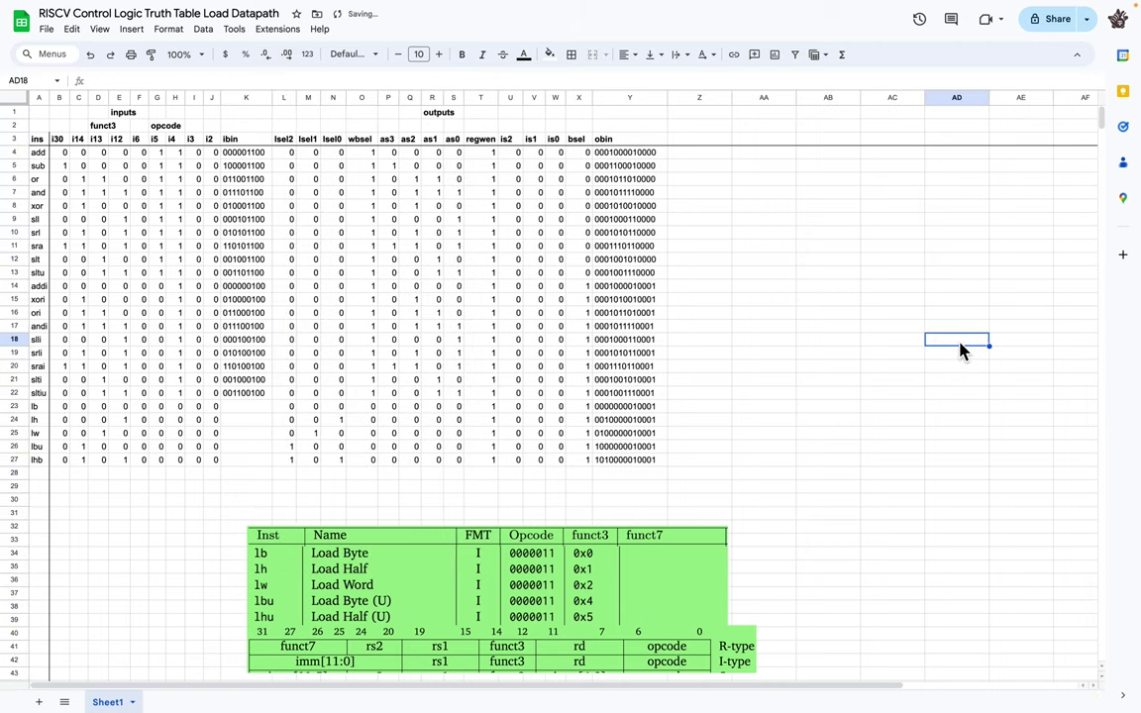
Step: Add a left border to the lsel2 column L to separate the inputs from the outputs
left_click(284, 98)
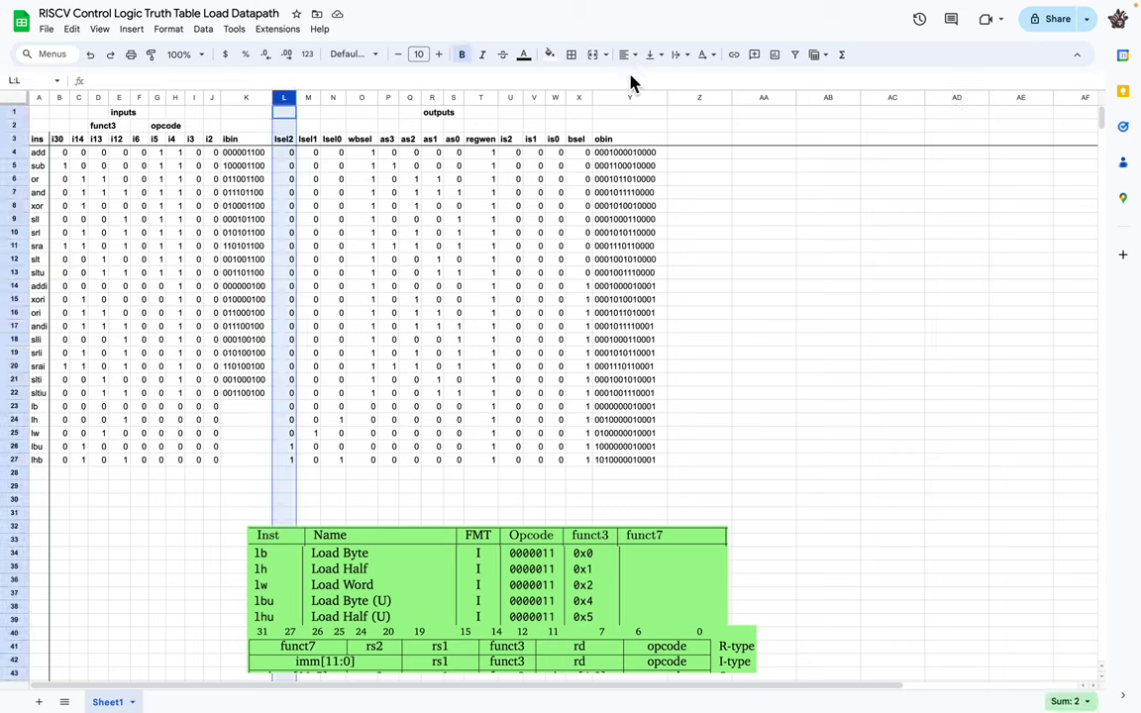
left_click(573, 57)
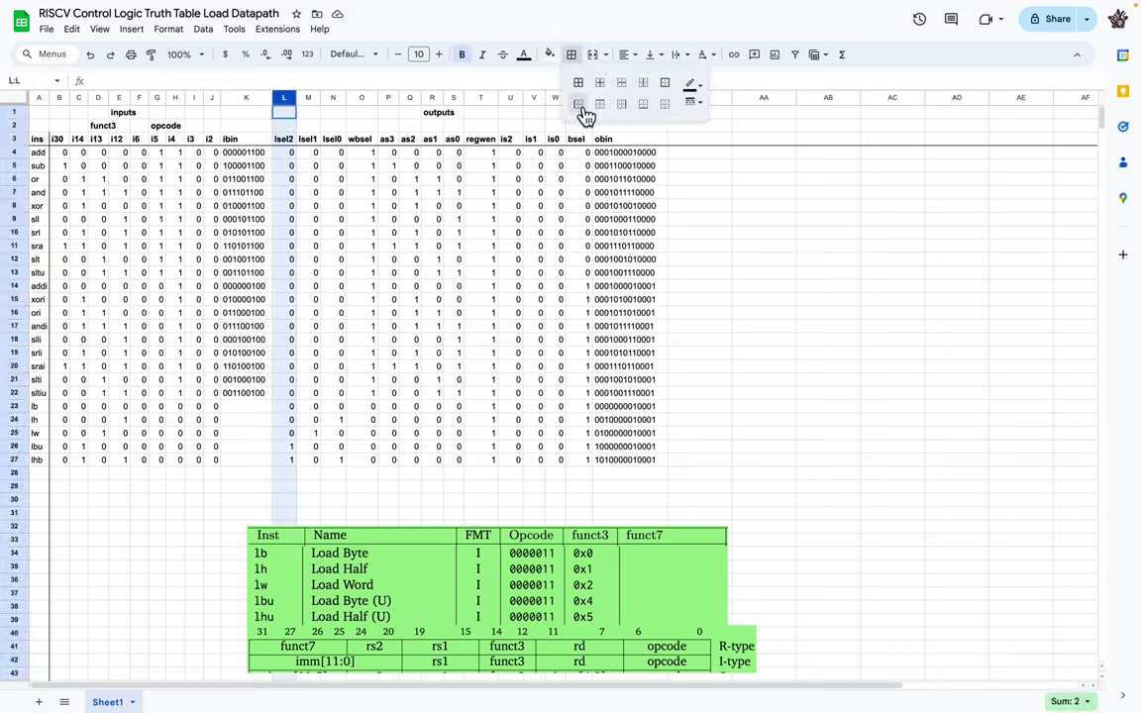
left_click(583, 109)
left_click(721, 261)
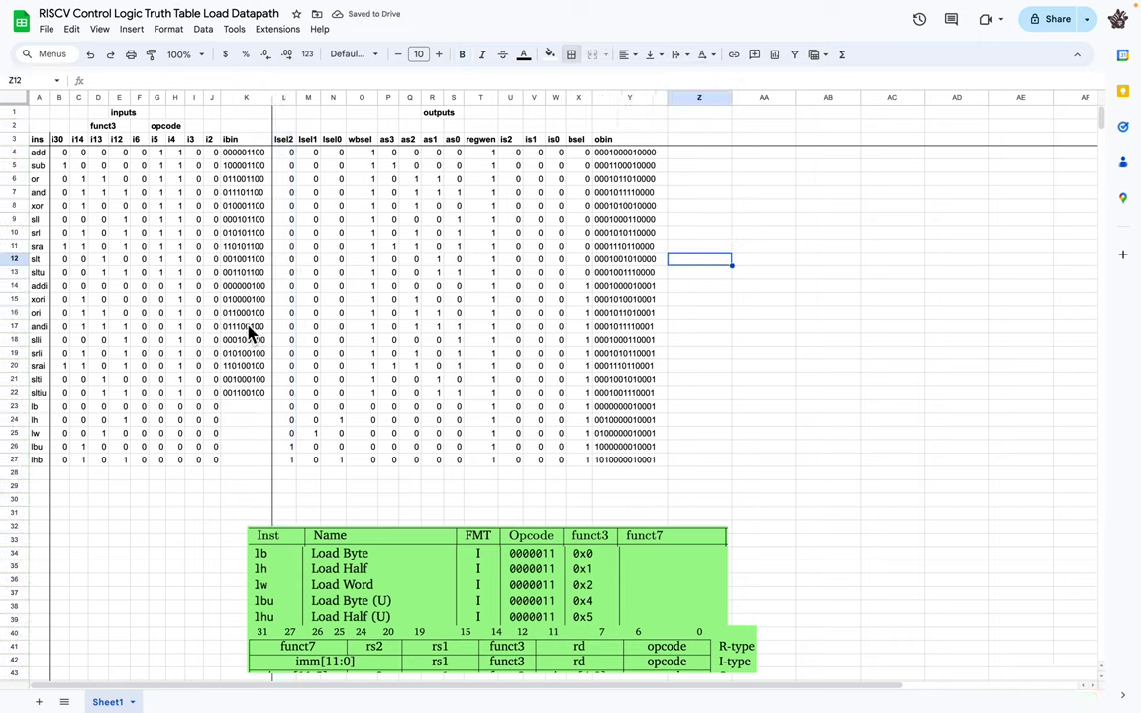
Step: Copy the ibin concatenation formula from K22 into K23:K27 for the load instructions
left_click(253, 397)
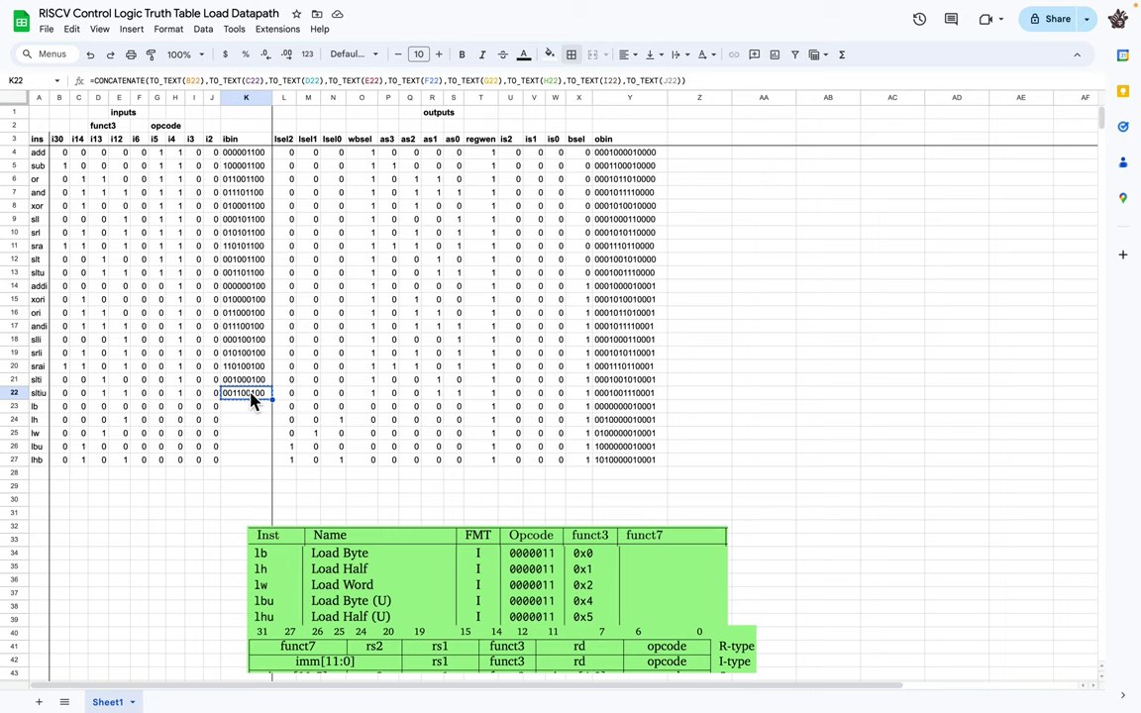
left_click_drag(253, 410, 256, 463)
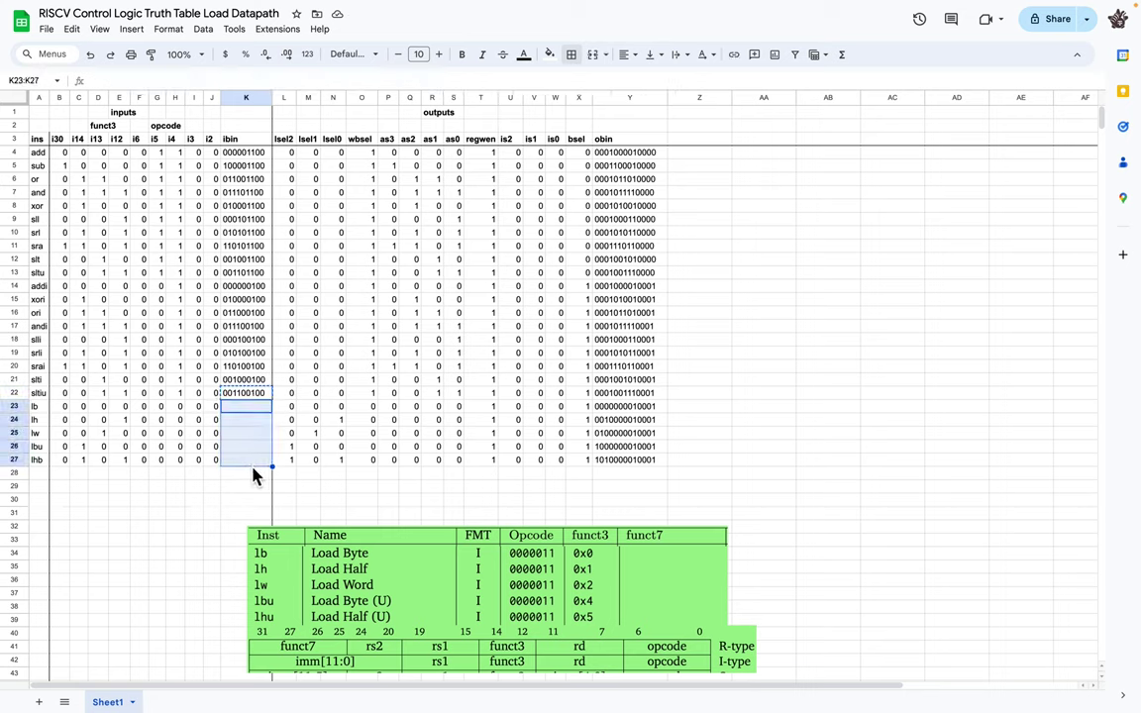
key("ctrl+v")
left_click(253, 485)
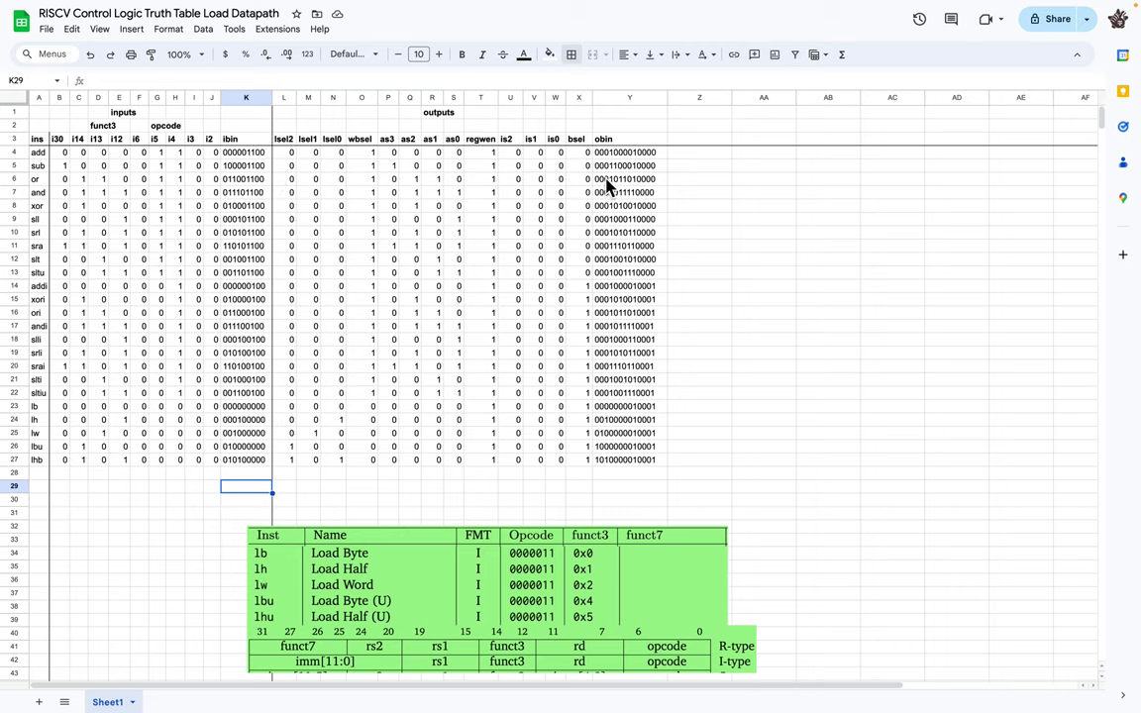
Step: Download the truth table sheet as a comma-separated values (.csv) file
left_click(72, 32)
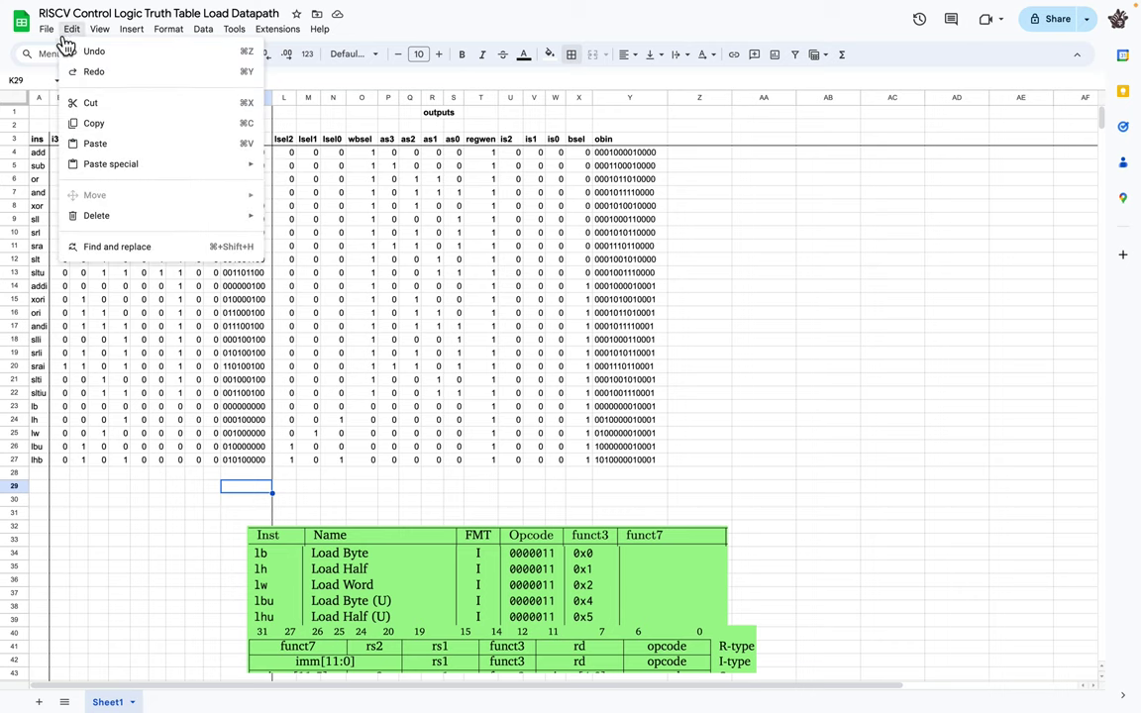
mouse_move(47, 32)
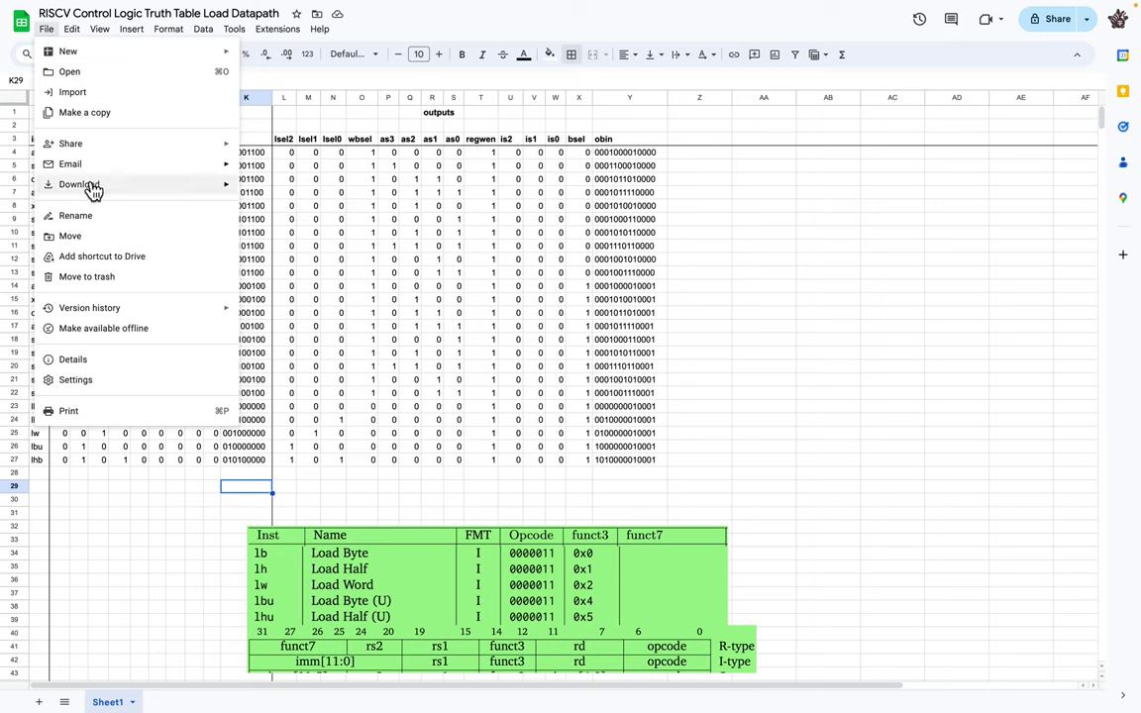
mouse_move(93, 189)
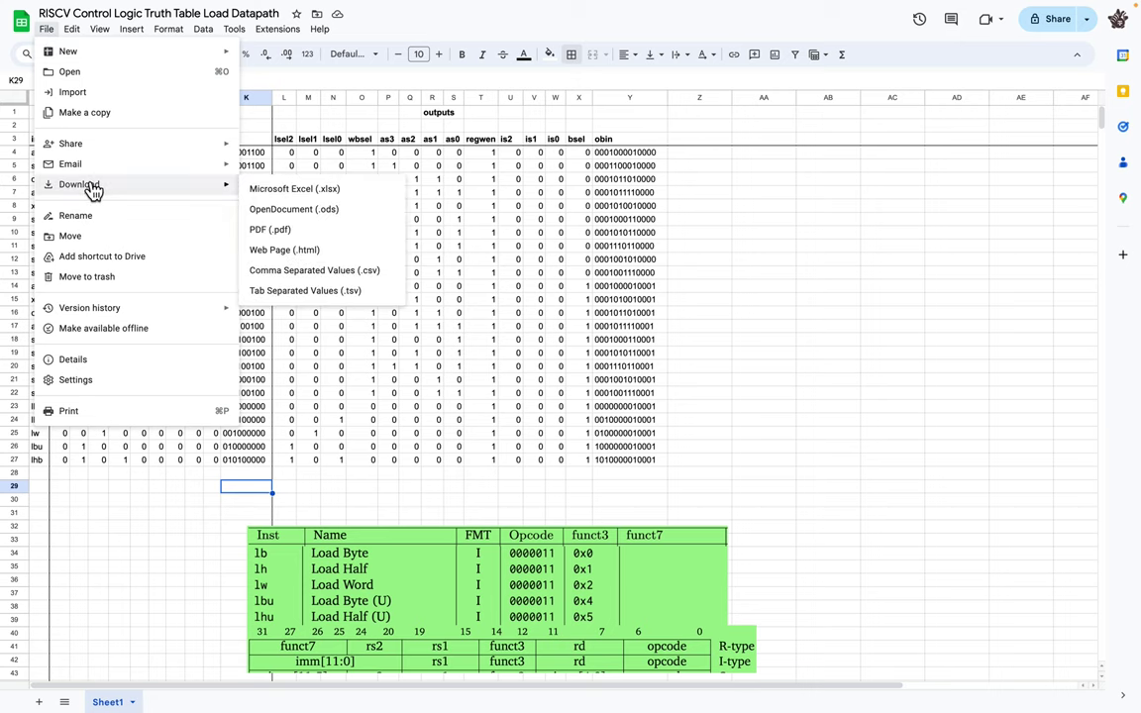
left_click(290, 271)
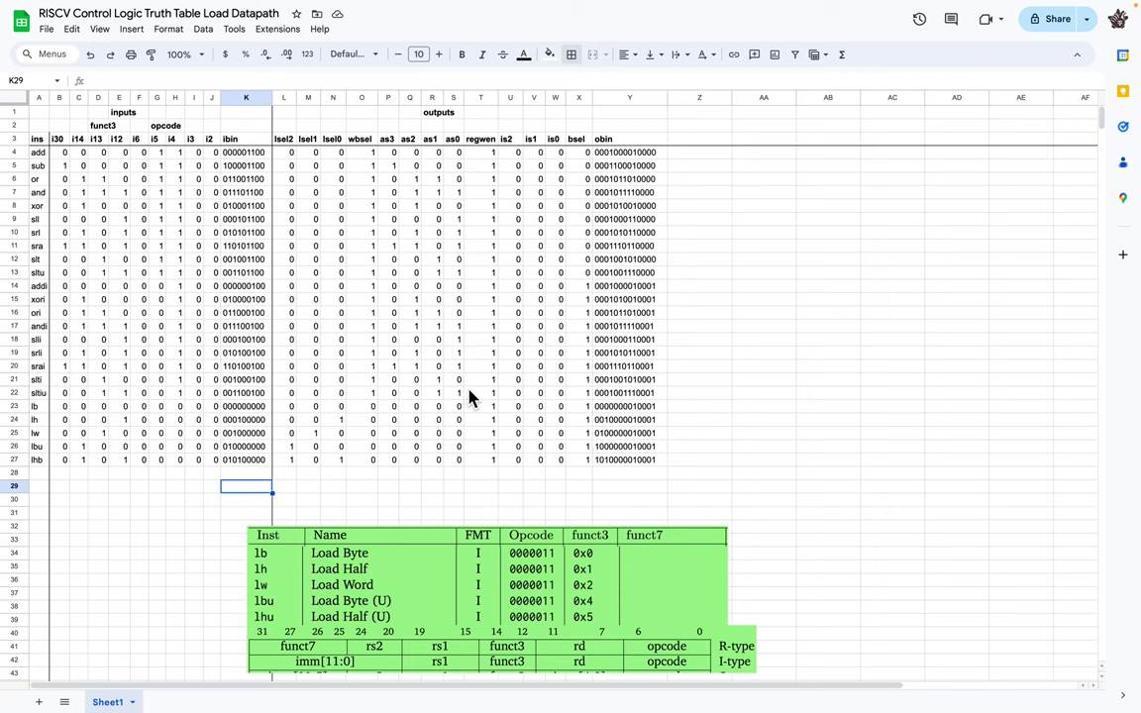
Step: Switch to Visual Studio Code, examine the exported tt.csv and open buildrom.py
key("ctrl+Right")
key("ctrl+Right")
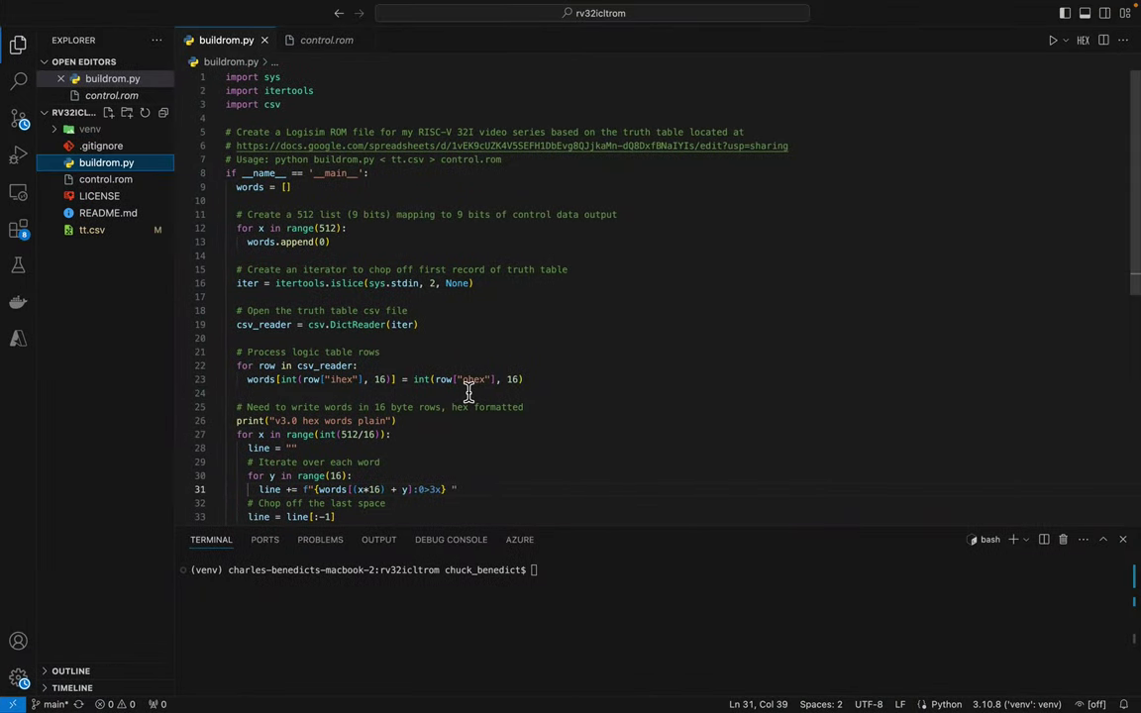
left_click(94, 231)
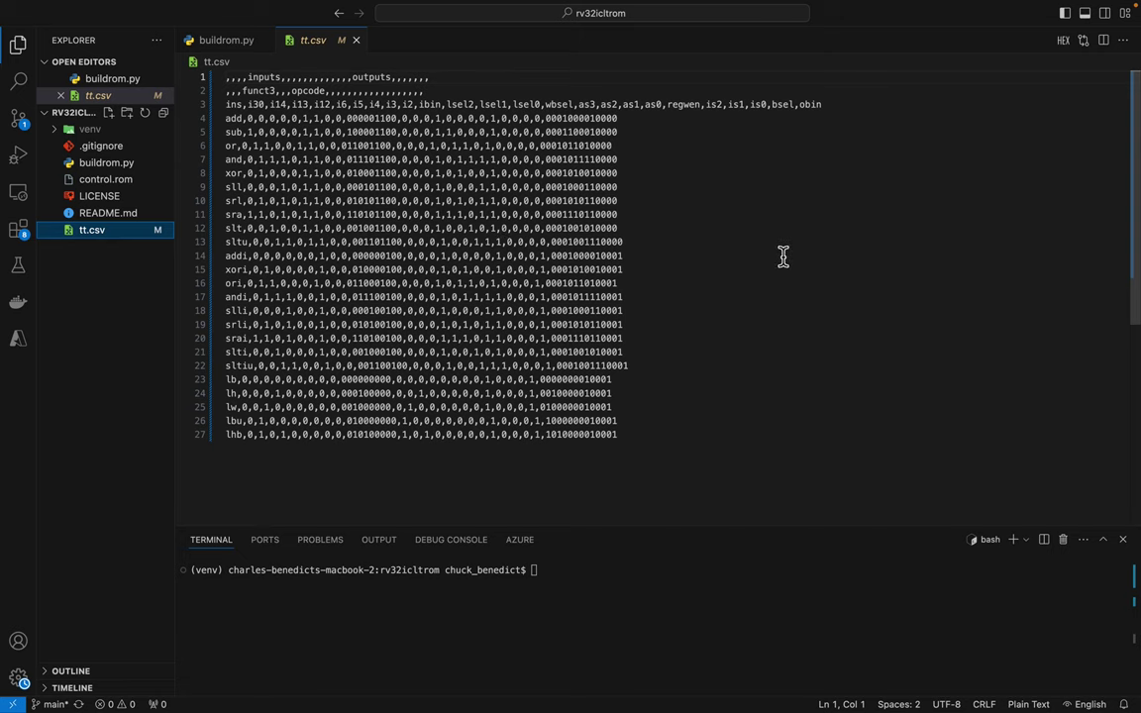
scroll(782, 256, "down", 1)
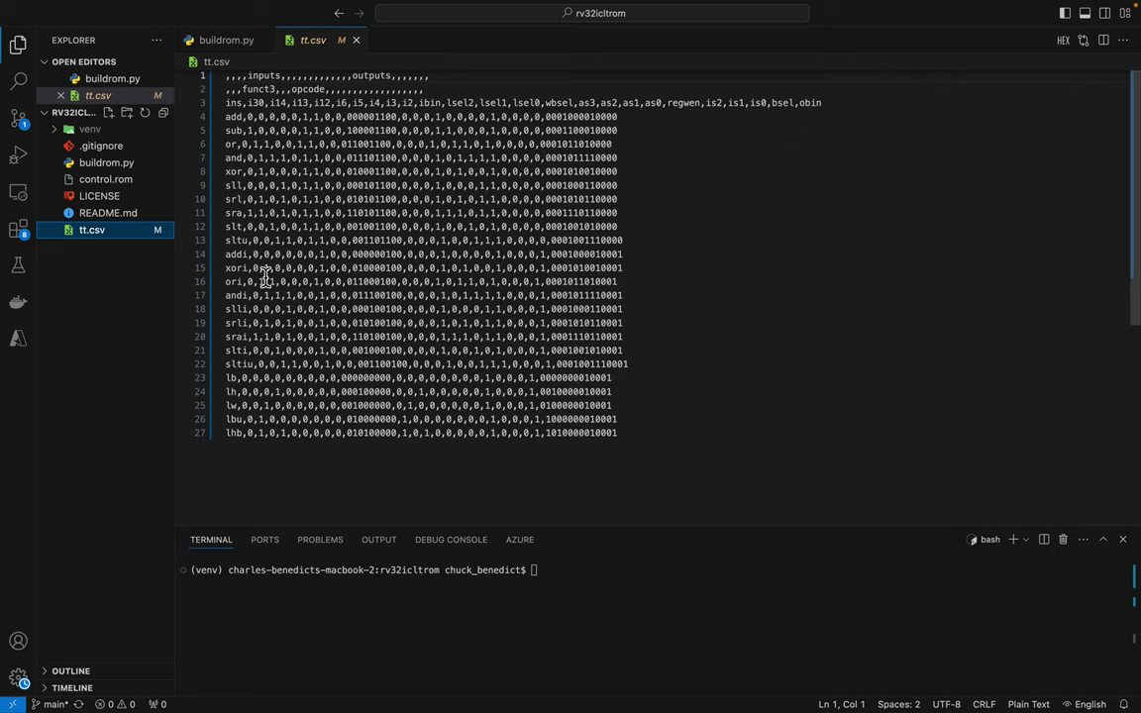
double_click(108, 165)
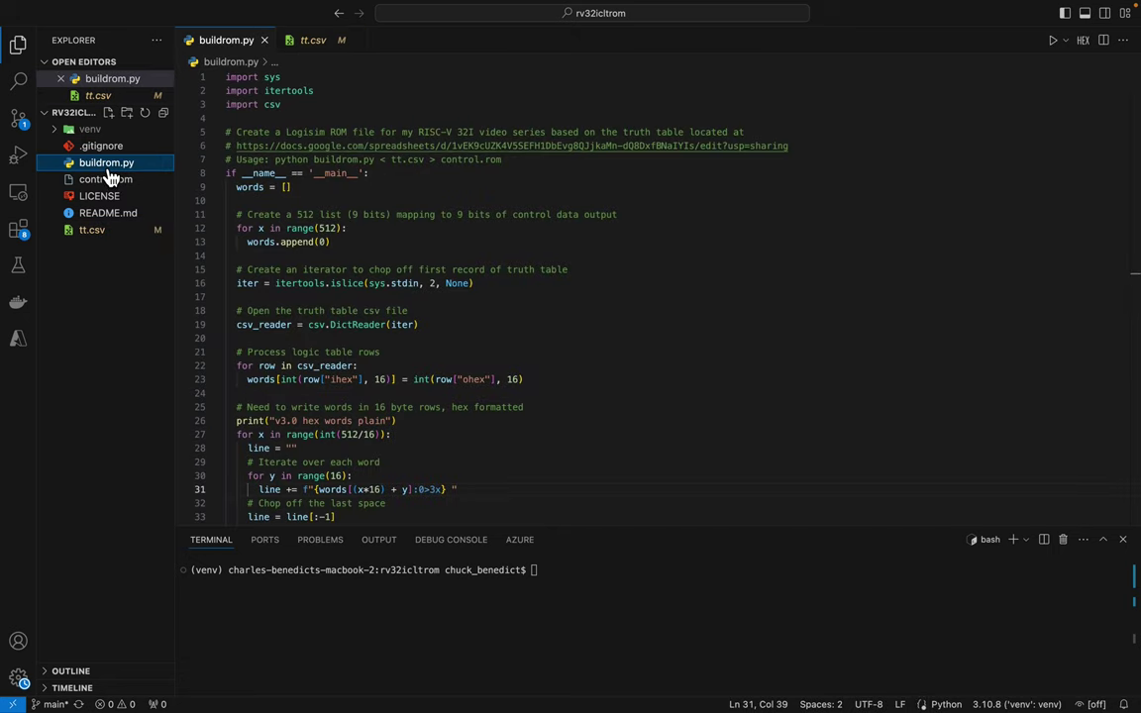
key("Return")
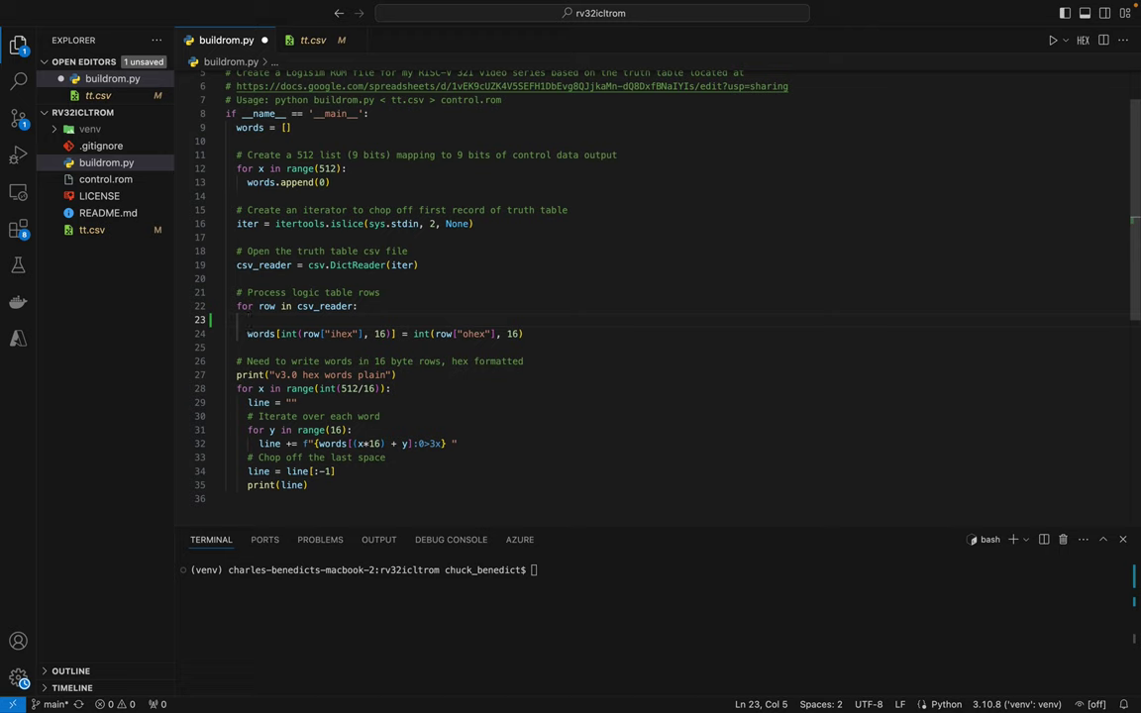
key("super+s")
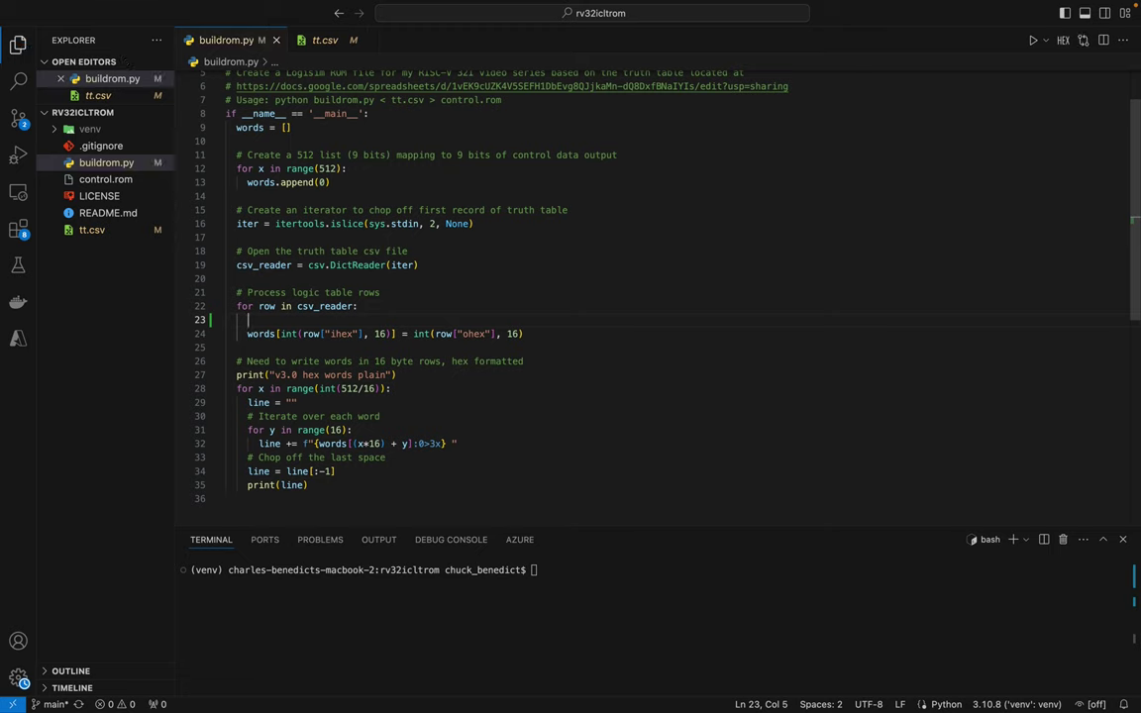
key("Down")
key("Up")
key("BackSpace")
key("BackSpace")
key("BackSpace")
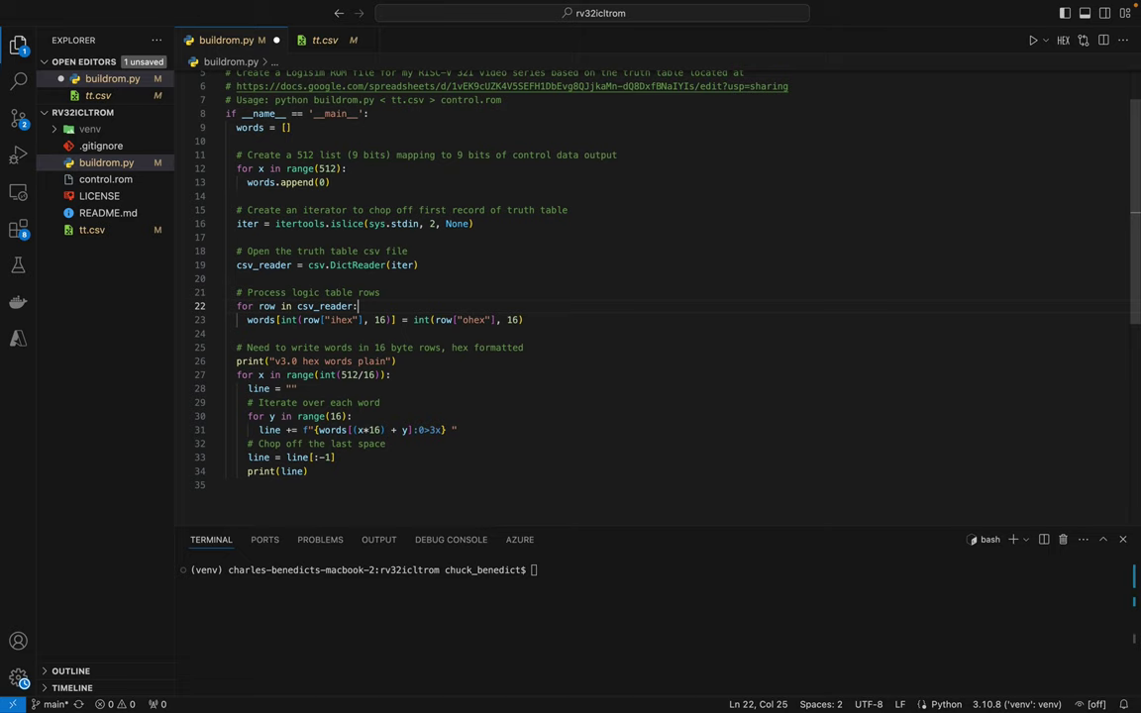
Step: In the CSV row loop of buildrom.py, make the words index read the "ibin" column in base 2
left_click(354, 320)
left_click(335, 320)
key("shift+Right")
left_click_drag(340, 320, 352, 320)
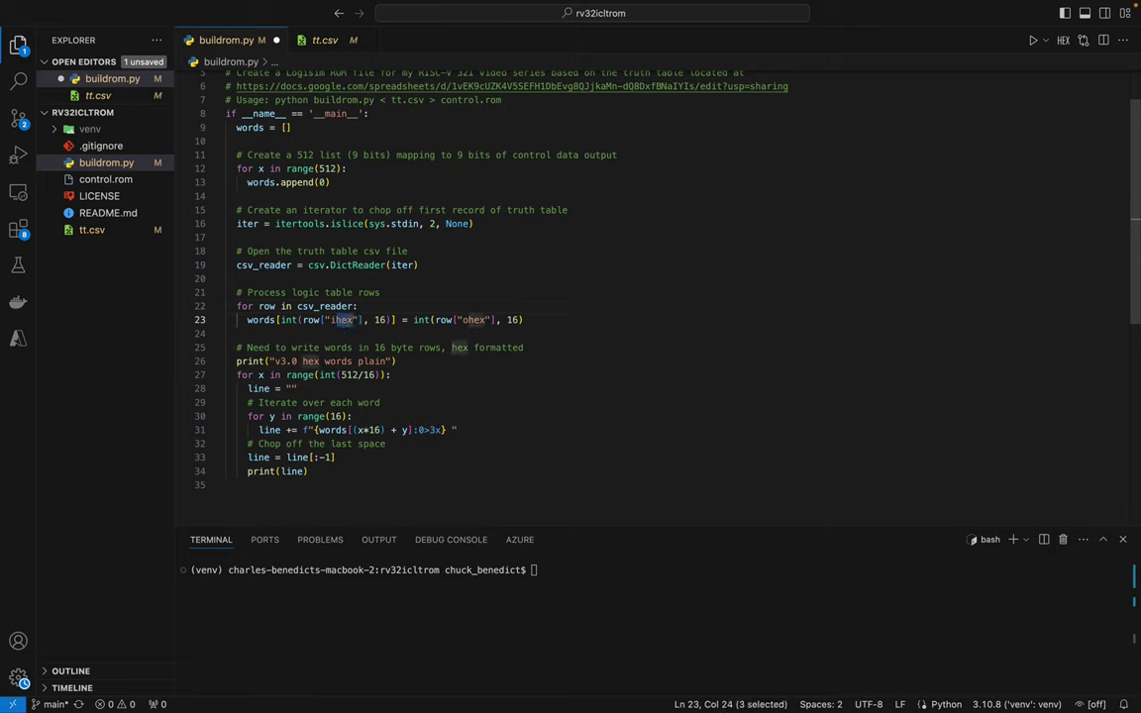
type("bin")
key("Right")
key("Right")
key("Right")
key("Right")
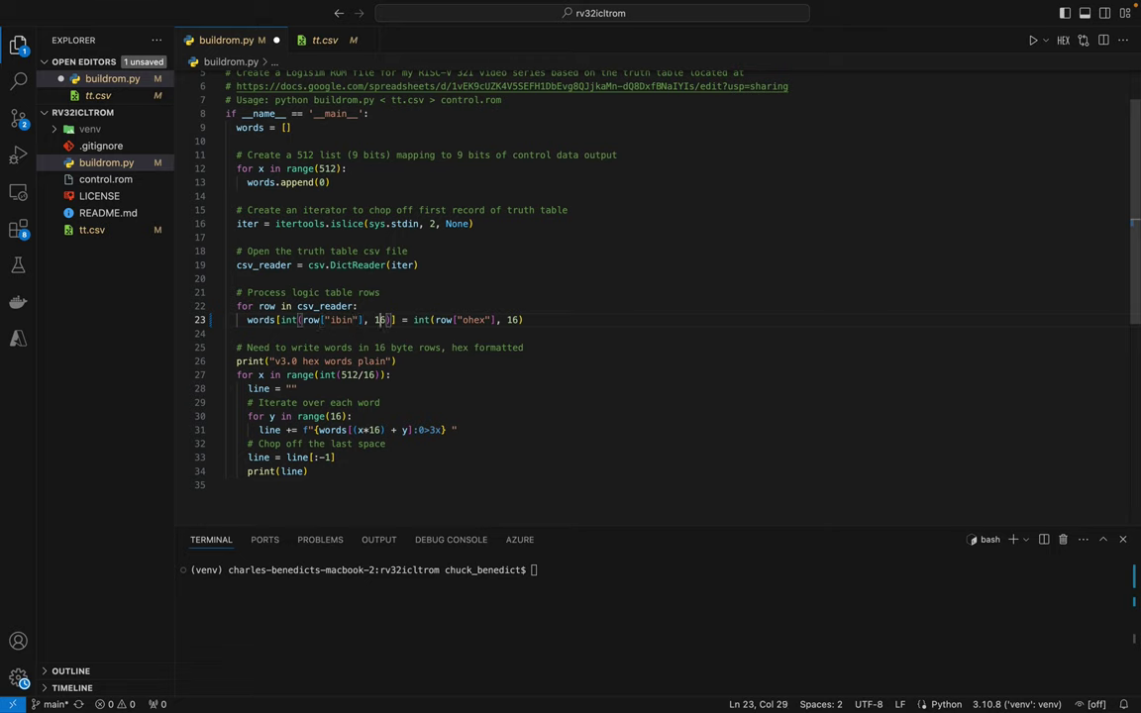
key("BackSpace")
key("BackSpace")
type("2")
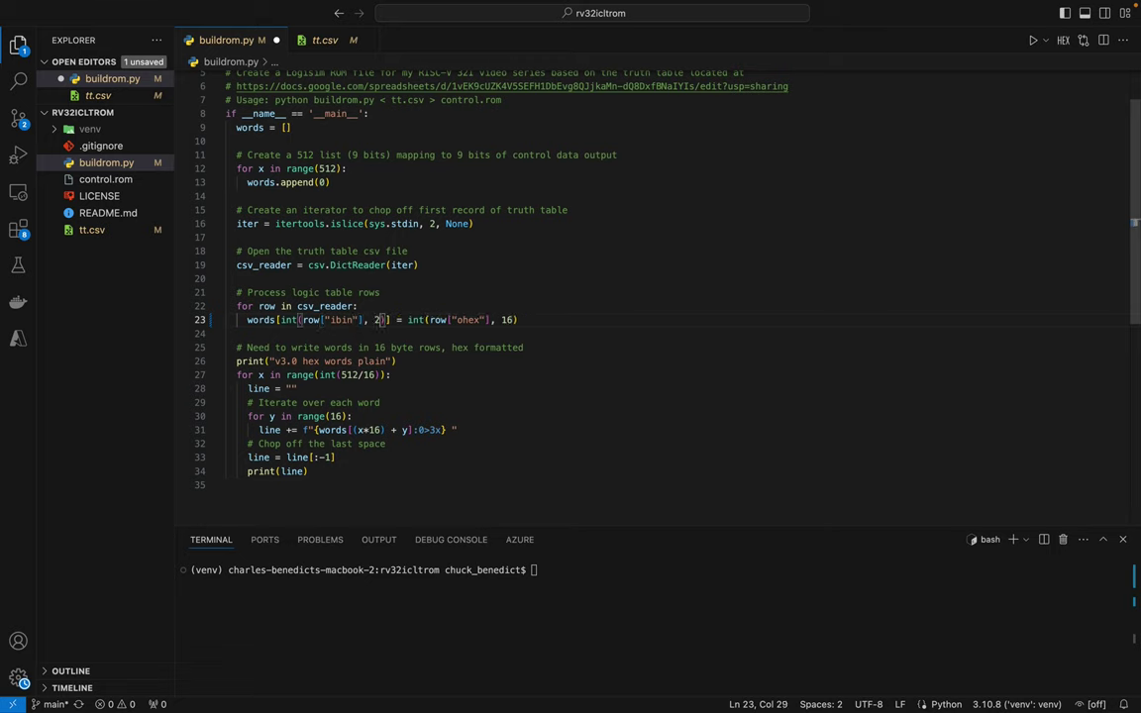
Step: Make the value assigned to words in the same line read the "obin" column in base 2
key("Right")
key("Right")
key("Right")
key("Right")
key("Right")
key("Right")
key("Right")
key("Right")
key("Right")
key("Right")
key("Right")
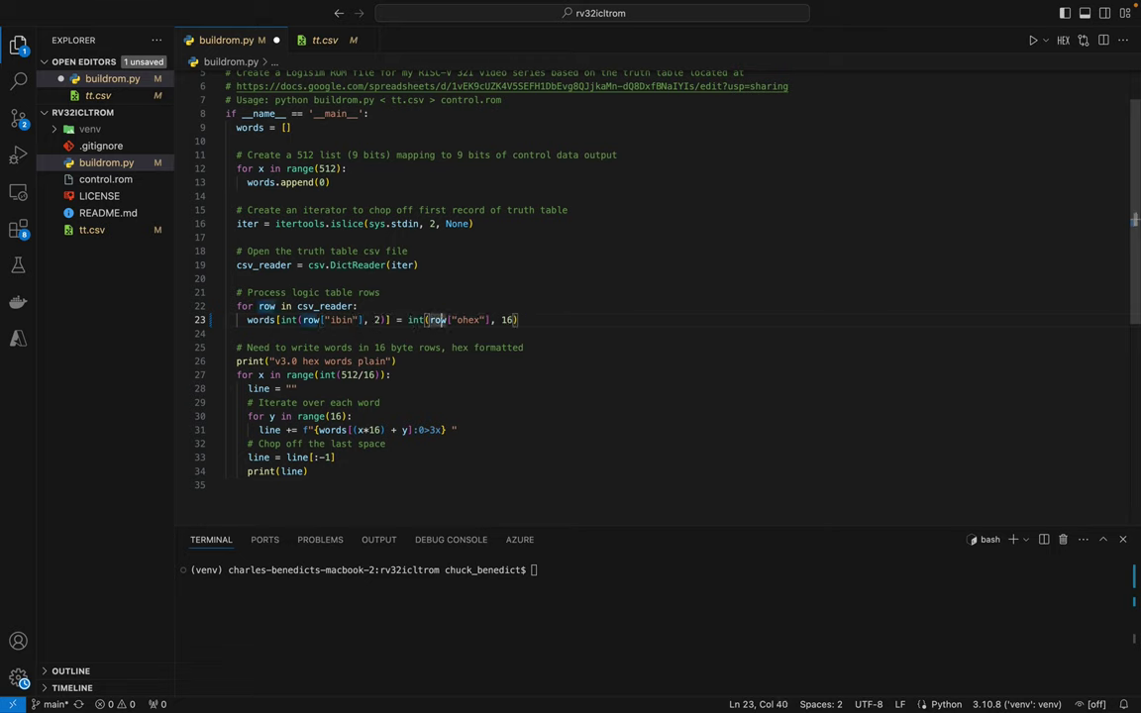
key("Right")
key("Right")
key("Right")
key("Right")
key("Right")
key("Right")
key("Right")
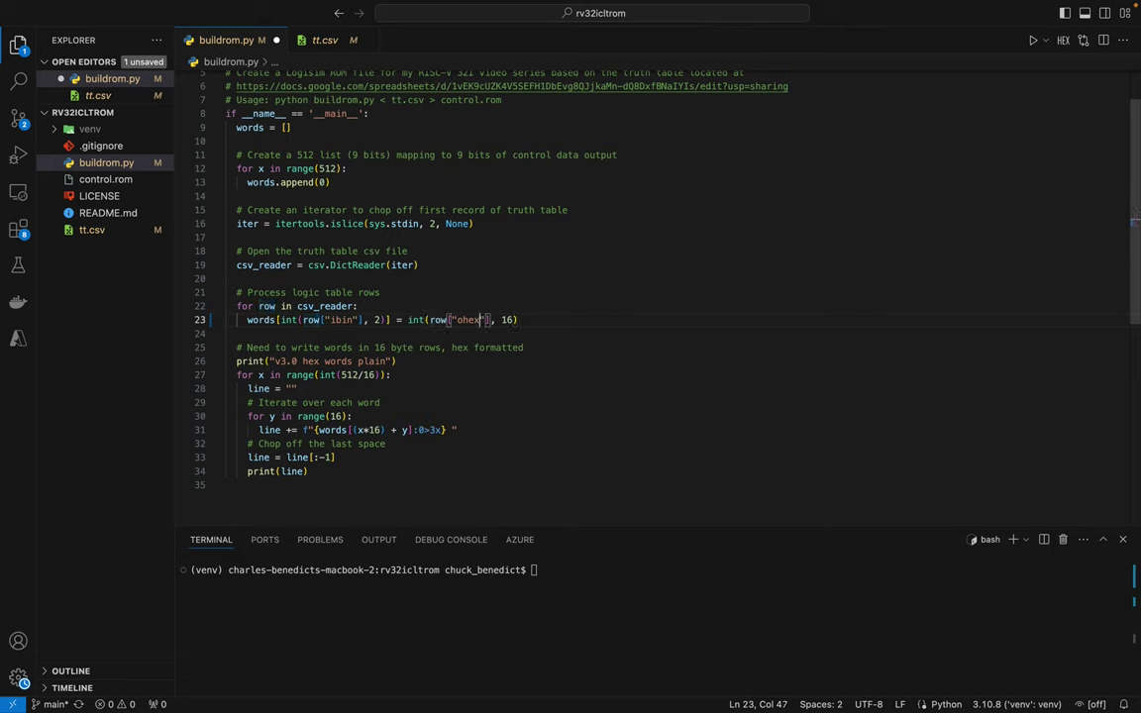
key("BackSpace")
key("BackSpace")
key("BackSpace")
type("bin")
key("Right")
key("Right")
key("Right")
key("Right")
key("Right")
key("Right")
key("BackSpace")
key("BackSpace")
type("2")
Step: Go down through the output loop that formats and prints the ROM words in hex
key("Down")
key("Up")
key("Down")
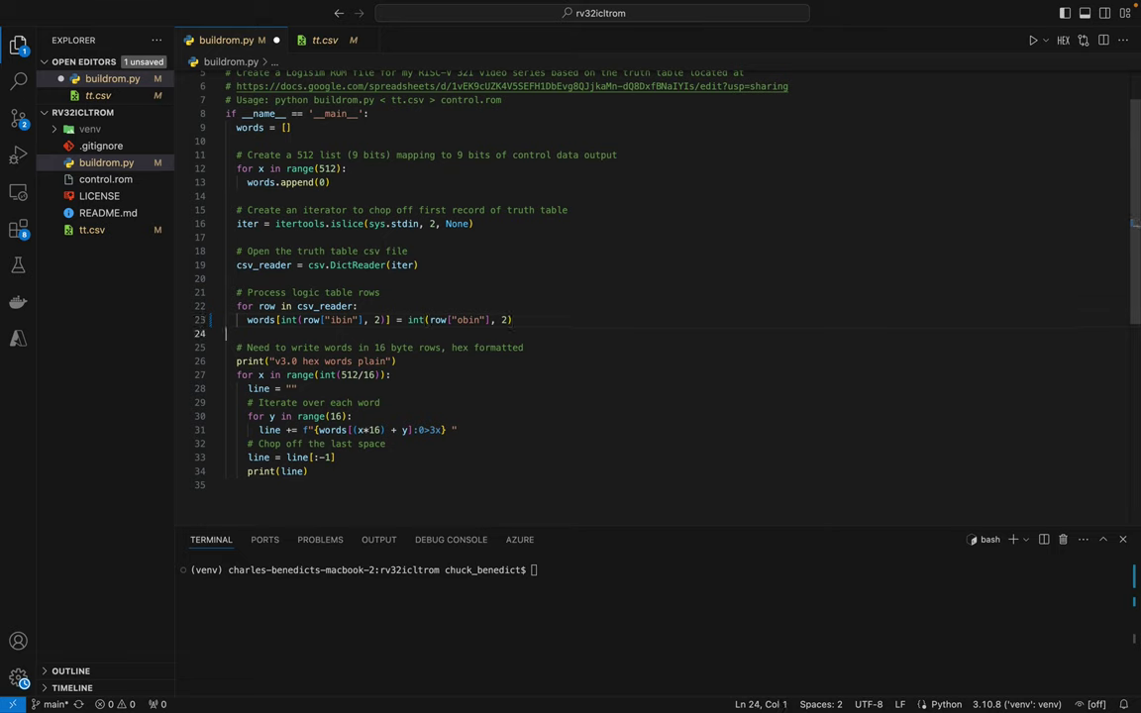
key("Down")
key("Down")
key("Down")
key("Down")
key("Down")
key("Down")
key("Down")
key("Down")
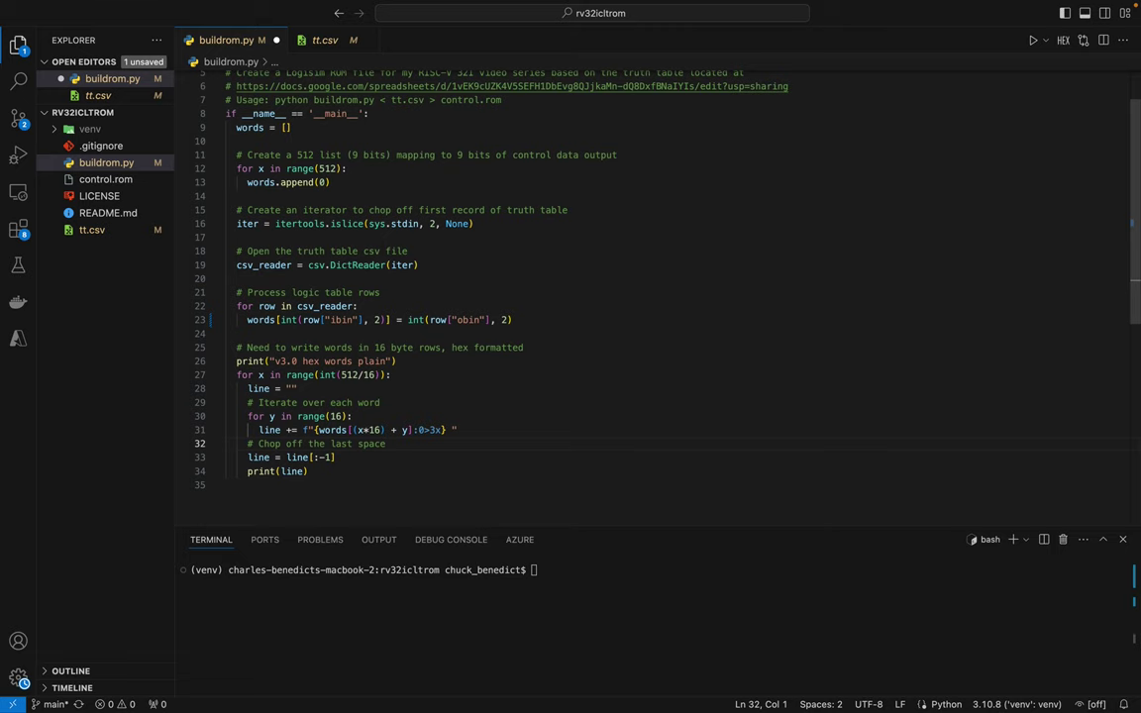
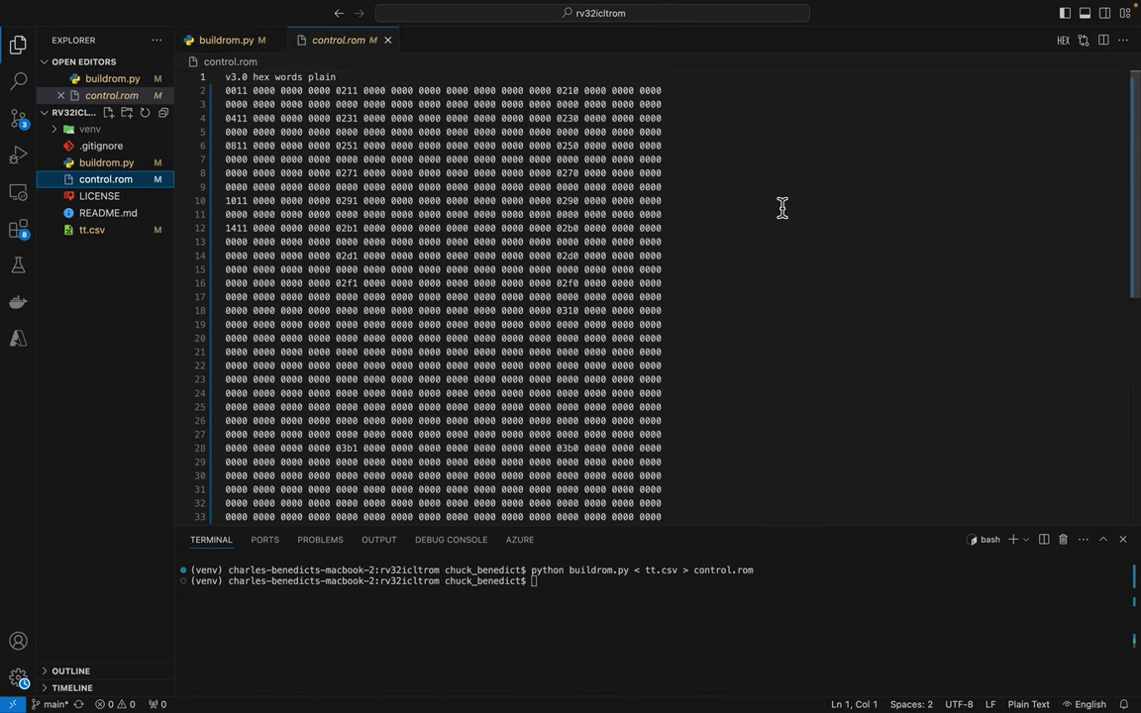
Step: Examine the hex words in the regenerated control.rom from beginning to end
scroll(782, 208, "down", 2)
scroll(782, 208, "up", 2)
scroll(723, 237, "down", 2)
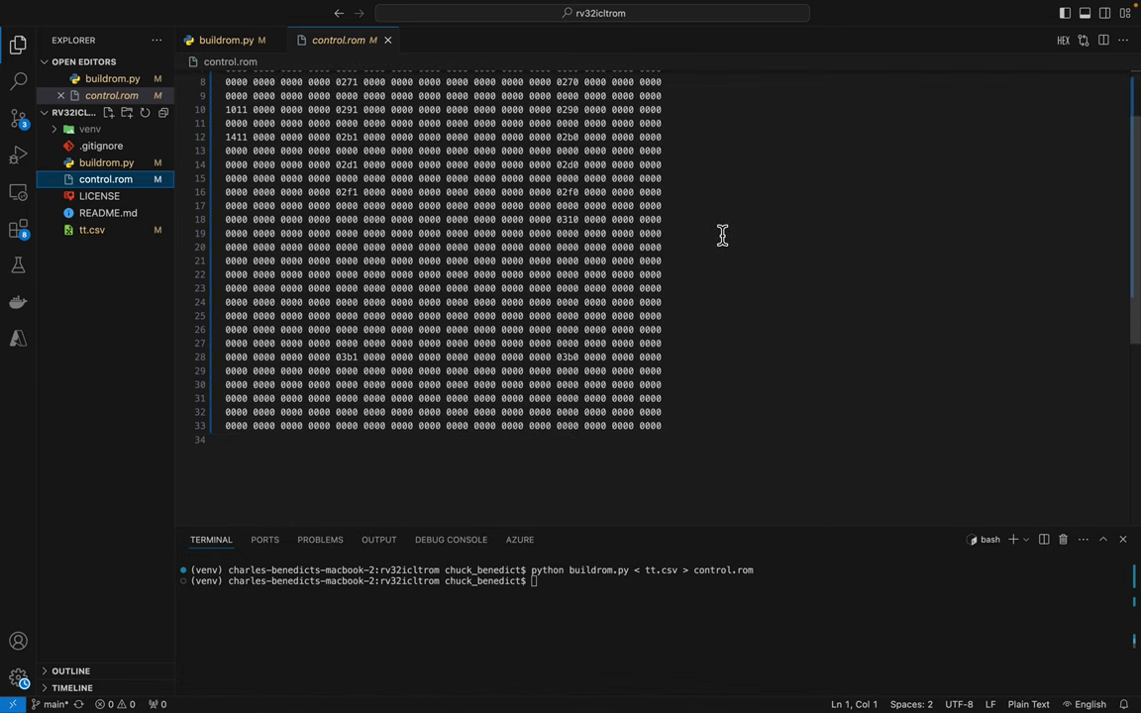
scroll(722, 235, "up", 2)
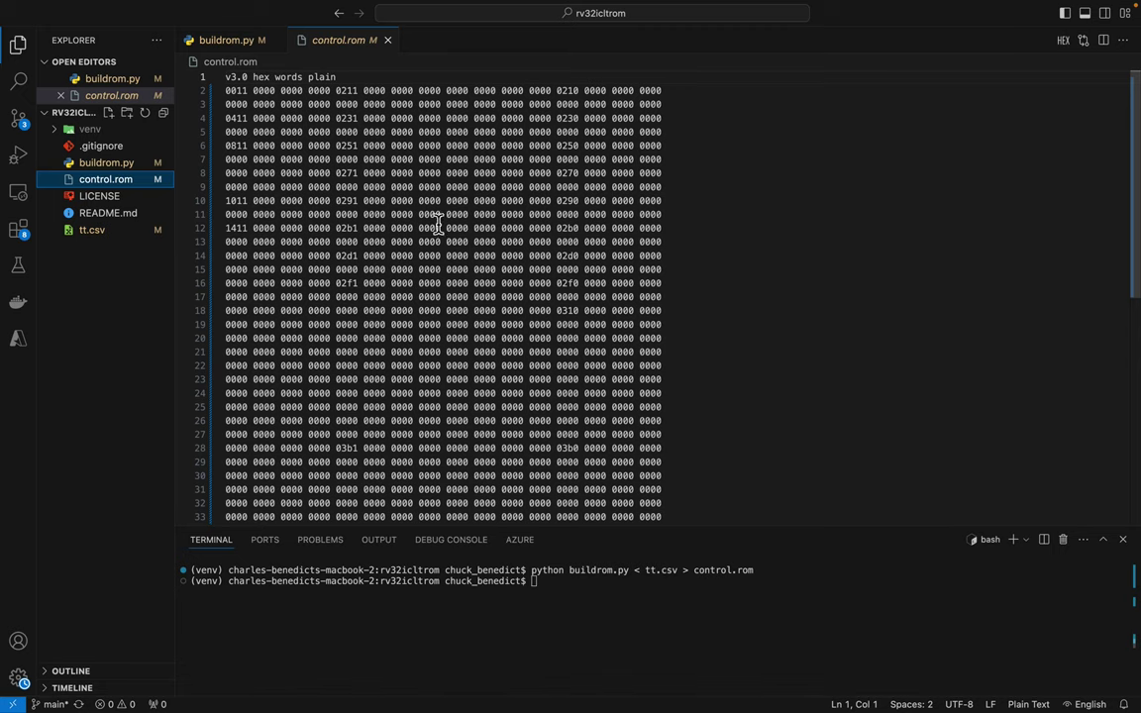
Step: Switch to Logisim-evolution and open the ControlLogic subcircuit
key("ctrl+Left")
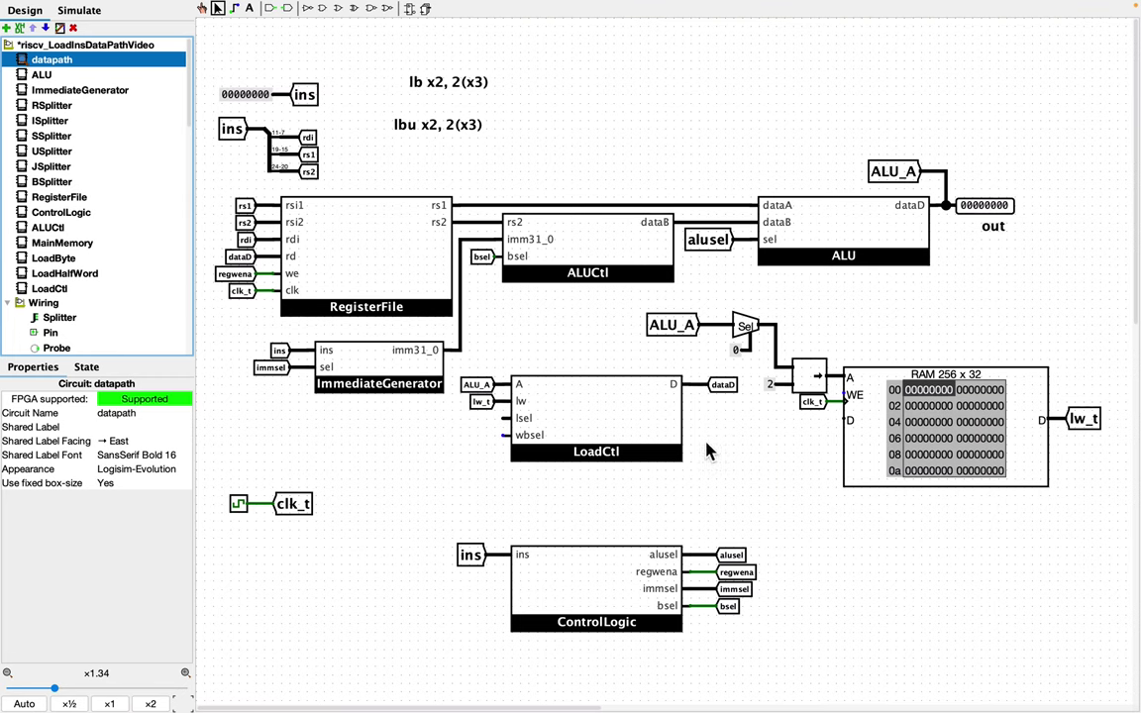
double_click(584, 588)
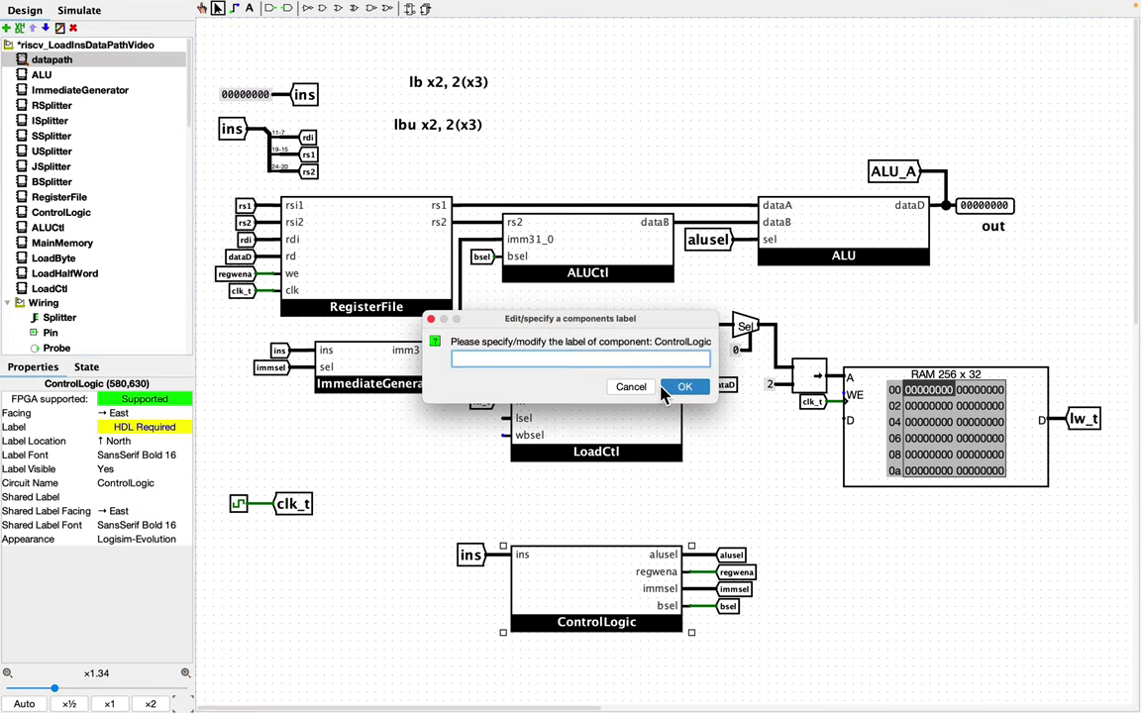
left_click(631, 386)
double_click(46, 214)
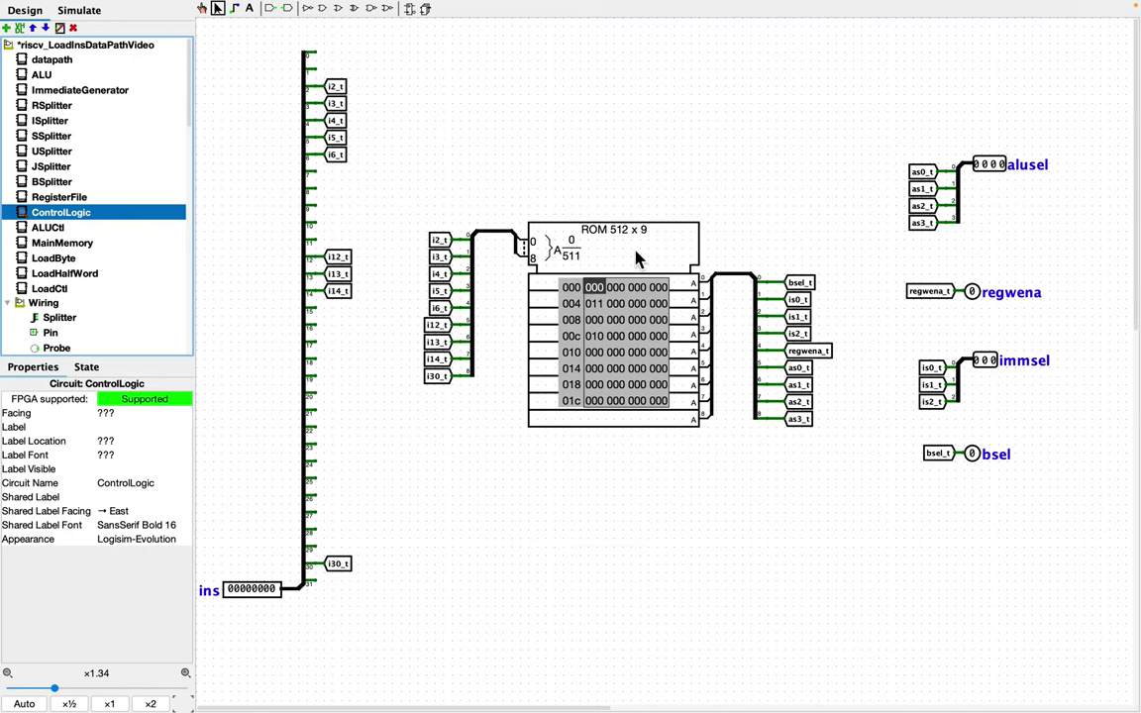
Step: Delete the bus wire between the ROM's output splitters and set the ROM's data bit width to 13
left_click(735, 282)
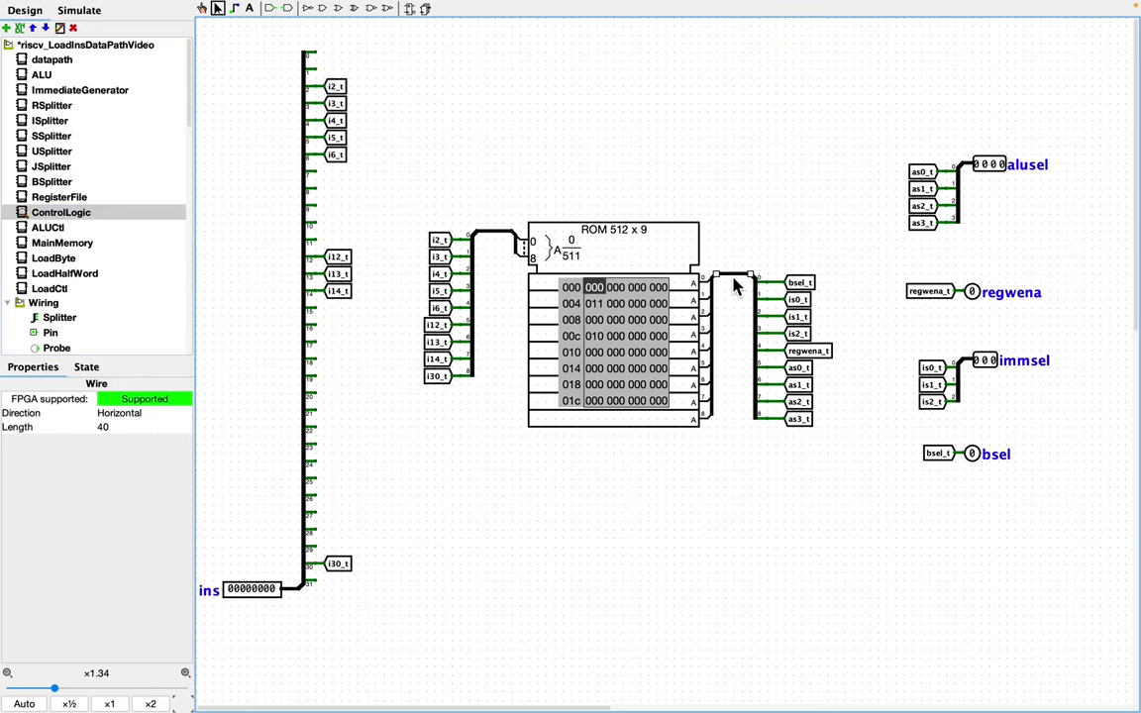
key("Delete")
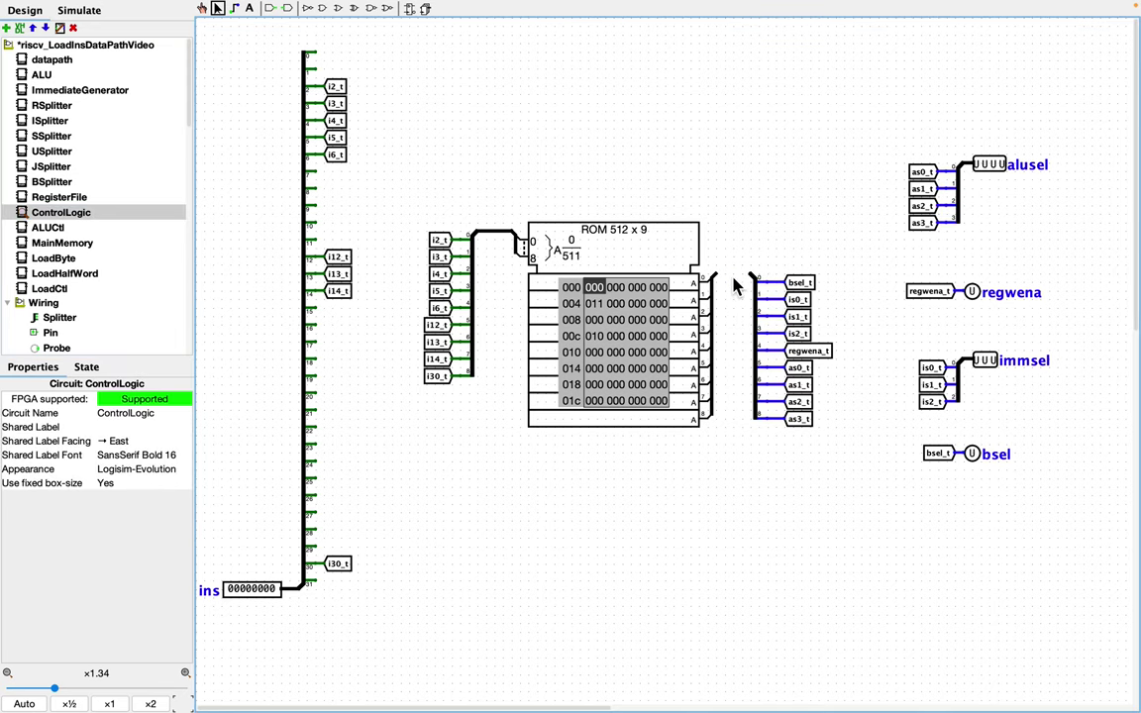
left_click(693, 293)
left_click(128, 428)
type("13")
key("Return")
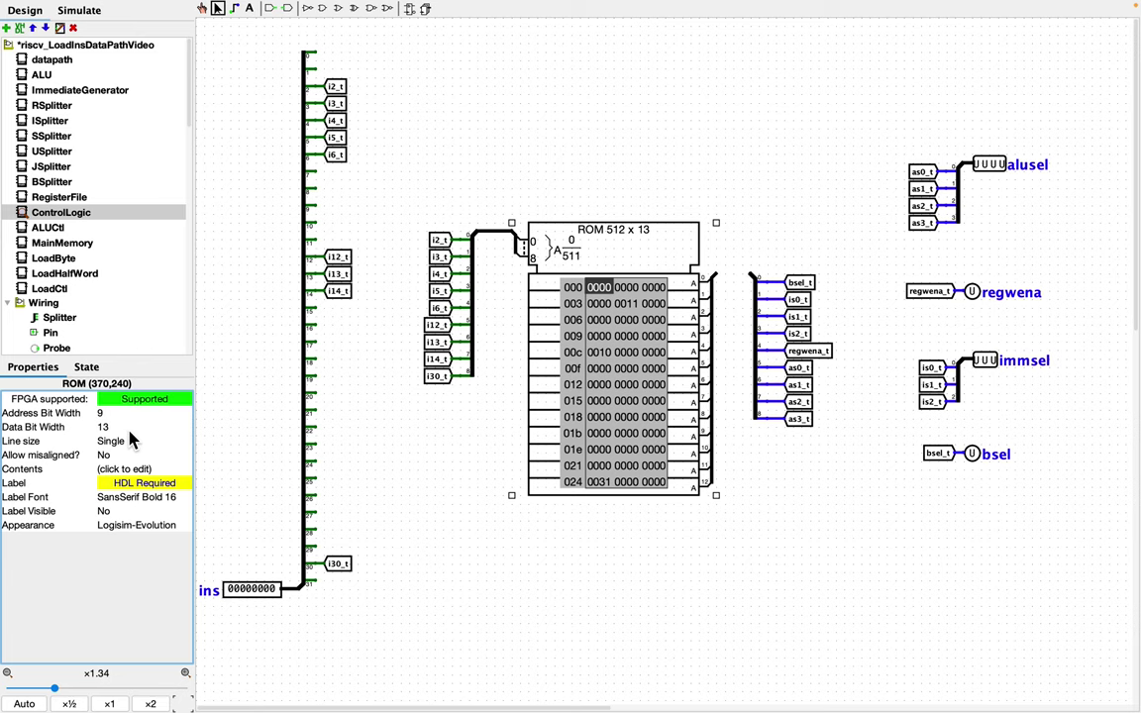
Step: Set the fan out and the input bit width of the splitter feeding the output tunnels to 13
left_click(758, 347)
type("13")
key("Return")
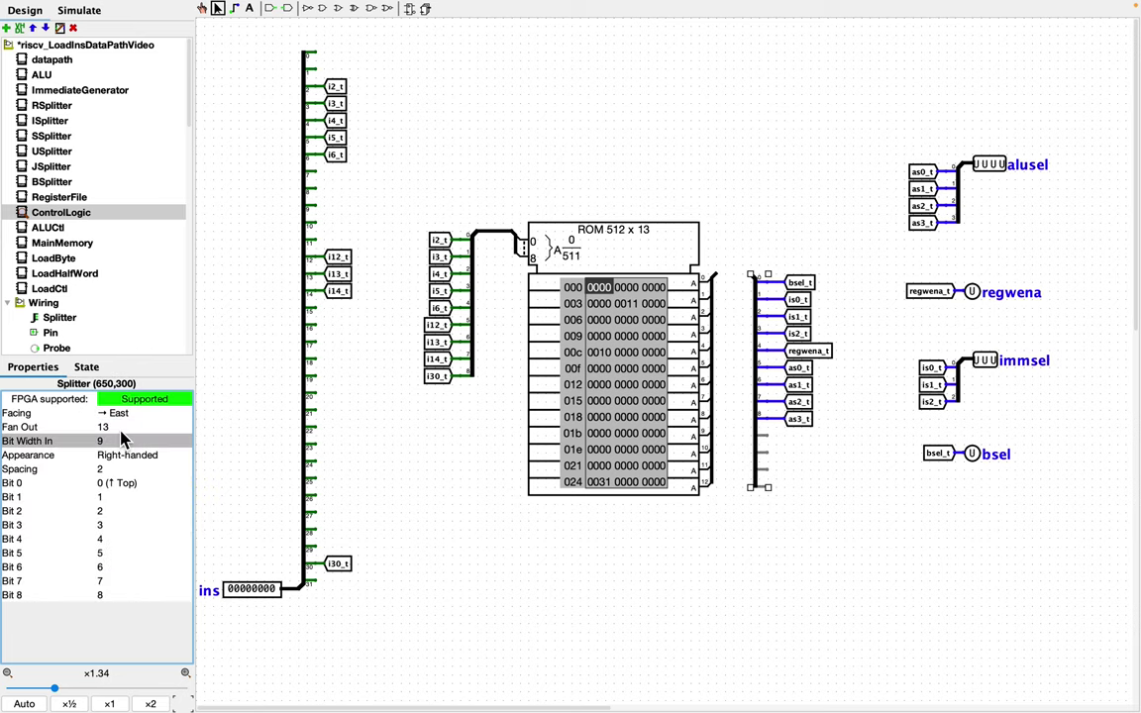
left_click(119, 445)
type("1")
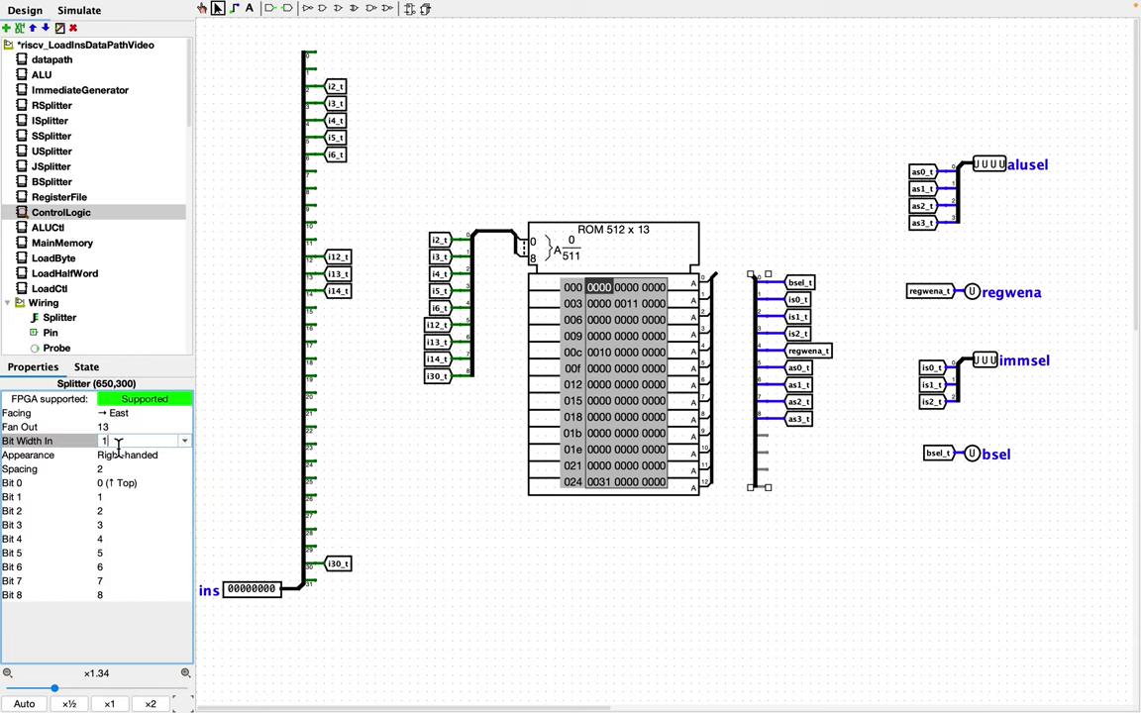
type("3")
key("Return")
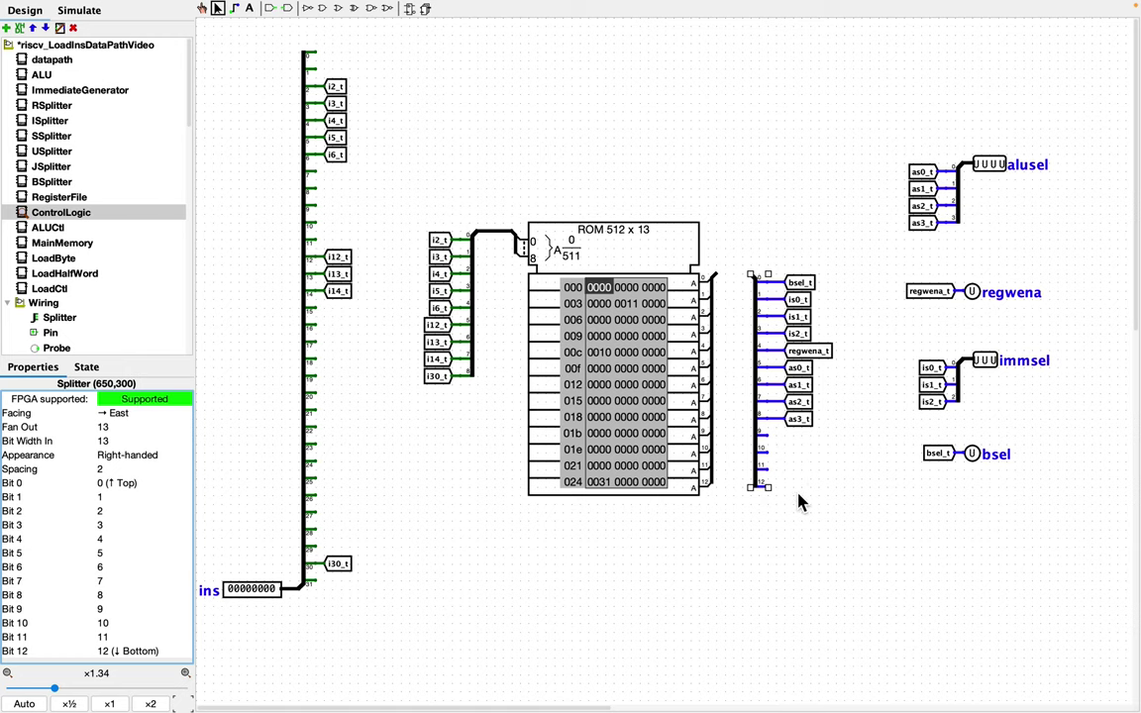
Step: Following the truth table sheet's output order, add wbsel_t, lsel0_t, lsel1_t and lsel2_t tunnels on splitter bits 9 to 12 and reconnect the ROM's output bus
key("ctrl+Left")
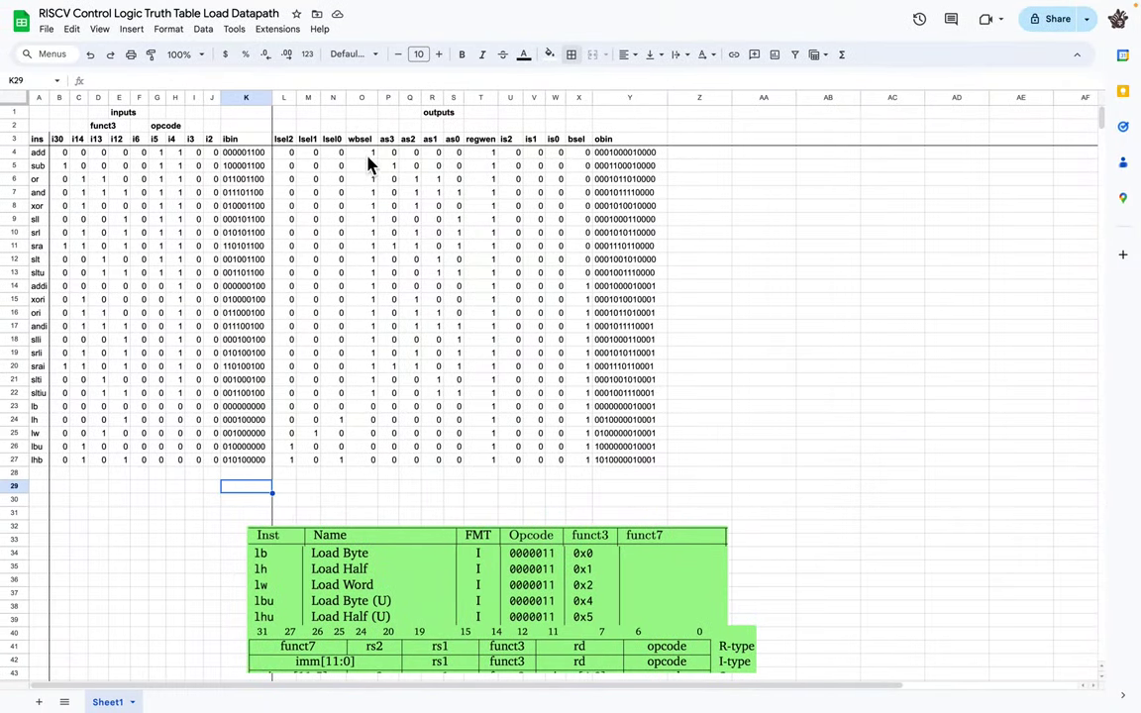
key("ctrl+Right")
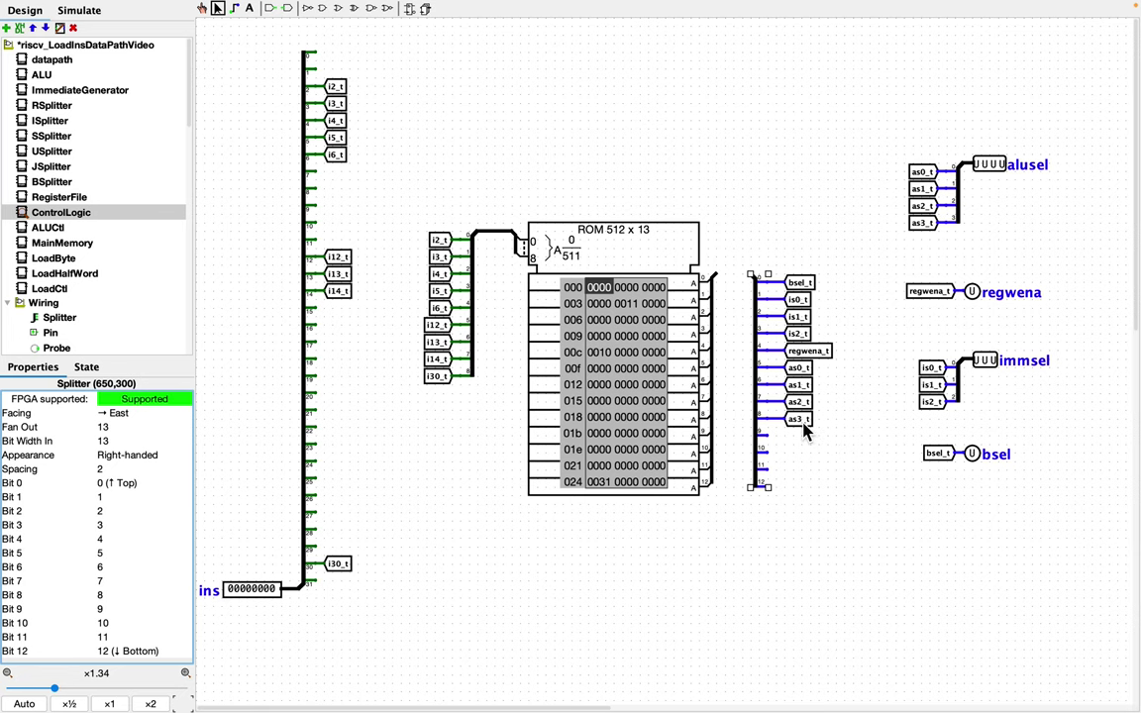
left_click(800, 421)
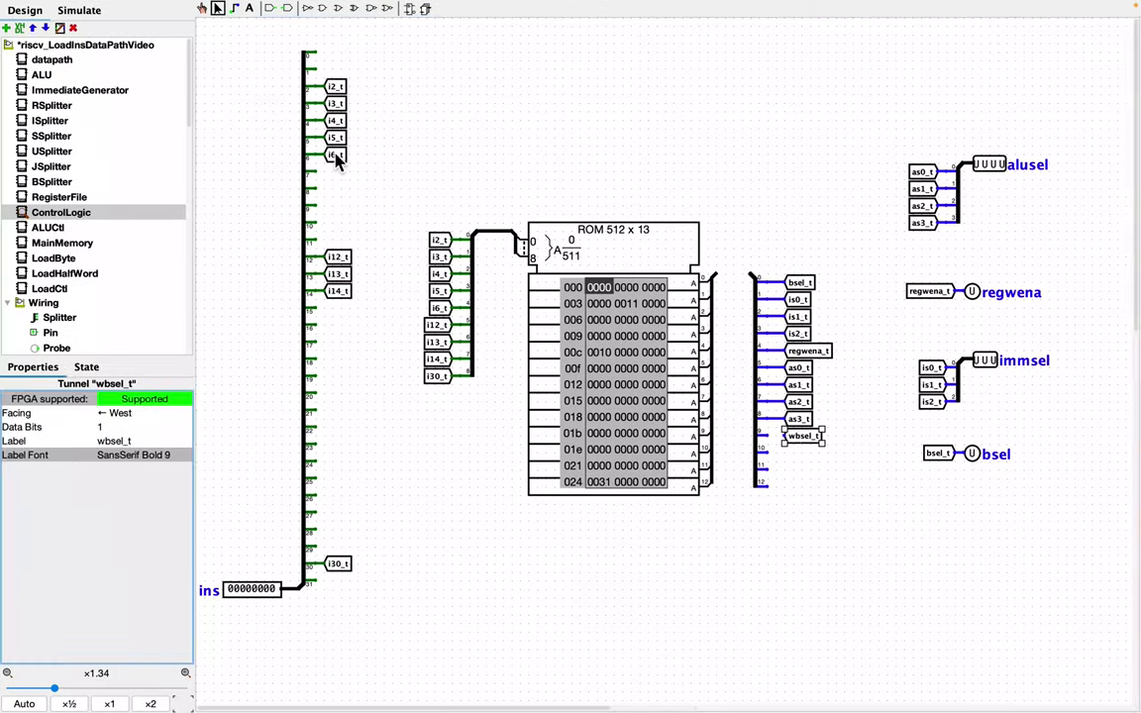
left_click(810, 438)
type("lsel0_t")
key("Return")
left_click(808, 462)
key("Return")
left_click(815, 566)
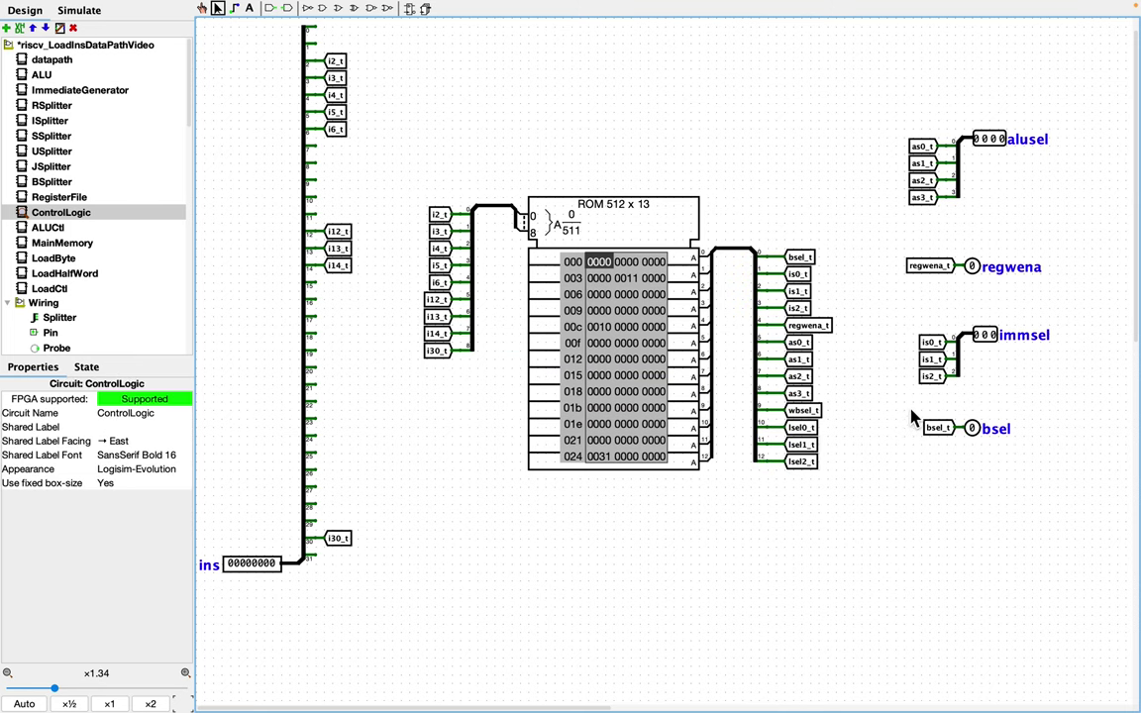
Step: Duplicate the bsel output pin and its tunnel below the original, labelling the copied pin wbsel and the tunnel wbsel_t
left_click_drag(912, 417, 981, 500)
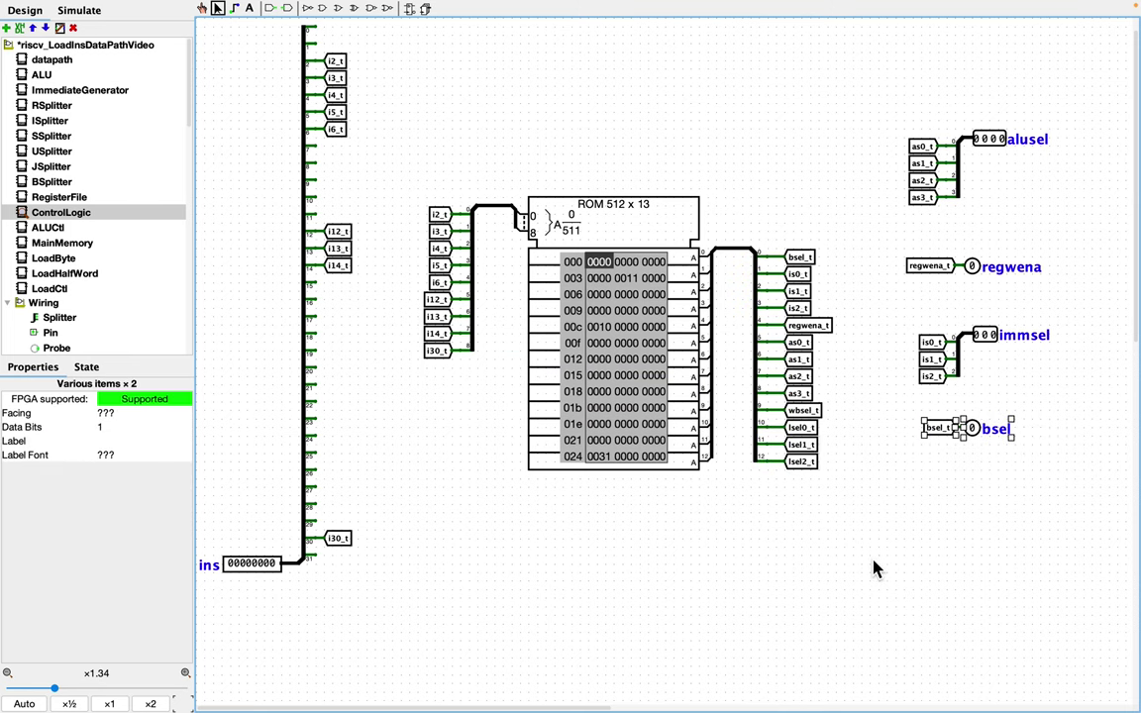
key("Down")
key("Right")
key("ctrl+d")
left_click(143, 483)
type("wbsel")
key("Return")
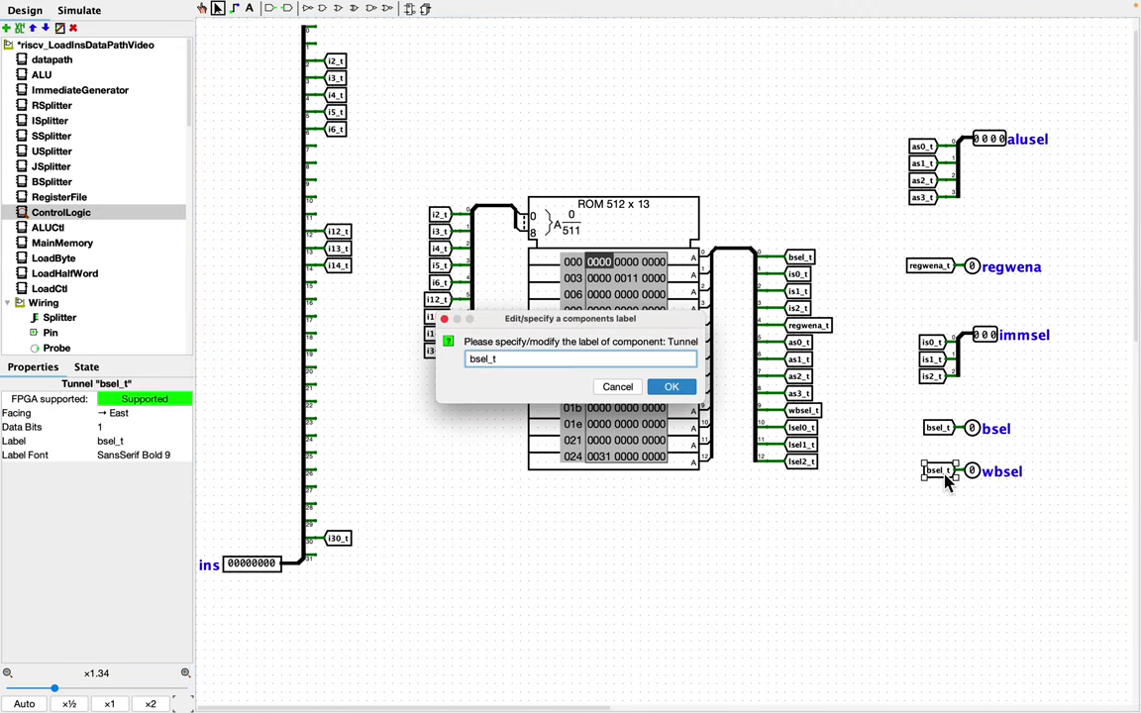
type("wbsel_t")
key("Return")
Step: Add a copy of the three-bit immsel output group below wbsel and label its pin lsel
key("ctrl+v")
left_click(144, 482)
type("lsel")
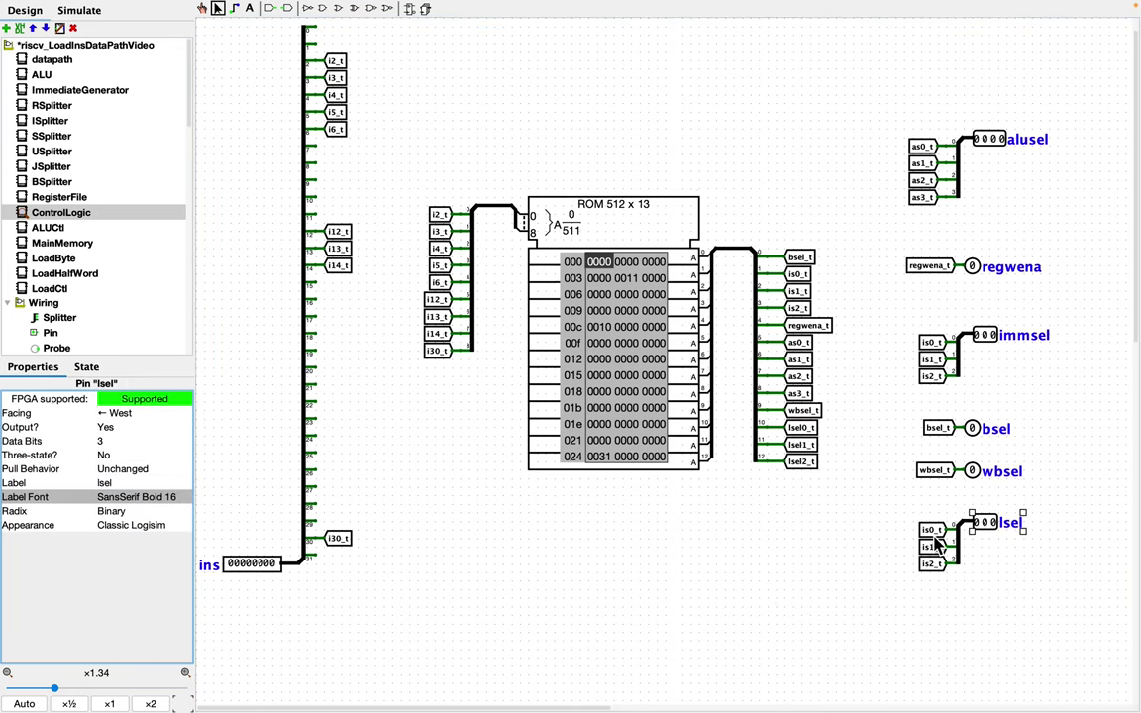
Step: Label the three tunnels on the lsel splitter lsel0_t, lsel1_t and lsel2_t in bit order
double_click(931, 530)
type("lsel0_t")
key("Return")
double_click(931, 547)
type("lsel1_t")
double_click(939, 565)
type("lsel2_t")
key("Return")
left_click(955, 615)
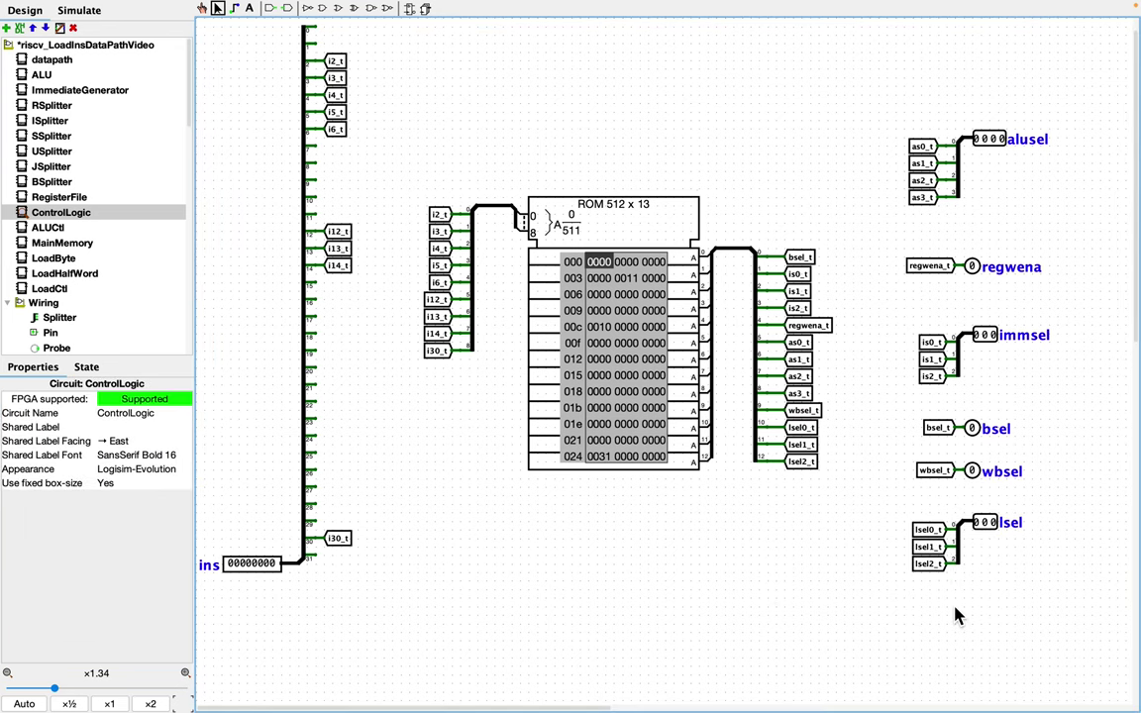
Step: In the datapath circuit, connect ControlLogic's wbsel output to LoadCtl's wbsel input with a pair of wbsel_t tunnels
left_click(51, 61)
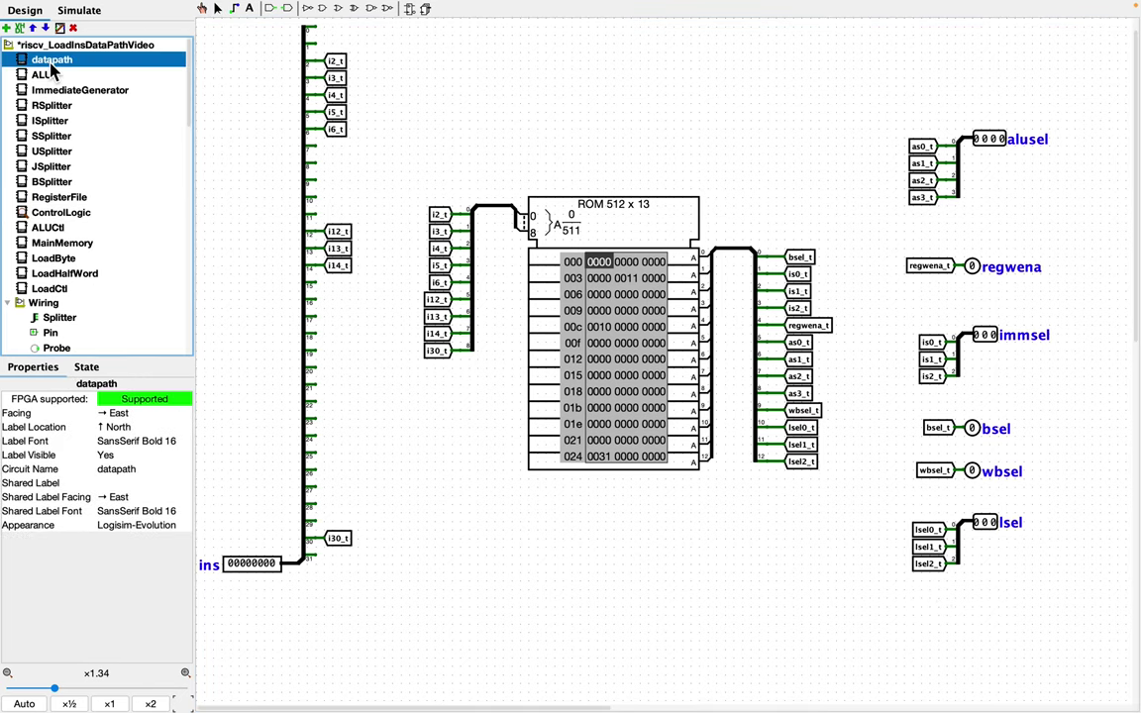
double_click(52, 61)
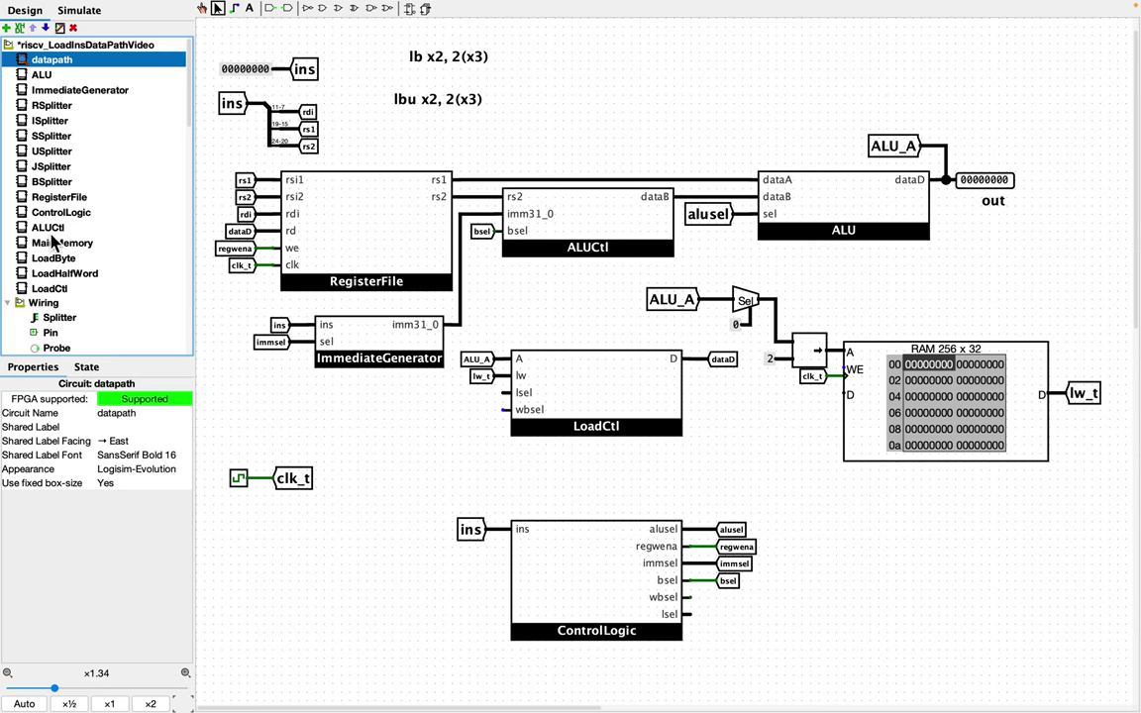
scroll(55, 242, "down", 5)
left_click(57, 188)
left_click(504, 409)
left_click(143, 441)
type("wbsel_t")
left_click(143, 455)
left_click(539, 454)
left_click(718, 599)
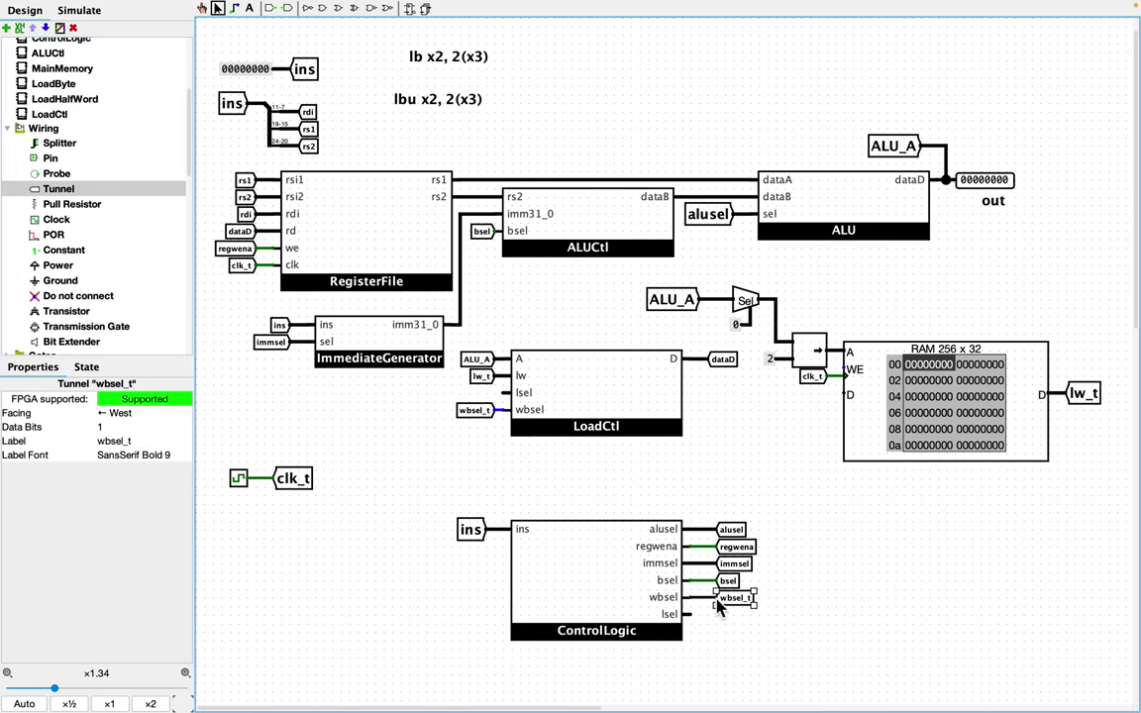
Step: Connect ControlLogic's lsel output to LoadCtl's lsel input with a pair of three-bit lsel_t tunnels
left_click(717, 615)
left_click(144, 441)
type("lsel_t")
left_click(503, 397)
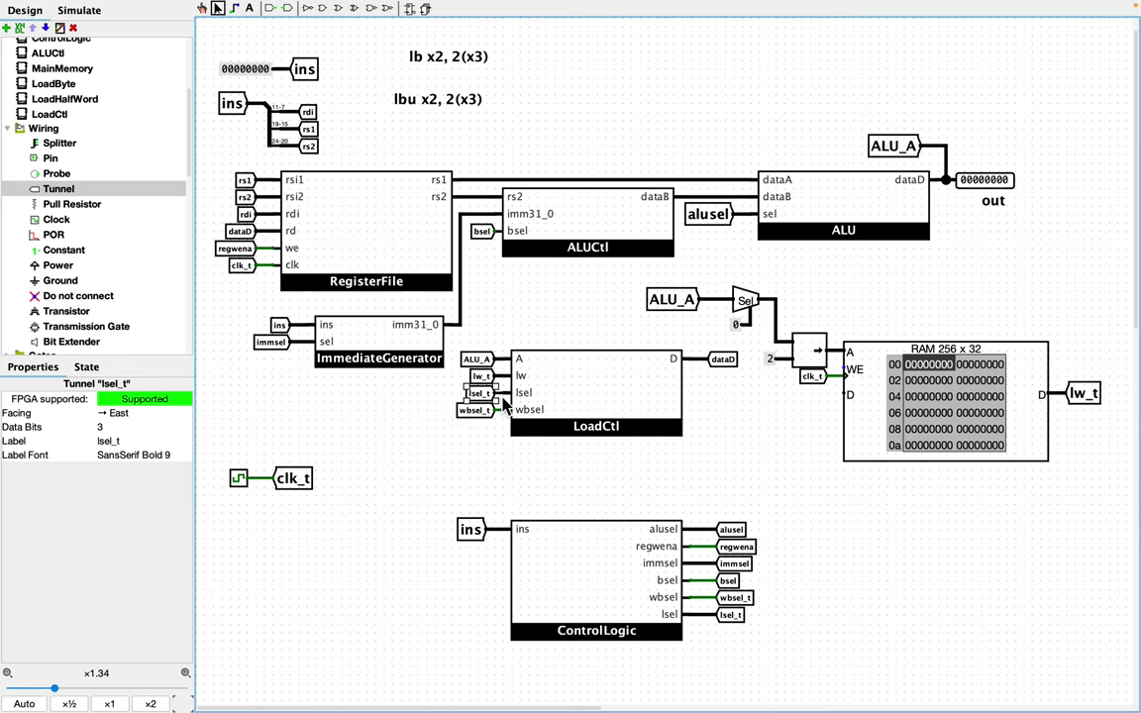
left_click(491, 464)
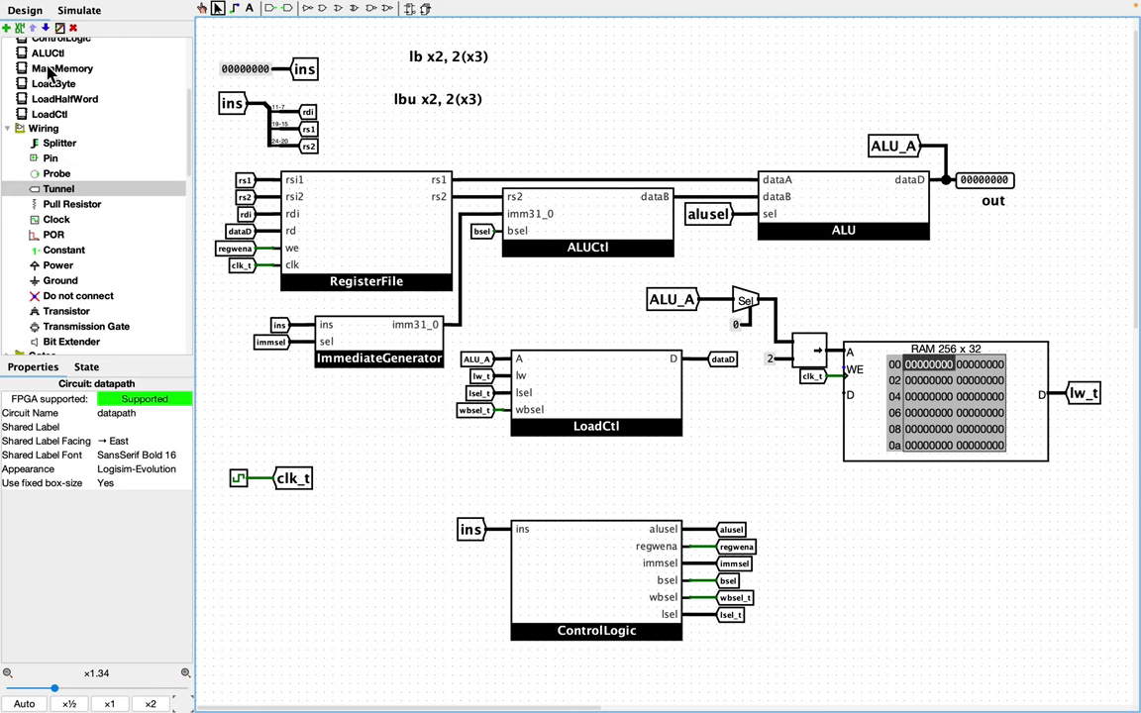
Step: Switch to the RISC-V Online Assembler, replace the test instructions under _boot with "lb x2, 2(x3)" and build the code
key("ctrl+Left")
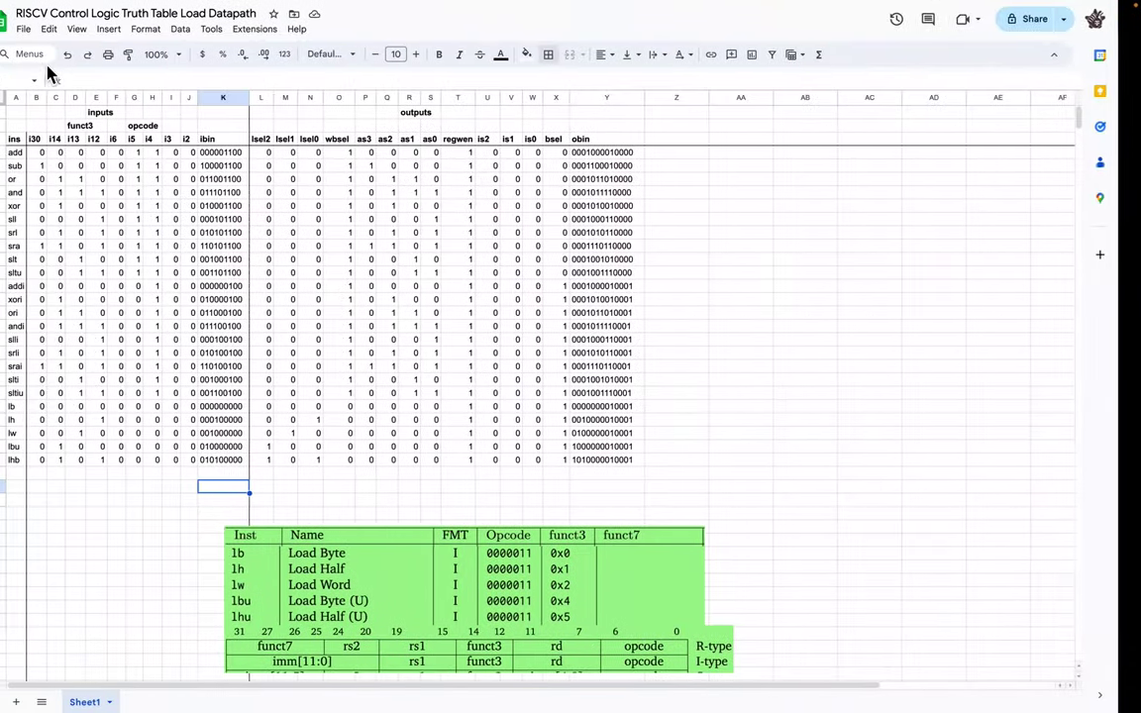
key("ctrl+Left")
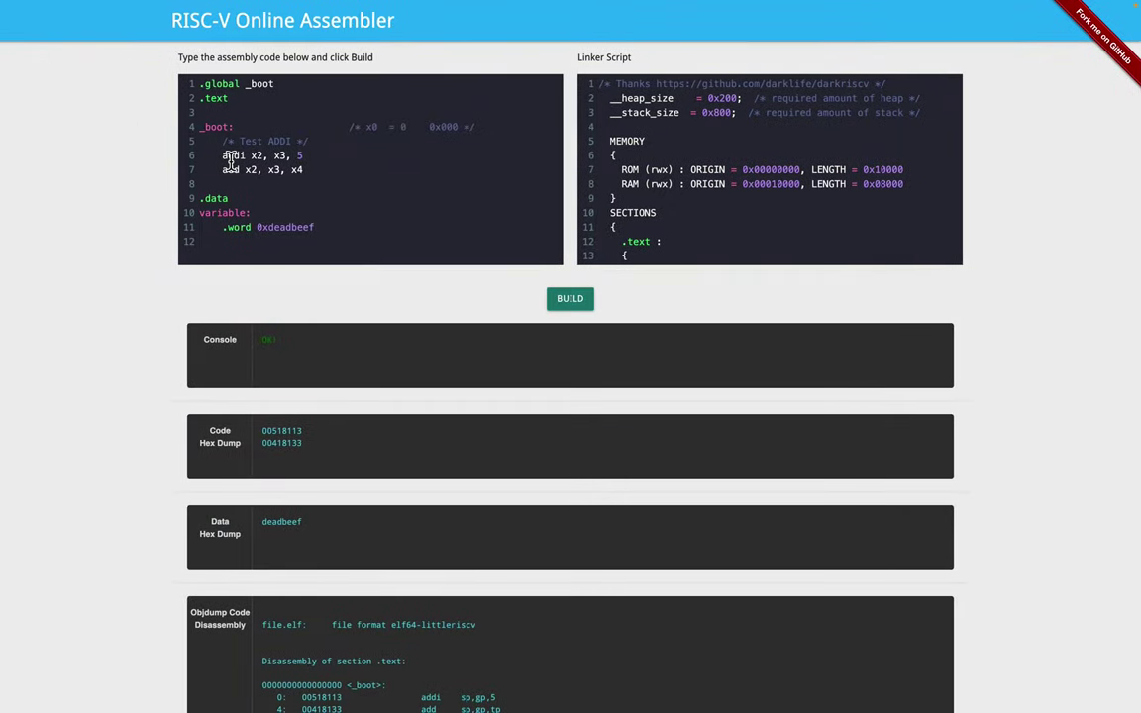
left_click_drag(222, 141, 315, 175)
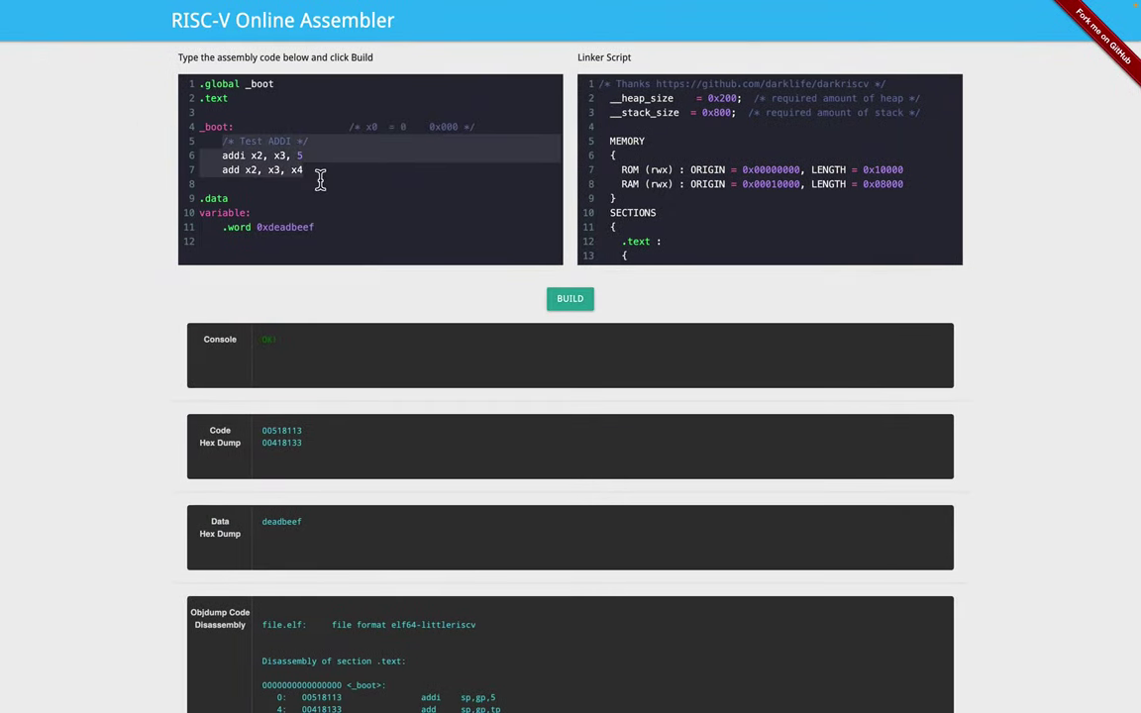
key("BackSpace")
type("lb x2, ")
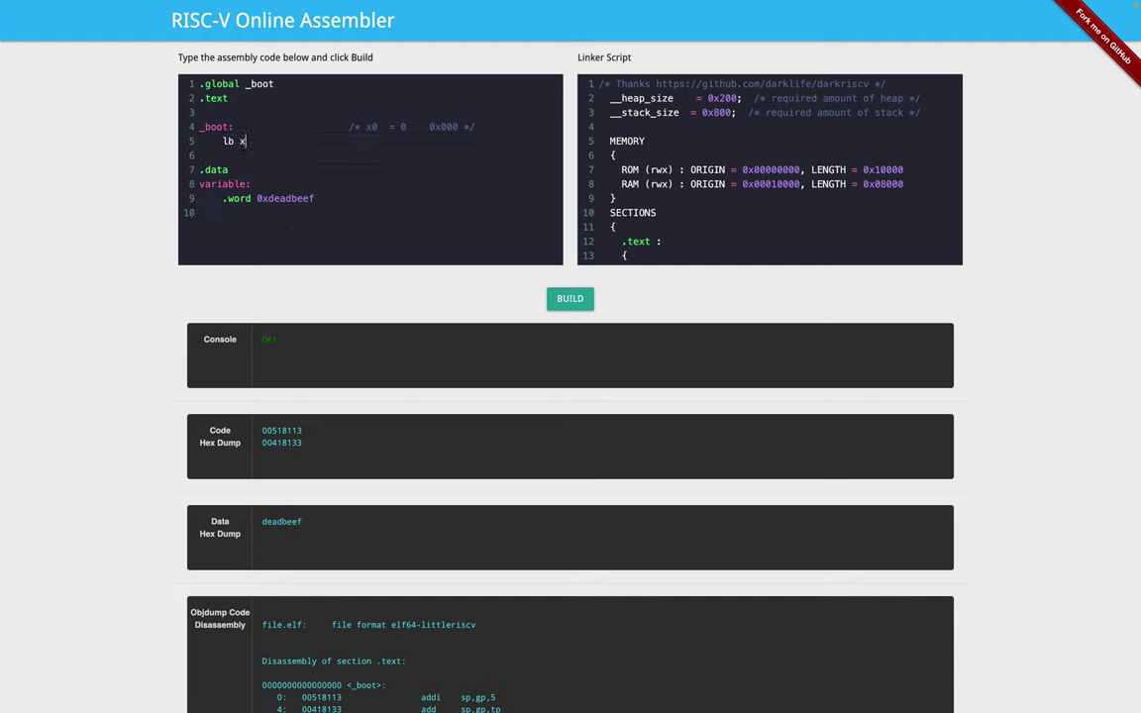
type("2(x3)")
left_click(552, 299)
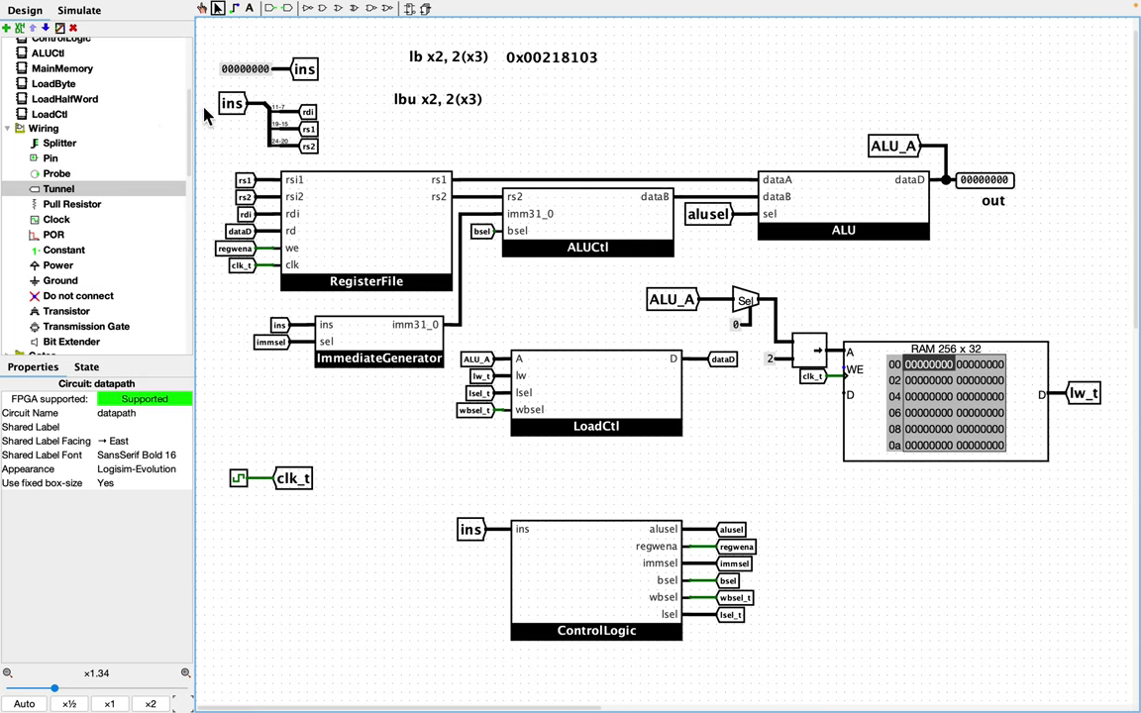
Step: Set the instruction constant feeding the ins tunnel in the datapath to 0x218103
left_click(247, 70)
left_click(150, 441)
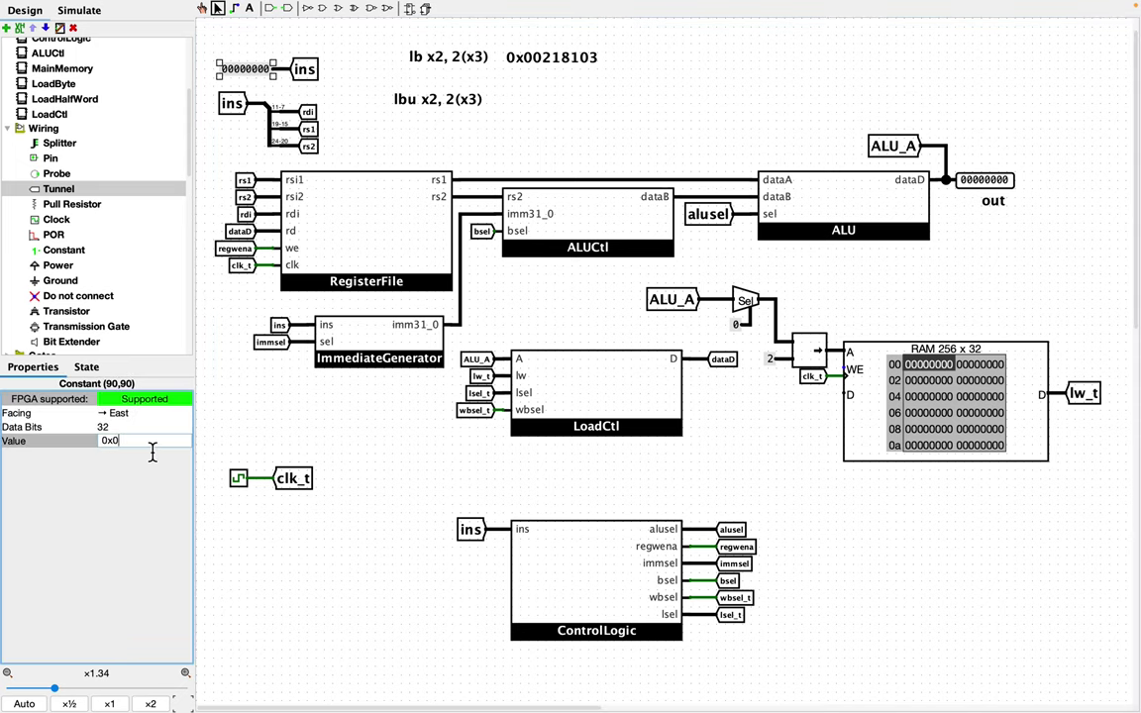
key("BackSpace")
type("218103")
key("Return")
Step: Open the datapath's RegisterFile instance in the simulation and set register x3 to 4
left_click(79, 10)
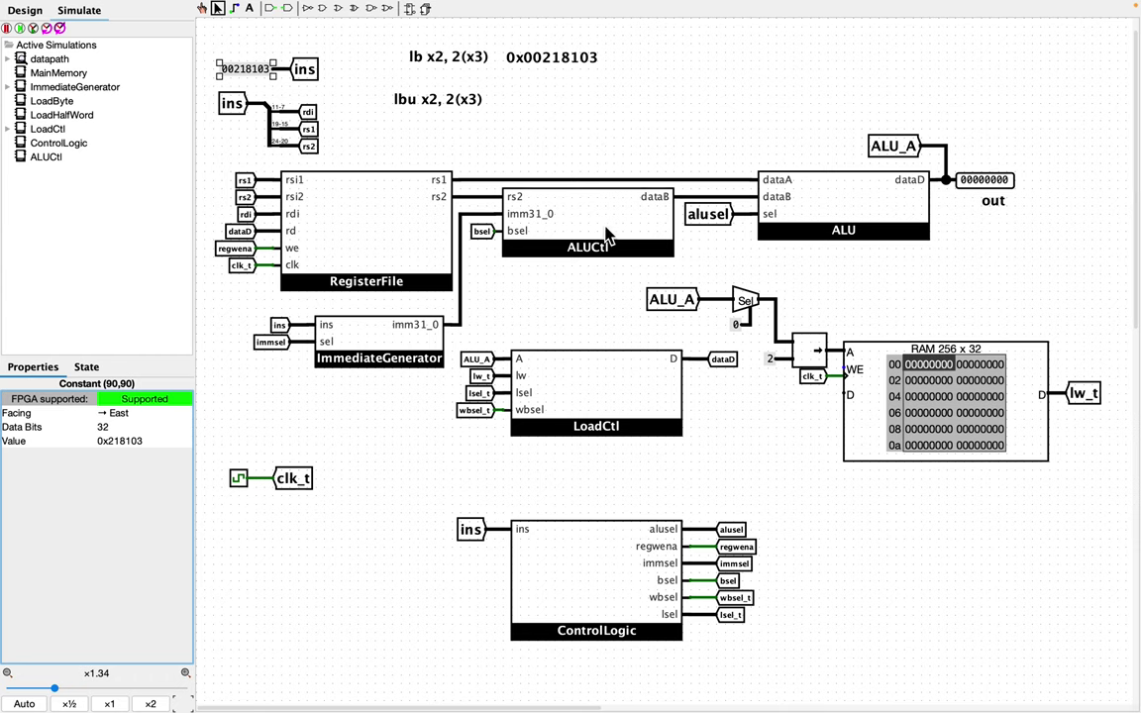
left_click(8, 59)
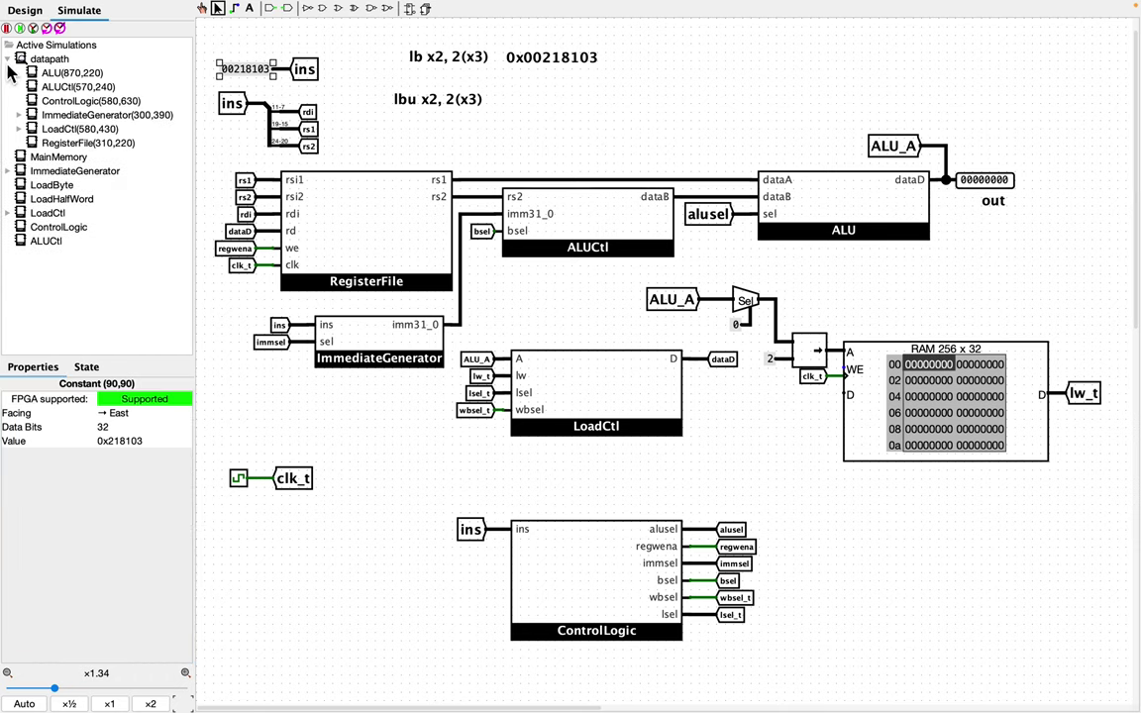
left_click(66, 144)
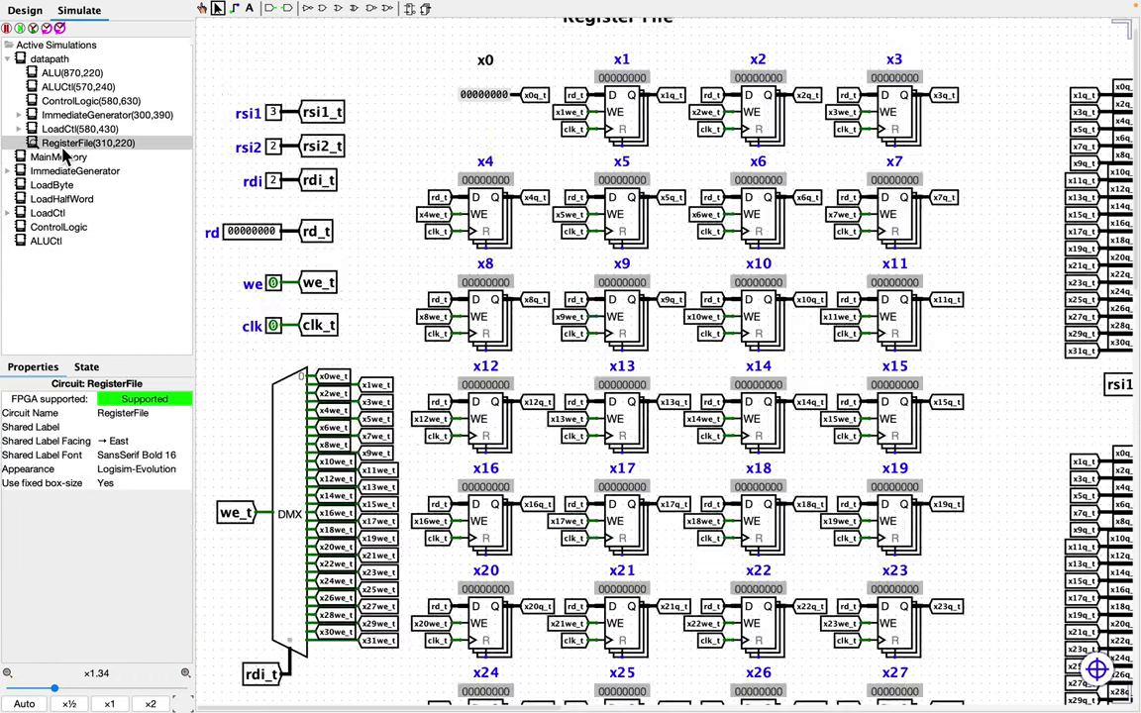
left_click(896, 105)
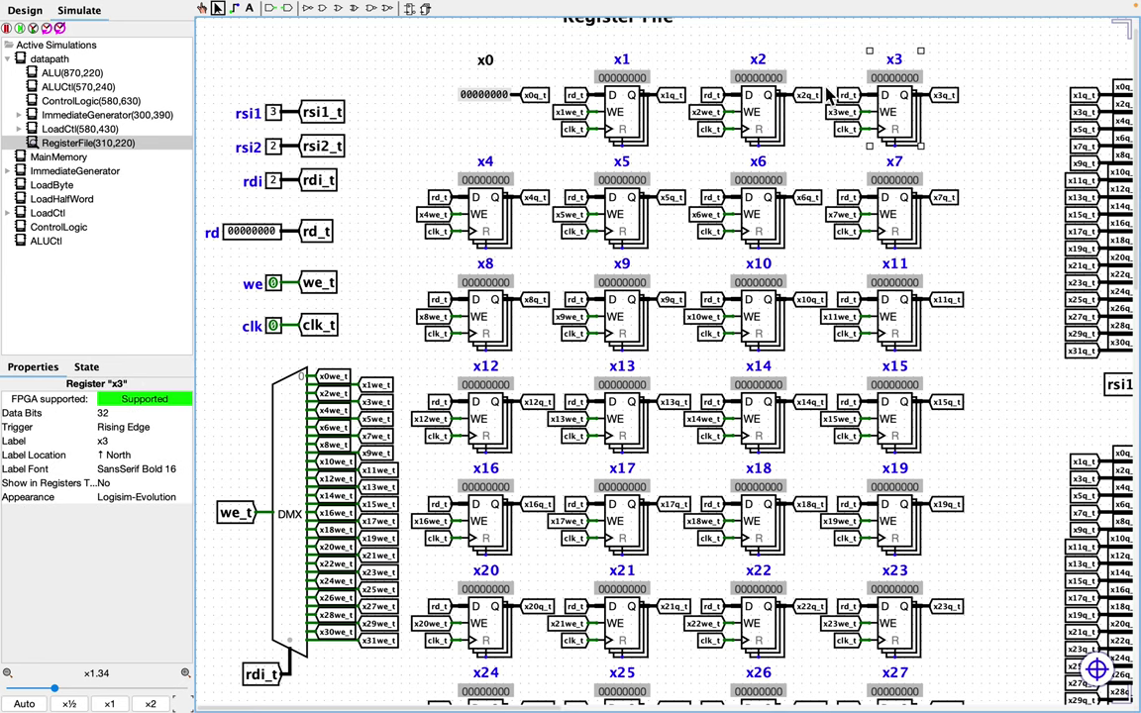
left_click(202, 8)
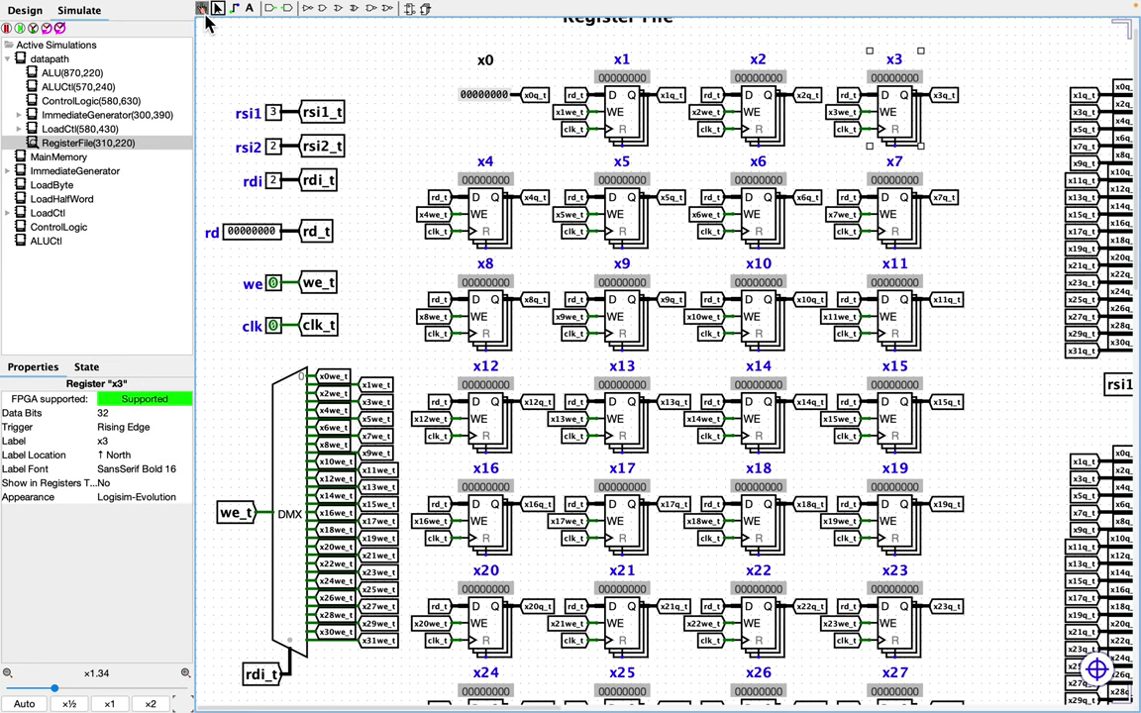
left_click(928, 93)
type("4")
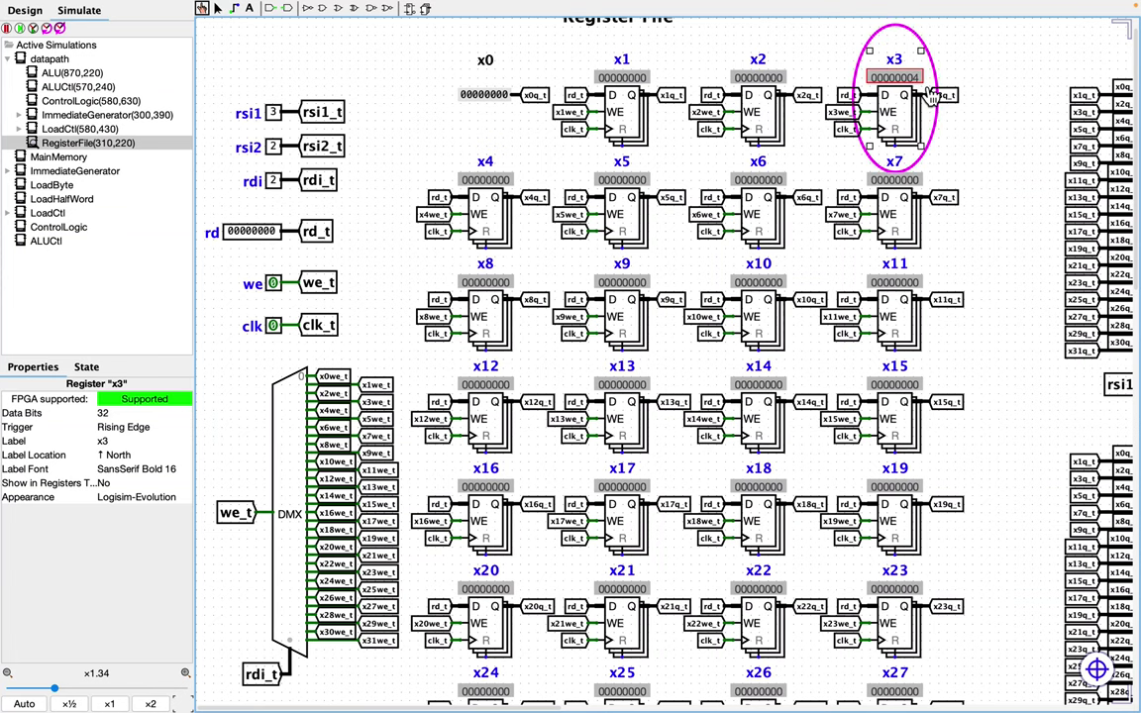
Step: Return to the simulated datapath and set the RAM word at address 01 to 11223344
left_click(49, 60)
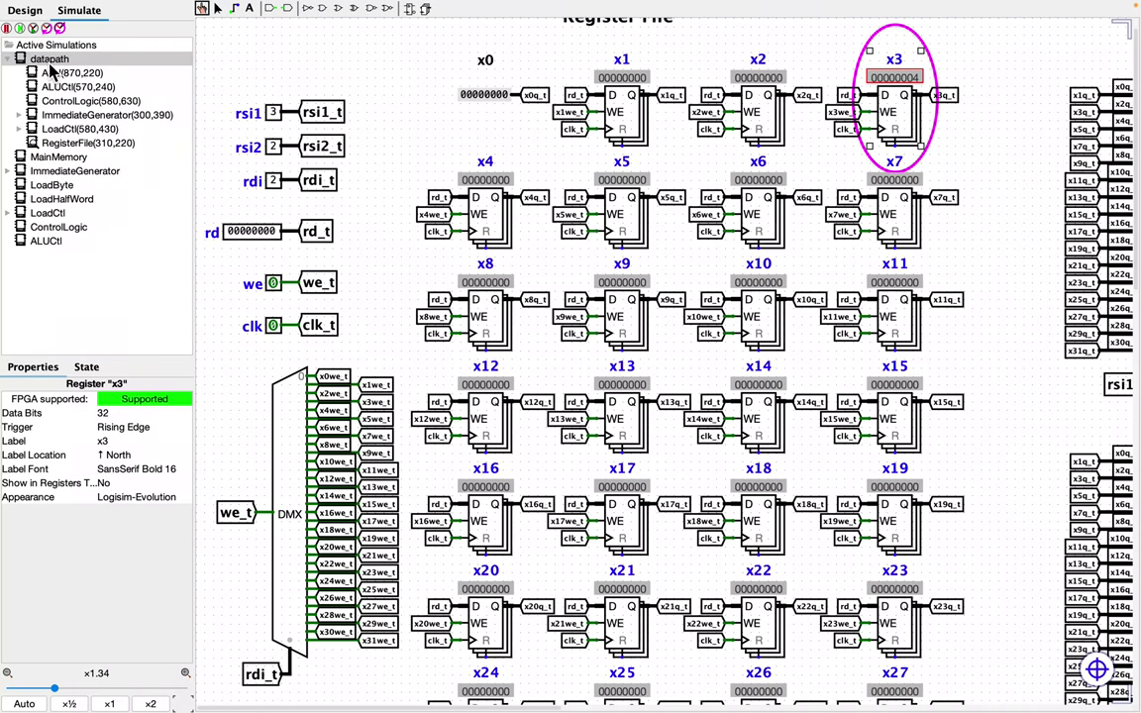
double_click(50, 61)
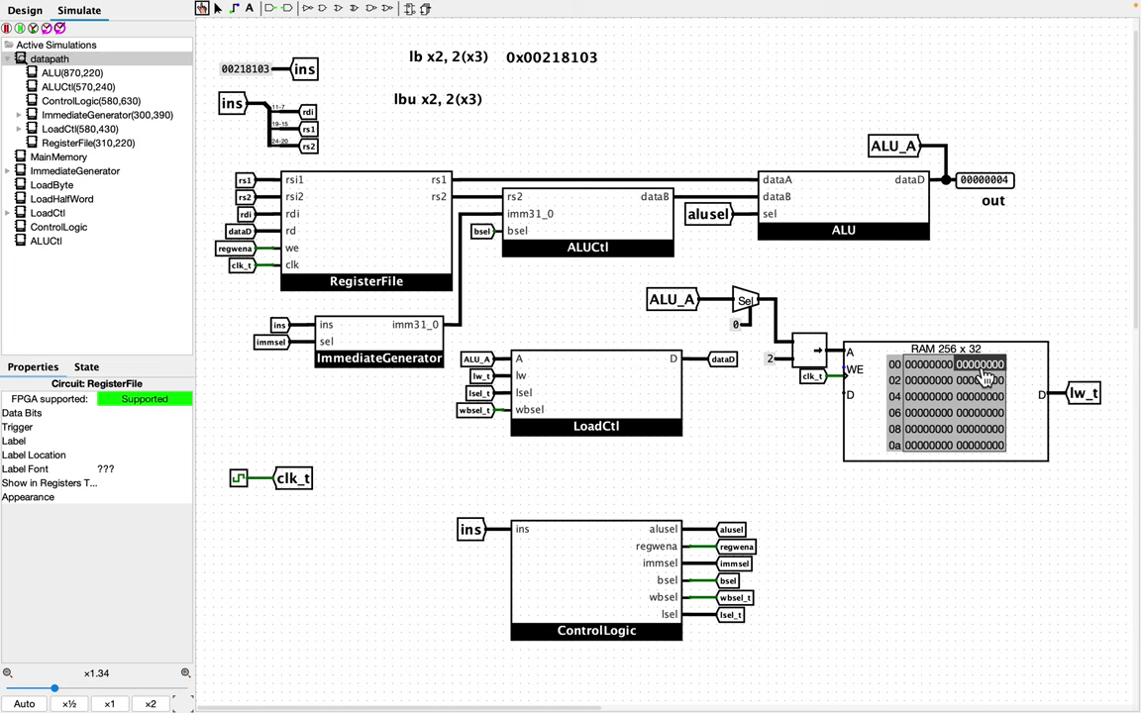
left_click(985, 377)
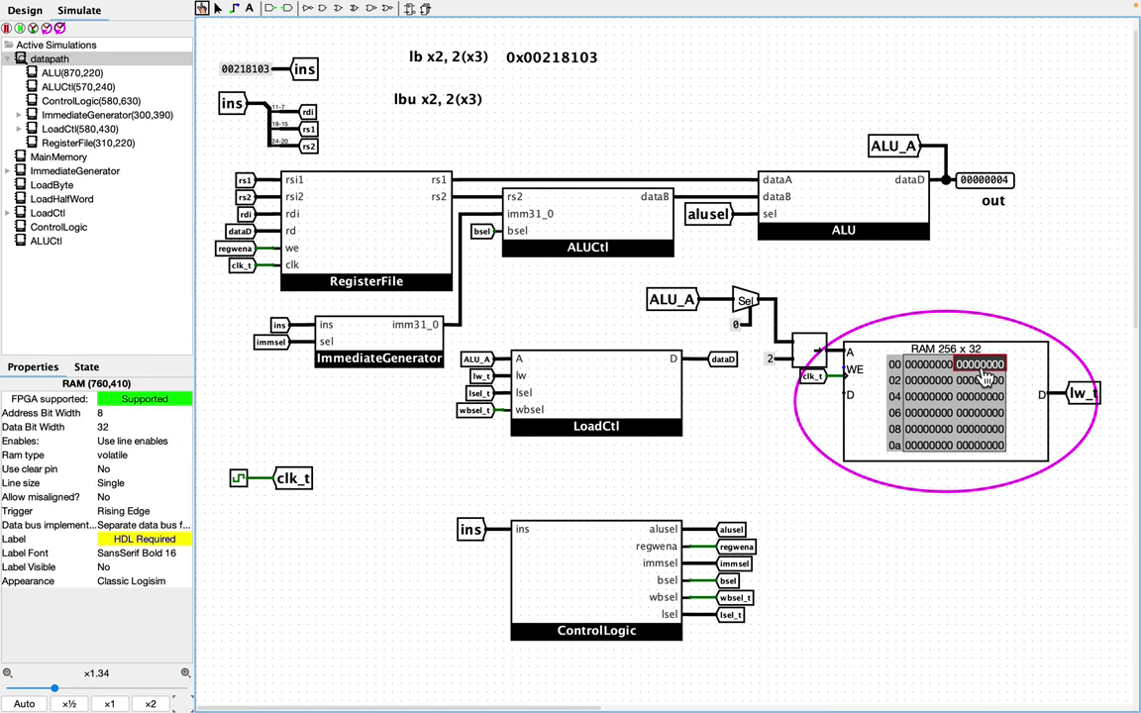
type("11223344")
Step: Examine the signals of the datapath's RegisterFile and ControlLogic instances in the simulation
left_click(67, 144)
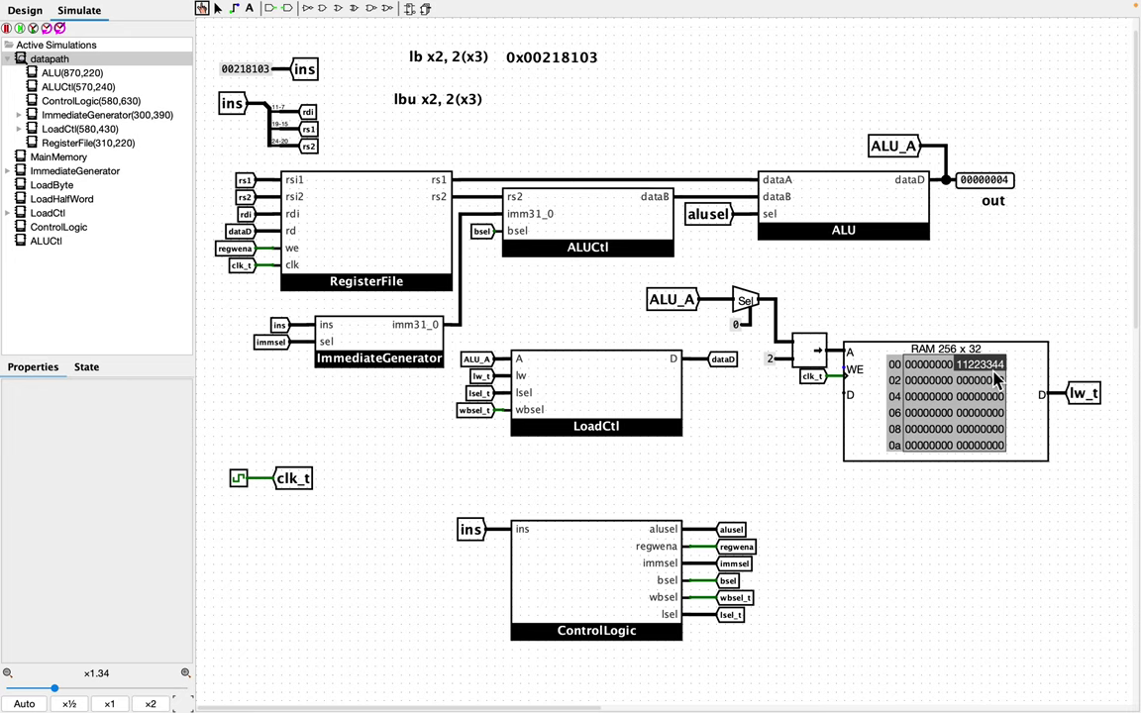
left_click(72, 146)
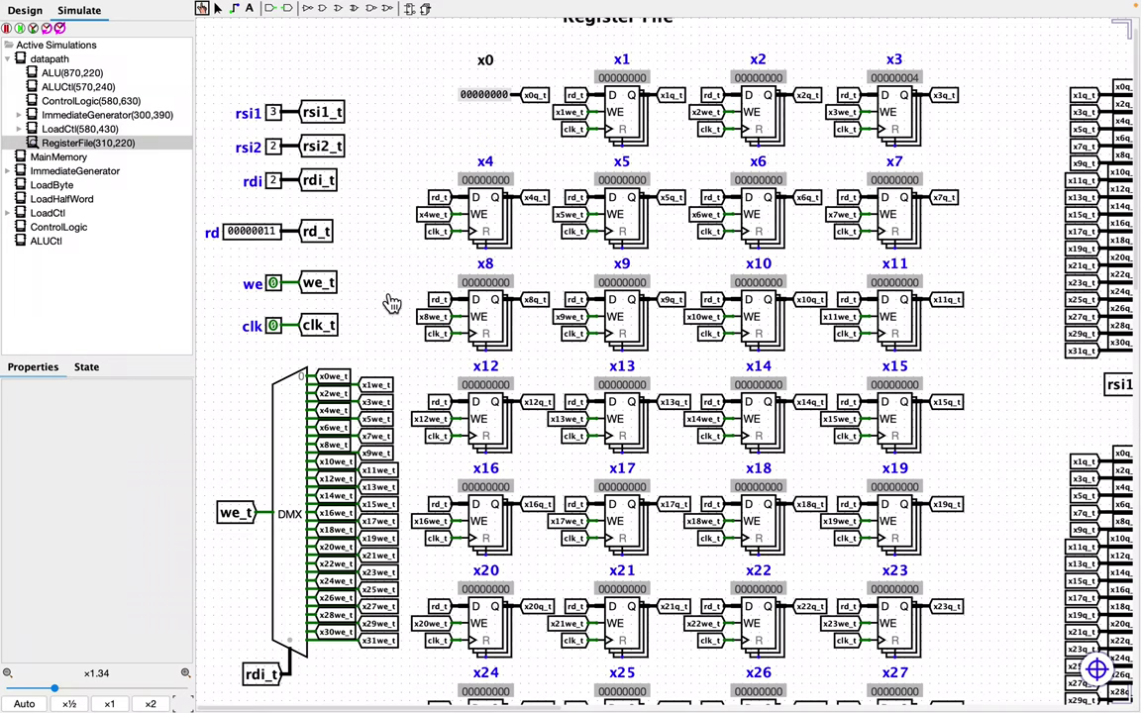
left_click(60, 61)
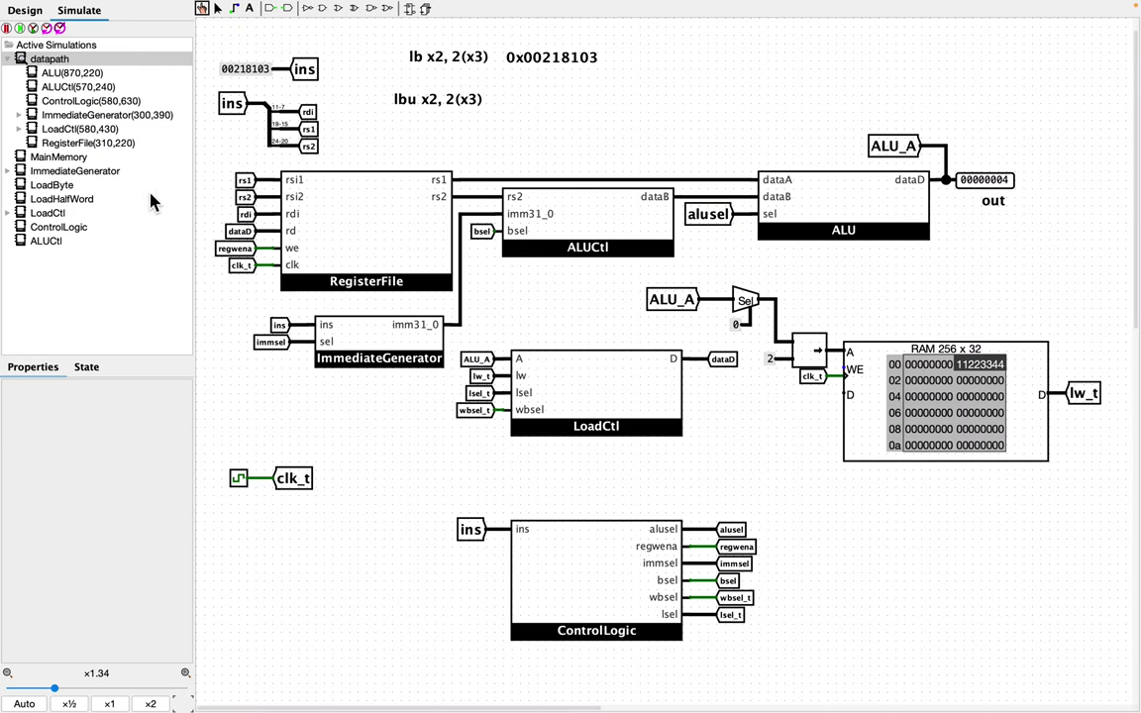
left_click(52, 101)
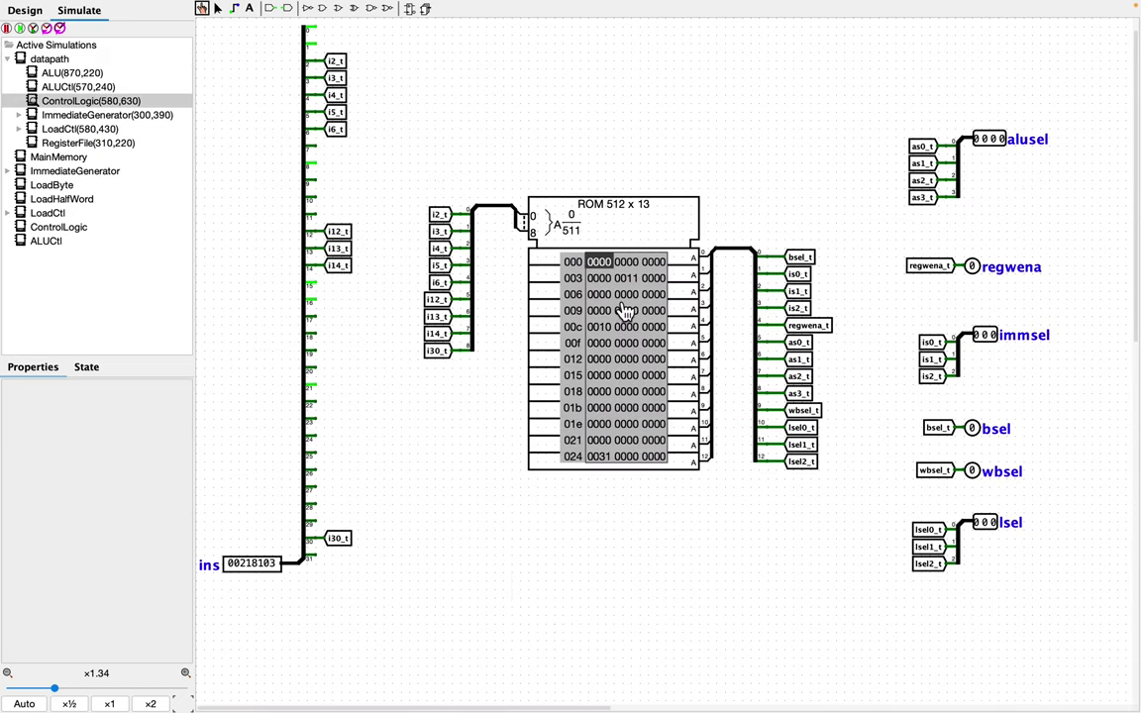
Step: Load the regenerated control.rom memory image from the riscv_video project into the ControlLogic circuit's 512 x 13 ROM
left_click(607, 259)
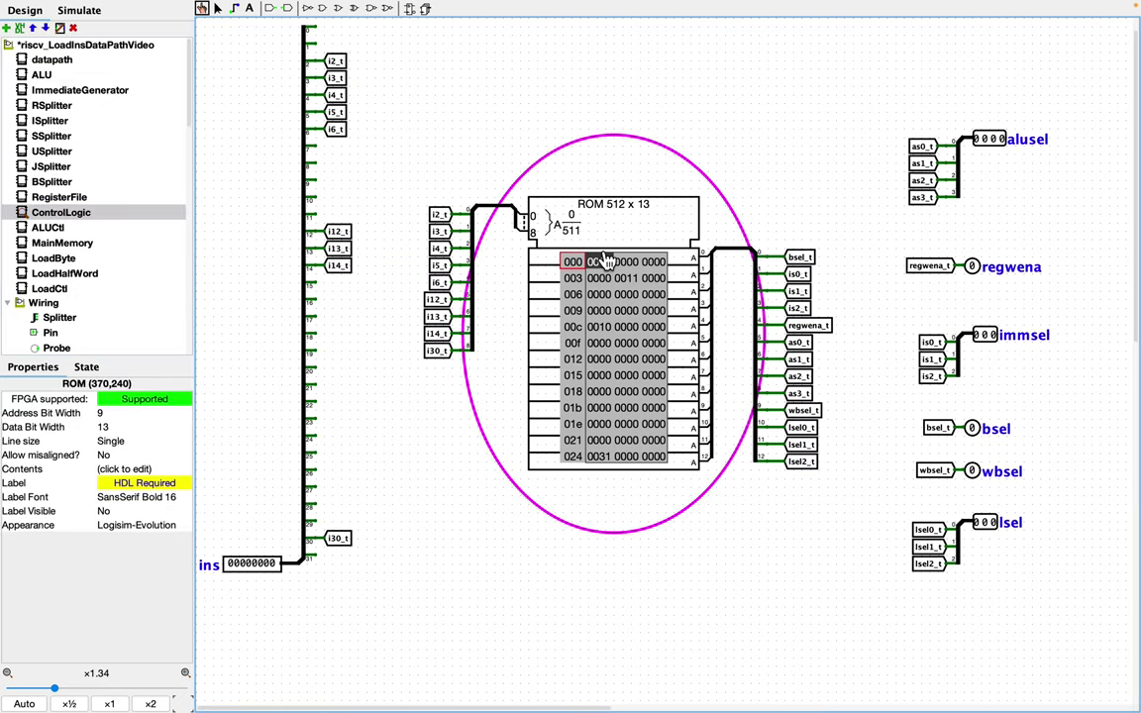
left_click(217, 9)
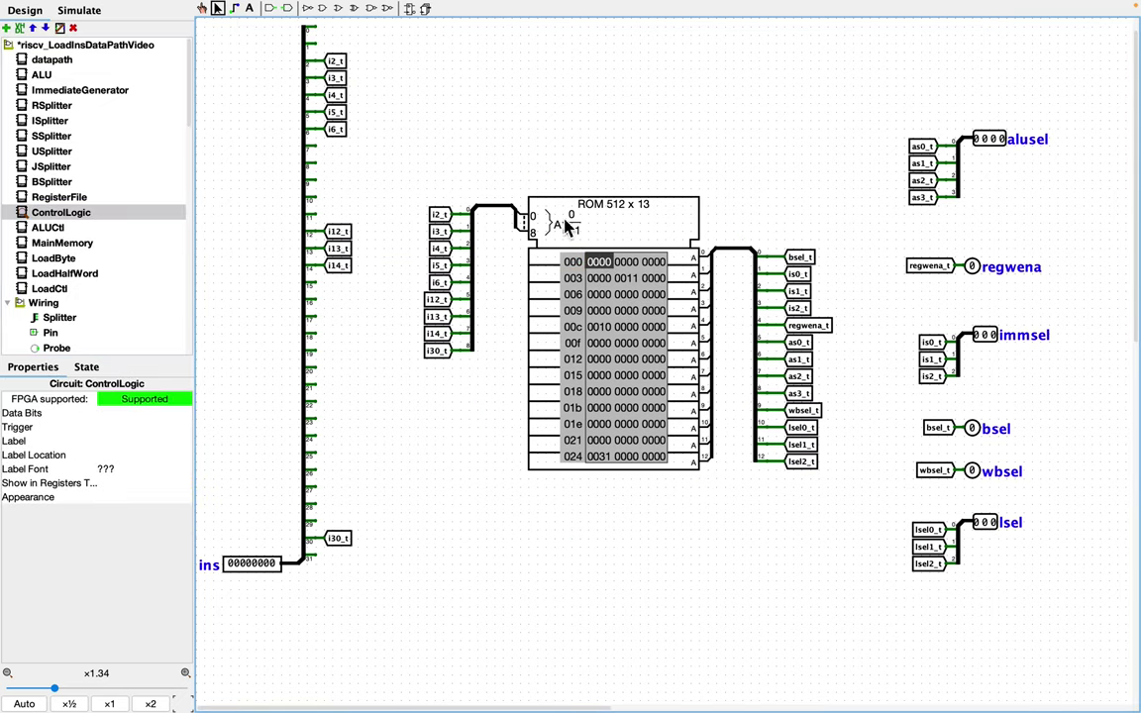
left_click(612, 276)
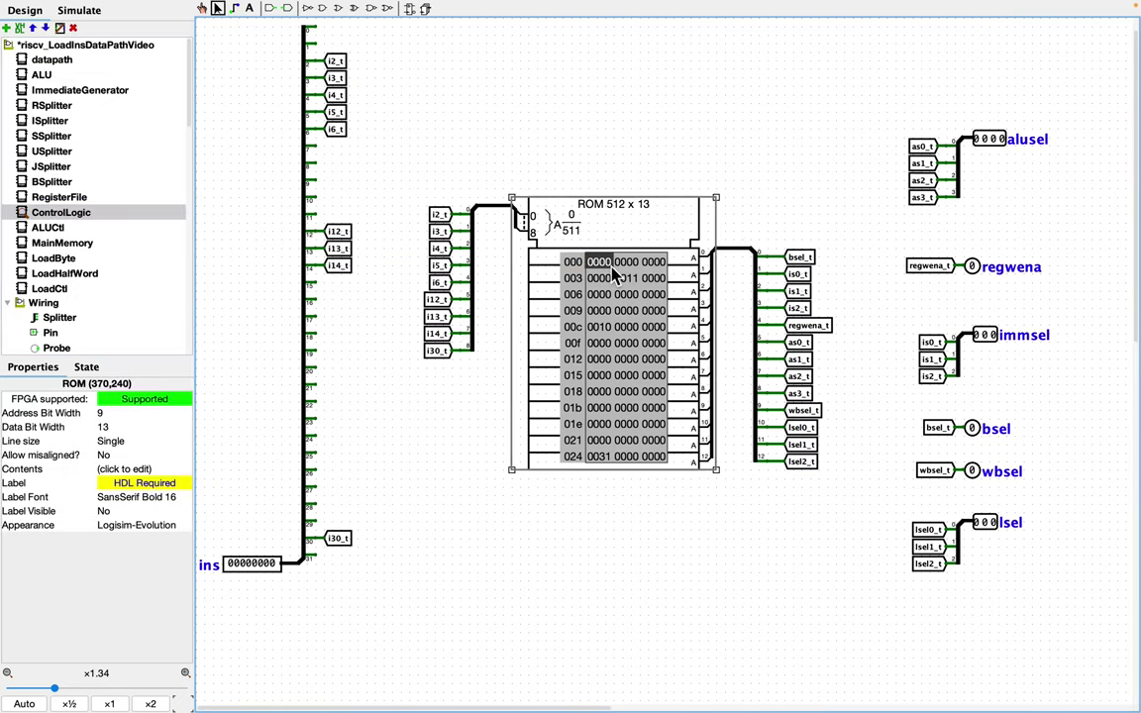
left_click(115, 469)
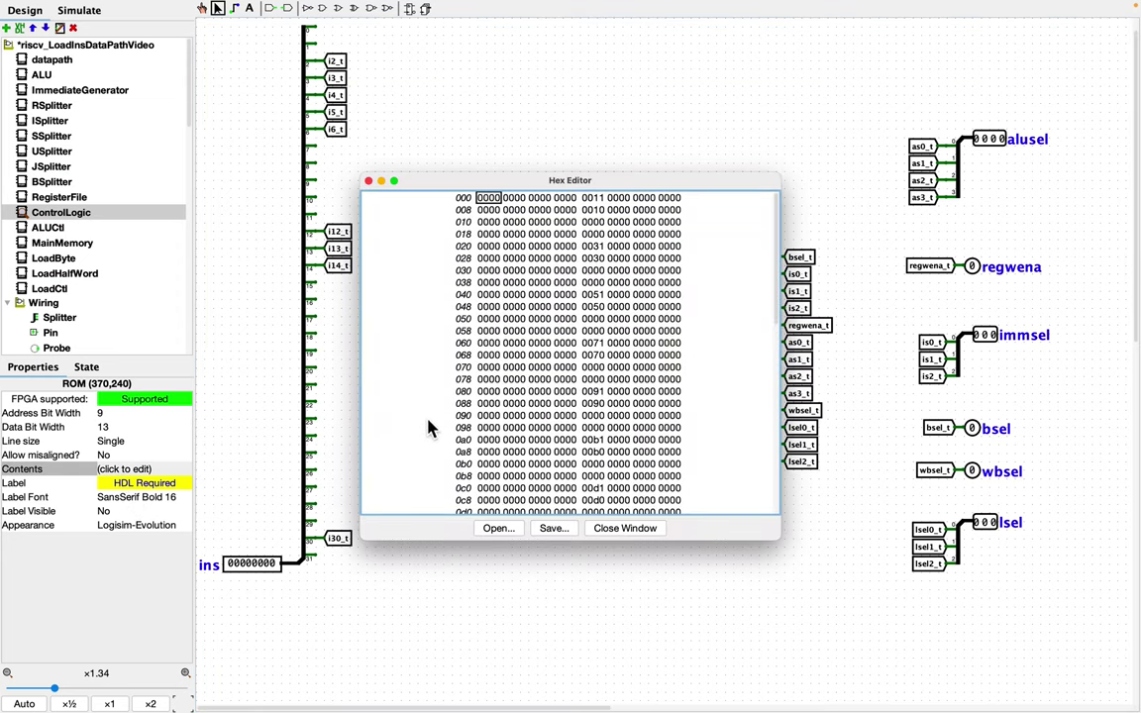
left_click(495, 528)
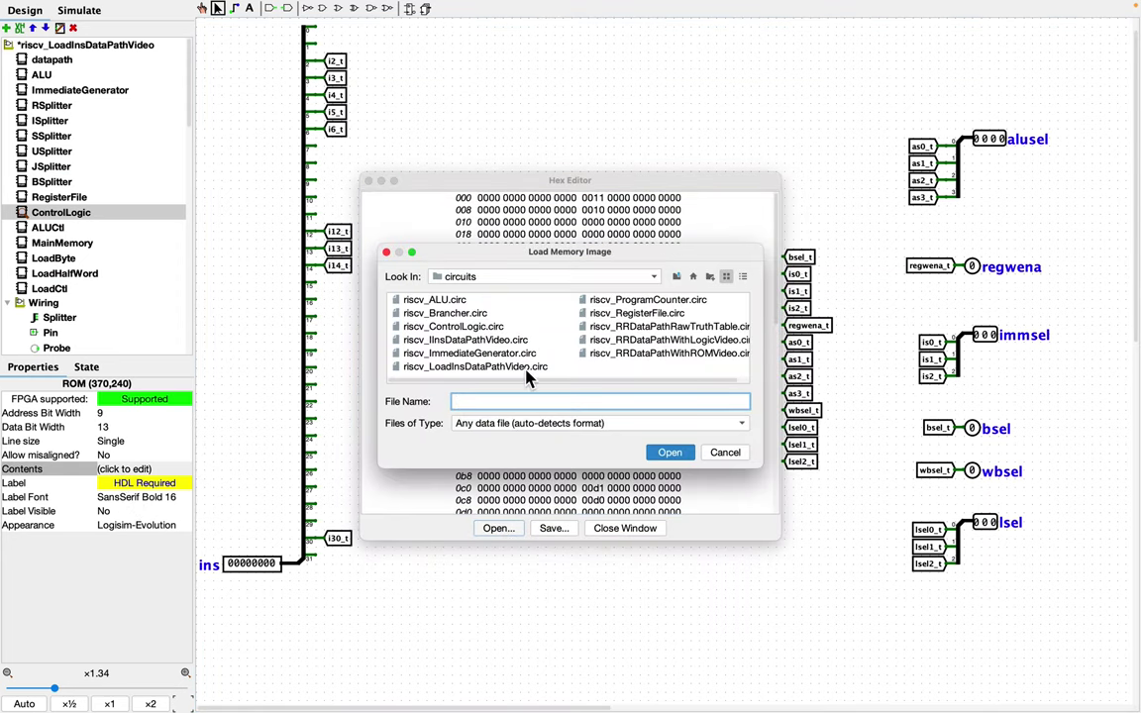
left_click(540, 276)
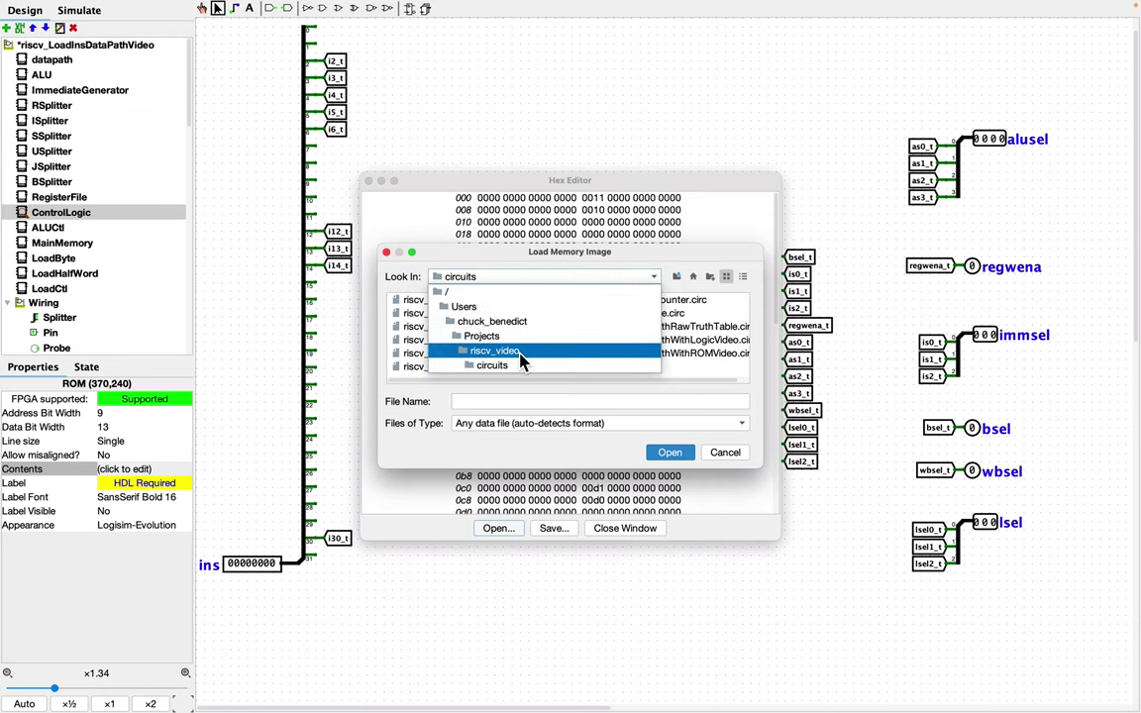
left_click(510, 352)
double_click(428, 327)
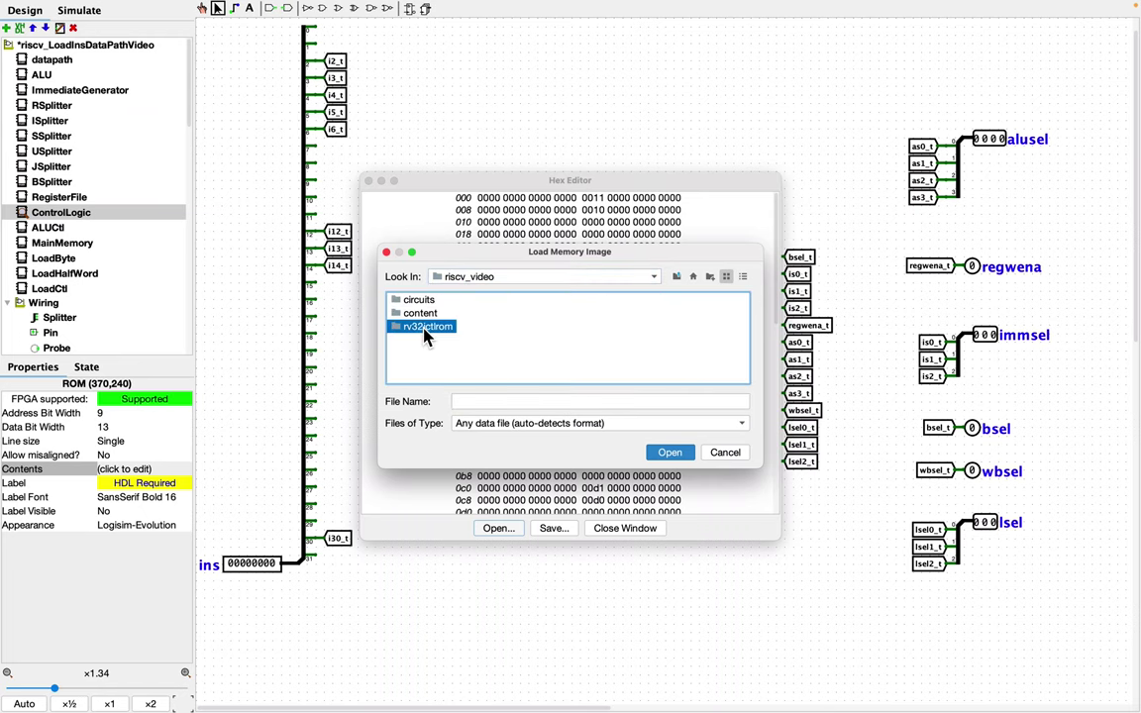
double_click(410, 303)
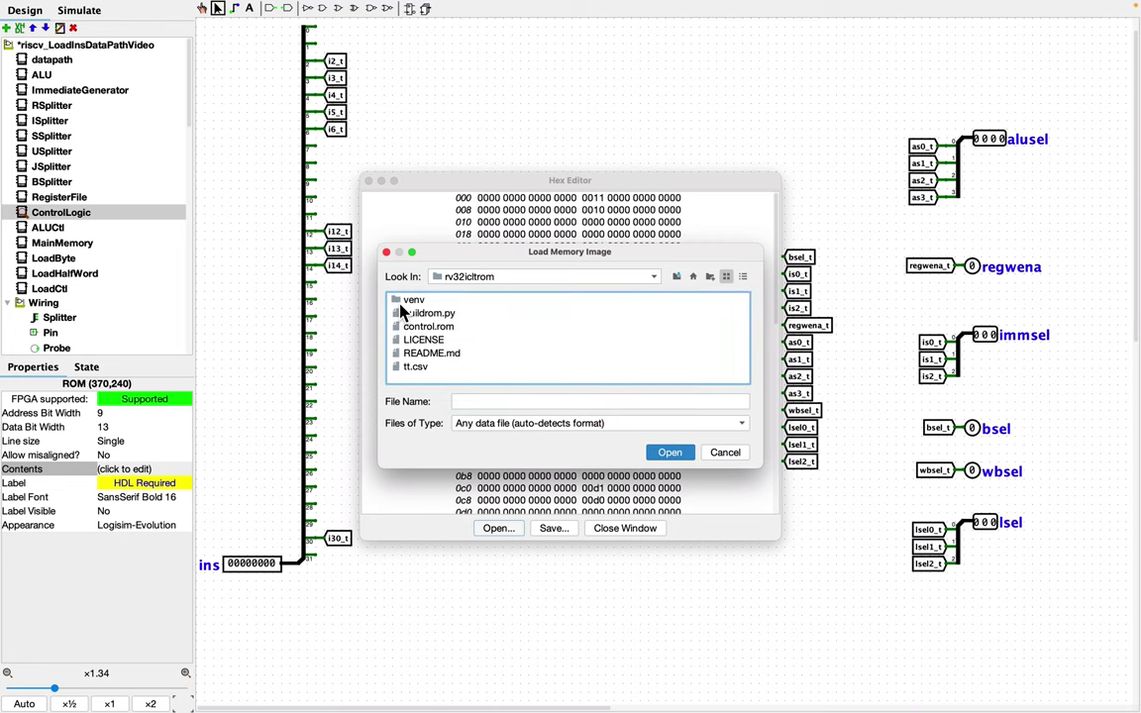
left_click(415, 330)
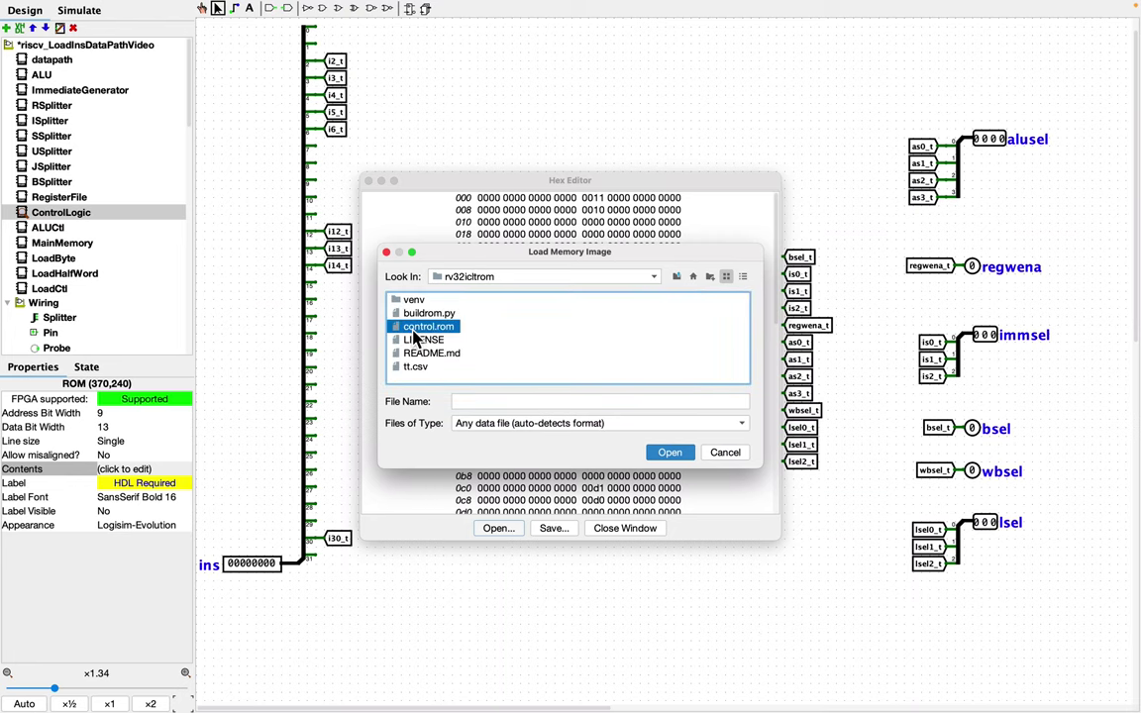
left_click(671, 464)
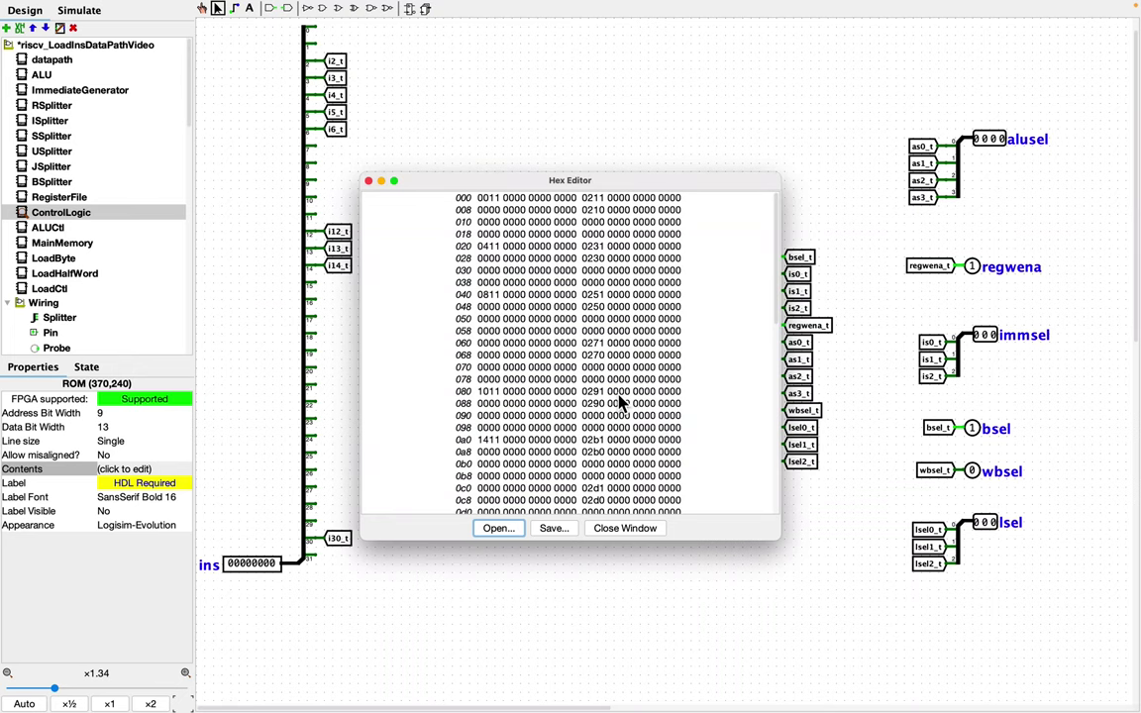
left_click(637, 529)
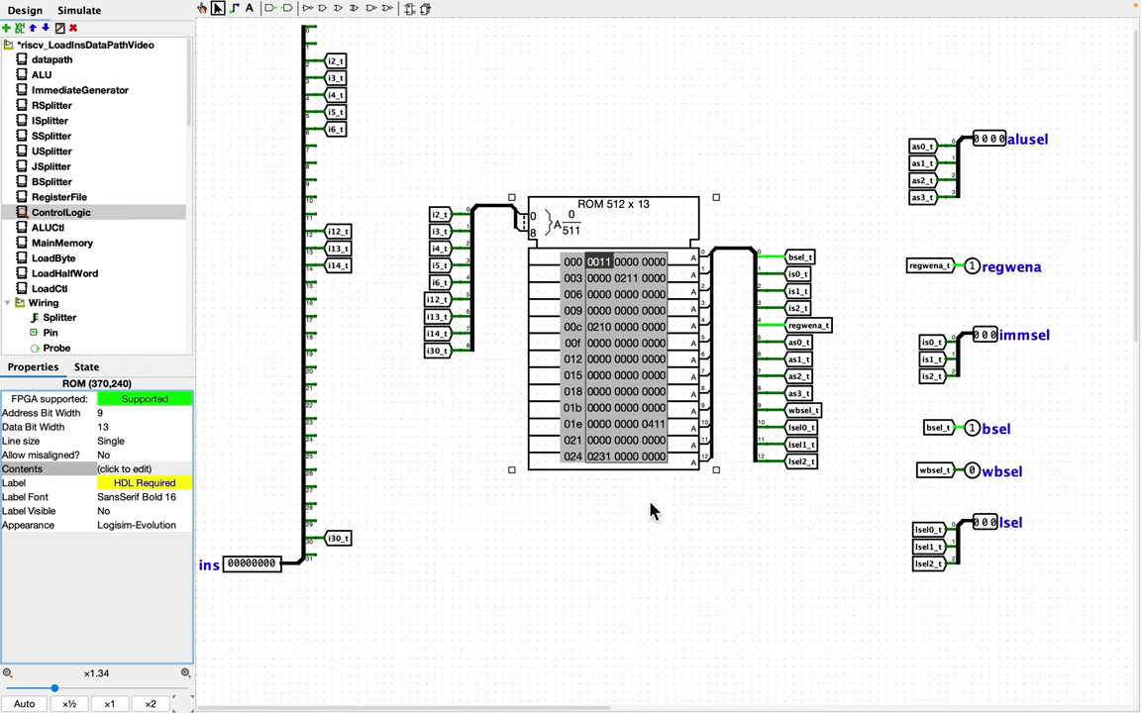
Step: Inspect destination register x2 in the datapath's RegisterFile instance in the simulation, and return to the simulated datapath
left_click(55, 62)
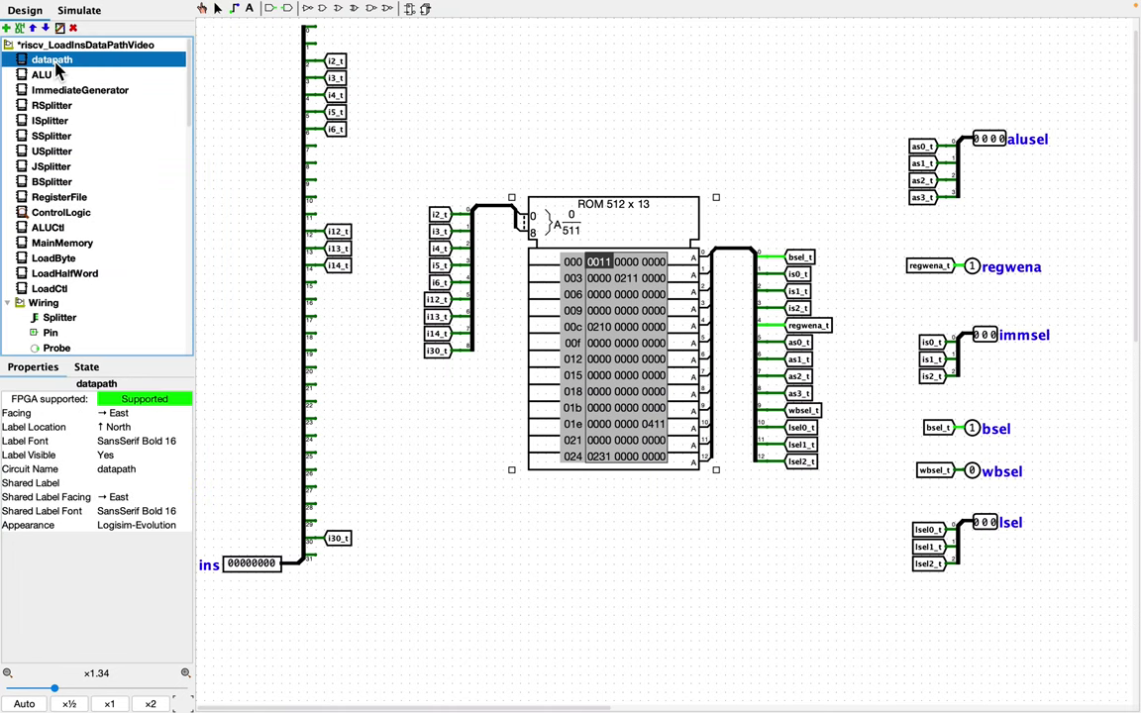
double_click(56, 65)
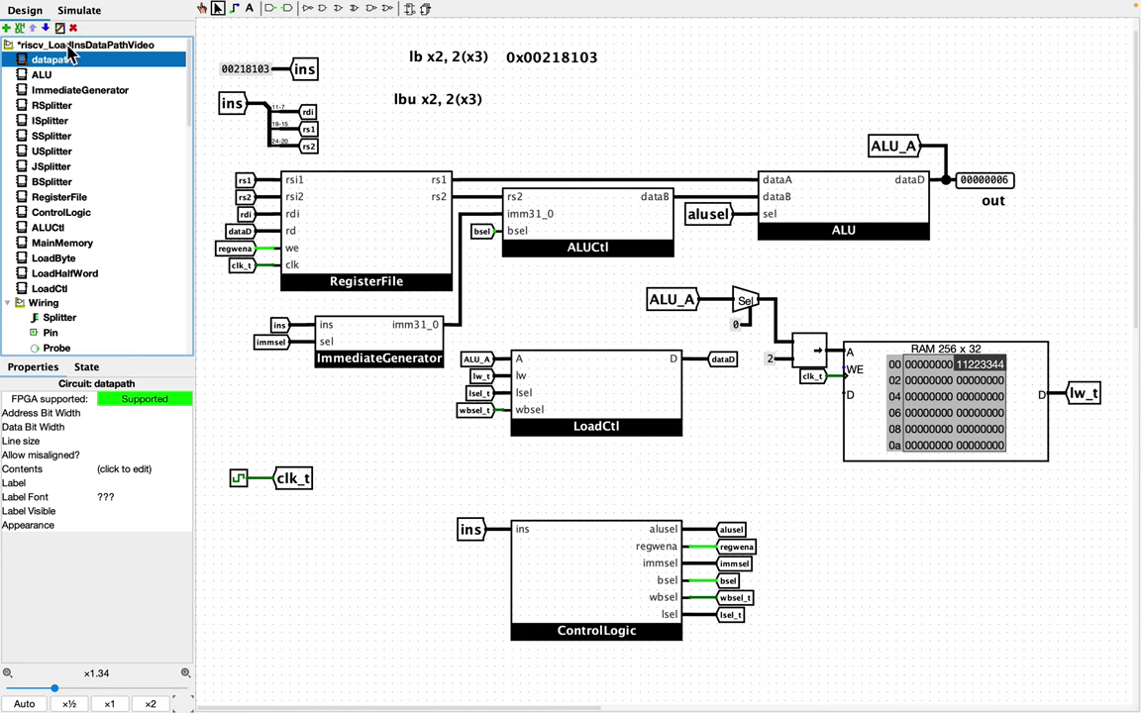
left_click(79, 10)
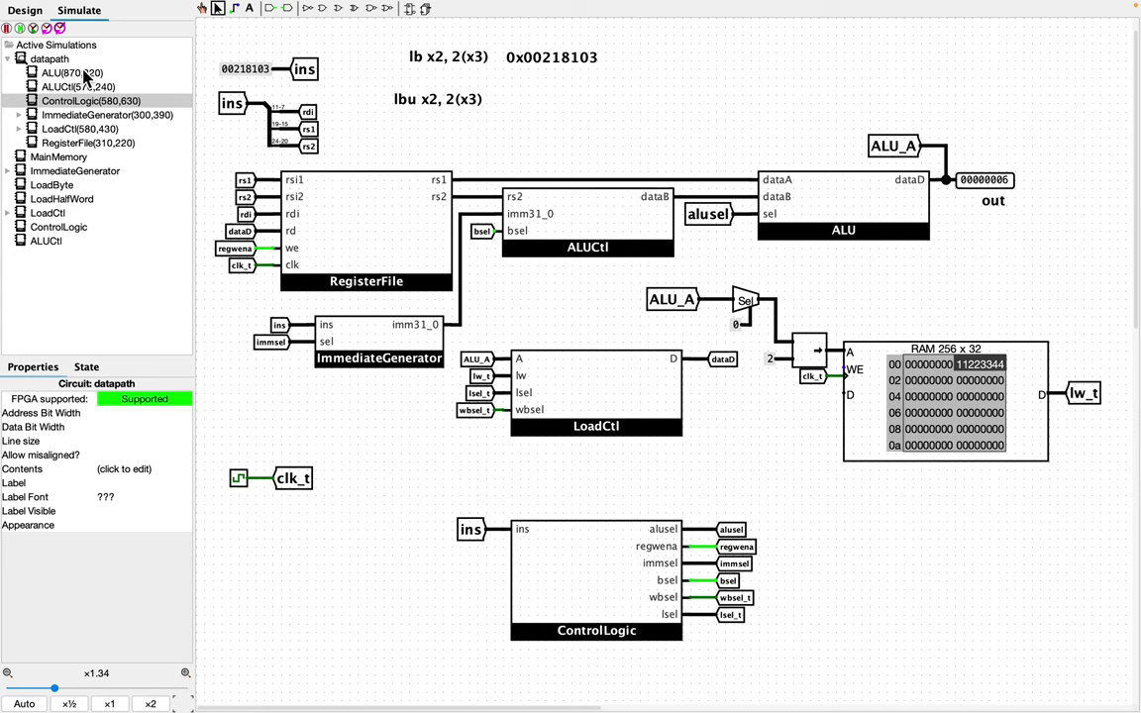
left_click(65, 144)
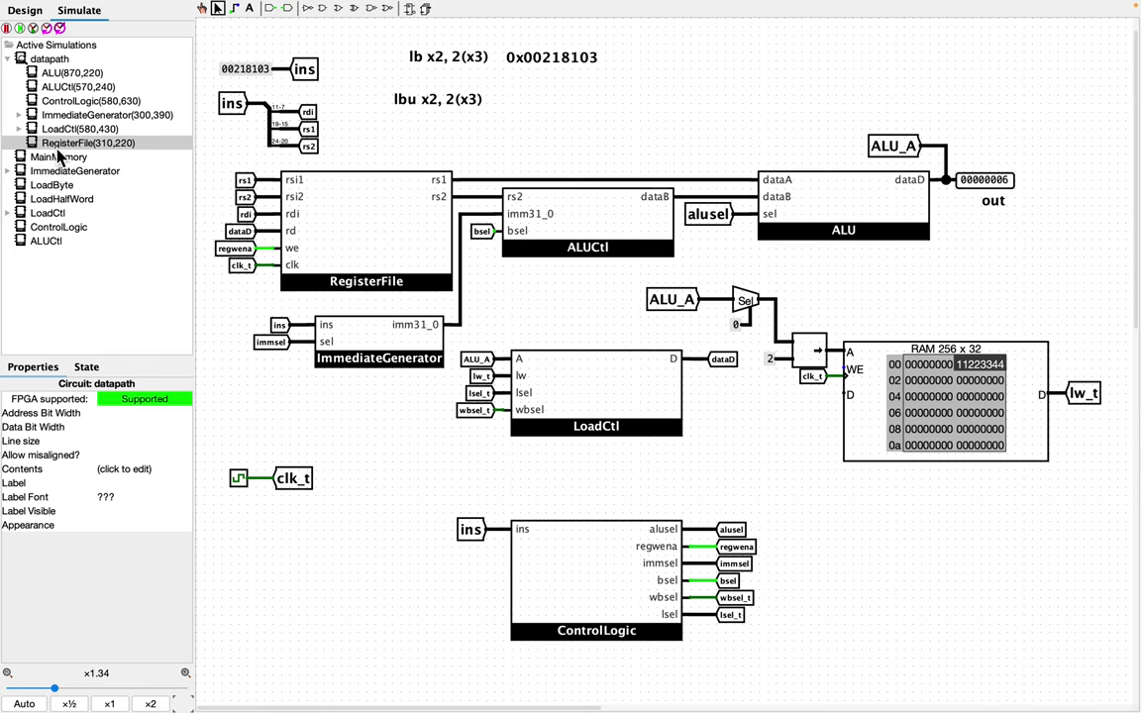
double_click(61, 145)
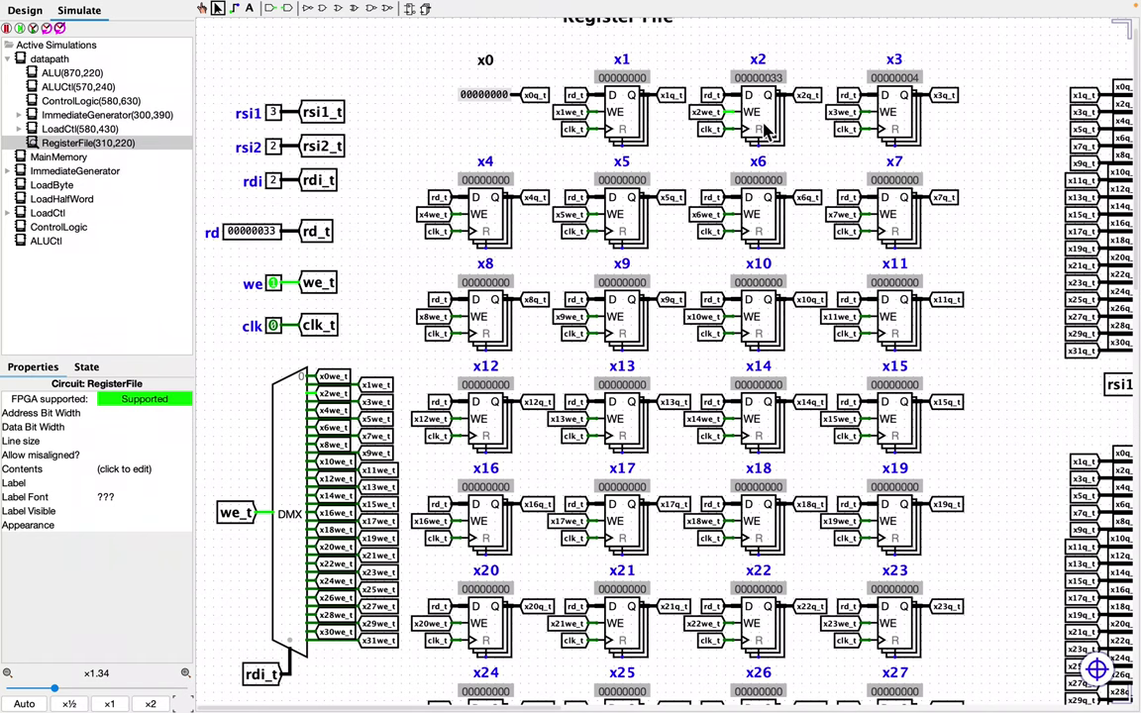
left_click(66, 64)
double_click(66, 63)
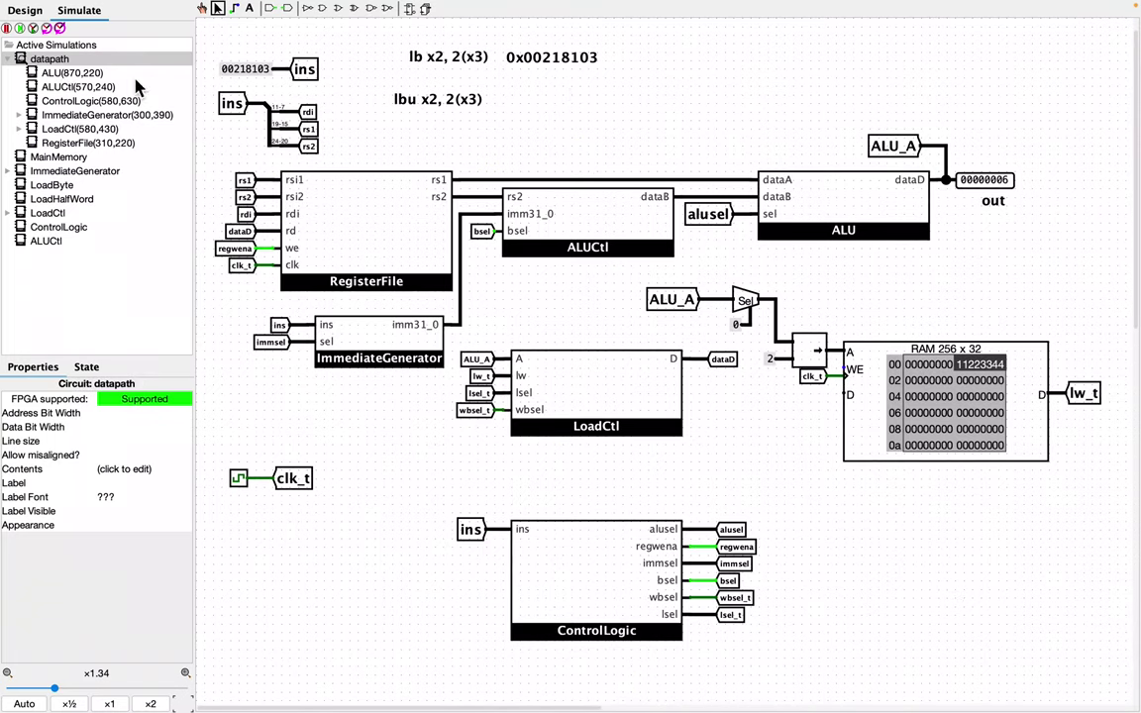